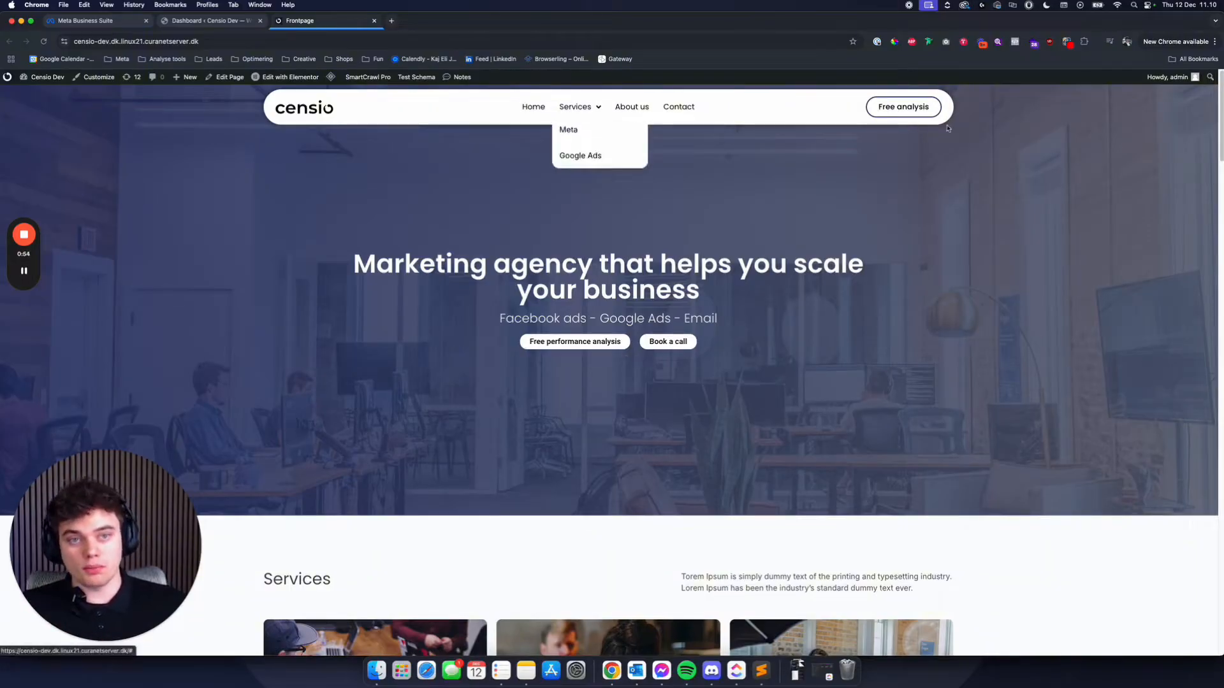
- Check the front page header's responsiveness by detaching its tab into a separate window, narrowing it to mobile width and reattaching it
scroll(841, 166, down, 3)
scroll(778, 213, up, 3)
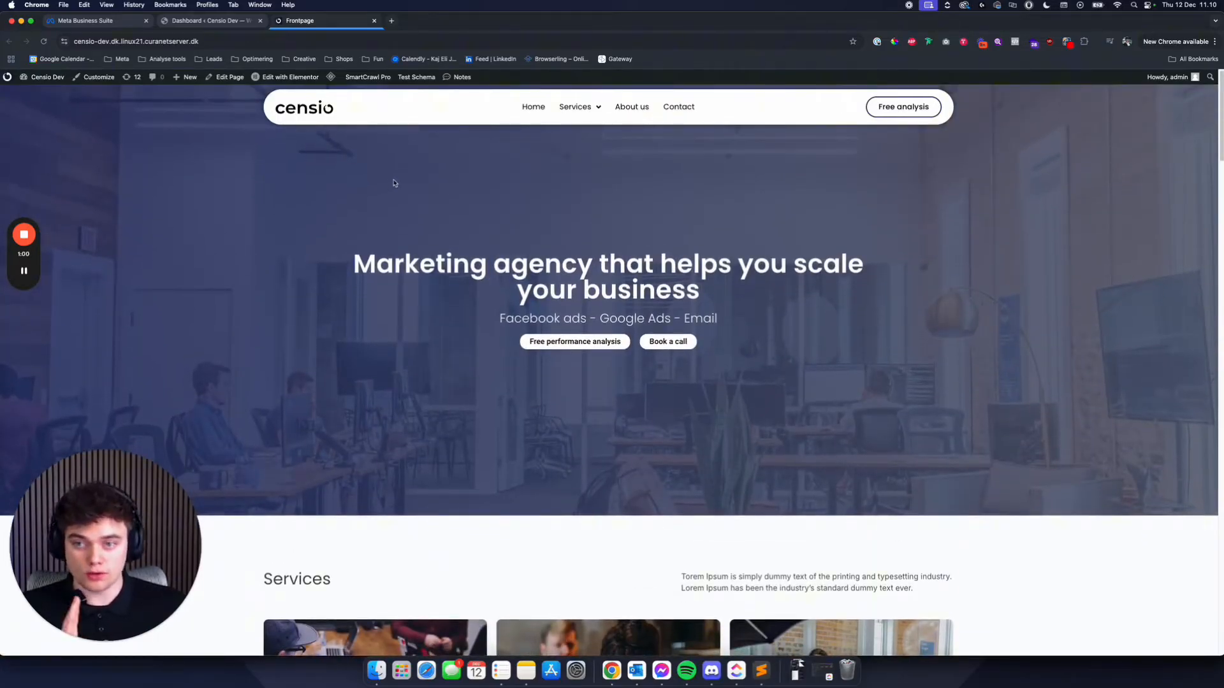
drag(322, 25, 102, 54)
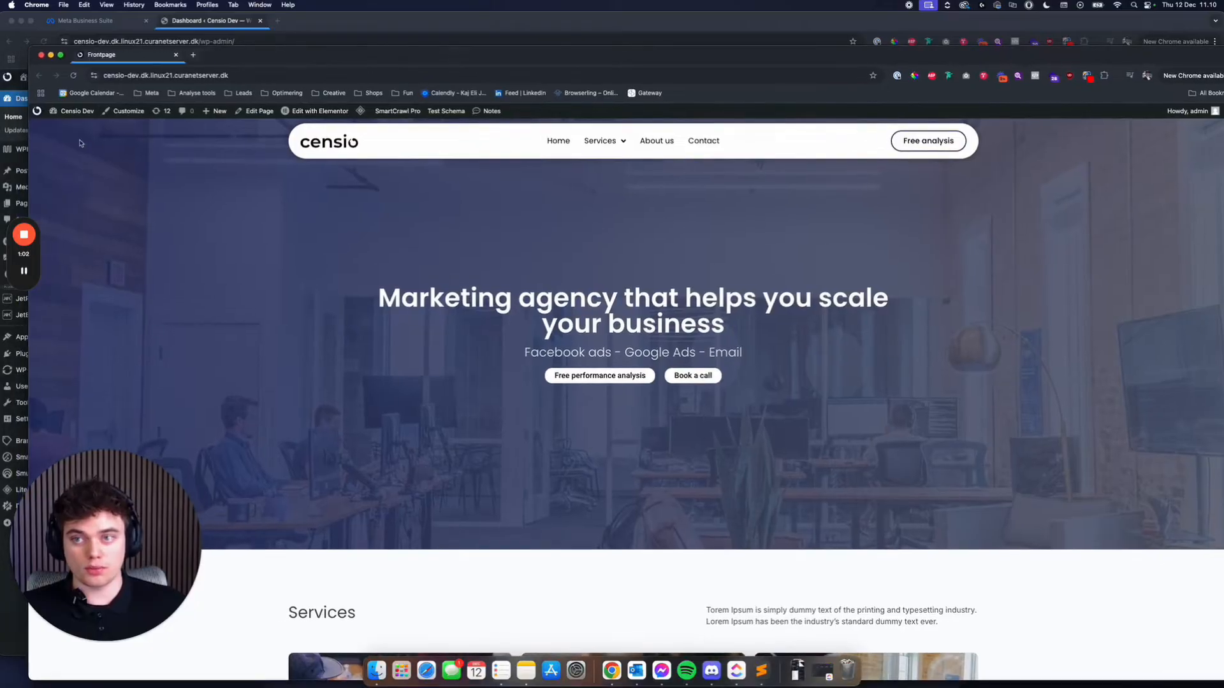
drag(30, 139, 438, 157)
drag(617, 54, 406, 44)
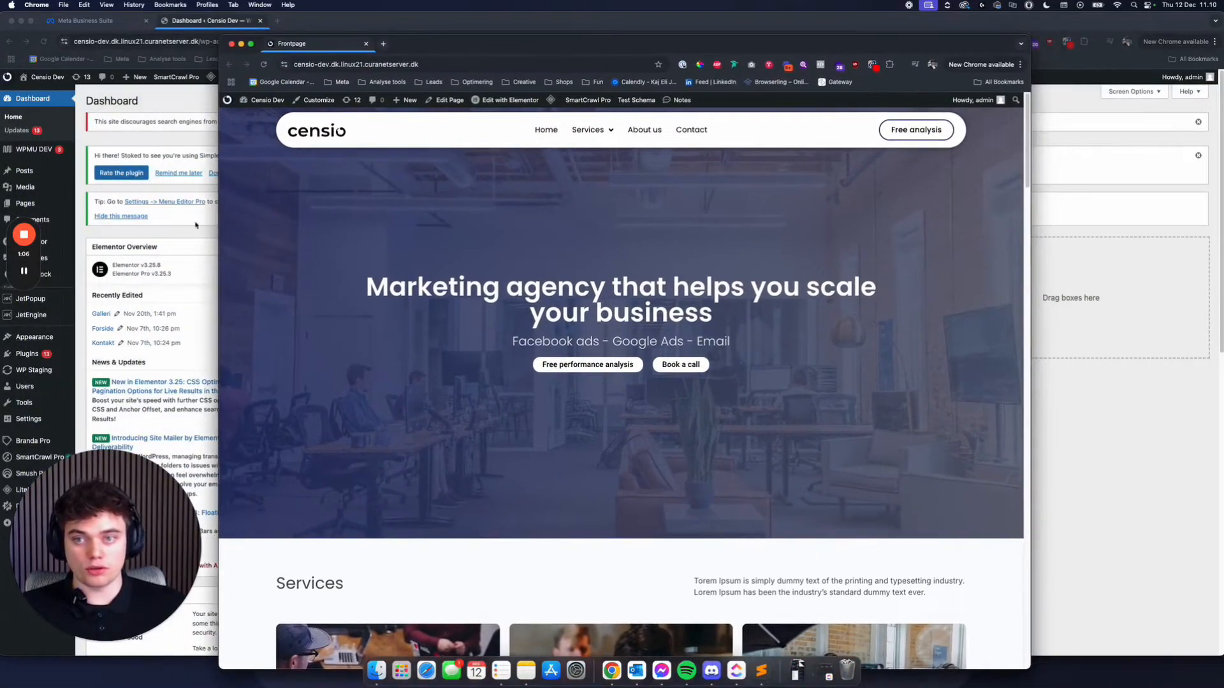
drag(218, 227, 584, 282)
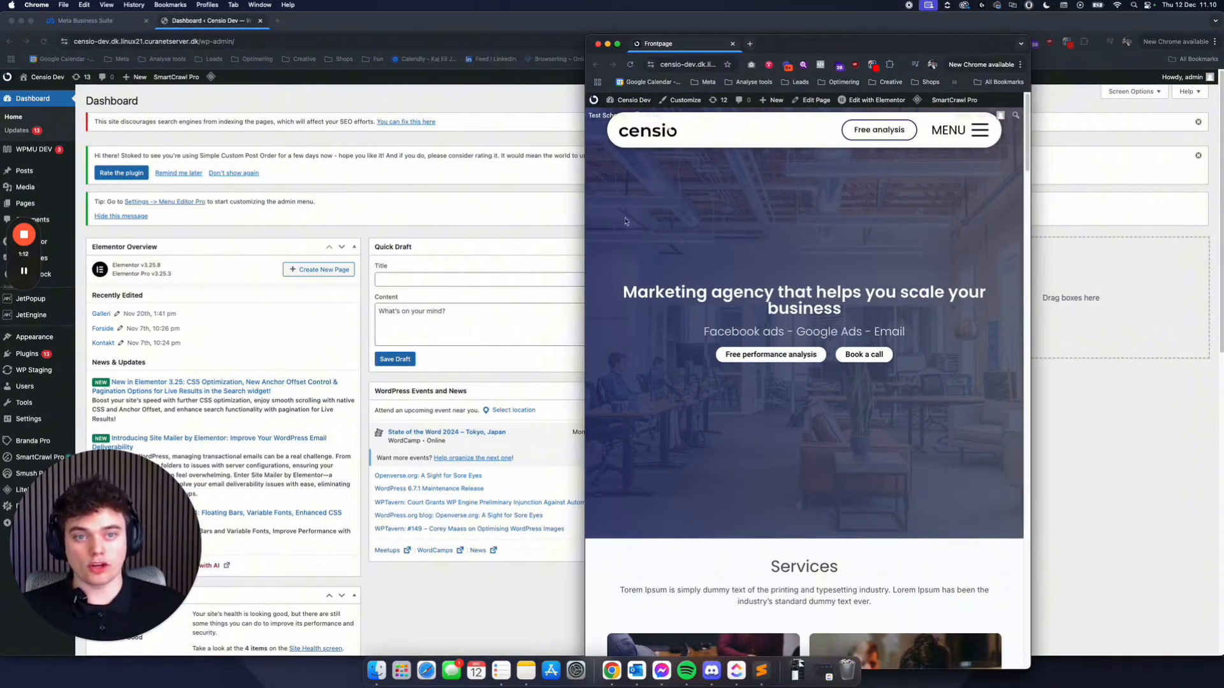
drag(585, 222, 810, 243)
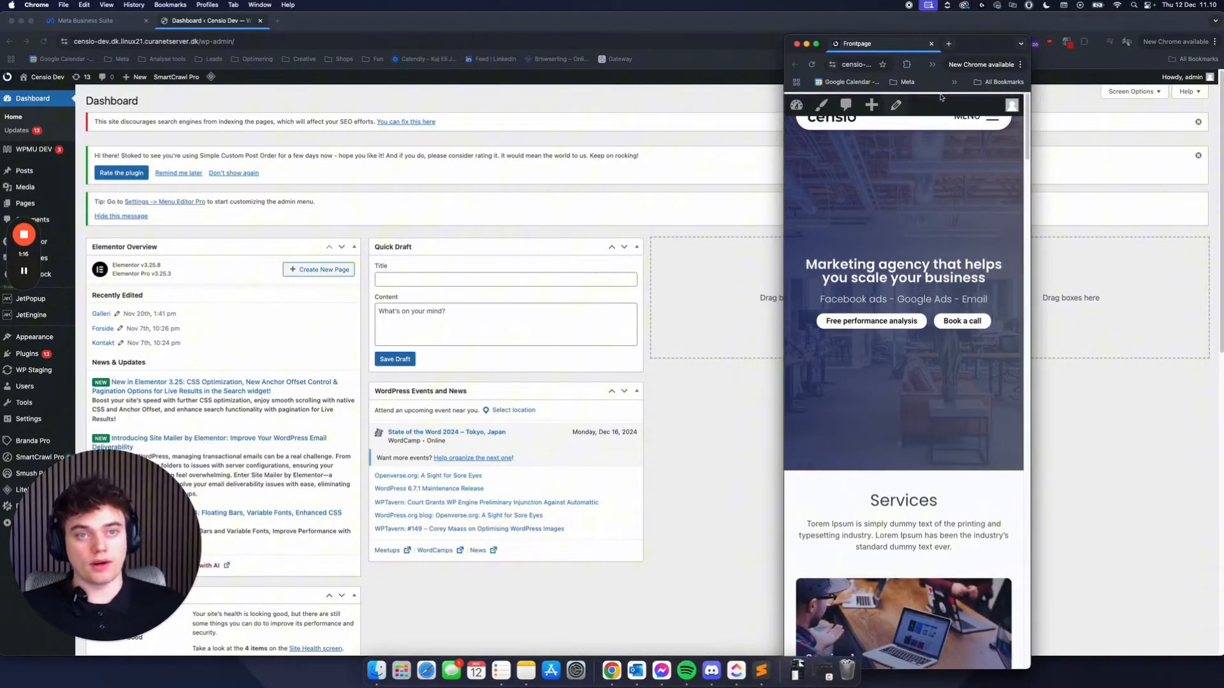
drag(877, 46, 354, 31)
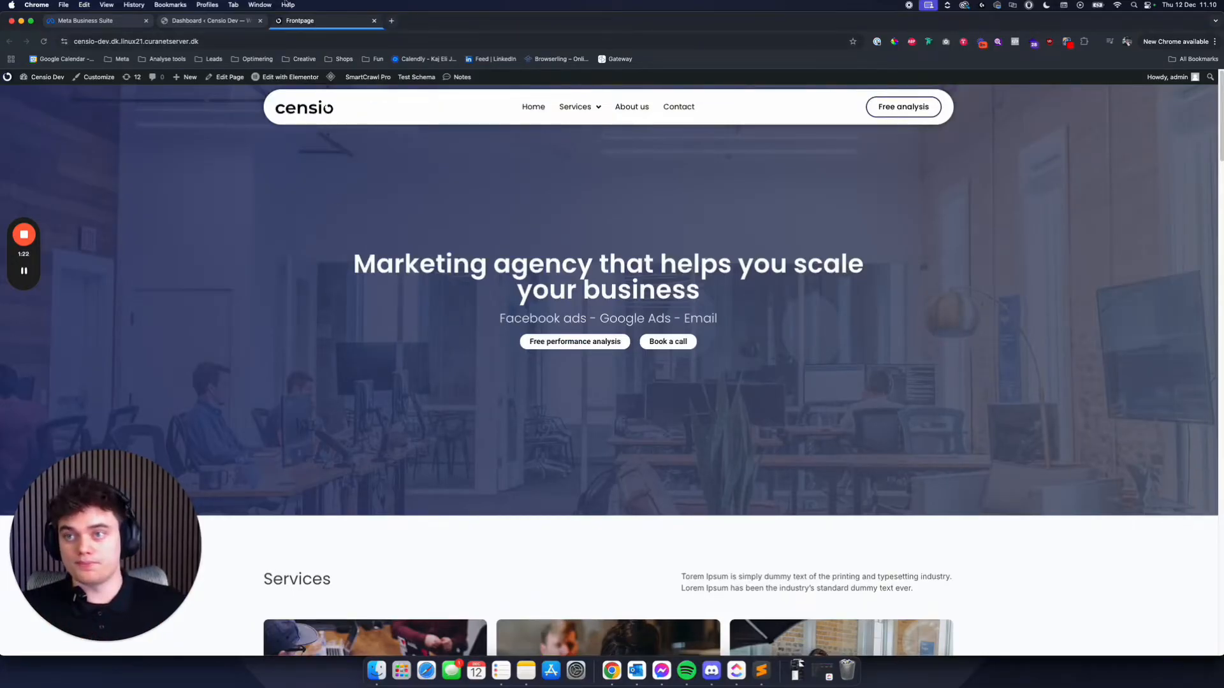
- Go from the front page to the WordPress admin and show the list of saved Elementor templates
click(15, 87)
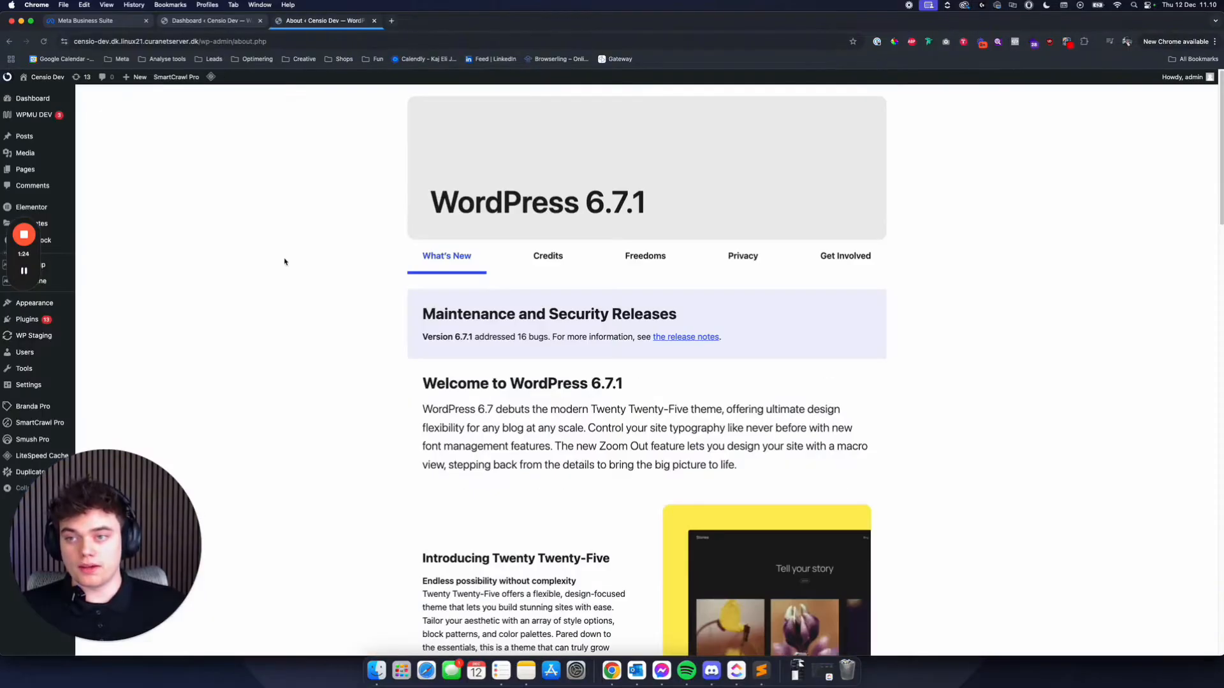
drag(23, 287, 1222, 281)
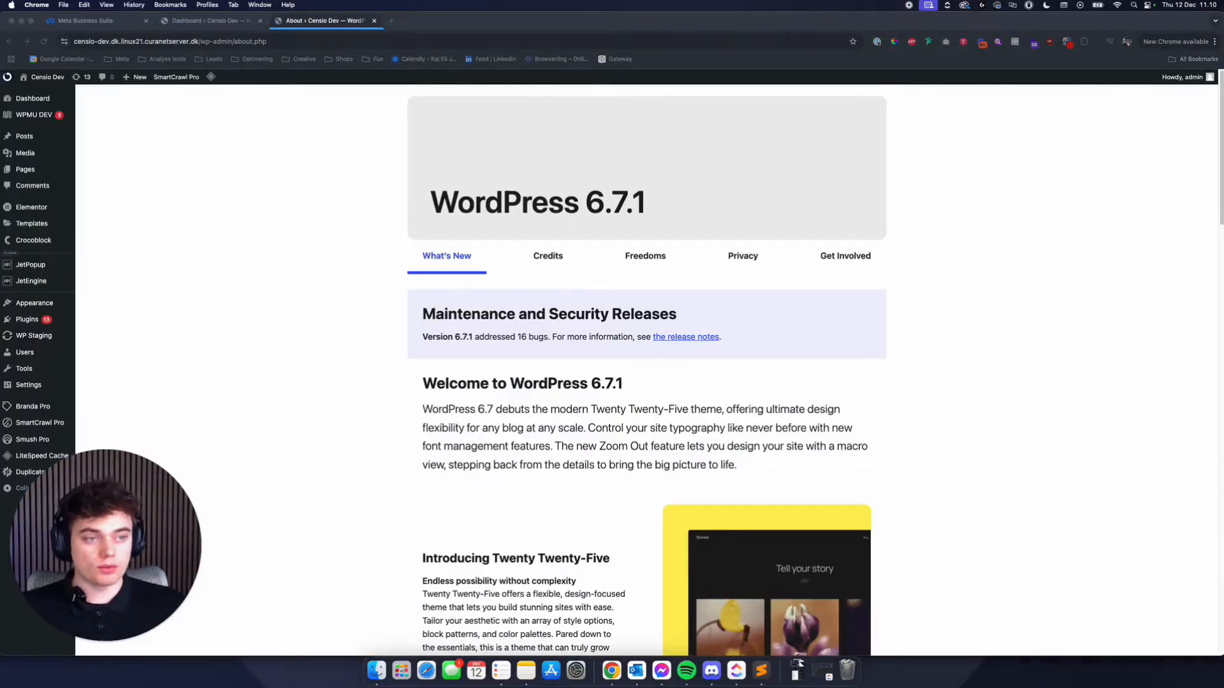
drag(153, 526, 270, 524)
click(177, 344)
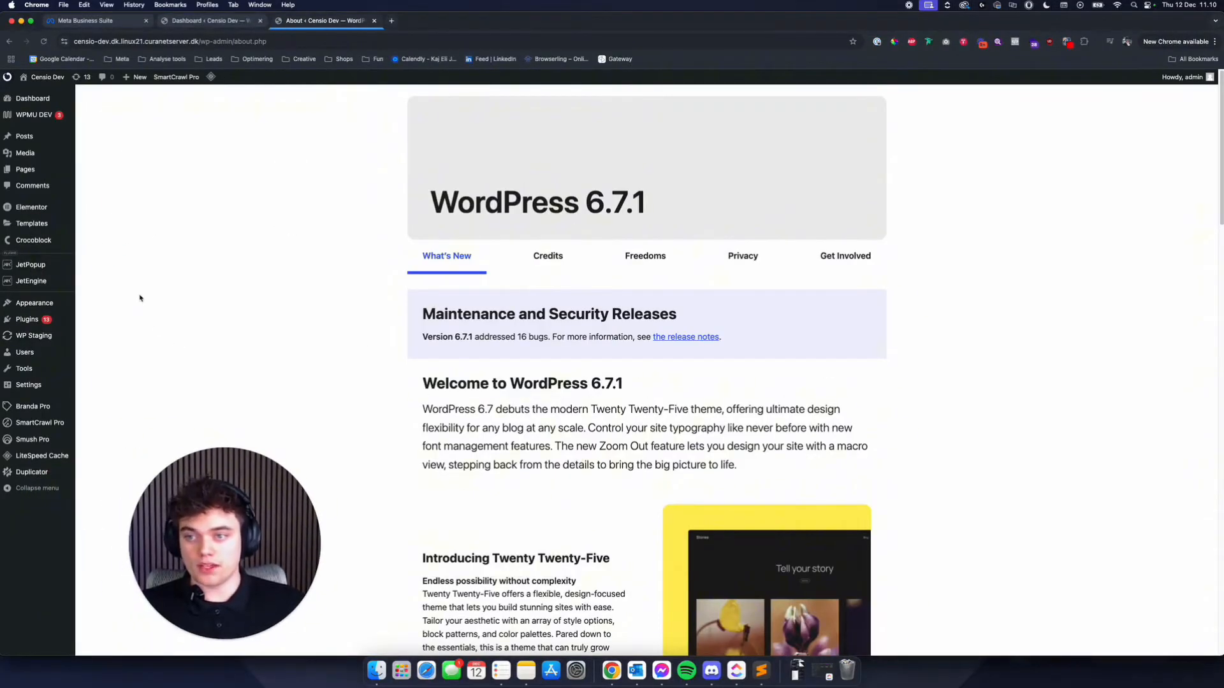
click(32, 224)
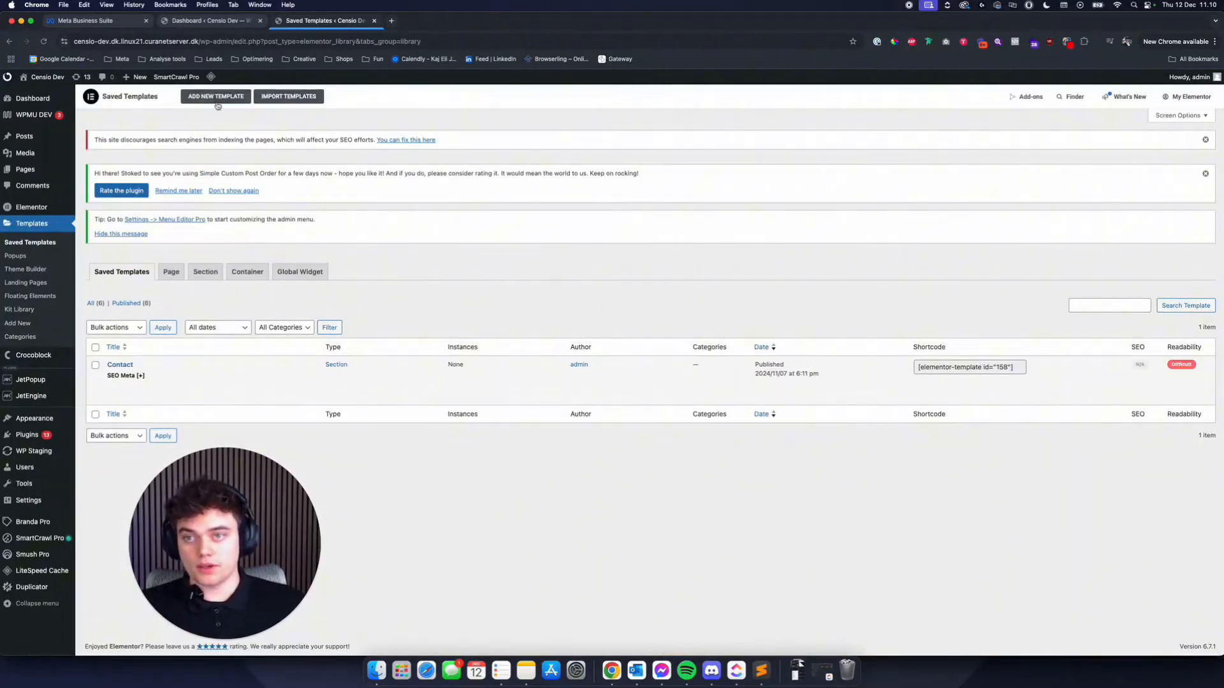
- Create a new template of type Header named "Video header"
click(216, 97)
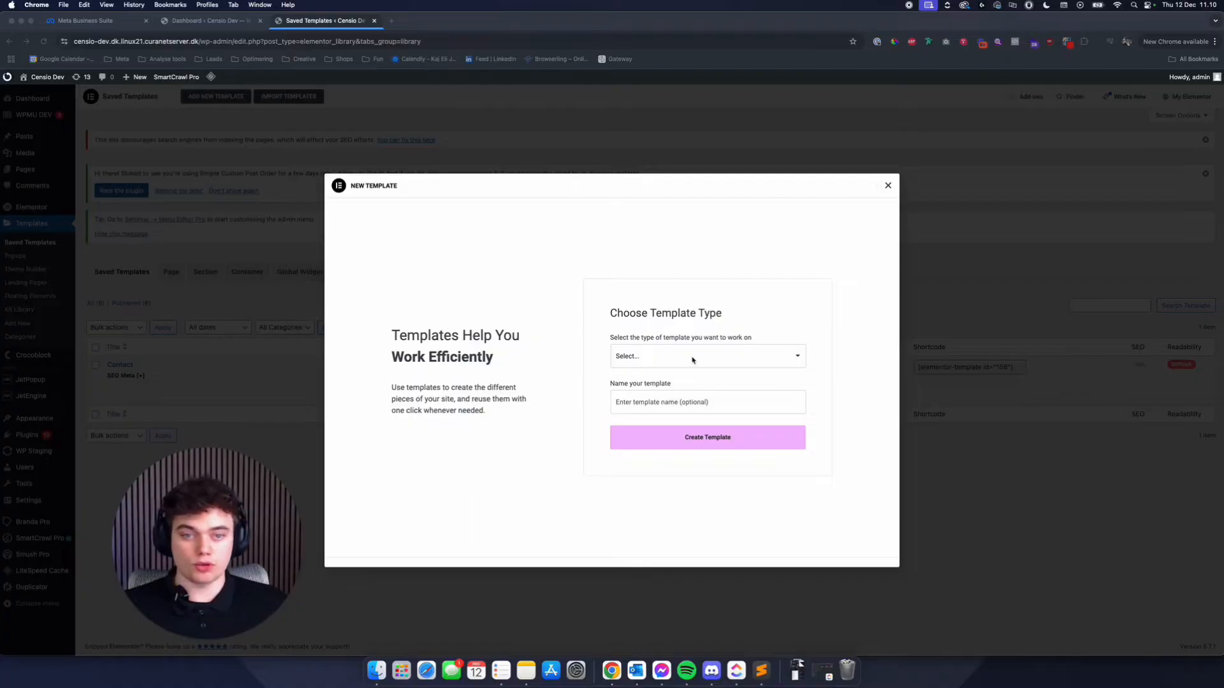
click(692, 360)
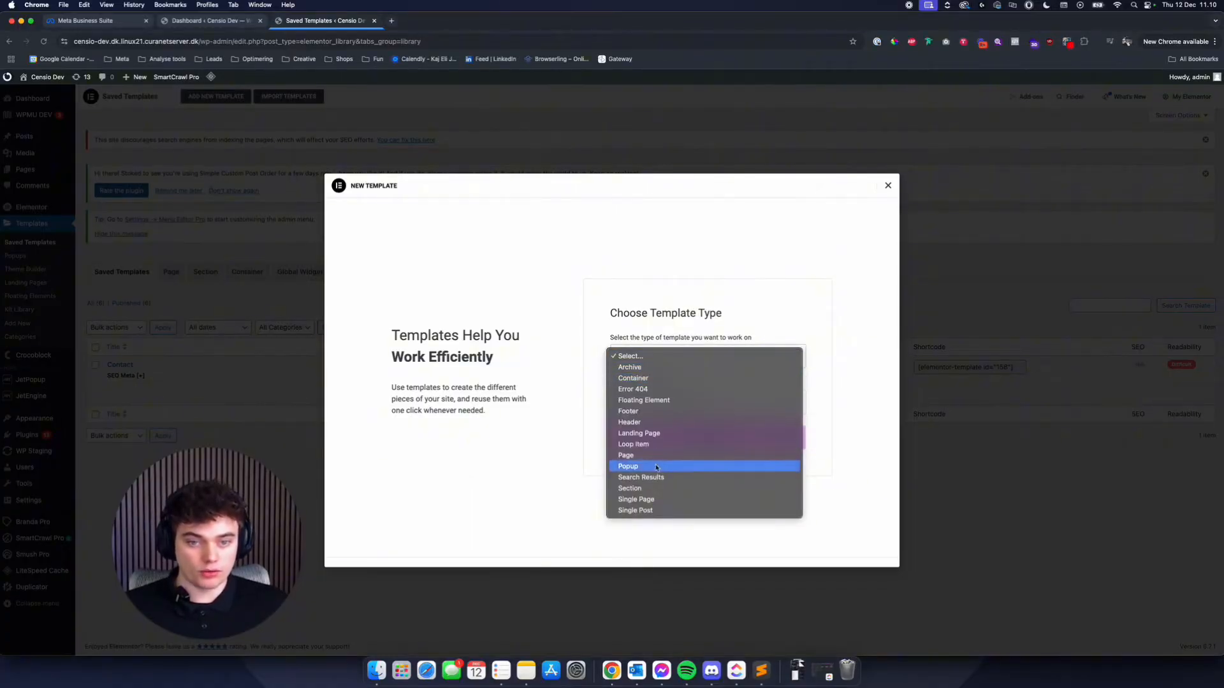
click(634, 422)
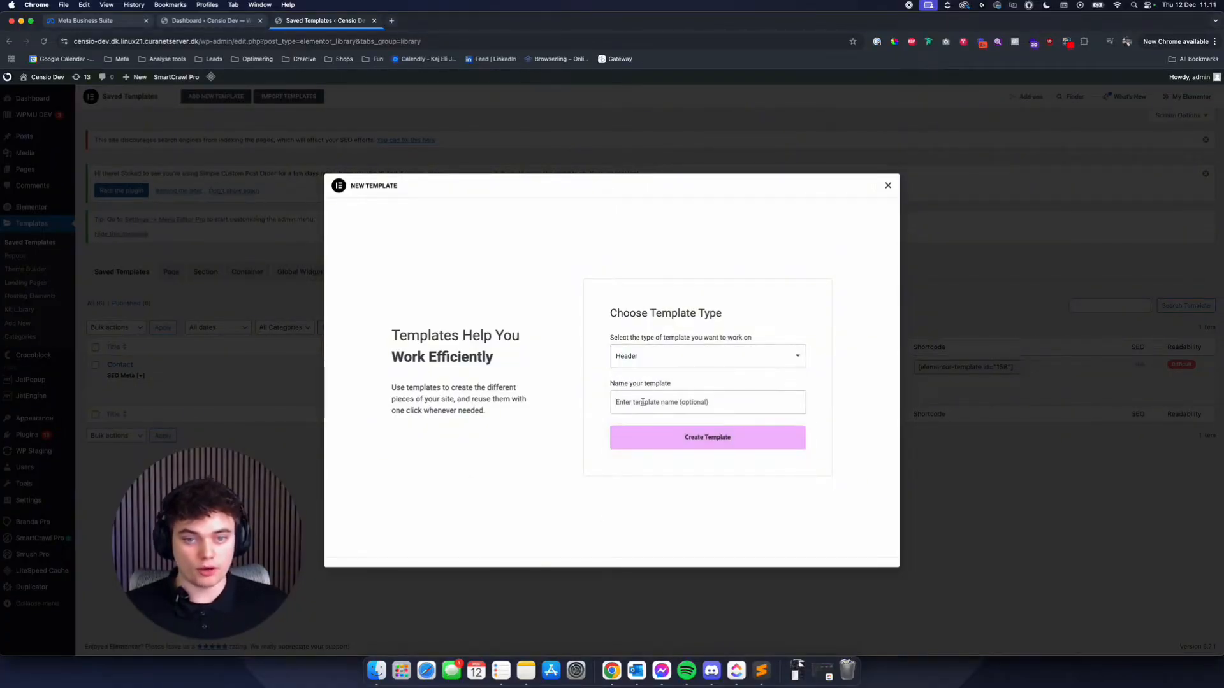
click(643, 403)
text(Video )
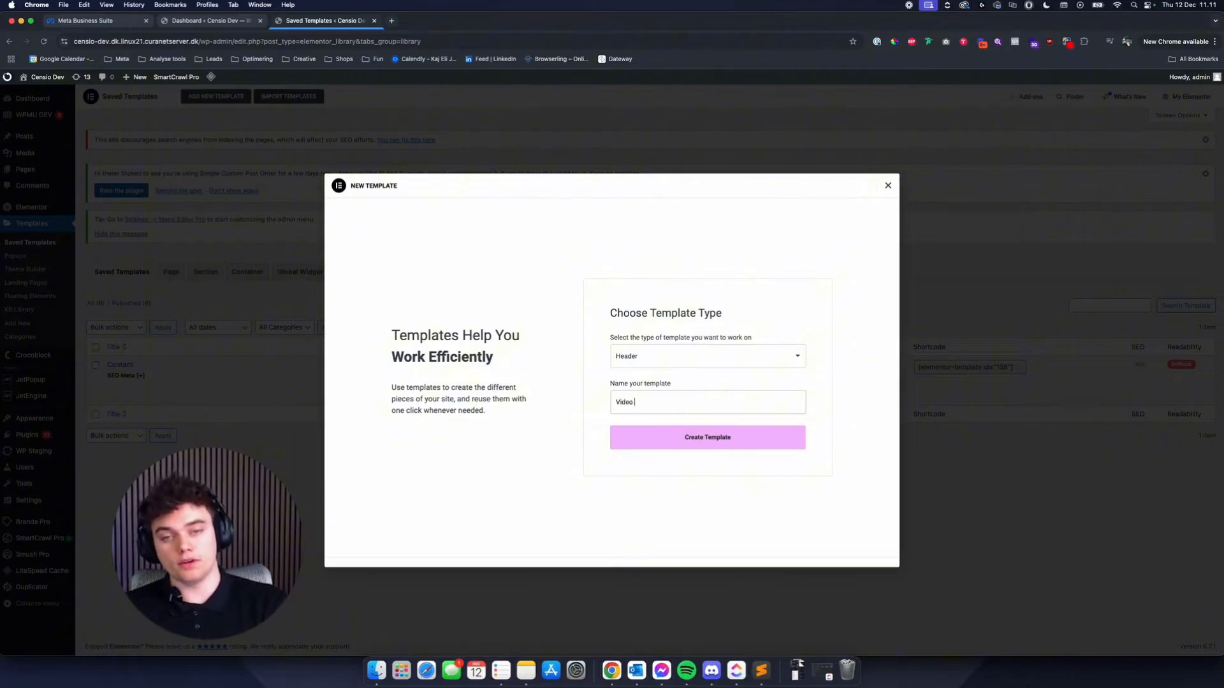
text(header)
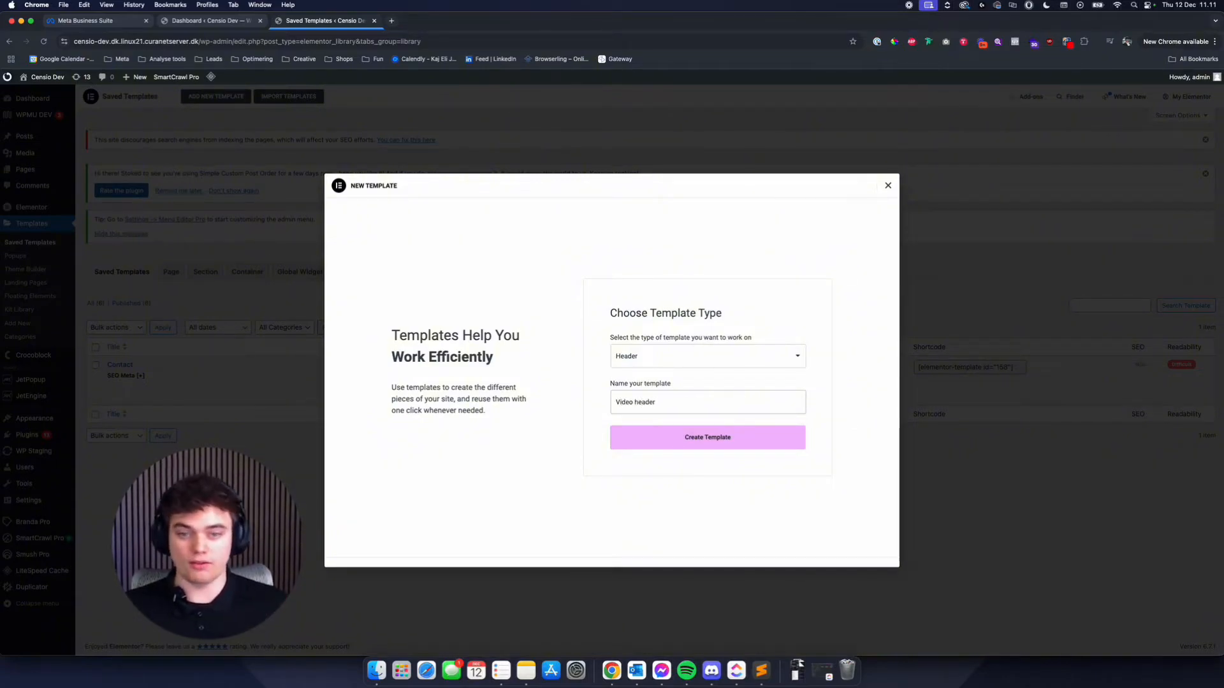
click(727, 437)
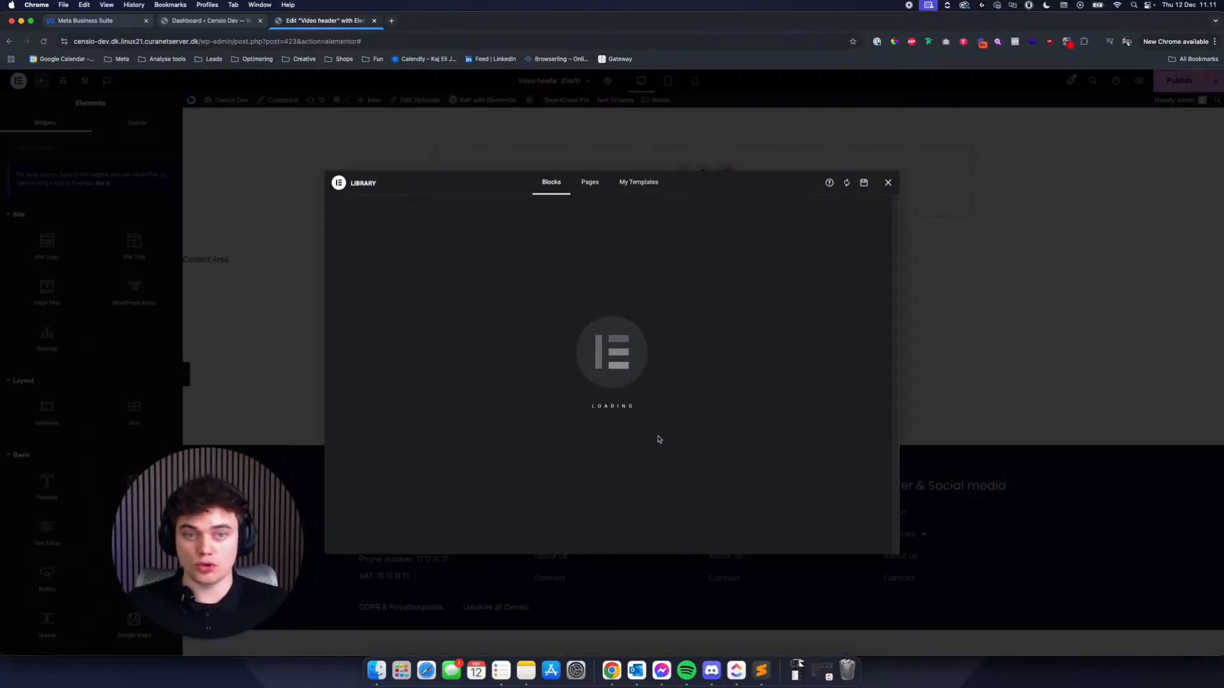
- Dismiss the block library and add a single-column Flexbox container to the empty header template
click(888, 183)
click(680, 173)
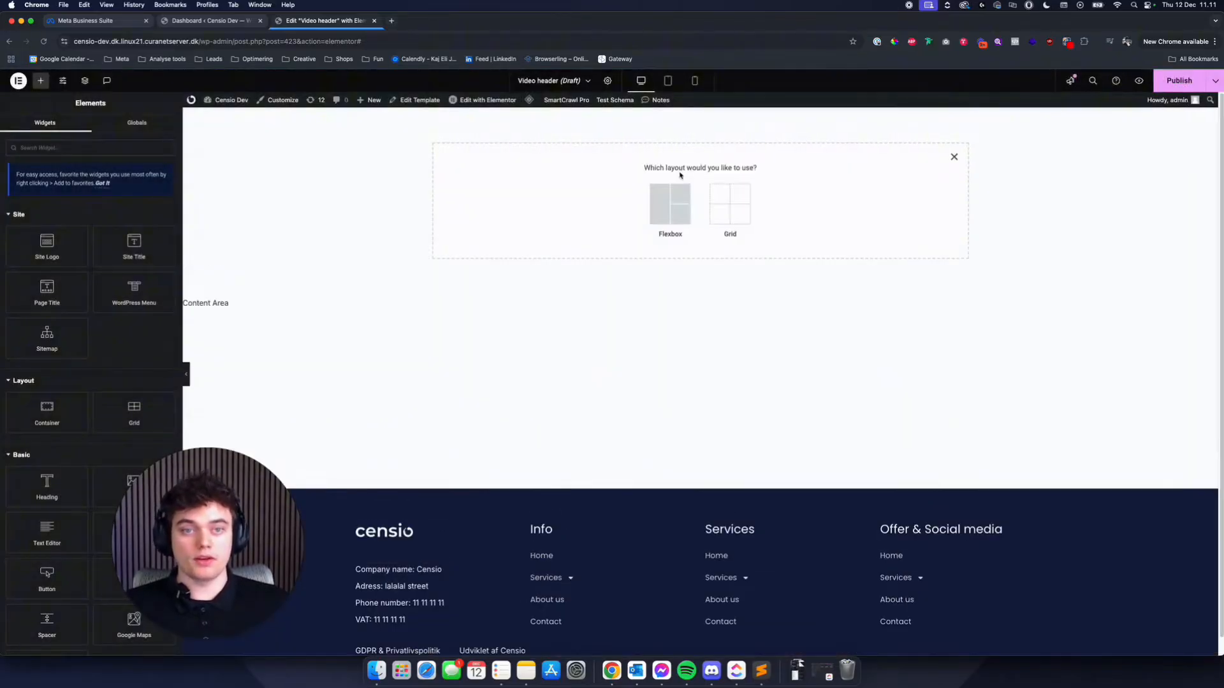
click(955, 159)
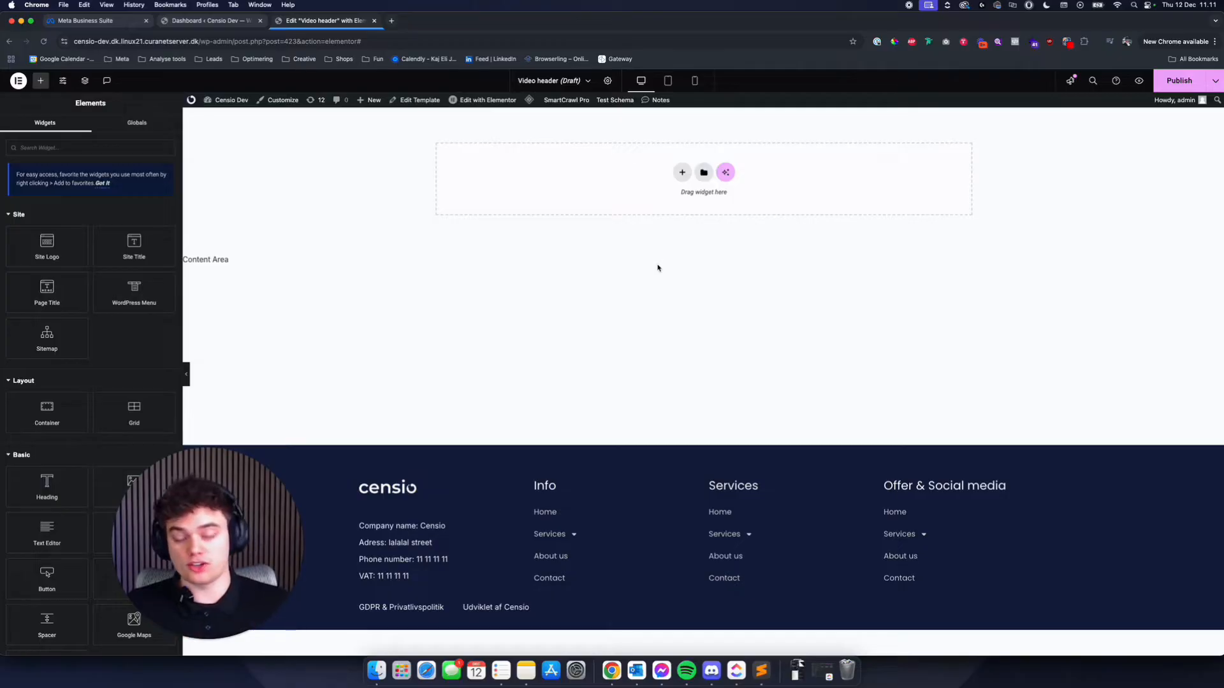
click(681, 172)
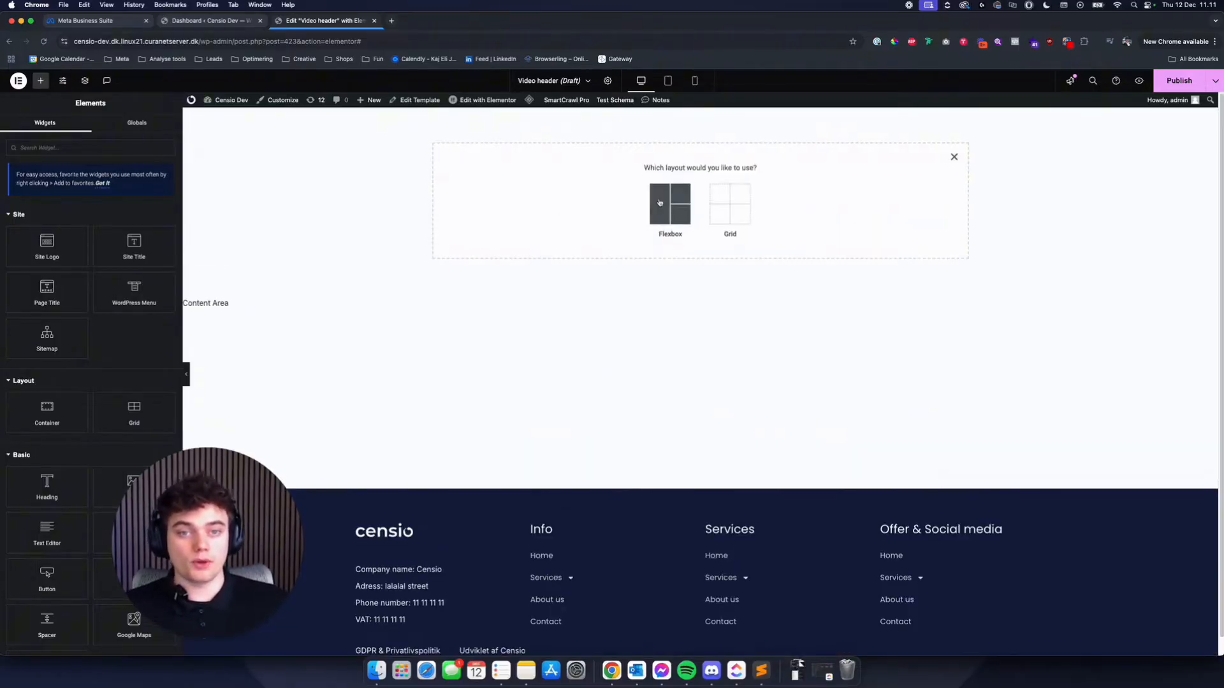
click(568, 194)
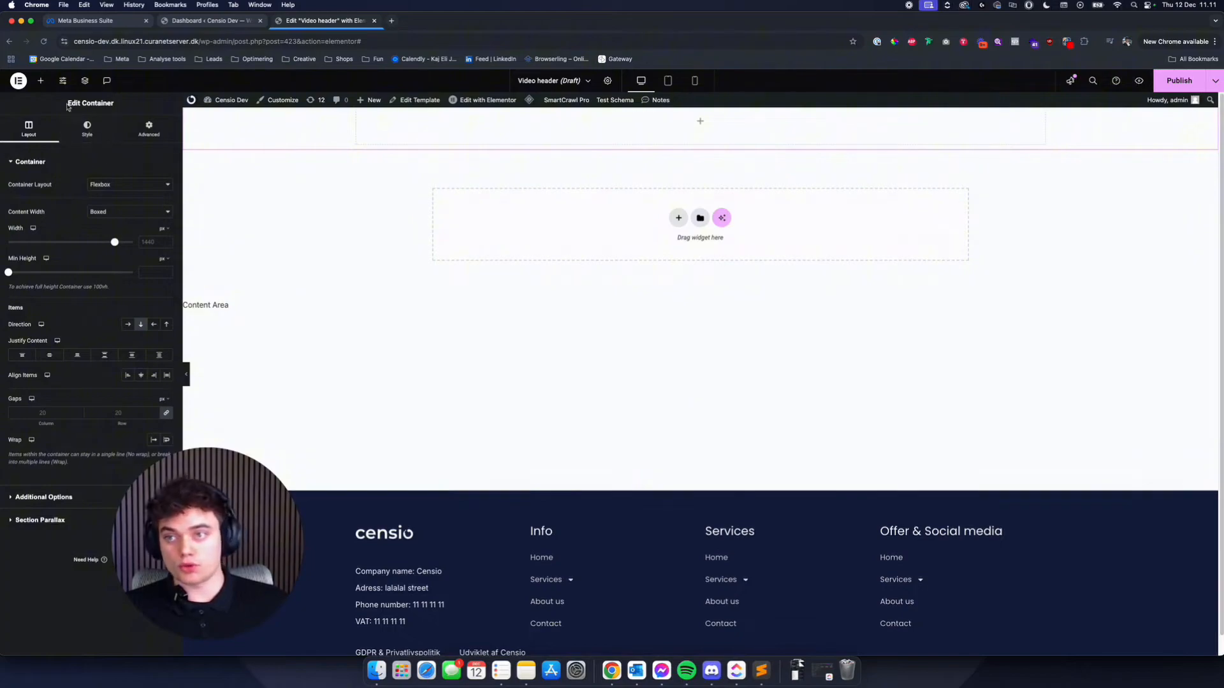
- Show the page structure and set the container's top margin to 100 px, leaving the other sides at 0
click(85, 81)
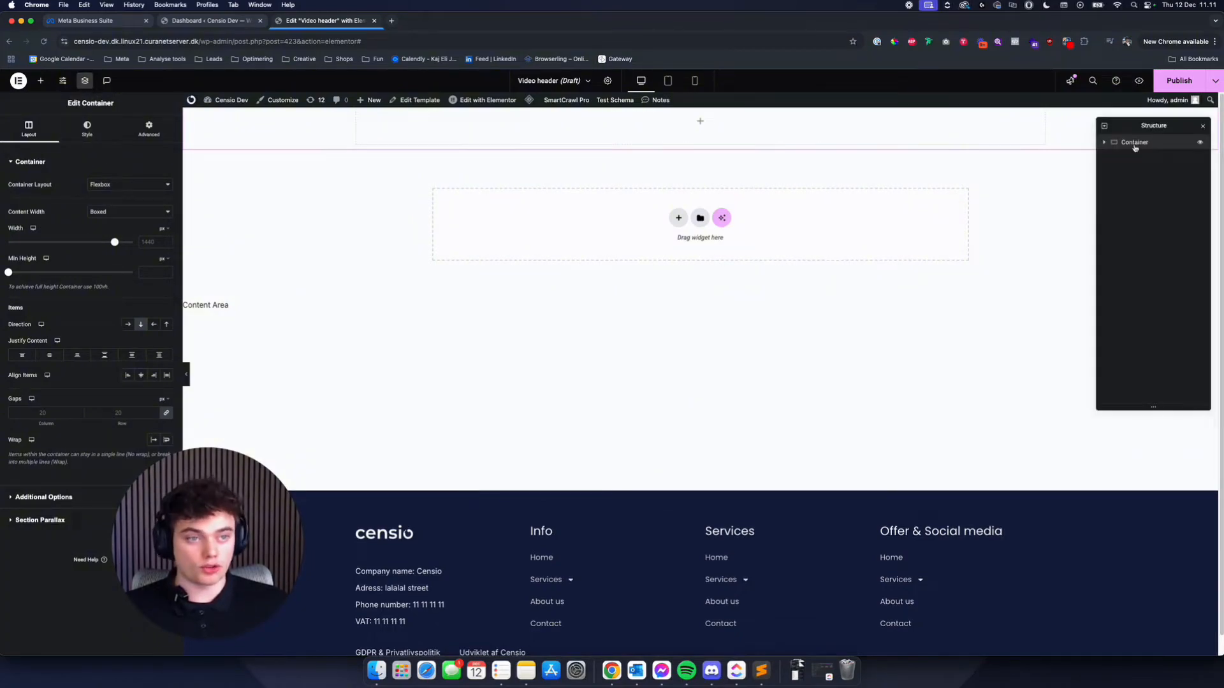
click(156, 136)
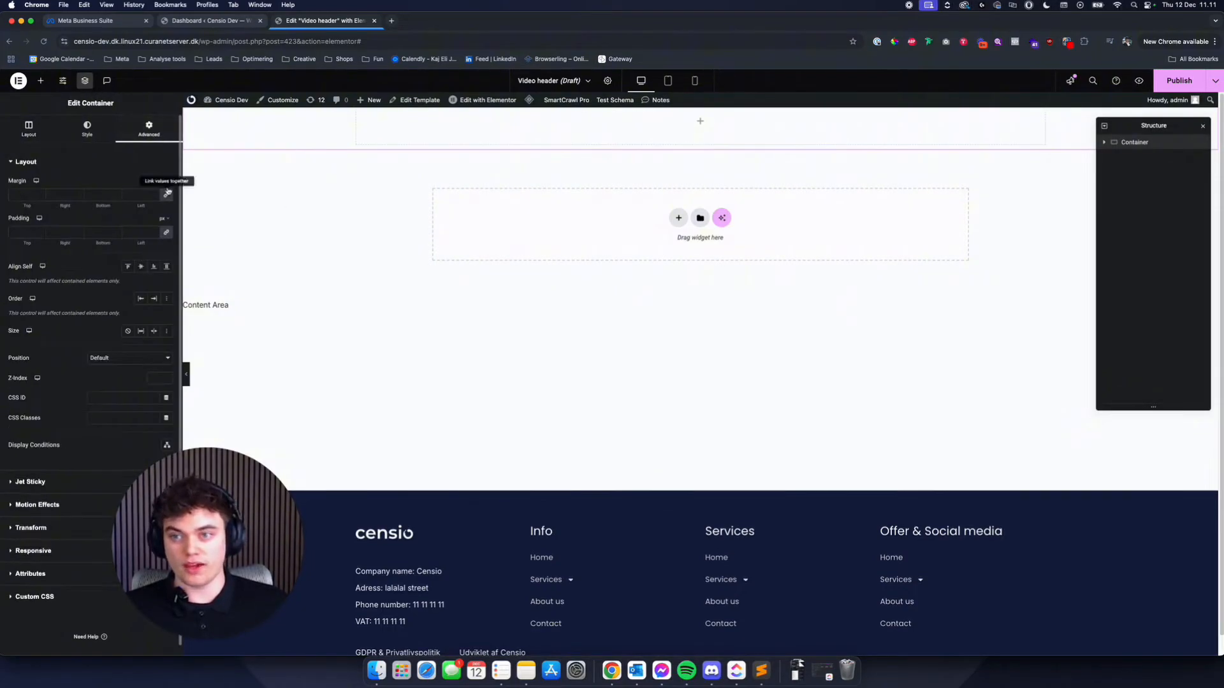
click(24, 195)
text(100)
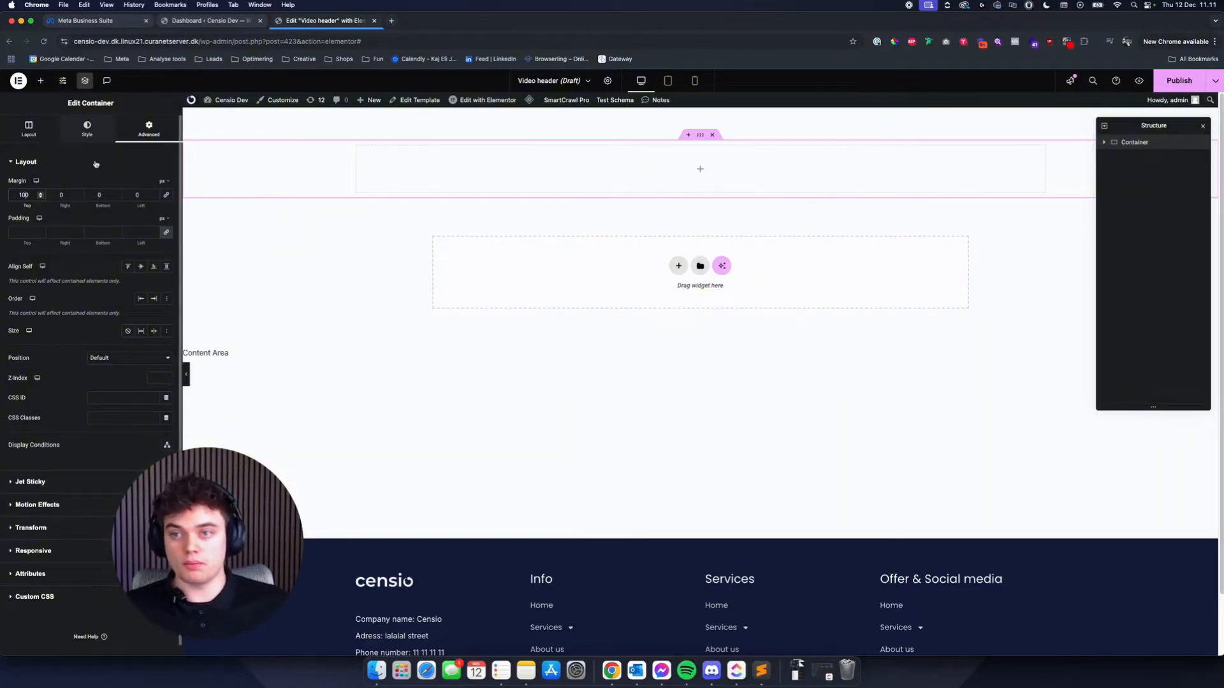
- Switch the container's padding to percent, unlink its sides and set the left and right padding to 5%
click(164, 218)
click(162, 233)
click(167, 233)
click(138, 232)
text(5)
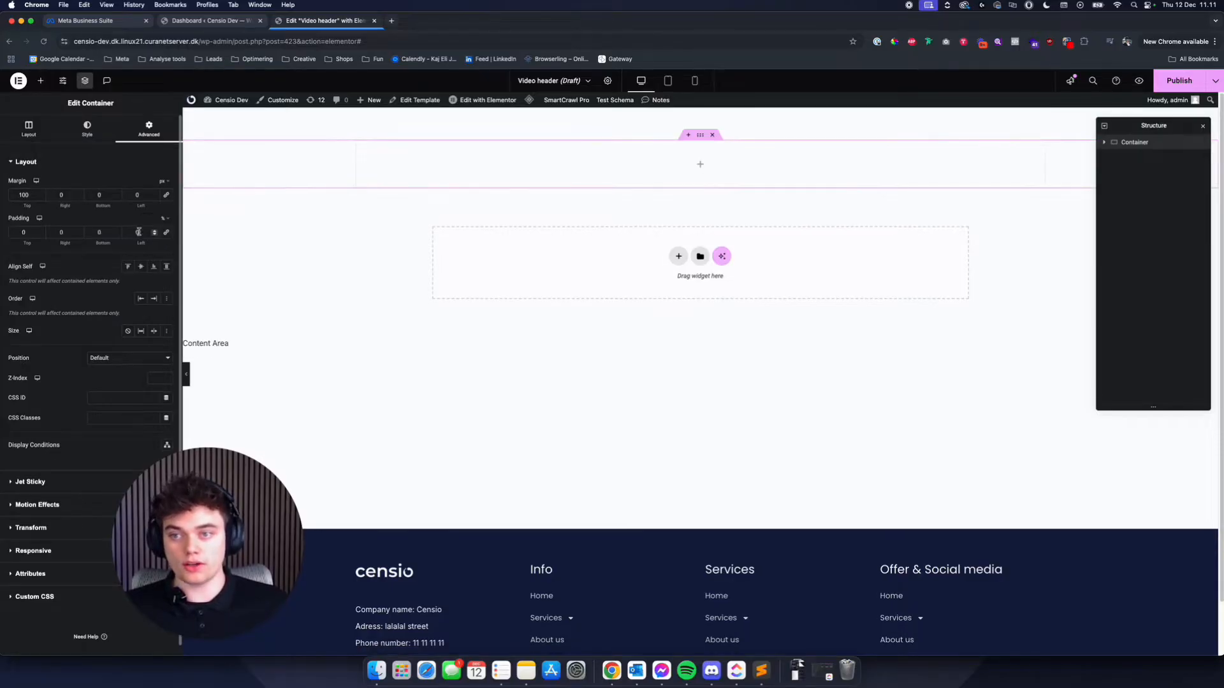
click(65, 234)
text(5)
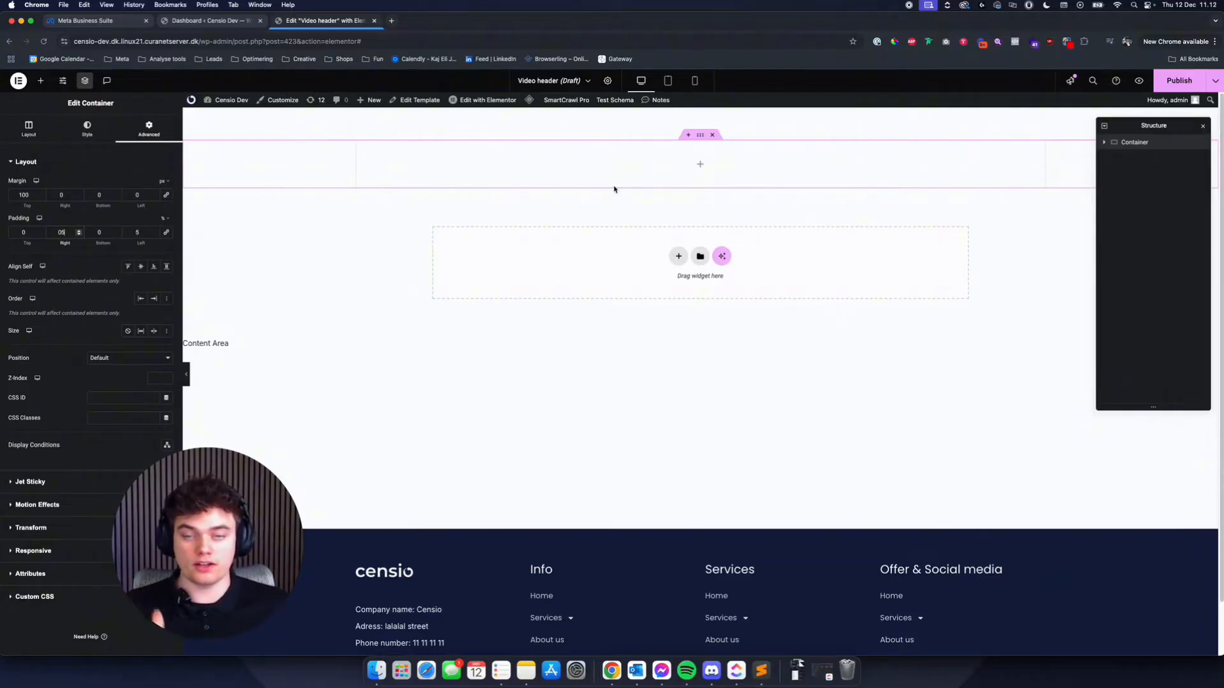
- Compare the container with the footer, preview its side padding in tablet and mobile views, and return to desktop view
scroll(503, 195, down, 2)
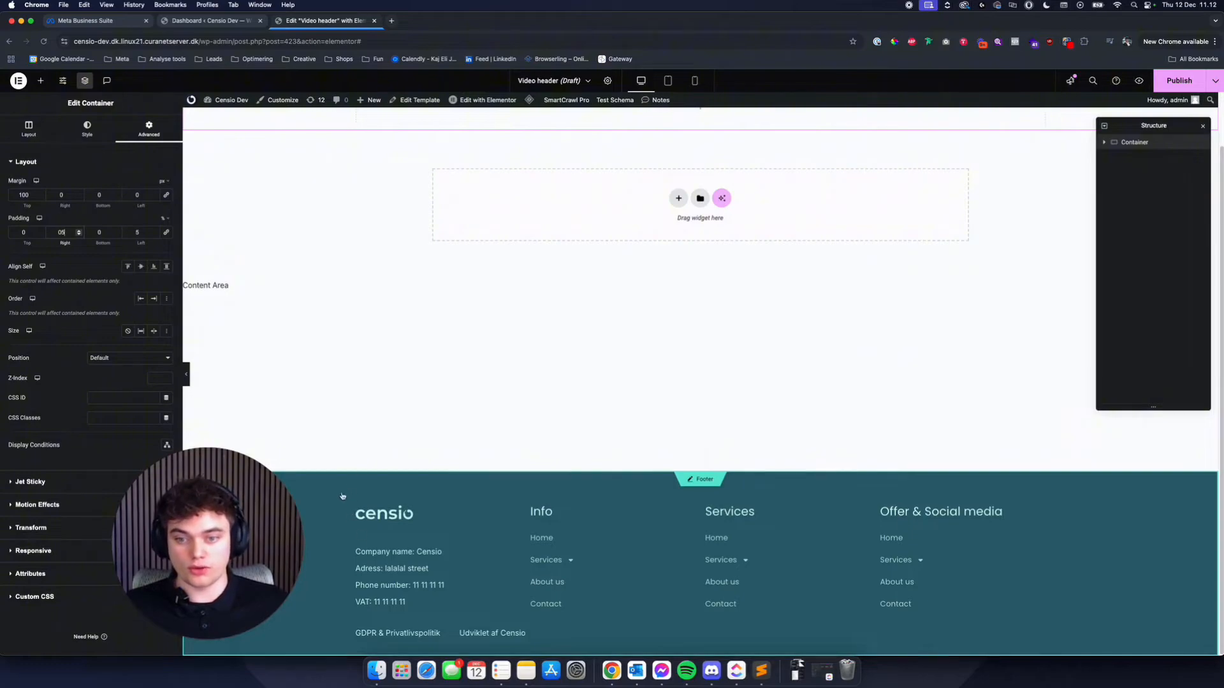
scroll(368, 404, up, 2)
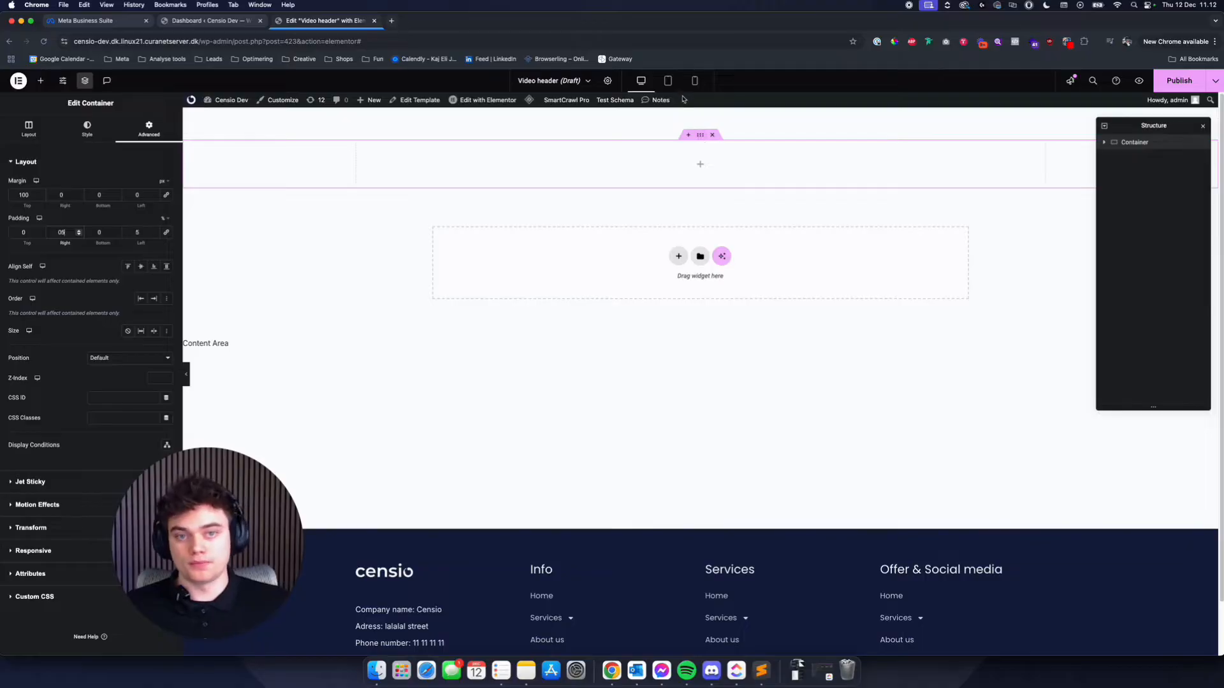
click(668, 81)
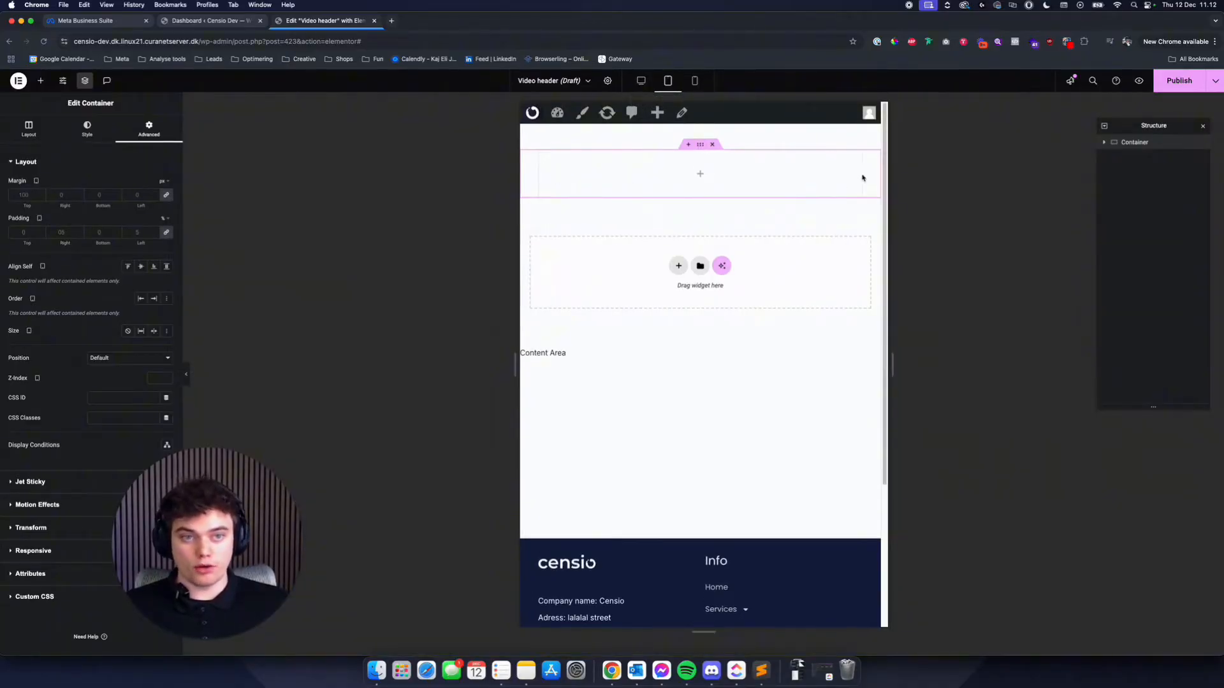
click(694, 81)
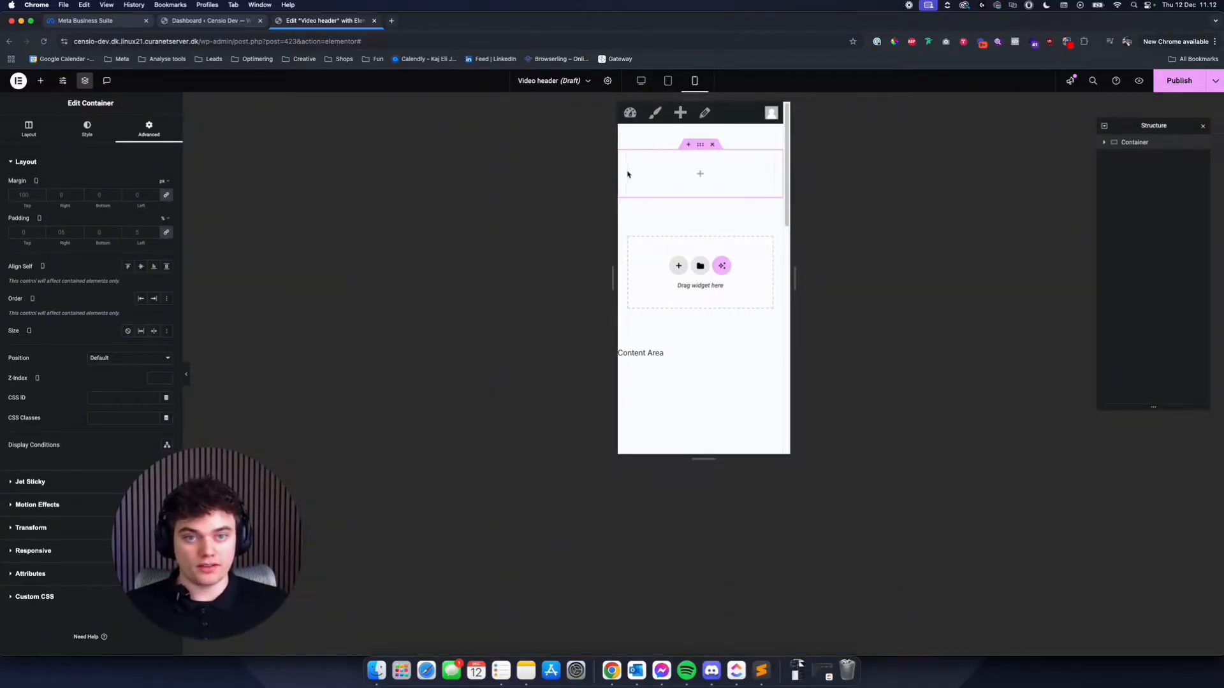
click(641, 81)
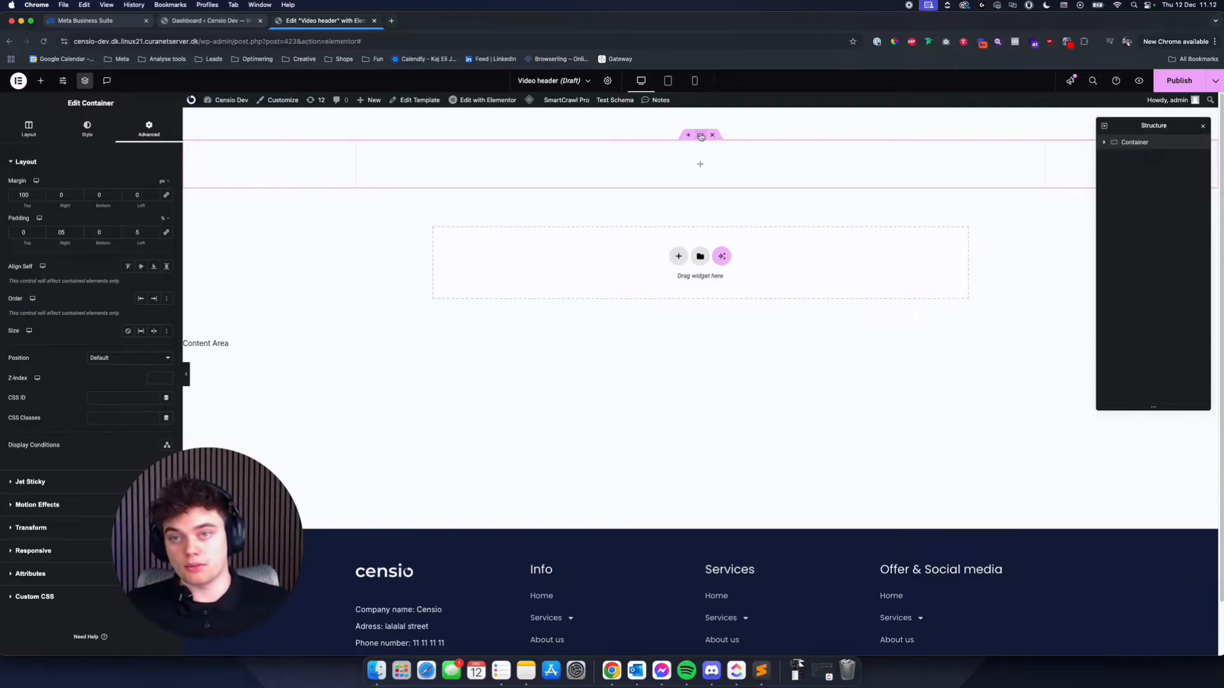
- Try a classic background with a dark gray global color on the container and clear the background type again
click(88, 135)
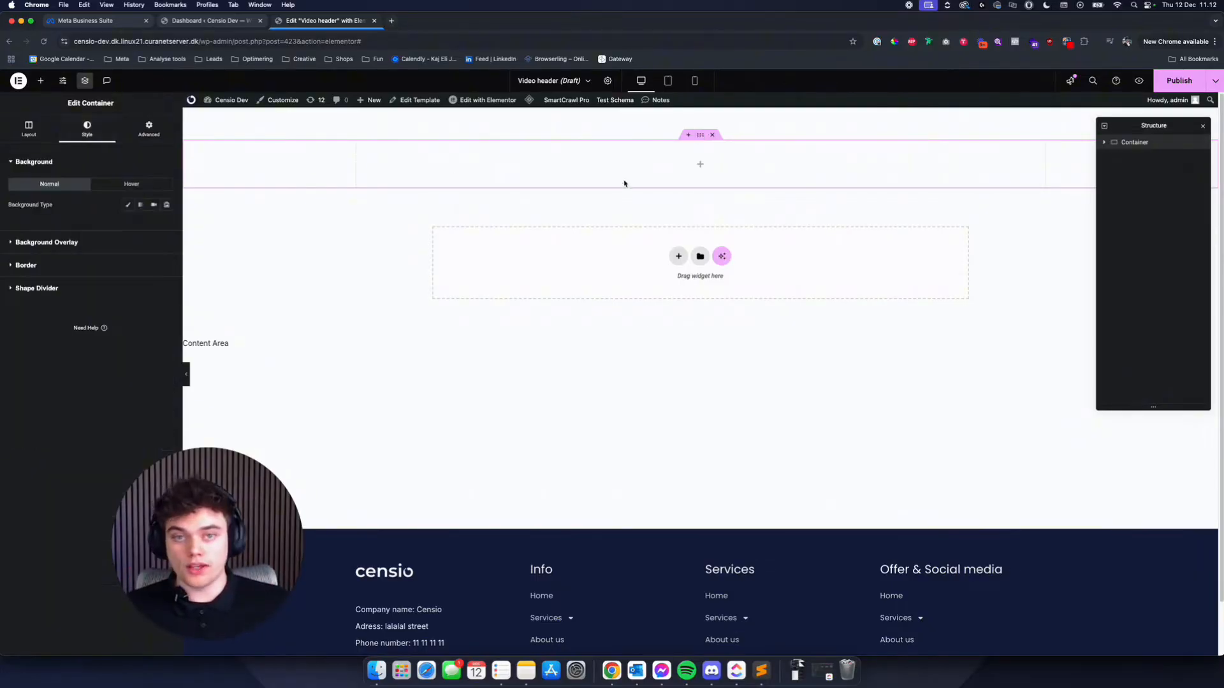
click(128, 204)
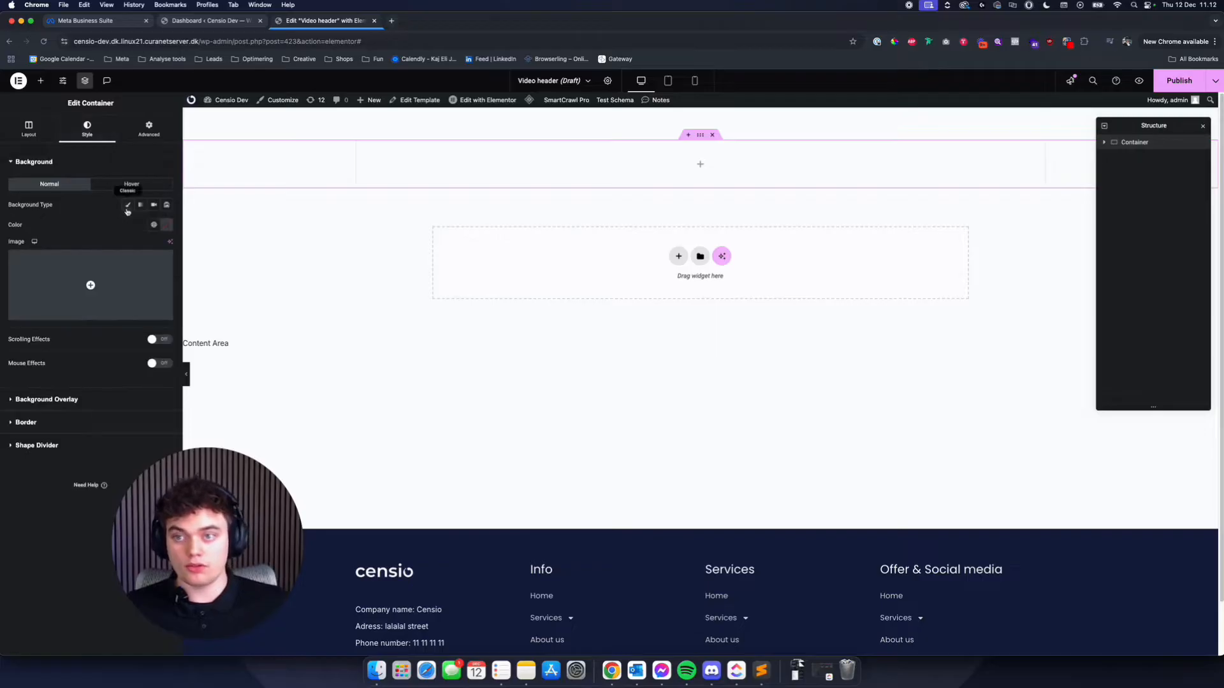
click(154, 225)
click(96, 289)
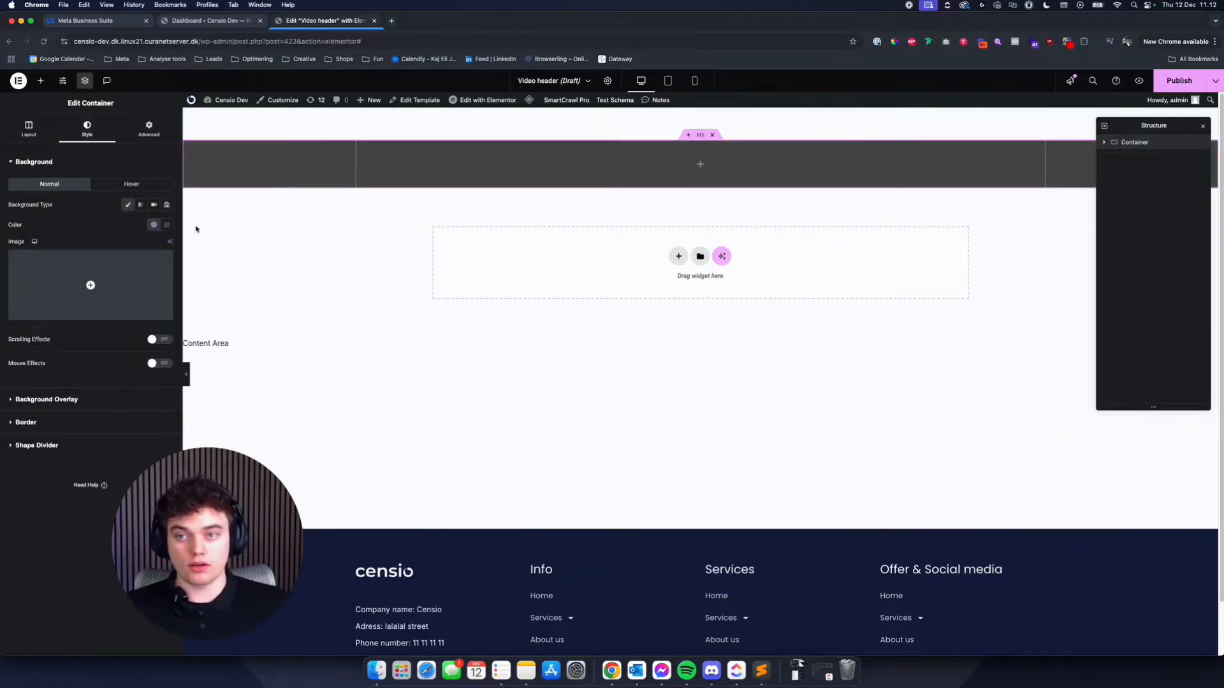
click(128, 205)
- Find the Container widget and place a new container inside the existing container
click(40, 81)
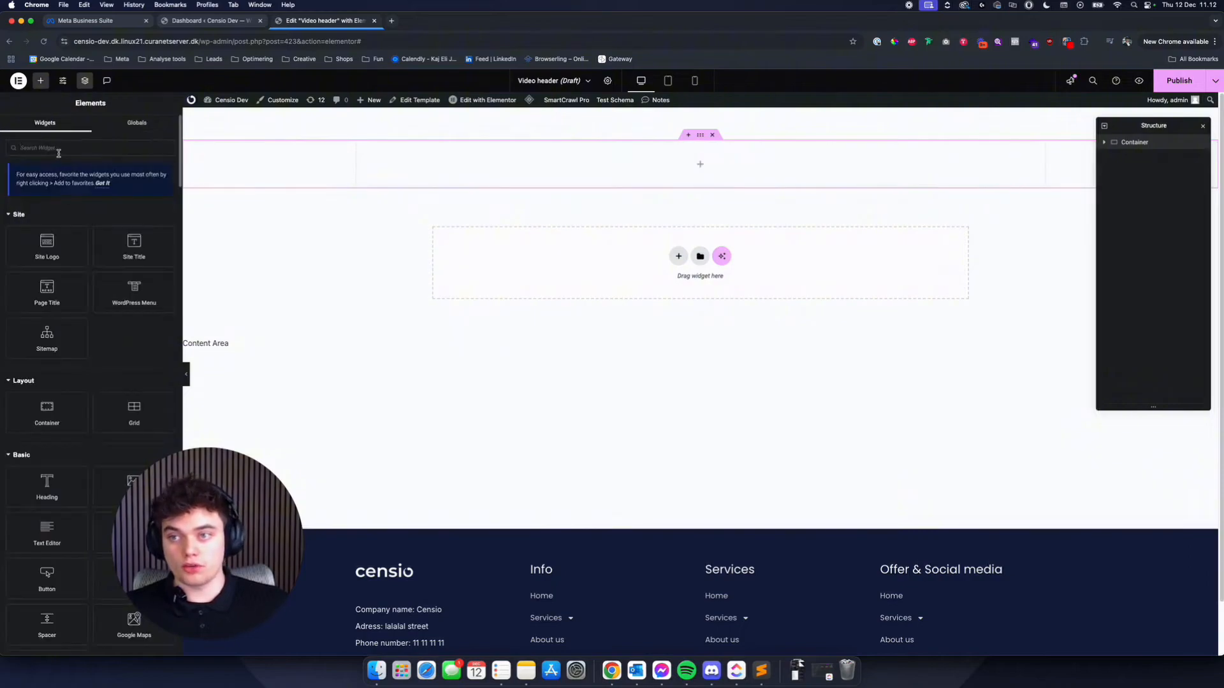
click(65, 151)
text(con)
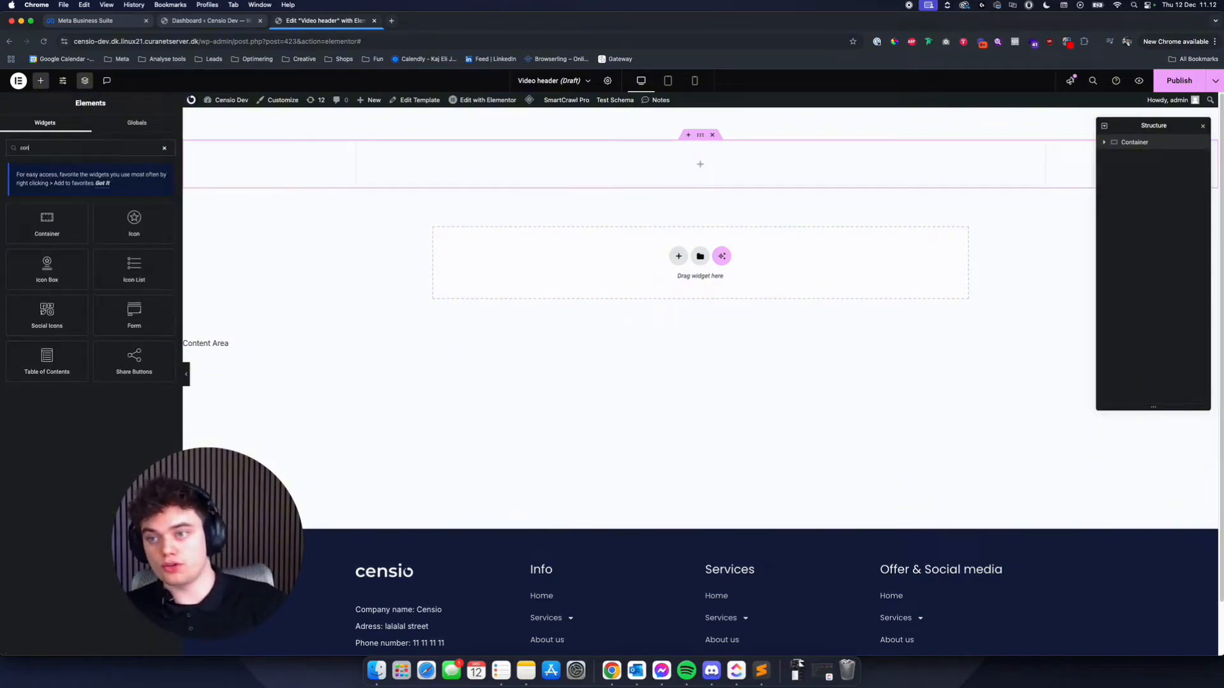
drag(47, 220, 658, 174)
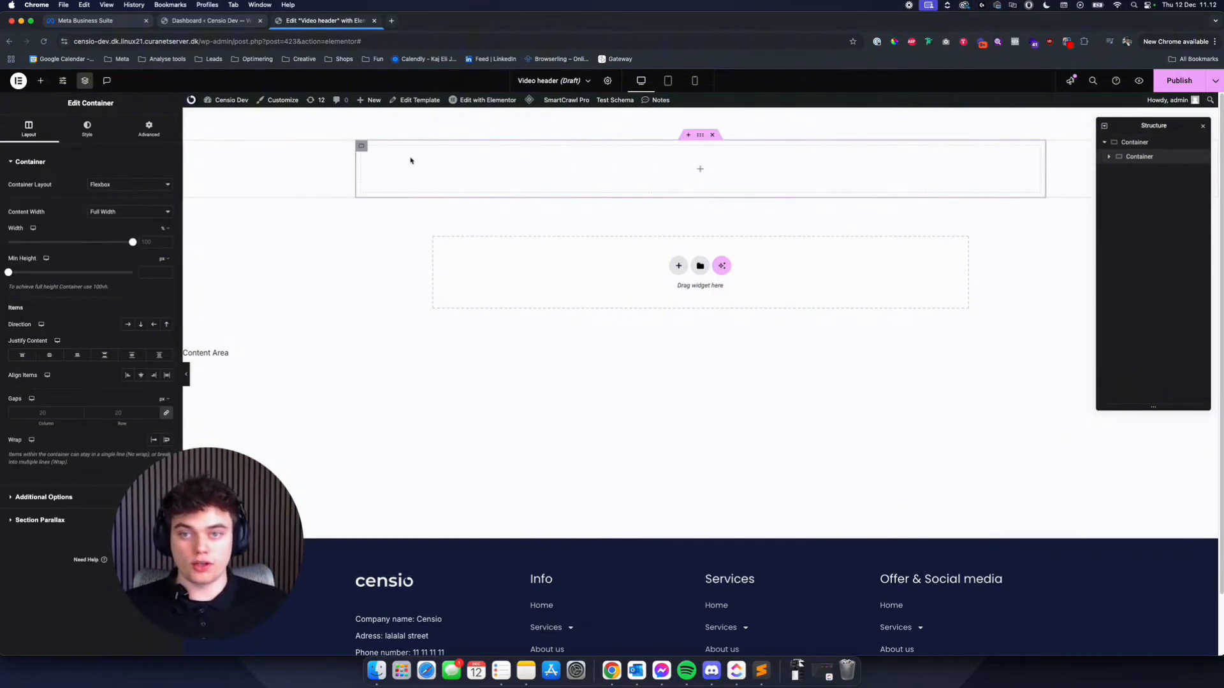
- Give the inner container a classic background with the dark blue global color
click(102, 126)
click(128, 205)
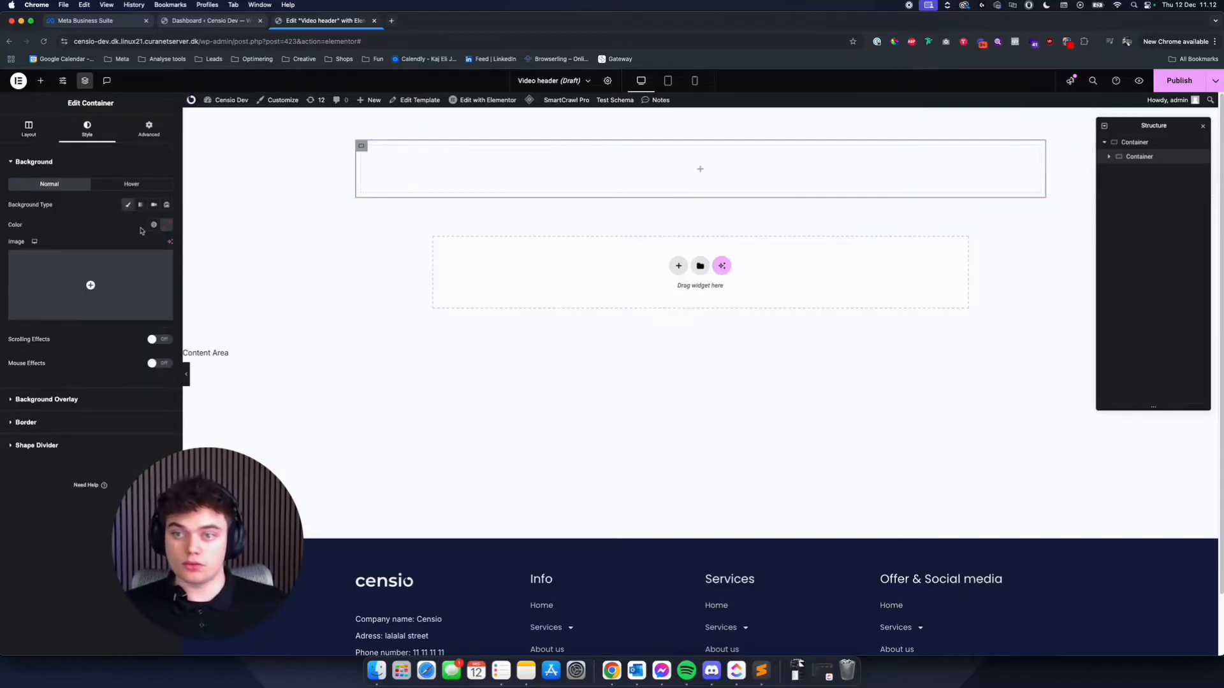
click(153, 224)
click(64, 268)
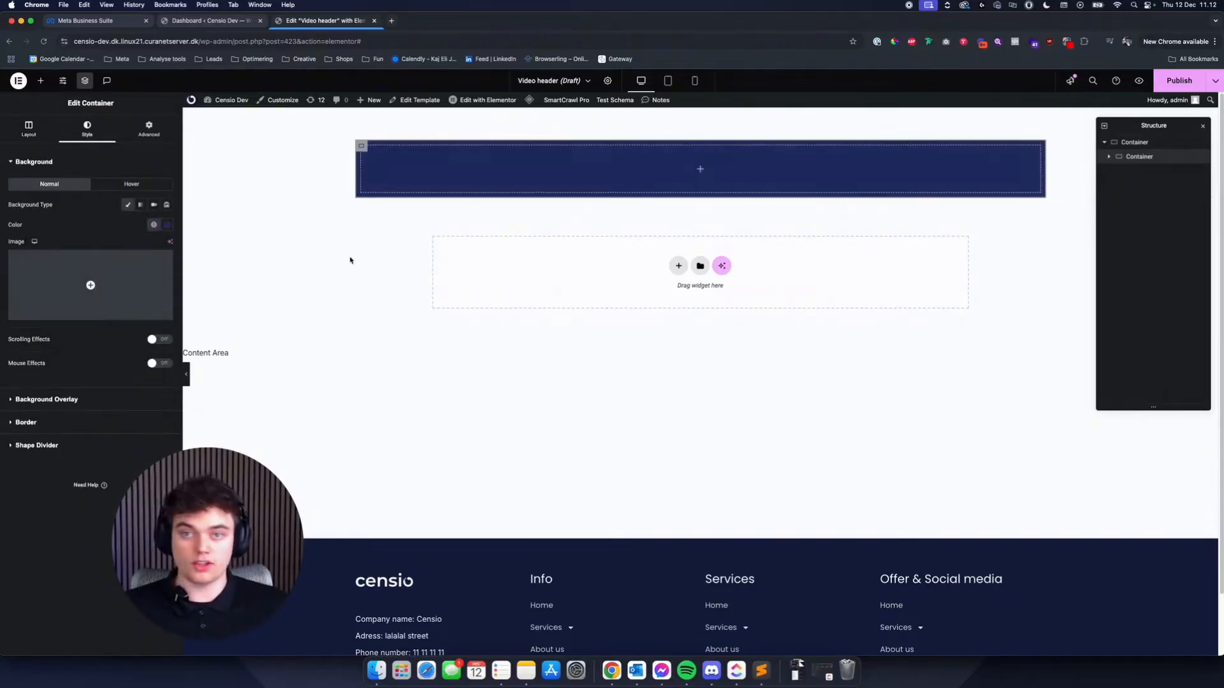
- Rename the inner container "Band" and the outer container "Menu" in the page structure
click(26, 422)
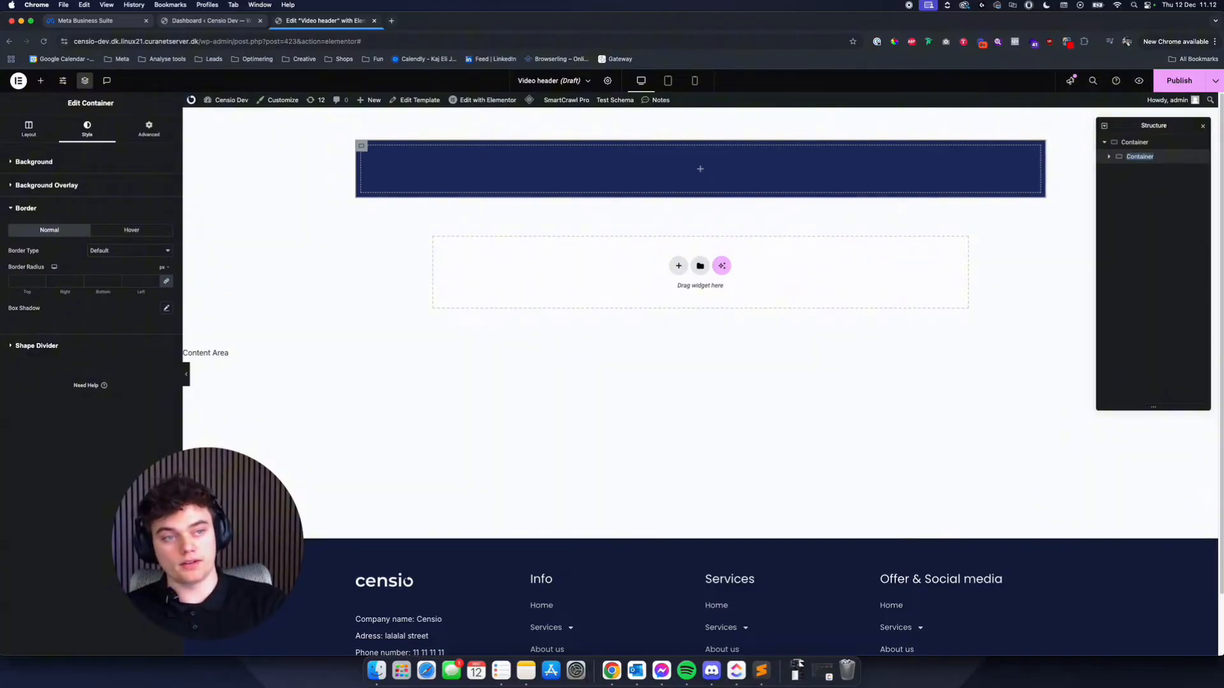
text(Na)
key(BackSpace)
key(BackSpace)
key(BackSpace)
key(BackSpace)
key(BackSpace)
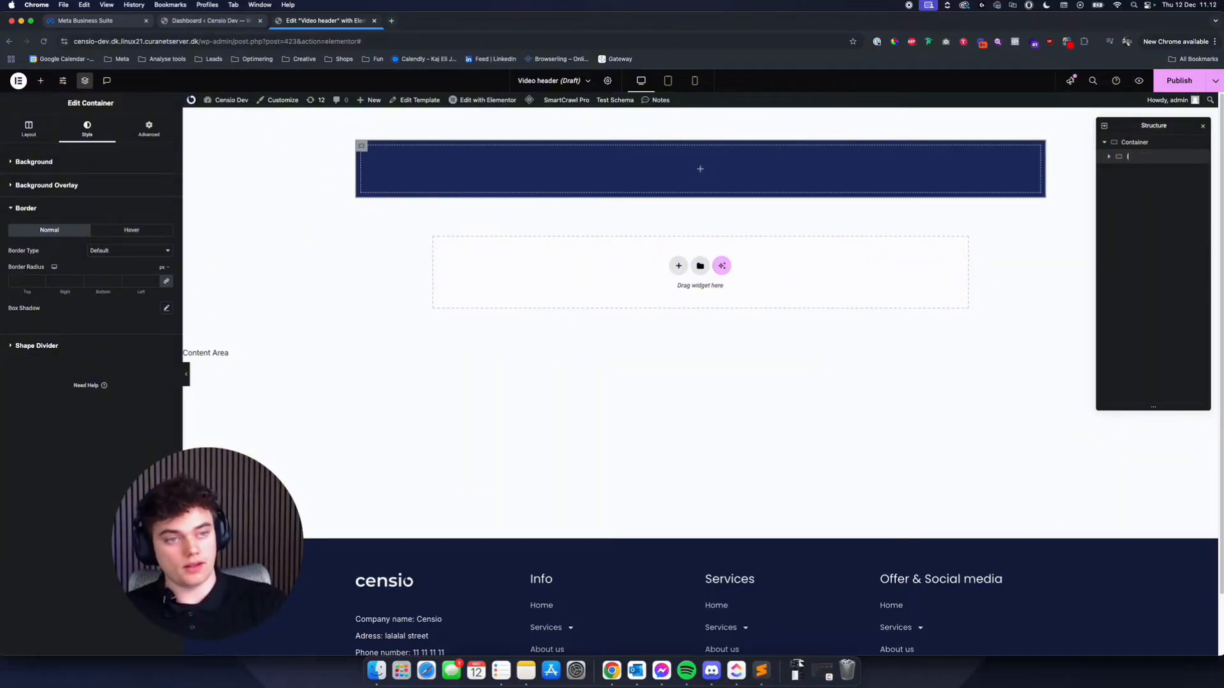
double_click(1134, 142)
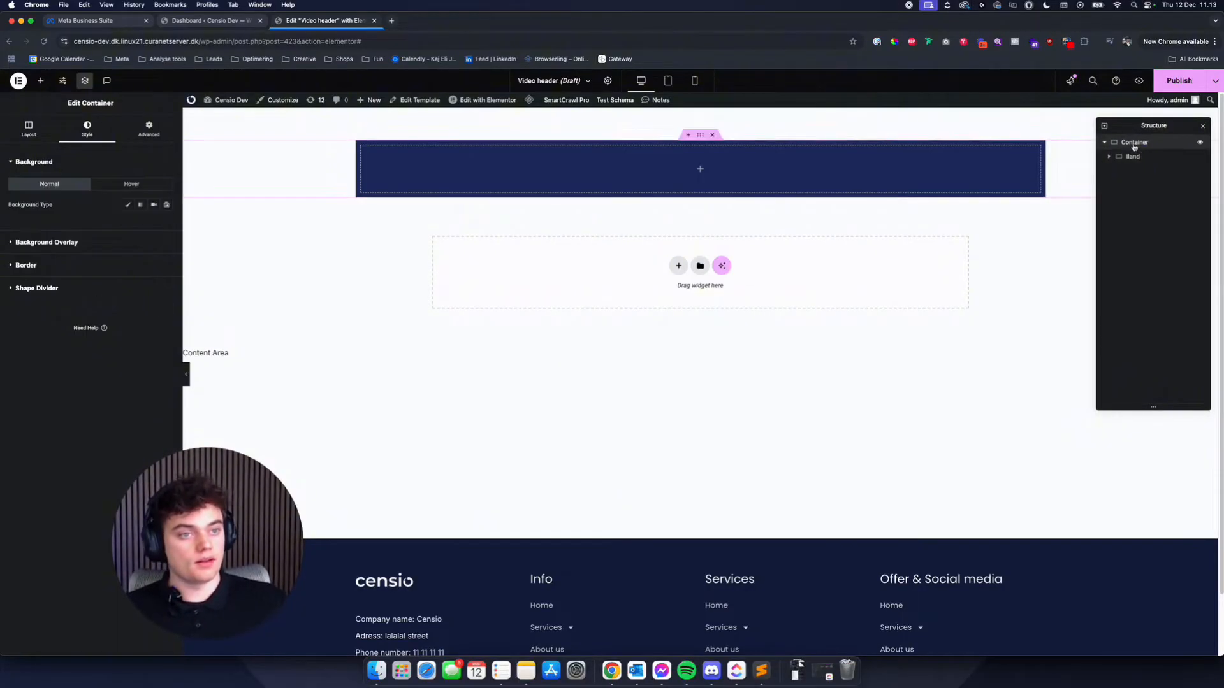
text(Menu)
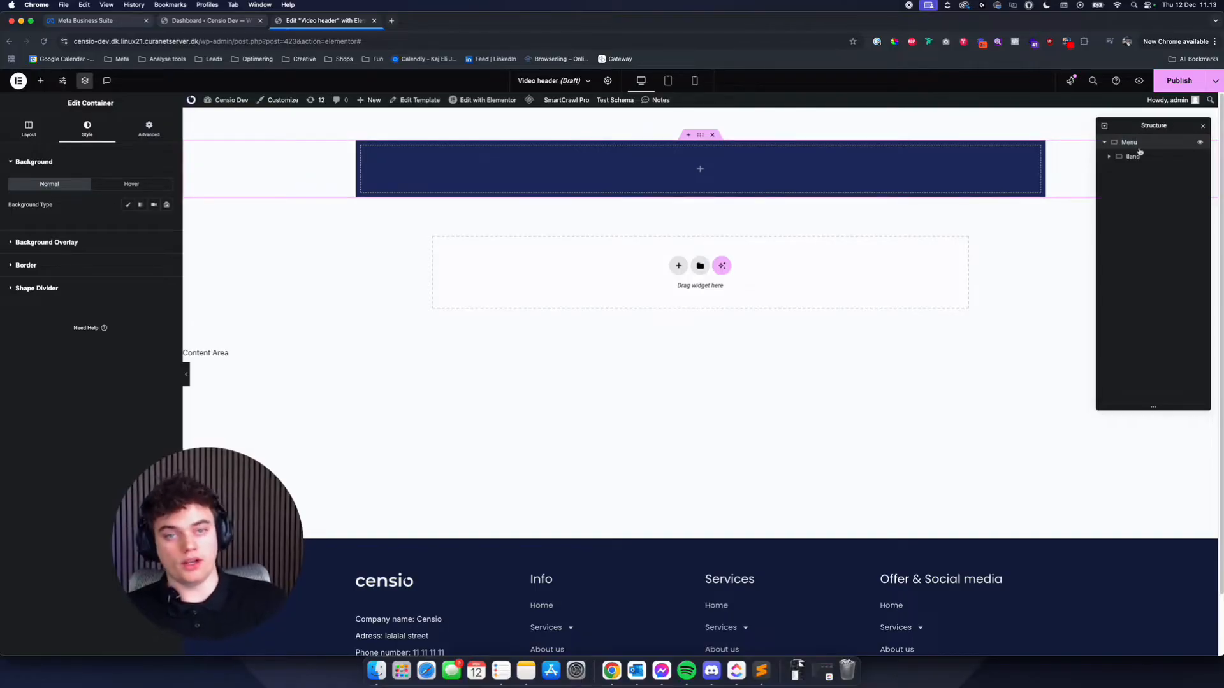
click(1137, 157)
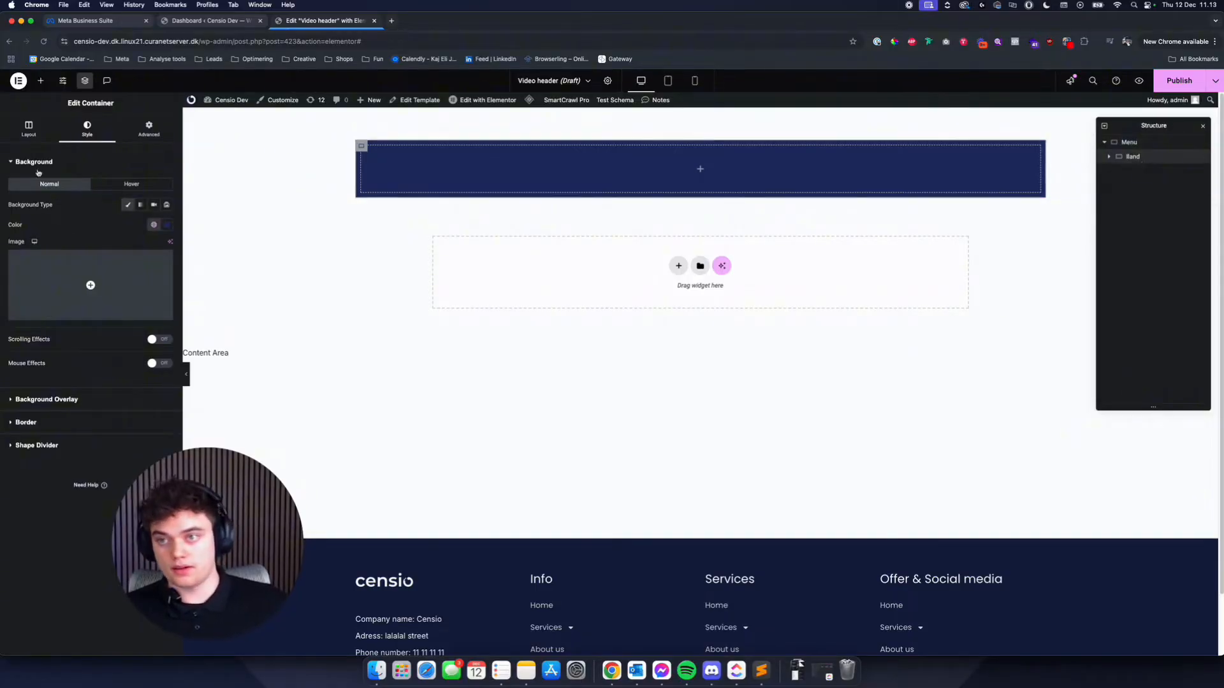
click(28, 130)
click(40, 80)
text(t)
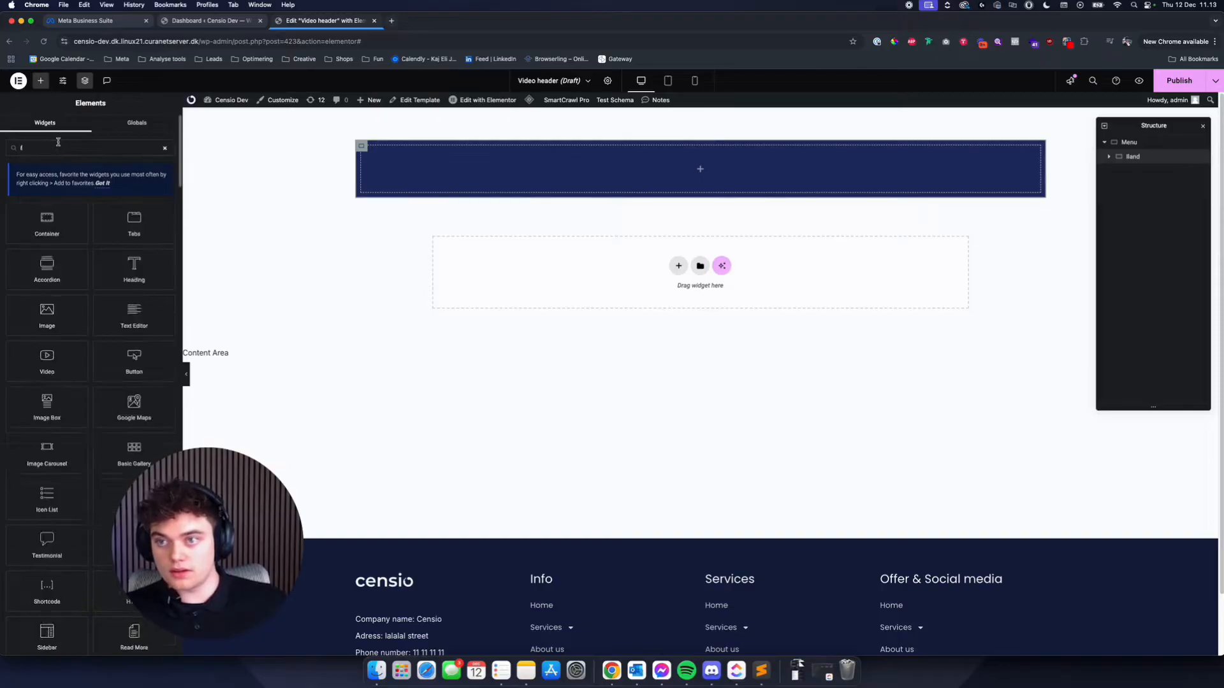
text(ext)
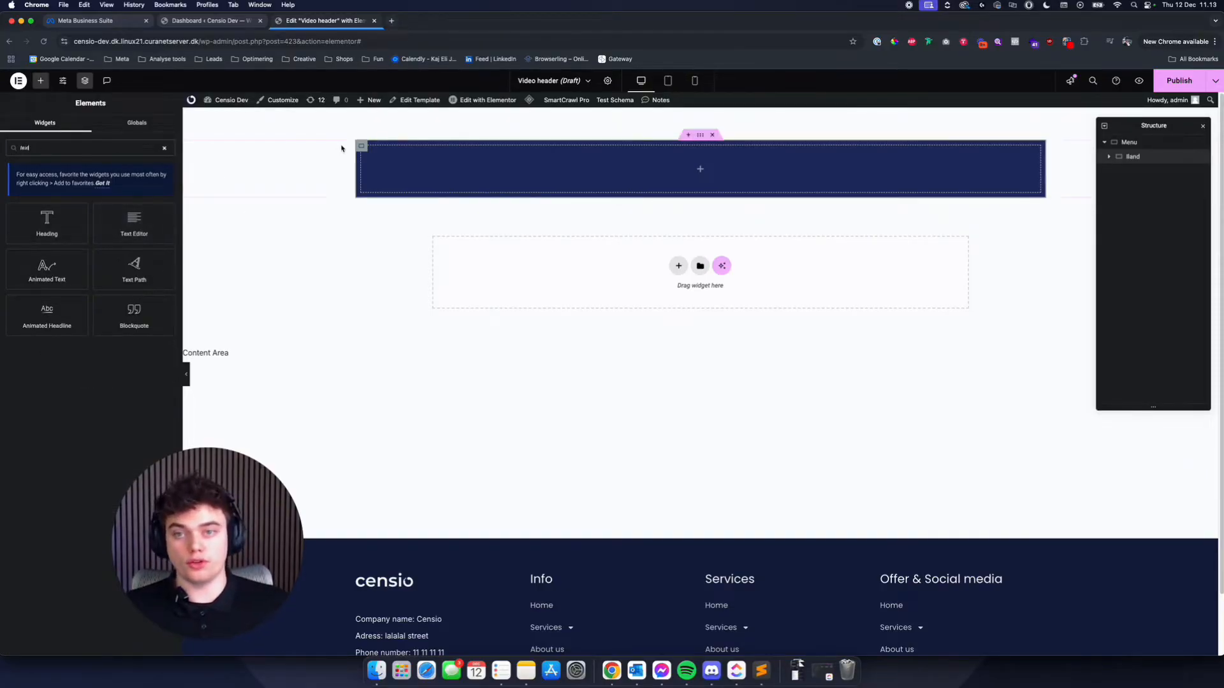
- Round all corners of the Band container with a 25 px border radius
click(362, 147)
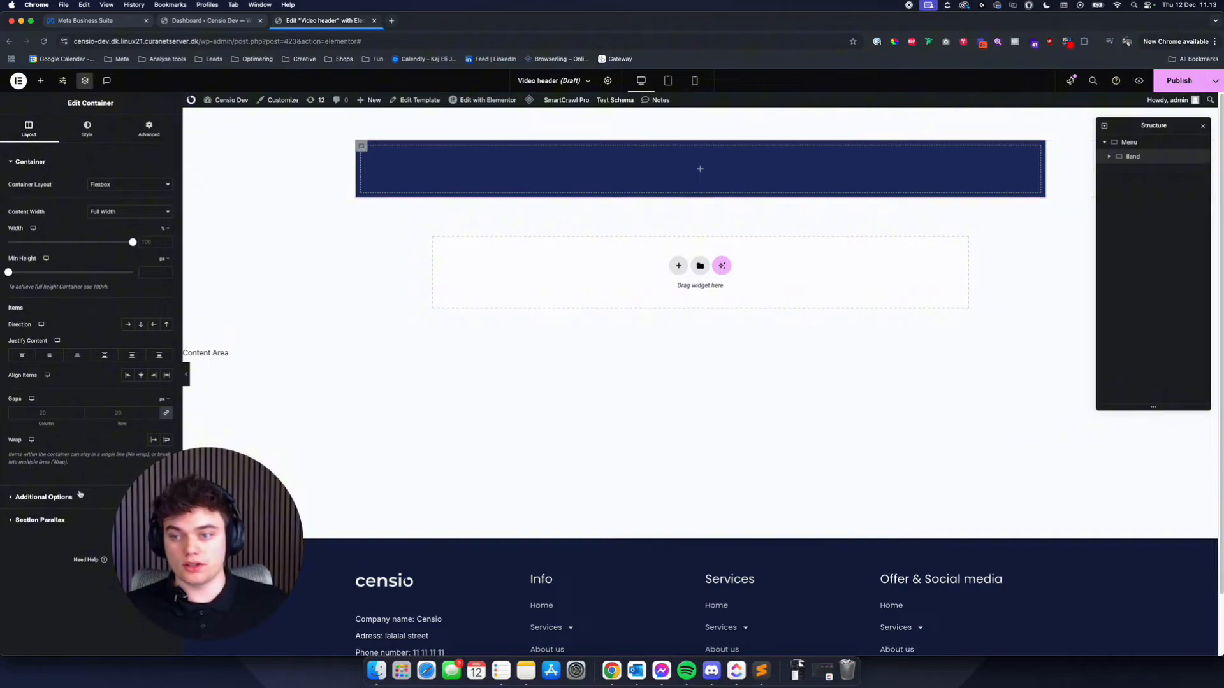
click(87, 130)
click(43, 423)
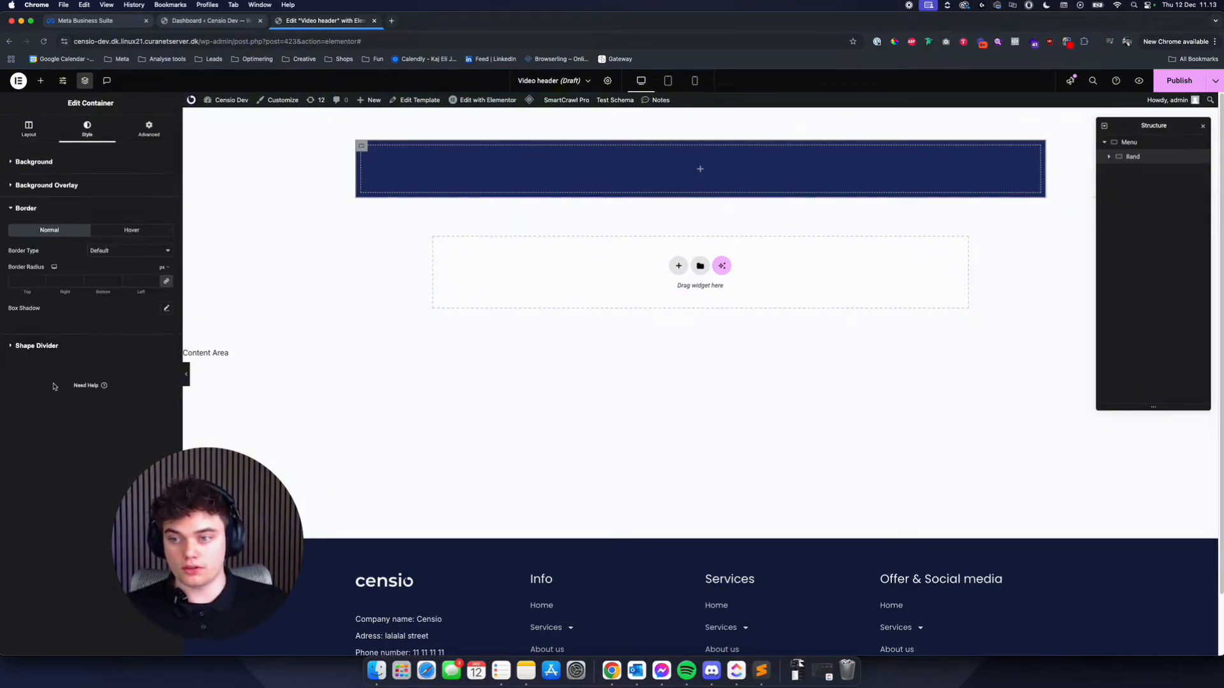
click(23, 281)
text(15)
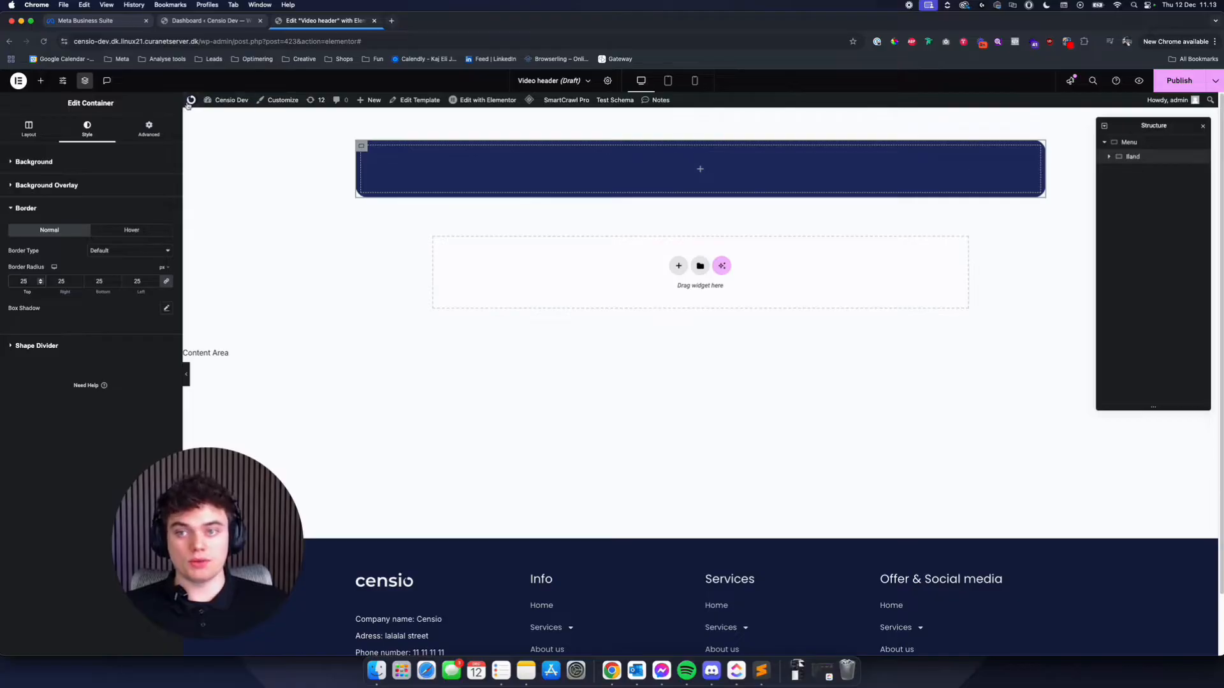
- Set the Band container's margin and padding to 0 on all sides
click(148, 127)
click(137, 195)
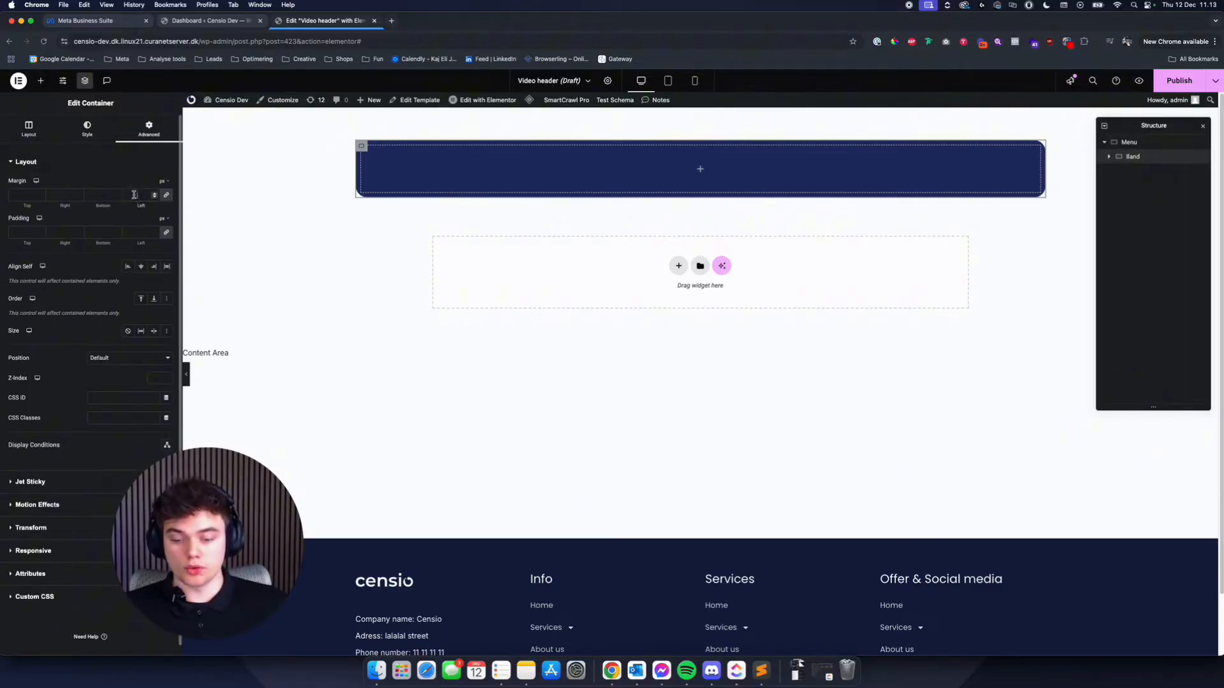
click(136, 234)
text(0)
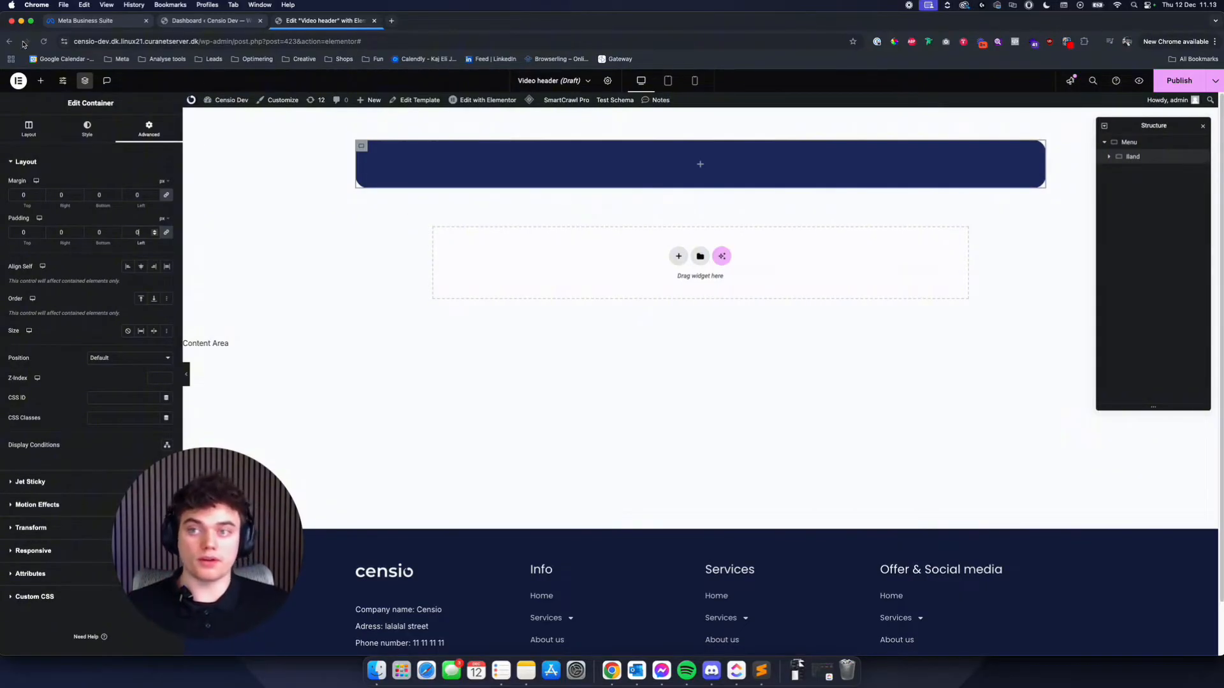
- Find the Image widget and place it inside the Band container
click(40, 80)
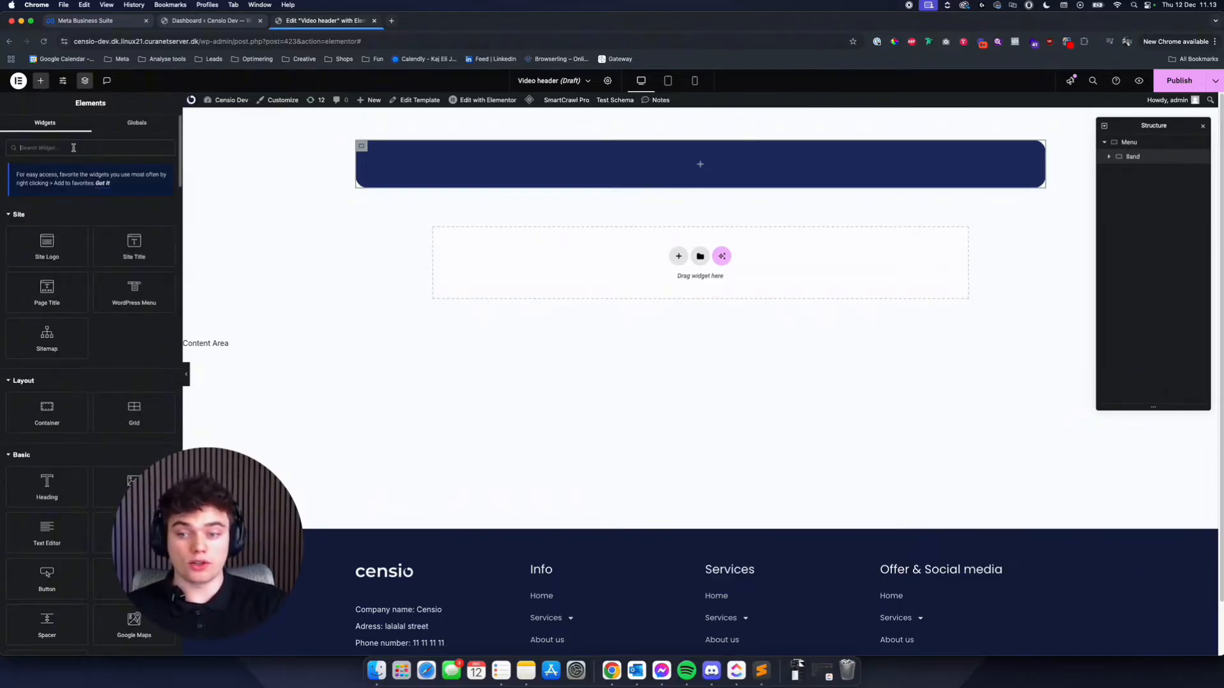
click(74, 147)
text(logo)
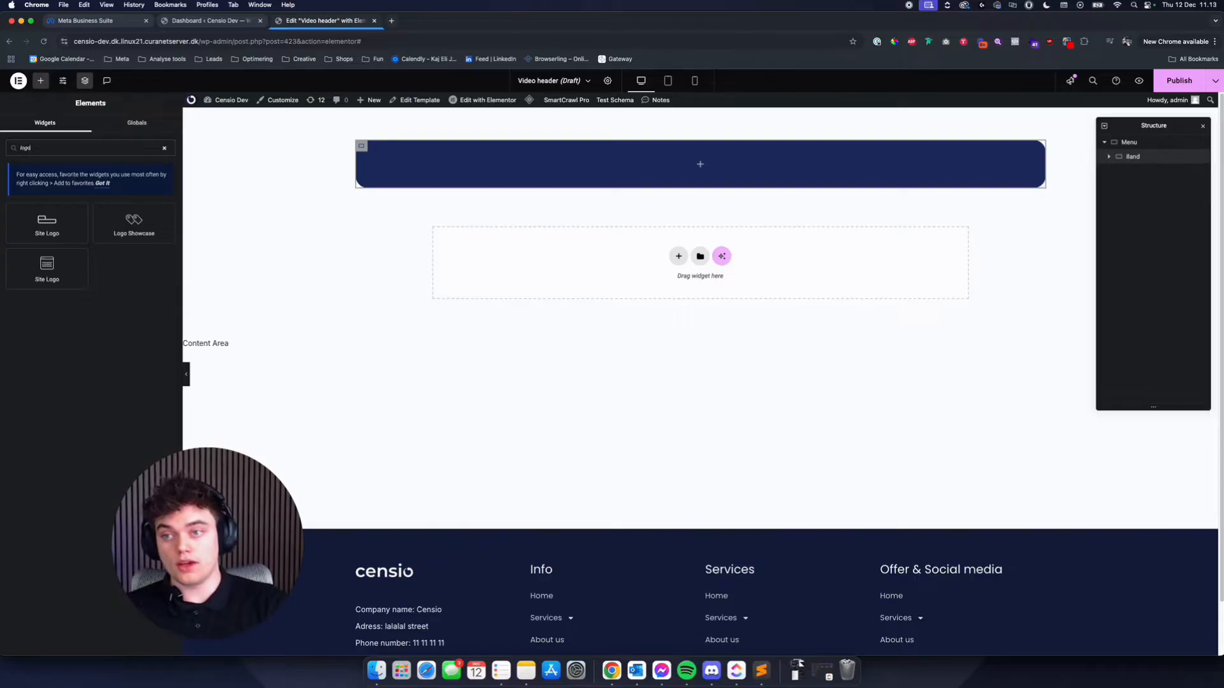
key(BackSpace)
key(BackSpace)
key(BackSpace)
key(BackSpace)
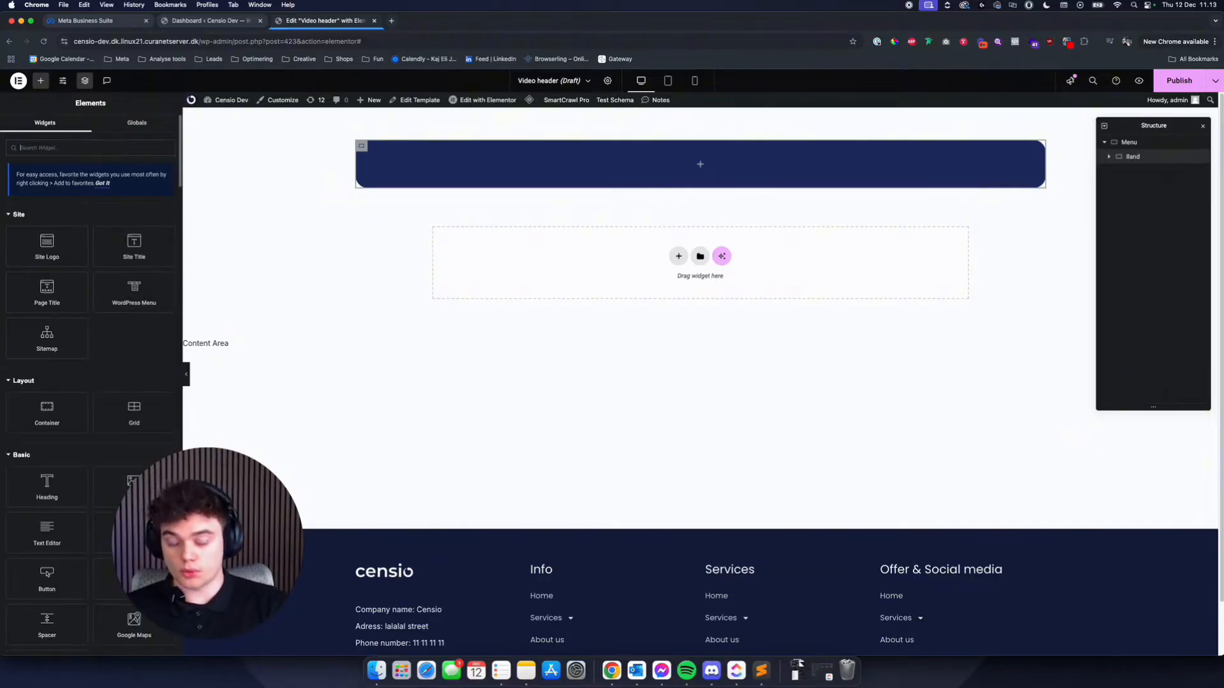
text(imag)
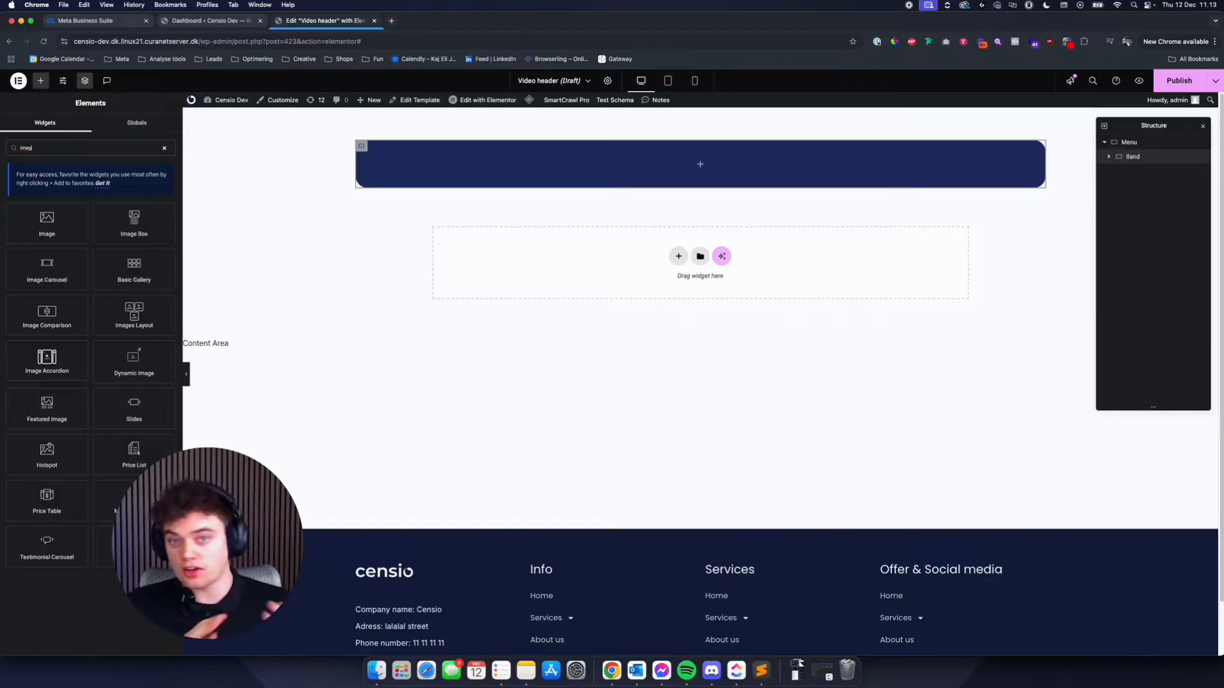
drag(39, 214, 489, 160)
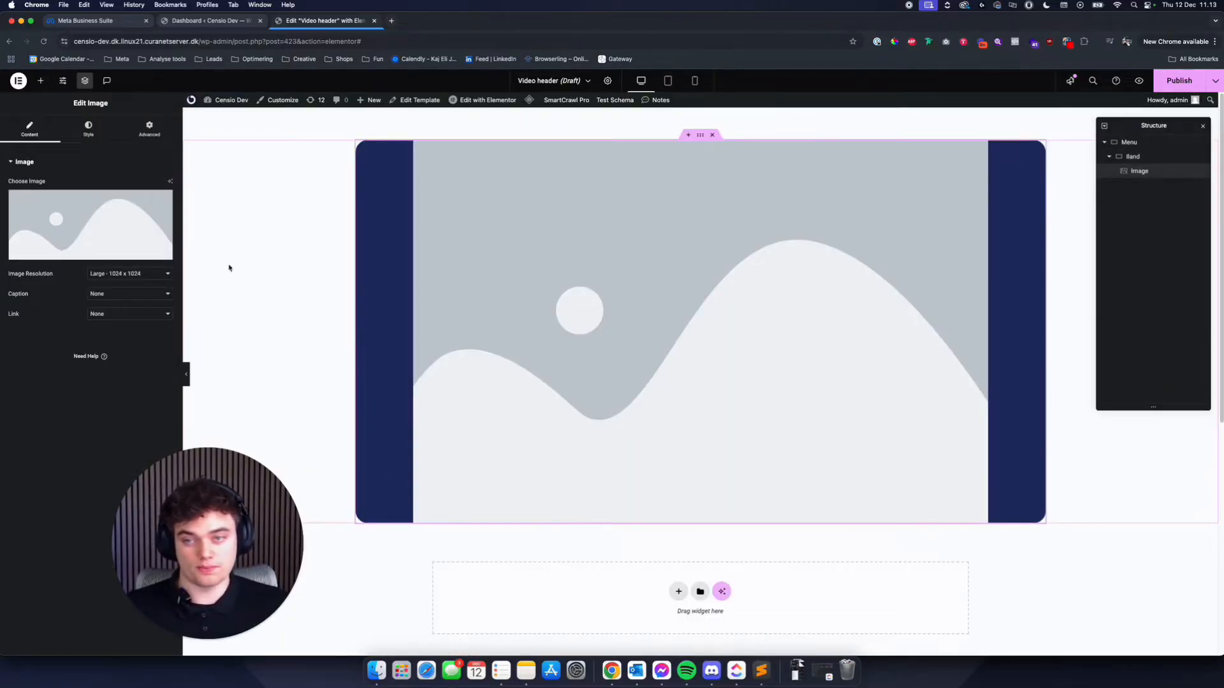
- Use CensioTextLogo.svg from the media library's Logo folder as the image and set its width to 200 px
click(72, 224)
click(59, 215)
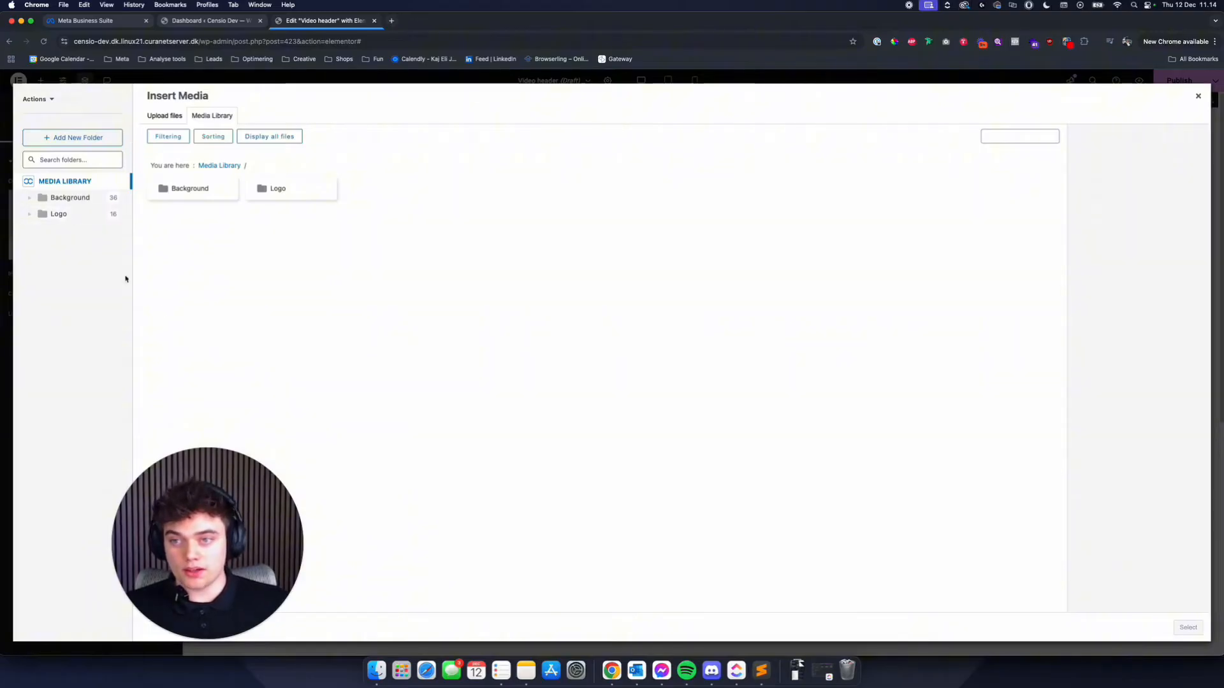
click(258, 243)
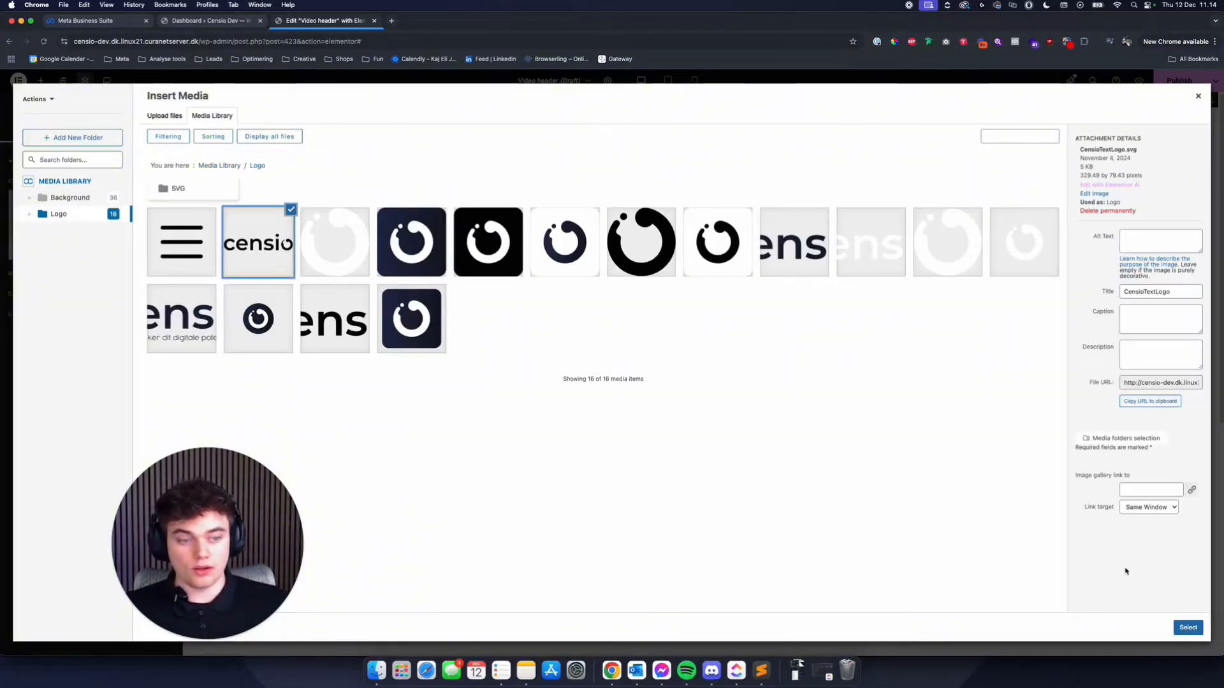
click(1188, 628)
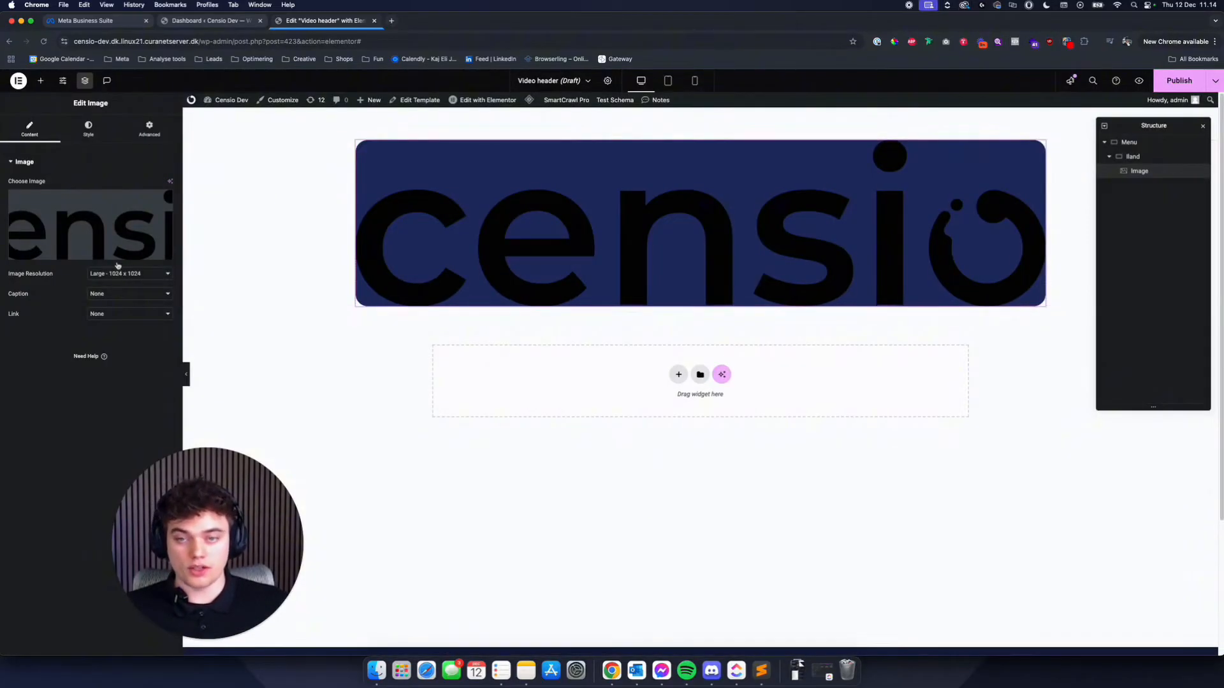
click(88, 126)
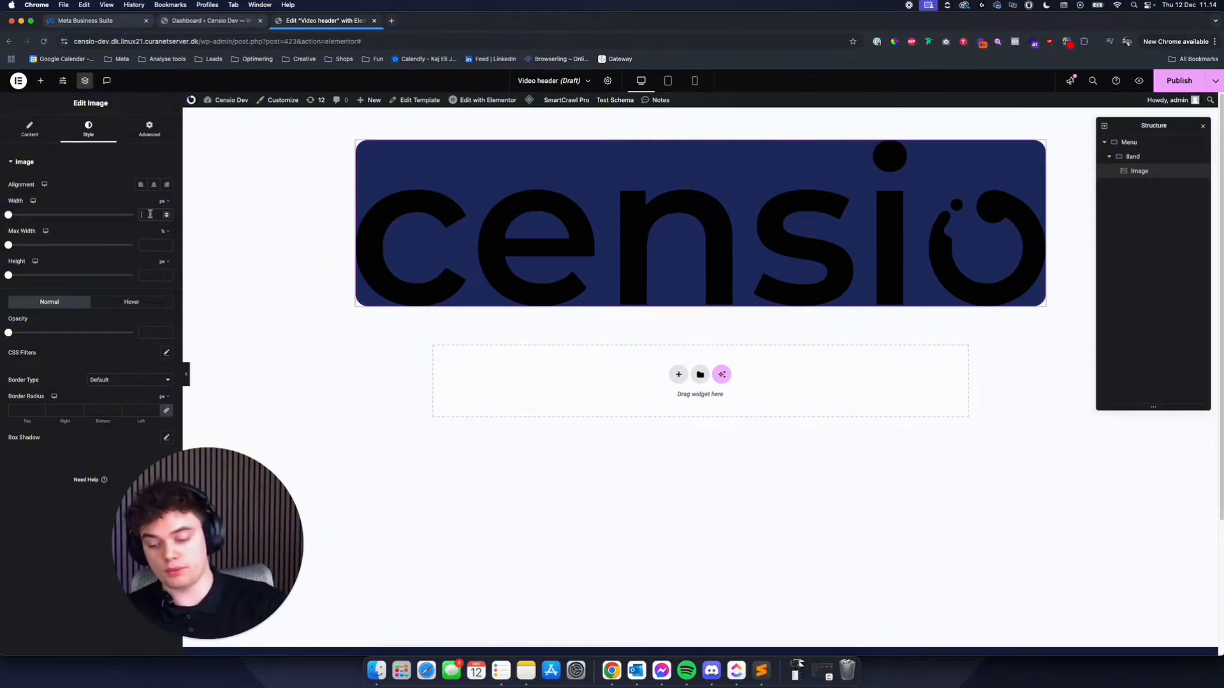
text(200)
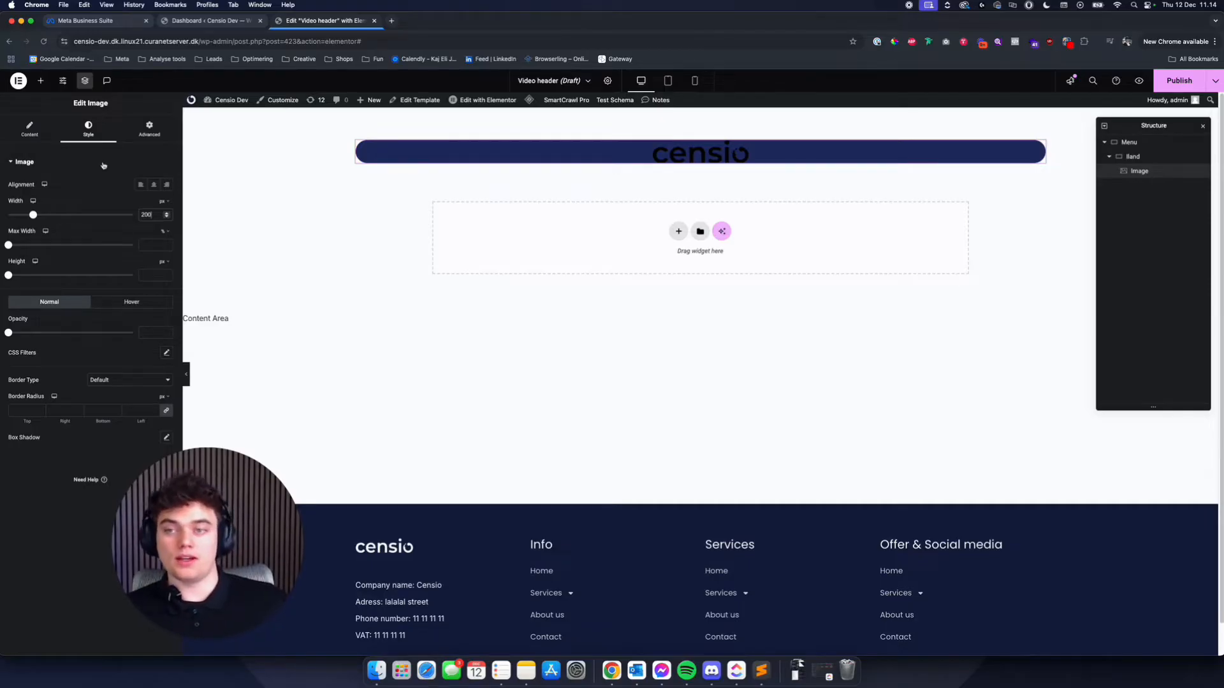
- Change the Band container's background to the white global color and enable the Menu container's classic dark gray background
click(1132, 156)
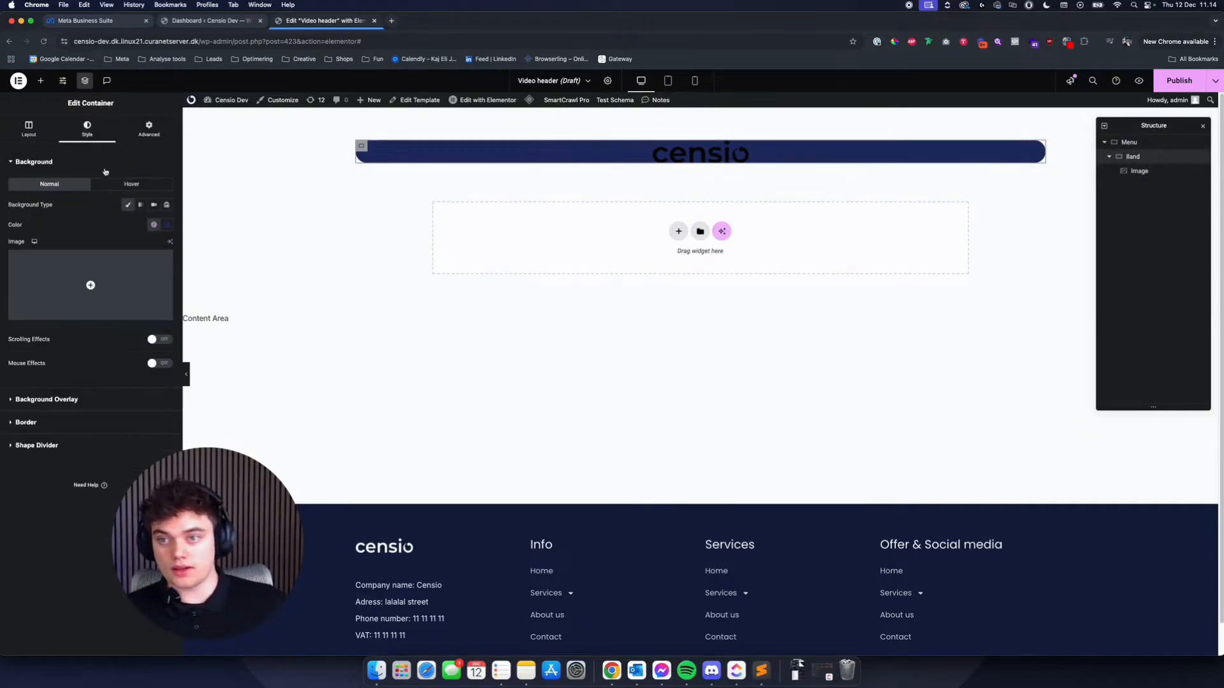
click(154, 224)
click(90, 385)
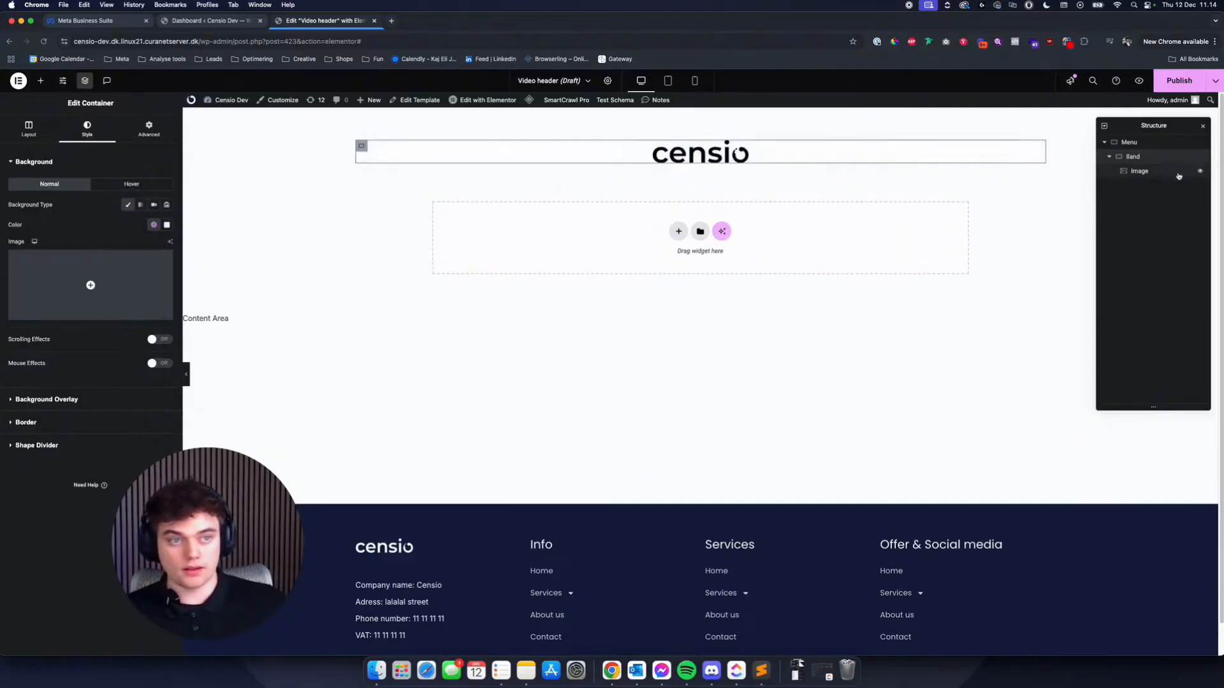
click(1126, 144)
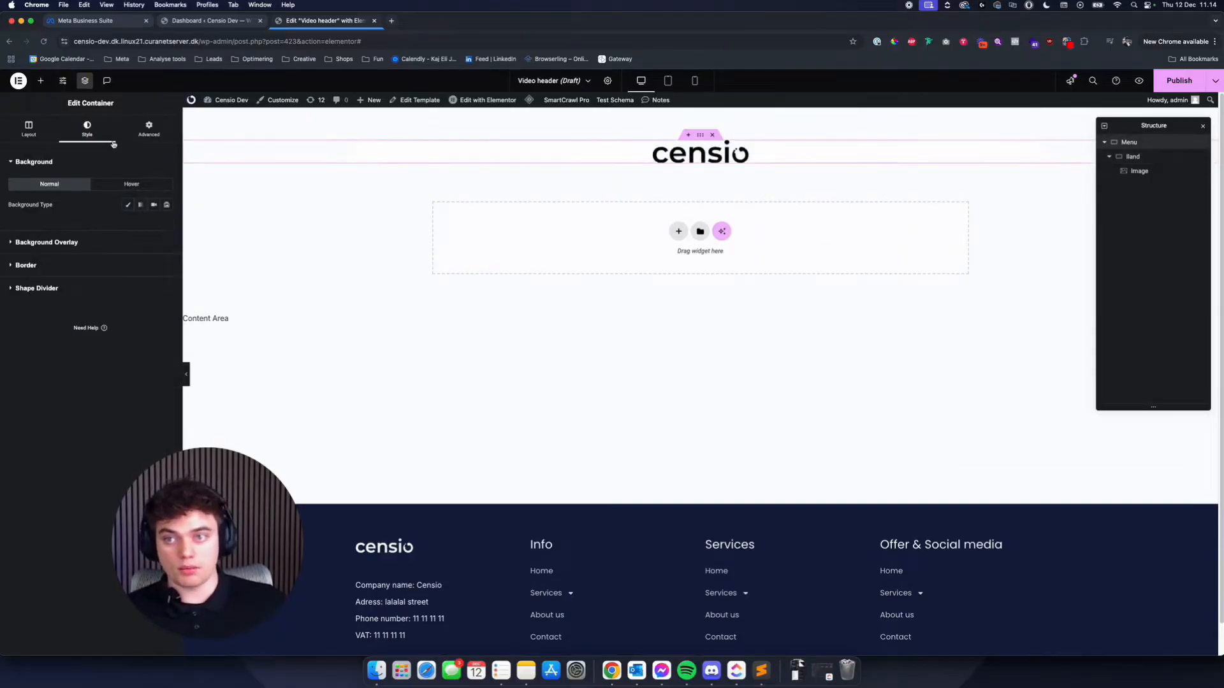
click(127, 205)
- Set the Menu container's top and bottom padding to 5%
click(148, 129)
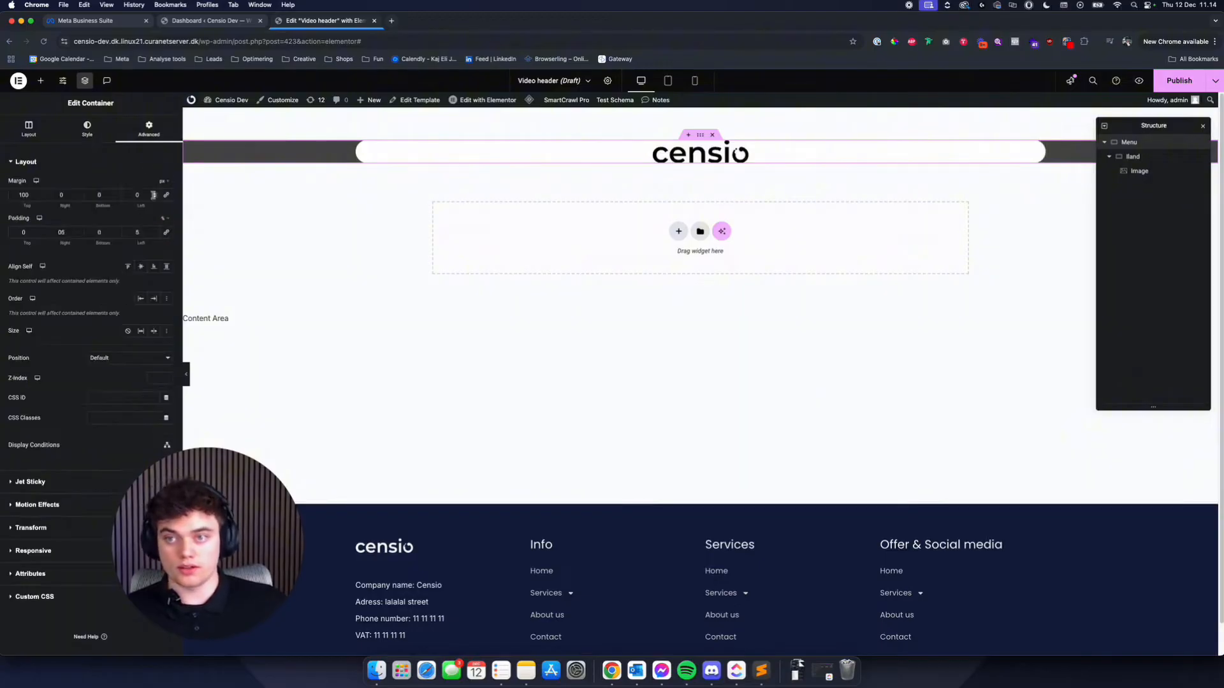
click(105, 195)
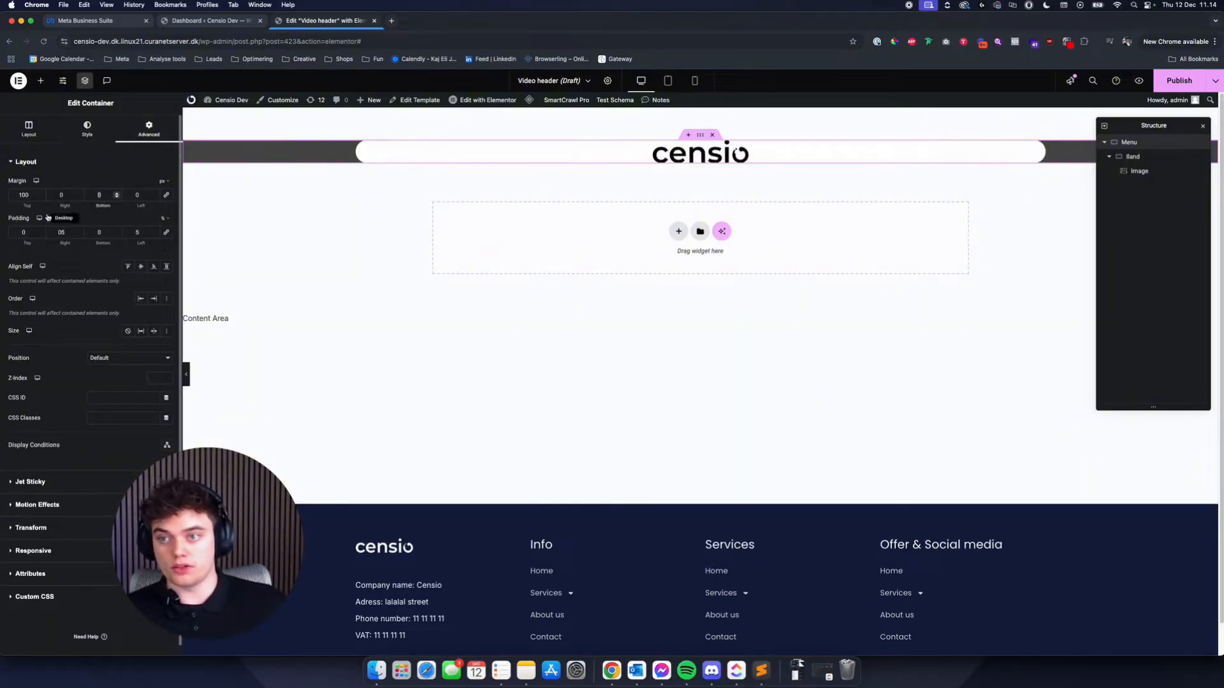
double_click(99, 233)
text(5)
double_click(23, 232)
text(5)
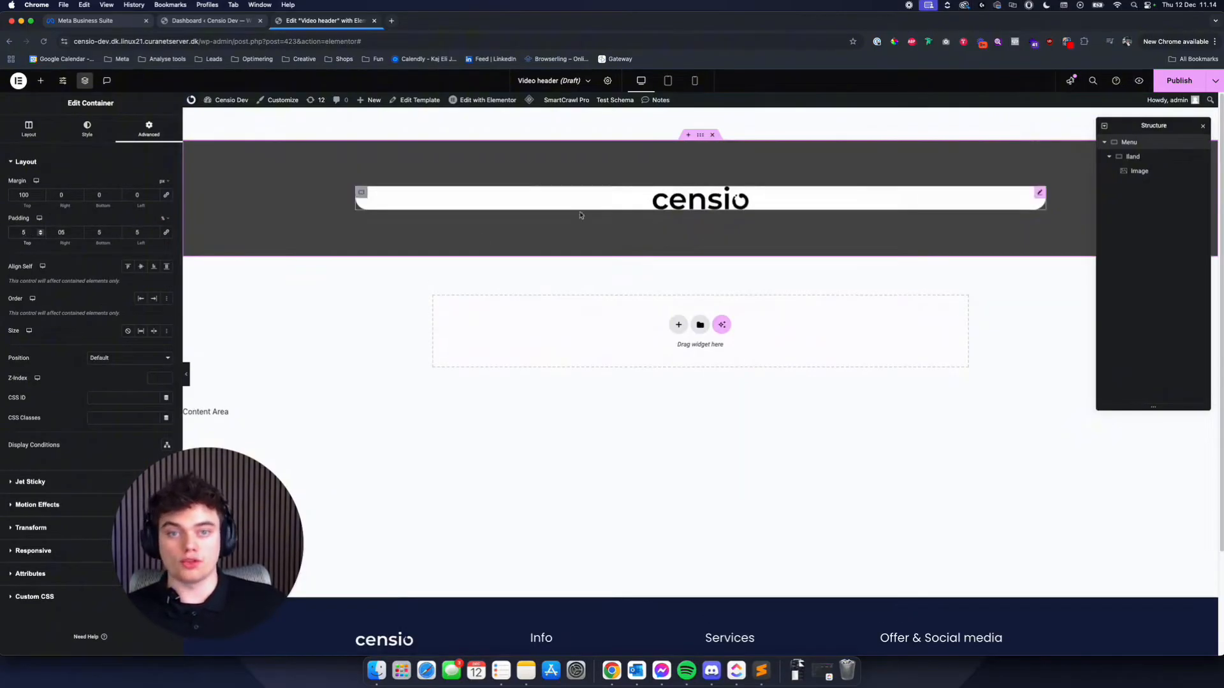
- Switch the Band container's padding unit to percent and set its top and bottom padding to 1%
click(413, 197)
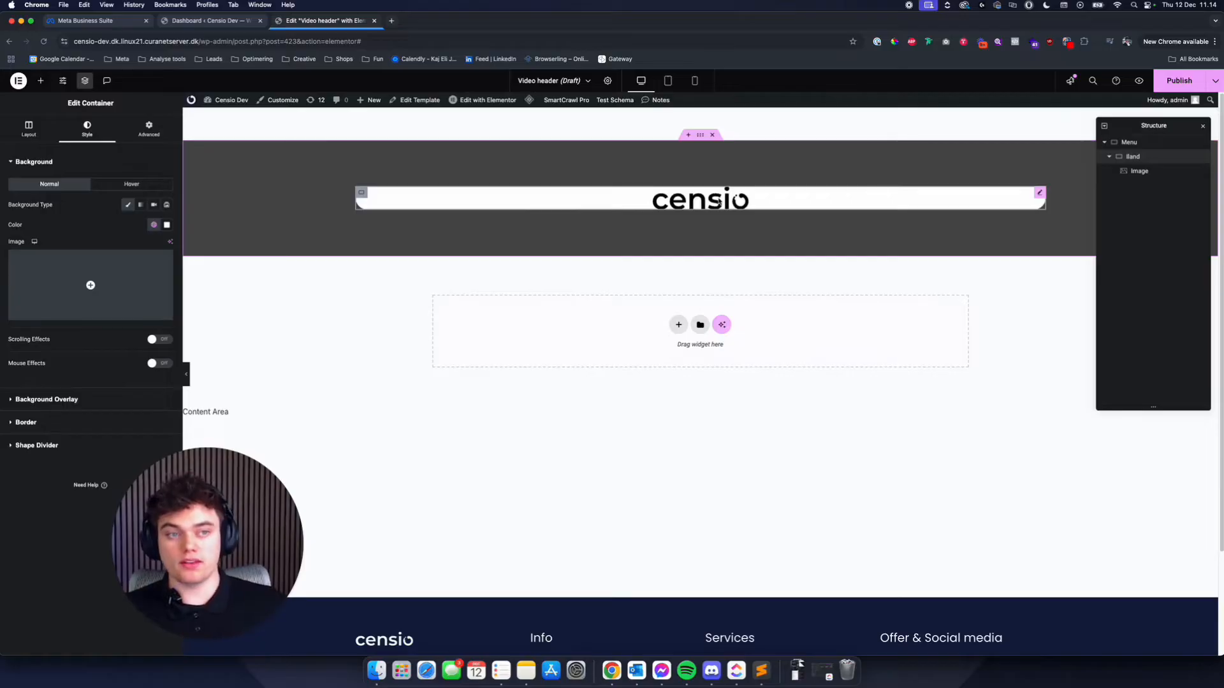
click(130, 126)
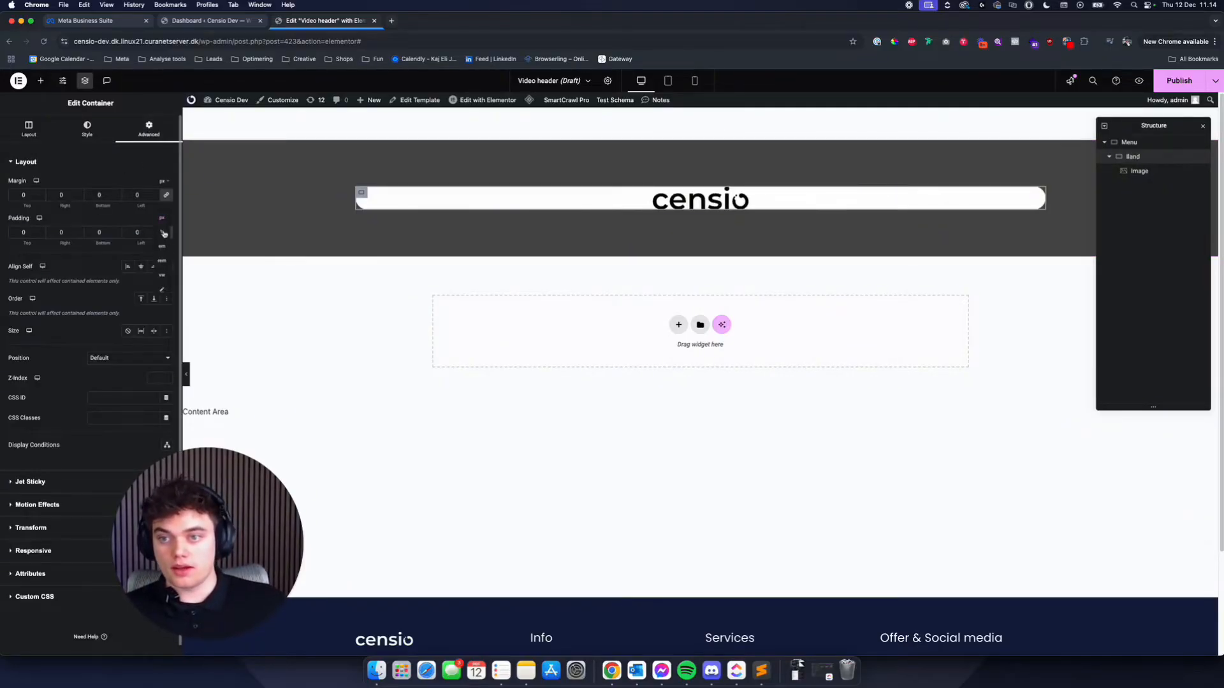
click(164, 233)
click(36, 231)
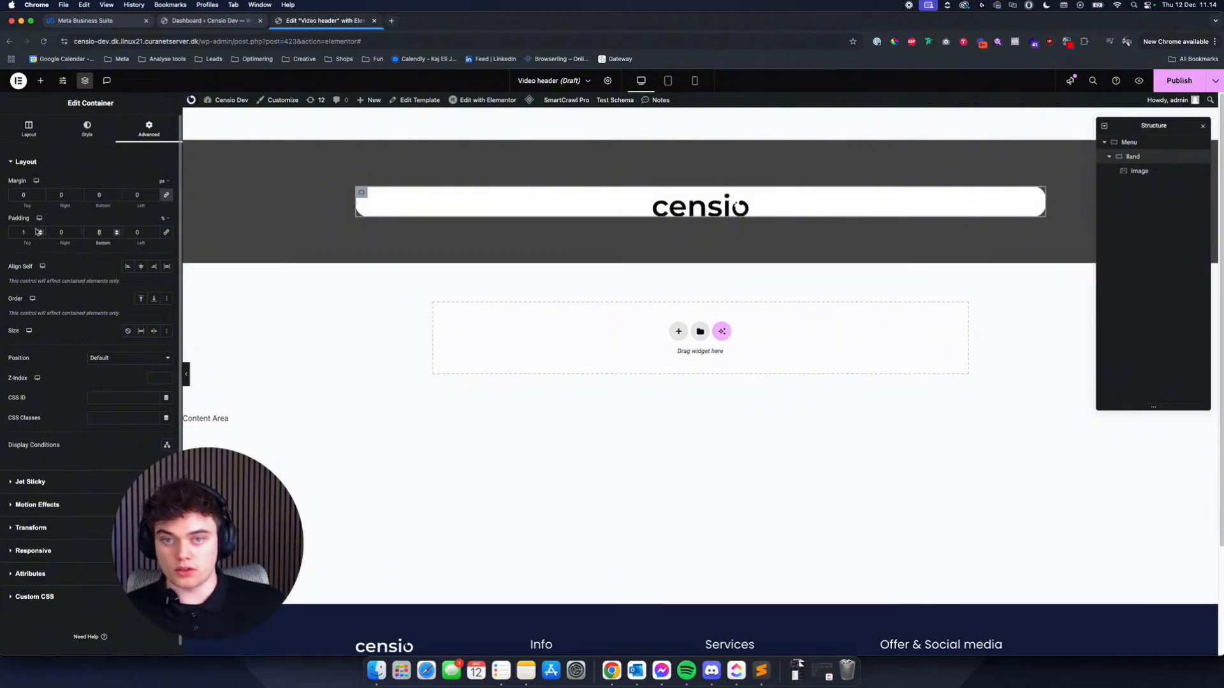
- Align the logo image to the left inside the Band container
click(1144, 172)
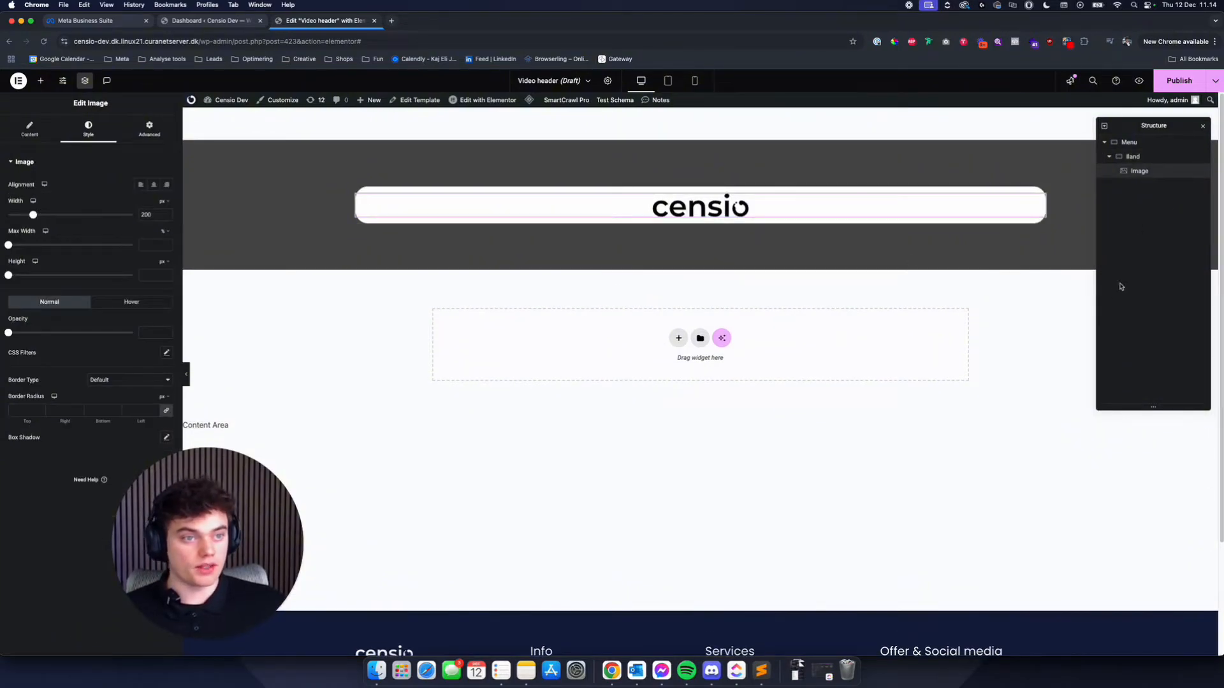
click(1132, 156)
click(1138, 171)
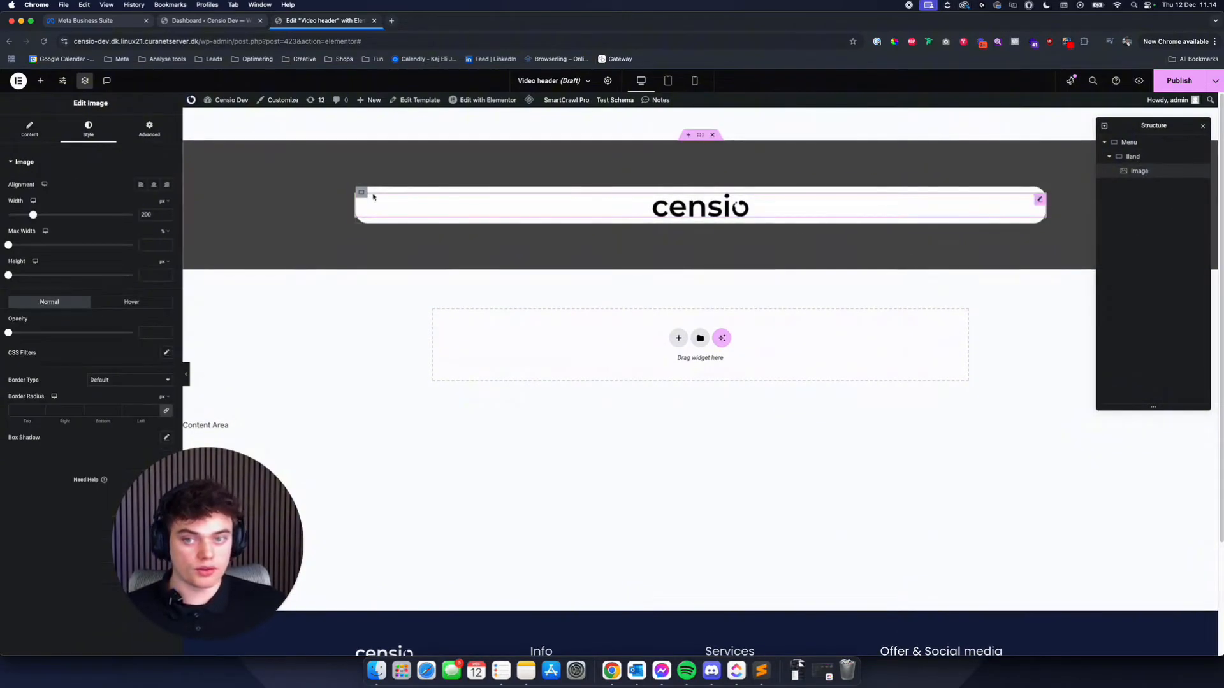
click(372, 196)
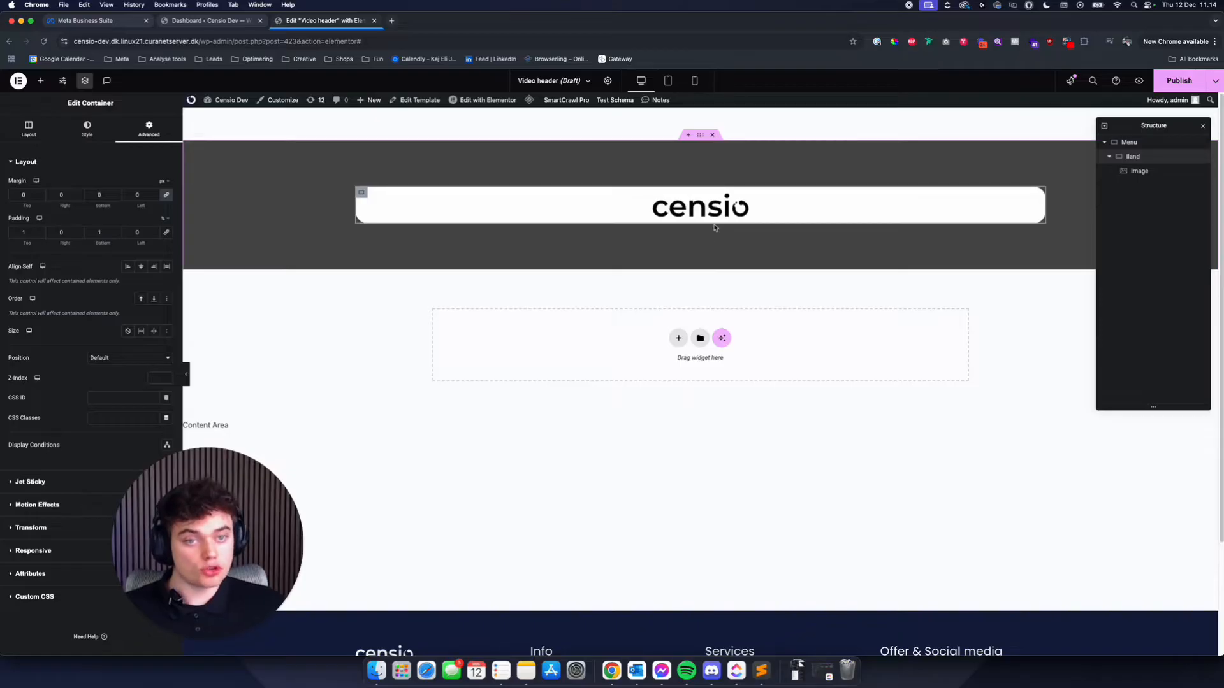
click(577, 219)
click(142, 185)
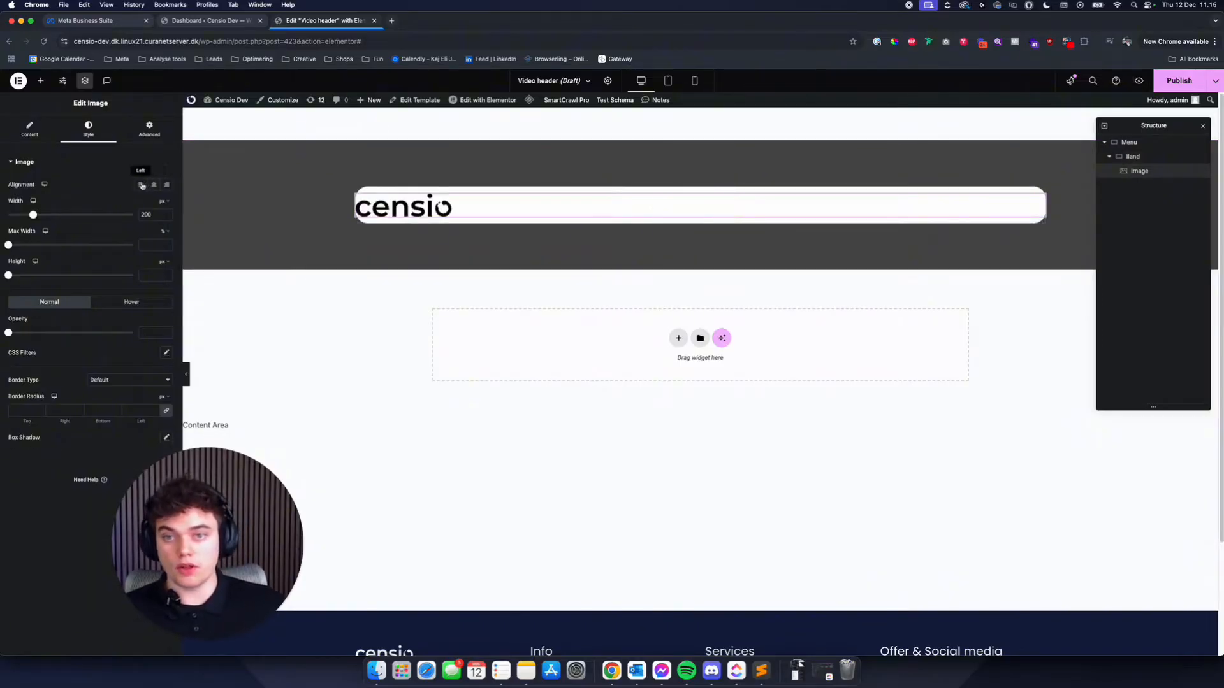
- Set the Band container's left and right padding to 2%, after trying 1% on both sides
click(1141, 156)
double_click(139, 232)
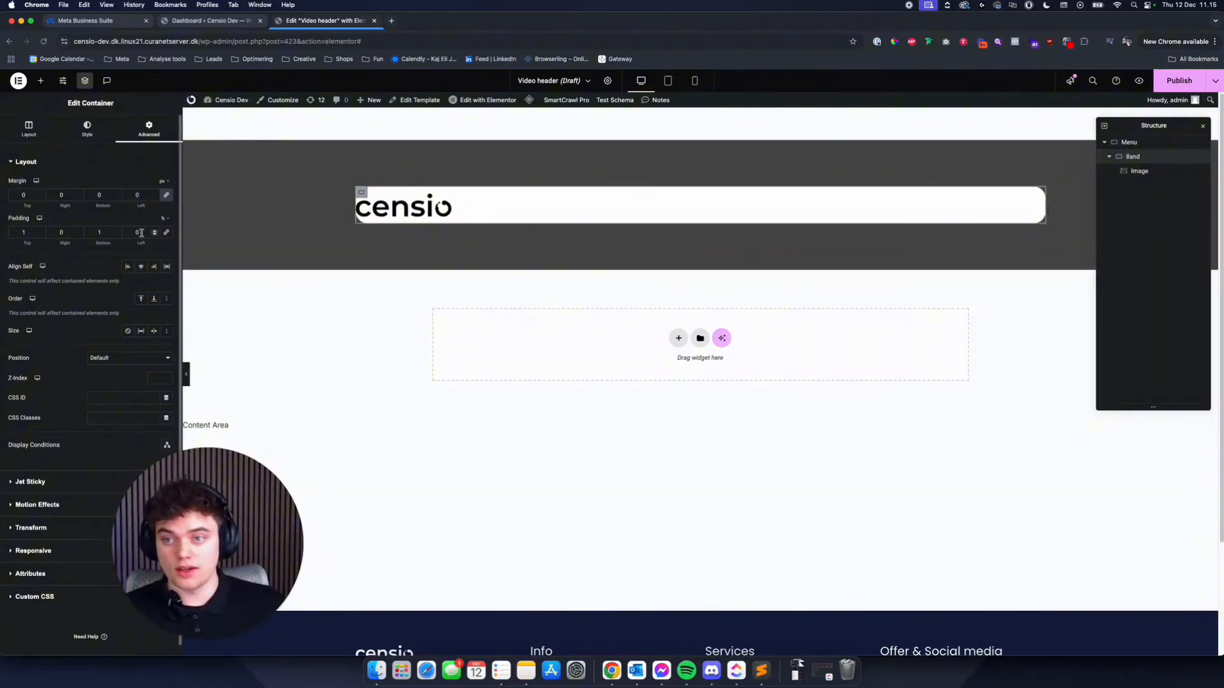
text(1)
double_click(68, 230)
text(1)
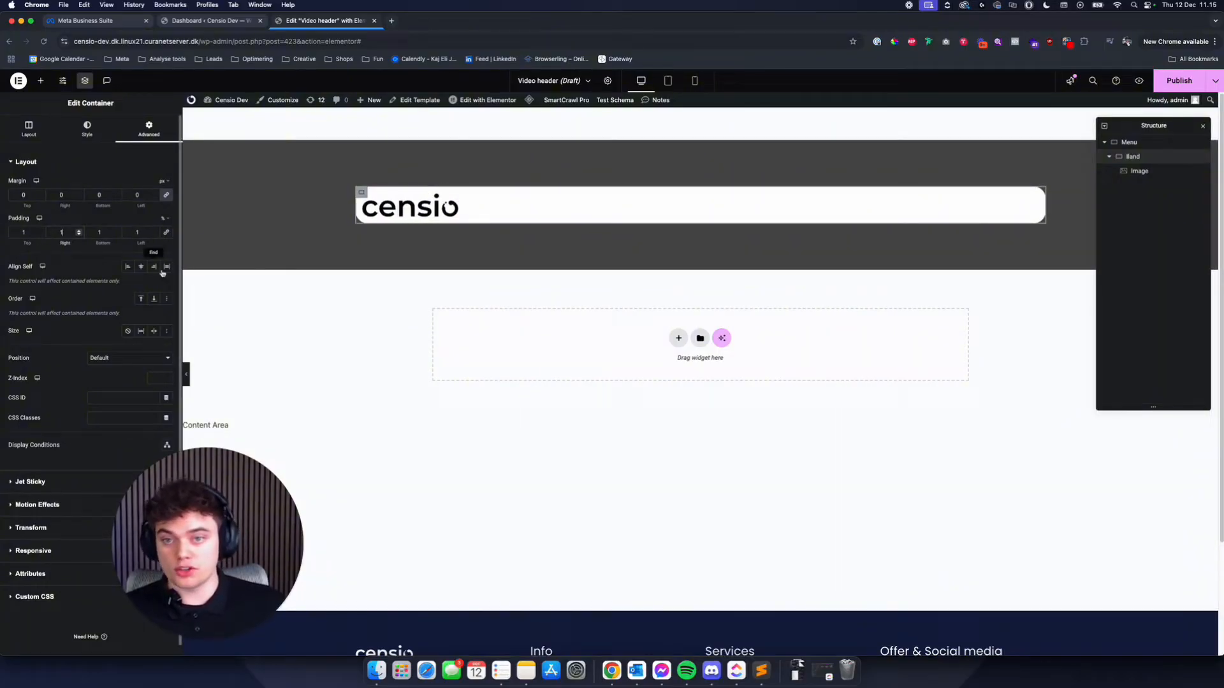
double_click(143, 234)
text(2)
double_click(67, 233)
text(2)
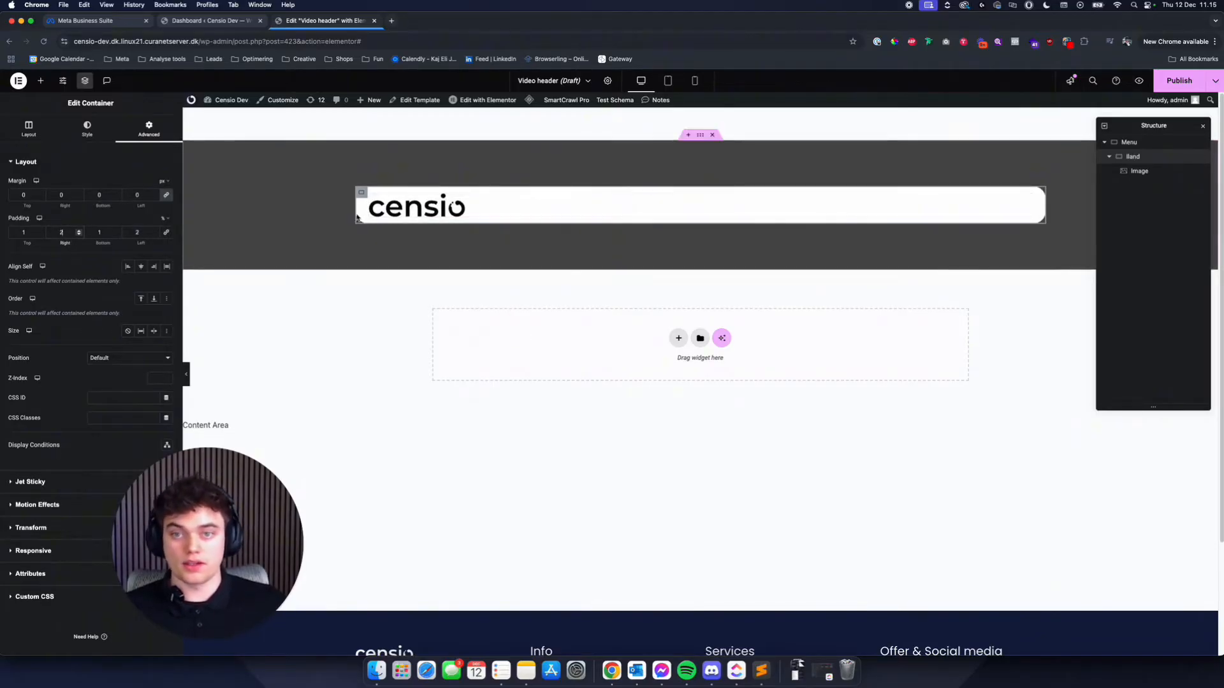
- Try 2% top and bottom padding on the Band container
double_click(98, 233)
text(2)
double_click(19, 233)
text(2)
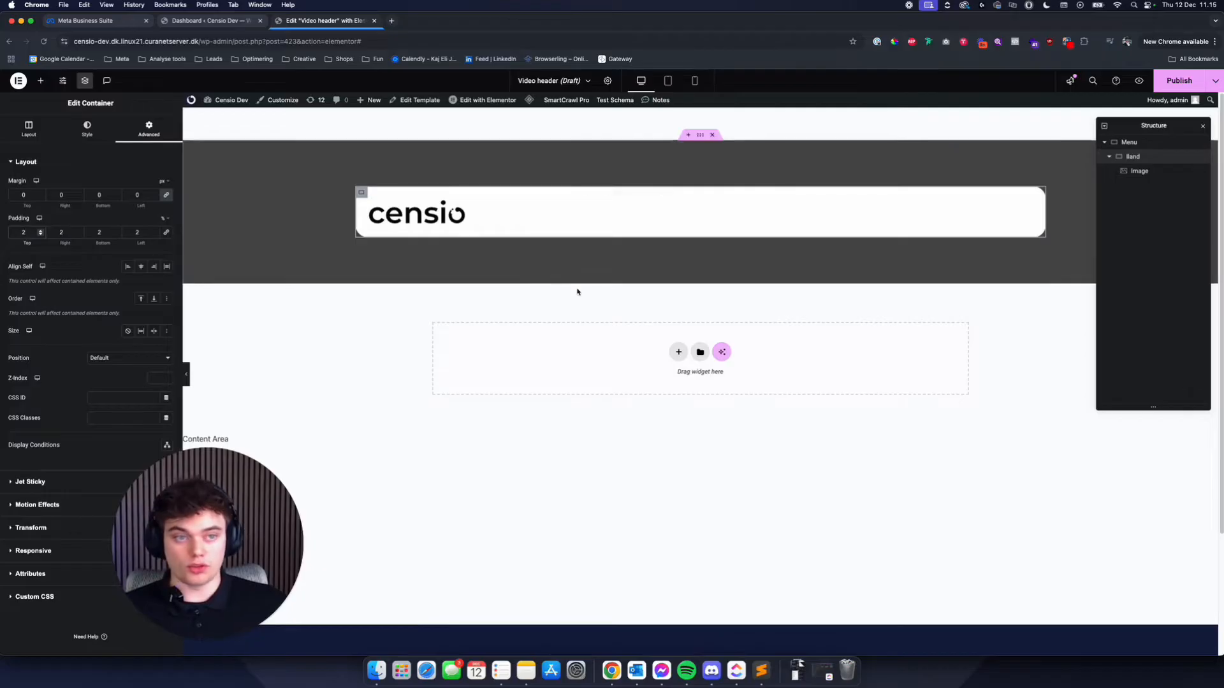
- Set the Band container's top and bottom padding to 1,5%
double_click(99, 232)
text(05)
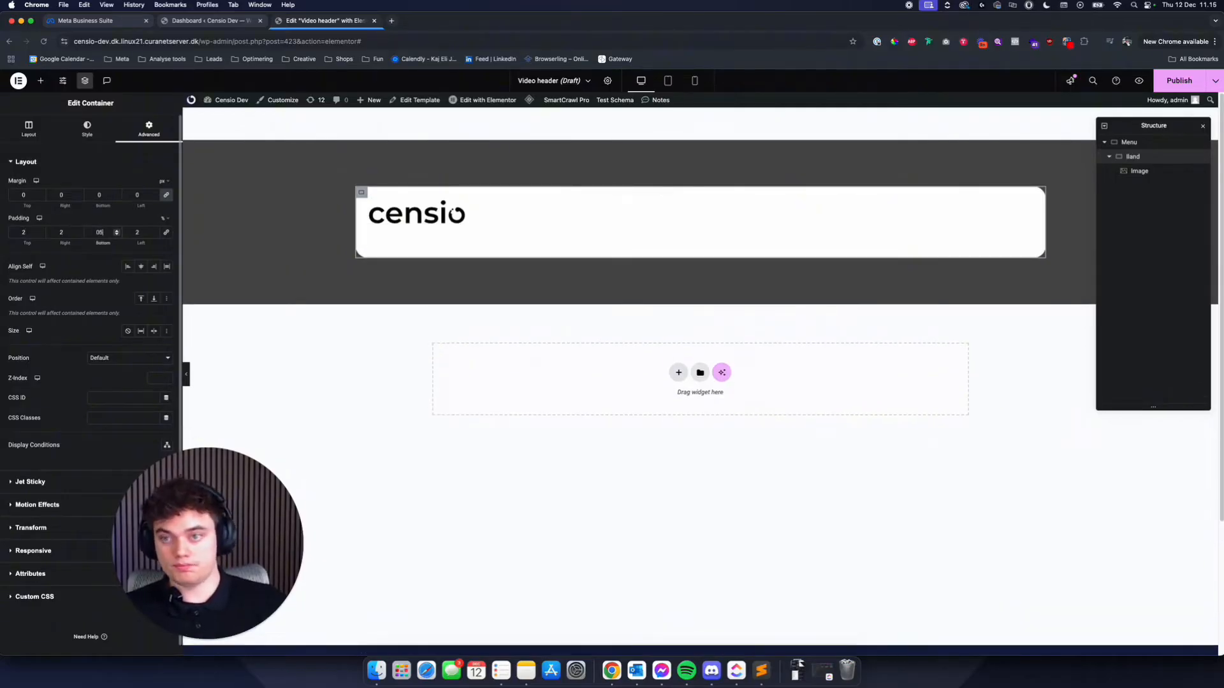
key(super+a)
text(1,5)
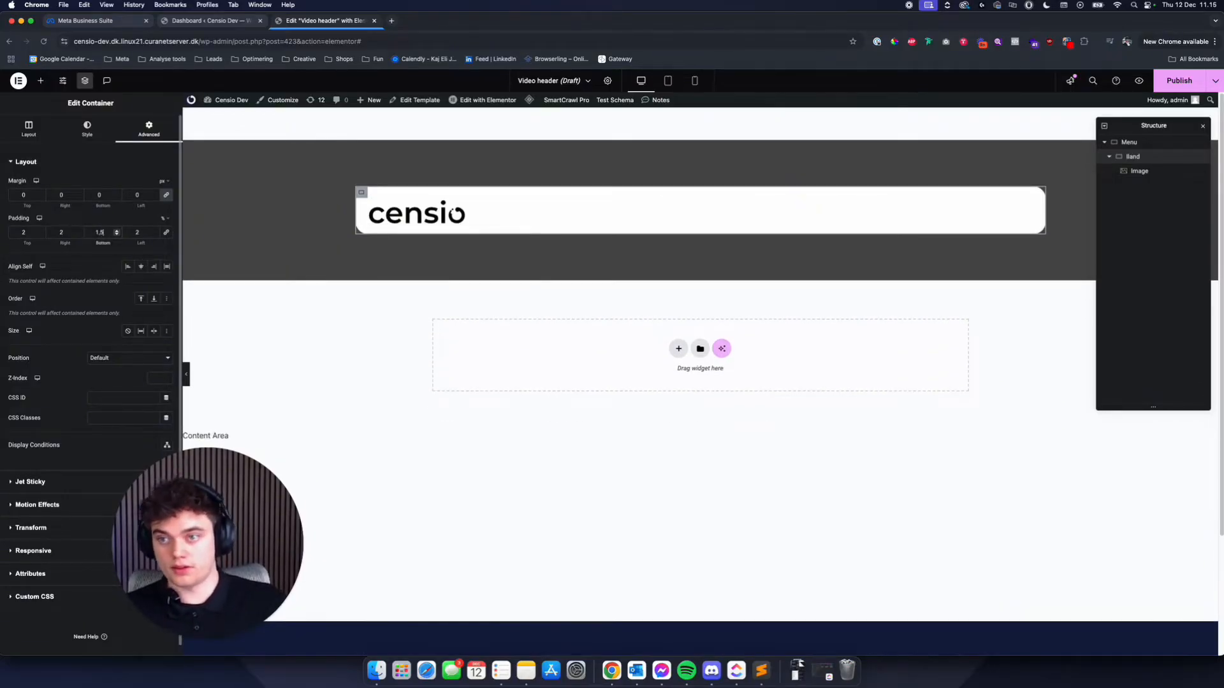
key(super+a)
double_click(30, 227)
text(1,5)
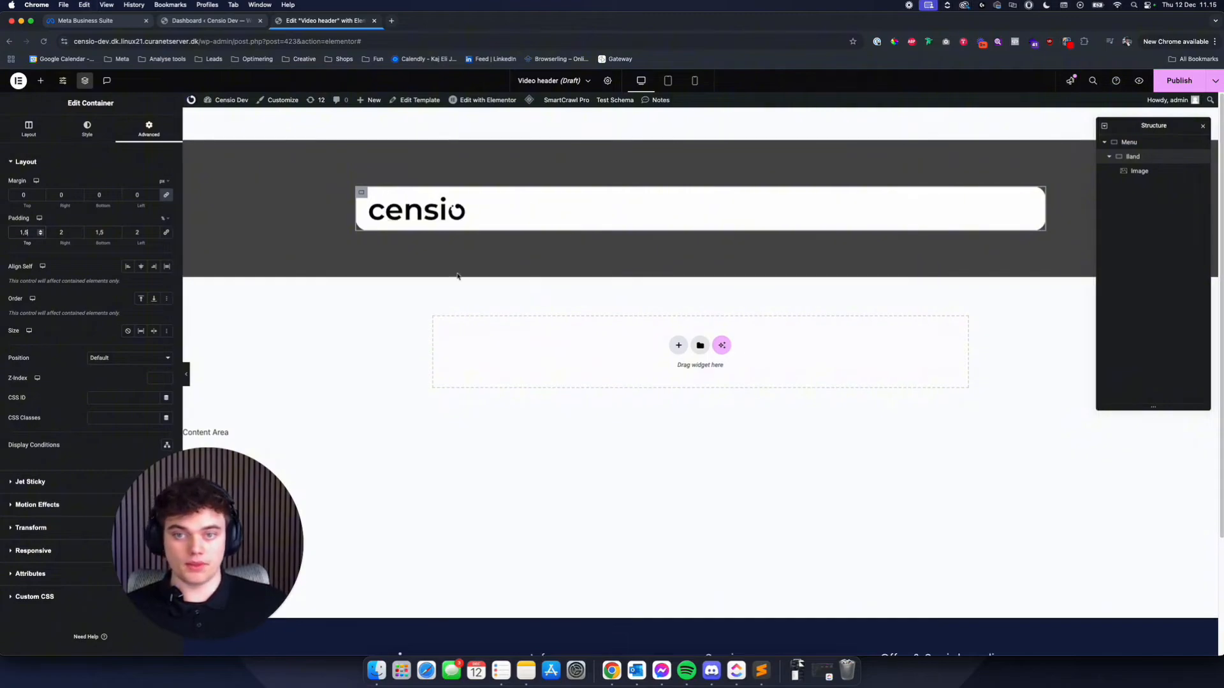
- Add a box shadow to the Band container and lower the black shadow color's opacity to about a quarter
click(362, 192)
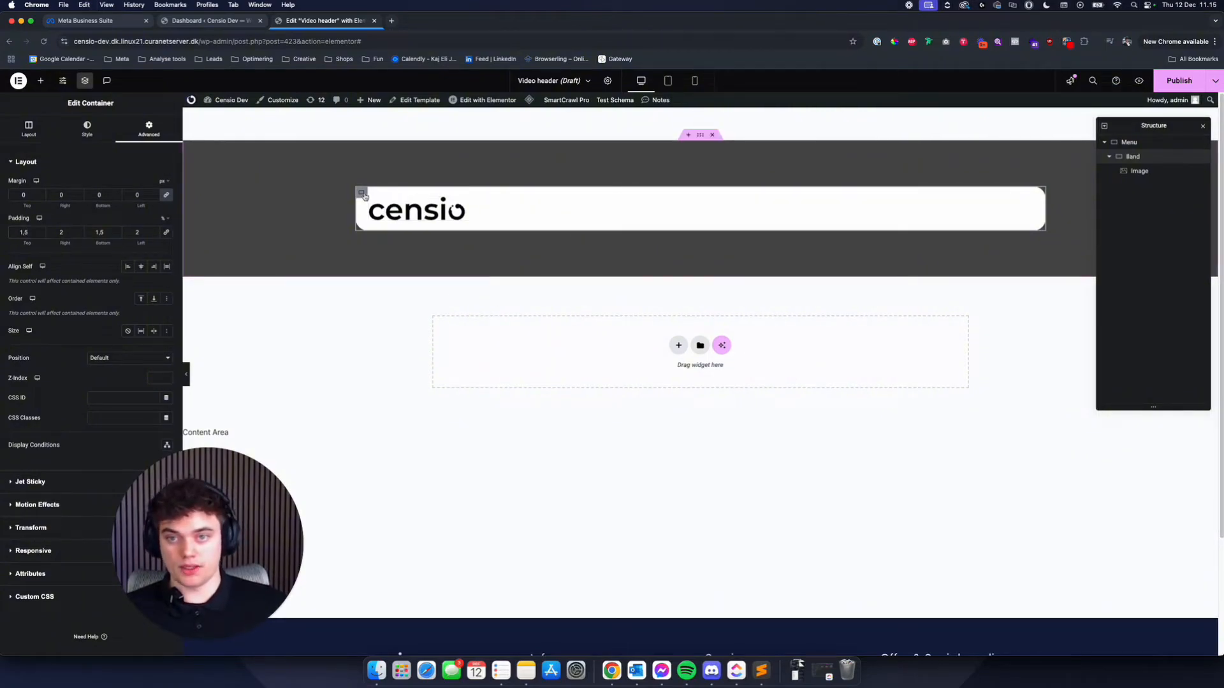
click(89, 132)
click(90, 421)
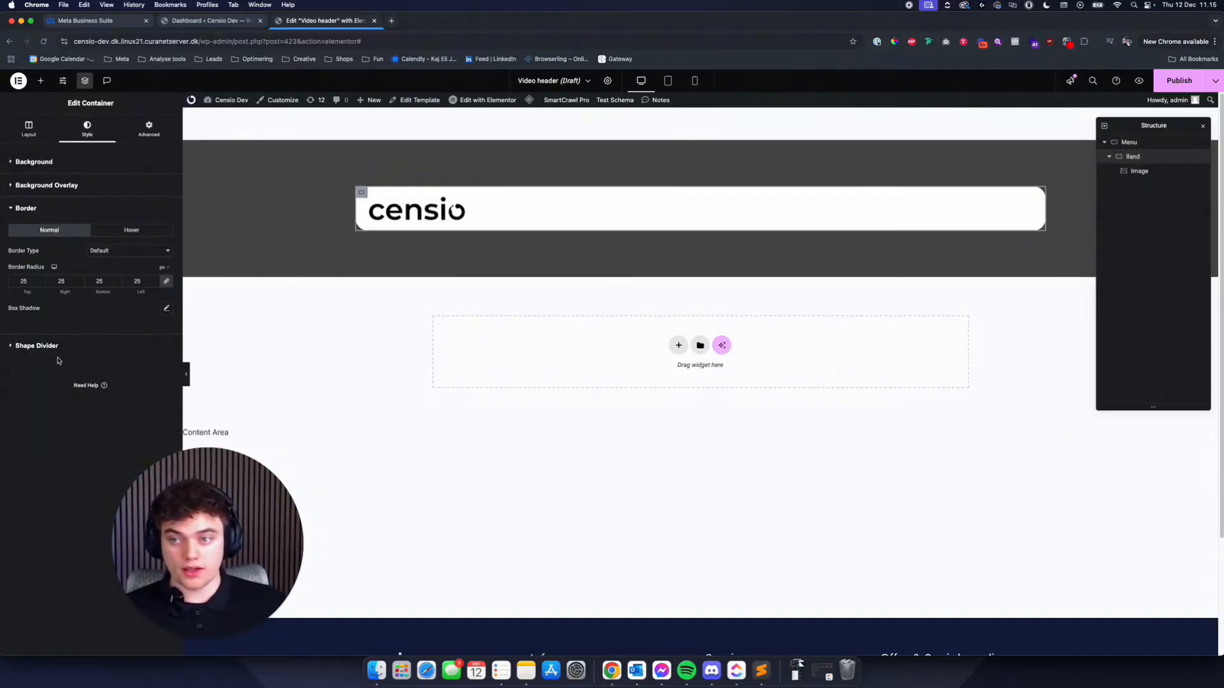
click(166, 308)
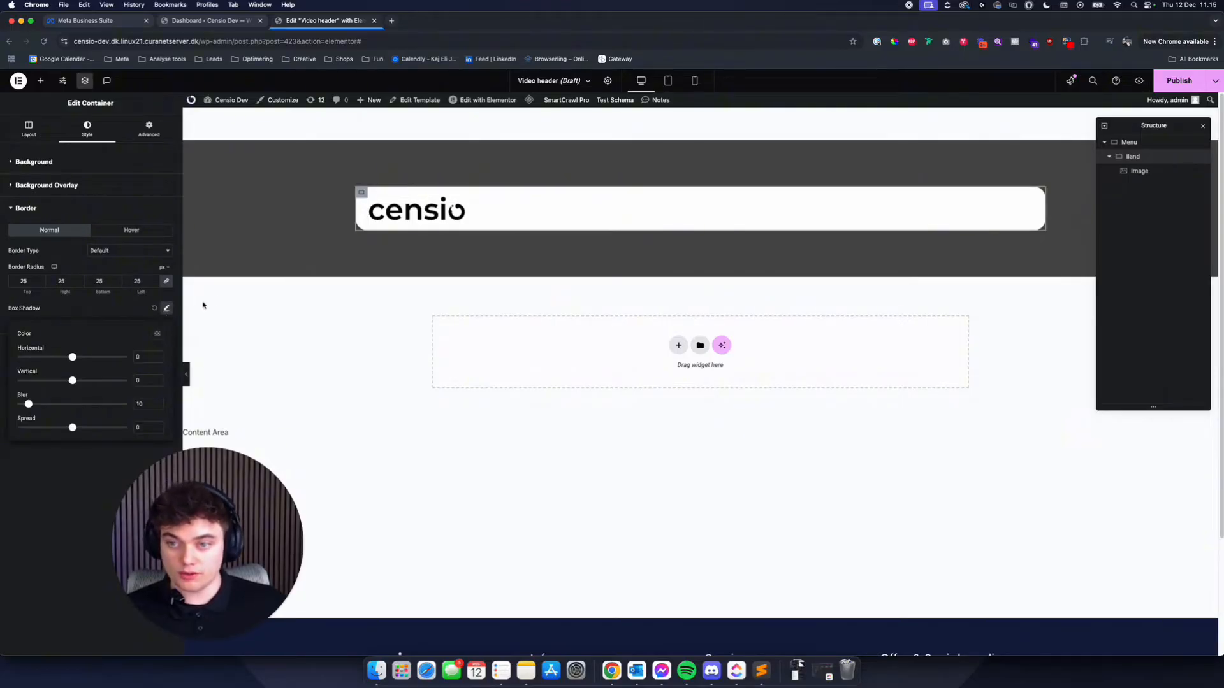
click(167, 309)
click(167, 309)
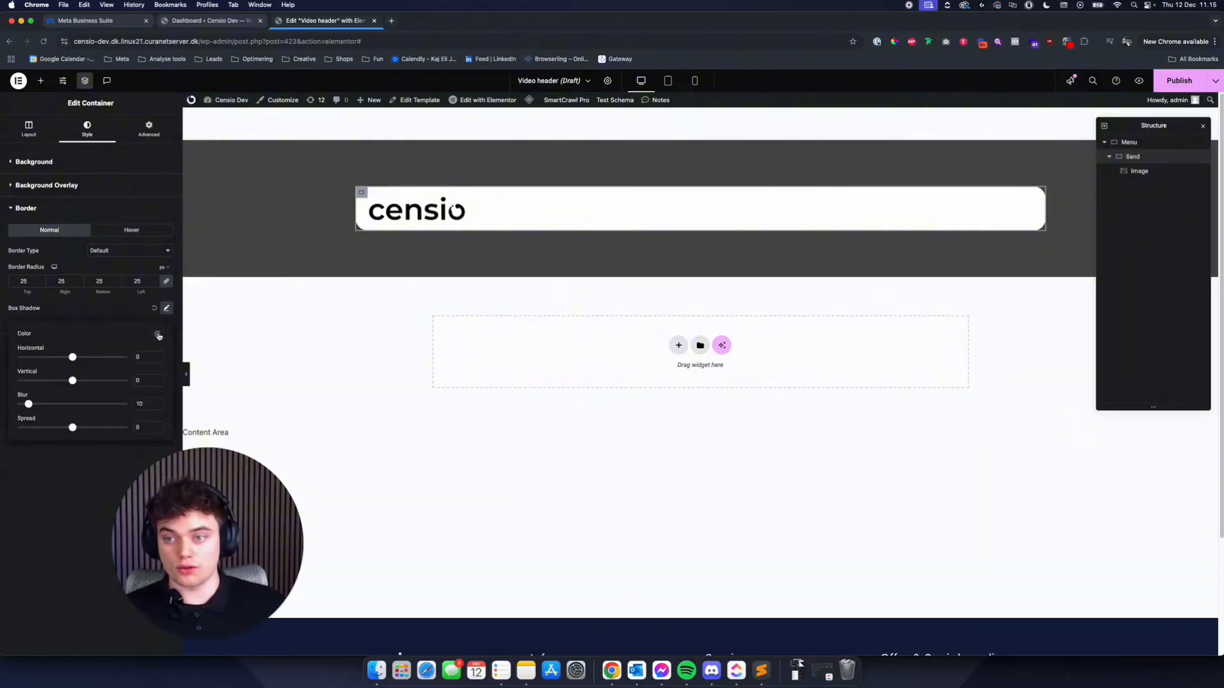
click(158, 335)
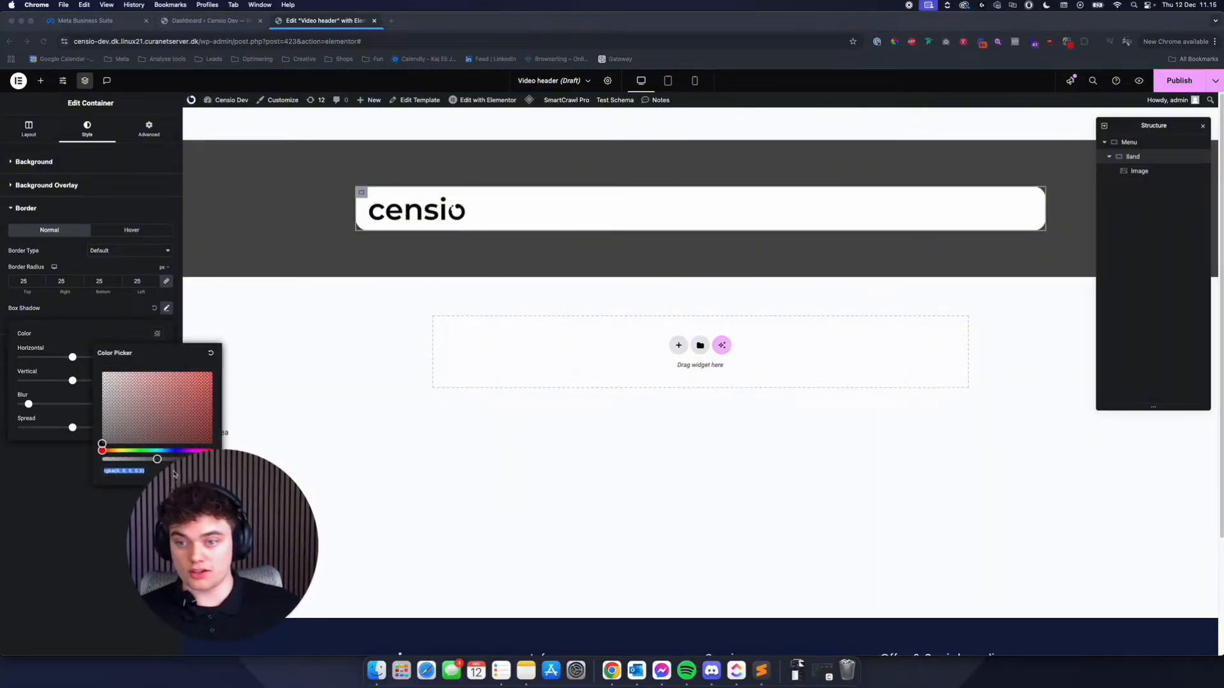
drag(179, 479, 348, 479)
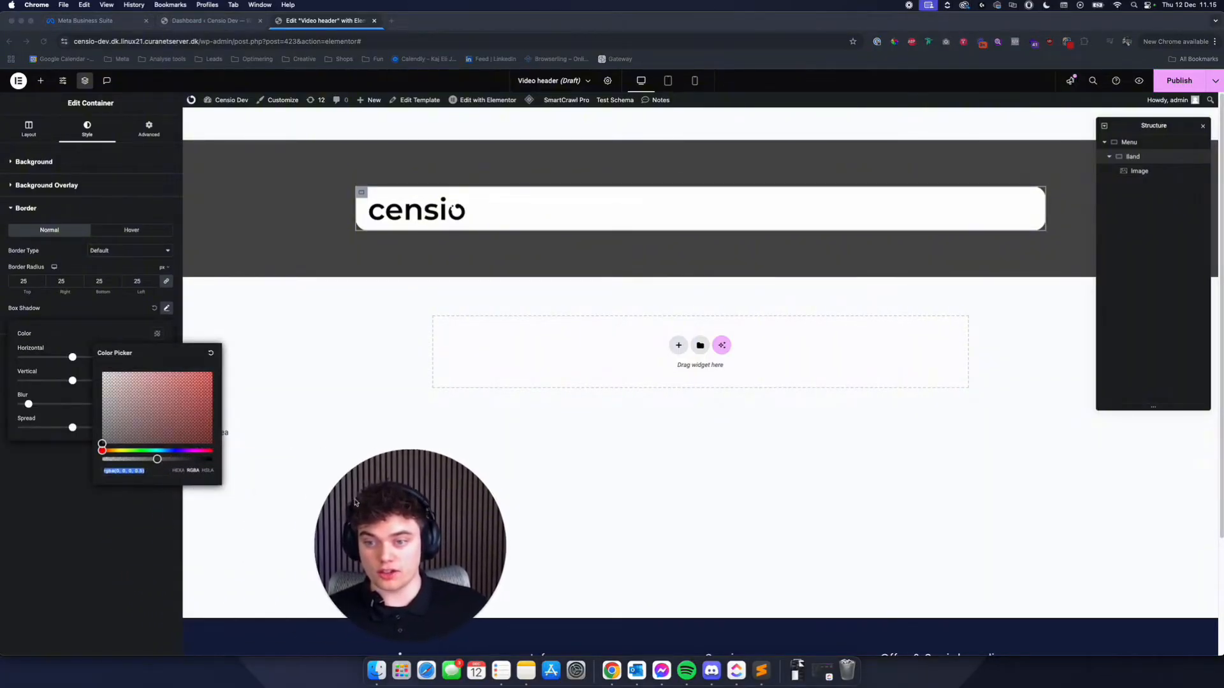
click(150, 460)
drag(156, 459, 128, 459)
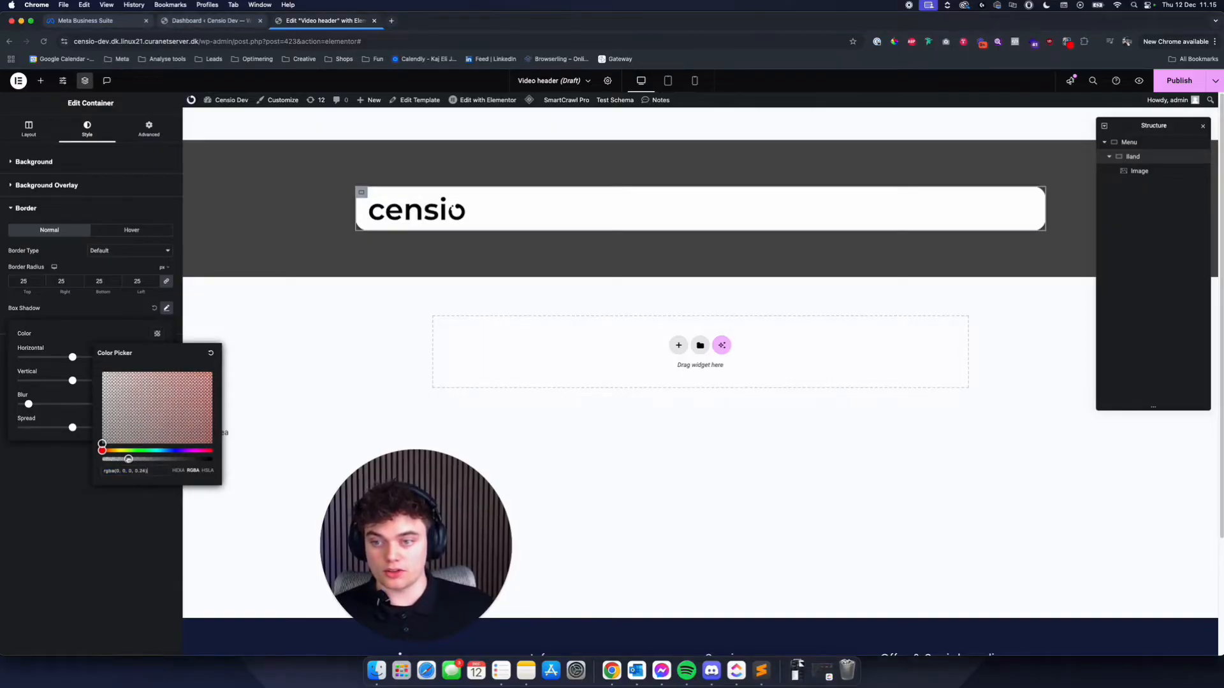
drag(336, 535, 223, 520)
click(136, 552)
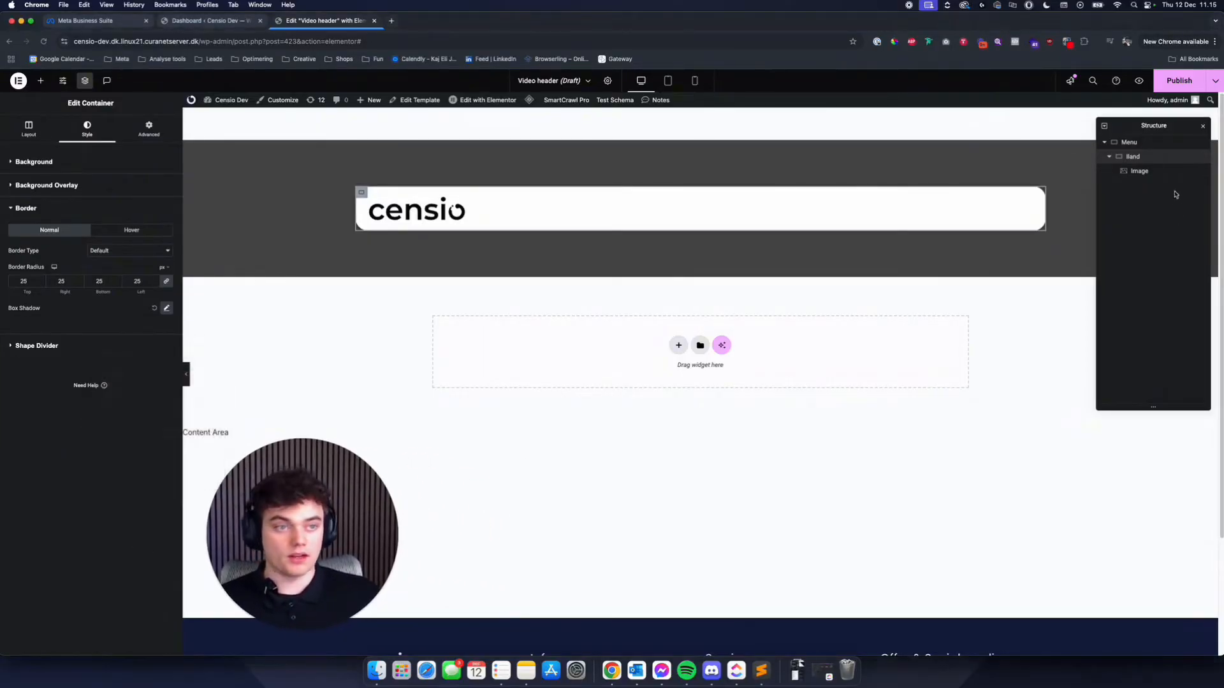
- Set the Menu container's top and bottom padding to 0 and remove its classic background
click(1150, 144)
double_click(106, 232)
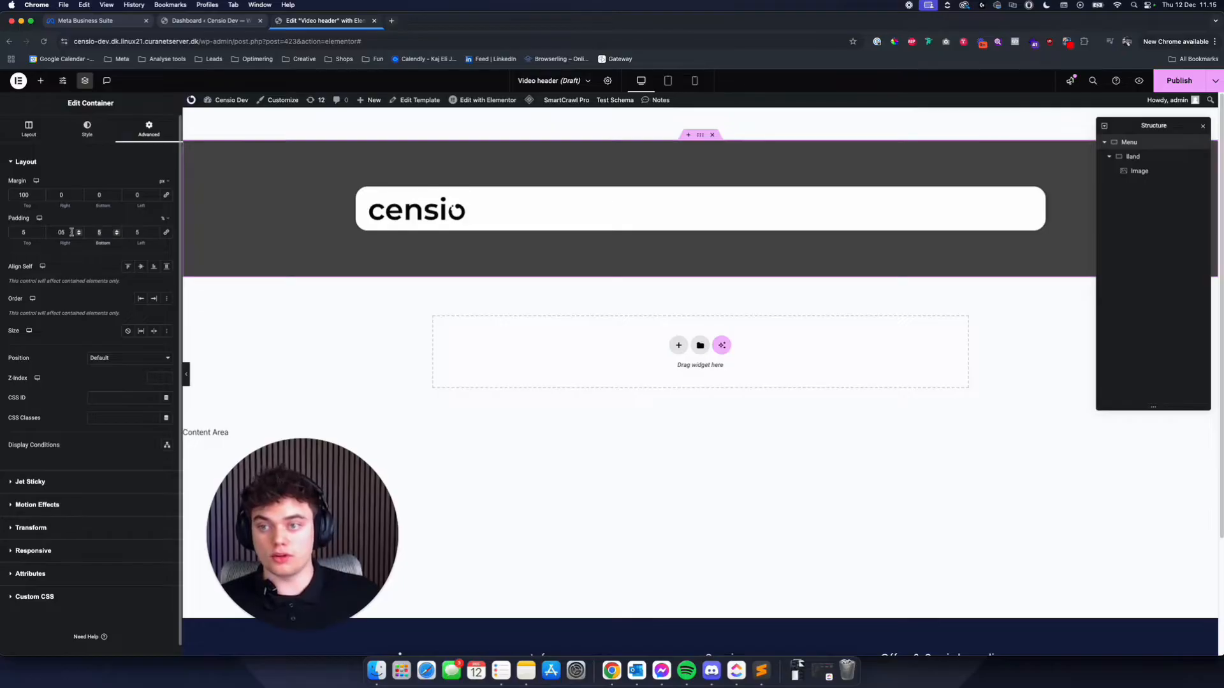
text(0)
double_click(29, 232)
text(0)
click(87, 129)
click(153, 225)
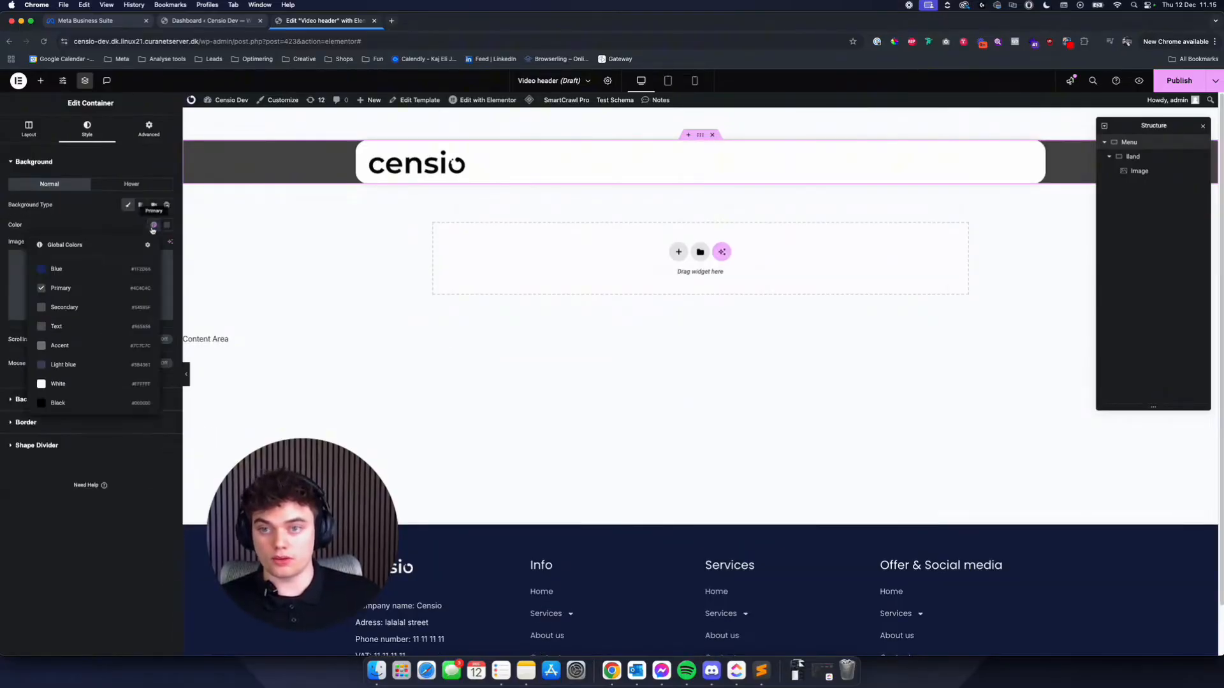
click(128, 205)
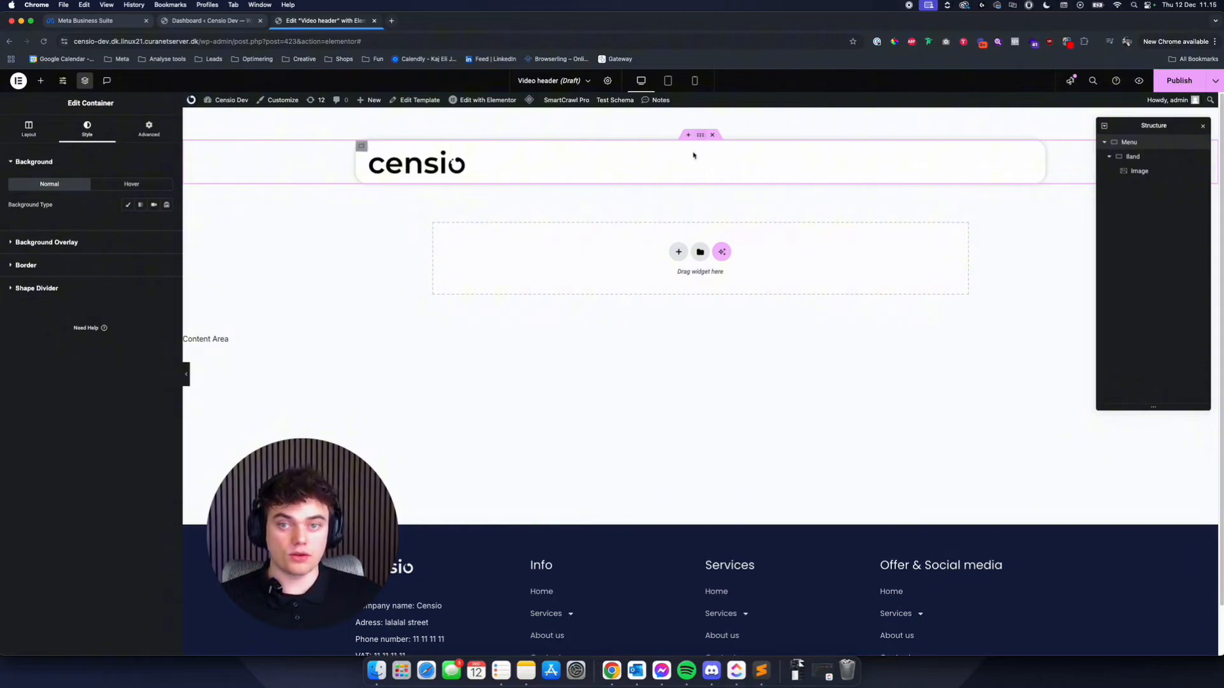
- Open the Band container's border settings and check the menu band on the site's frontpage in a separate browser tab for comparison
click(361, 146)
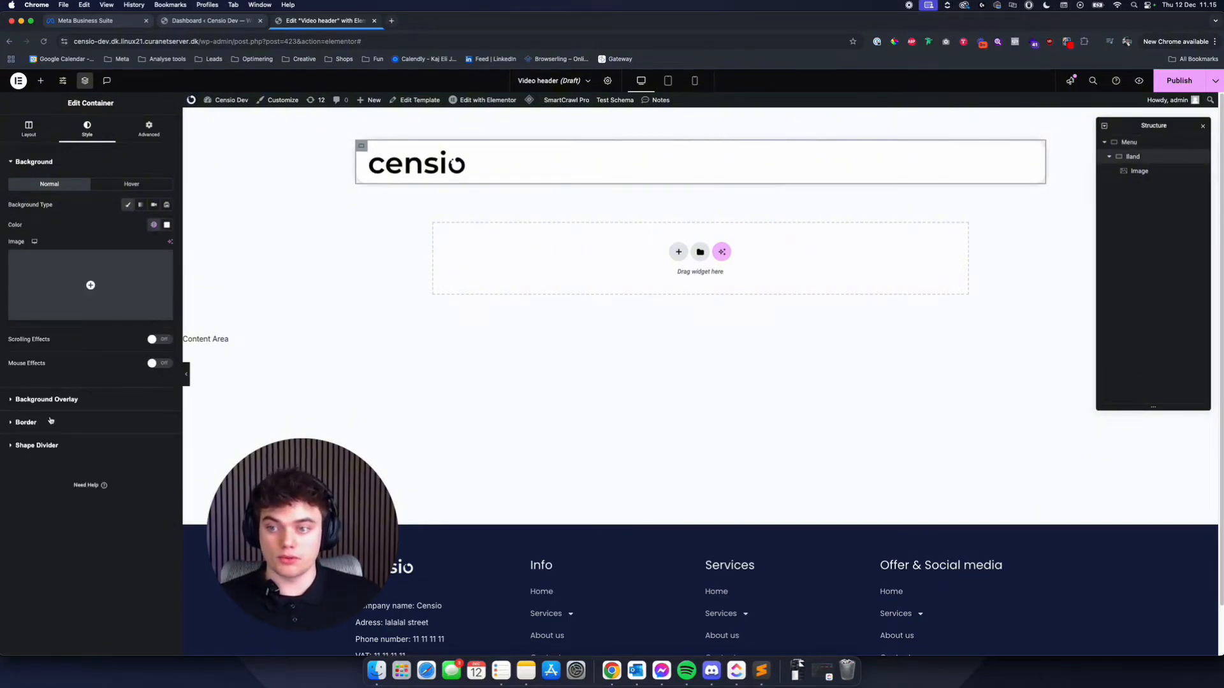
click(26, 422)
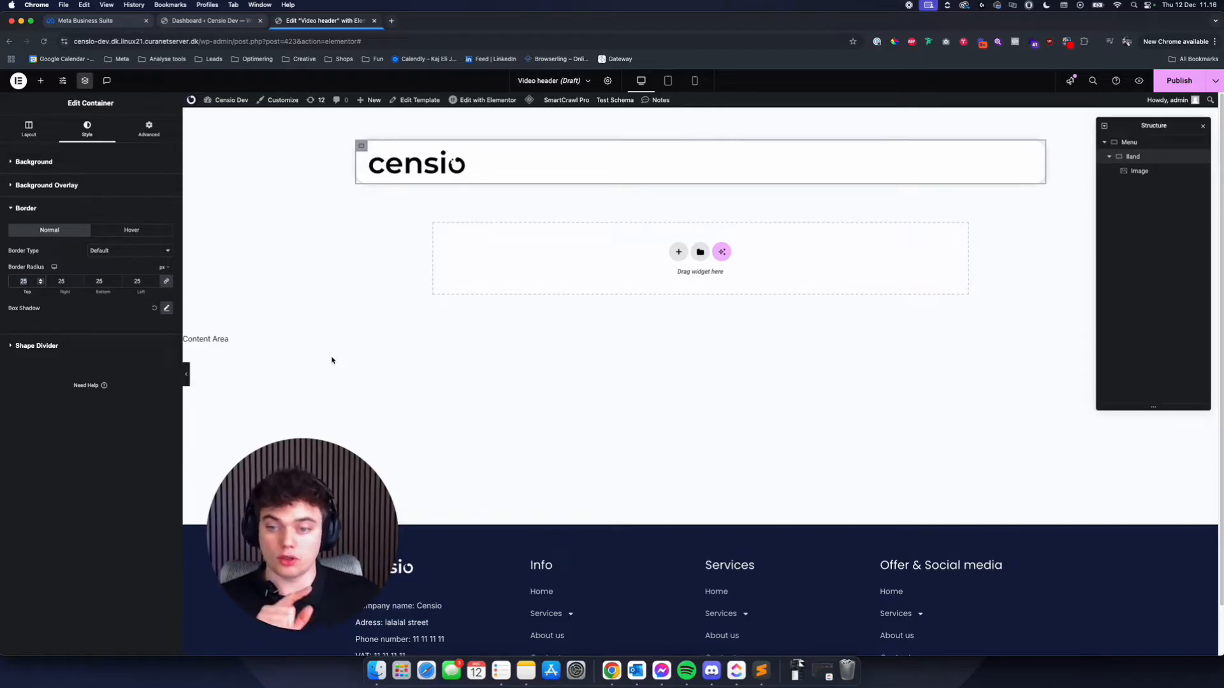
click(189, 30)
super+click(41, 80)
click(348, 24)
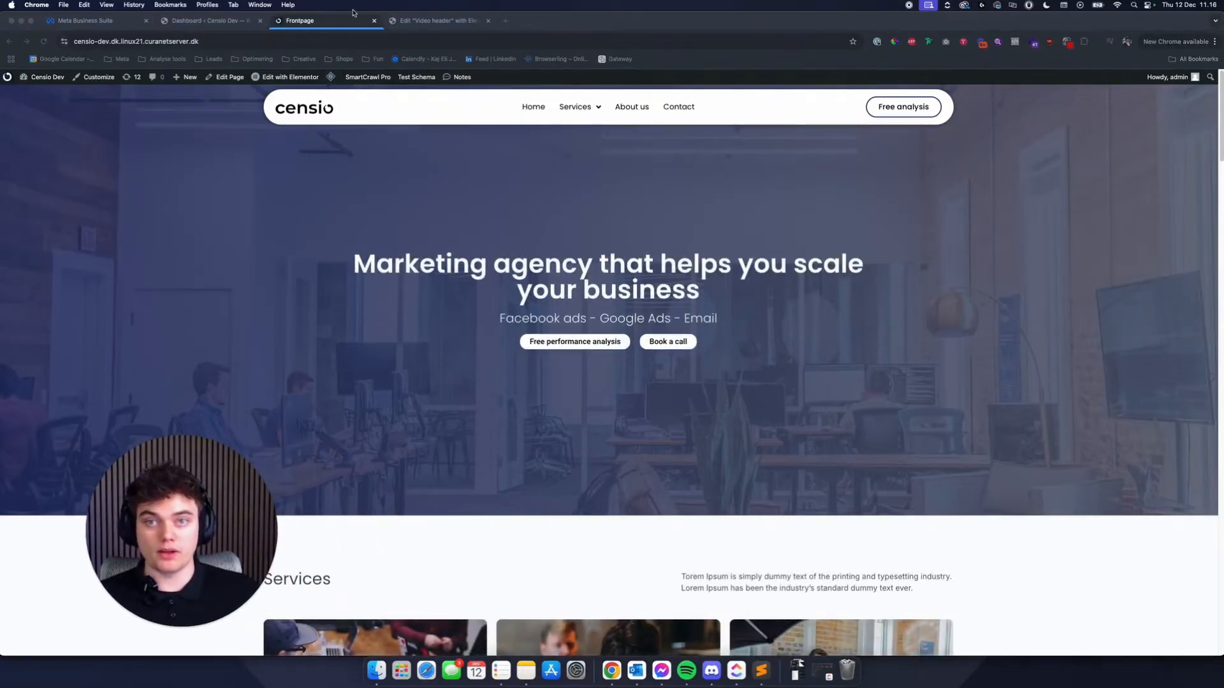
key(ctrl+Tab)
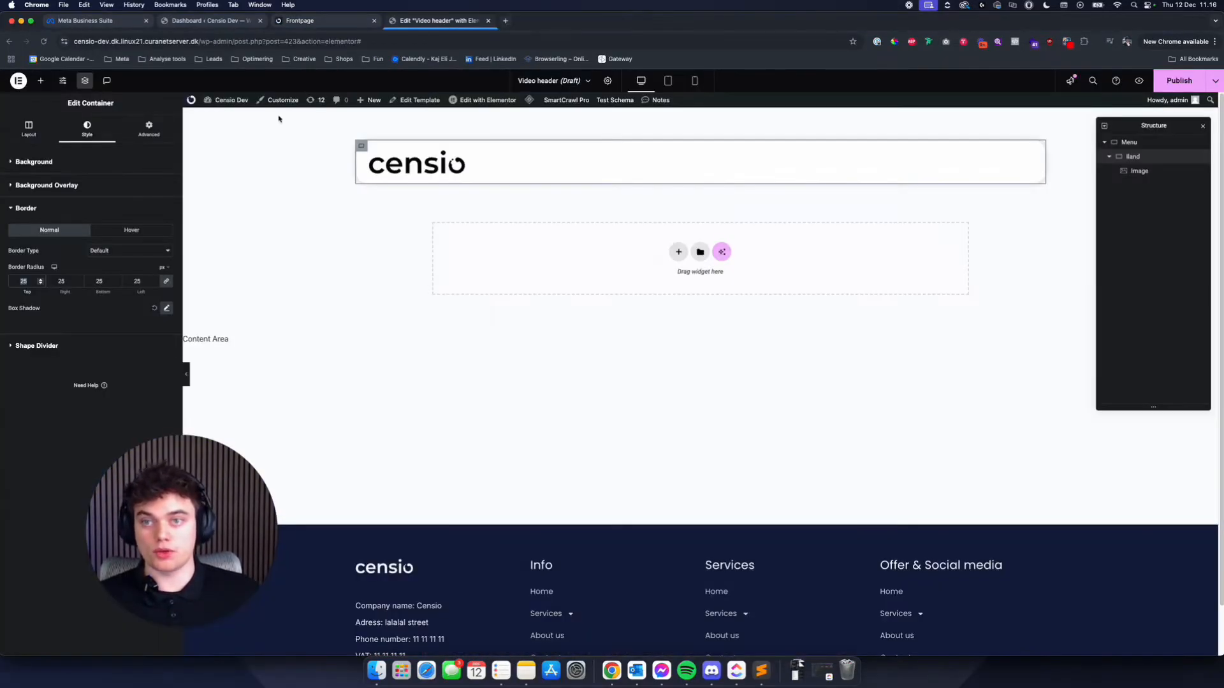
- Try a border radius of 45% on all linked corners of the Band container
click(166, 281)
click(166, 282)
click(166, 283)
click(24, 281)
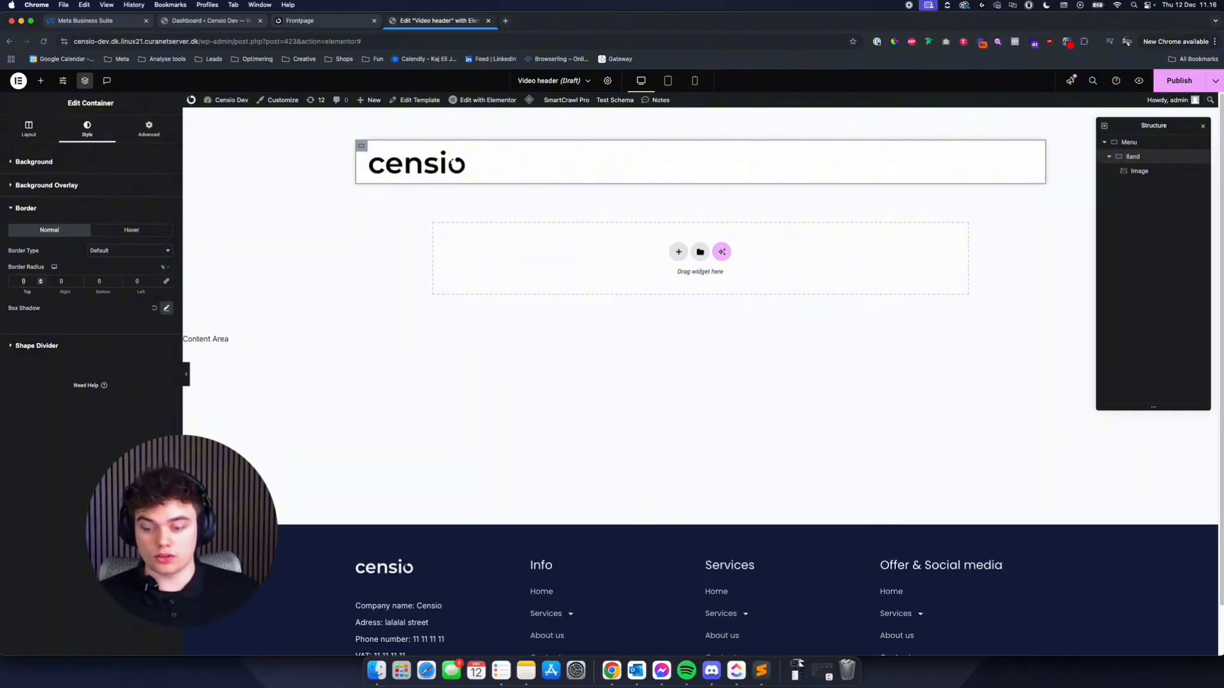
text(45)
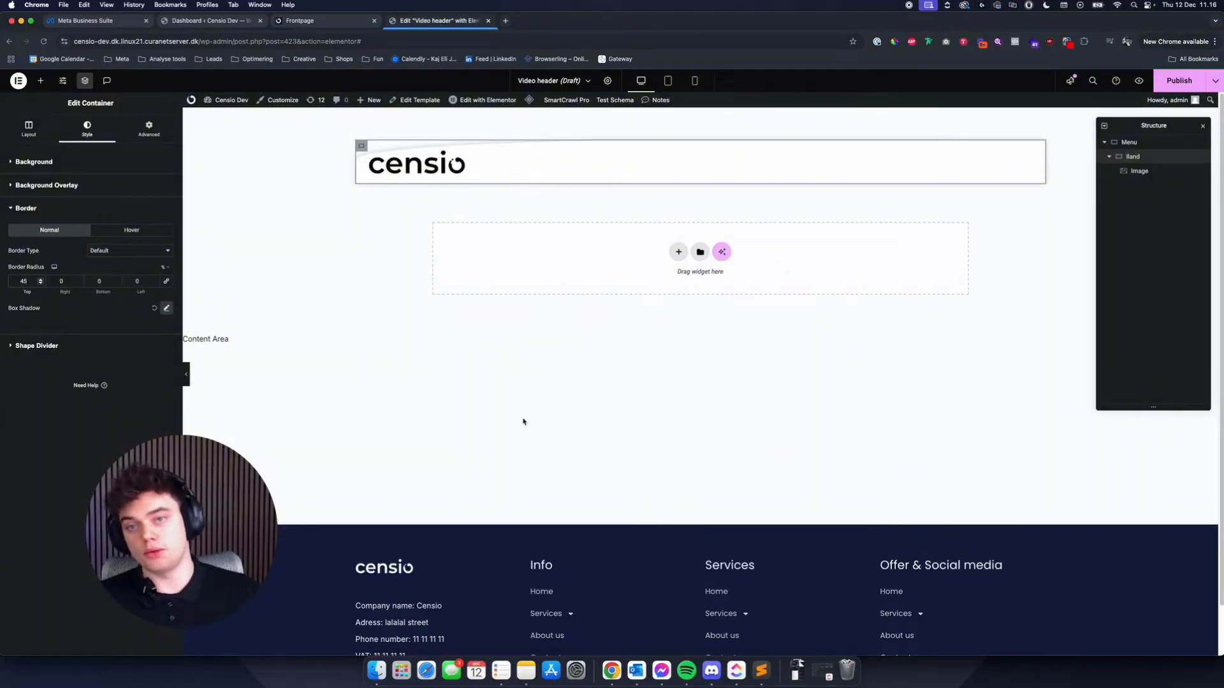
click(166, 281)
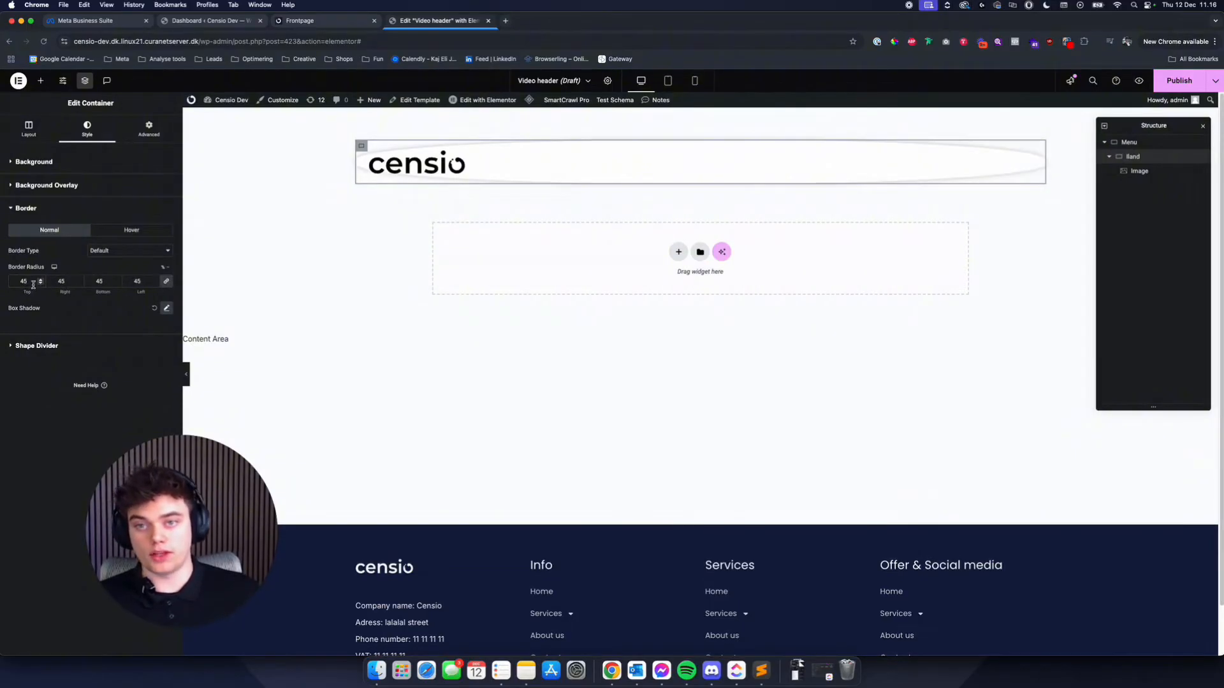
- Set the Band container's border radius to 50 px on all corners, after trying 45 px
key(BackSpace)
key(BackSpace)
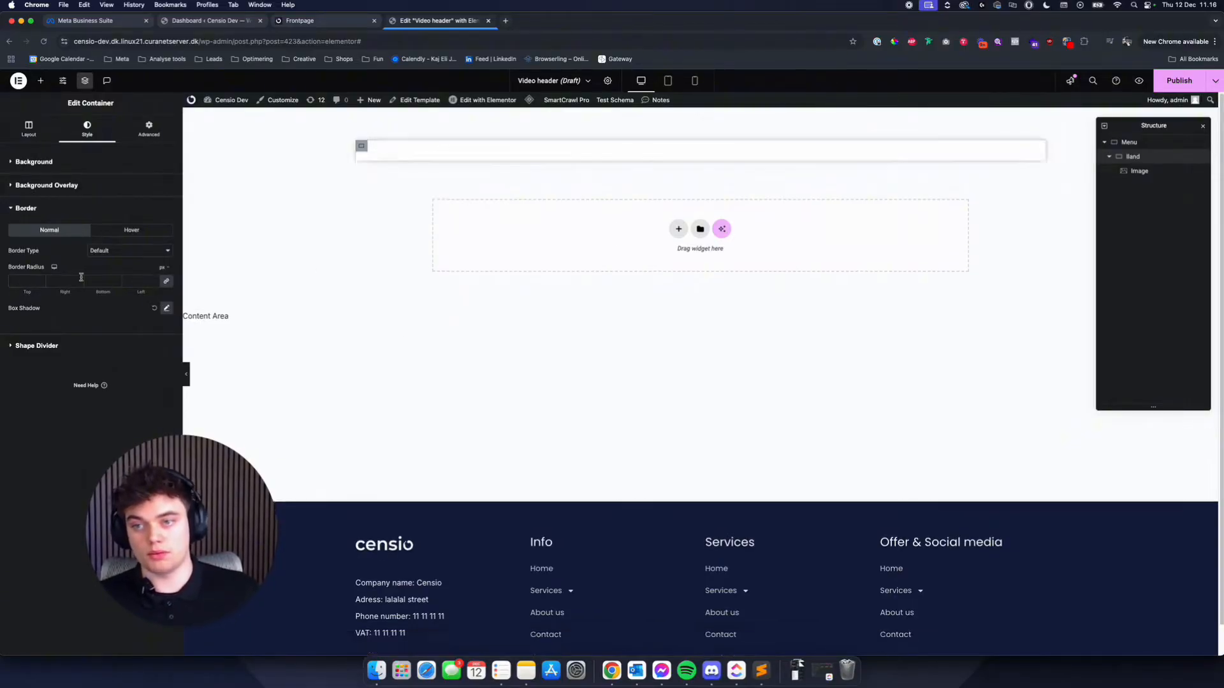
text(45)
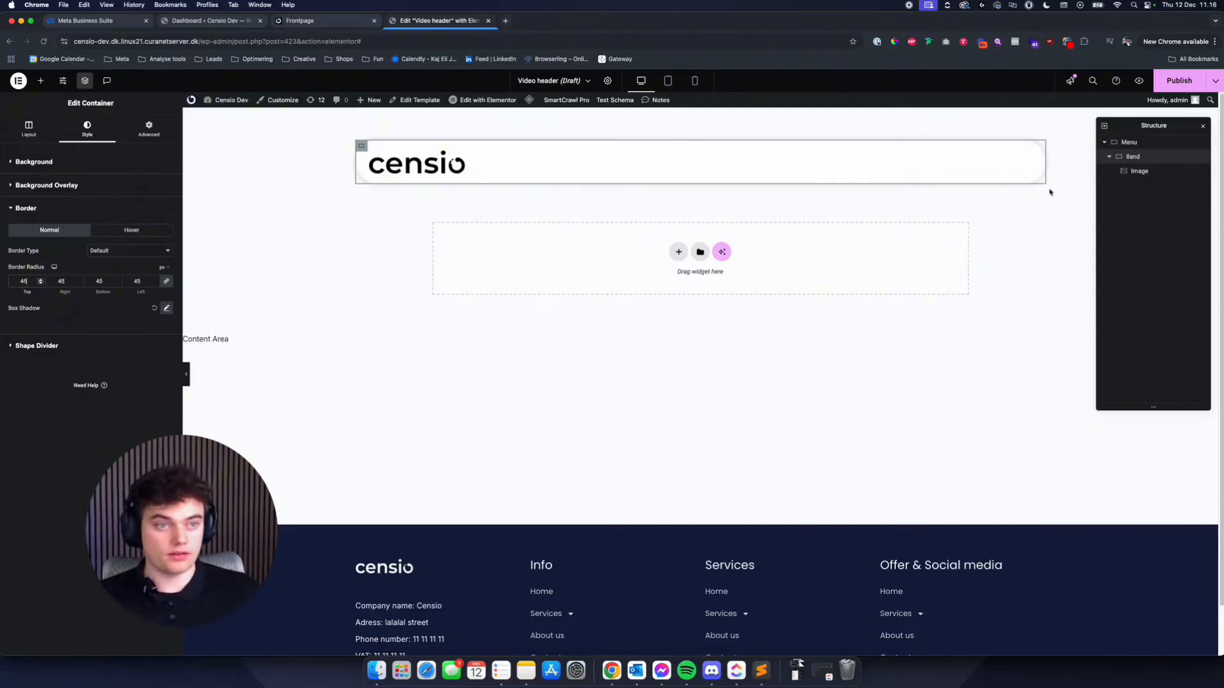
key(BackSpace)
key(BackSpace)
text(50)
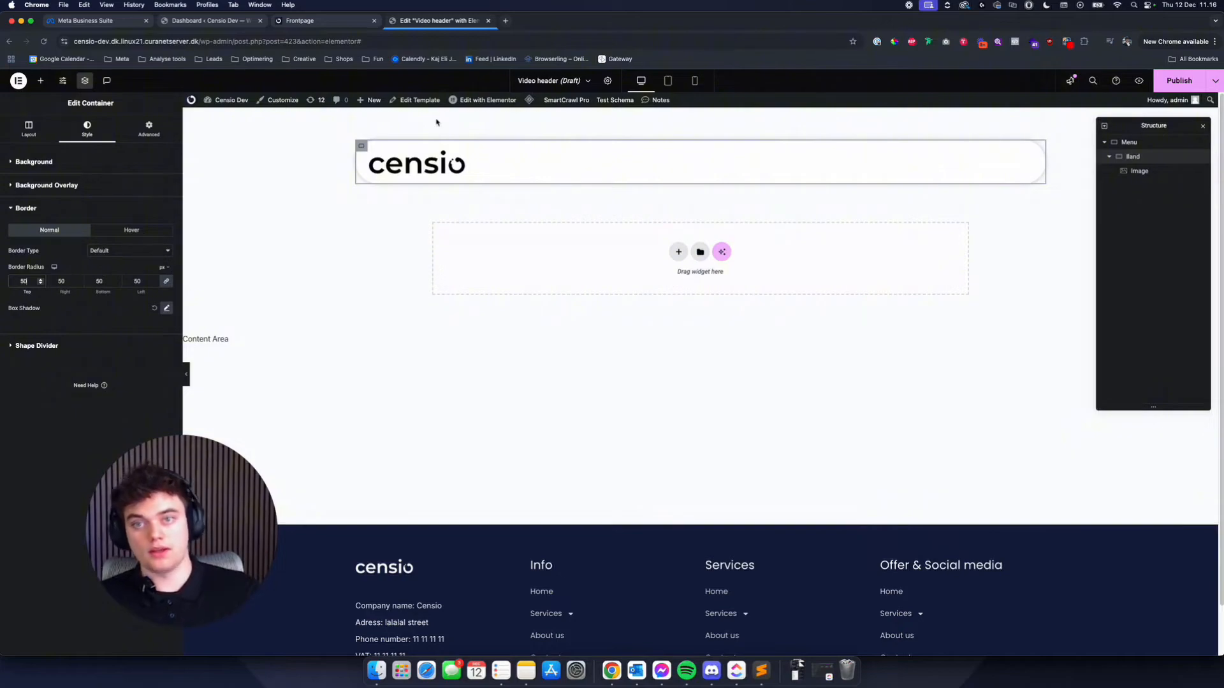
- Set the width of the logo image in the menu band to 150 px
click(453, 149)
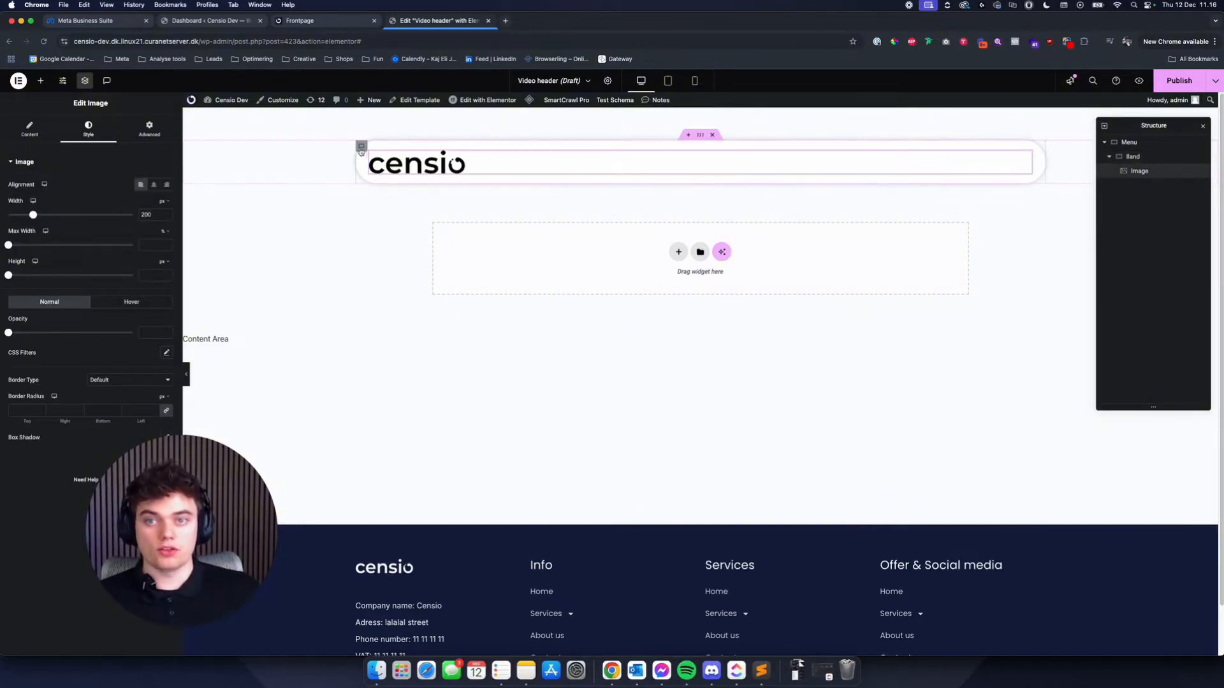
click(420, 170)
click(419, 169)
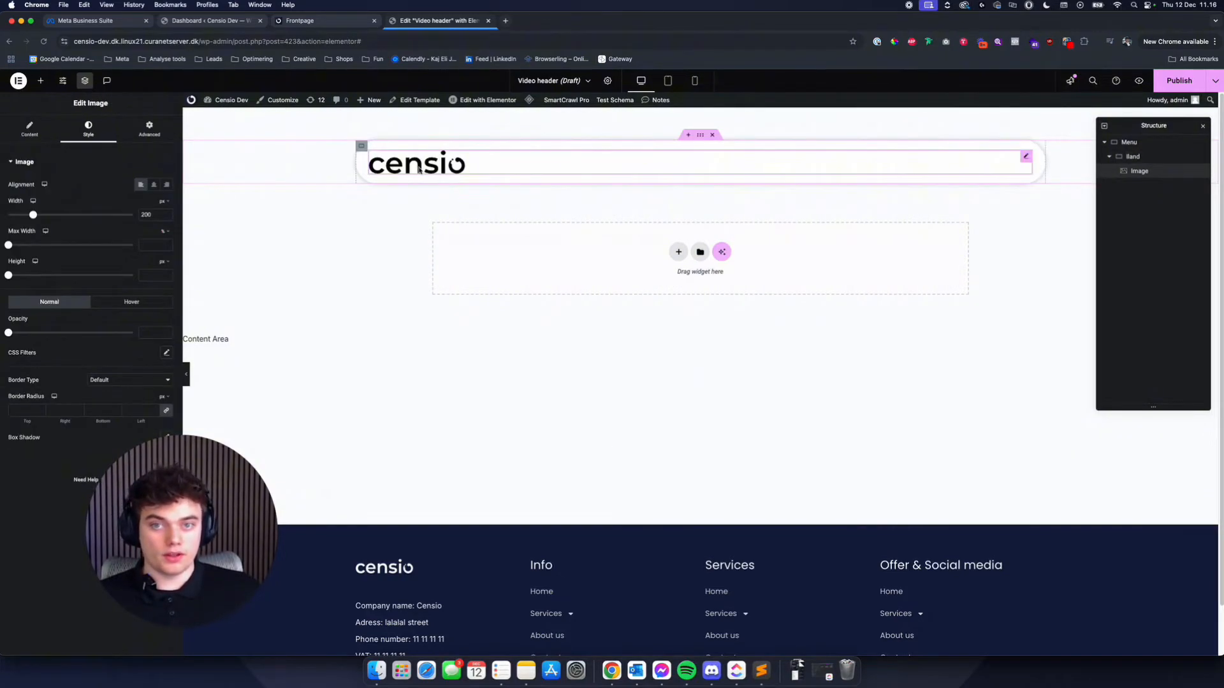
double_click(146, 215)
text(150)
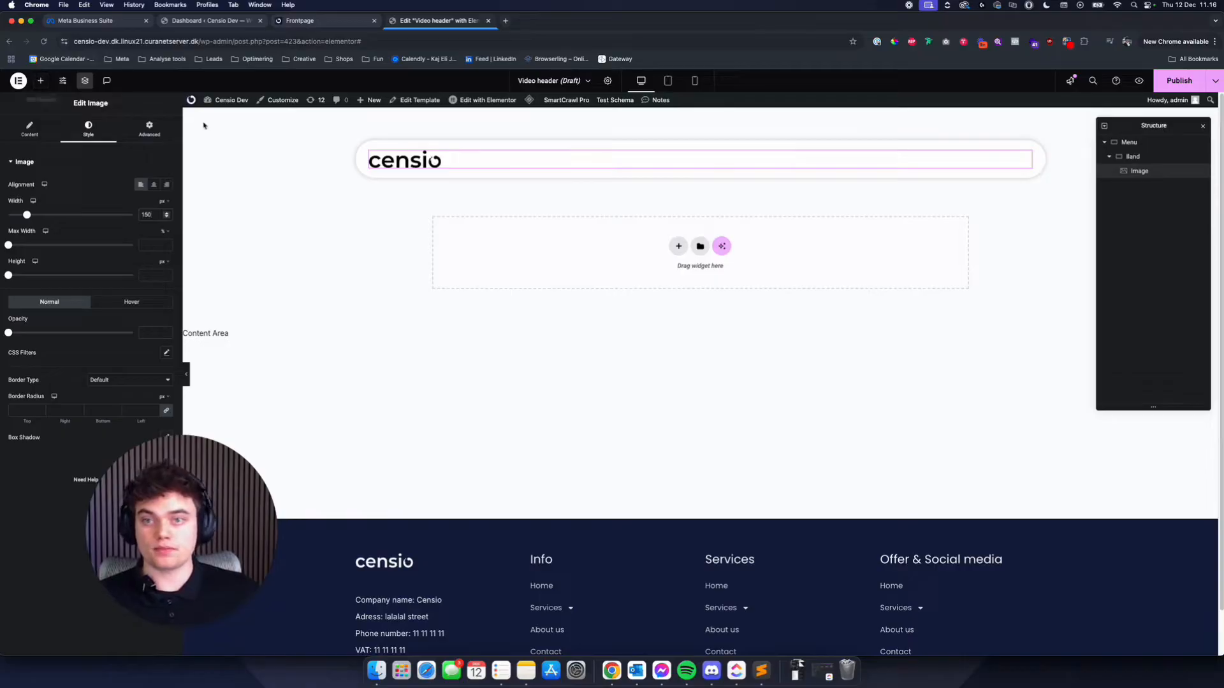
- Add a Navigation Menu widget after the logo in the Band container and set the container's direction to a horizontal row
click(41, 80)
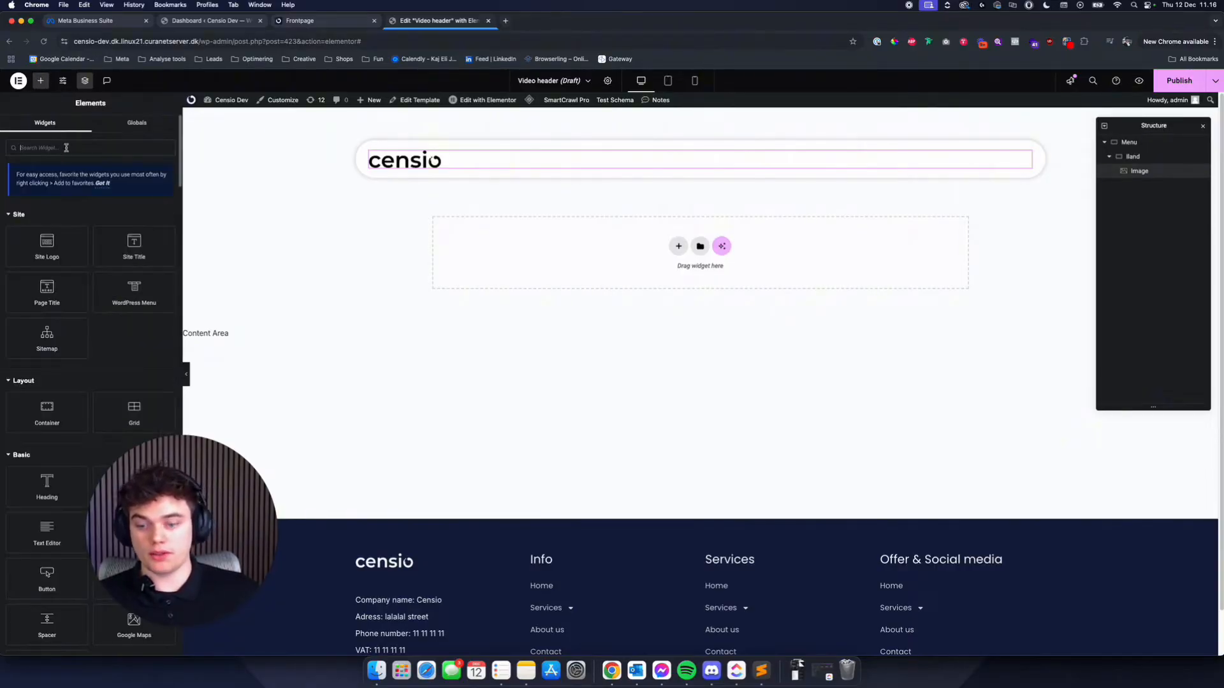
text(menu)
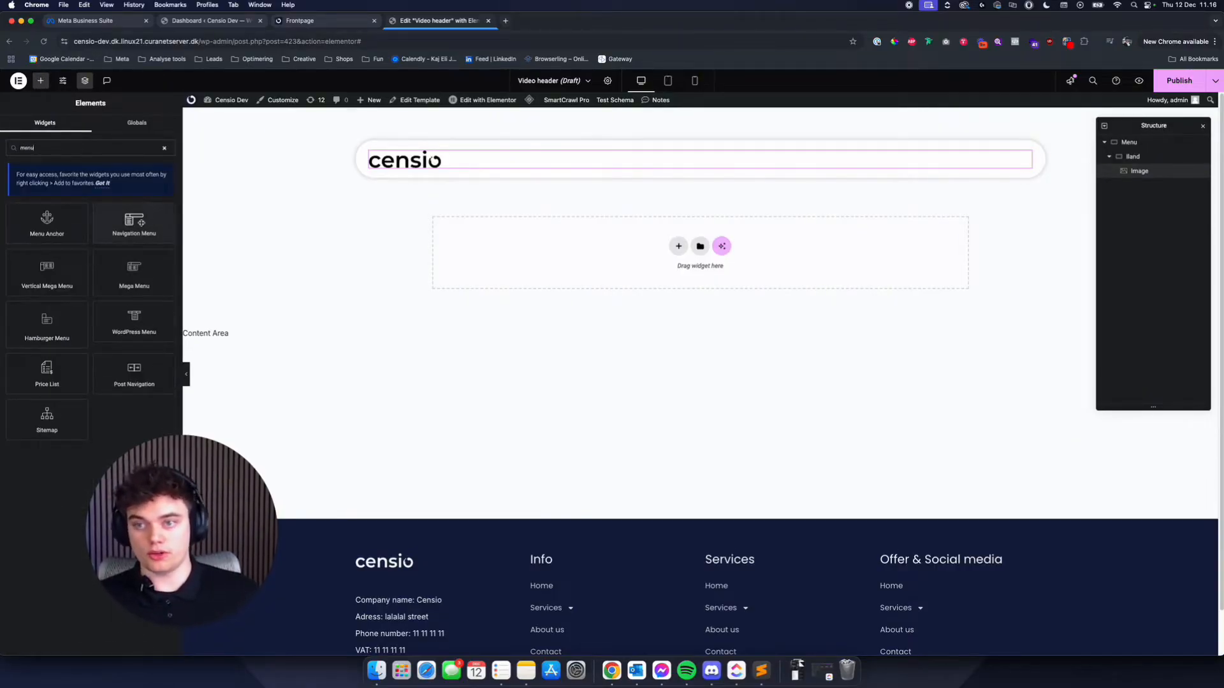
drag(136, 223, 510, 182)
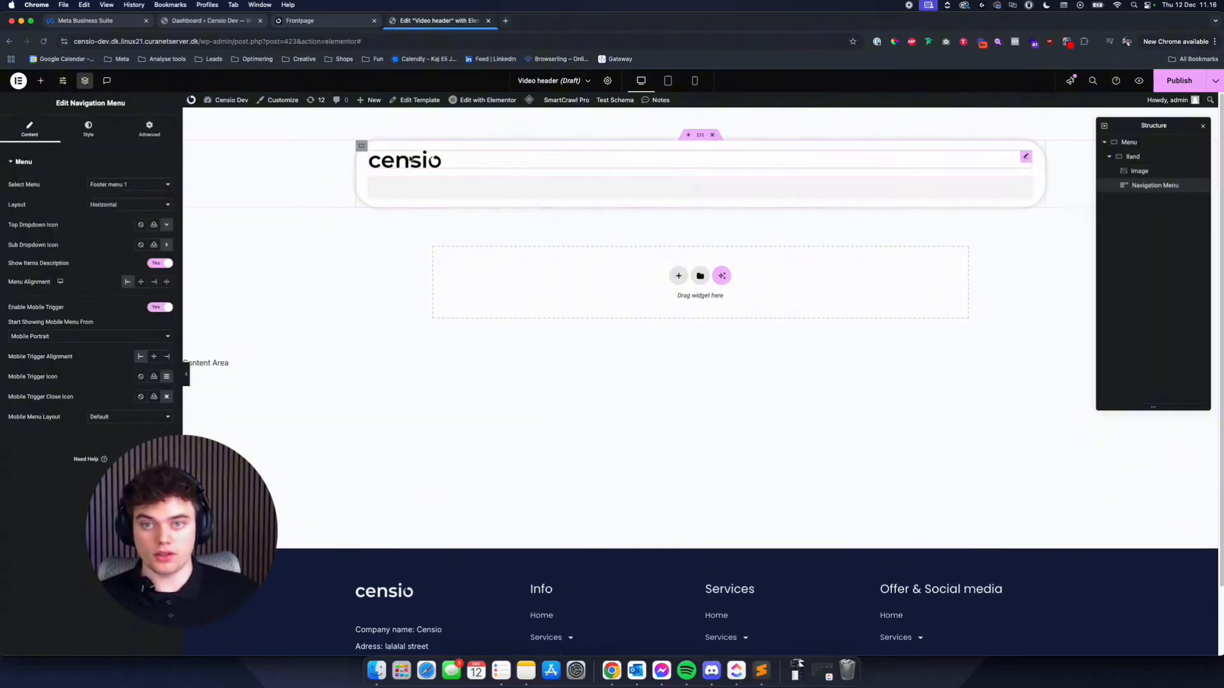
click(363, 147)
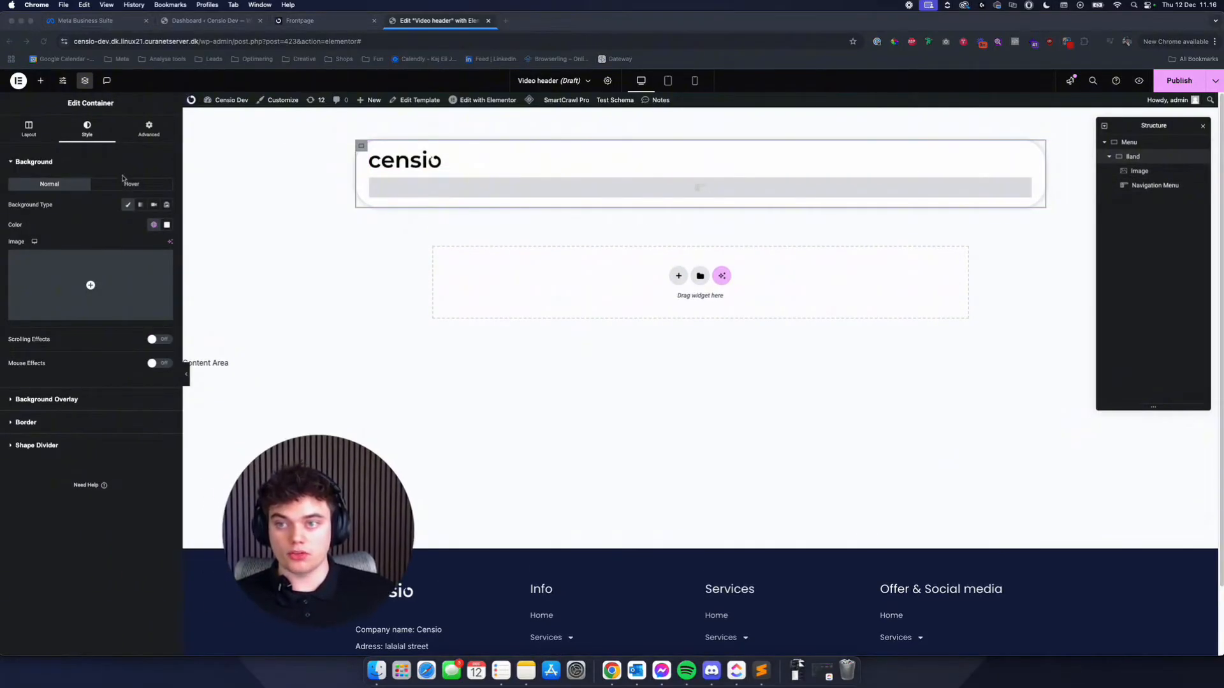
click(28, 127)
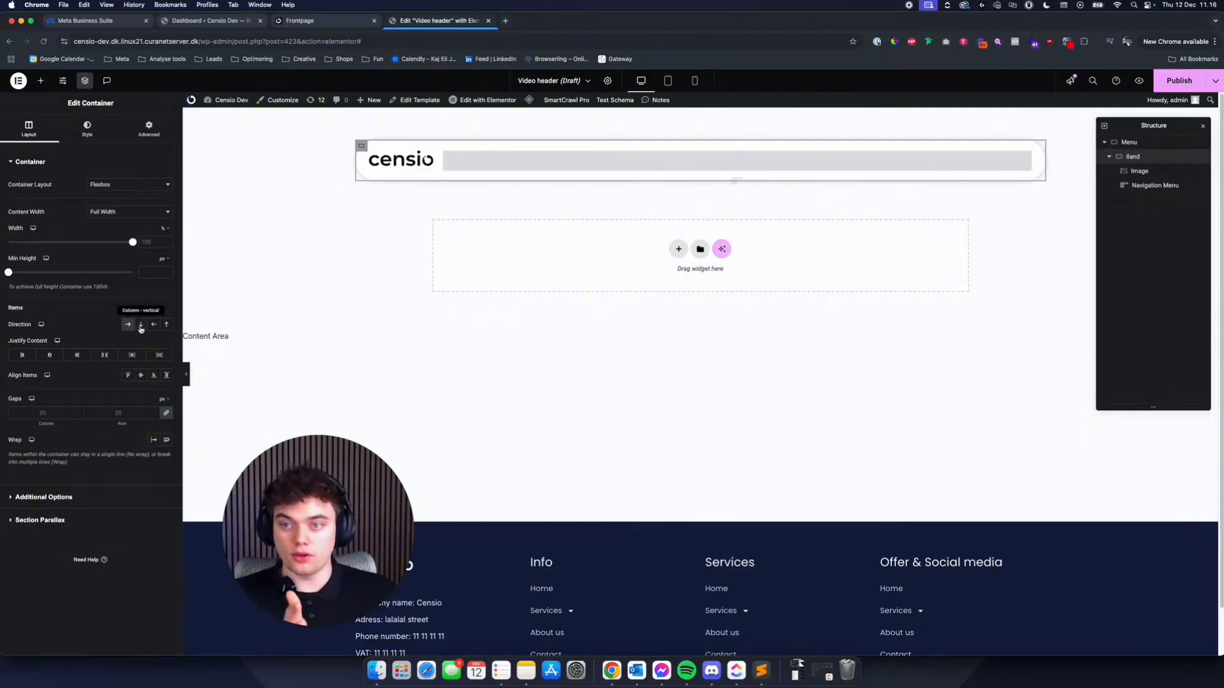
- Choose "Menu" as the menu shown by the Navigation Menu widget
click(465, 155)
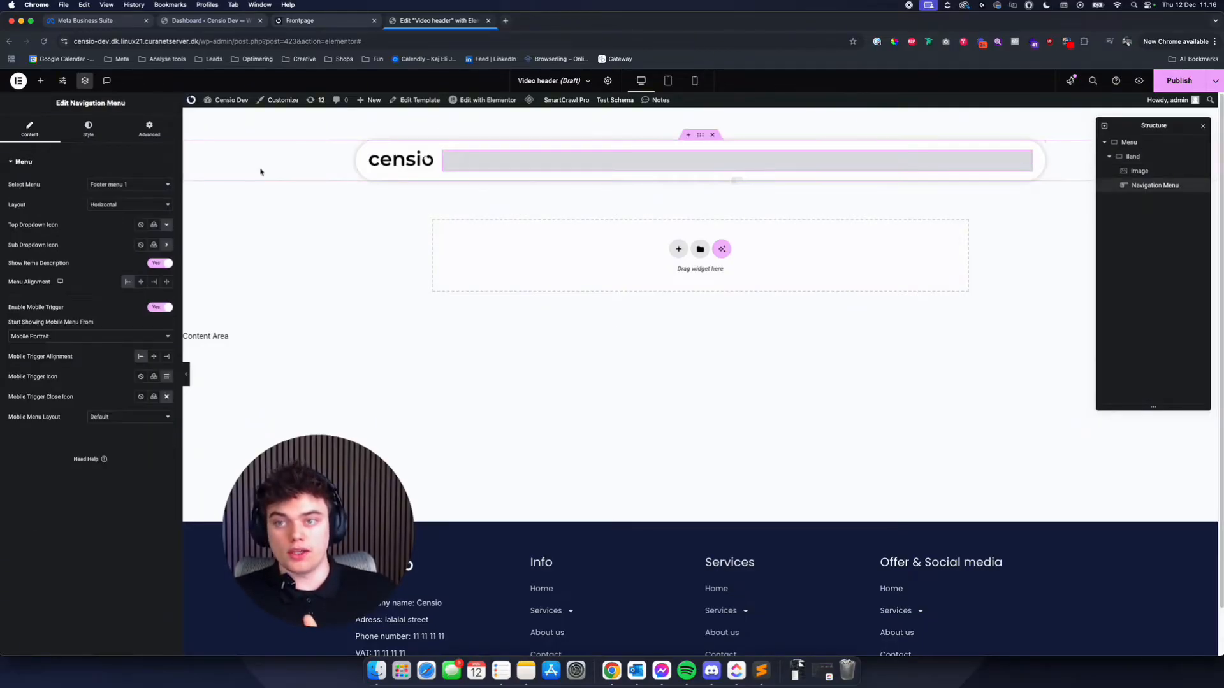
click(129, 186)
click(137, 174)
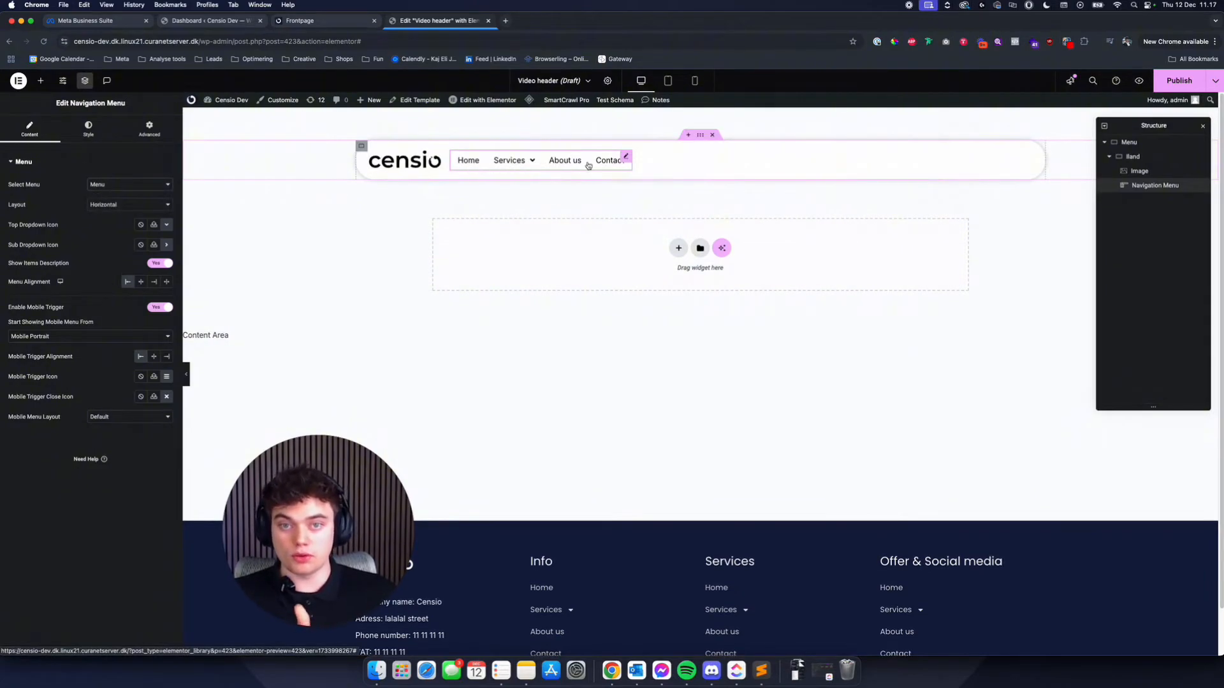
- Check the Navigation Menu's width options and compare the menu band with the header on the site's frontpage in its browser tab
click(151, 135)
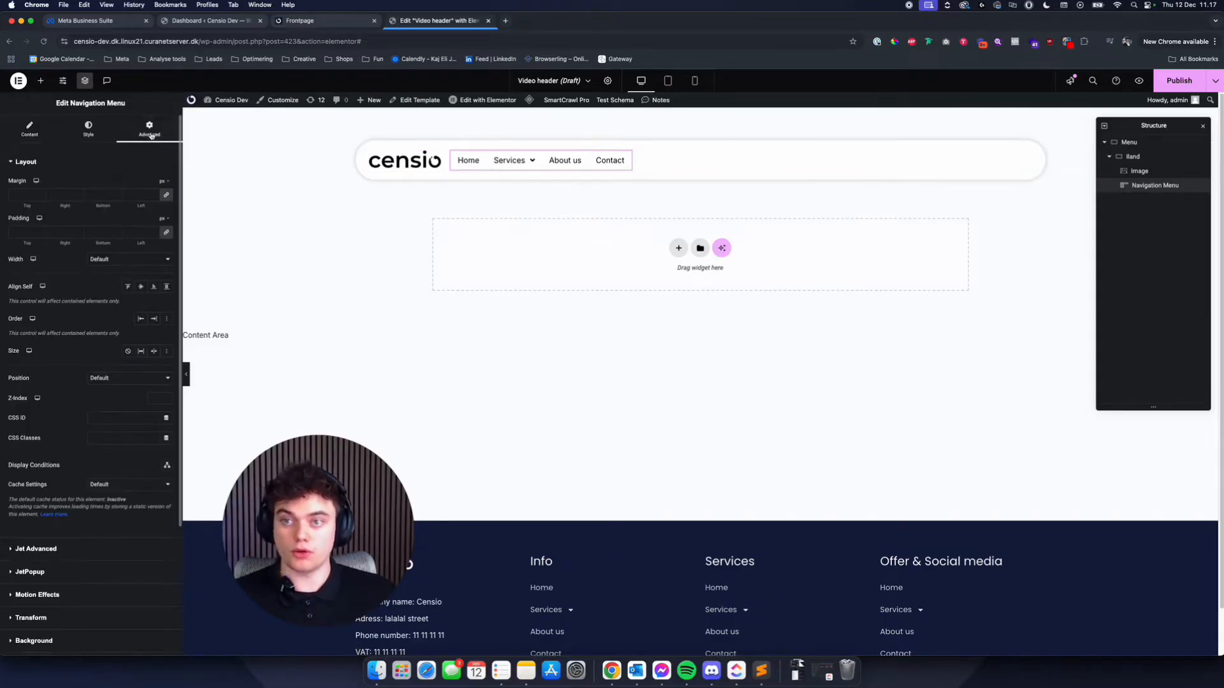
click(108, 260)
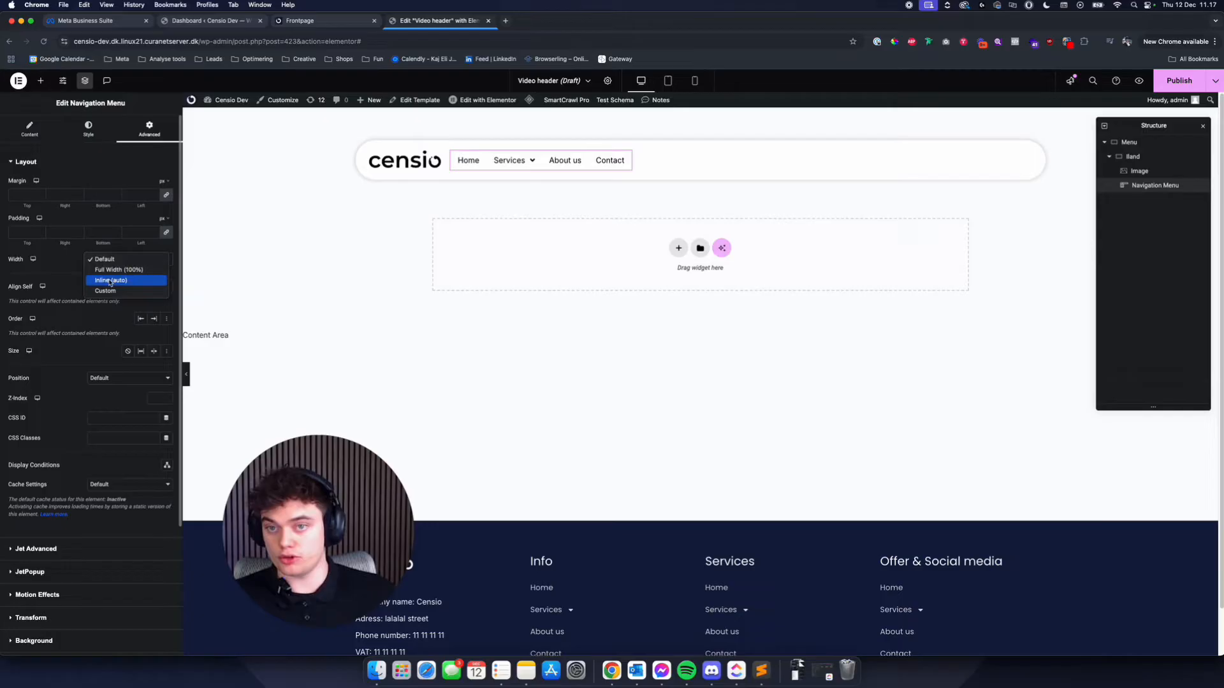
click(42, 126)
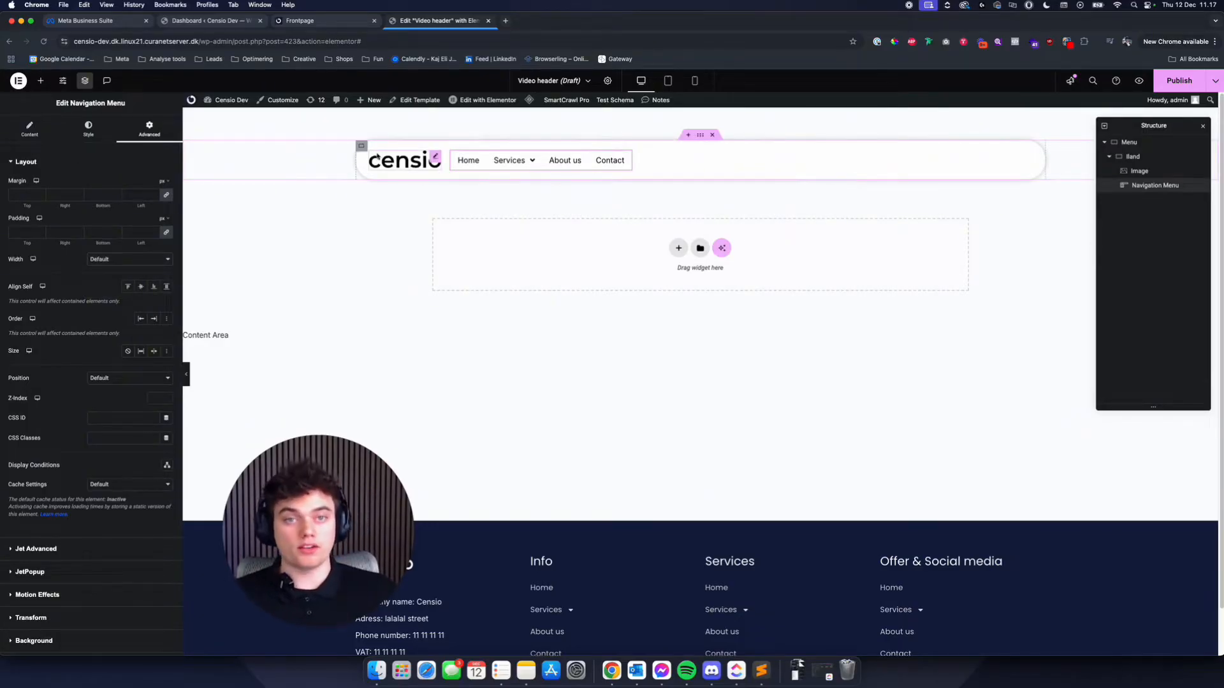
key(ctrl+shift+Tab)
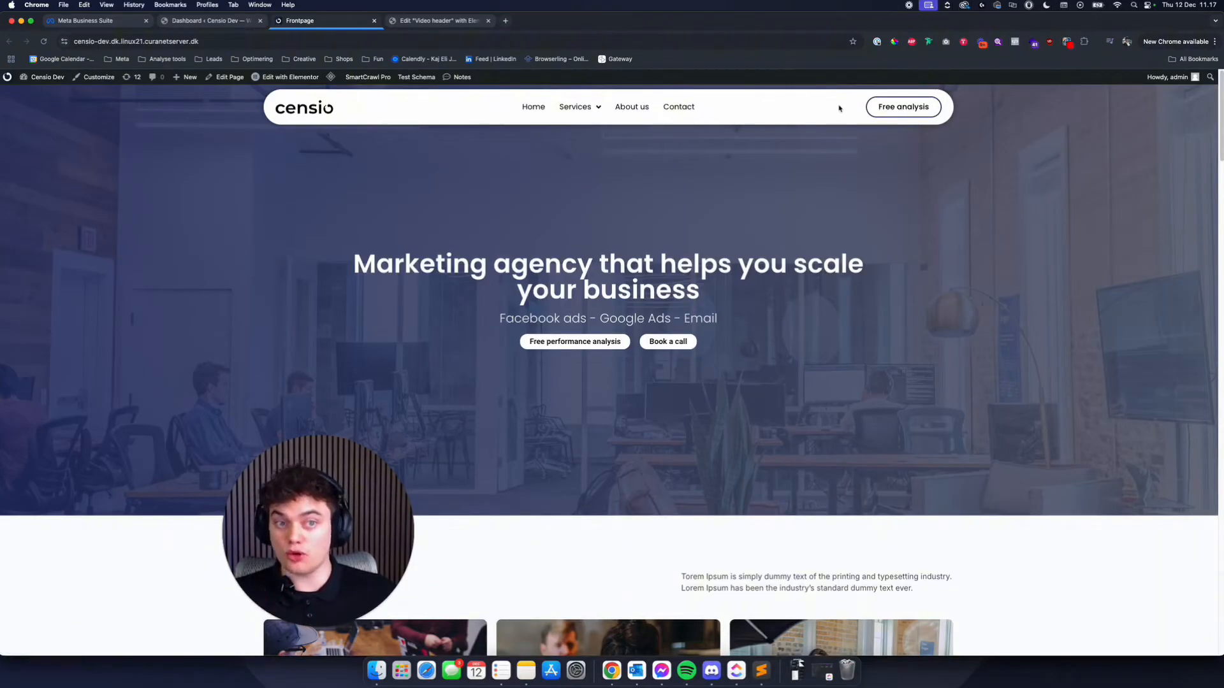
click(434, 21)
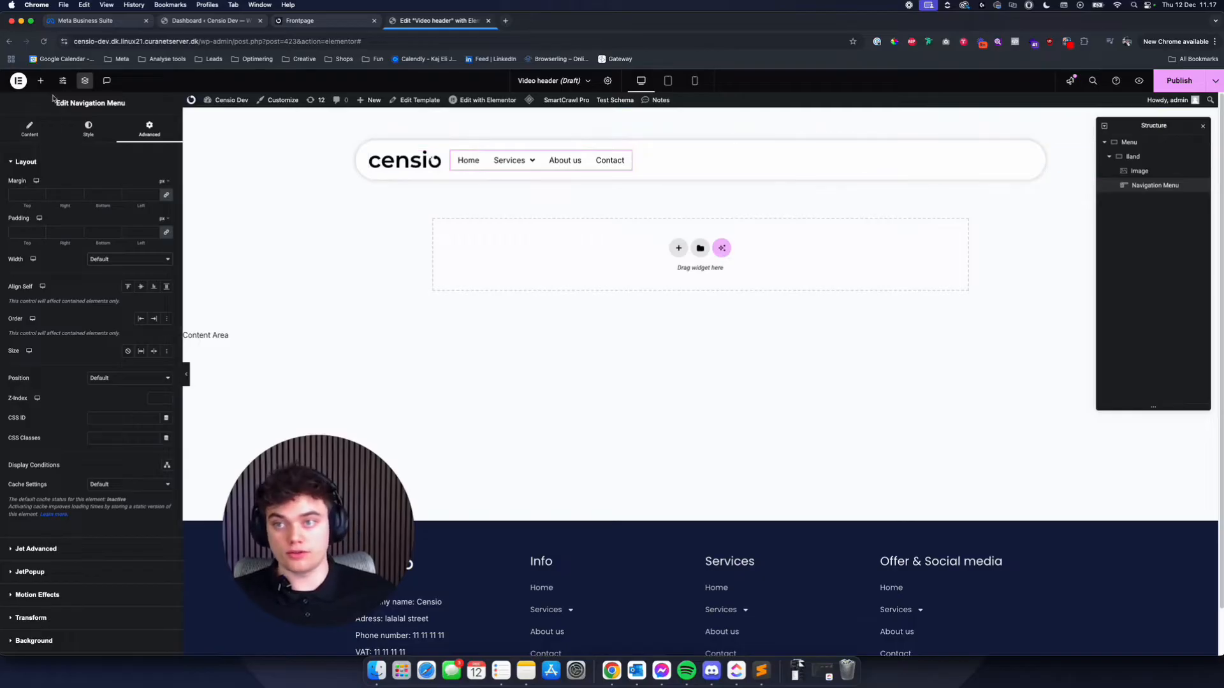
- Add a Button widget and place it inside the Band container after the Navigation Menu
click(41, 81)
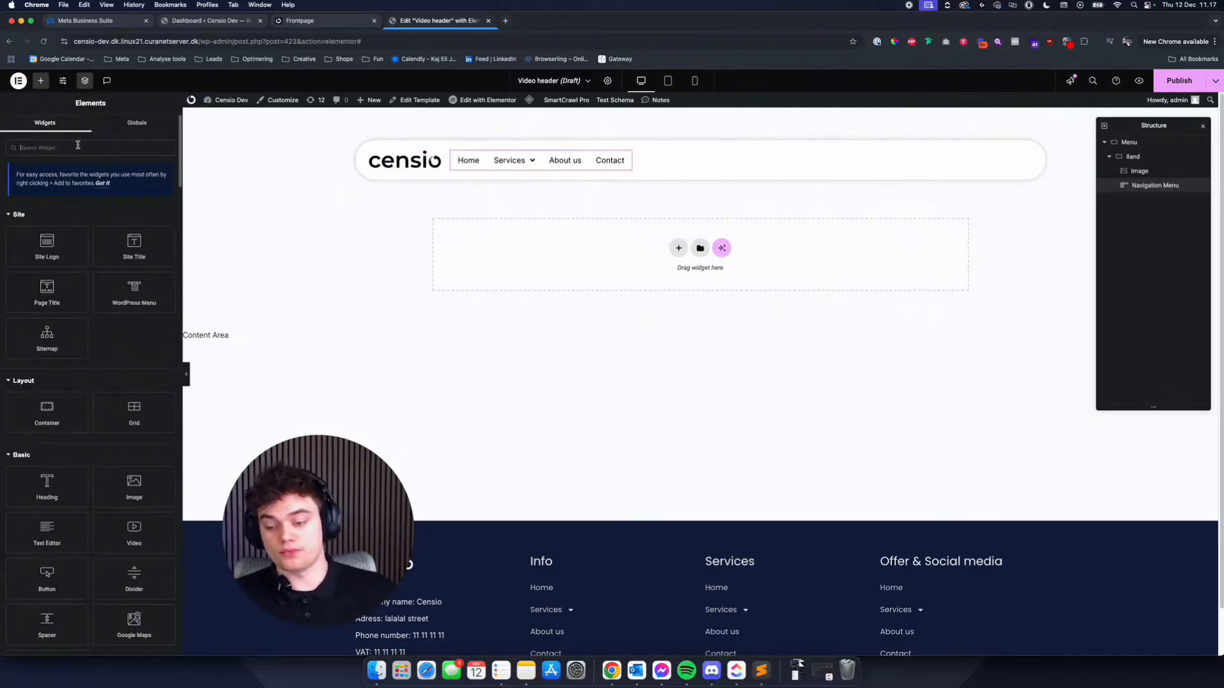
text(but)
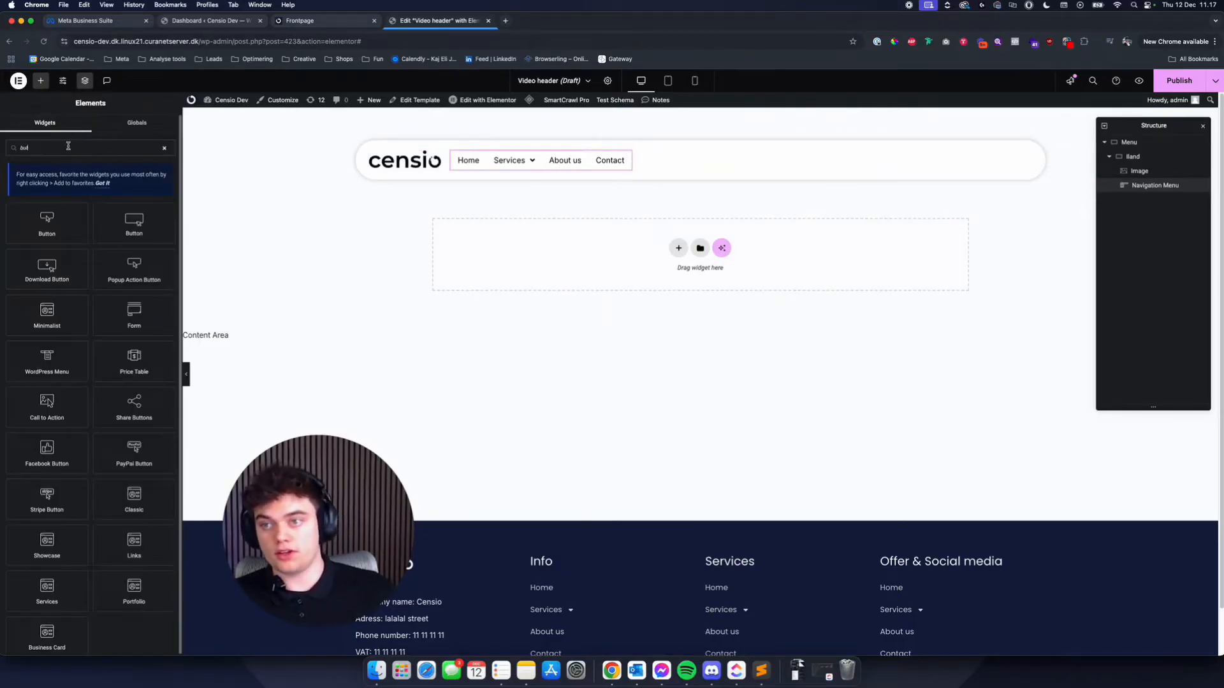
drag(42, 220, 669, 165)
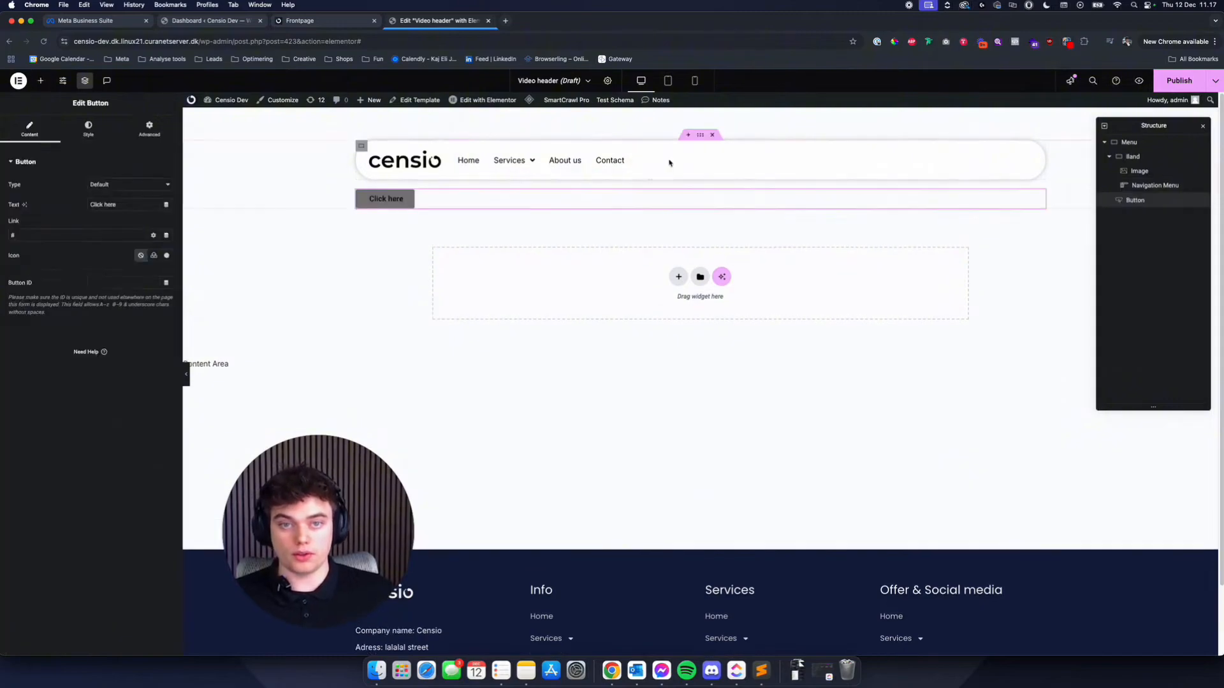
drag(433, 208, 620, 150)
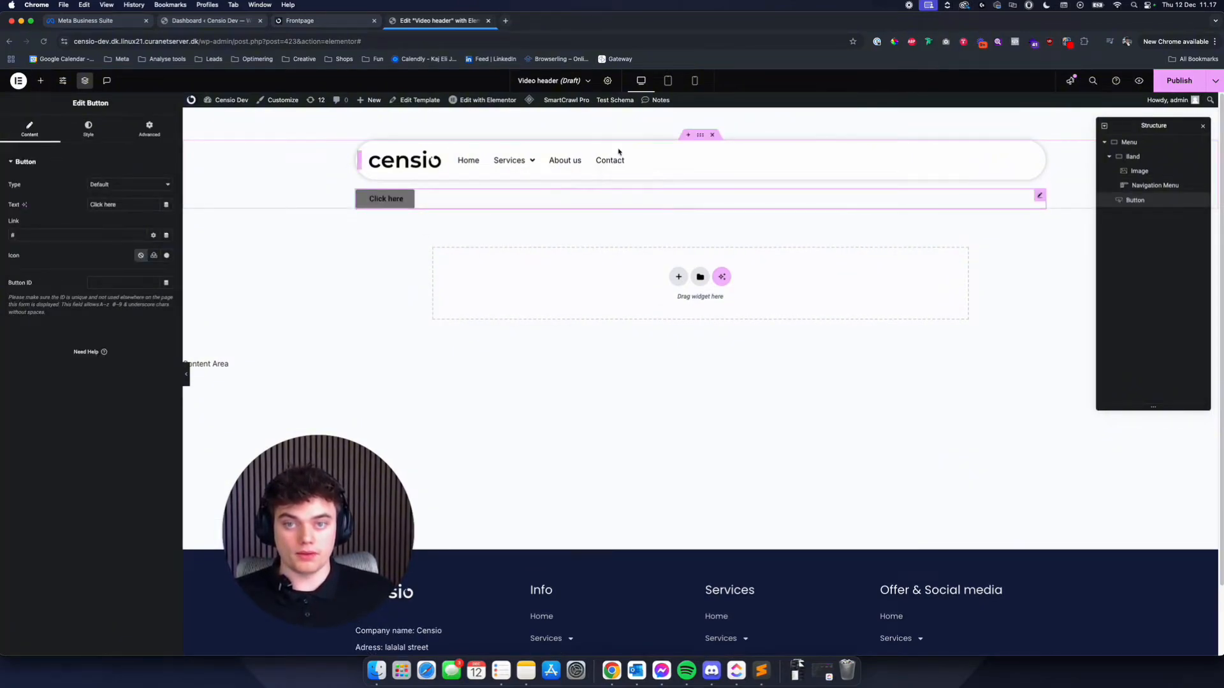
drag(1134, 157, 1141, 201)
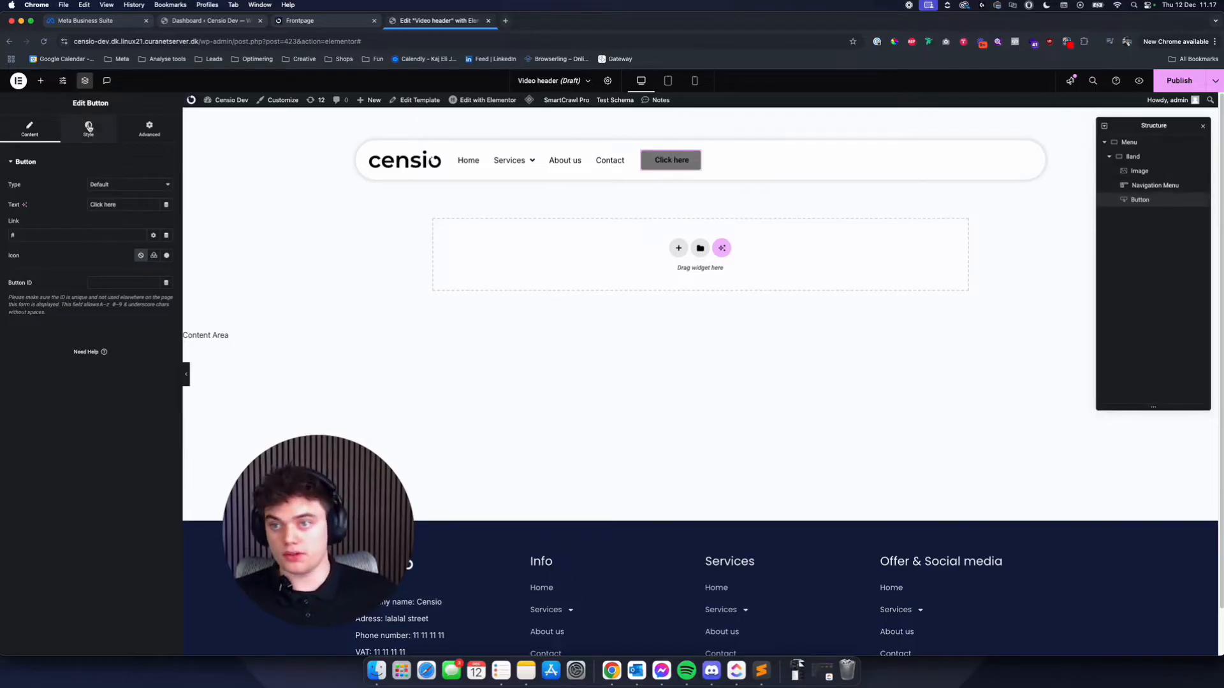
- Make the button's background colour fully transparent
click(93, 132)
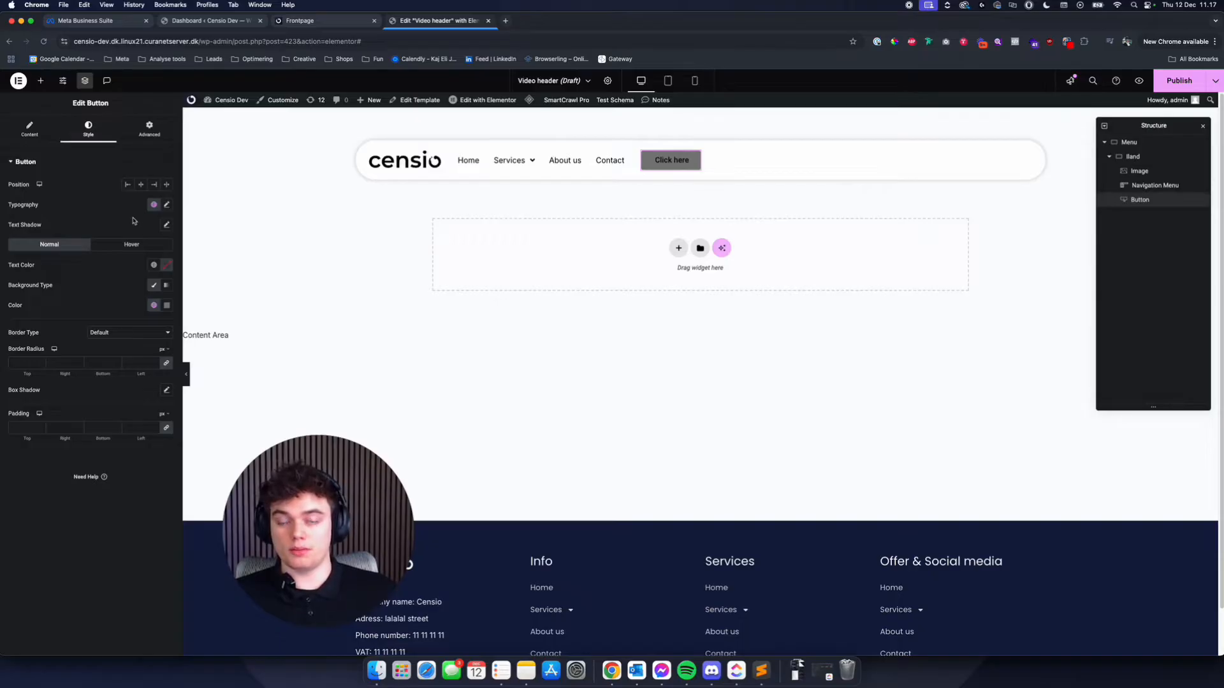
click(154, 205)
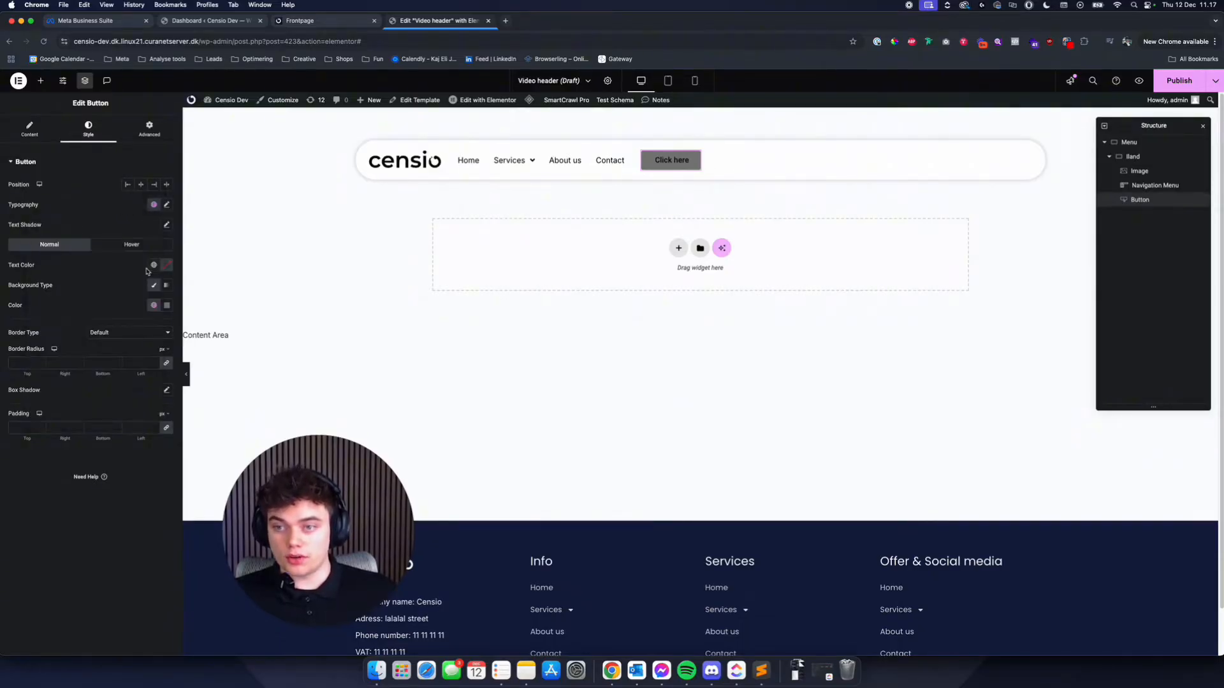
click(153, 266)
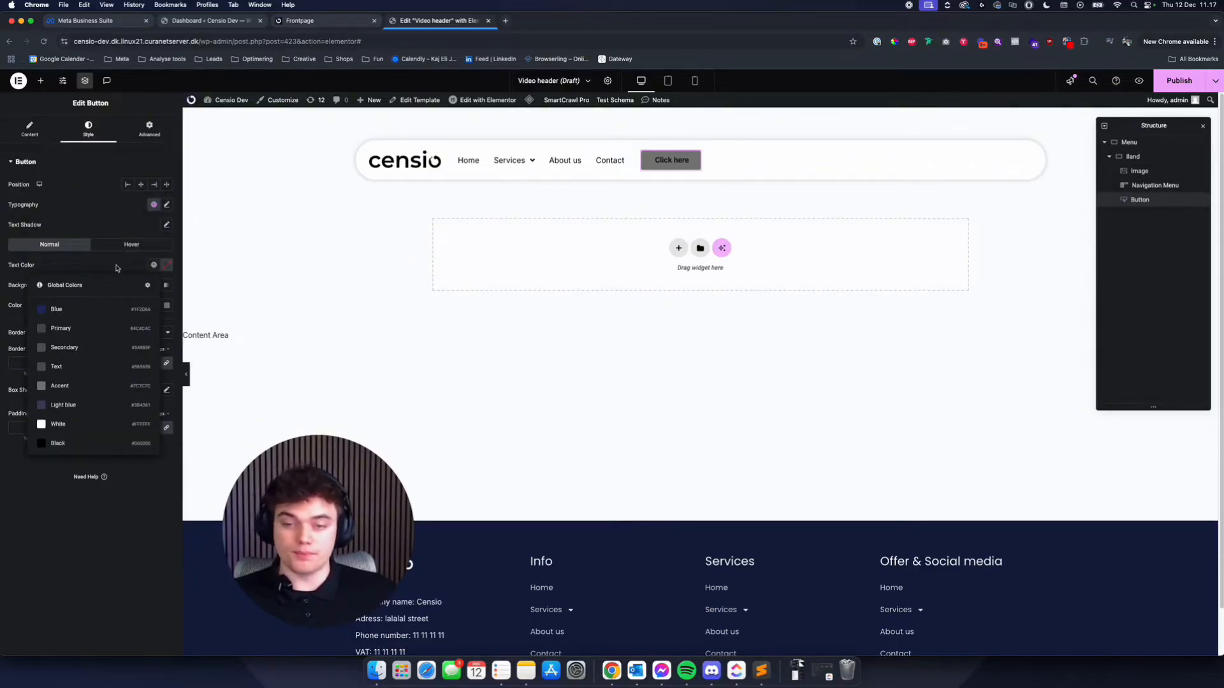
click(166, 305)
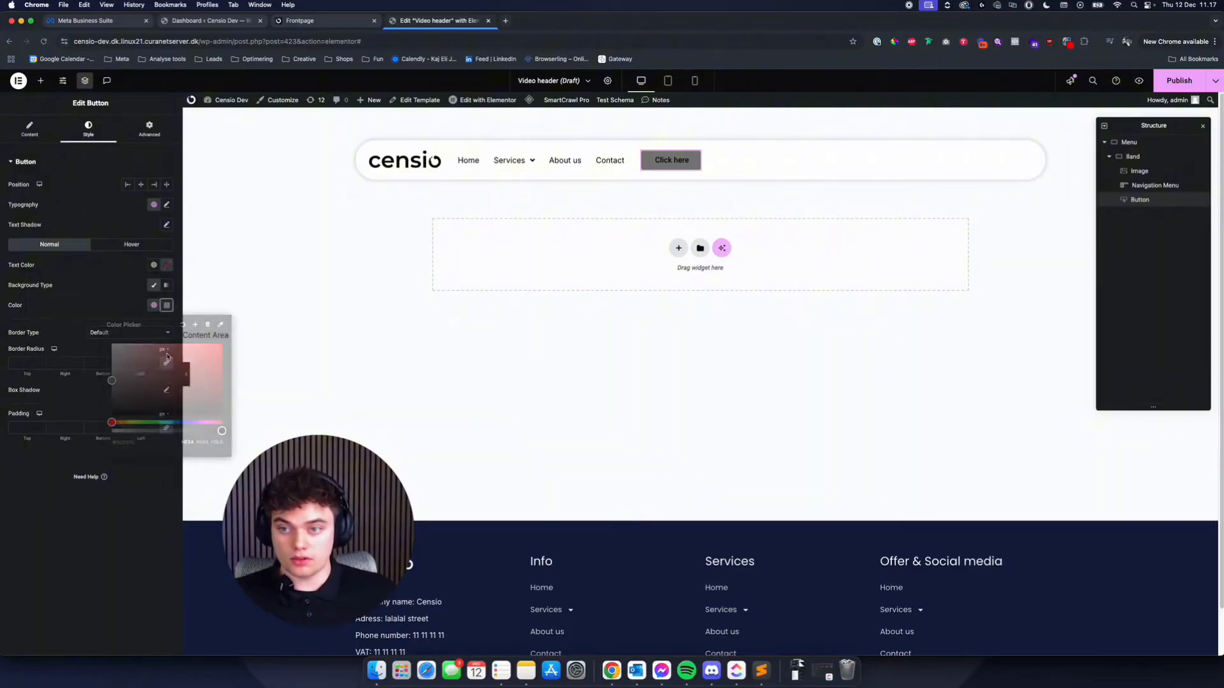
triple_click(140, 440)
drag(220, 431, 110, 431)
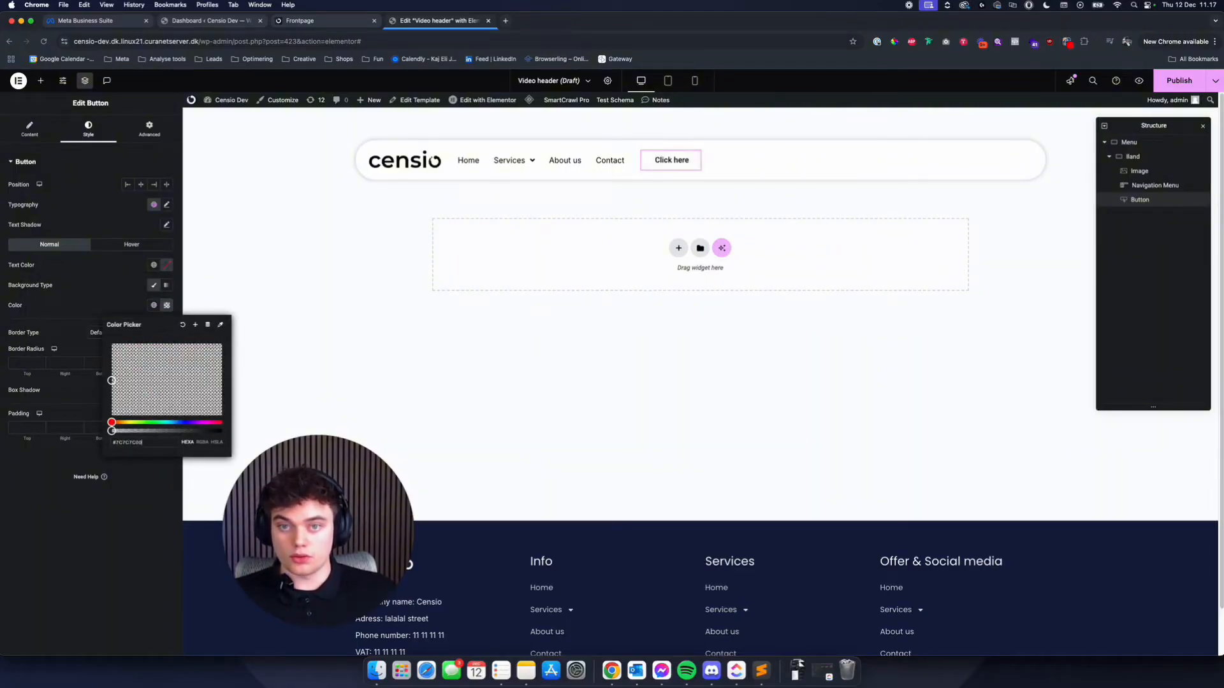
click(109, 283)
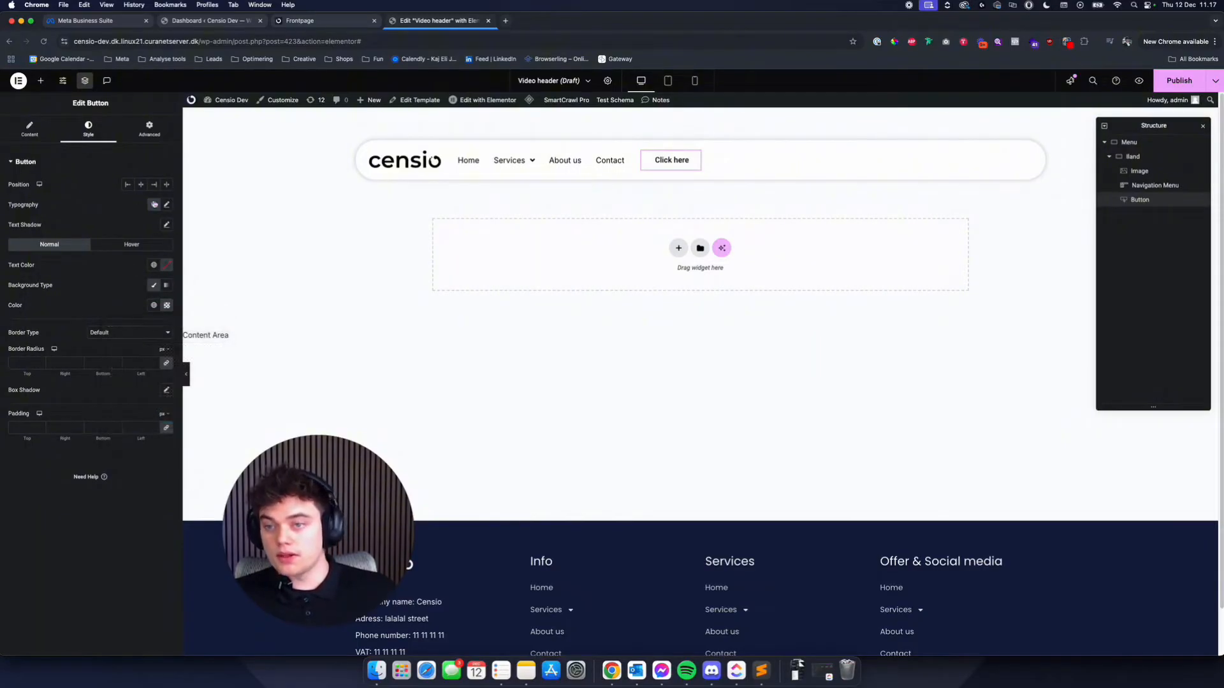
- Set the button's text colour to the global Blue and its border type to Solid
click(154, 264)
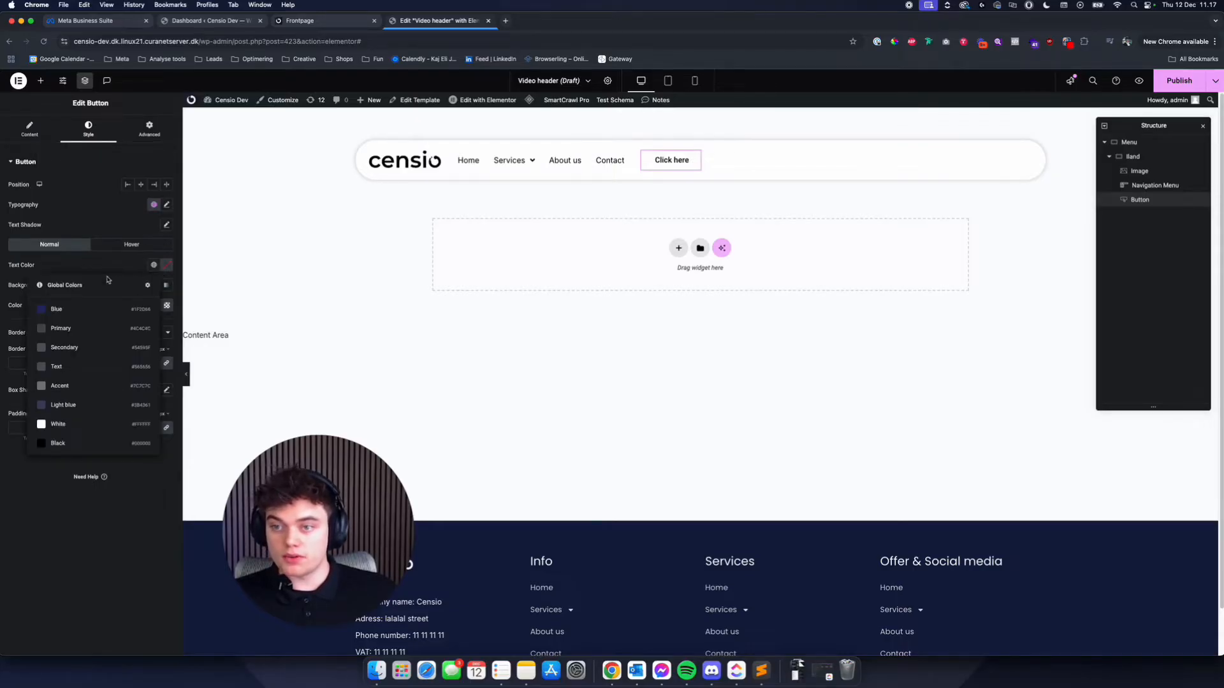
click(83, 308)
click(128, 332)
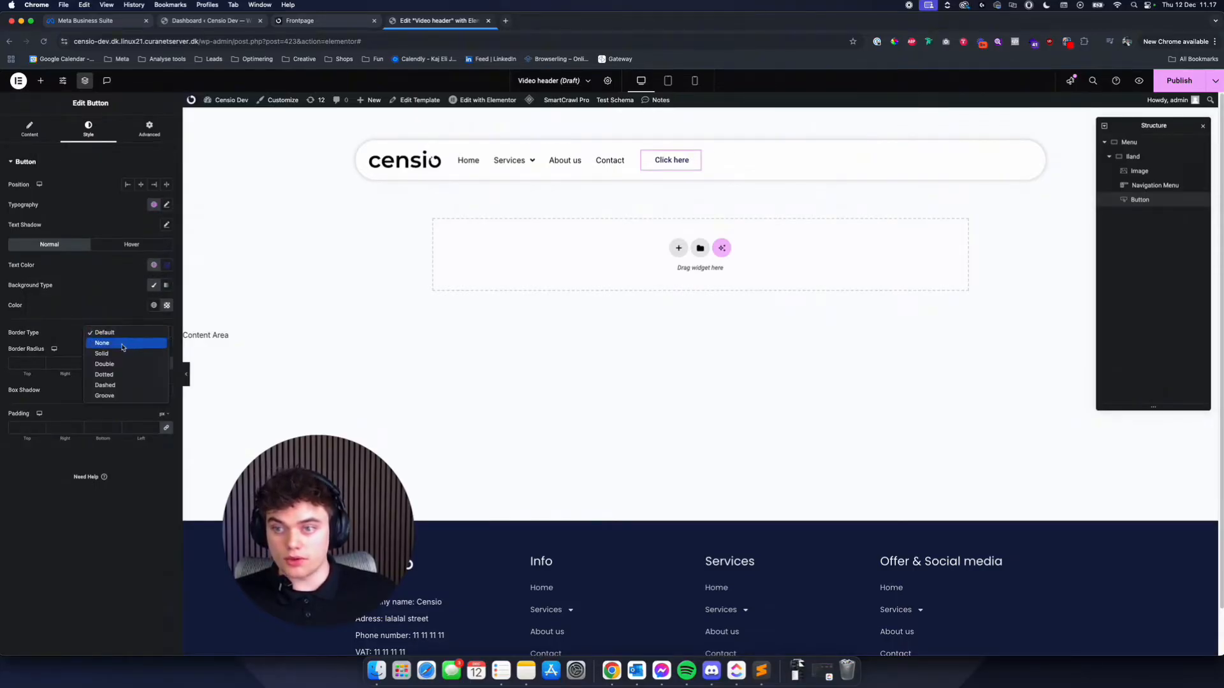
click(125, 355)
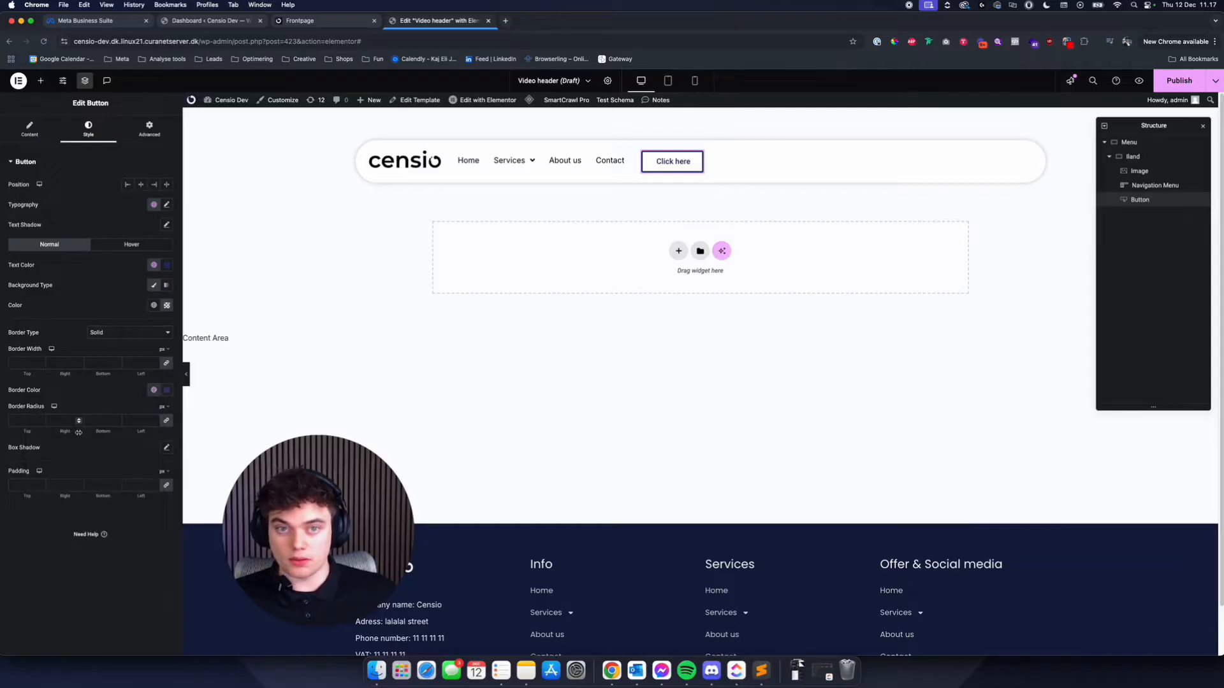
- Set the button's border radius to 45 px and its border width to 2 px on all sides
click(20, 420)
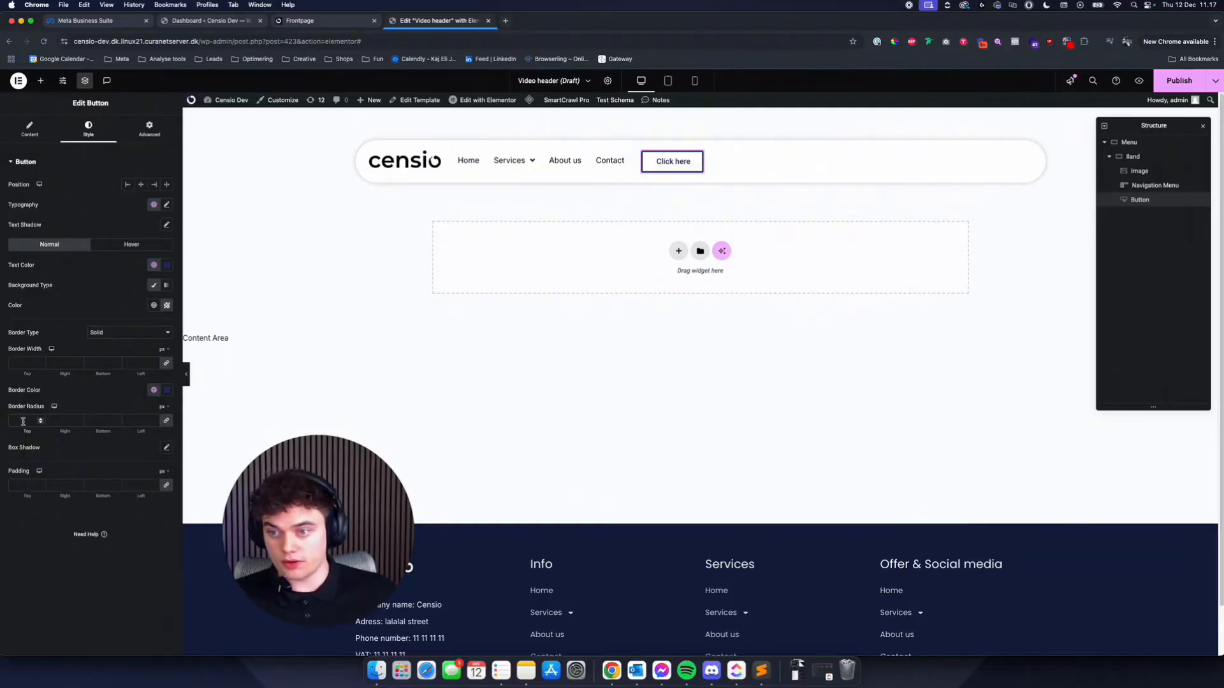
text(45)
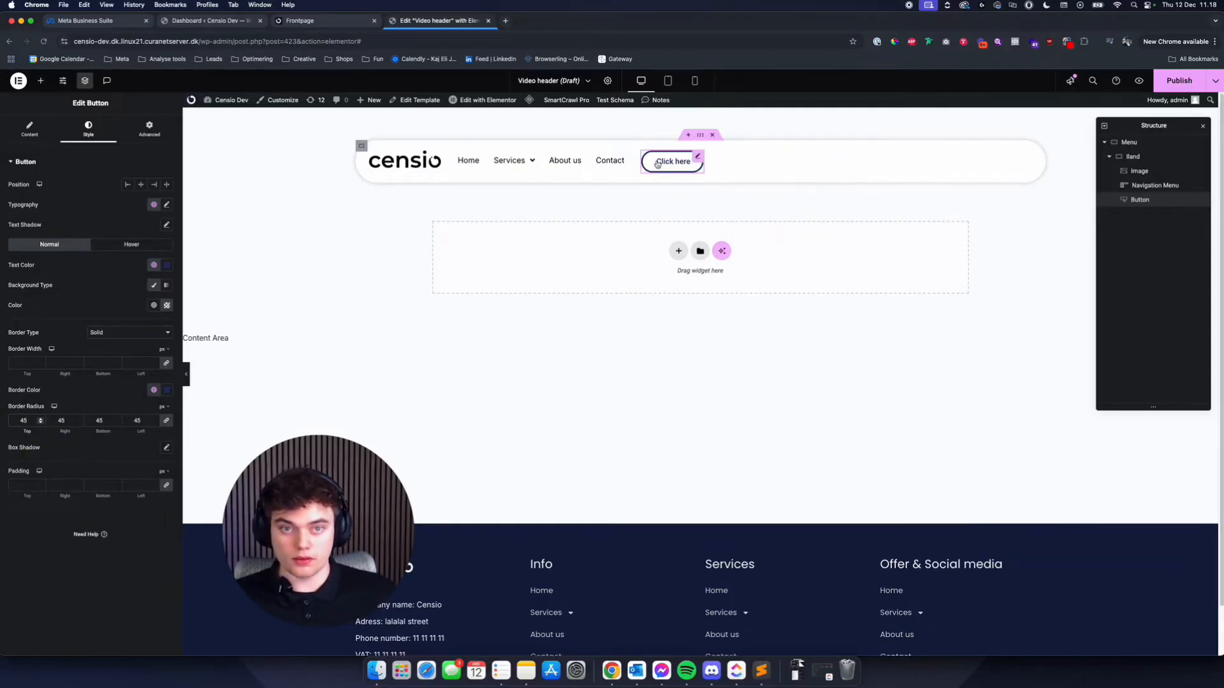
click(23, 363)
text(1)
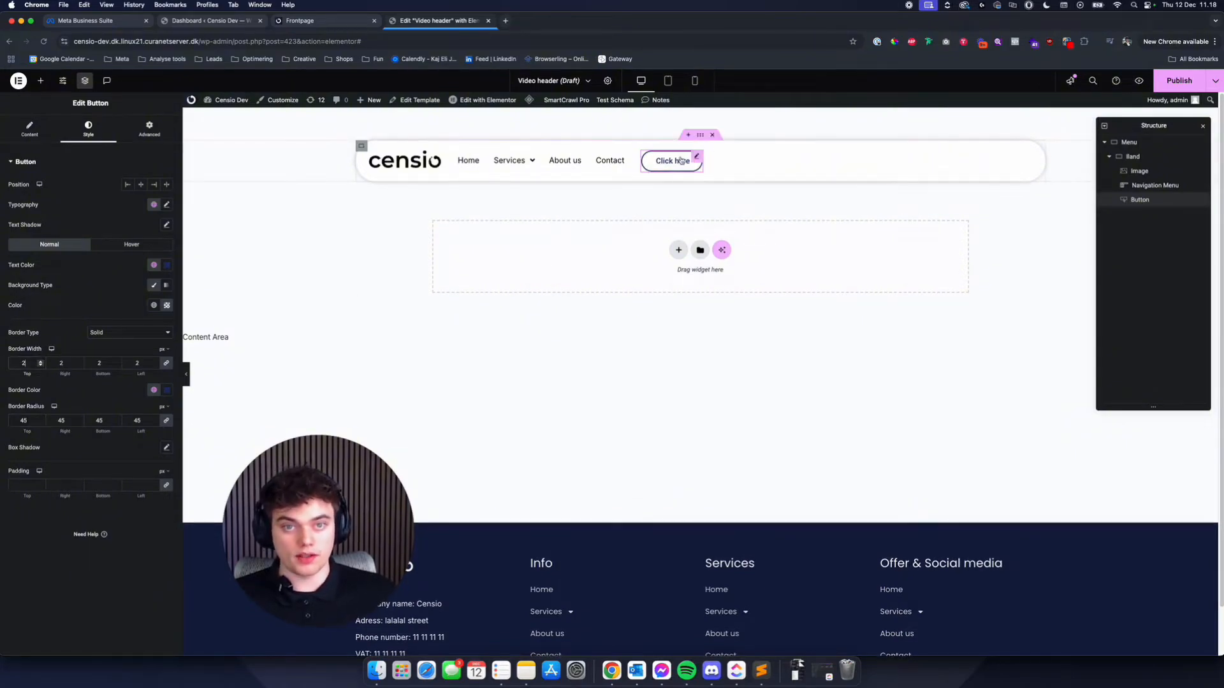
- Change the button's text to "Offer 1"
click(29, 129)
triple_click(122, 207)
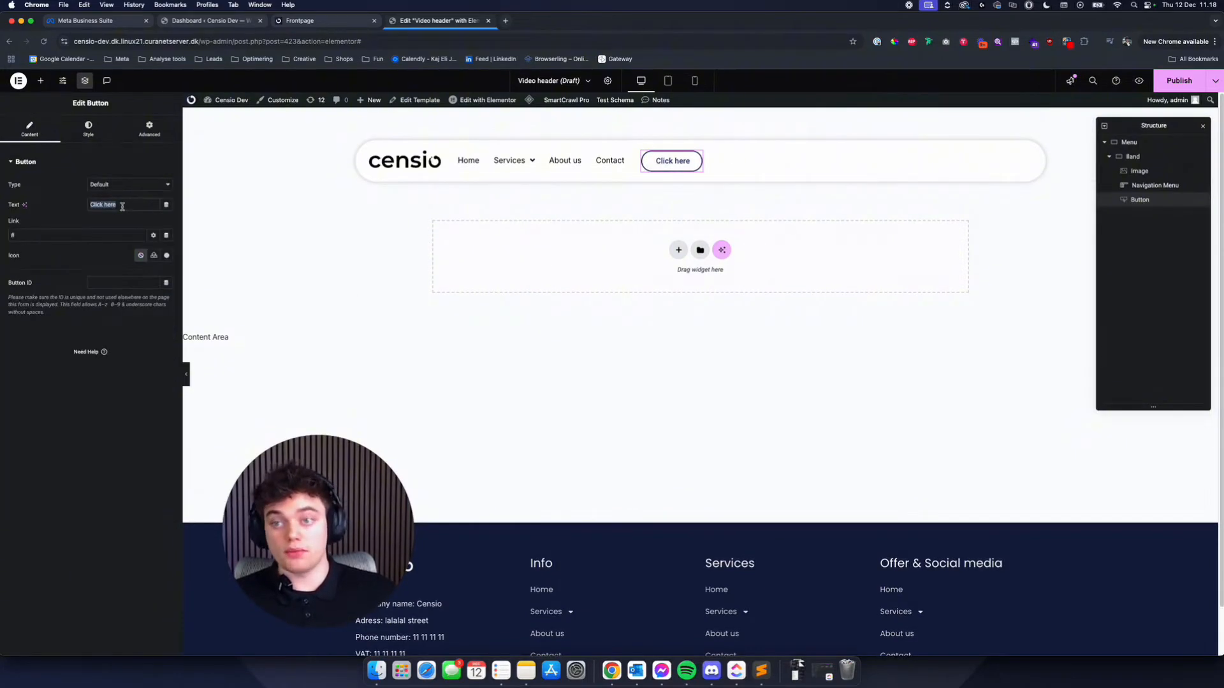
text(Offer)
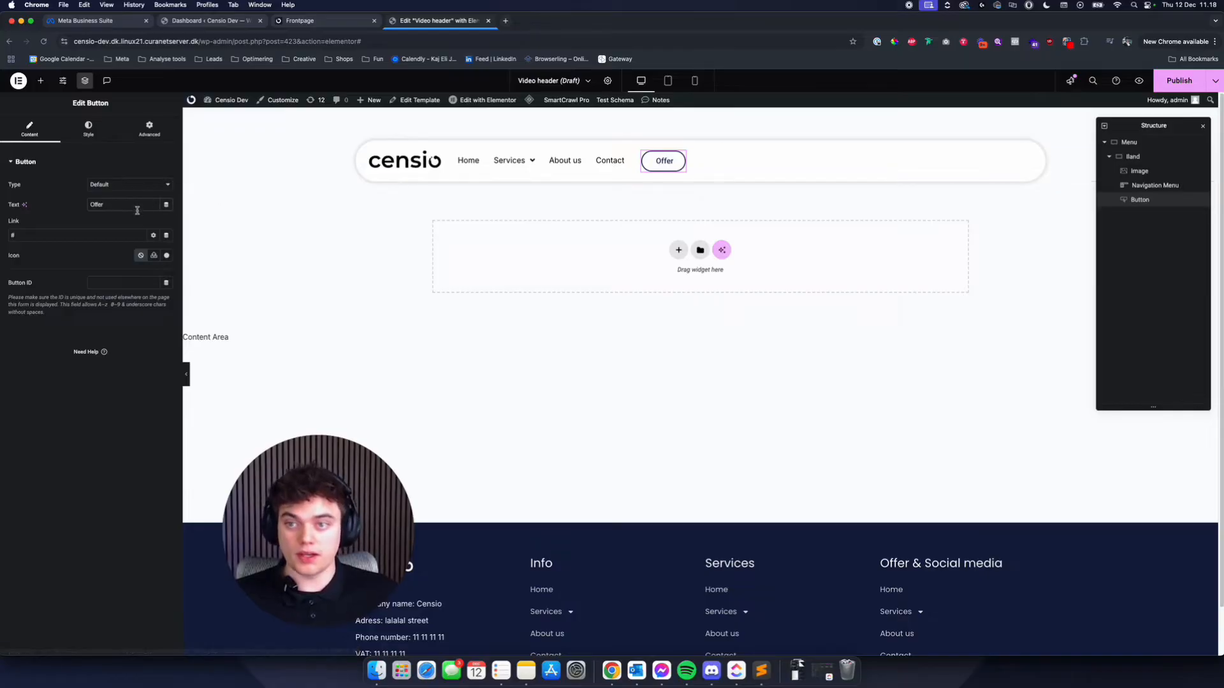
text( 1)
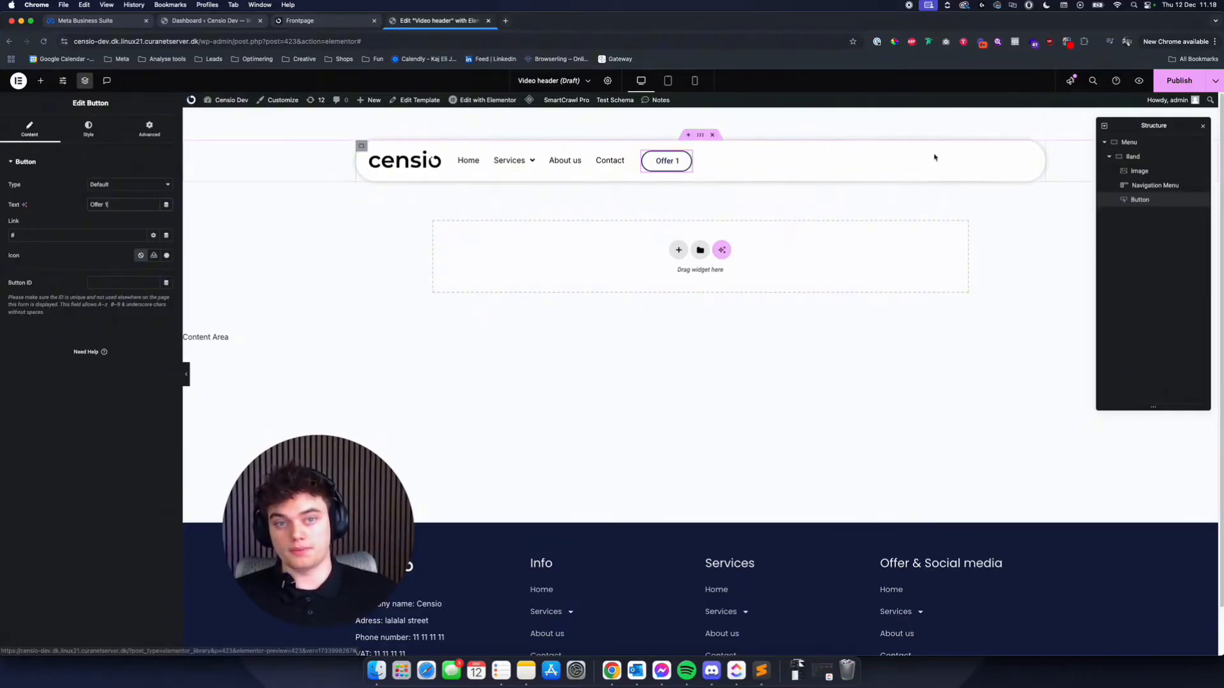
- Set the Offer 1 button's hover background colour to the global Blue and its hover text colour to the global White
click(1132, 156)
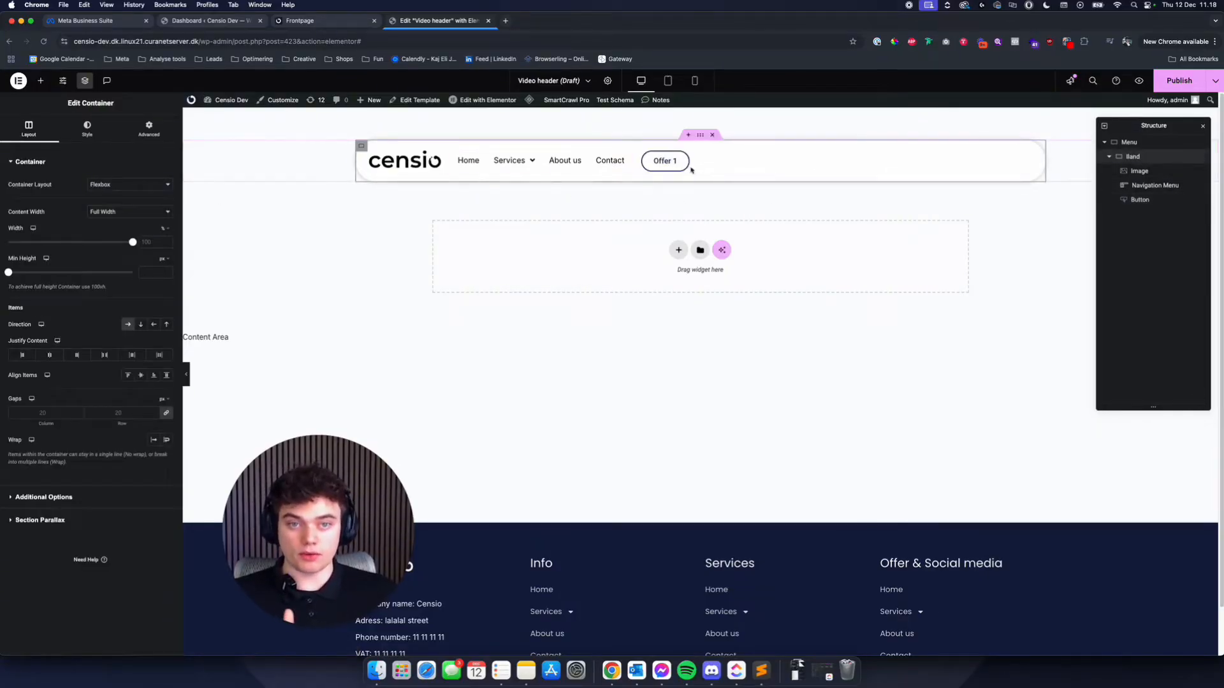
click(684, 160)
click(88, 128)
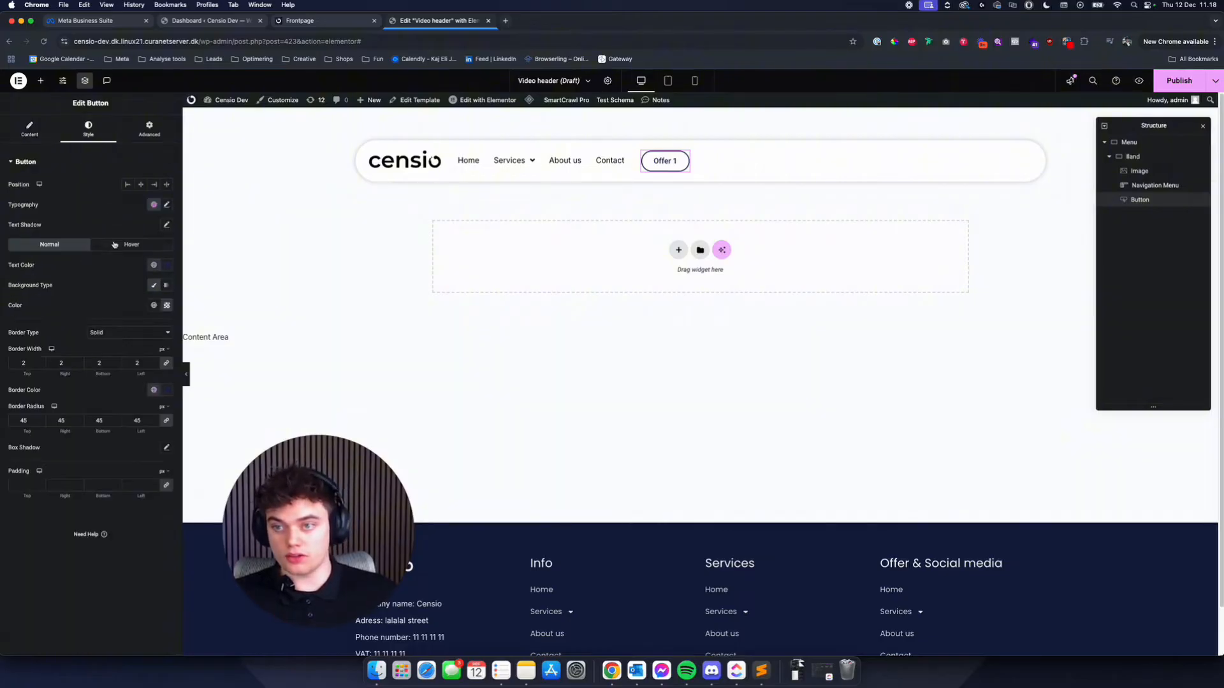
click(118, 246)
click(63, 246)
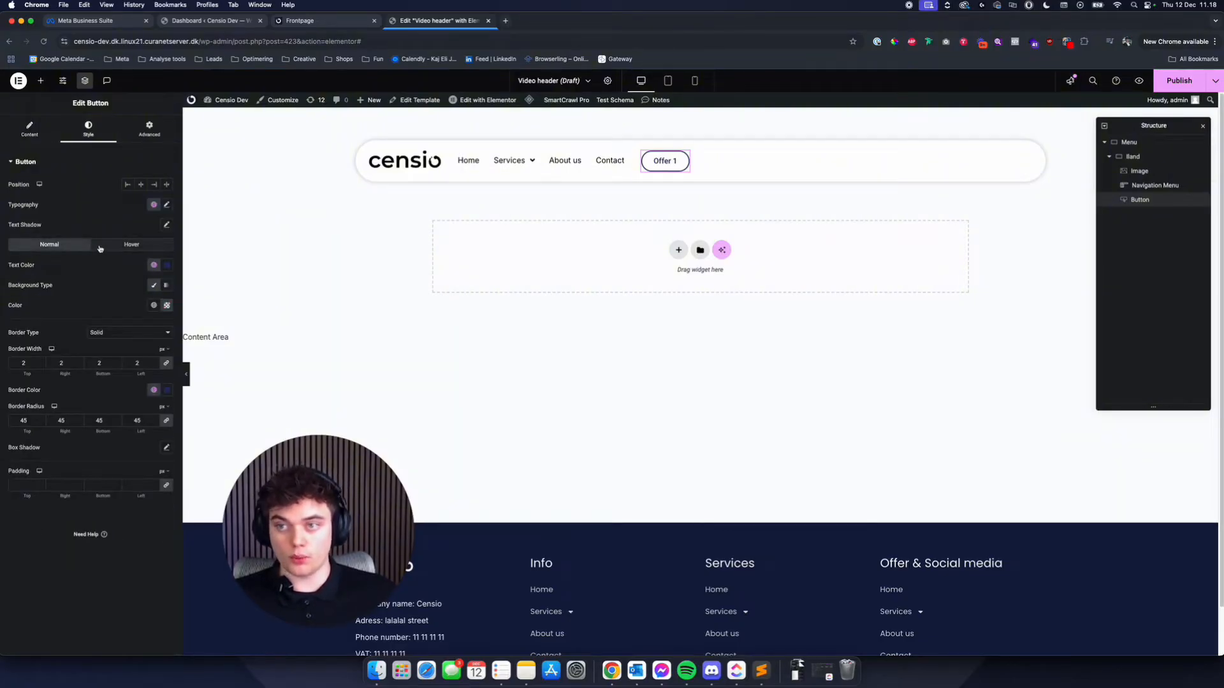
click(100, 248)
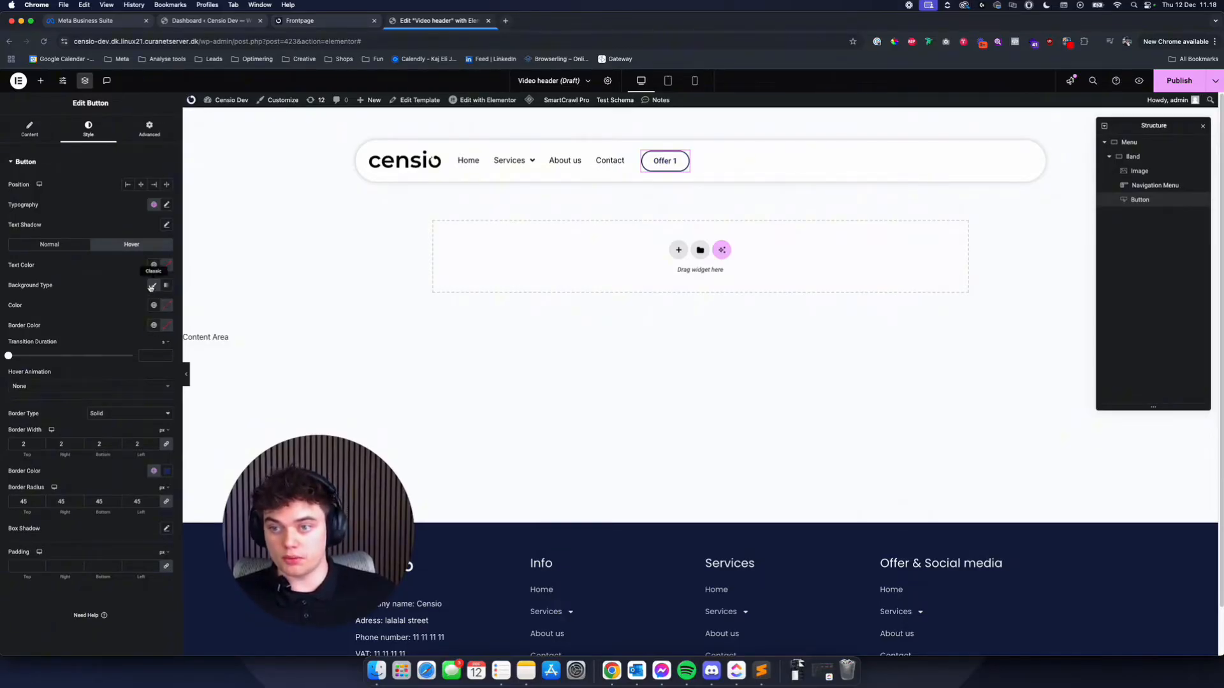
click(153, 306)
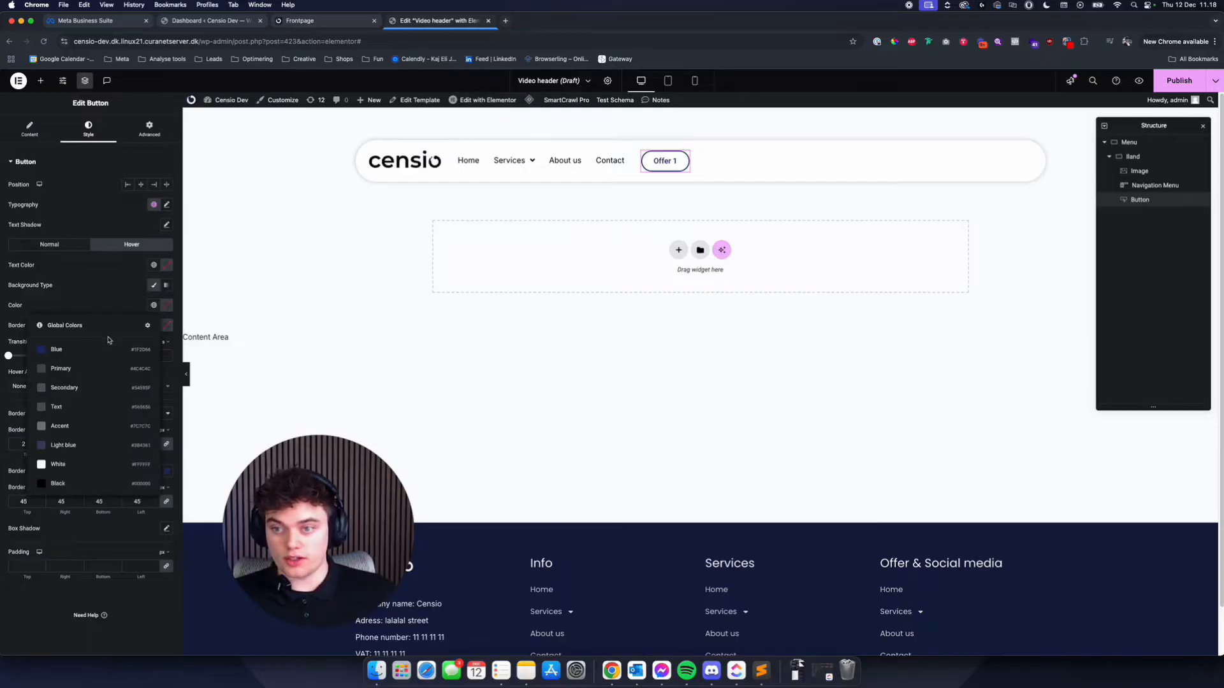
click(102, 349)
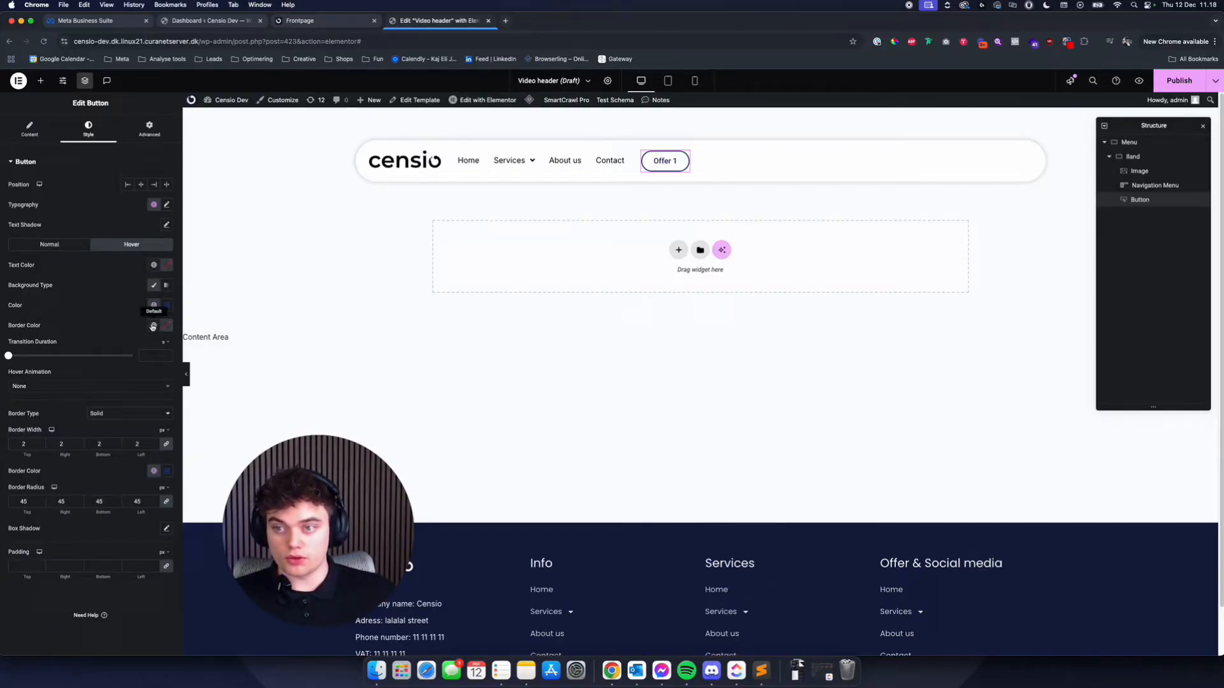
click(154, 265)
click(70, 424)
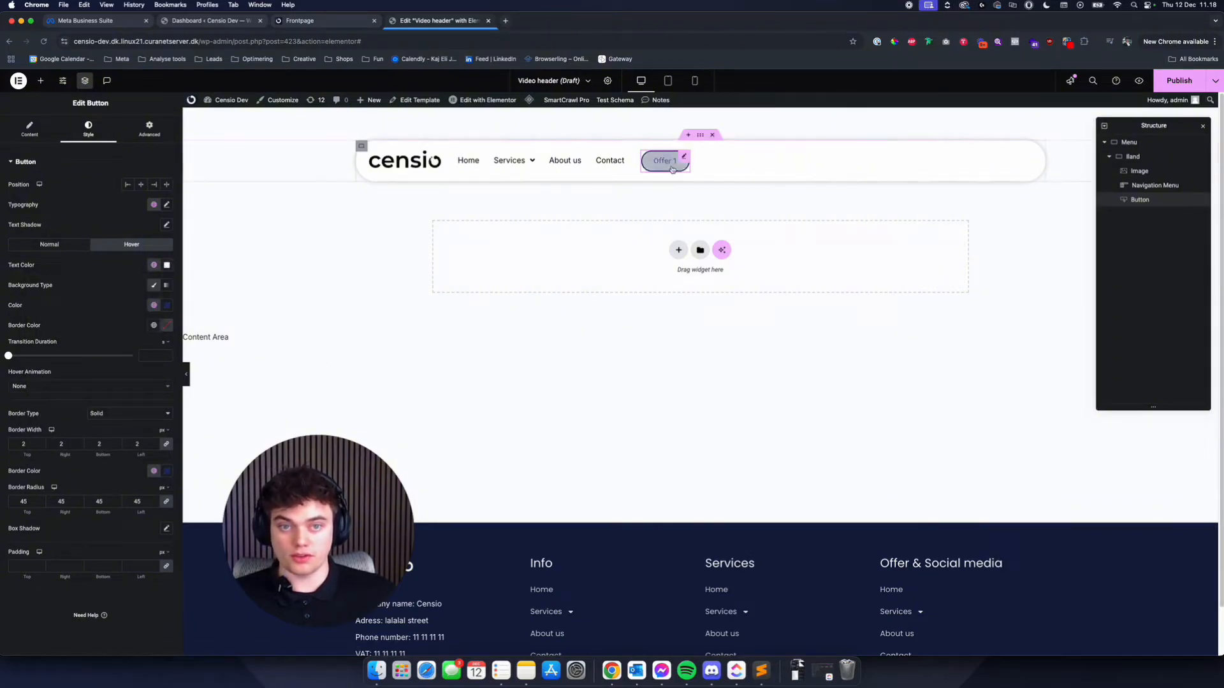
- Open the link options of the Offer 1 button
click(33, 128)
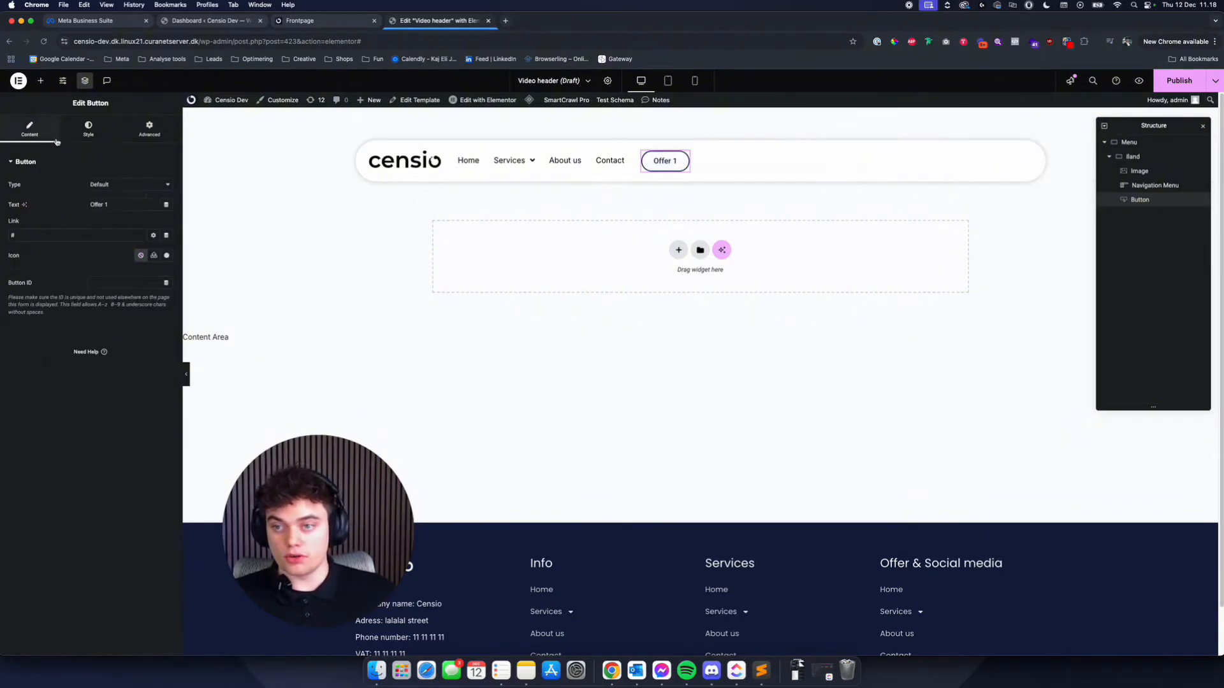
click(153, 236)
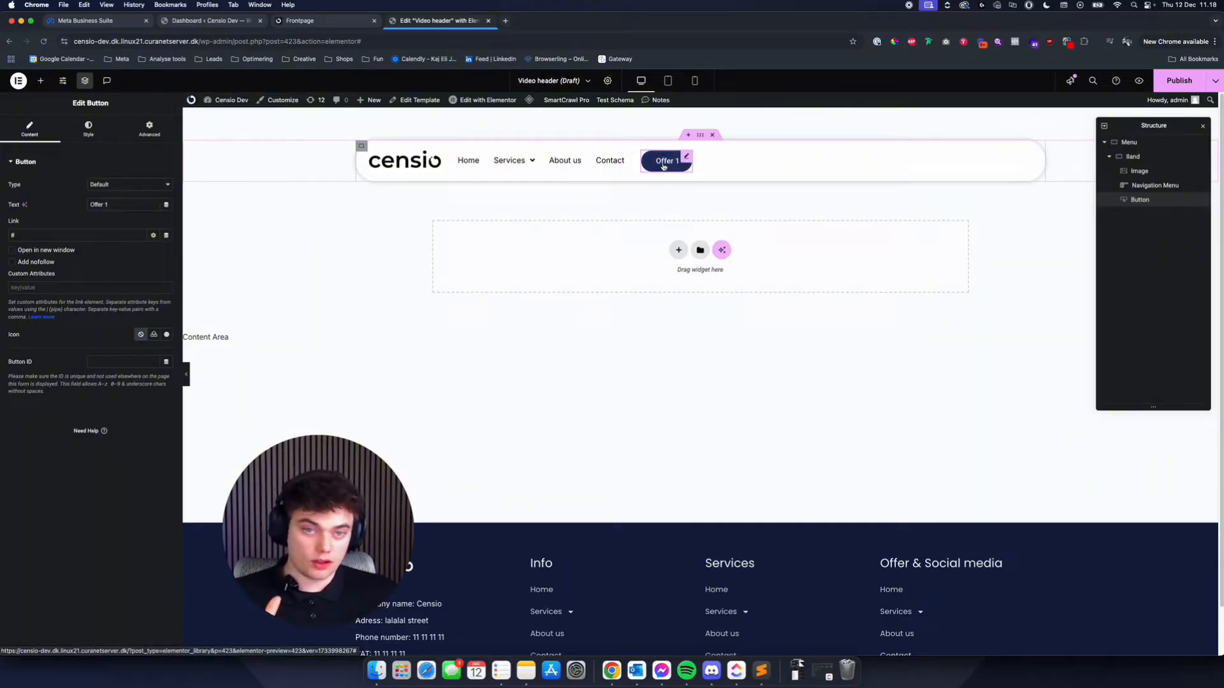
- Give the logo image in the menu band a custom layout width of 20%
click(386, 164)
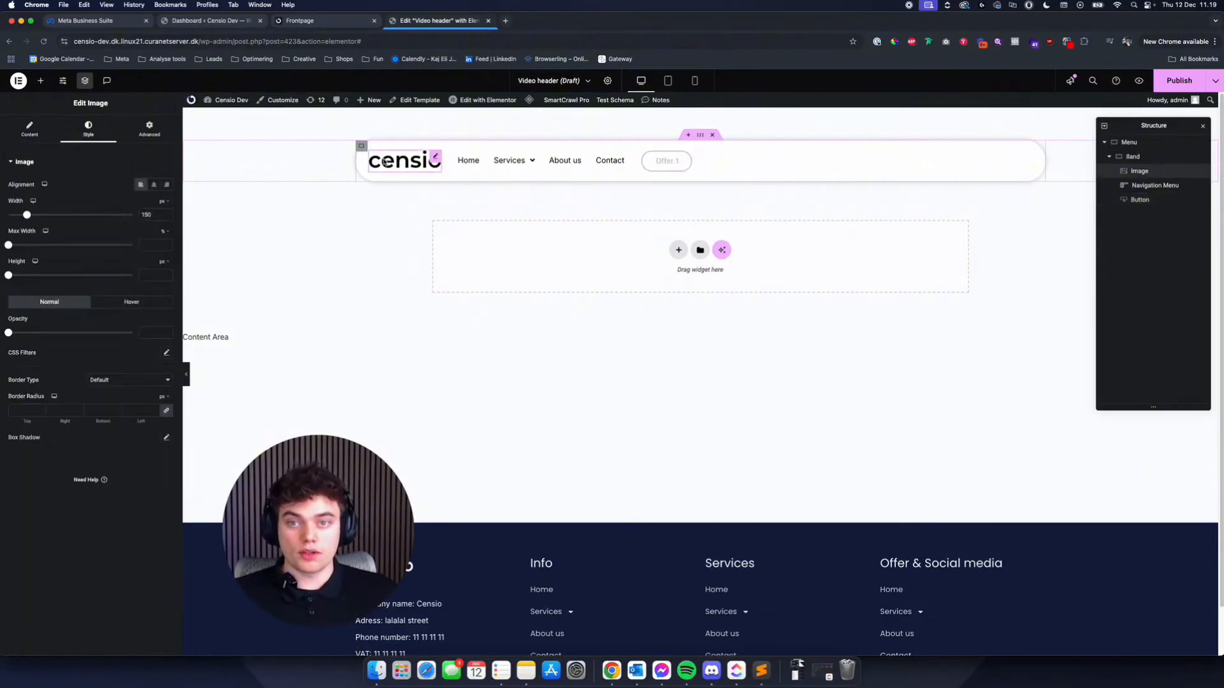
click(149, 128)
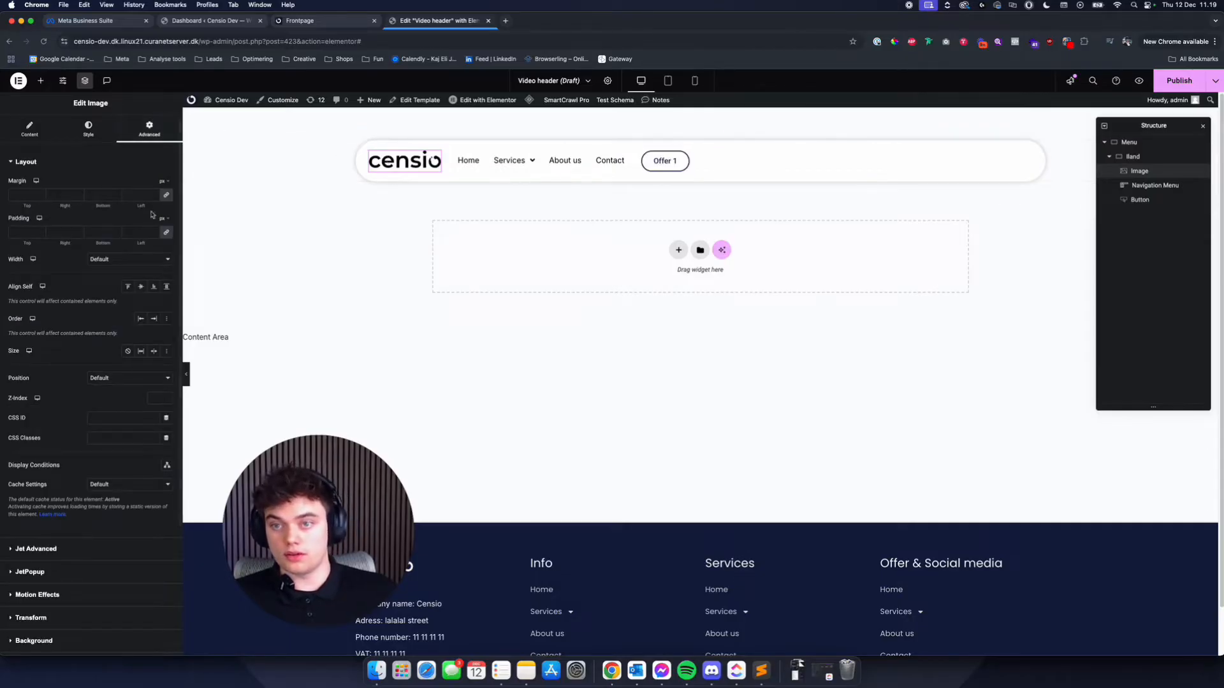
click(152, 261)
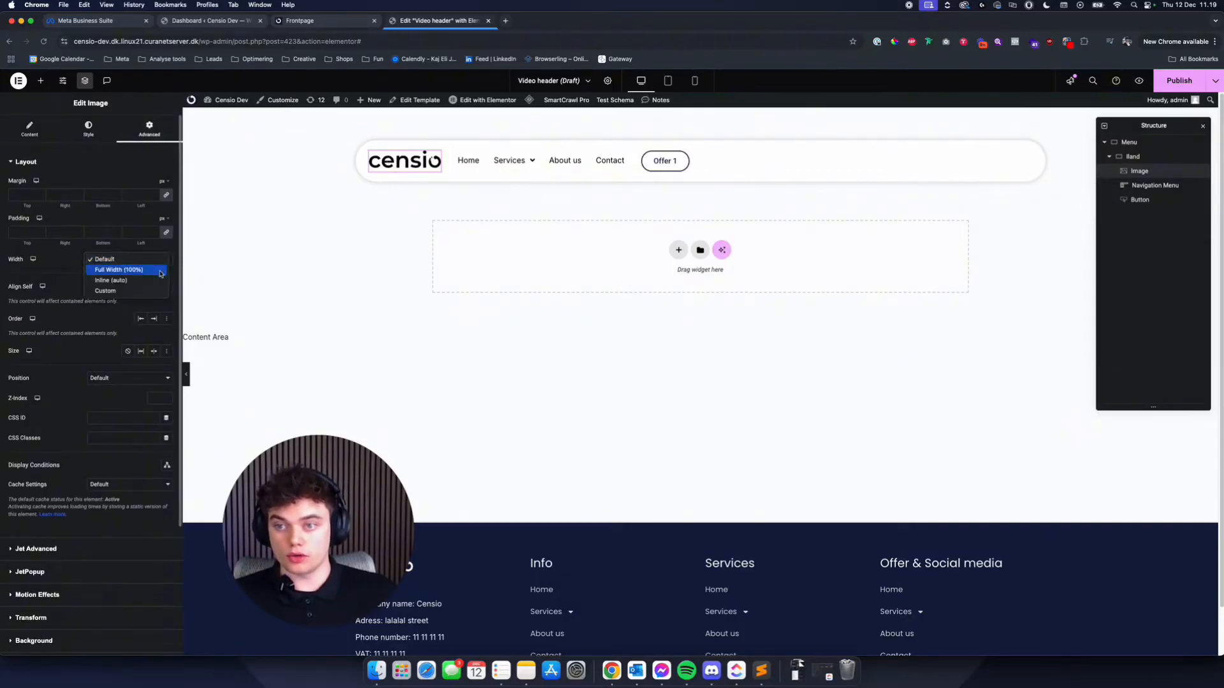
click(155, 291)
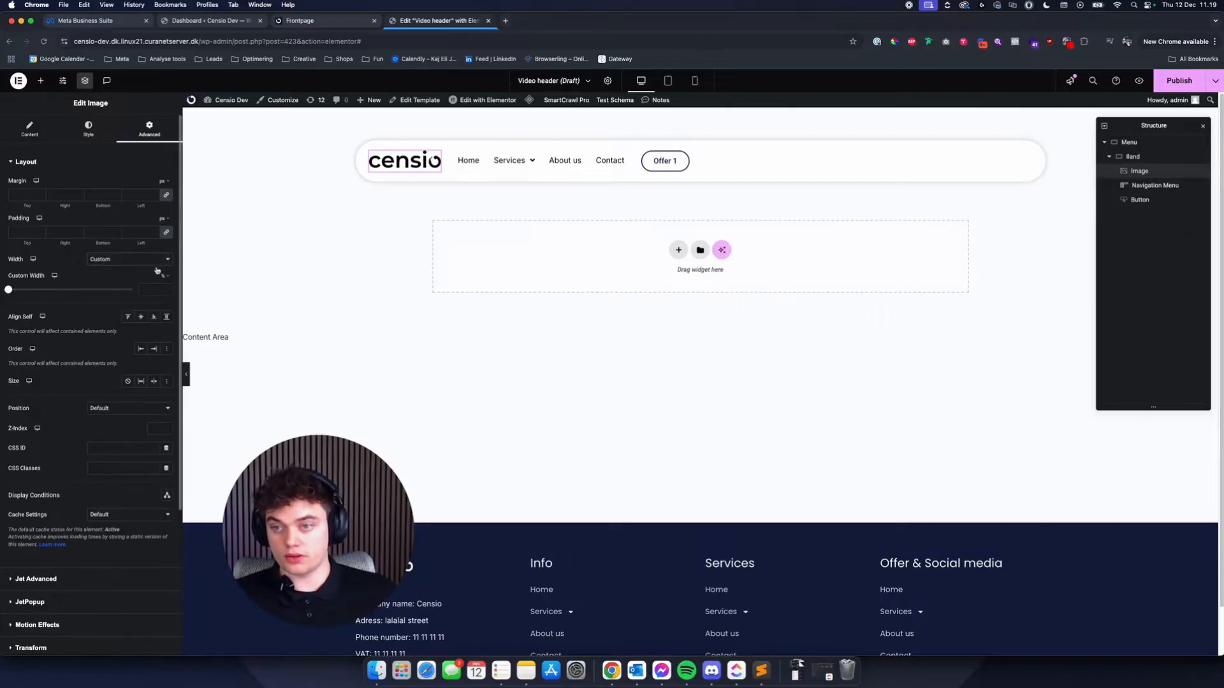
click(157, 290)
text(20)
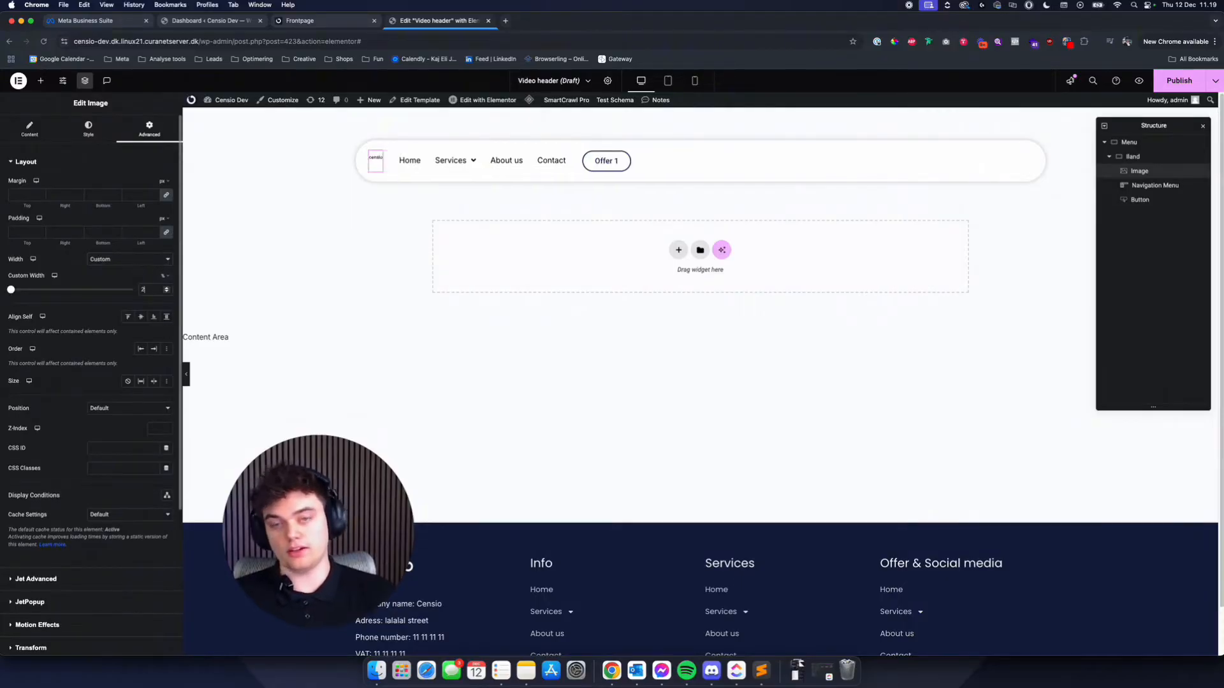
key(BackSpace)
key(BackSpace)
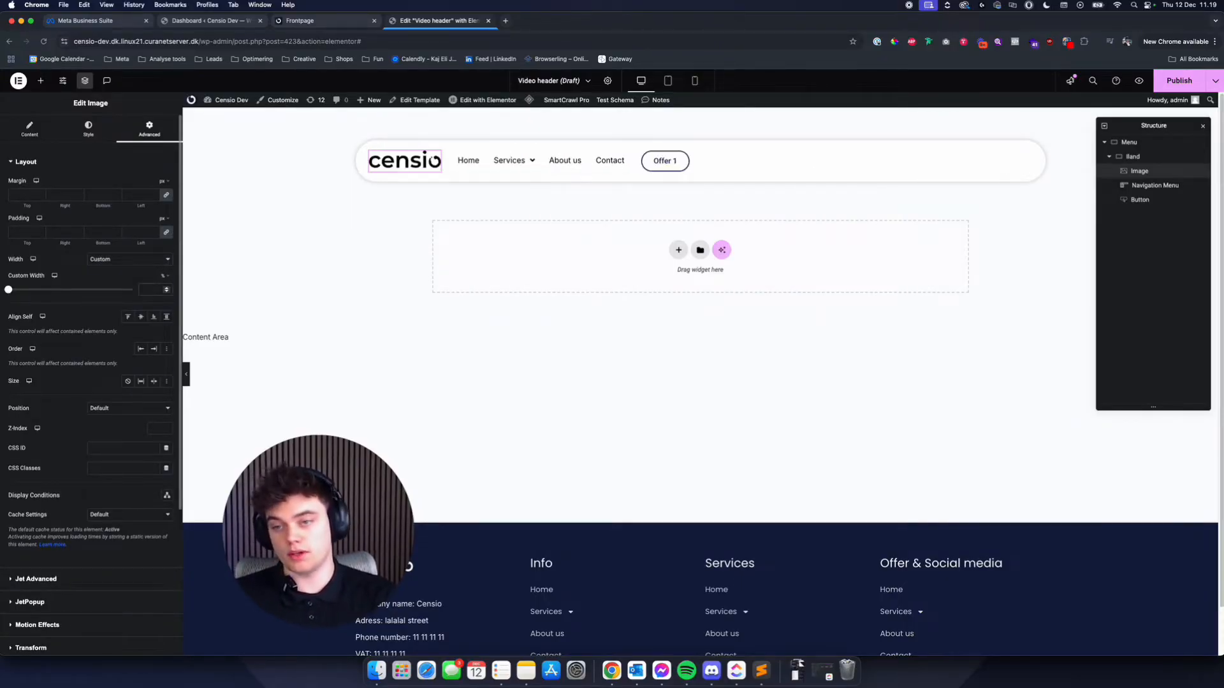
text(20)
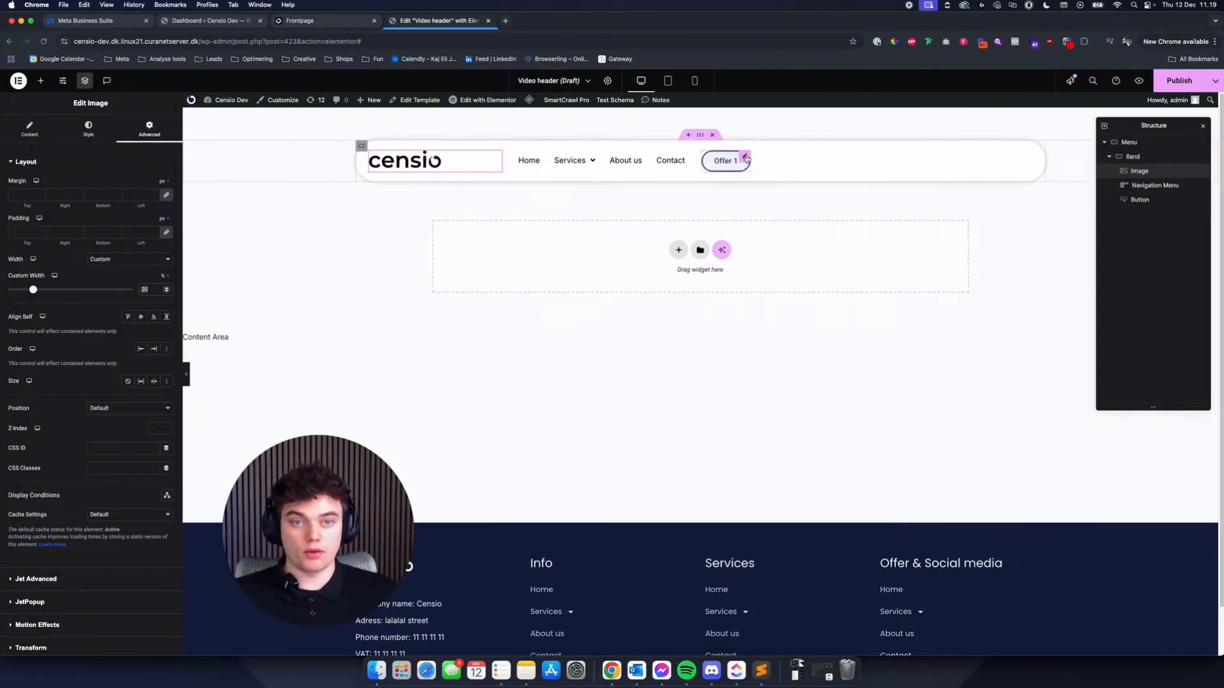
- Give the Offer 1 button a custom layout width of 20%
click(744, 159)
click(115, 260)
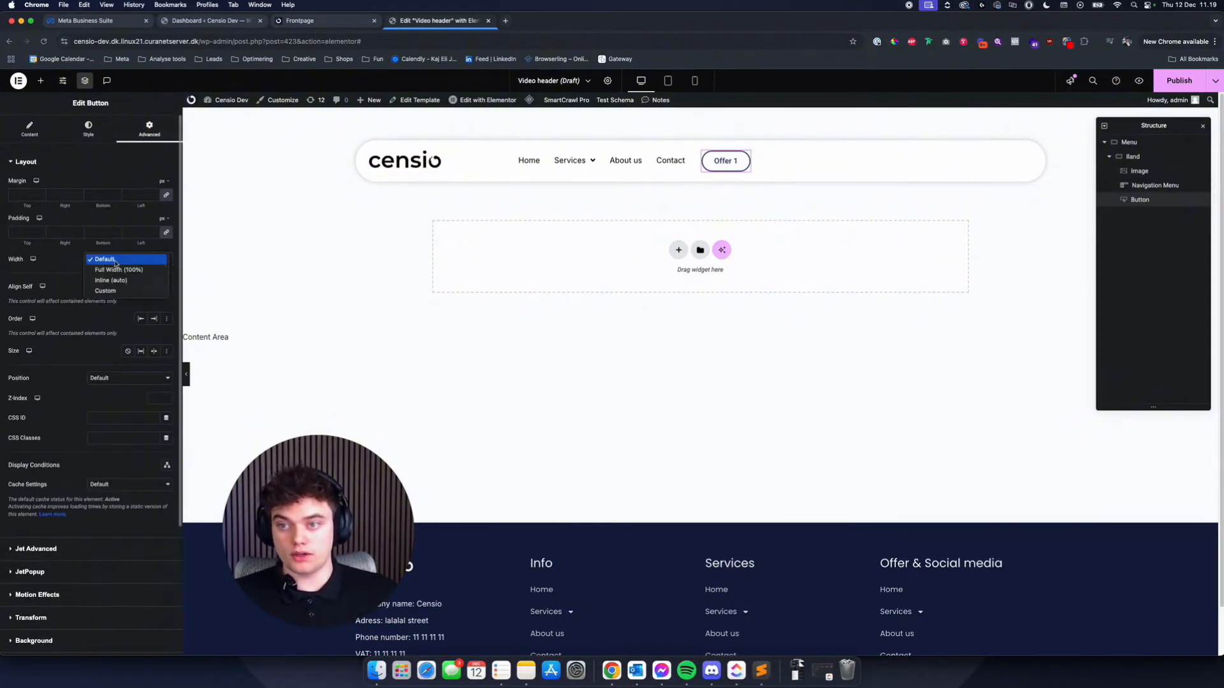
click(107, 291)
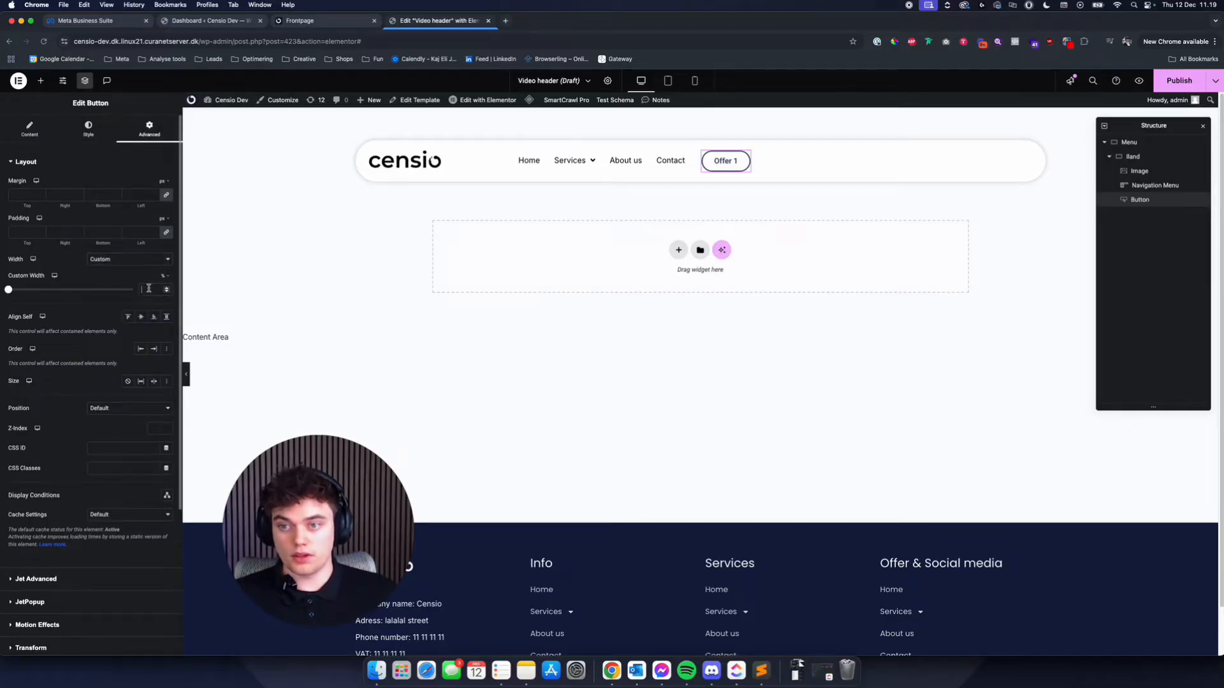
click(149, 288)
text(20)
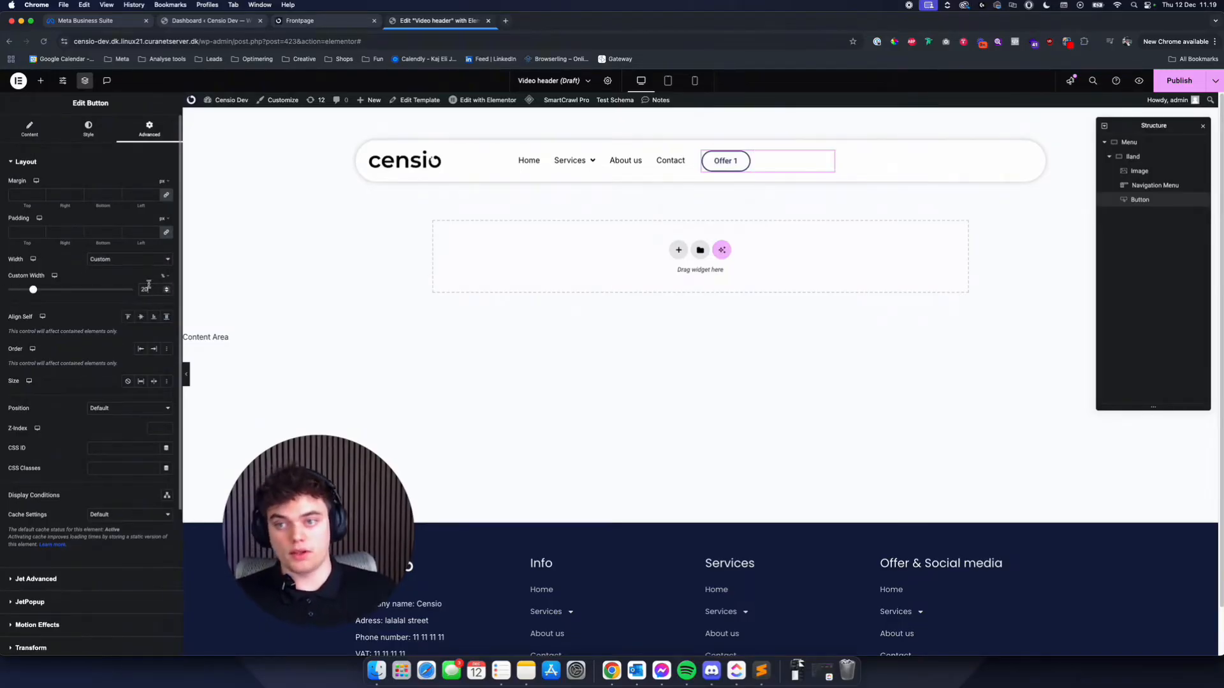
- Set the Offer 1 button's position to right-aligned within its own area
click(32, 131)
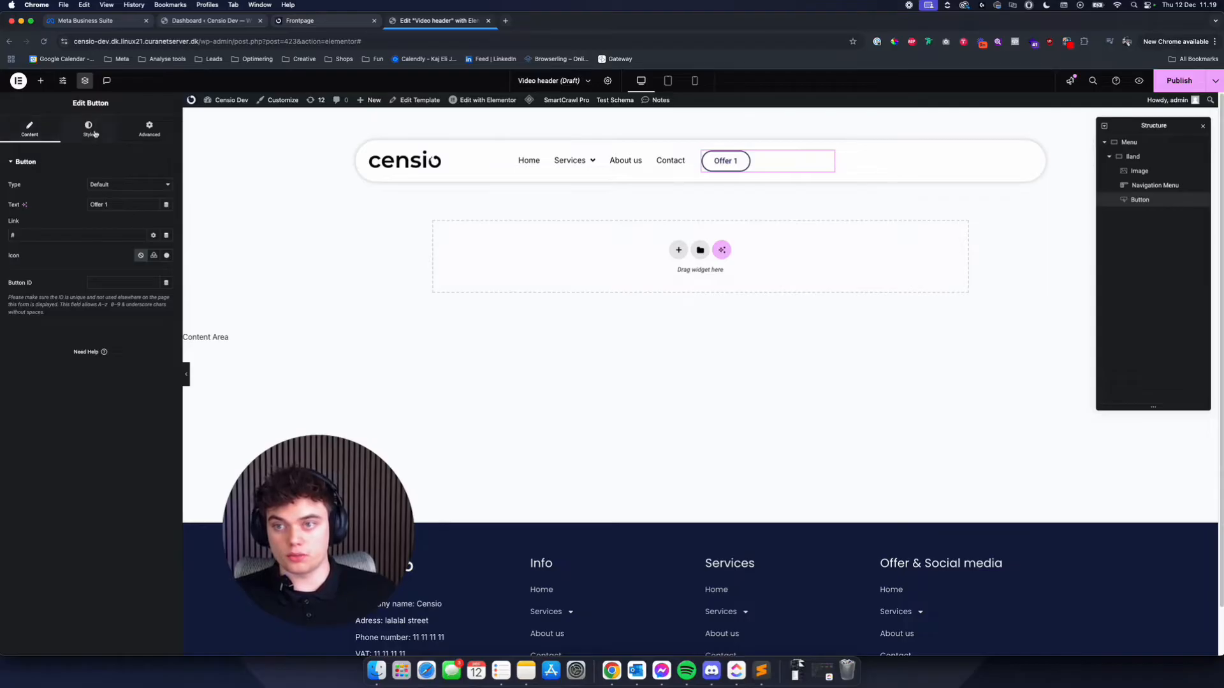
click(93, 131)
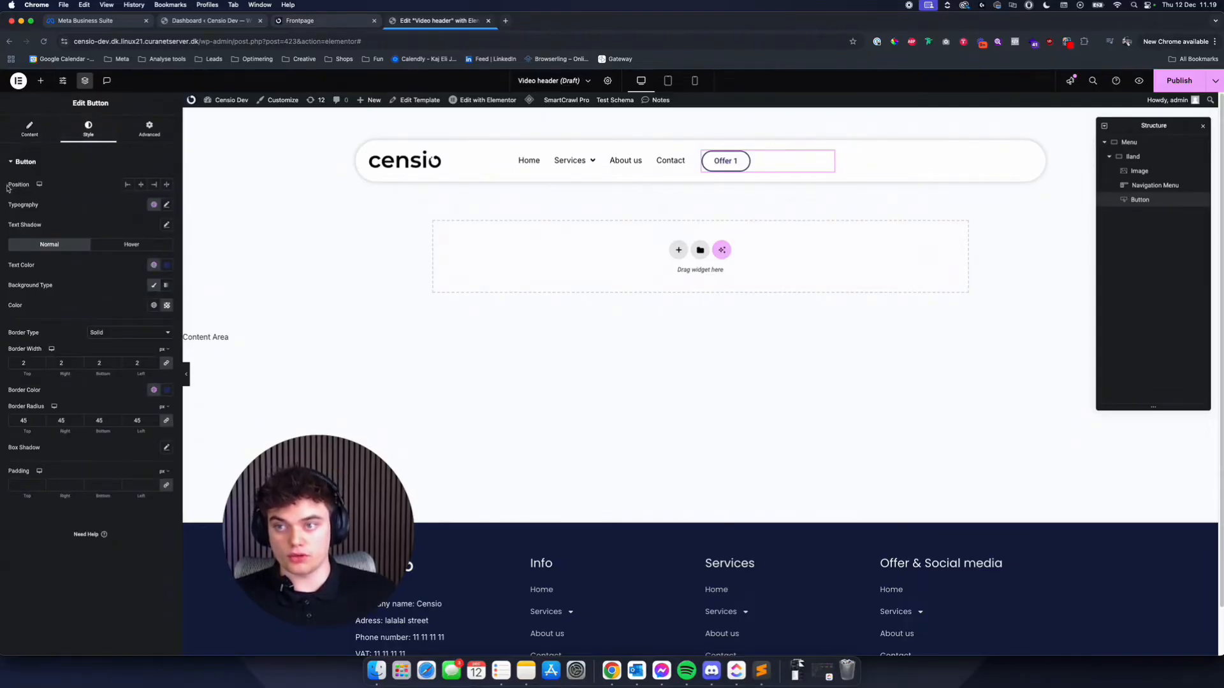
click(154, 185)
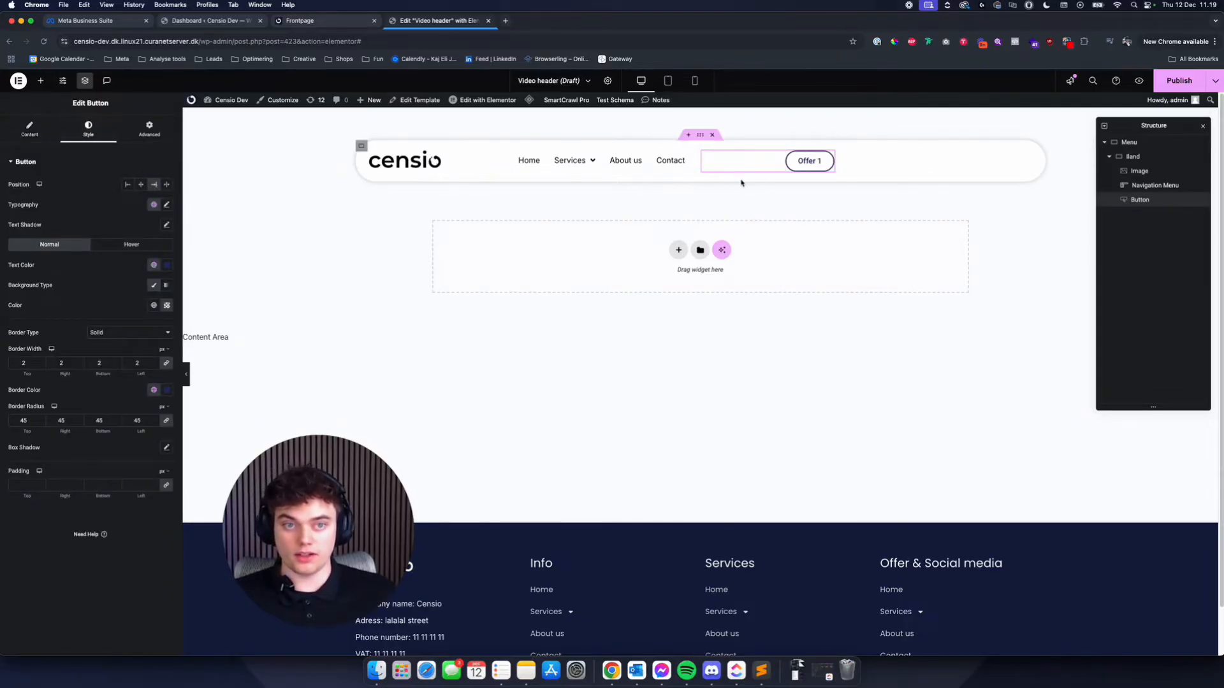
- Give the navigation menu a custom layout width of 60%
click(674, 167)
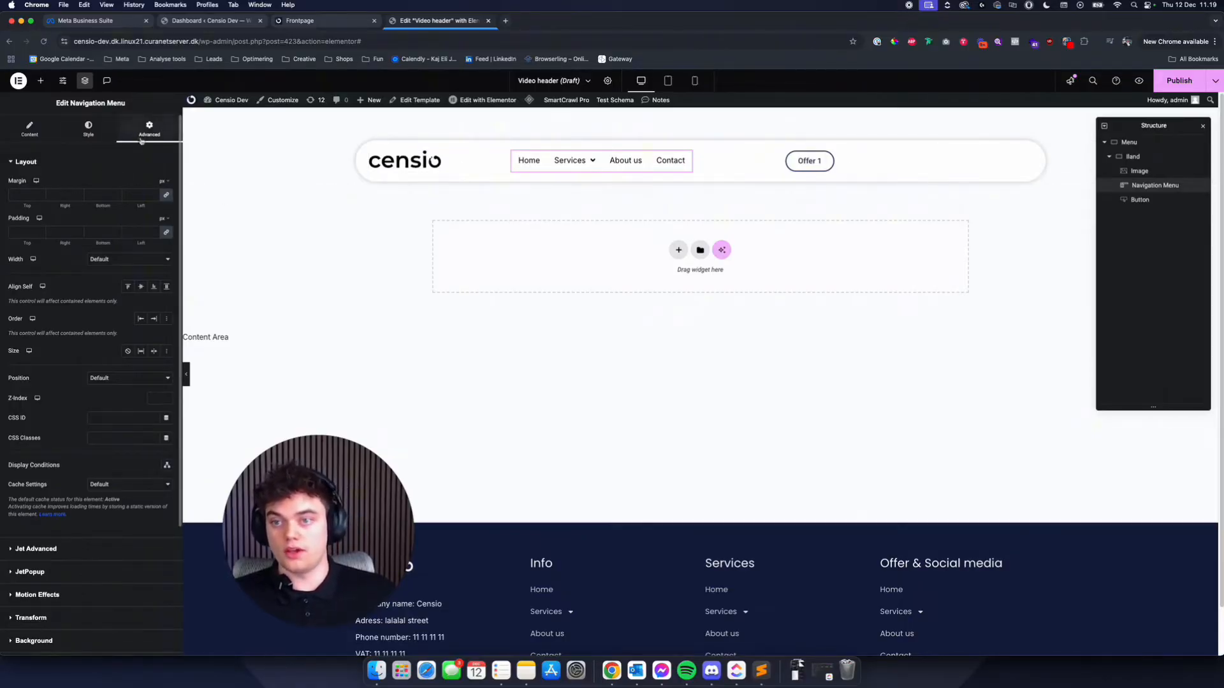
click(131, 259)
click(134, 291)
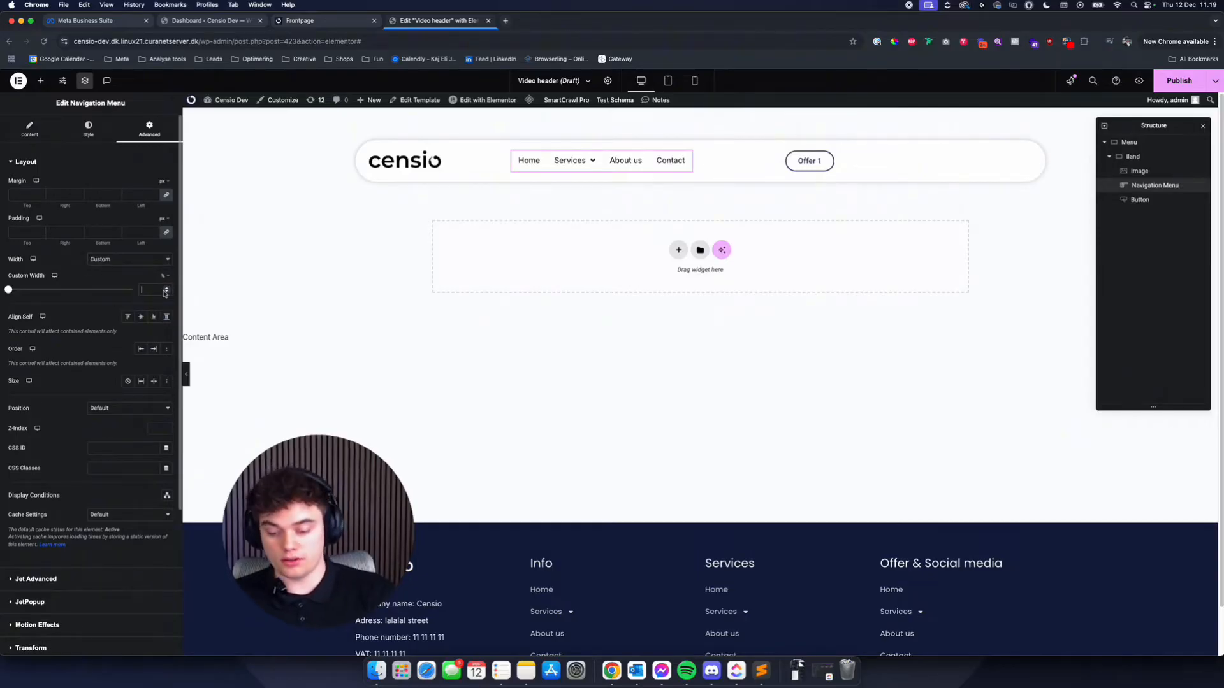
text(60)
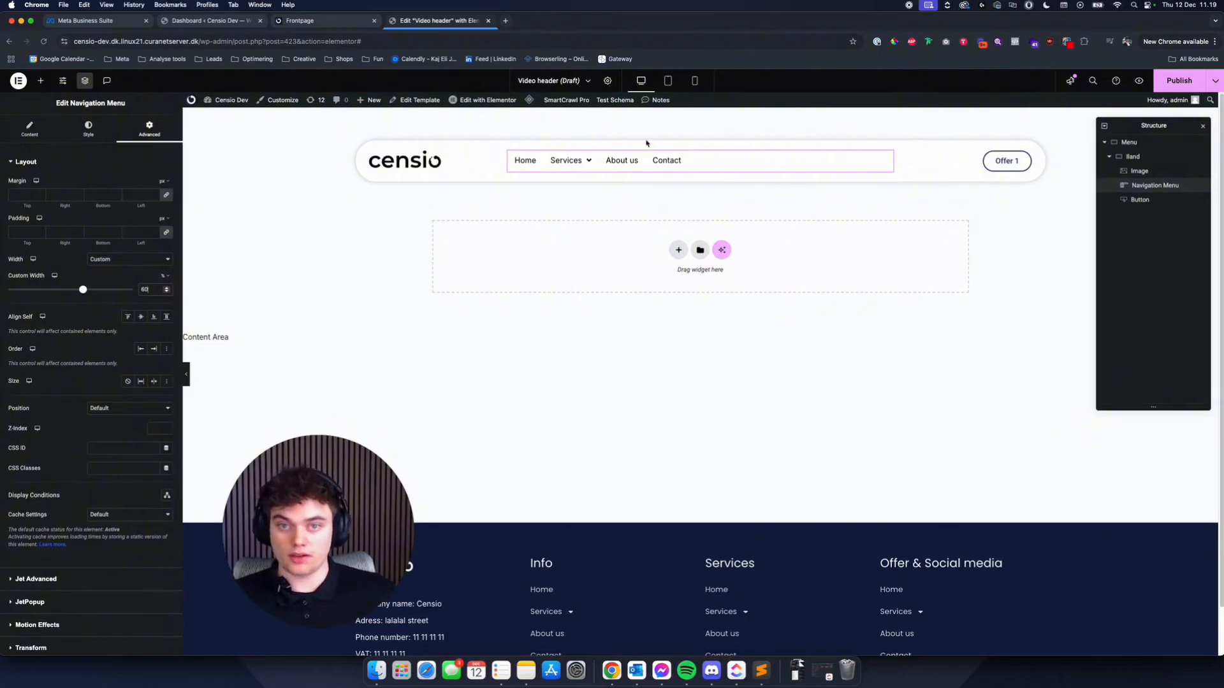
- Set the navigation menu's item alignment to Center
click(89, 129)
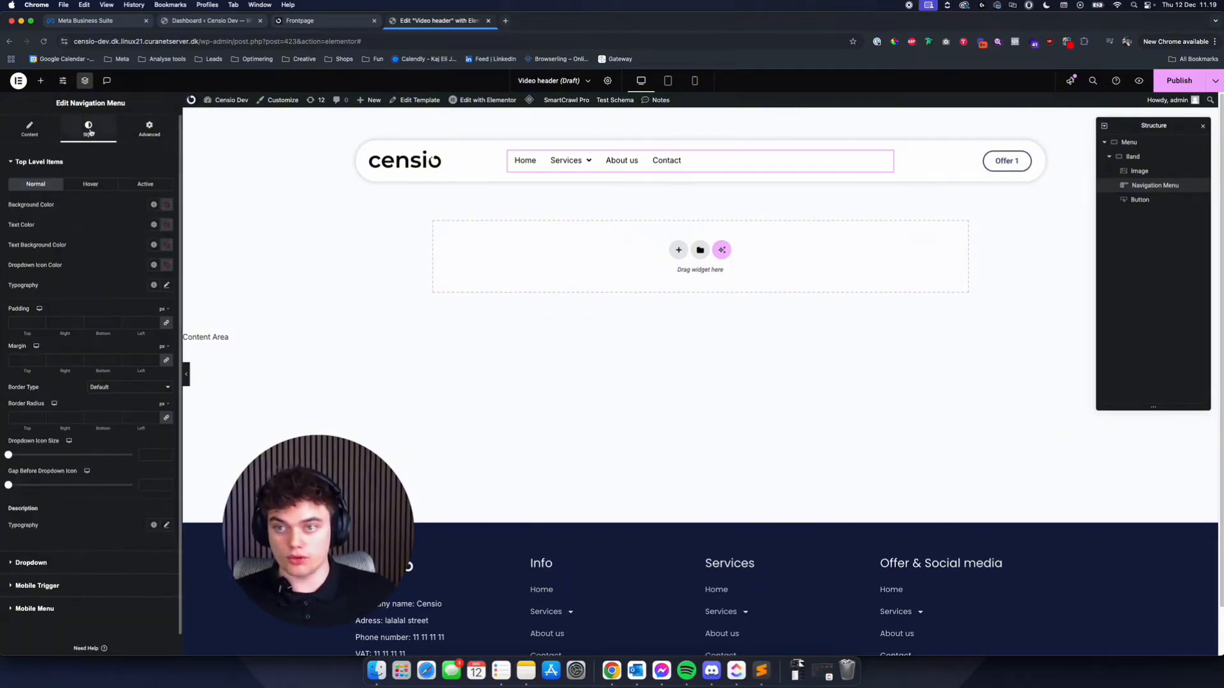
click(46, 133)
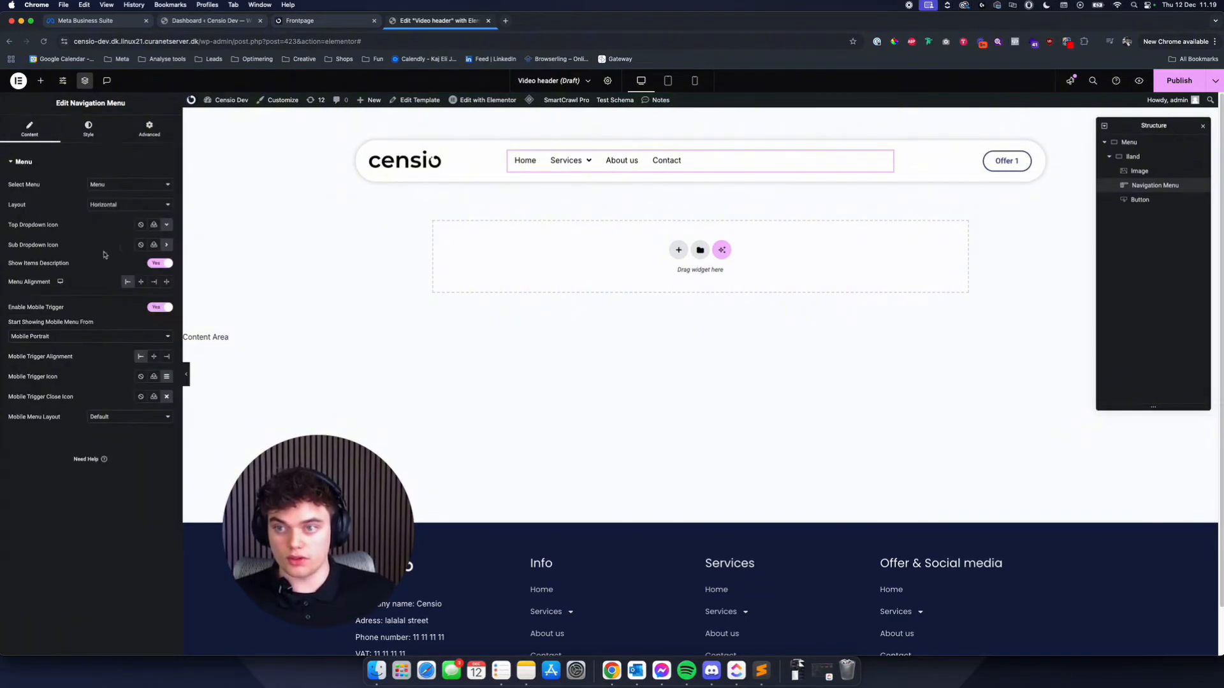
click(141, 281)
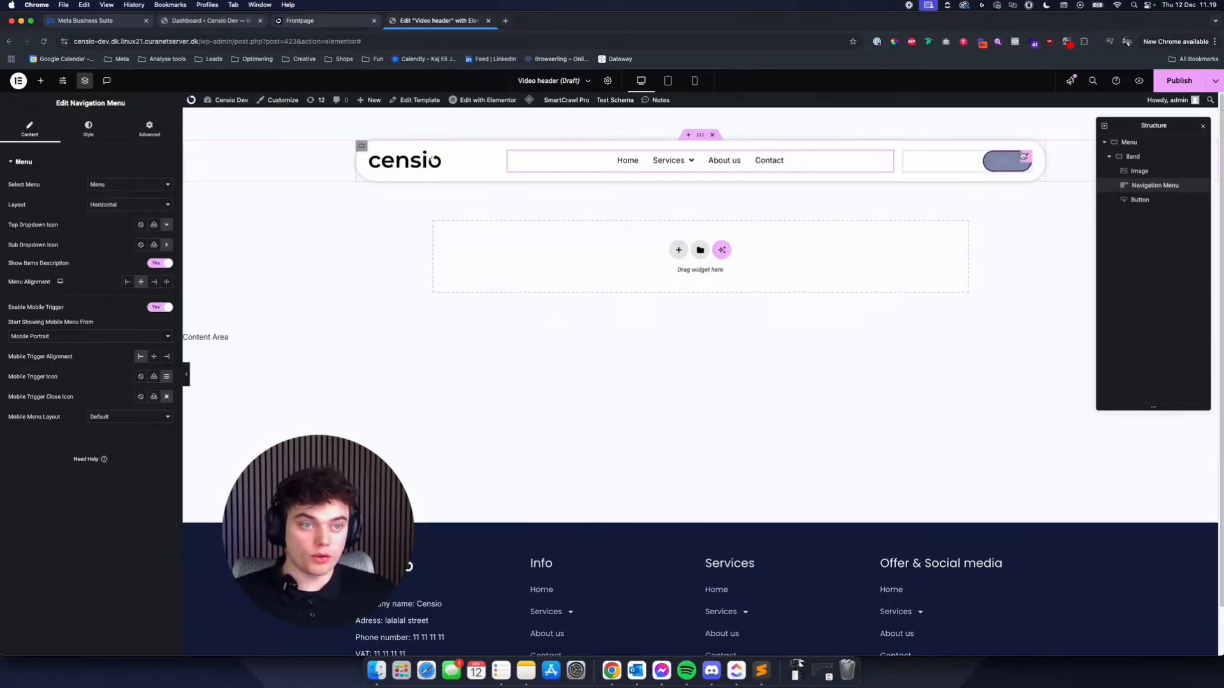
- Add a box shadow to the navigation menu's dropdown container and lower the opacity of the shadow colour
mouse_move(692, 164)
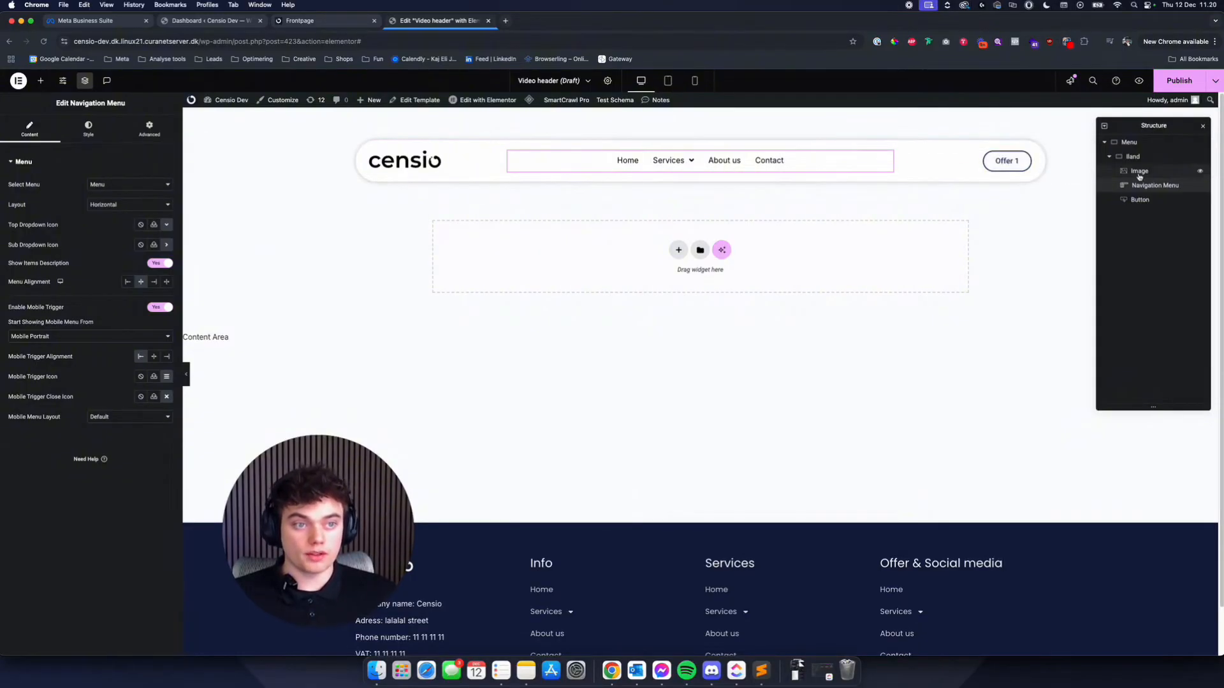
click(87, 131)
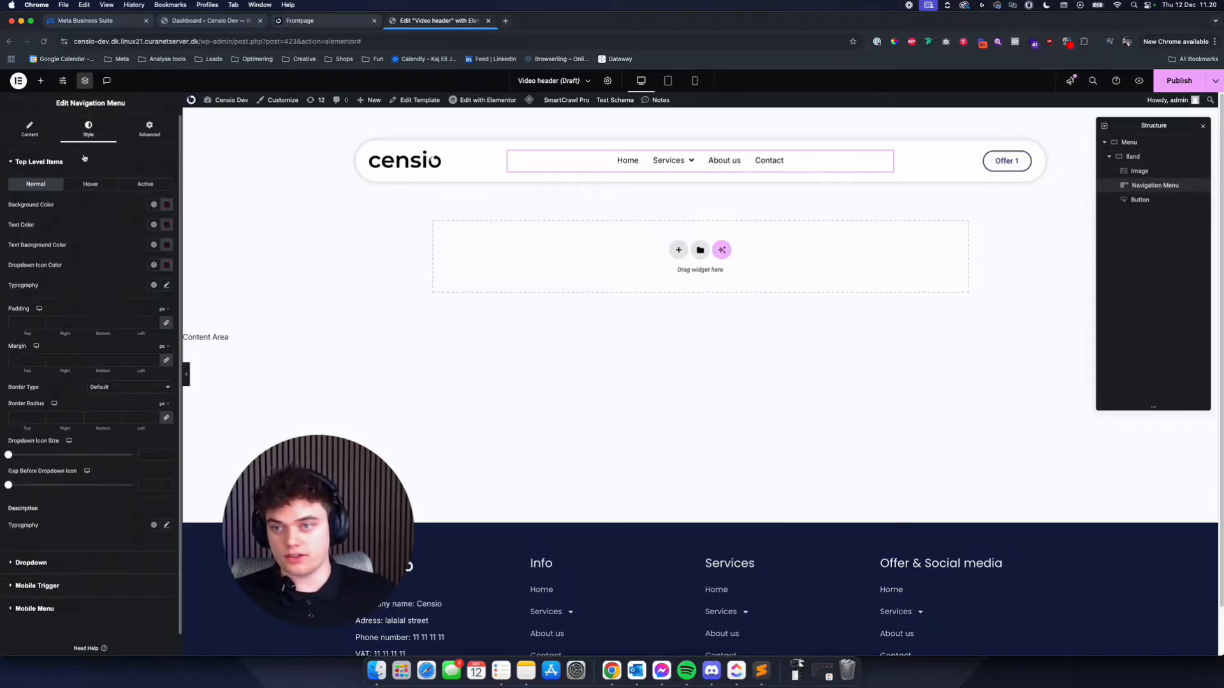
click(45, 560)
scroll(89, 456, down, 5)
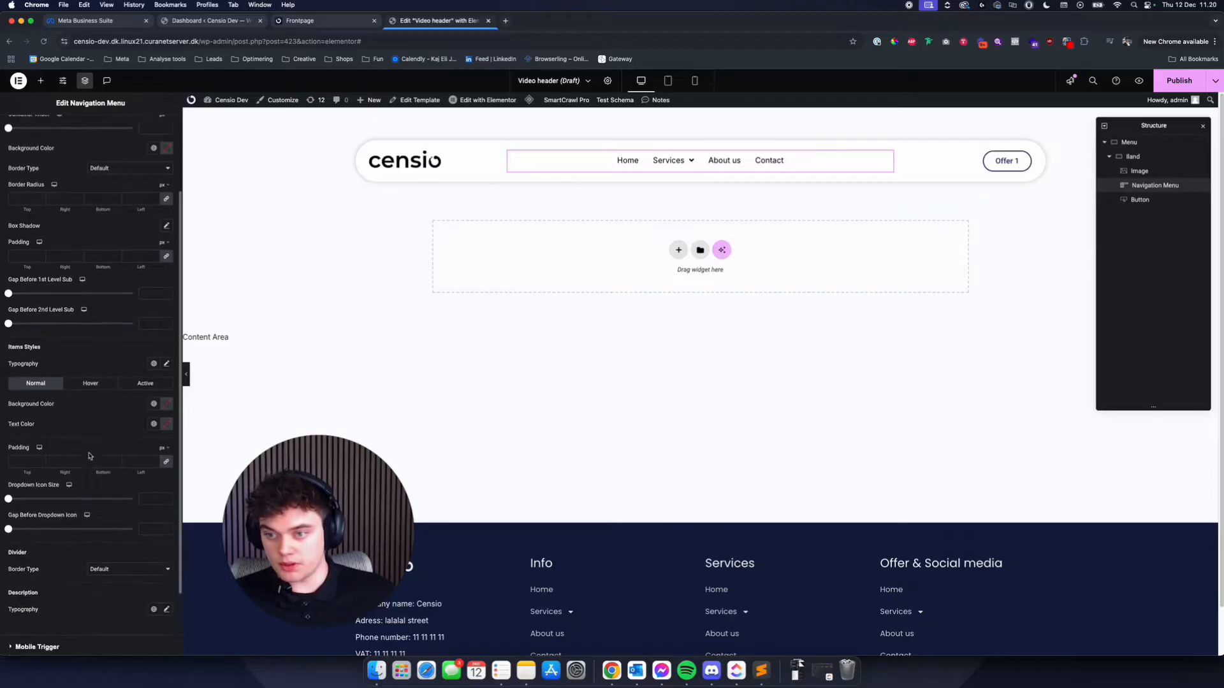
scroll(89, 456, down, 2)
click(162, 539)
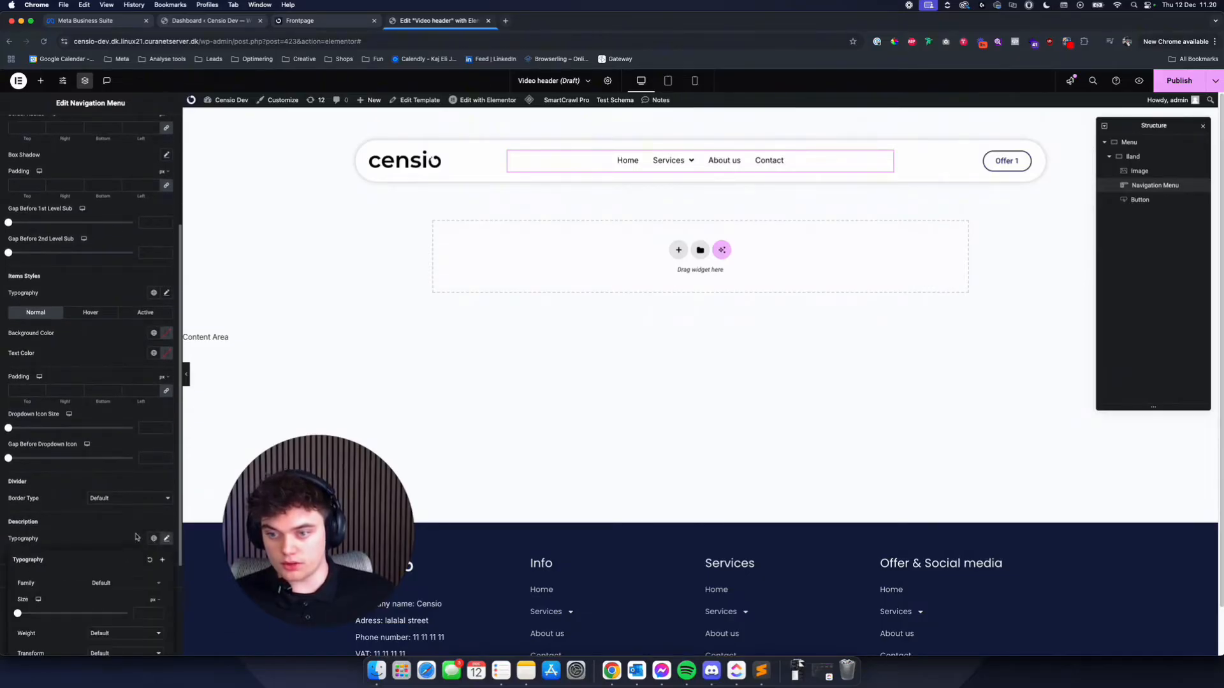
scroll(74, 279, up, 4)
click(164, 275)
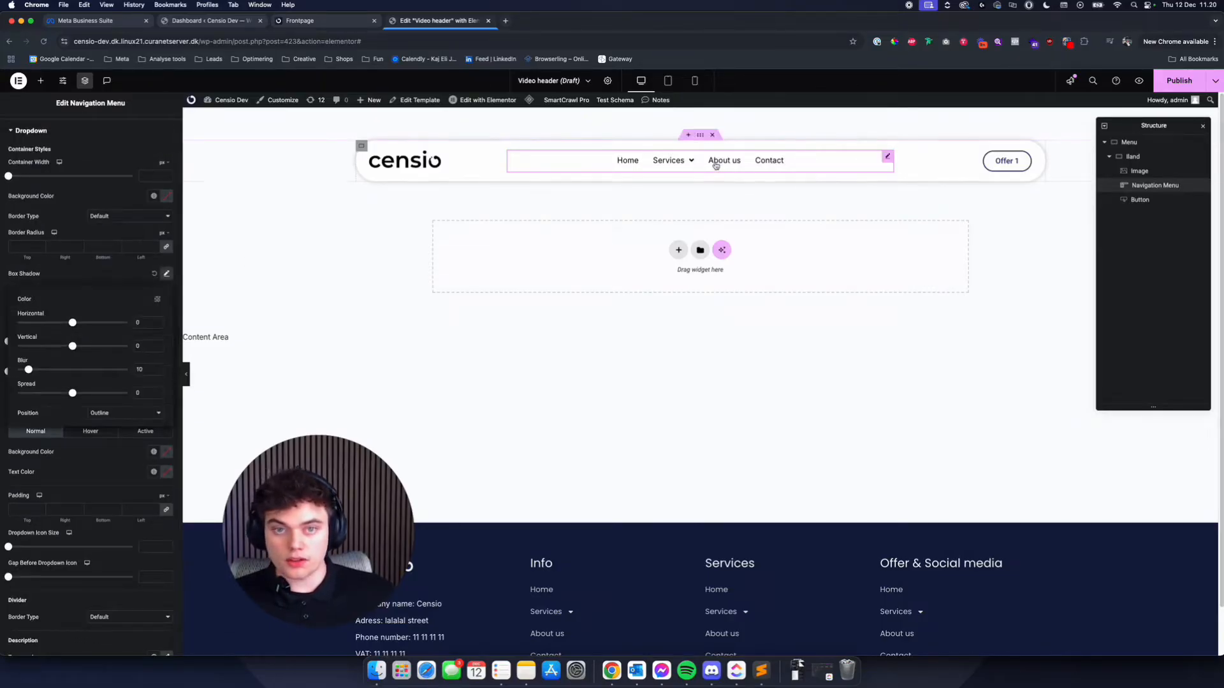
click(166, 273)
click(158, 298)
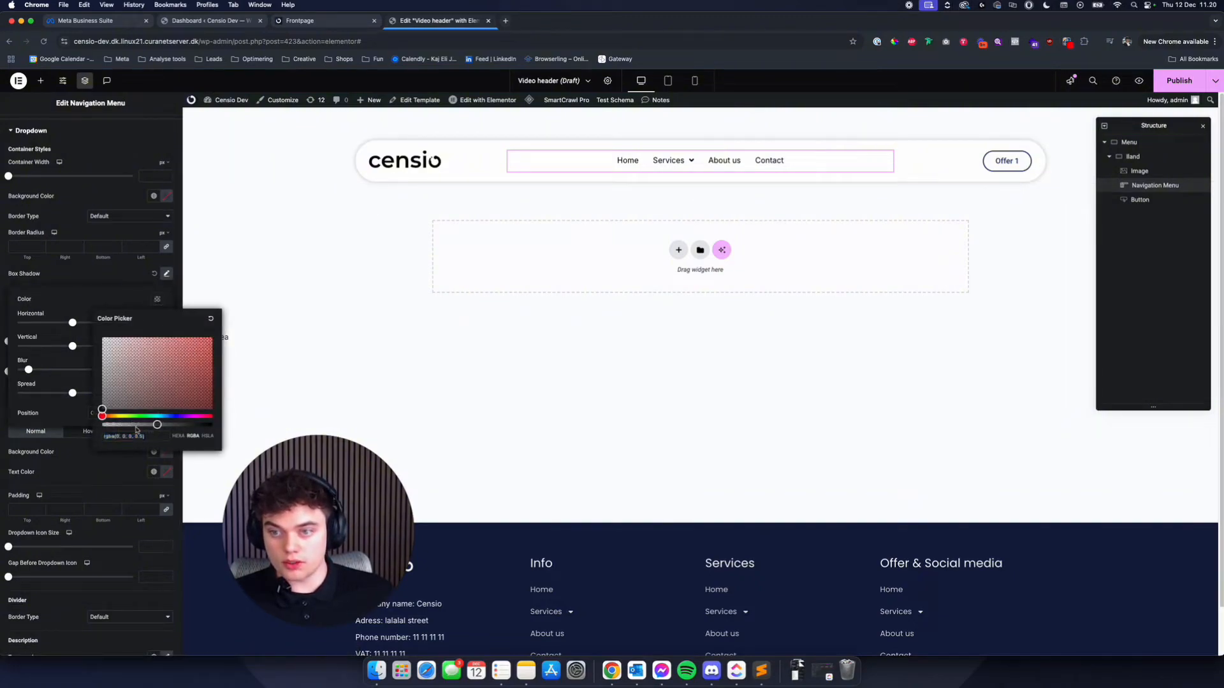
drag(132, 425, 124, 424)
click(97, 276)
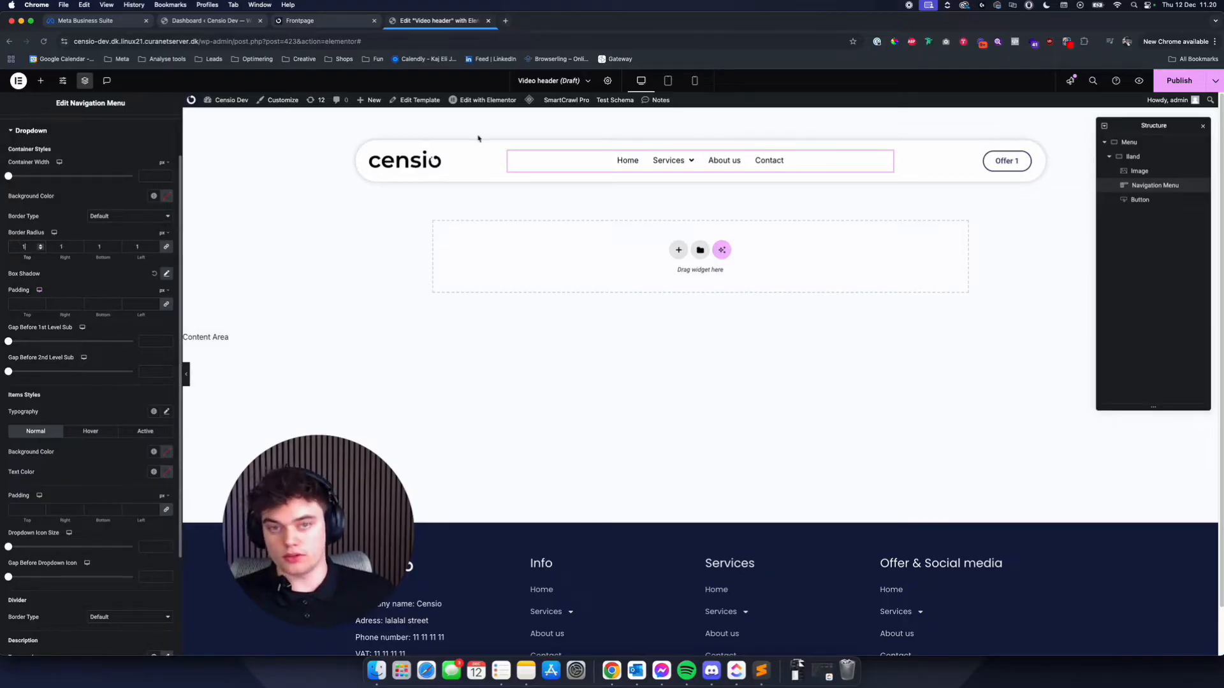
- Set the border radius of the navigation menu's dropdown container to 10 px on all corners and check the Services dropdown
click(678, 161)
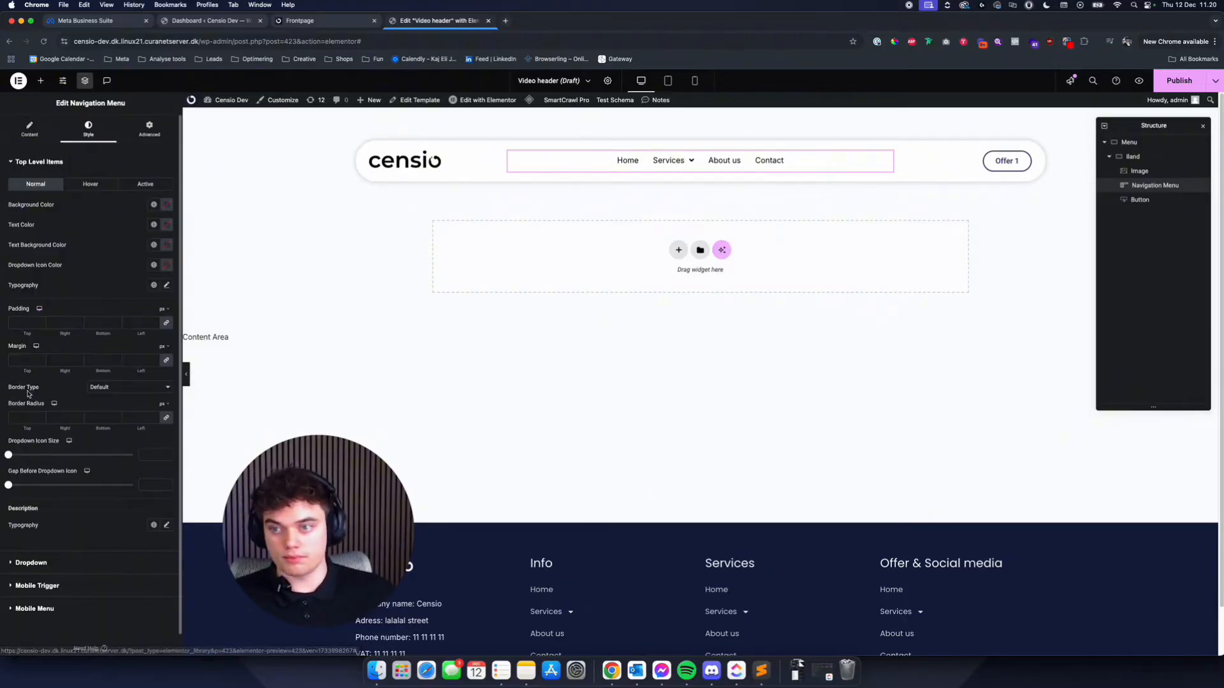
scroll(659, 138, down, 2)
scroll(82, 322, down, 1)
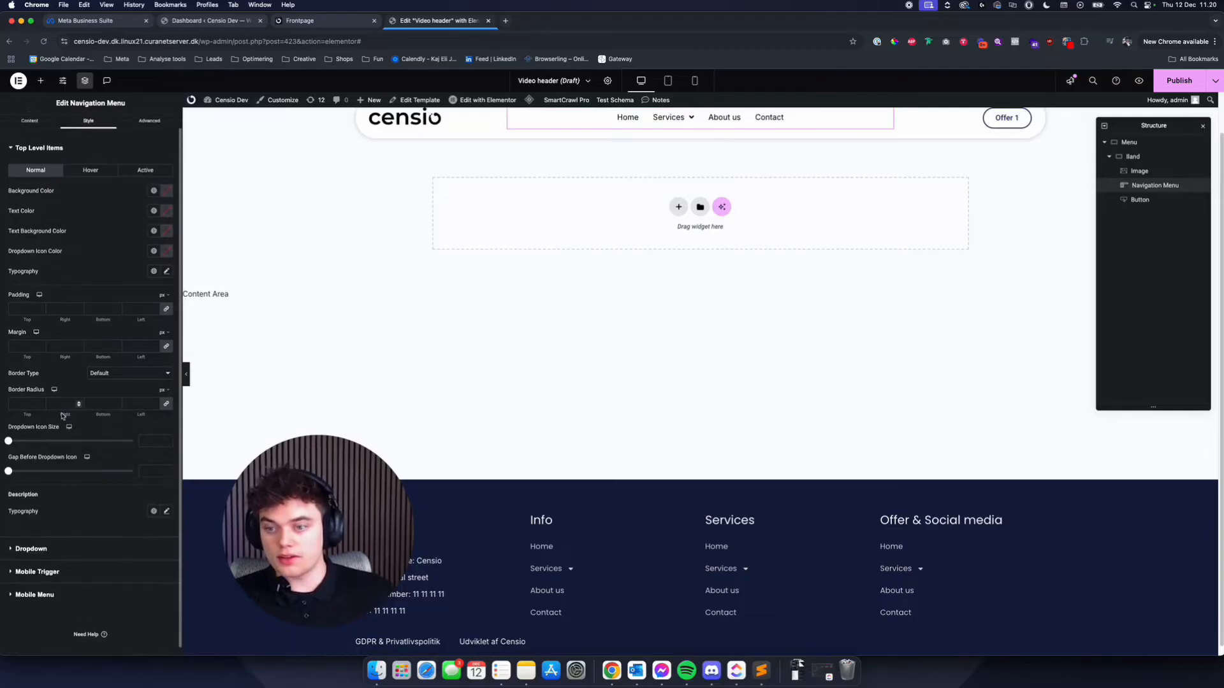
click(29, 540)
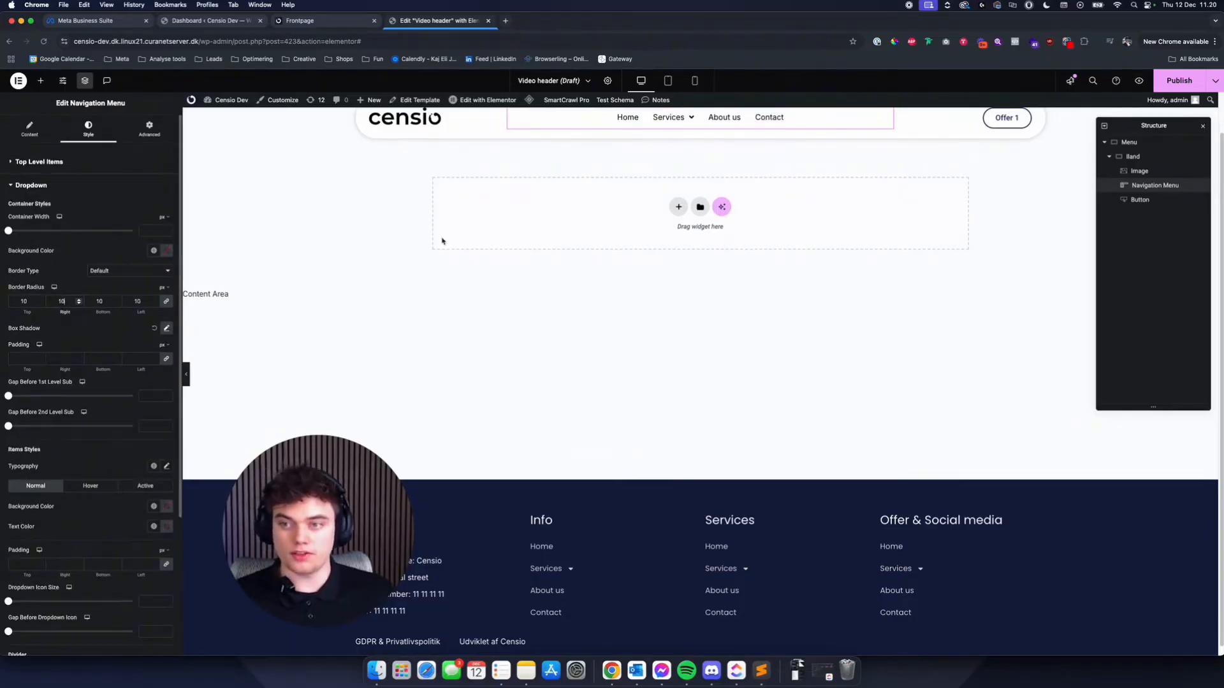
mouse_move(679, 119)
scroll(680, 120, up, 2)
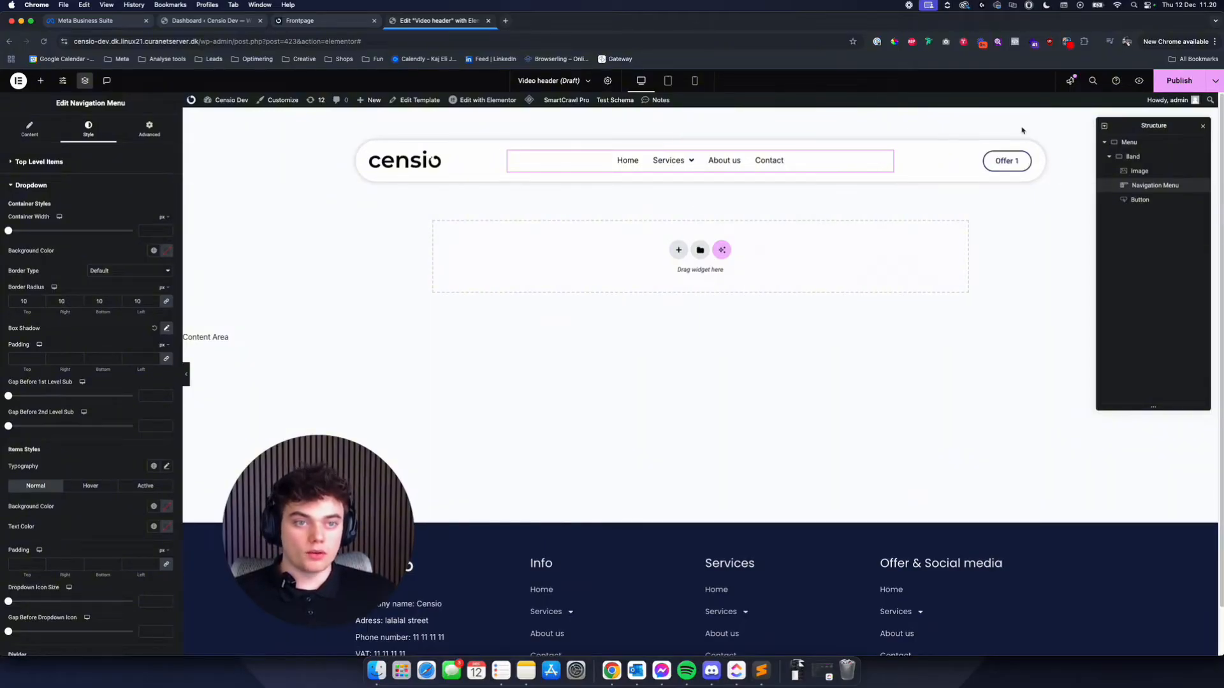
- Set the Band container's Align Items and Justify Content to Center and preview the header in Tablet Portrait view
click(699, 134)
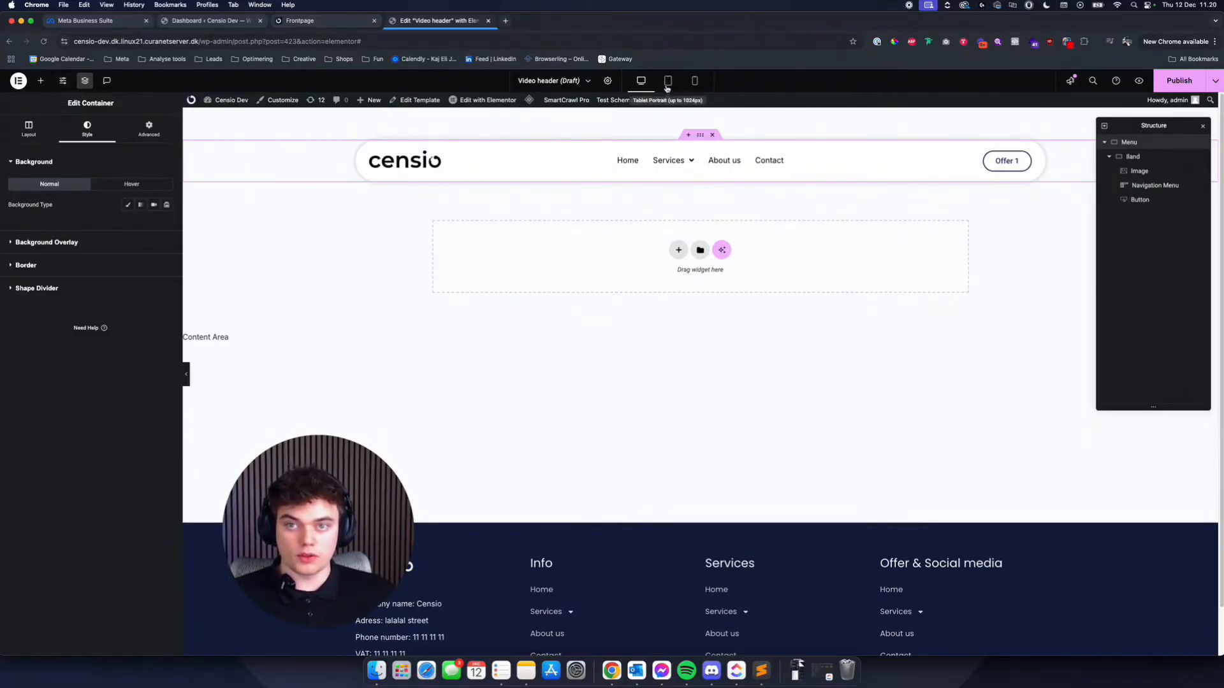
click(667, 80)
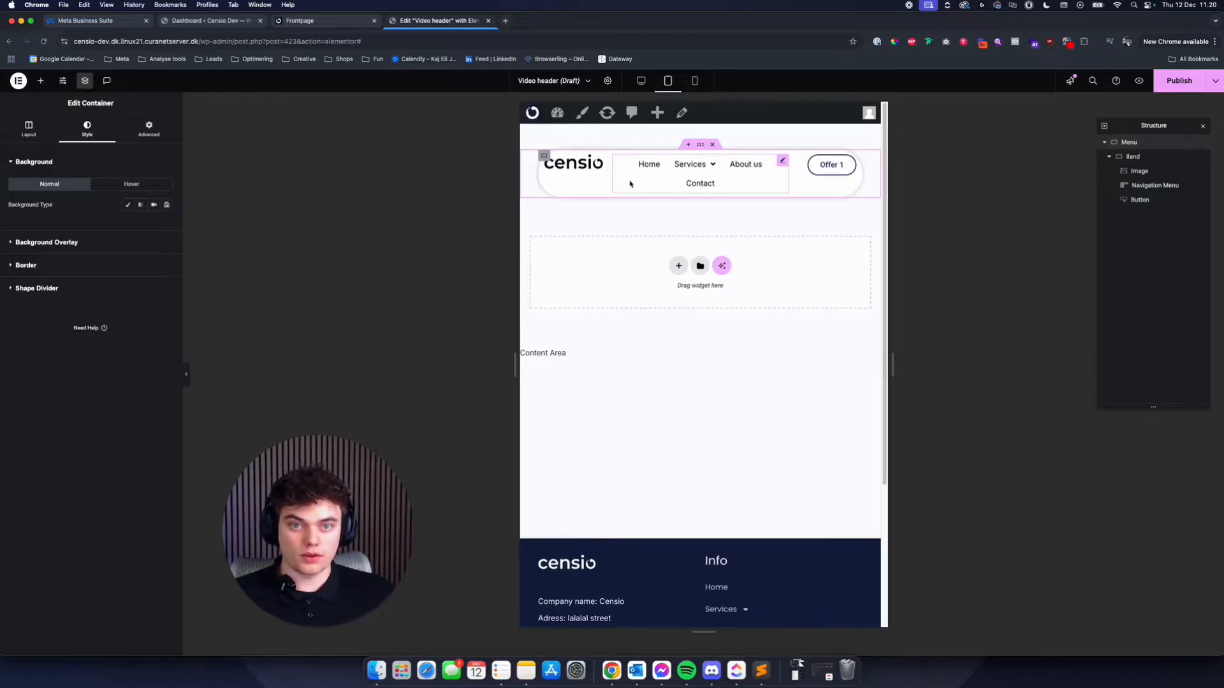
click(642, 81)
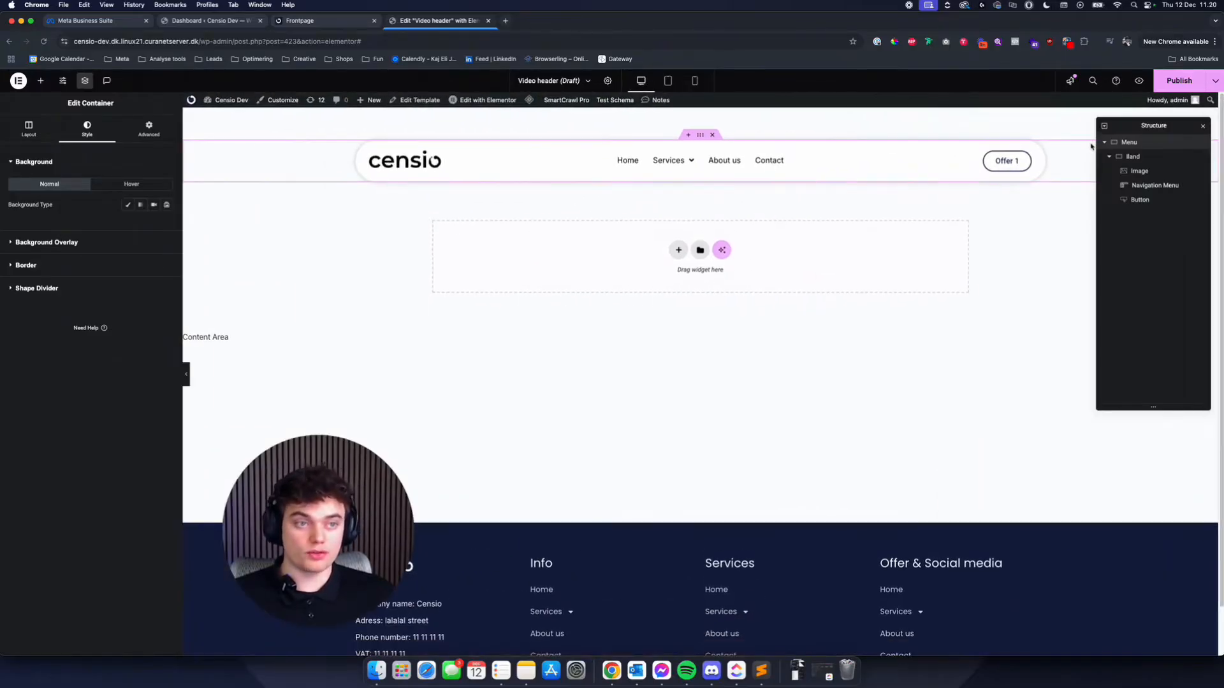
click(1132, 156)
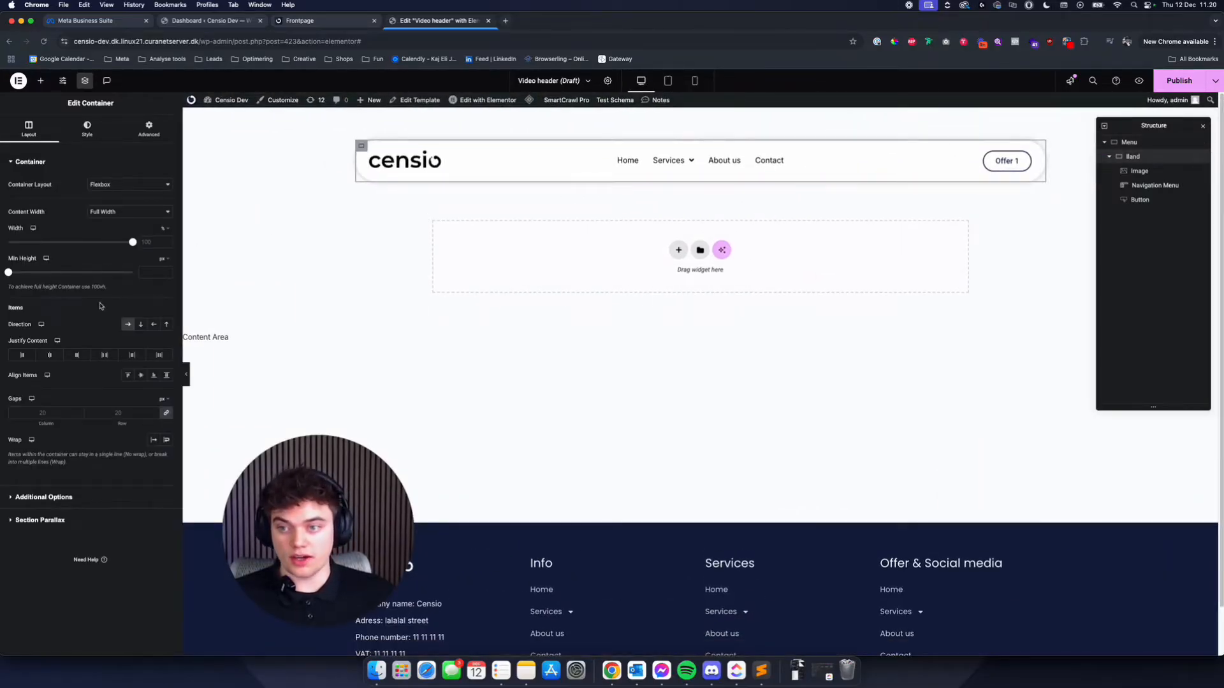
click(140, 377)
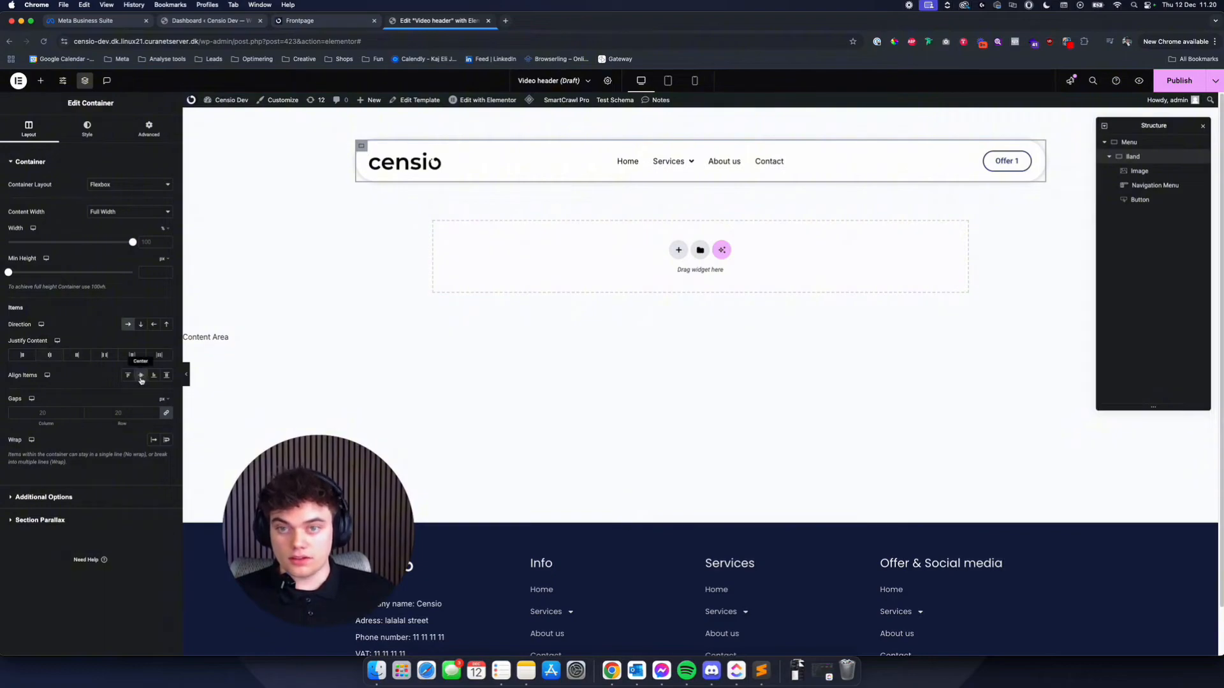
click(49, 355)
click(670, 81)
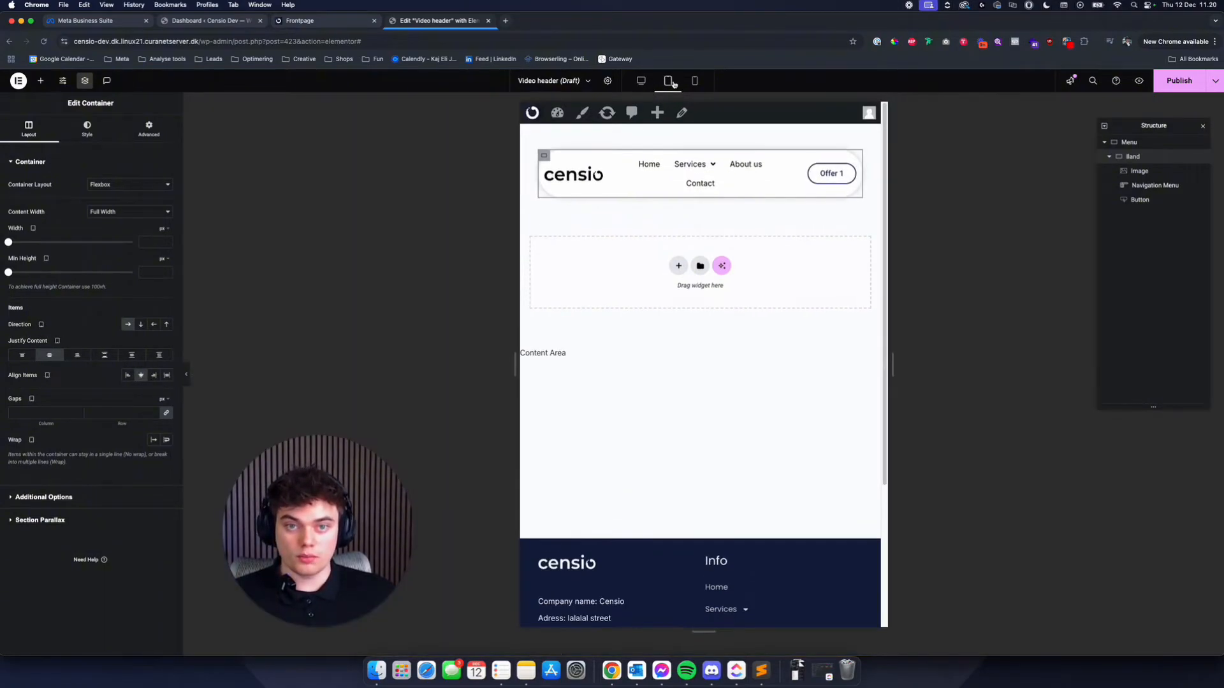
mouse_move(693, 167)
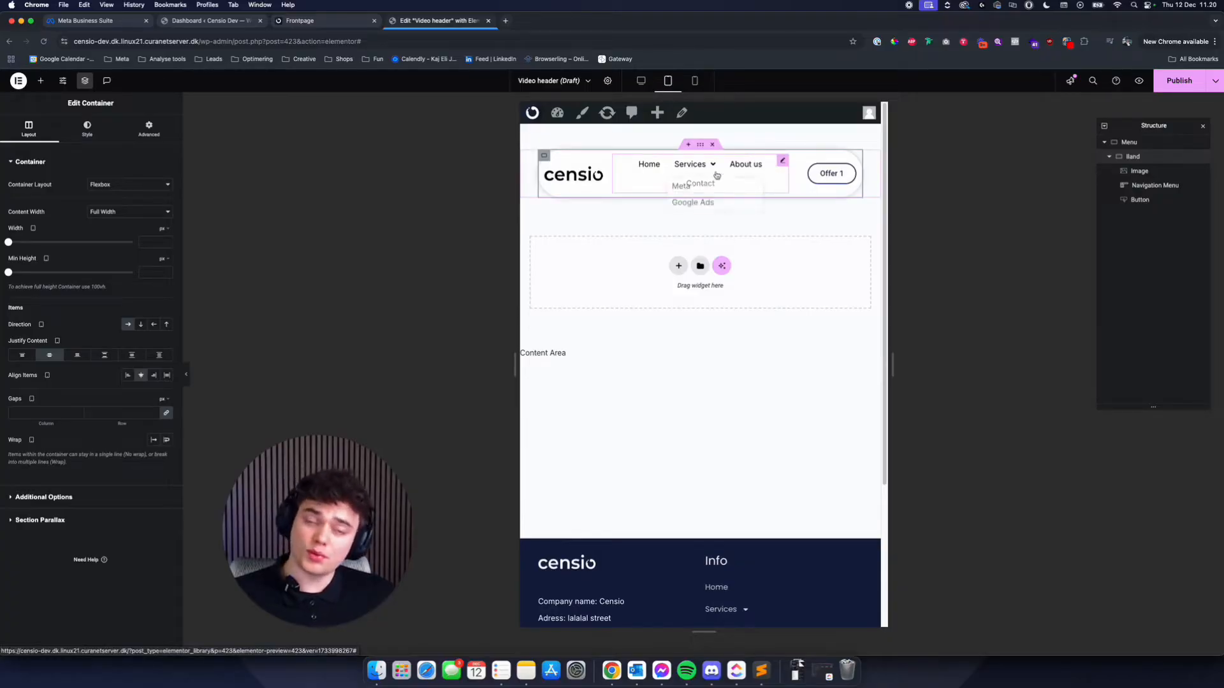
- Detach the Frontpage demo into its own window, narrow it to examine the responsive header, and return to the Video header template
click(303, 24)
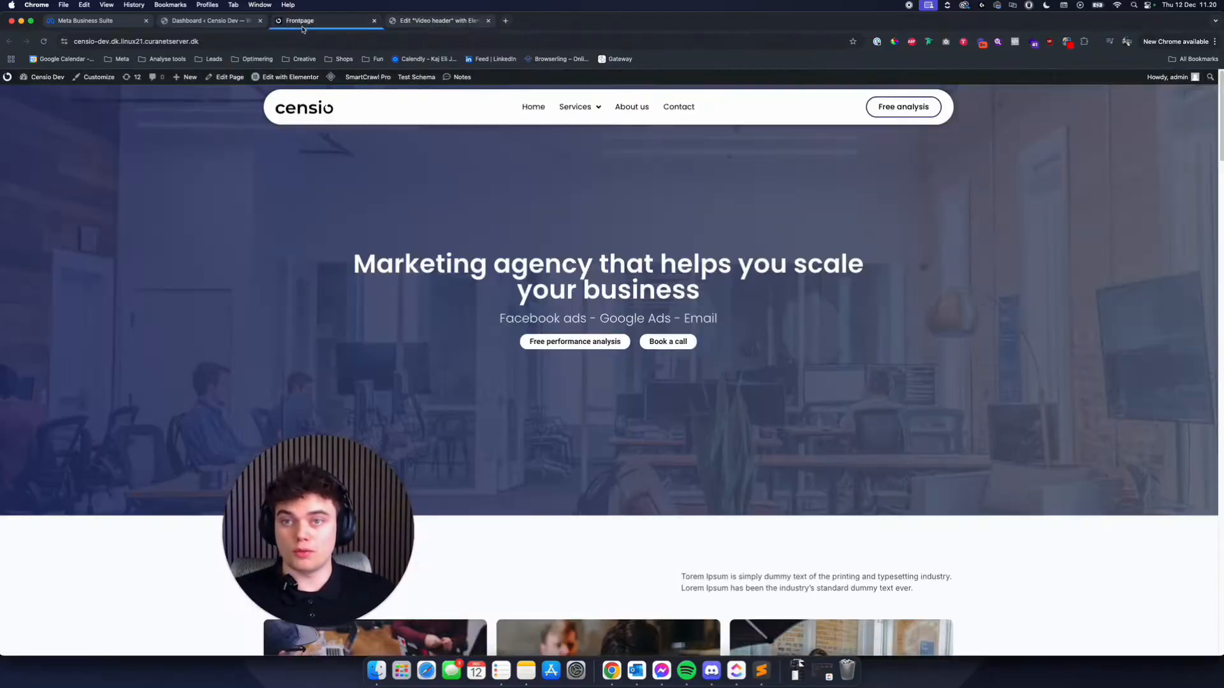
drag(322, 505, 253, 481)
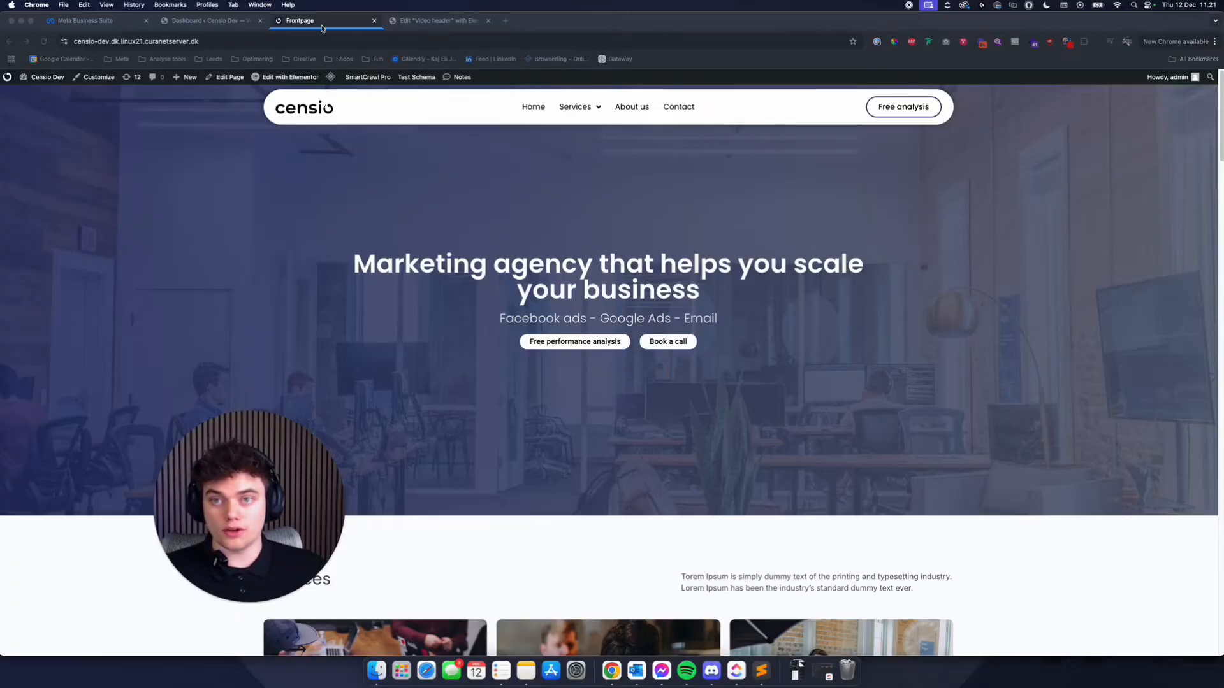
drag(322, 28, 134, 58)
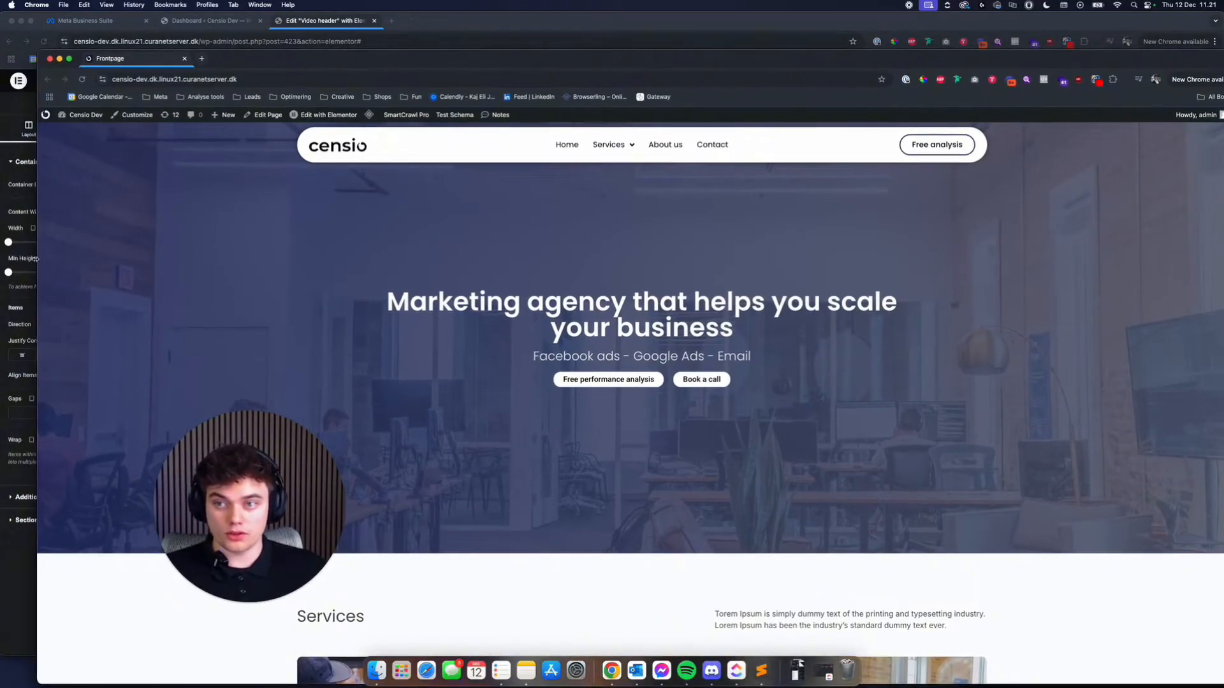
drag(35, 258, 600, 258)
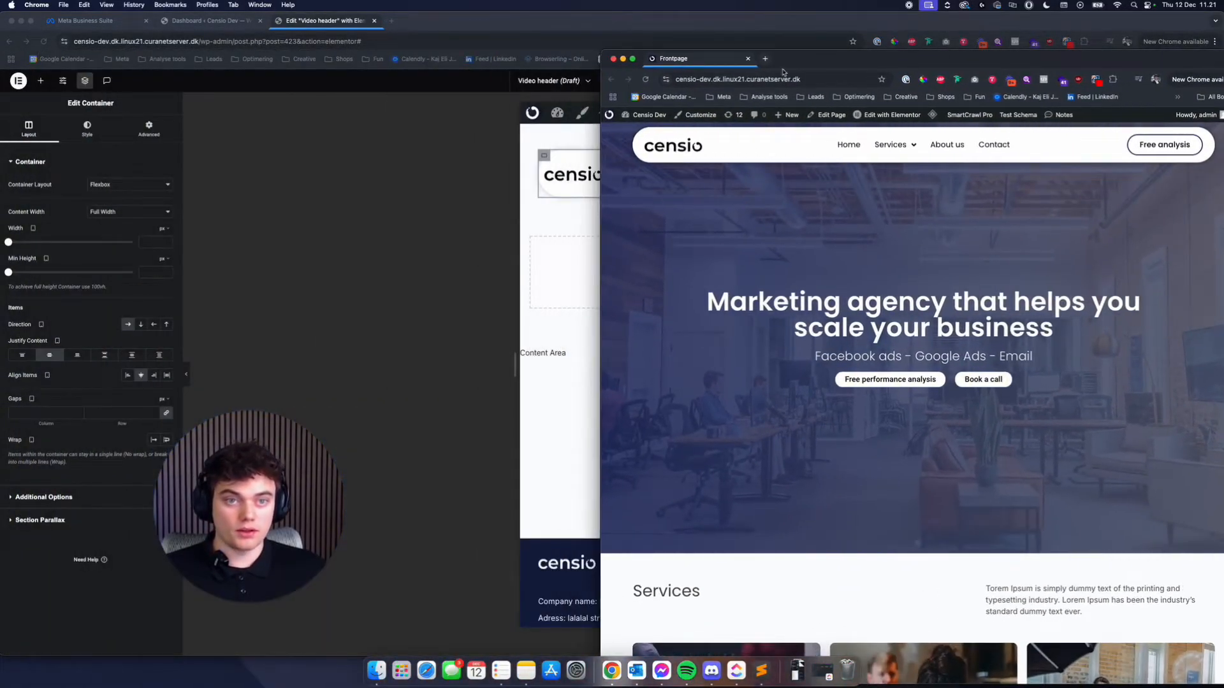
drag(809, 65, 549, 66)
drag(343, 263, 547, 292)
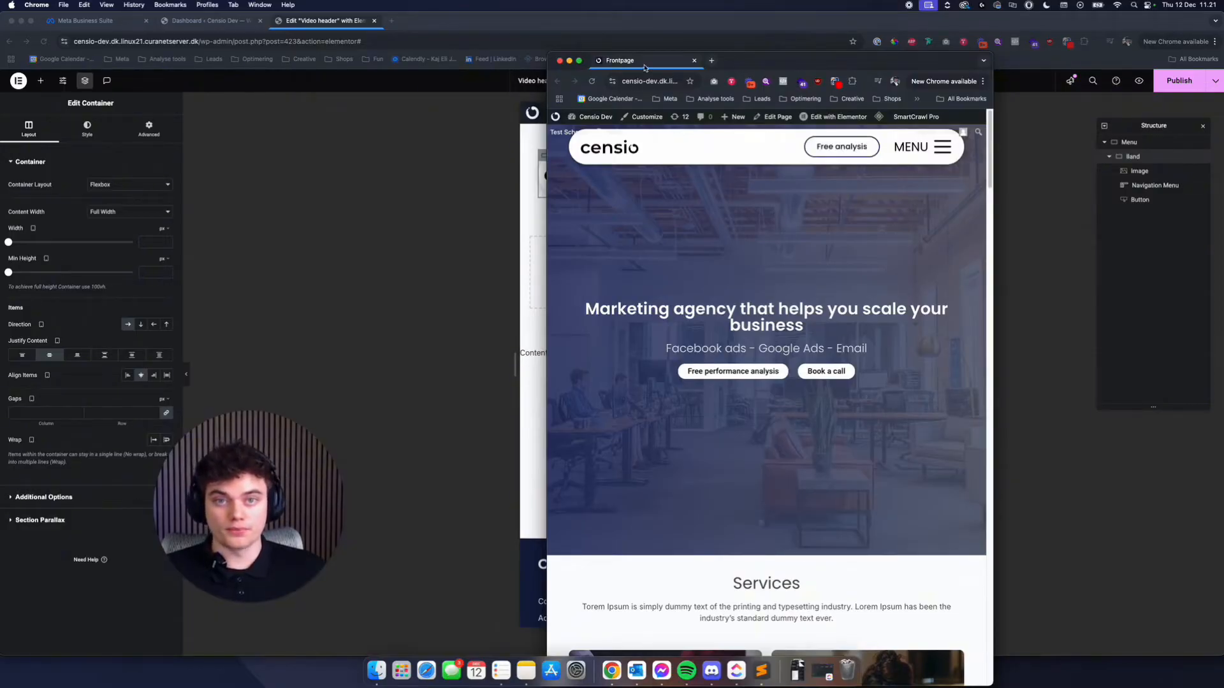
drag(645, 67, 306, 20)
click(440, 24)
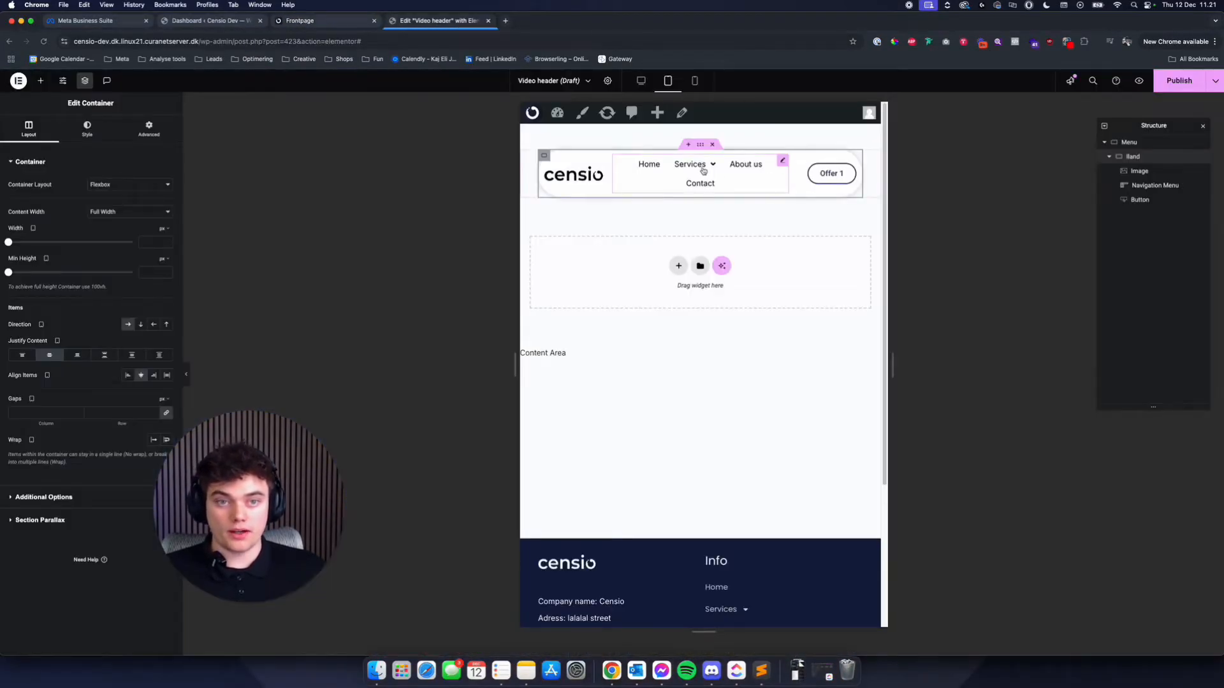
- Hide the navigation menu on Tablet Portrait and Mobile Portrait, and hide it in the editor's structure view
click(782, 171)
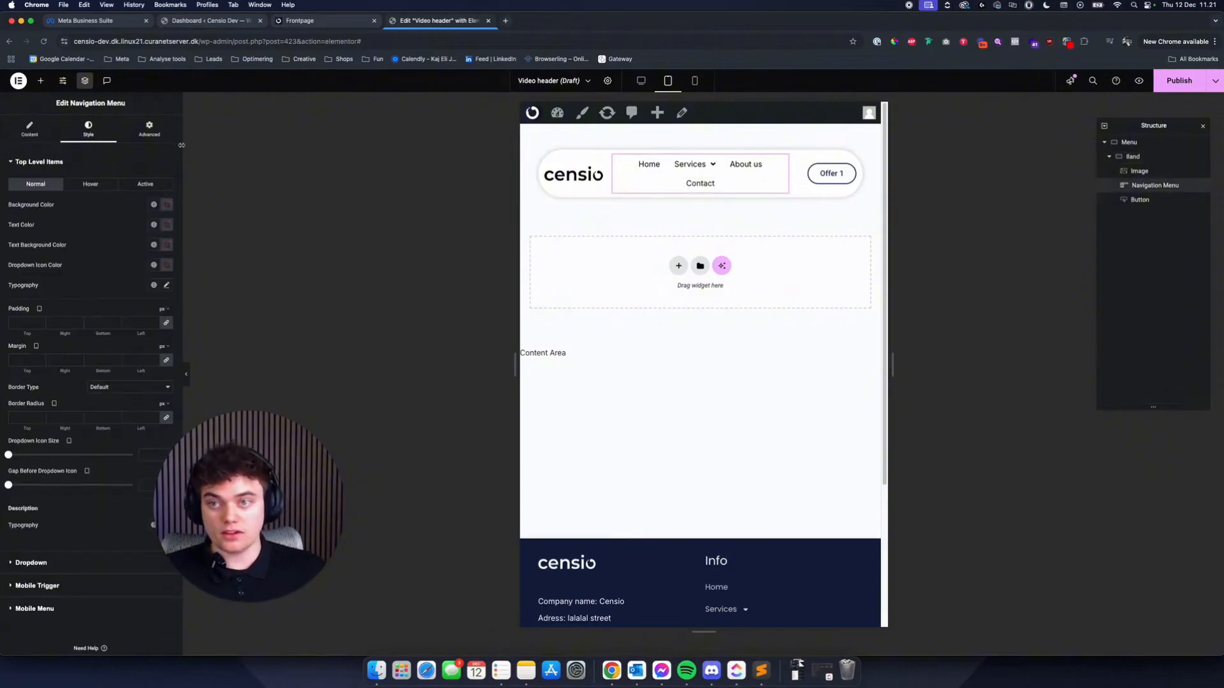
click(149, 127)
scroll(88, 446, down, 5)
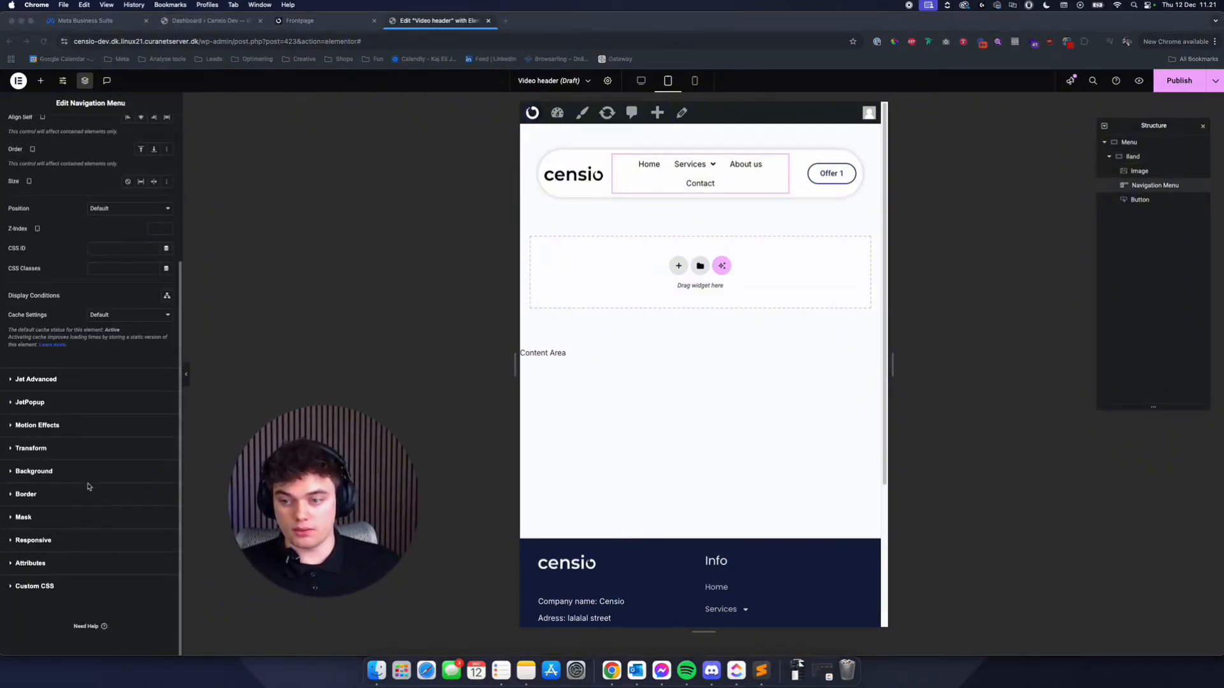
click(38, 540)
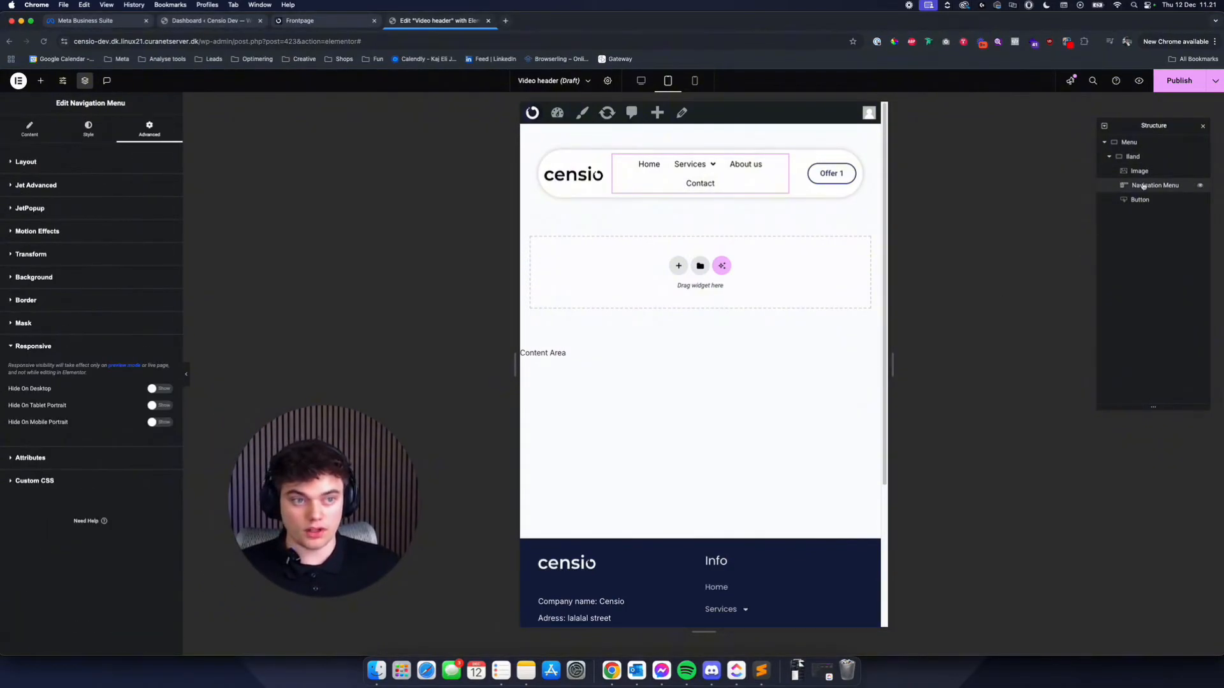
click(158, 406)
click(157, 423)
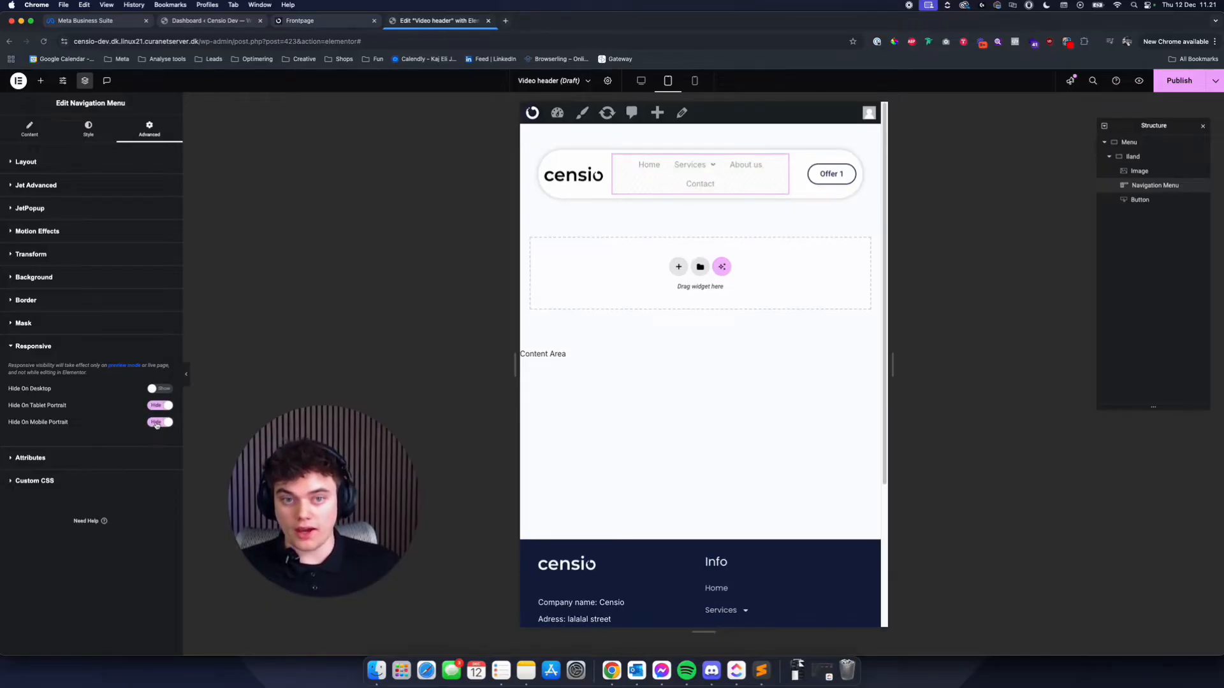
mouse_move(1196, 191)
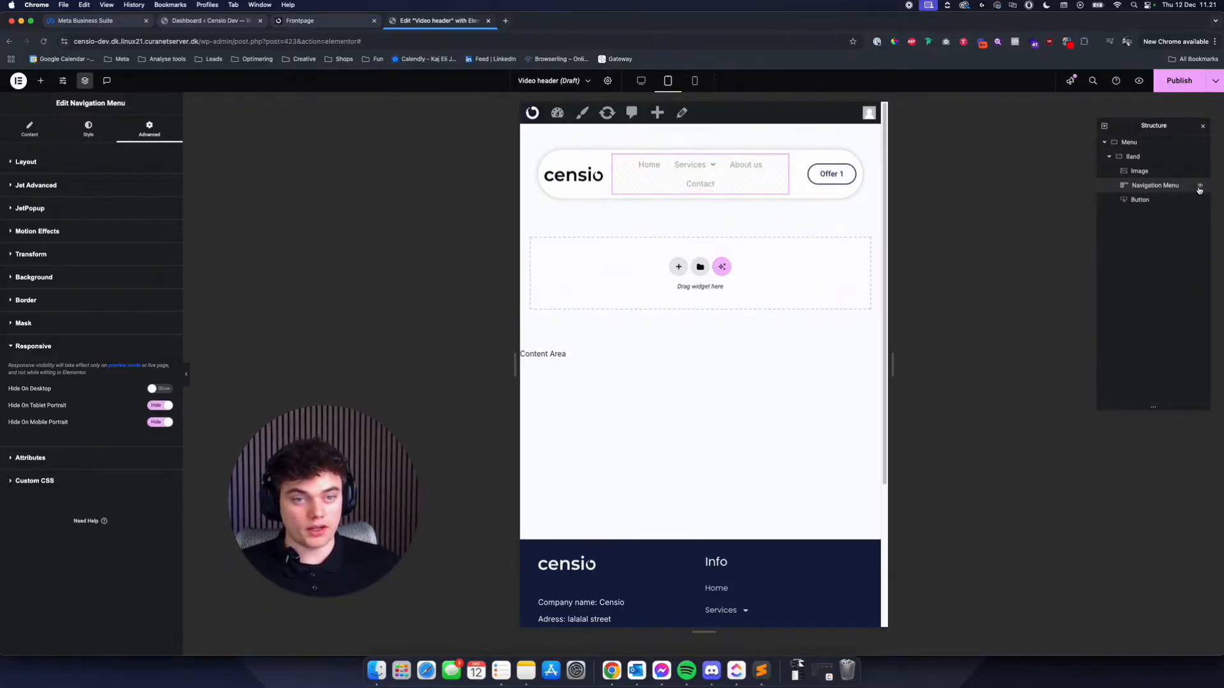
click(1198, 188)
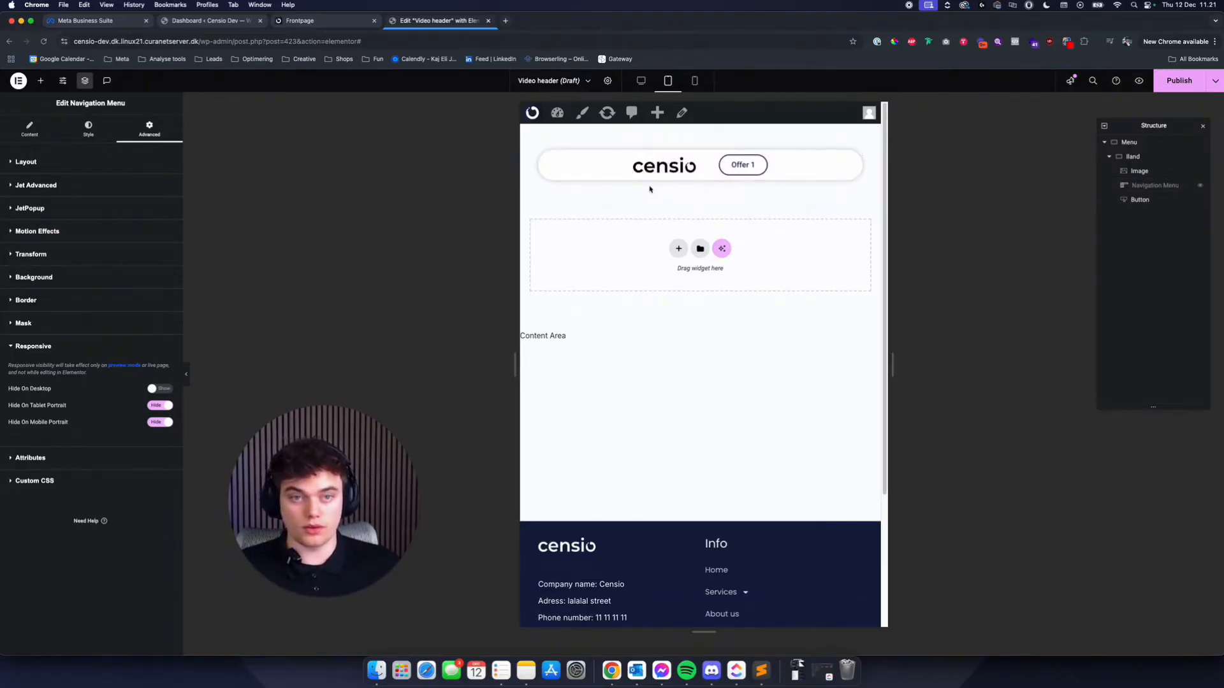
- Set the logo image's custom width to 50% for Tablet Portrait
click(690, 164)
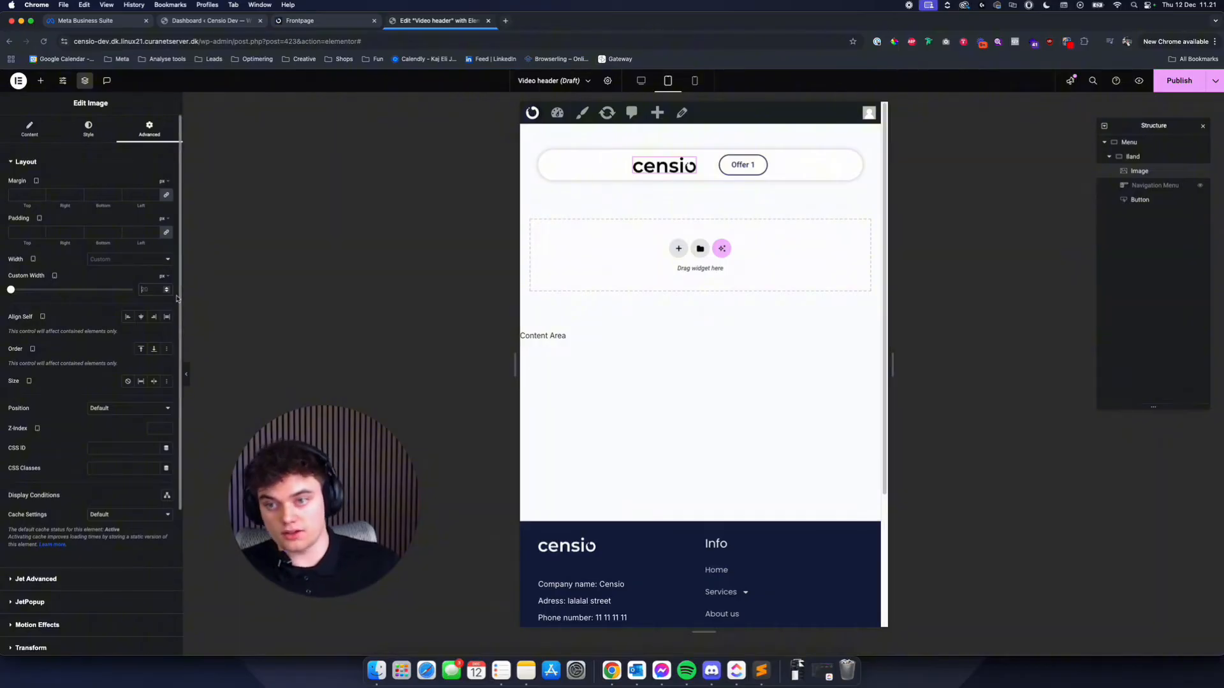
click(164, 276)
click(164, 292)
click(149, 289)
text(50)
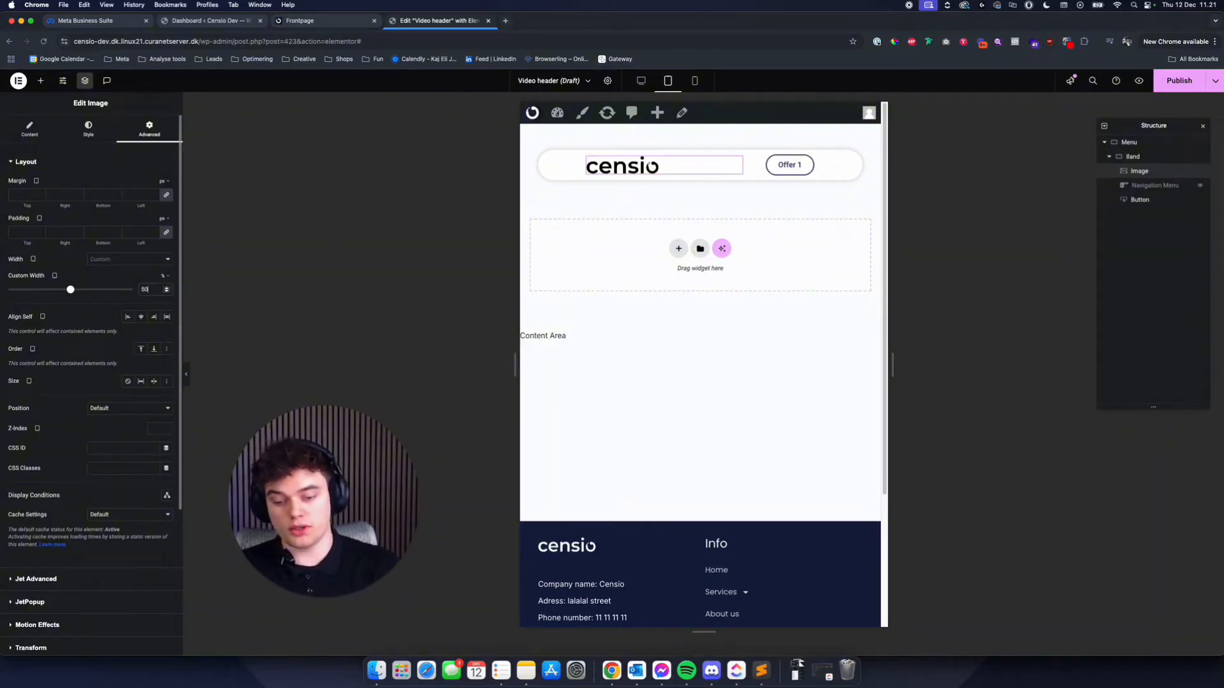
click(808, 160)
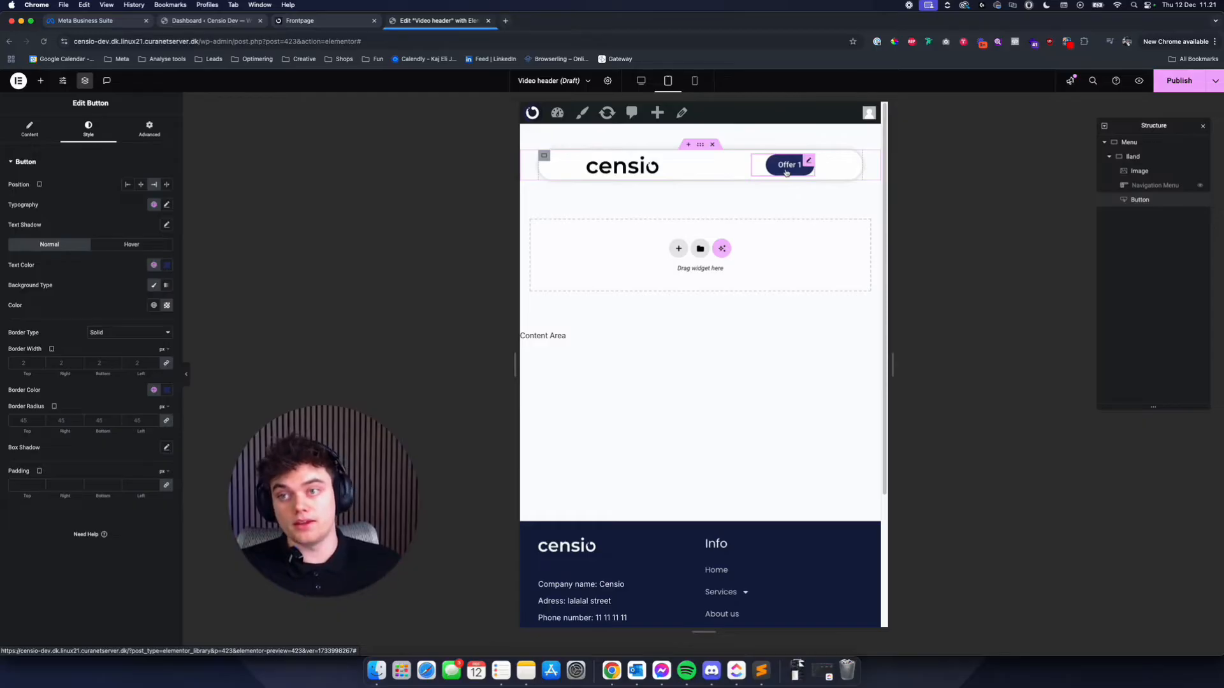
- Add an Image widget to the Band container and place it after the Offer 1 button
click(40, 80)
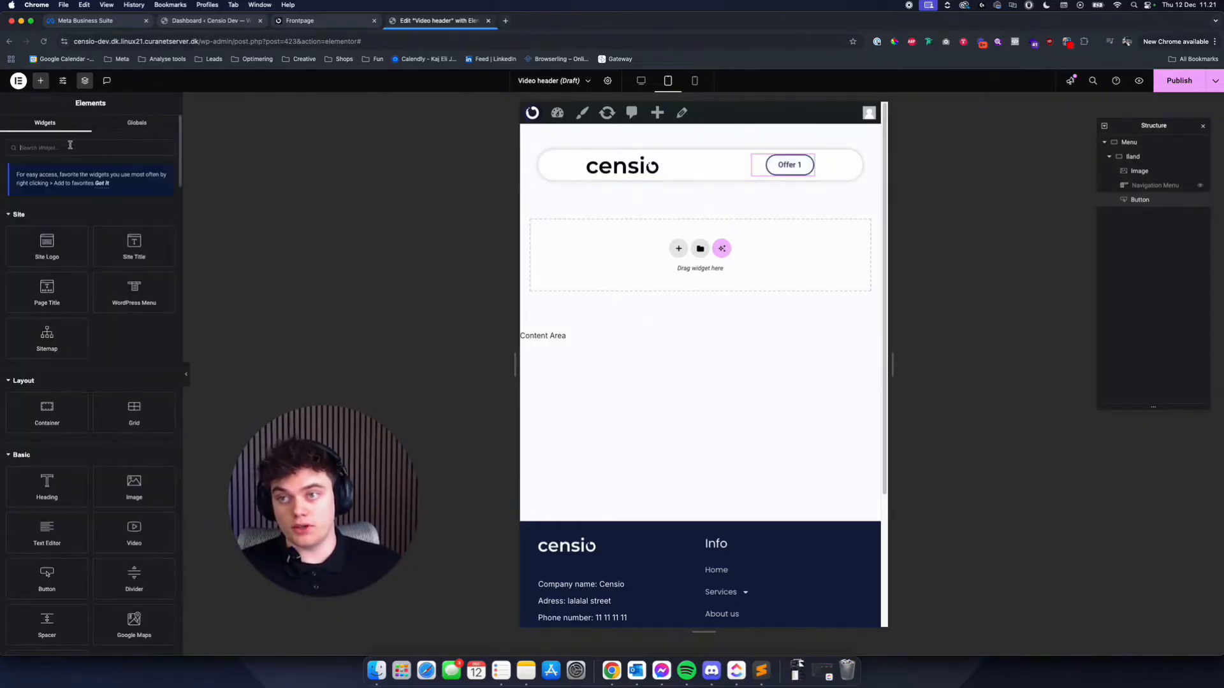
text(im)
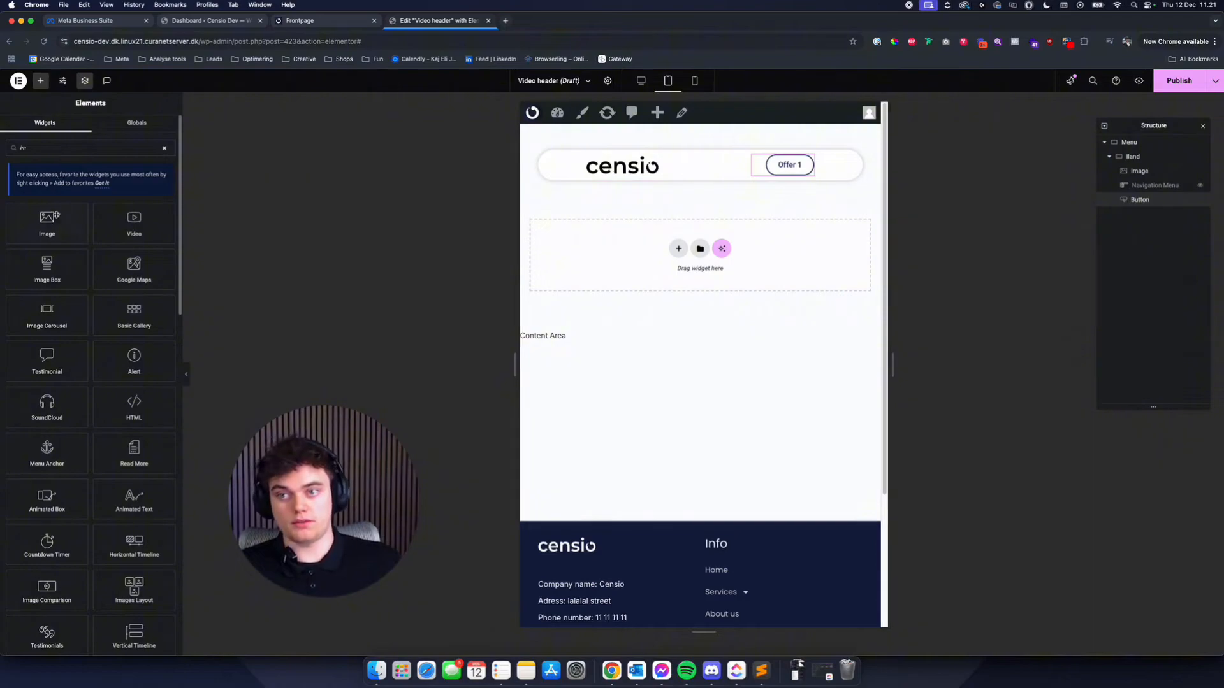
drag(46, 222, 801, 183)
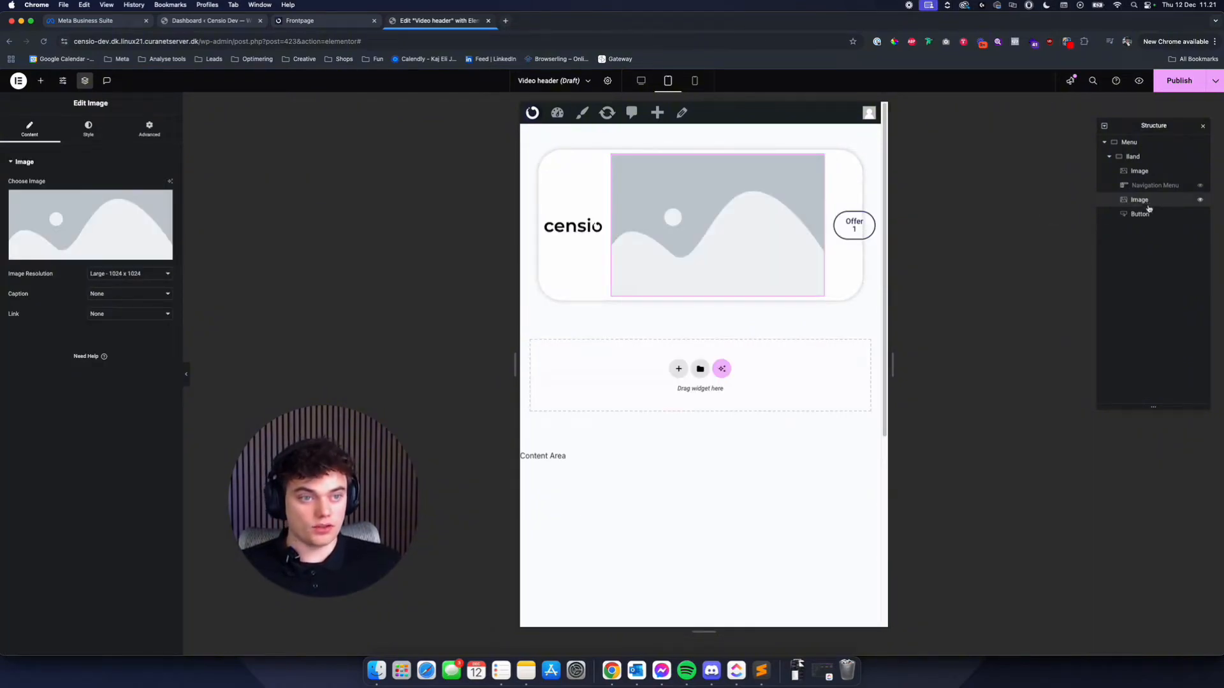
drag(1148, 208, 1147, 218)
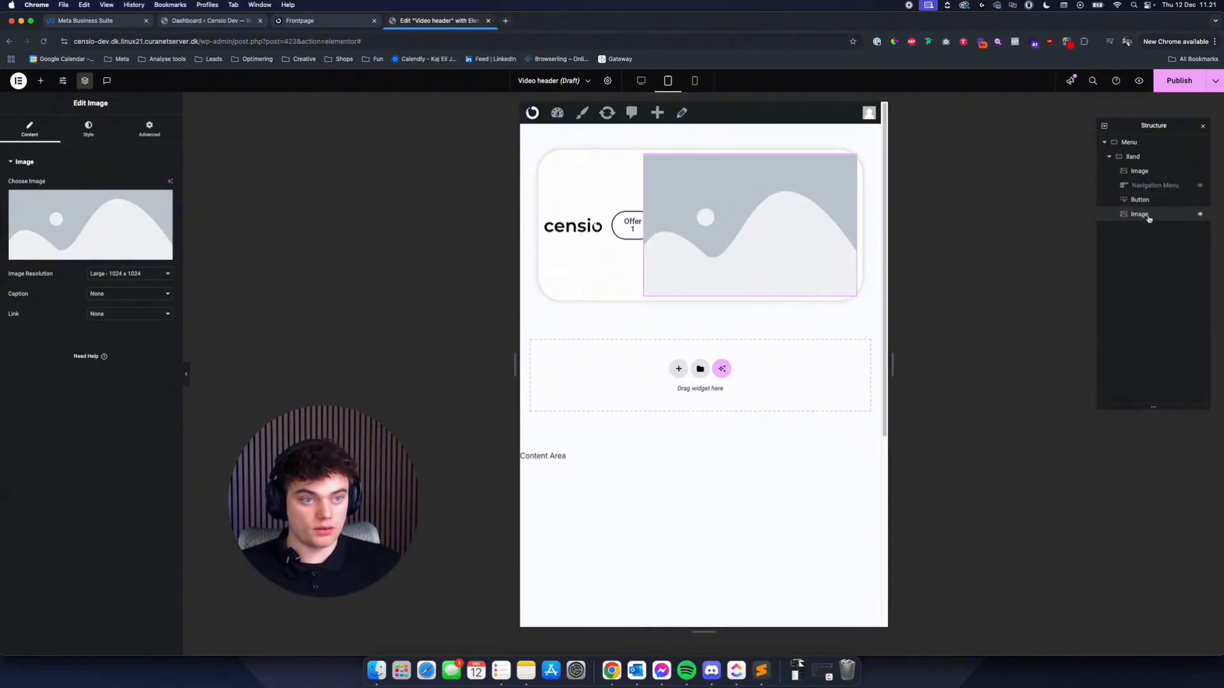
- Use icons8-menu-100.png from the media library's Logo folder for the new image and set its width to 35 px
click(102, 225)
click(181, 242)
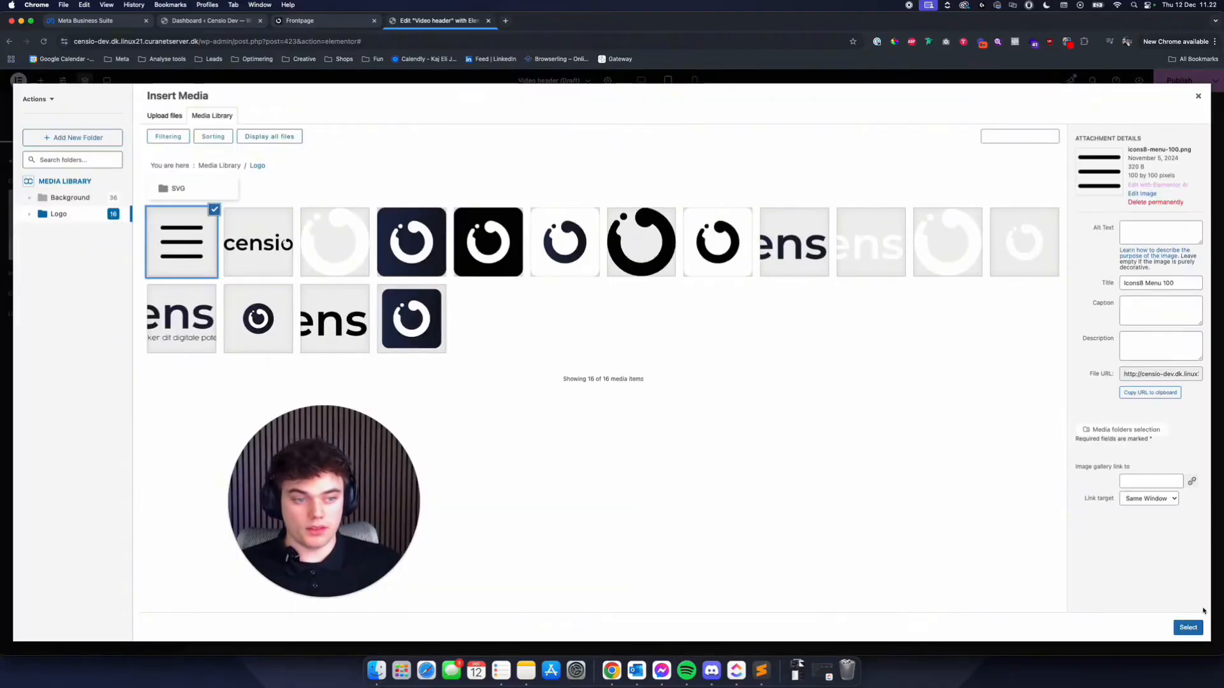
click(1188, 628)
click(89, 129)
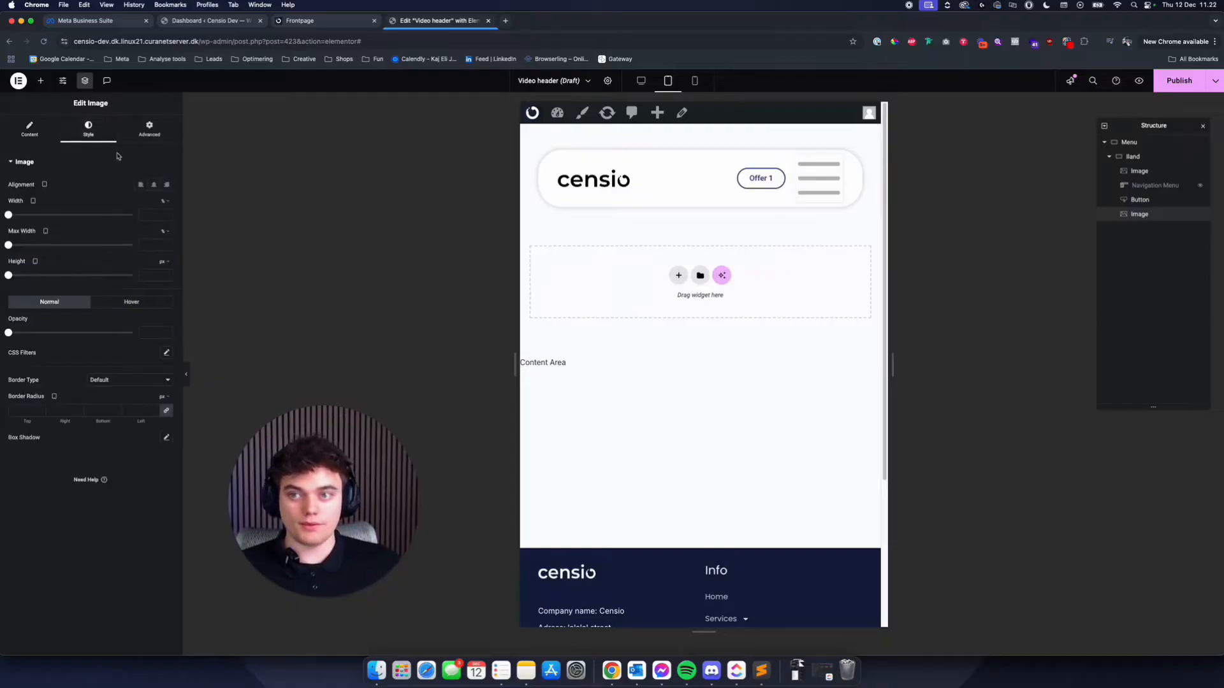
click(161, 218)
text(35)
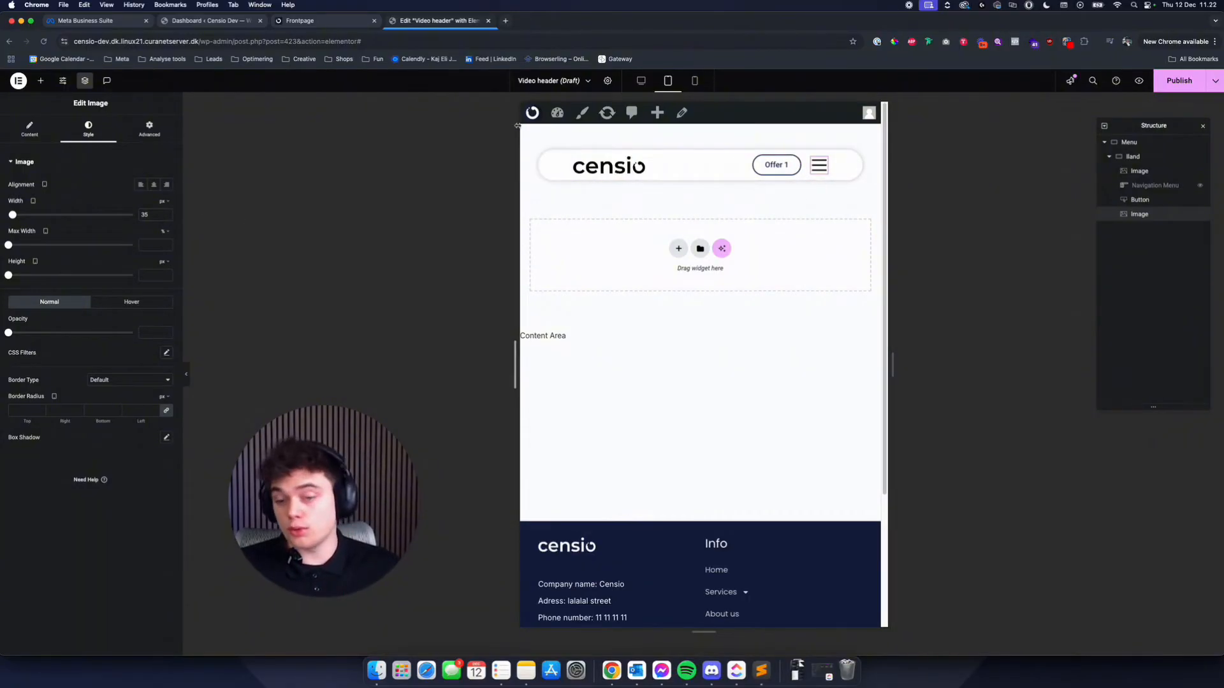
- Add a Heading widget with HTML tag p between the Offer 1 button and the hamburger image
click(40, 80)
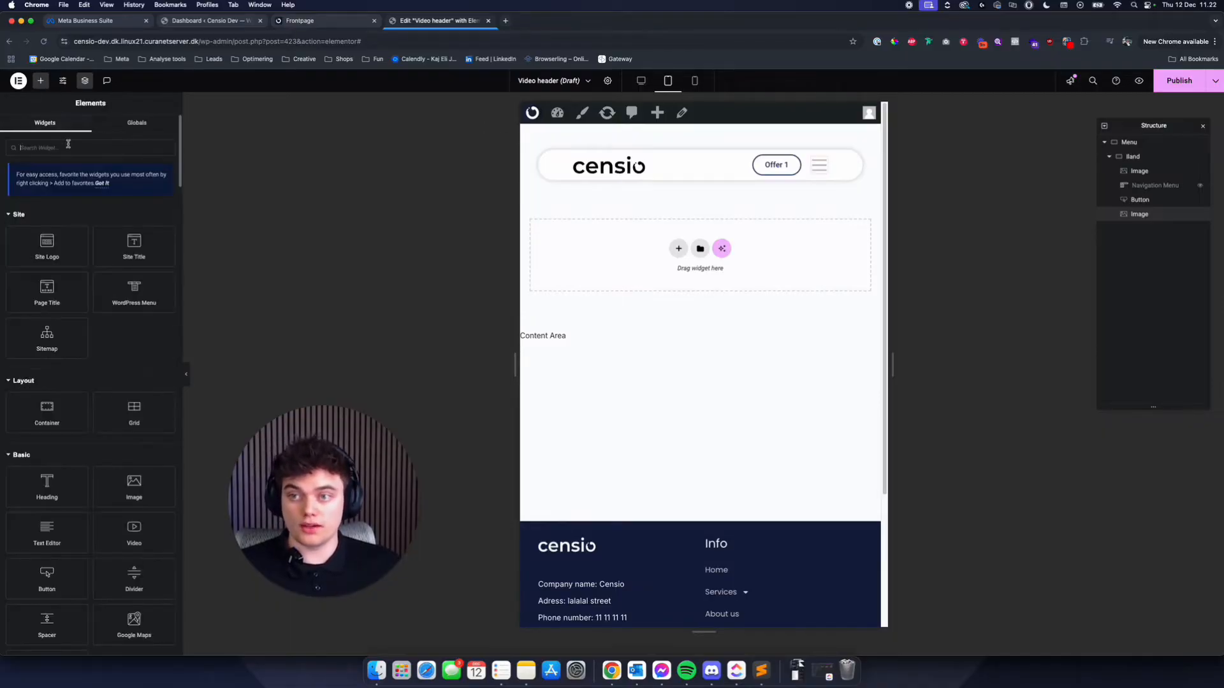
text(tex)
drag(78, 211, 822, 166)
click(142, 273)
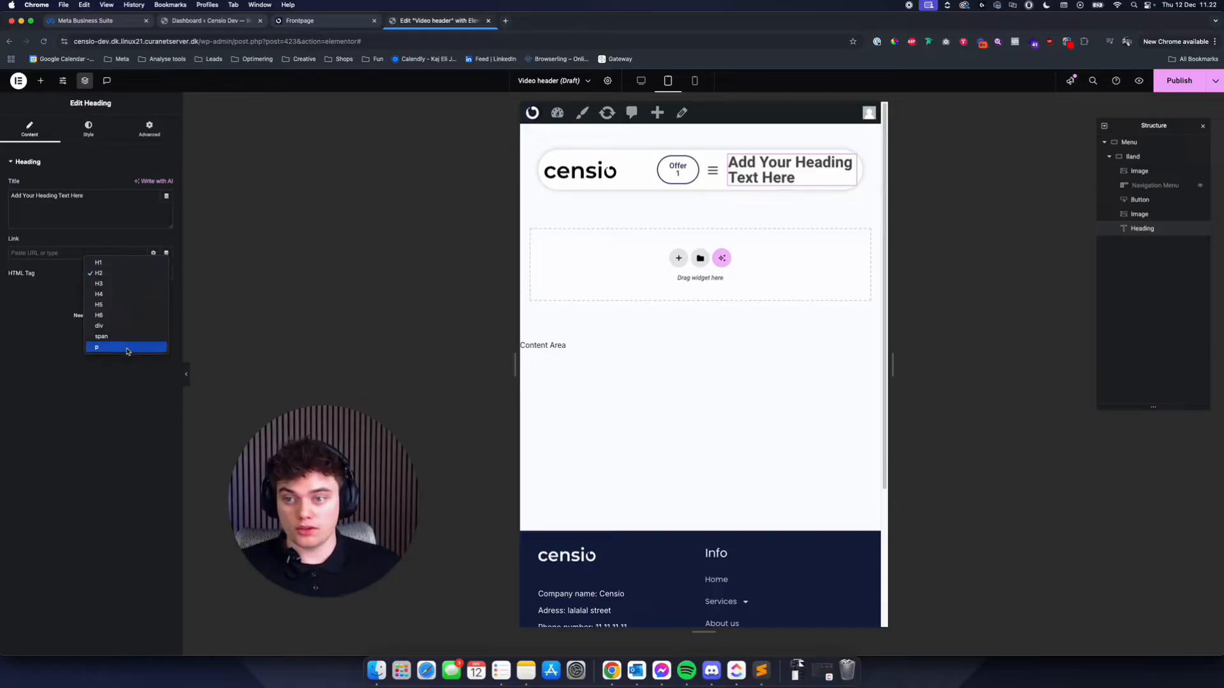
click(126, 348)
drag(1137, 229, 1140, 212)
- Set the heading's title to MENU and apply the global H3 font to it
key(super+a)
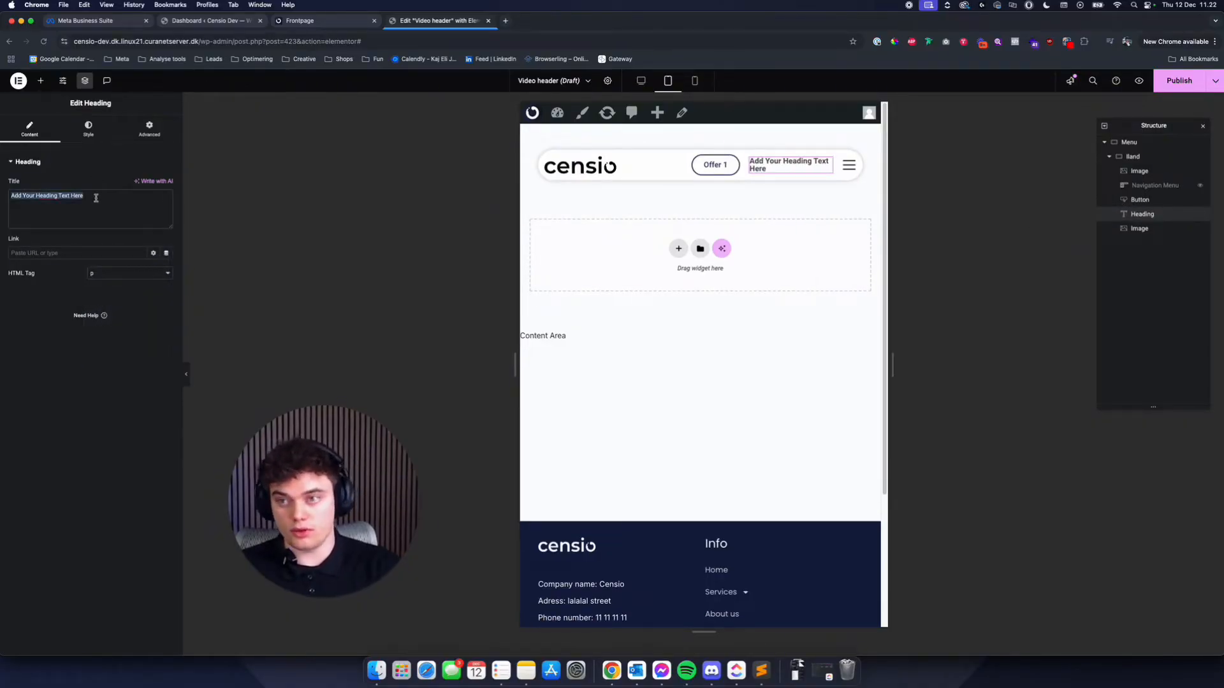
text(MENU)
click(88, 127)
click(154, 224)
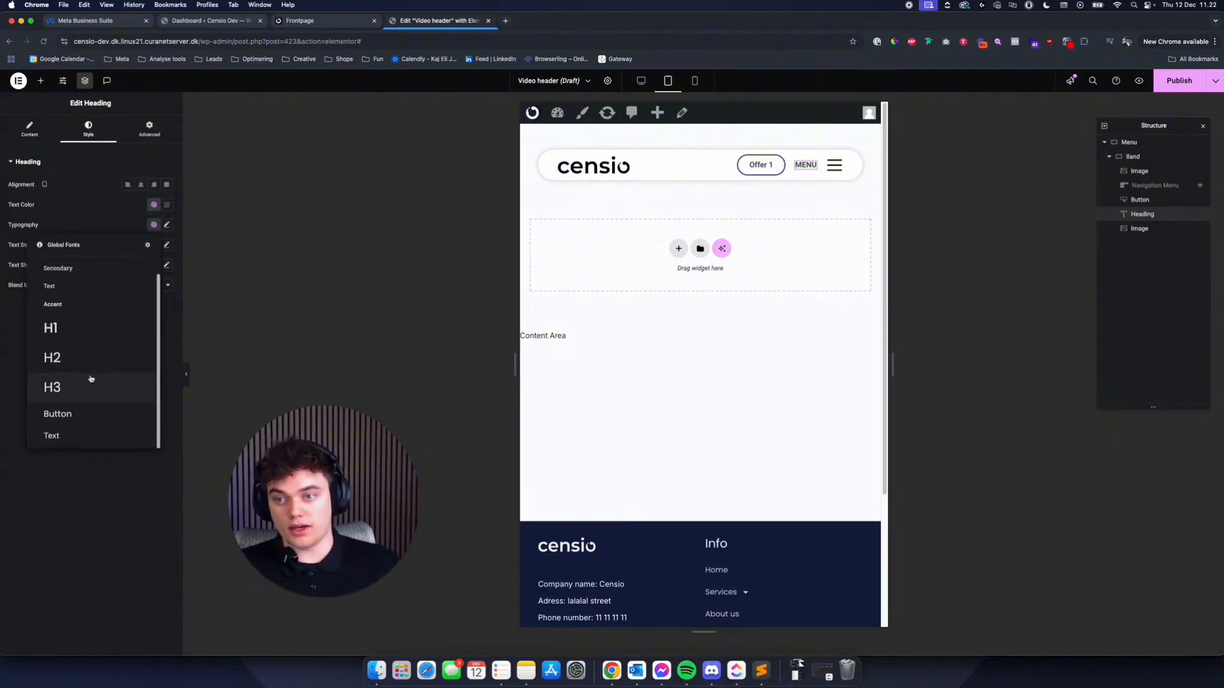
click(90, 381)
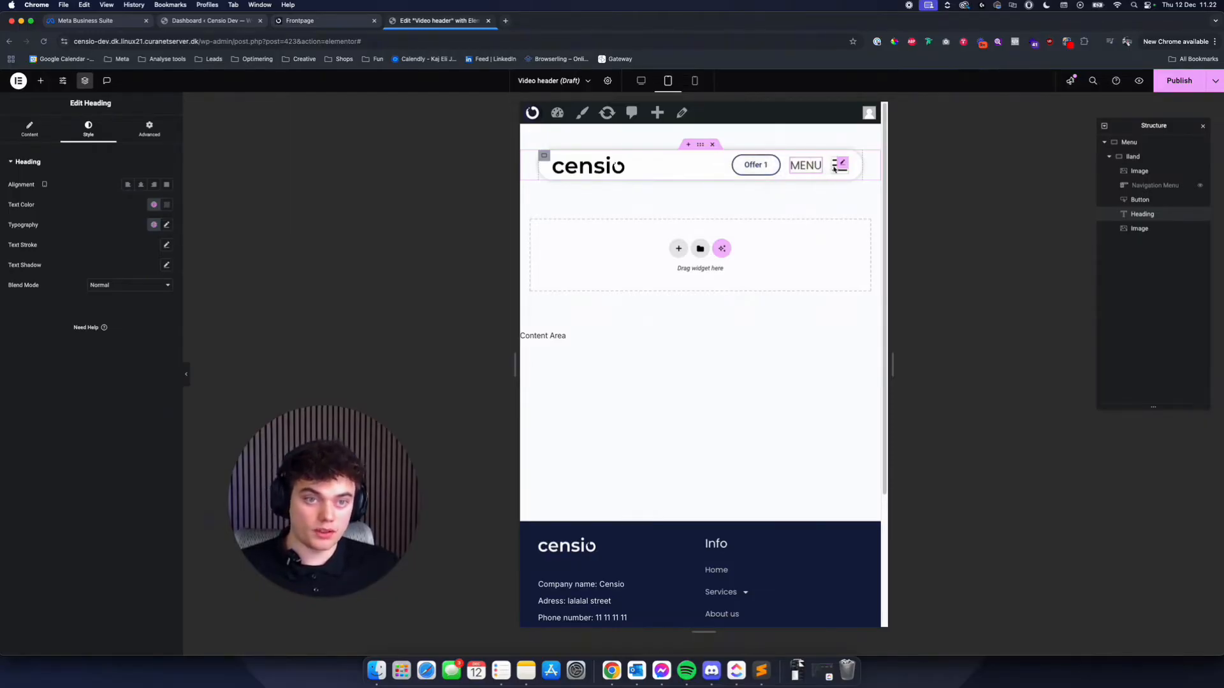
- Add a container between the MENU heading and the hamburger image, with margin and padding set to 0
click(40, 80)
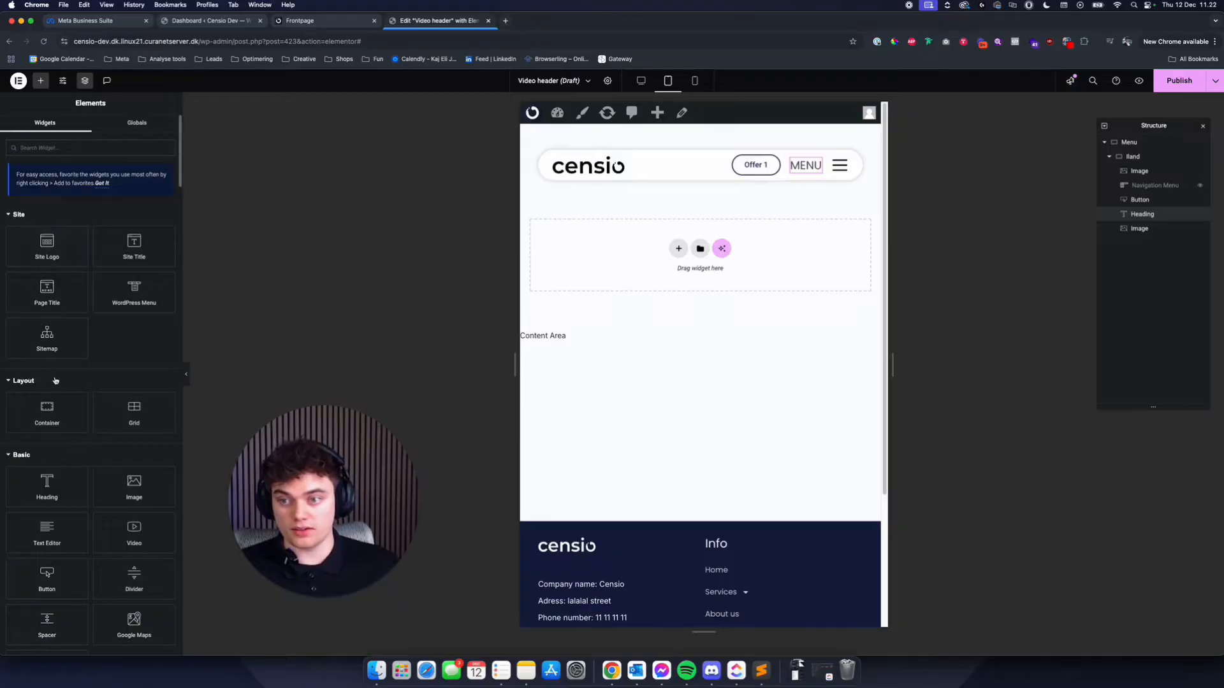
drag(47, 408, 816, 164)
click(148, 130)
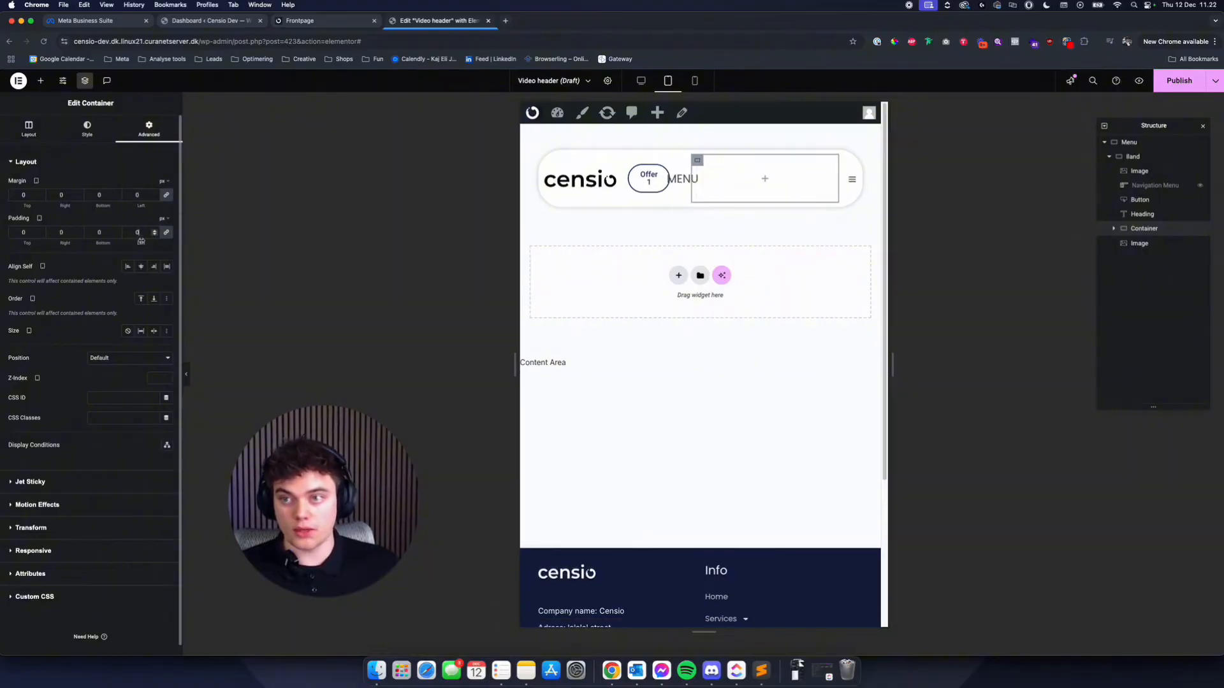
- Move the hamburger image and the MENU heading into the new container, with the heading first
click(1113, 229)
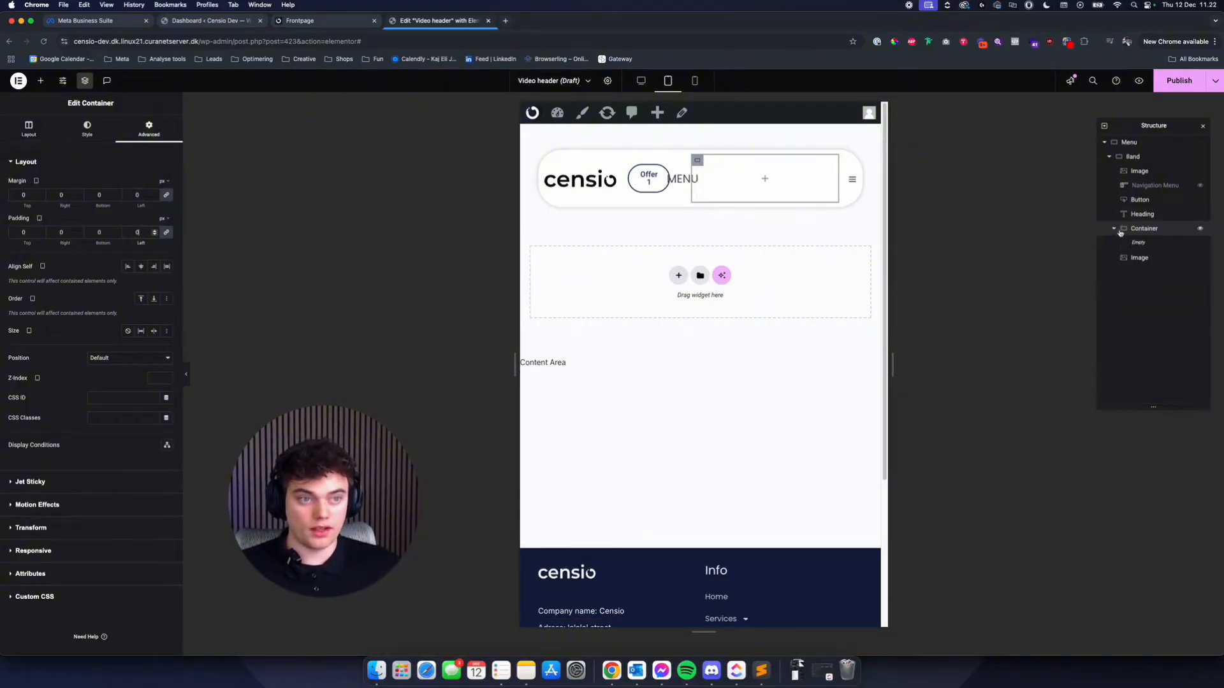
click(1140, 258)
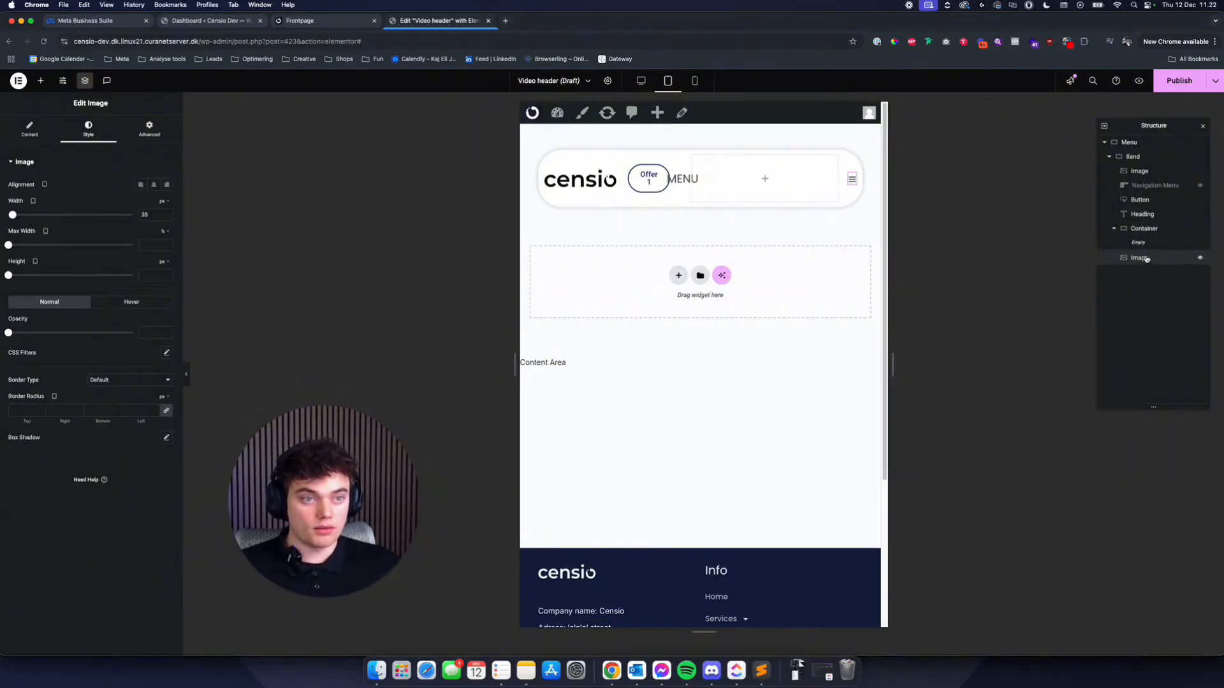
mouse_move(1146, 258)
mouse_down()
mouse_move(1147, 216)
mouse_move(1146, 234)
mouse_up()
click(1147, 215)
- Rename the heading to "Menu" and its container to "Mobile menu" in the structure
double_click(1147, 228)
text(Menu)
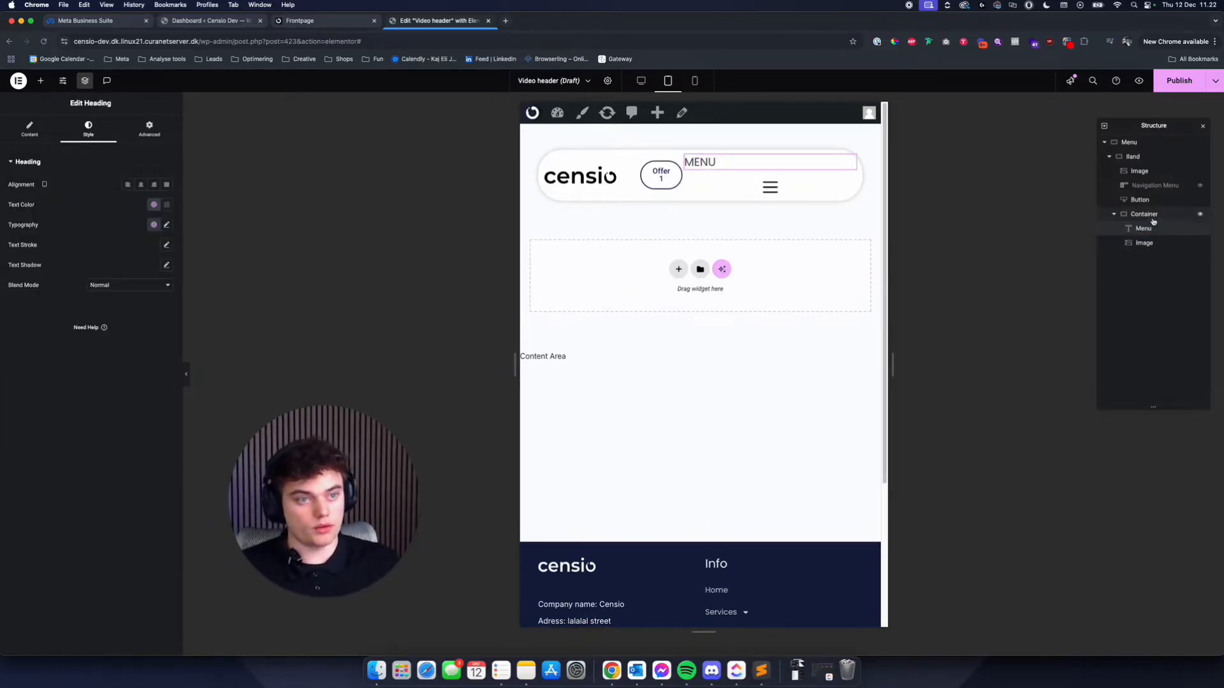
double_click(1144, 214)
text(M)
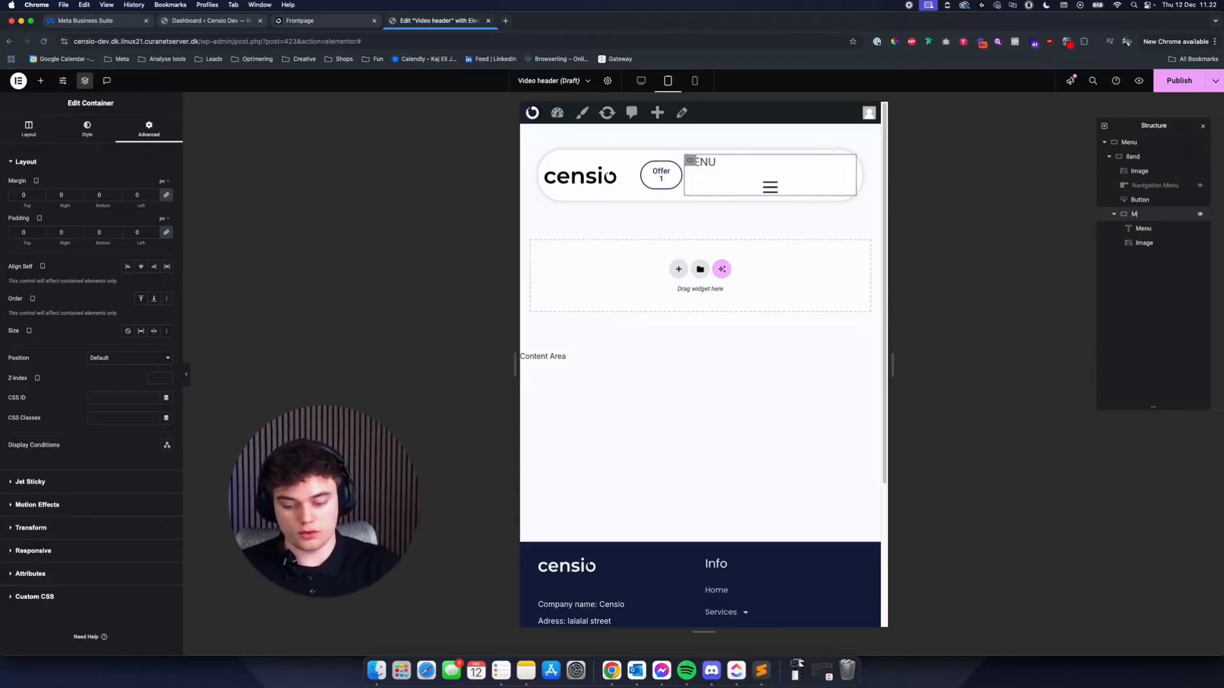
text(obil)
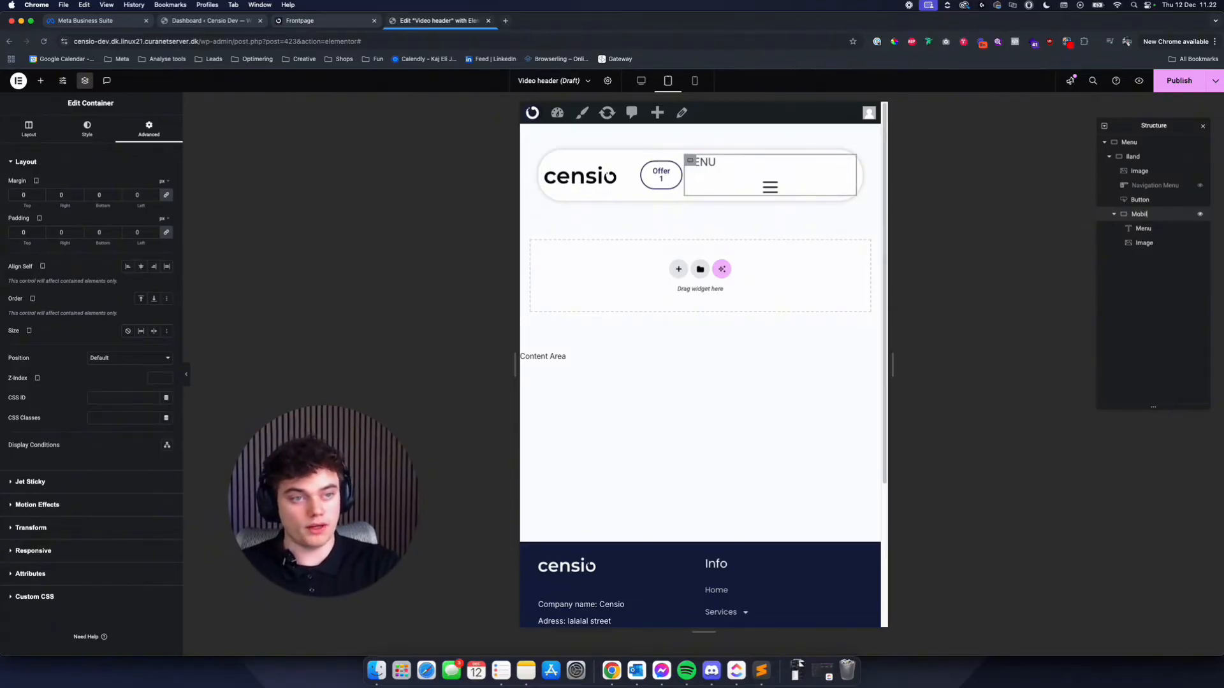
text(e menu)
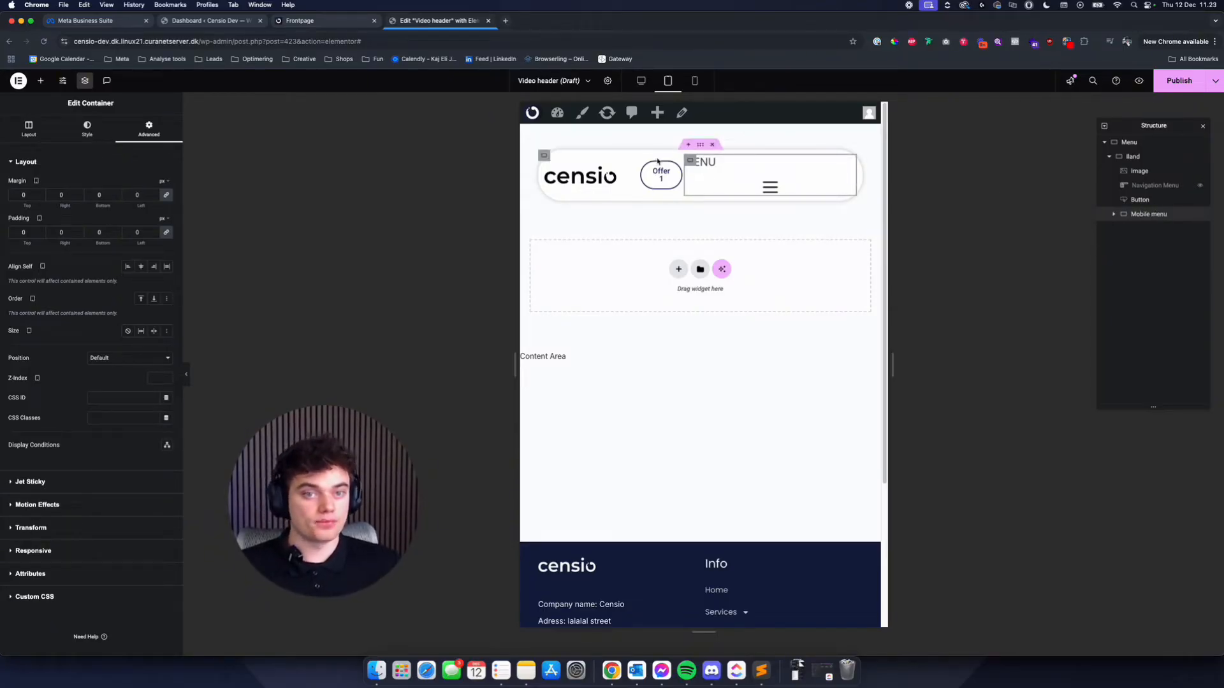
- Arrange the Mobile menu container's items in a row and justify them to the end
click(87, 128)
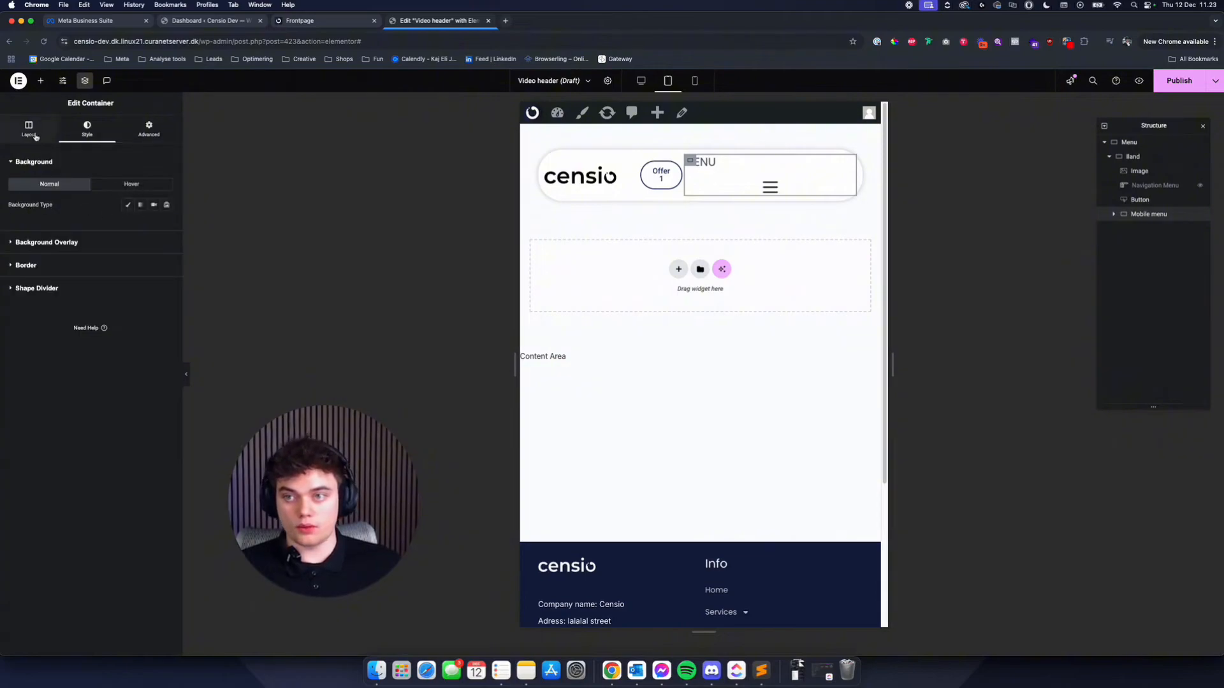
click(28, 128)
click(129, 325)
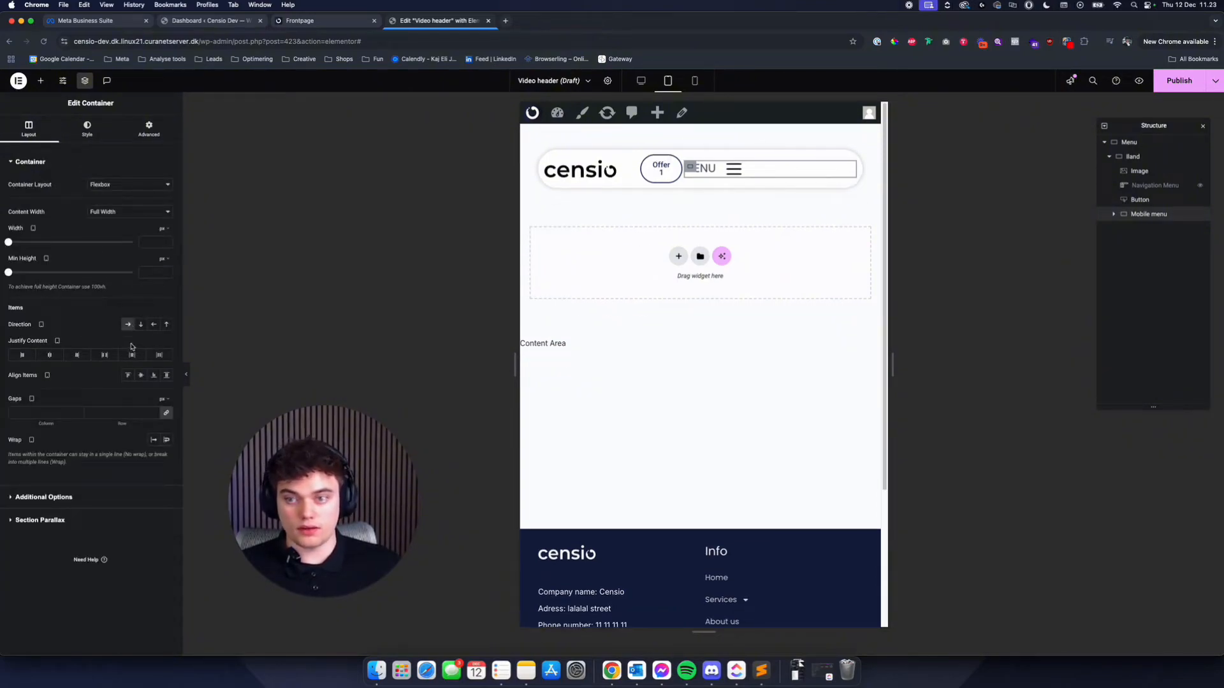
click(77, 356)
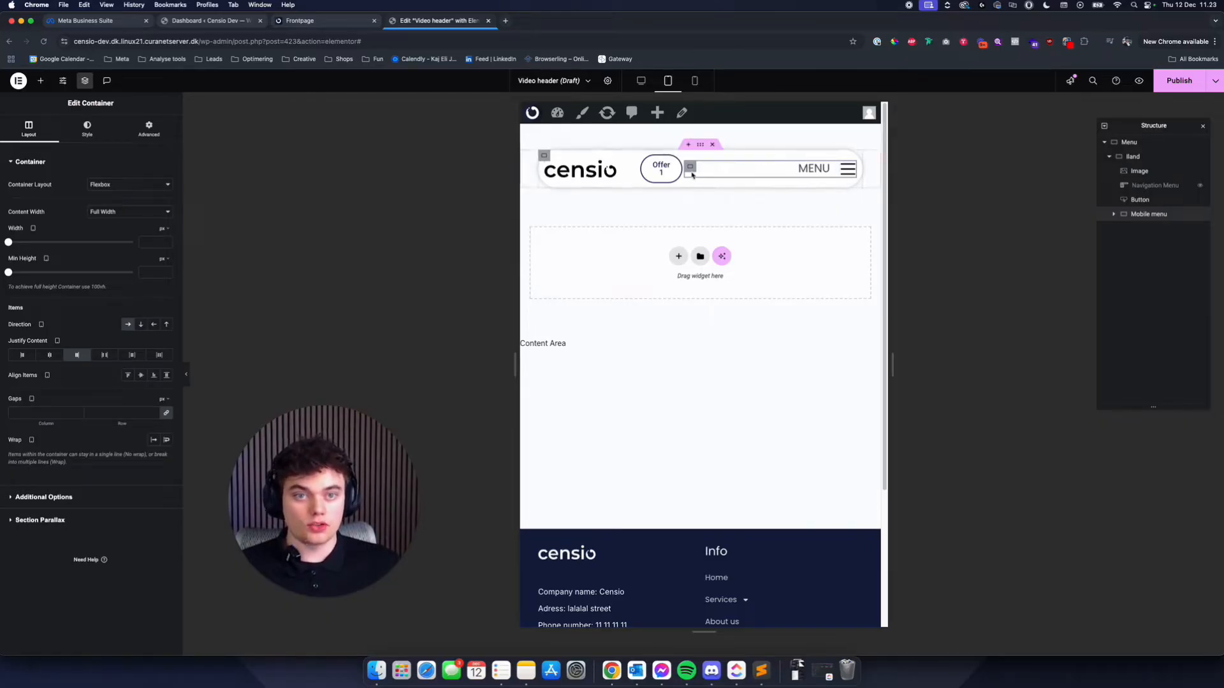
- Set the Mobile menu container's column and row gaps to 10 px
click(148, 128)
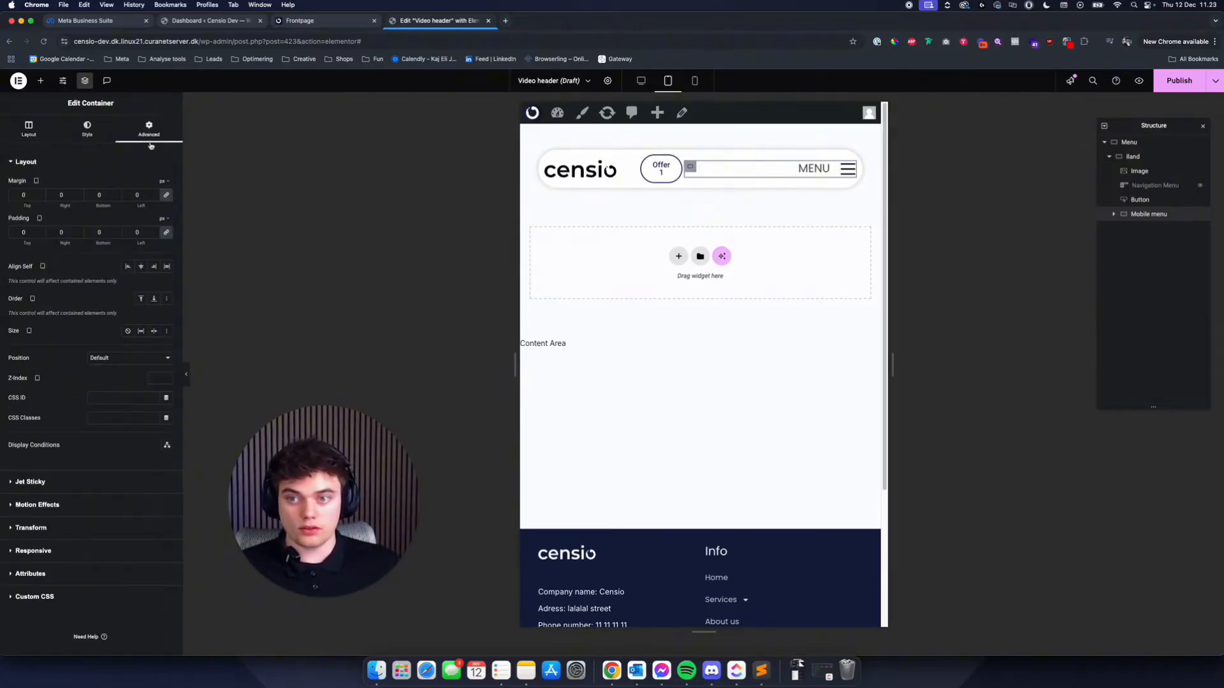
click(658, 170)
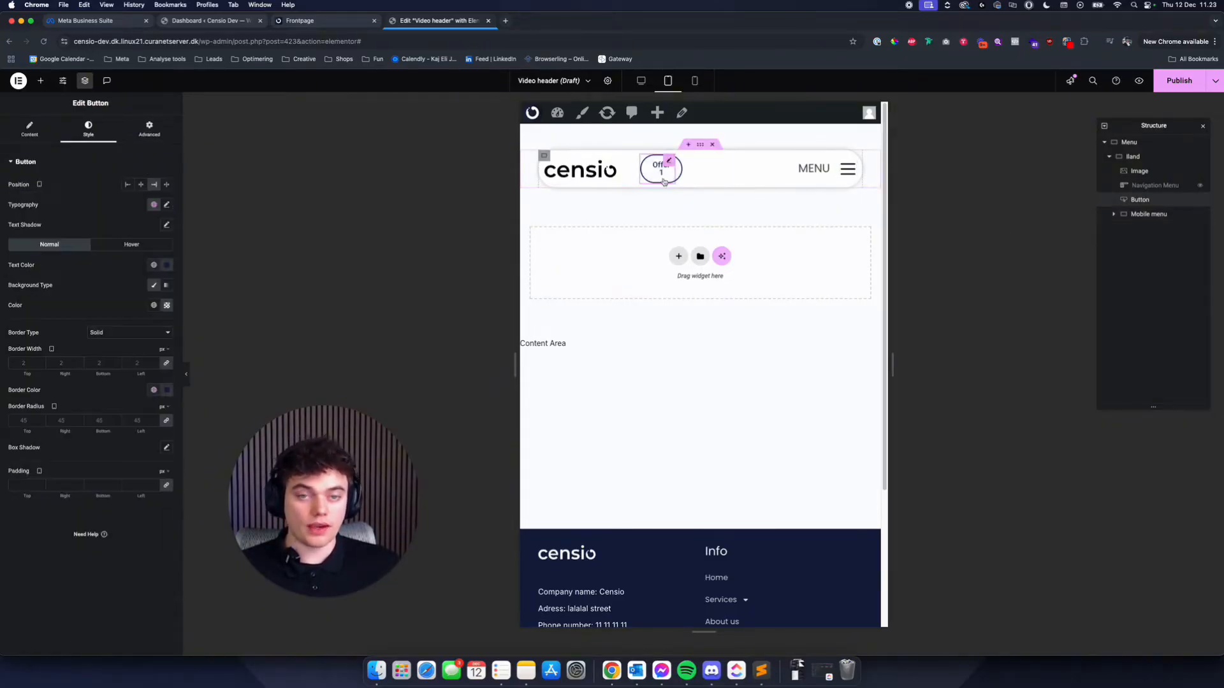
click(715, 164)
click(29, 130)
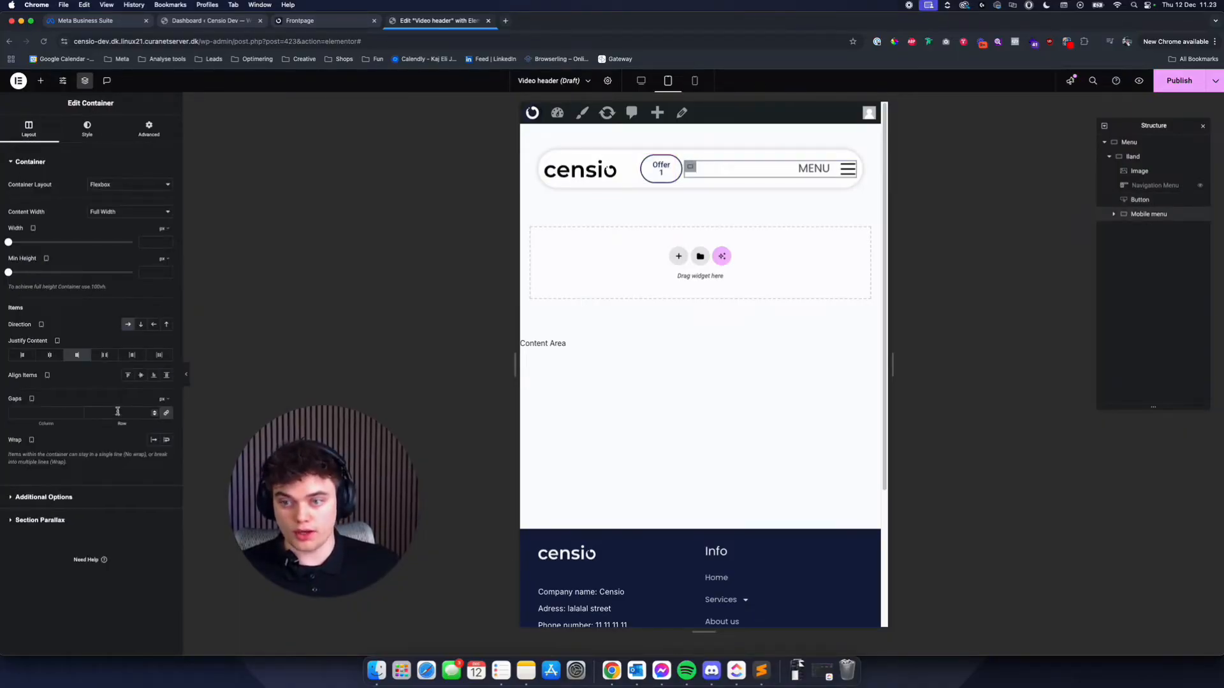
click(117, 411)
text(10)
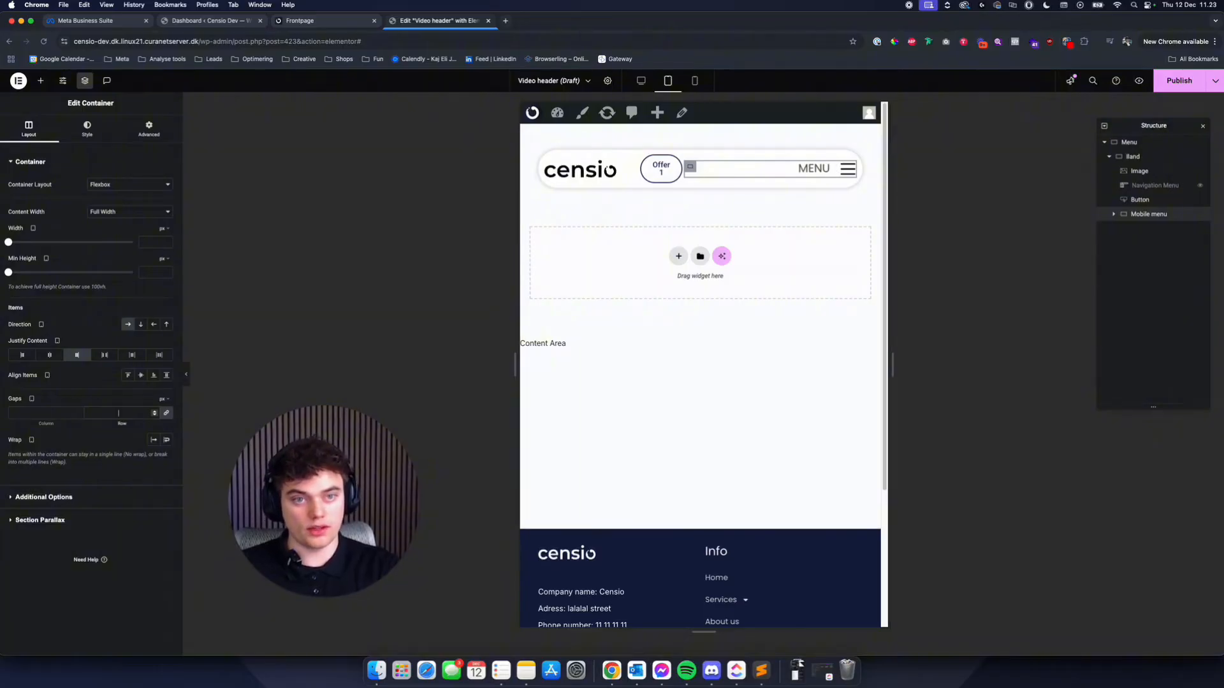
- Change the MENU heading's text color to the global color Black
click(818, 168)
click(153, 205)
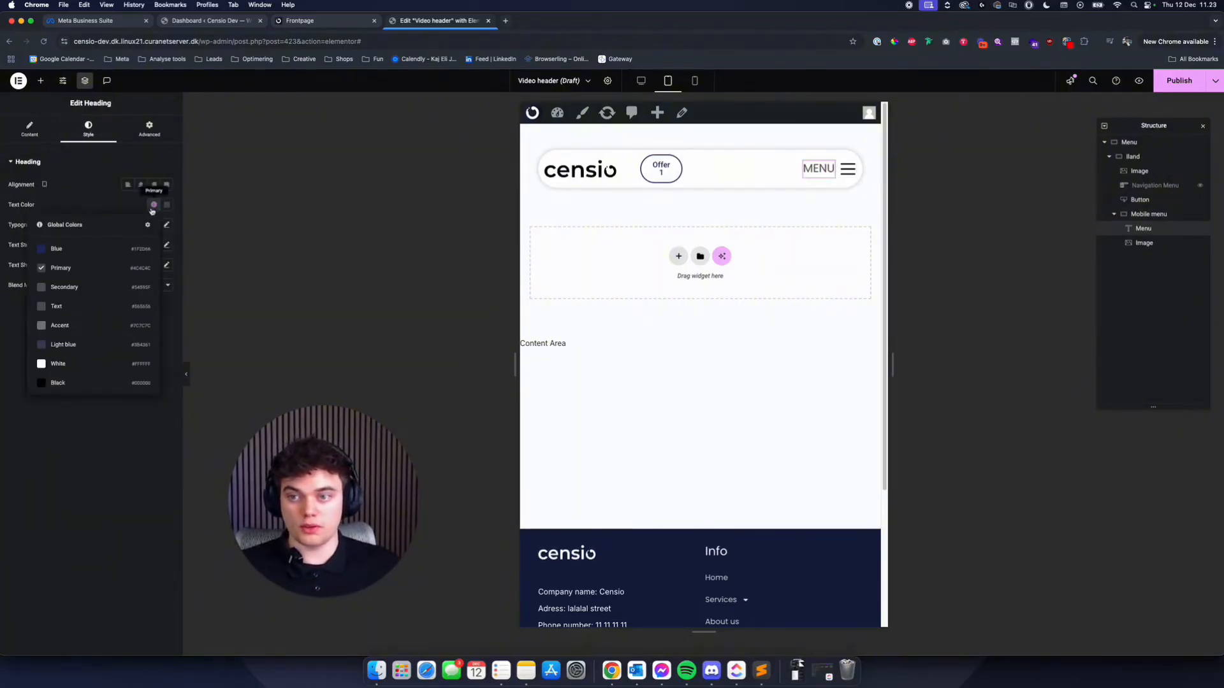
click(58, 382)
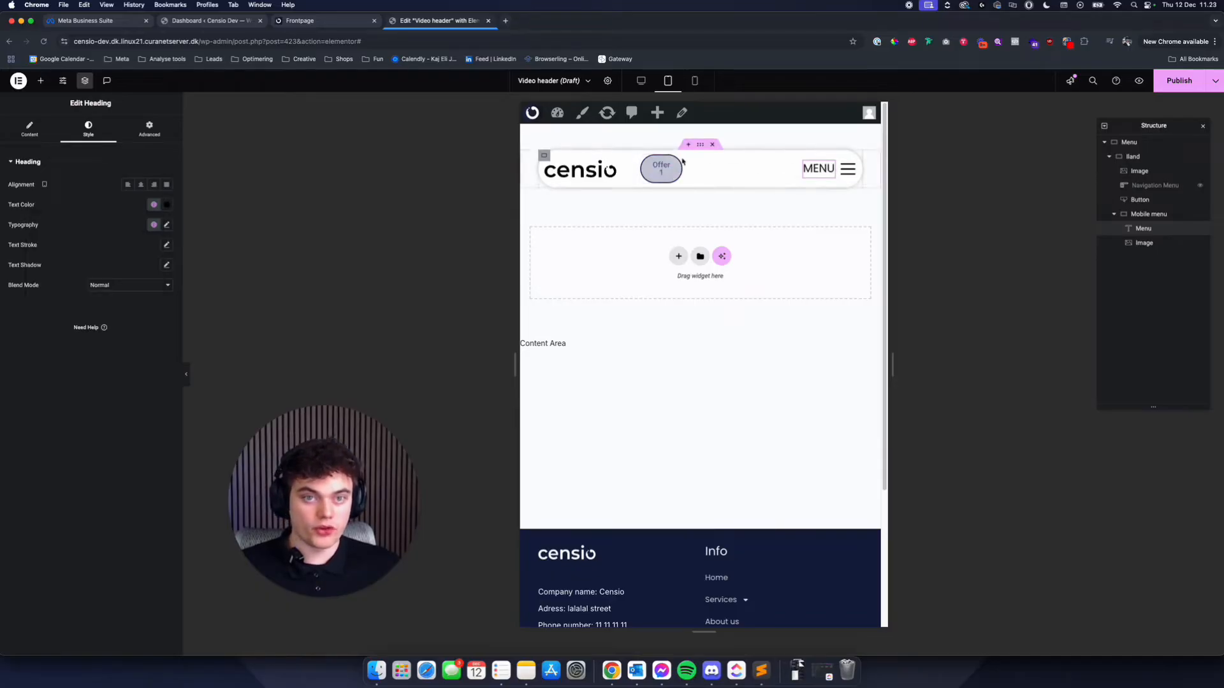
- Set the Band container's tablet padding to 2% on all sides, with 1.5% at the bottom
click(699, 145)
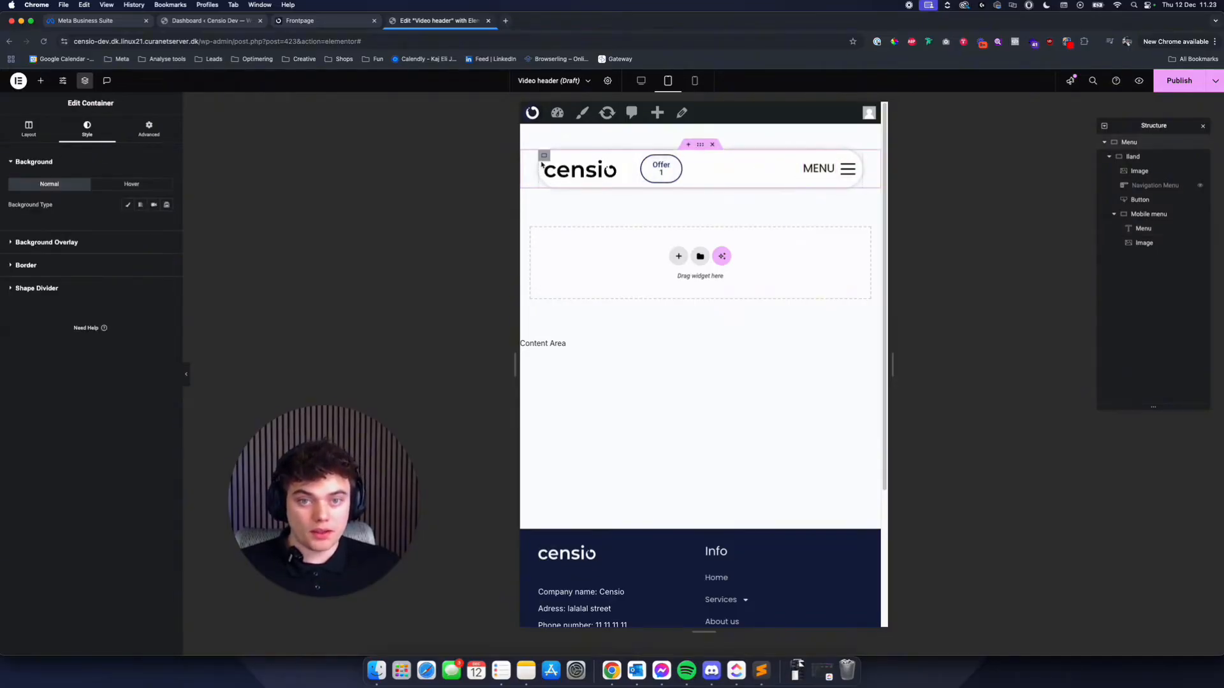
click(544, 156)
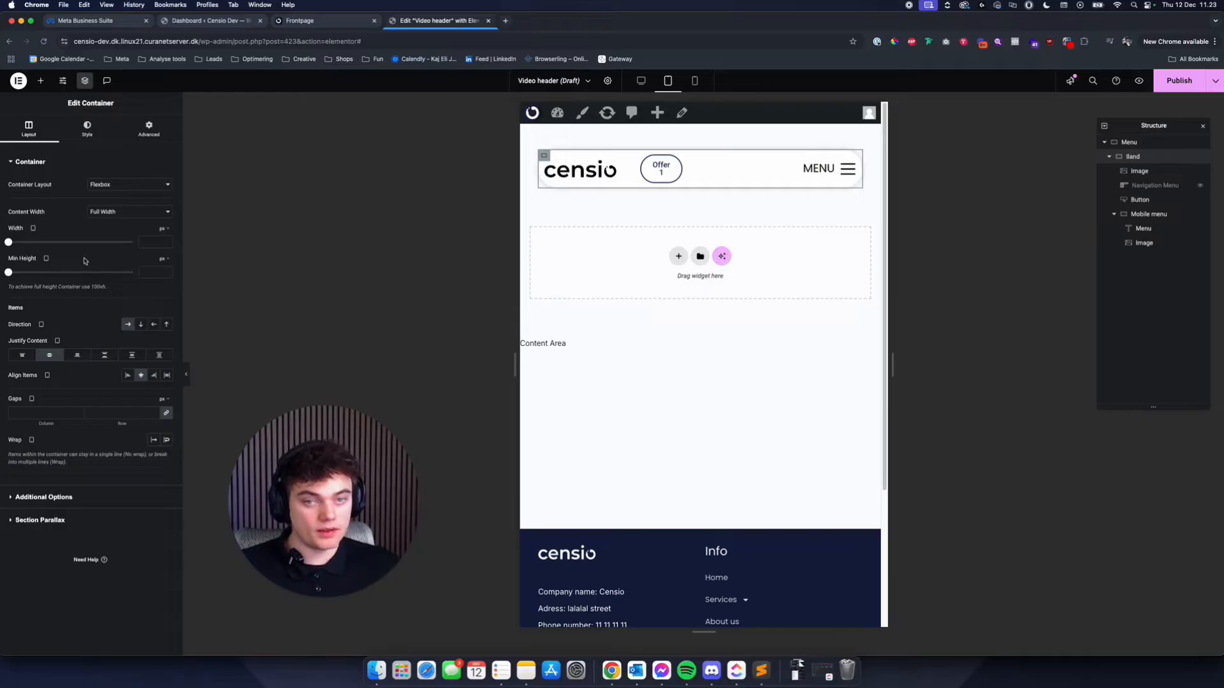
click(147, 131)
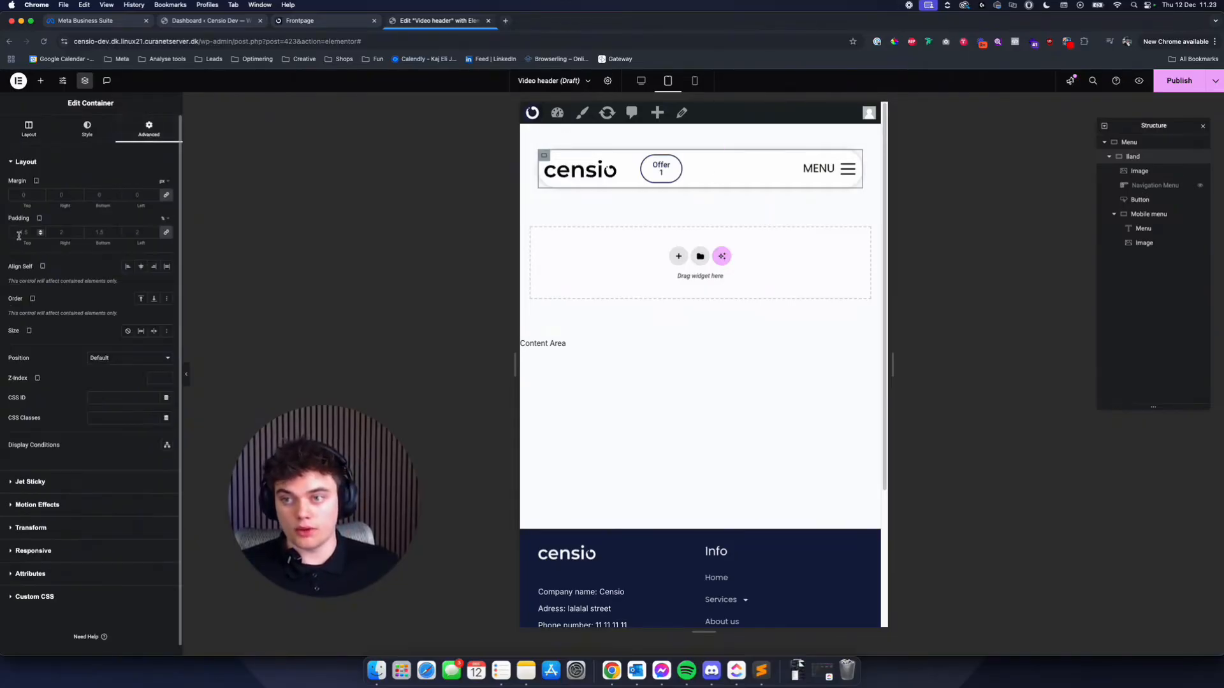
text(2)
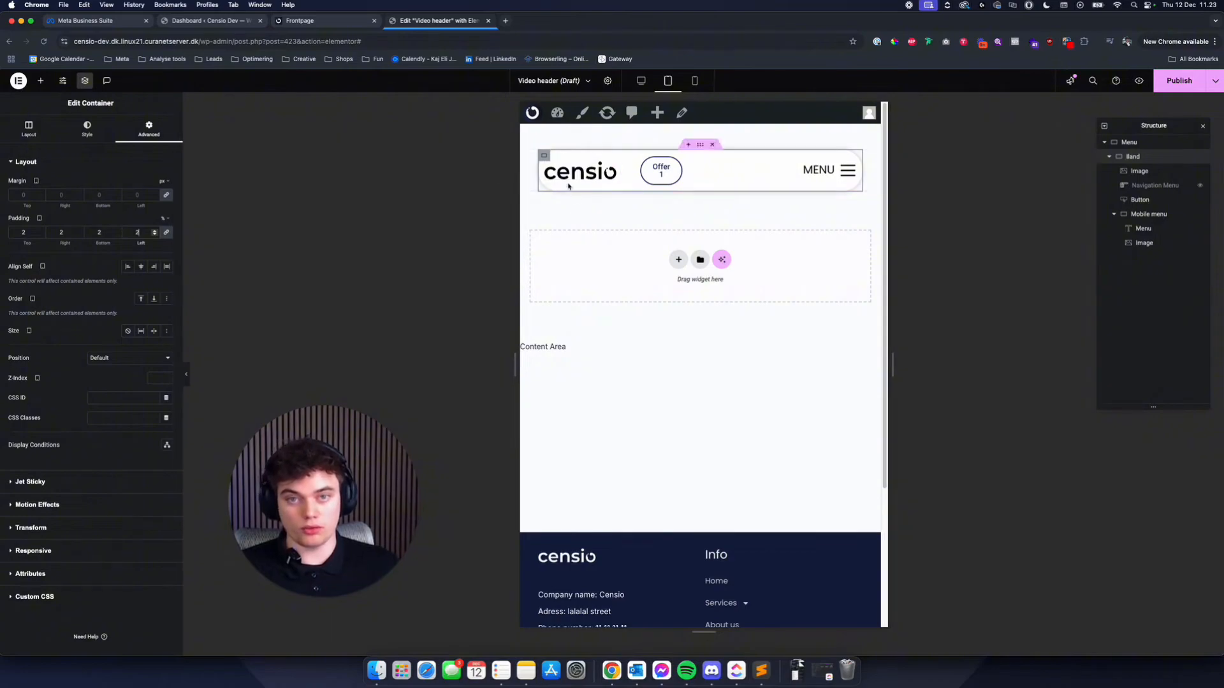
text(05)
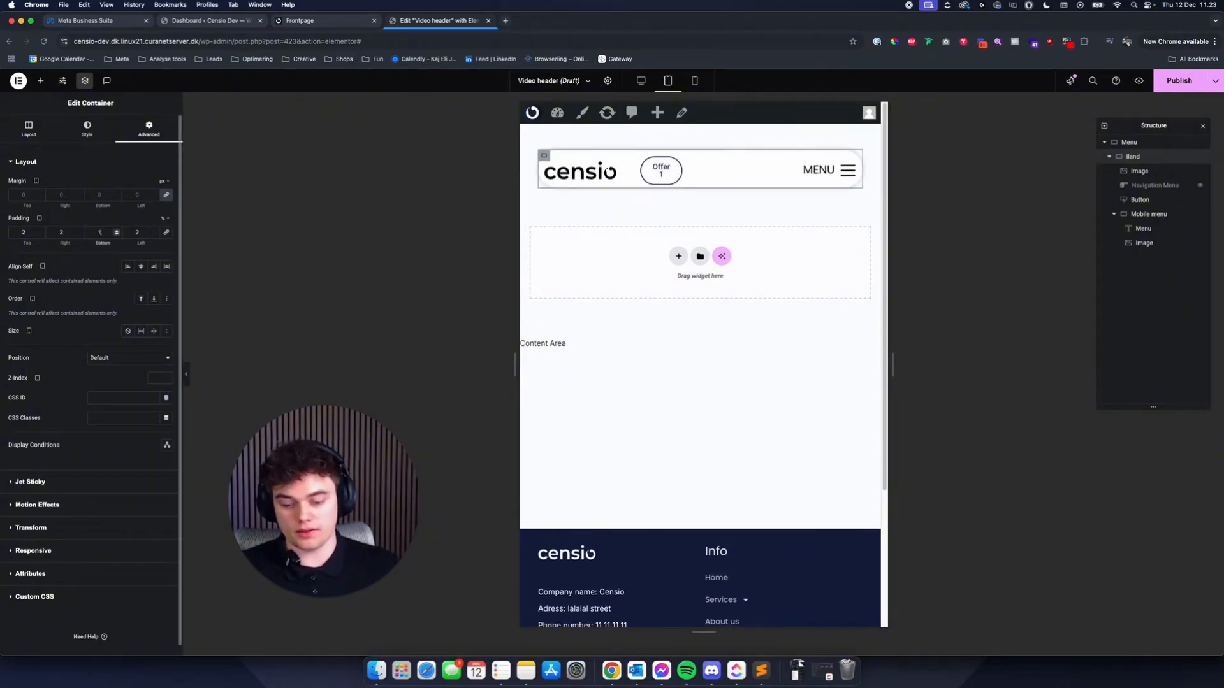
key(BackSpace)
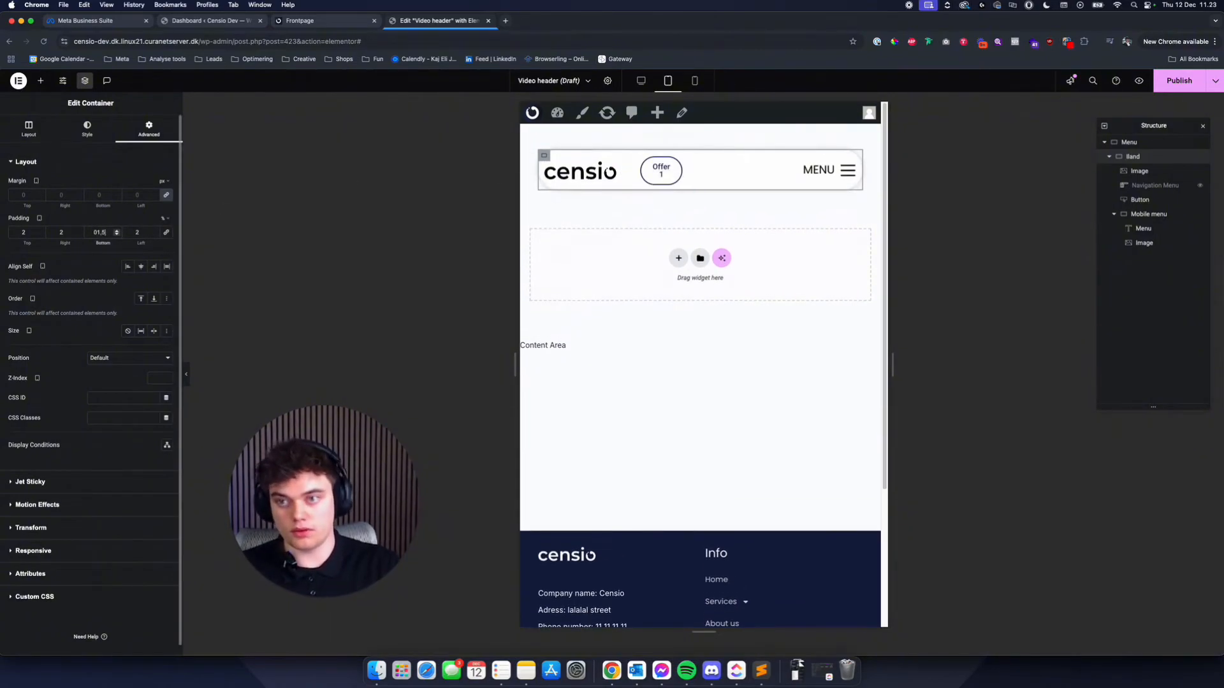
key(BackSpace)
text(150)
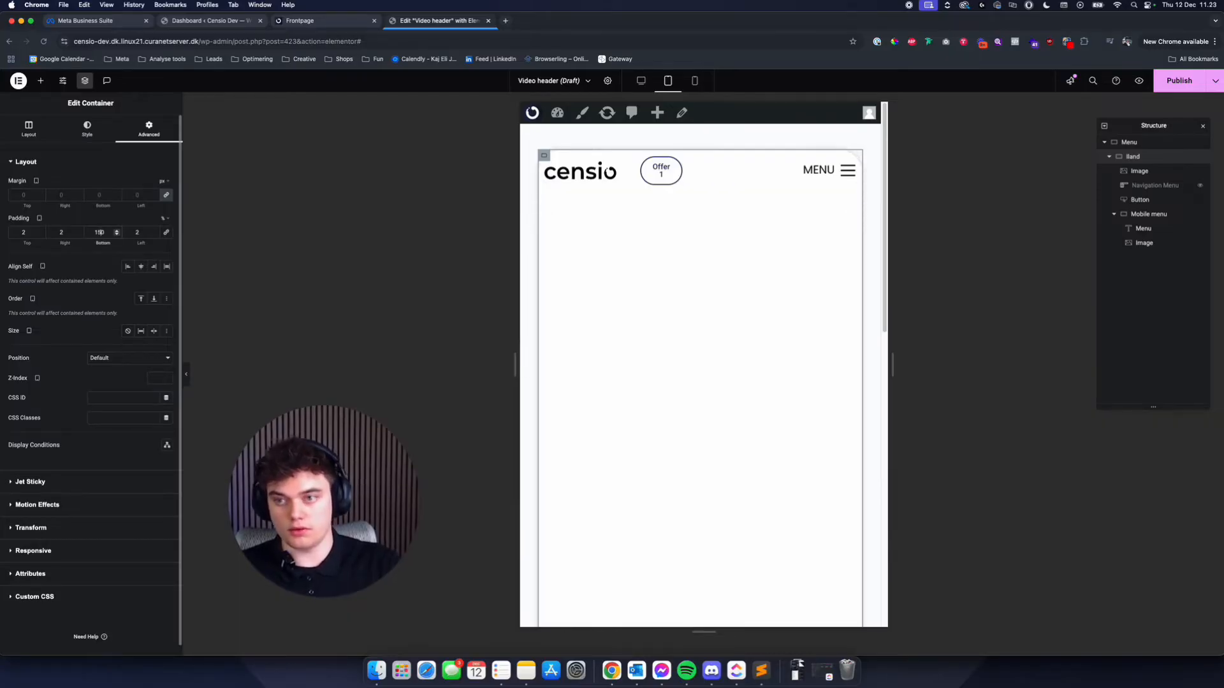
text(.)
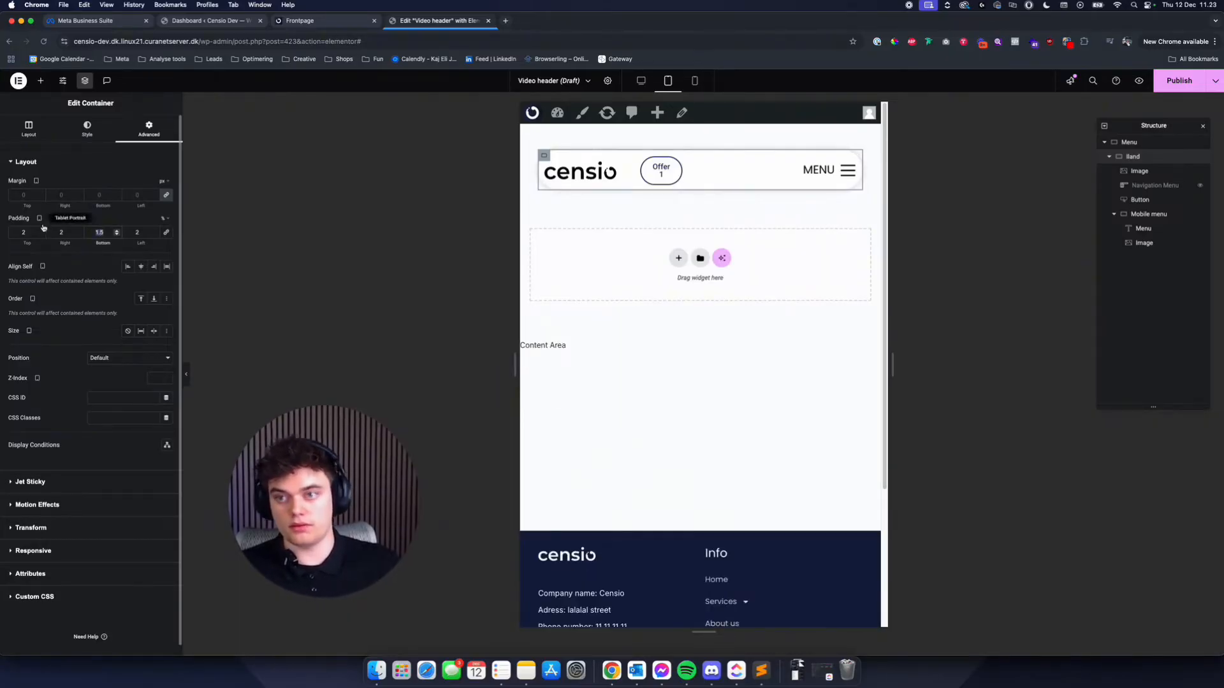
- Set the Band container's top padding to 1.5% and its right and left padding to 5%
click(30, 231)
key(super+a)
text(1.5)
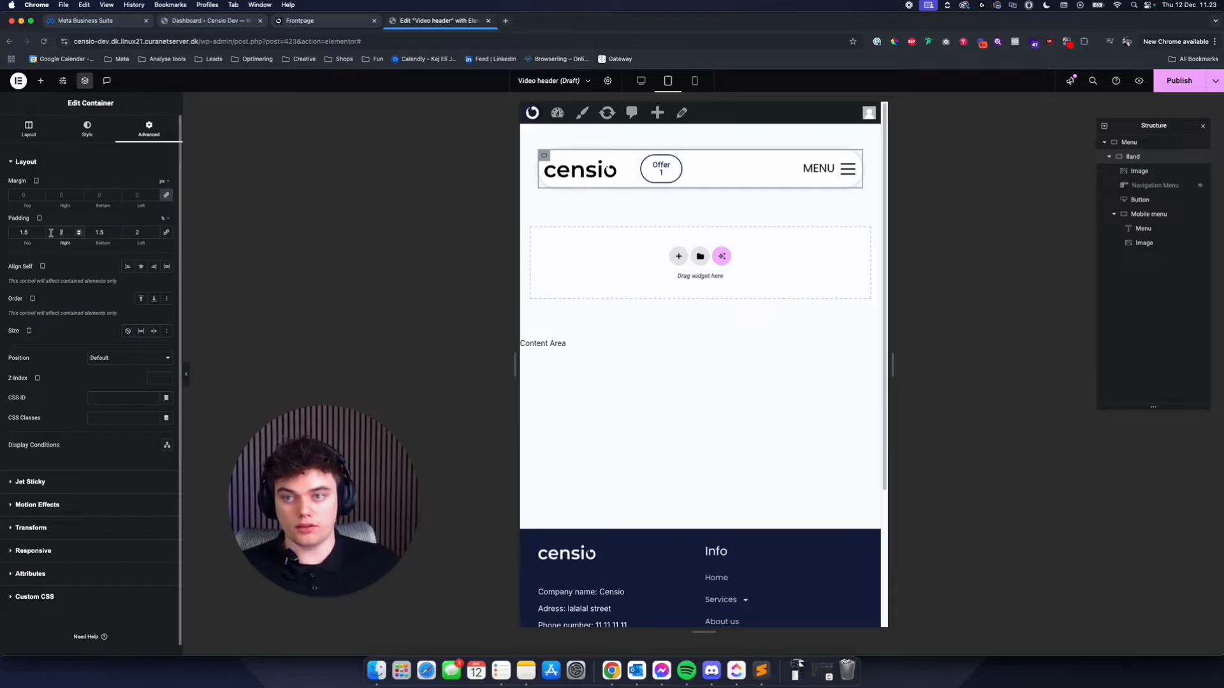
text(5)
drag(145, 234, 132, 234)
text(5)
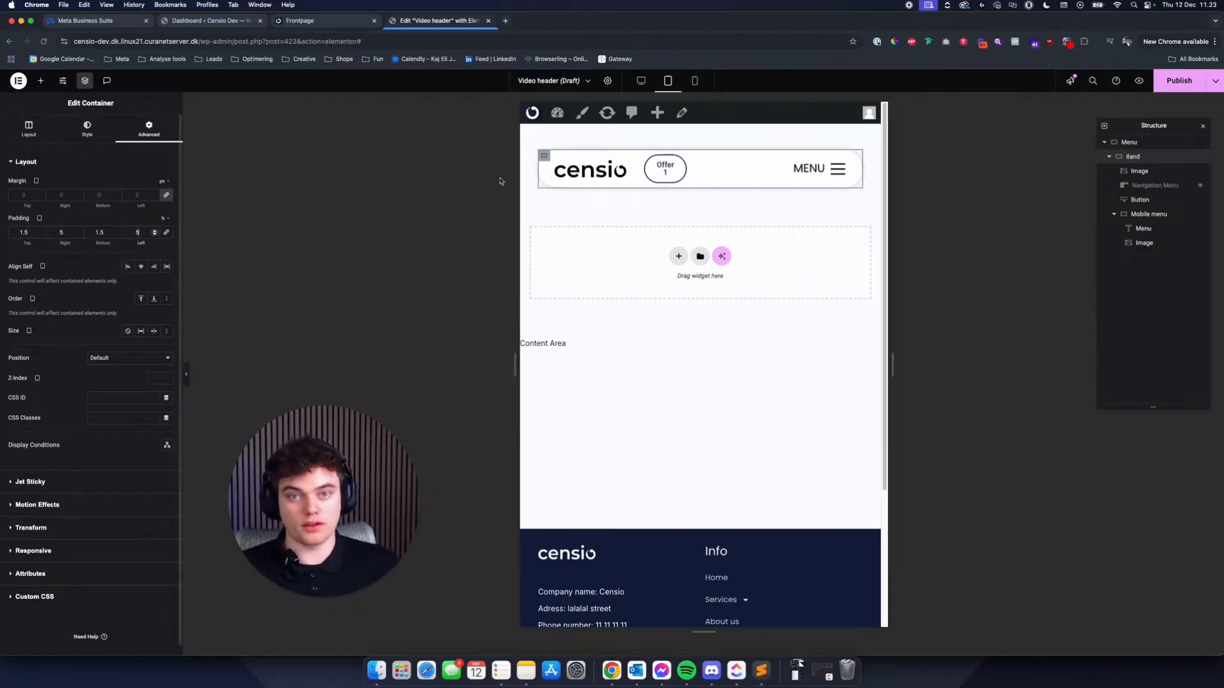
- Set the Mobile menu container's tablet width to 20%
click(675, 172)
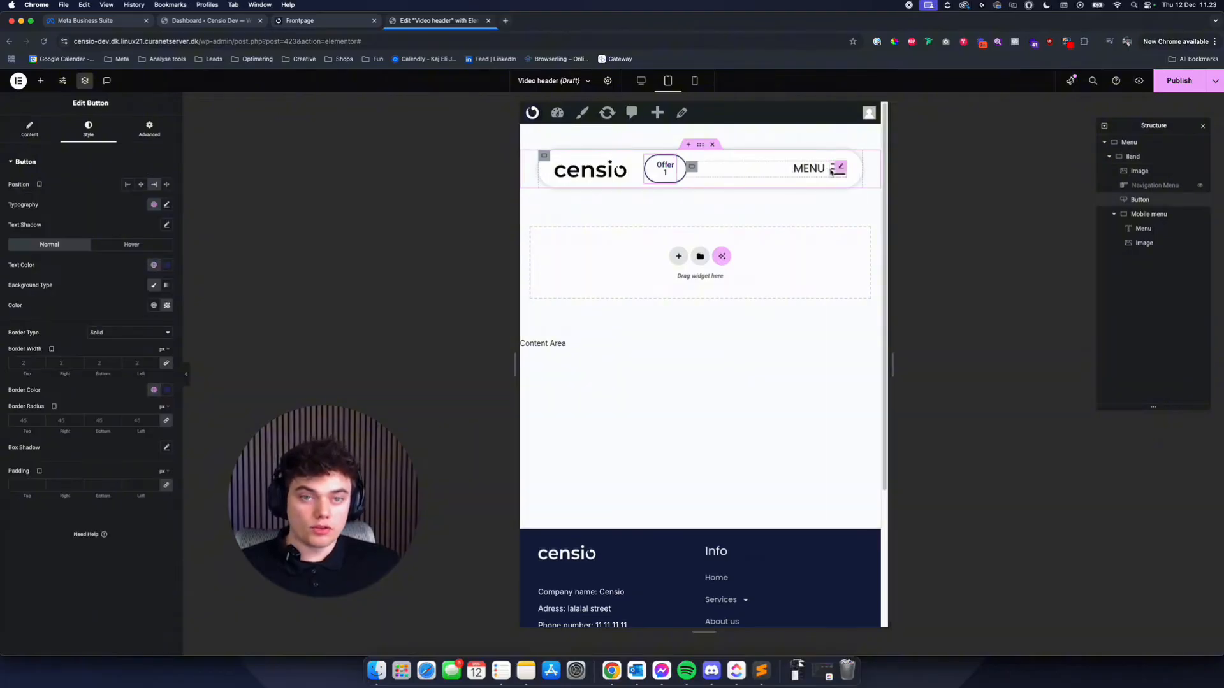
click(143, 131)
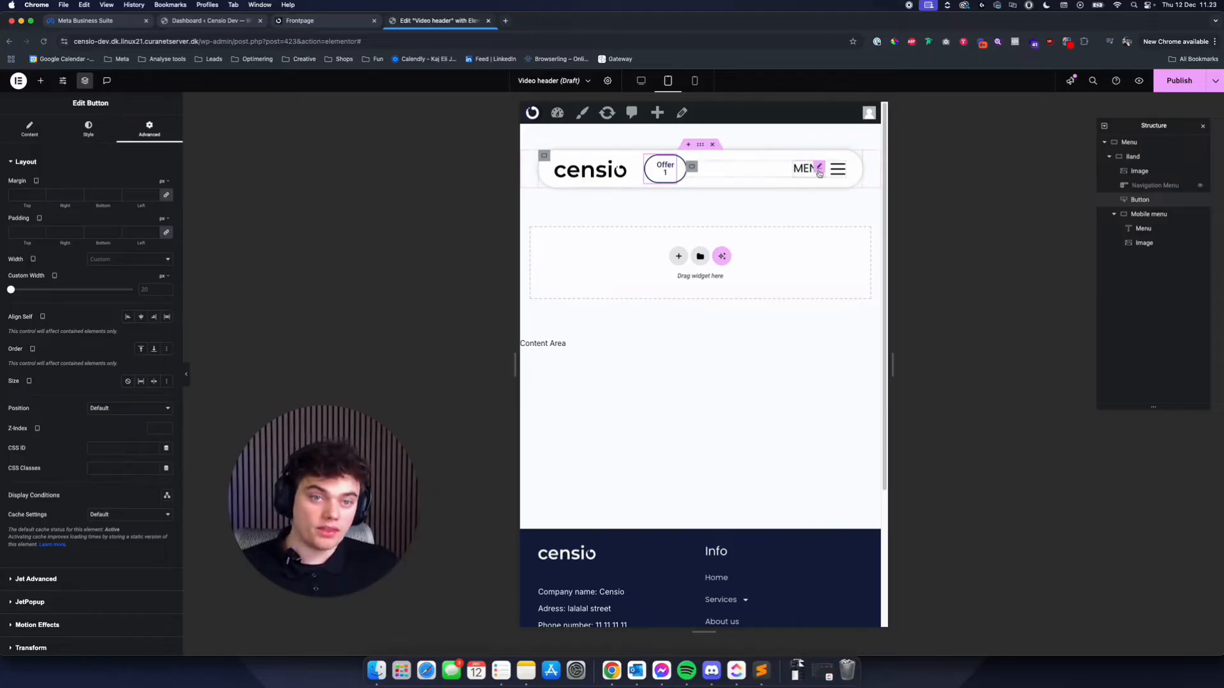
click(691, 167)
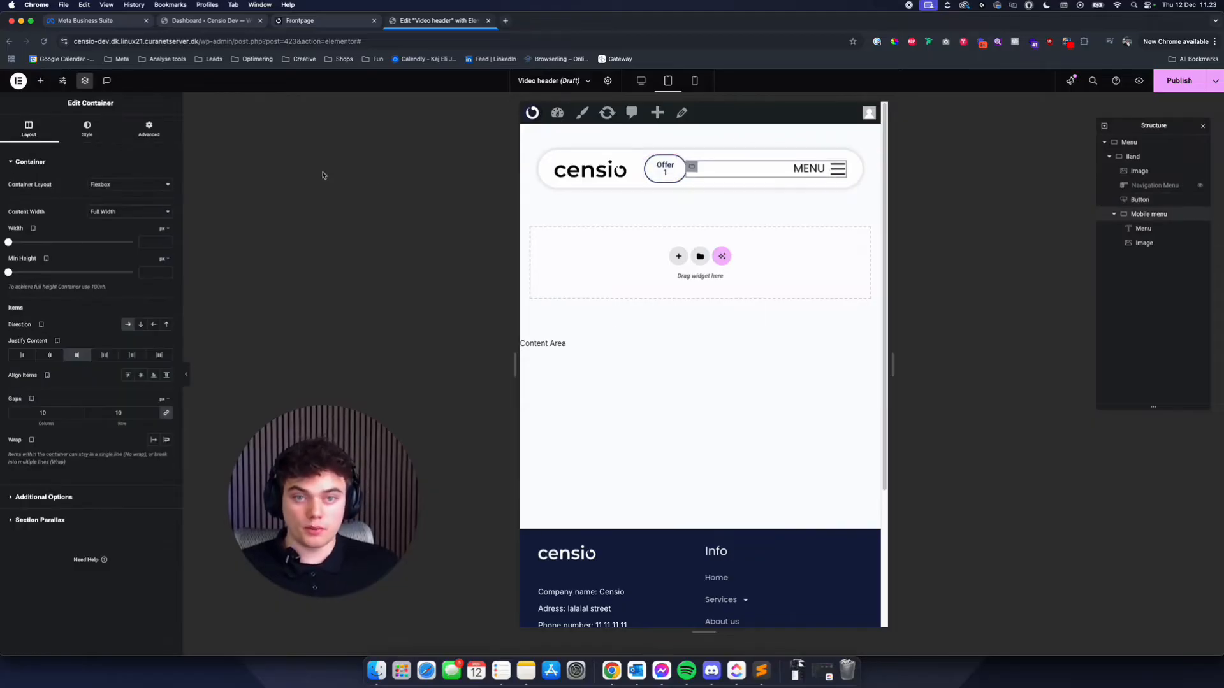
click(166, 230)
click(170, 244)
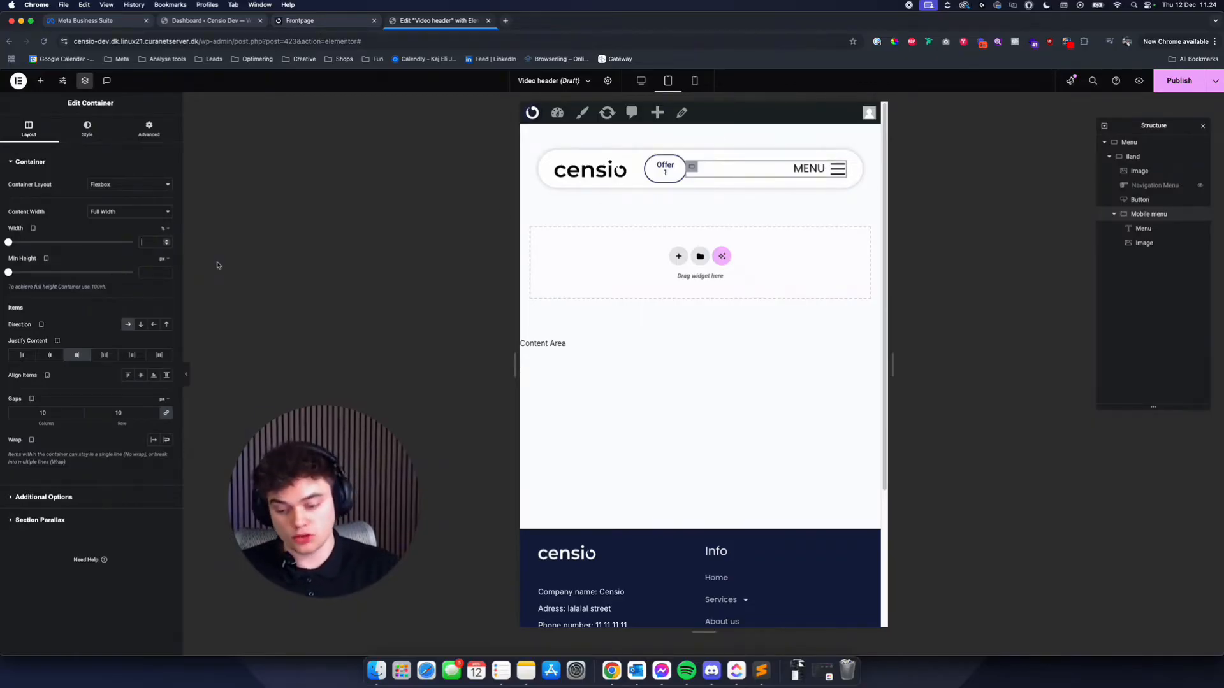
text(10)
key(BackSpace)
text(5)
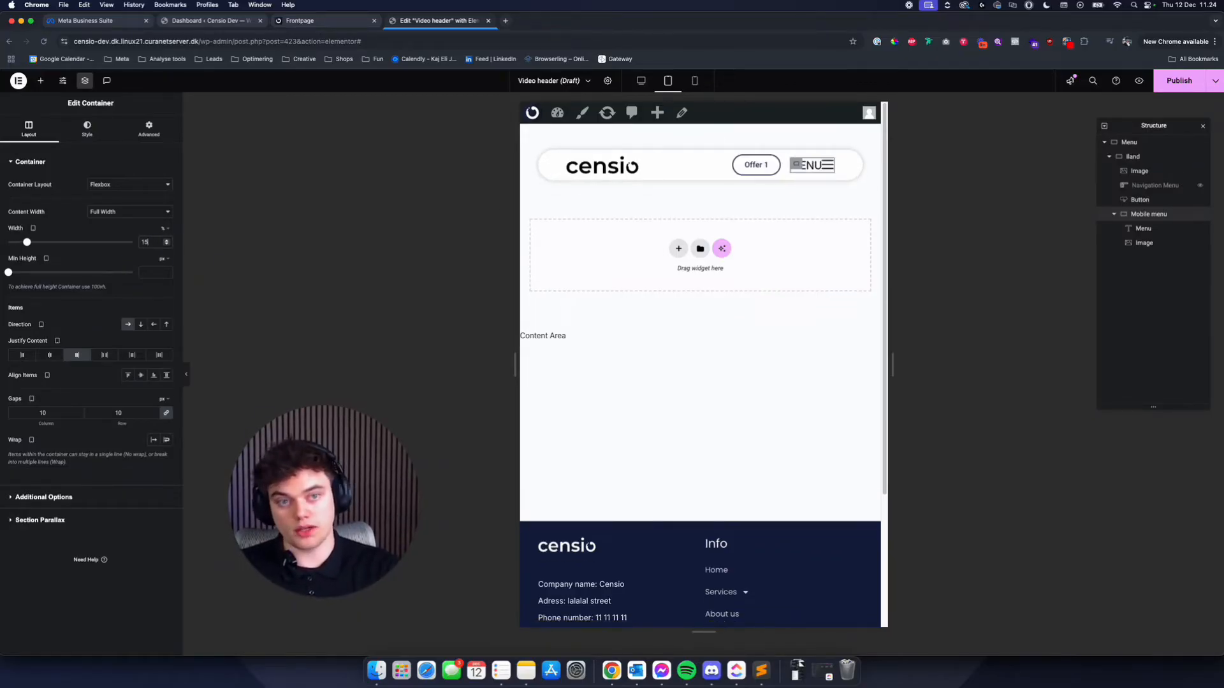
key(BackSpace)
key(BackSpace)
text(20)
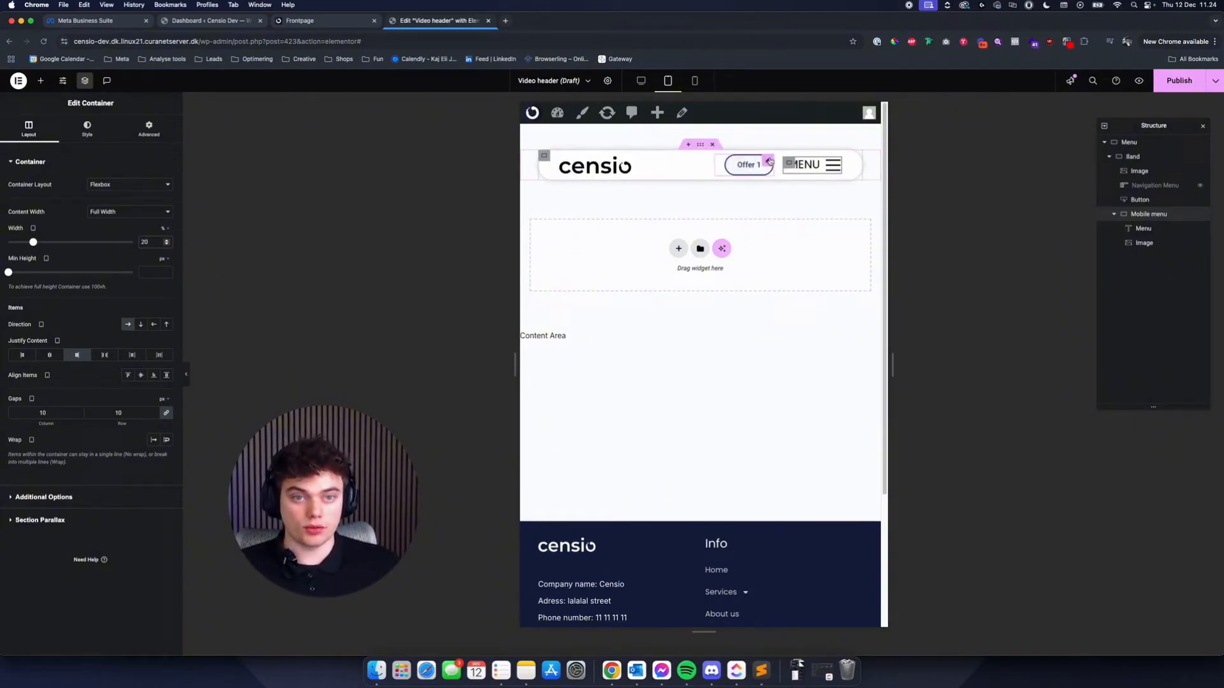
- Try a Custom tablet width on the Offer 1 button and restore its Default width
click(621, 167)
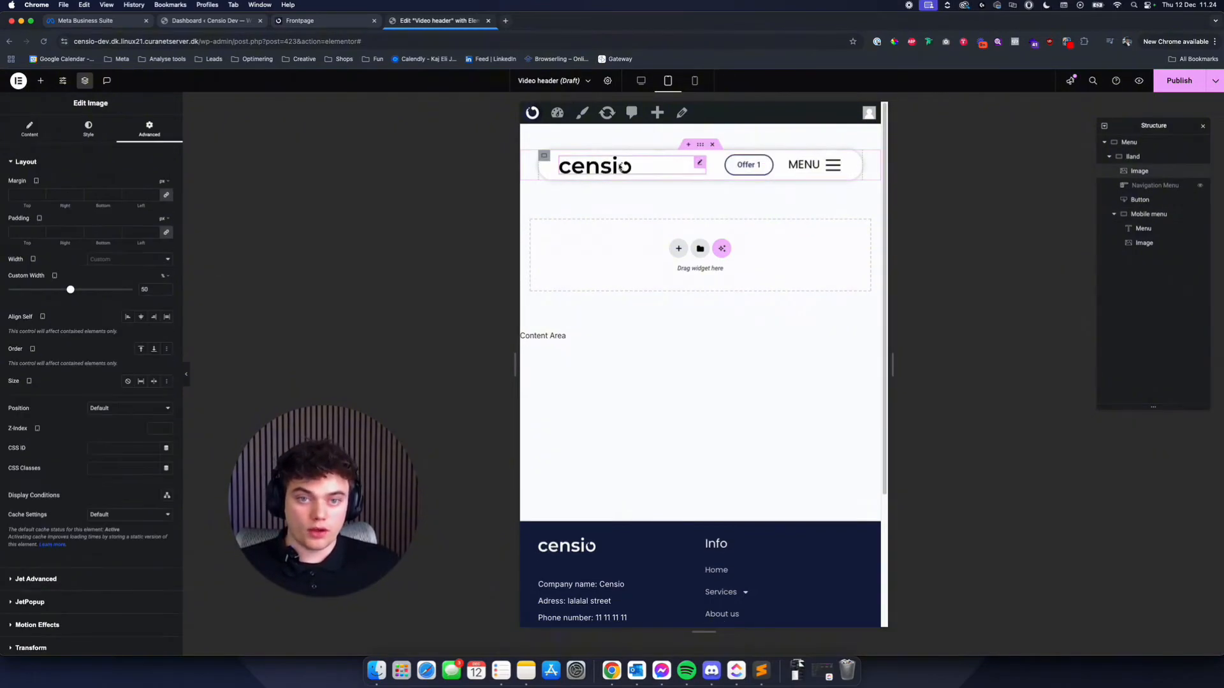
click(792, 165)
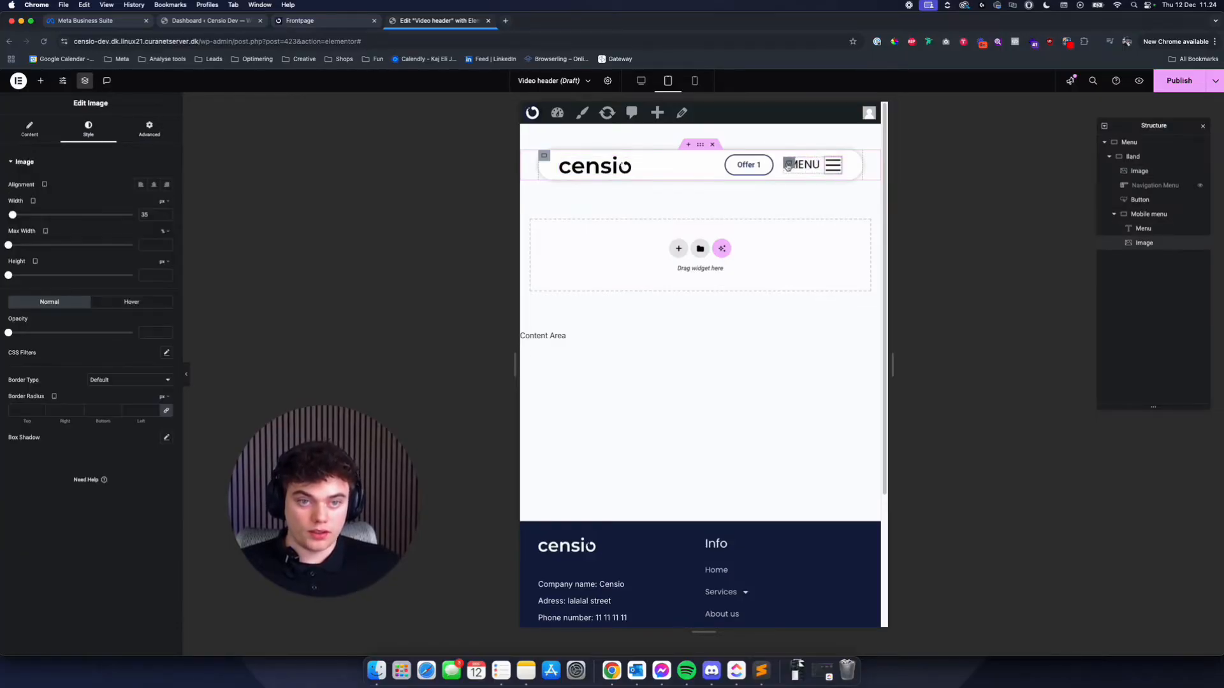
click(752, 165)
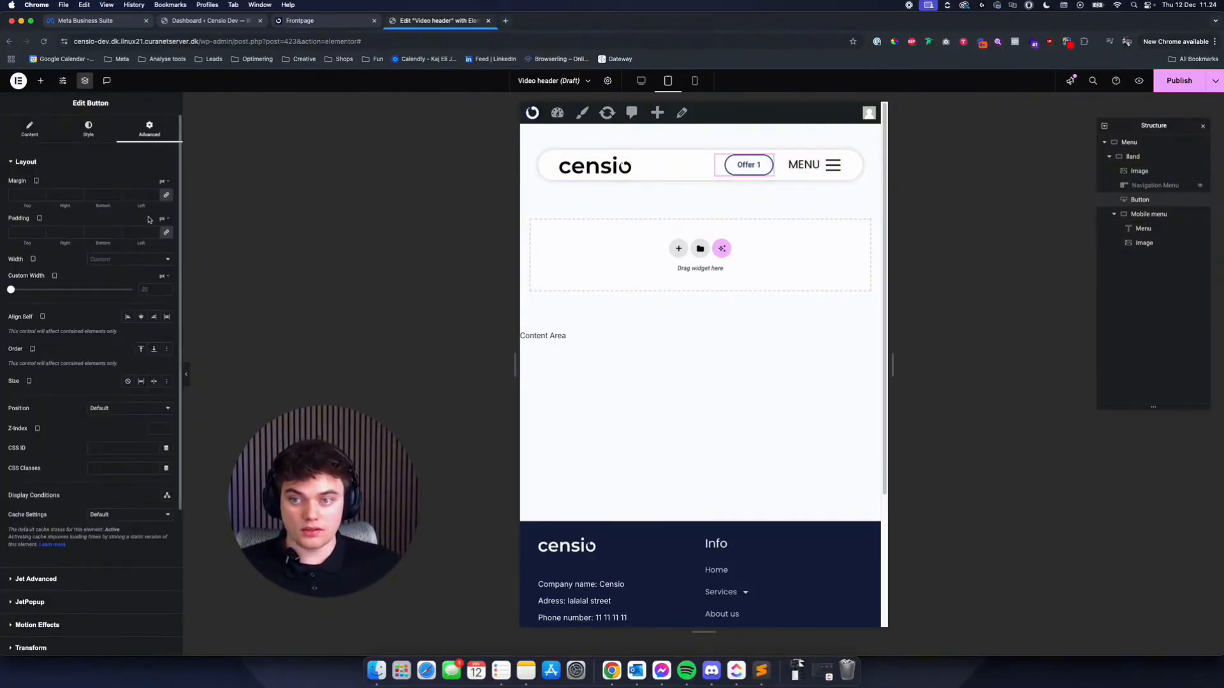
click(142, 258)
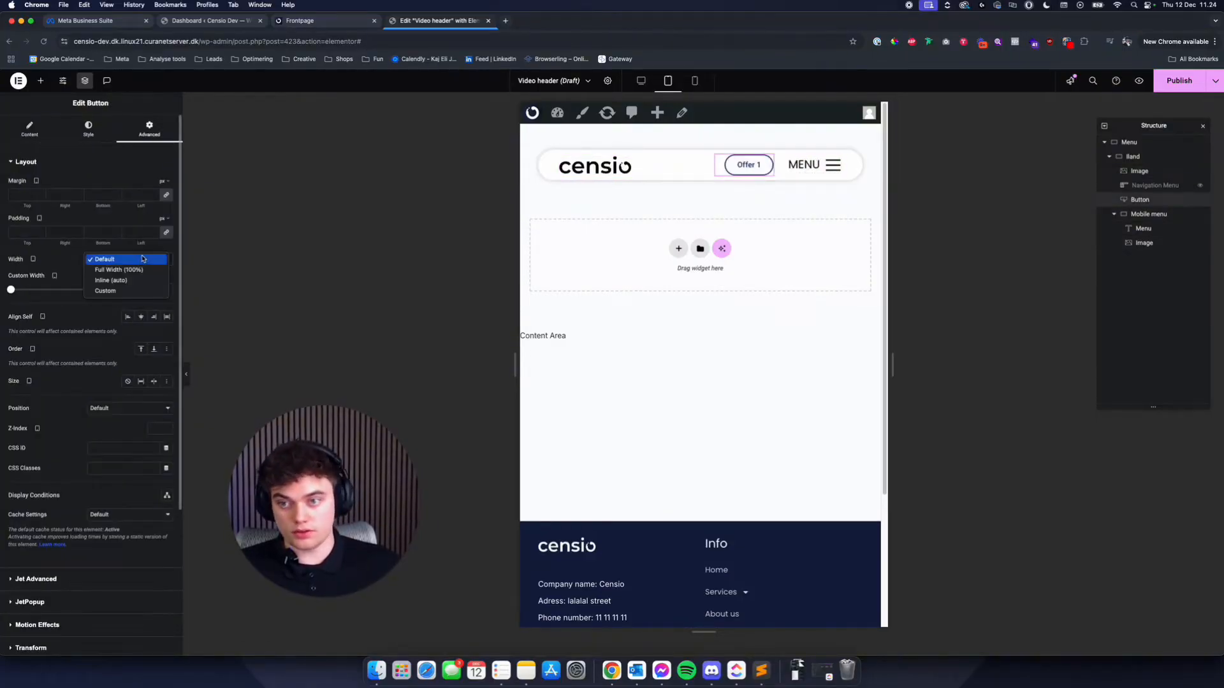
click(137, 292)
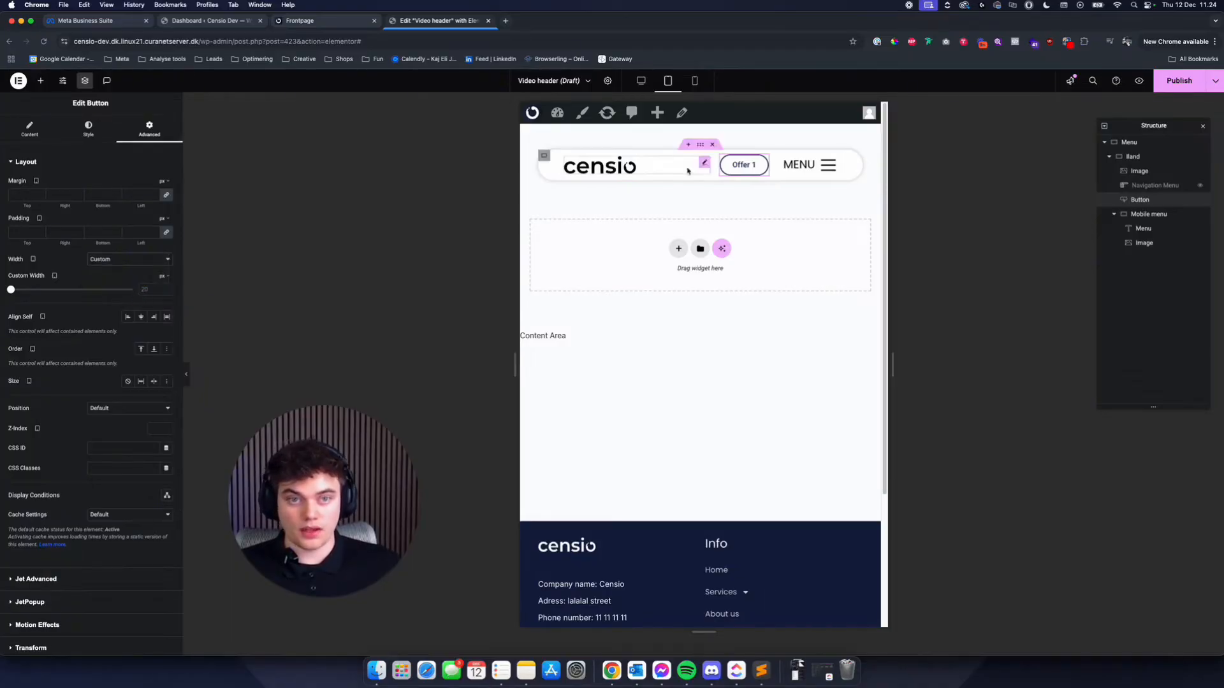
click(143, 259)
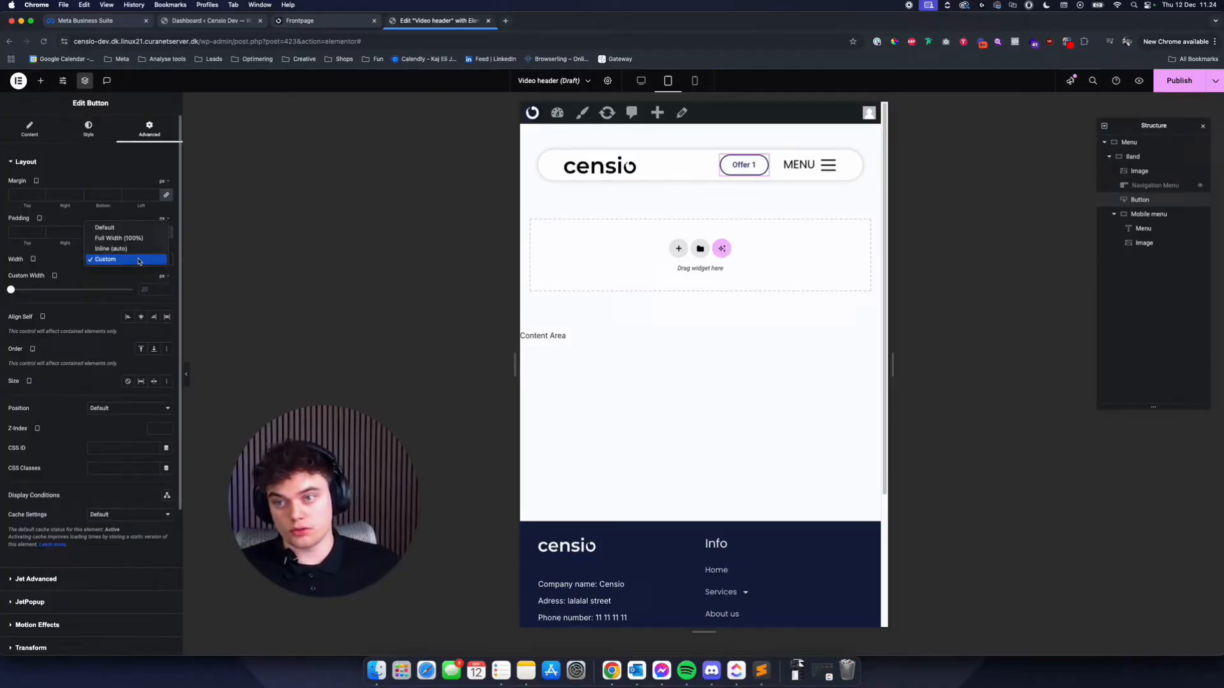
click(126, 229)
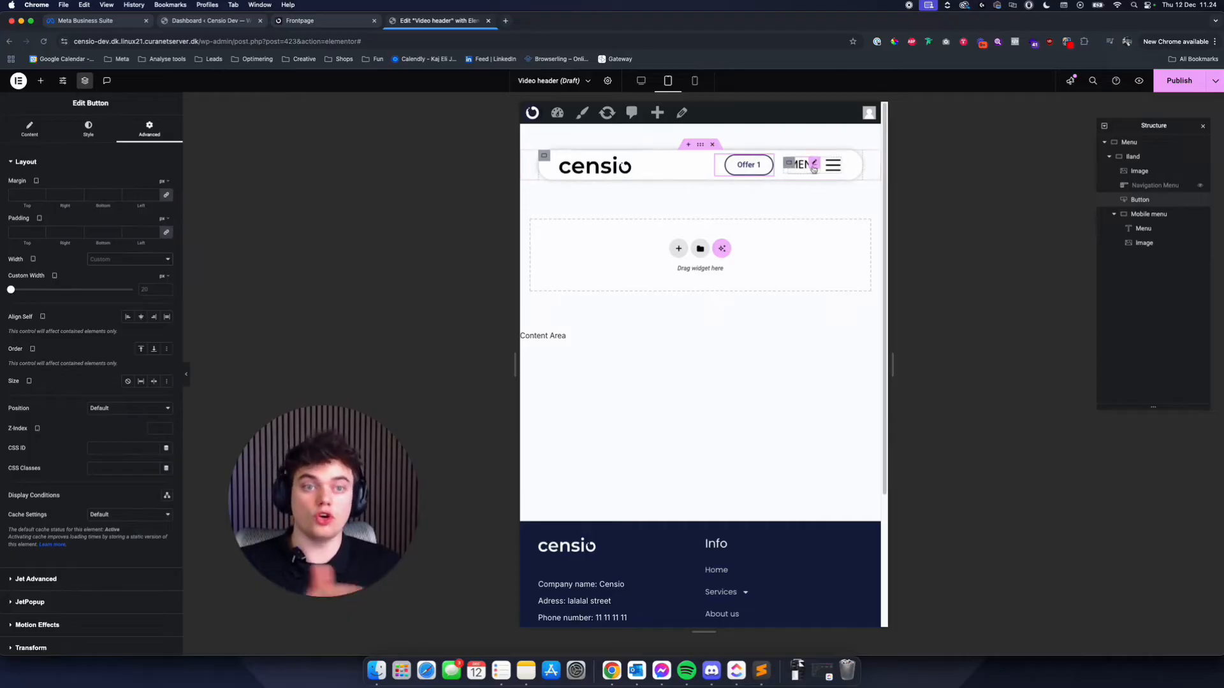
- Set the Band container's left and right tablet padding to 3%
click(545, 157)
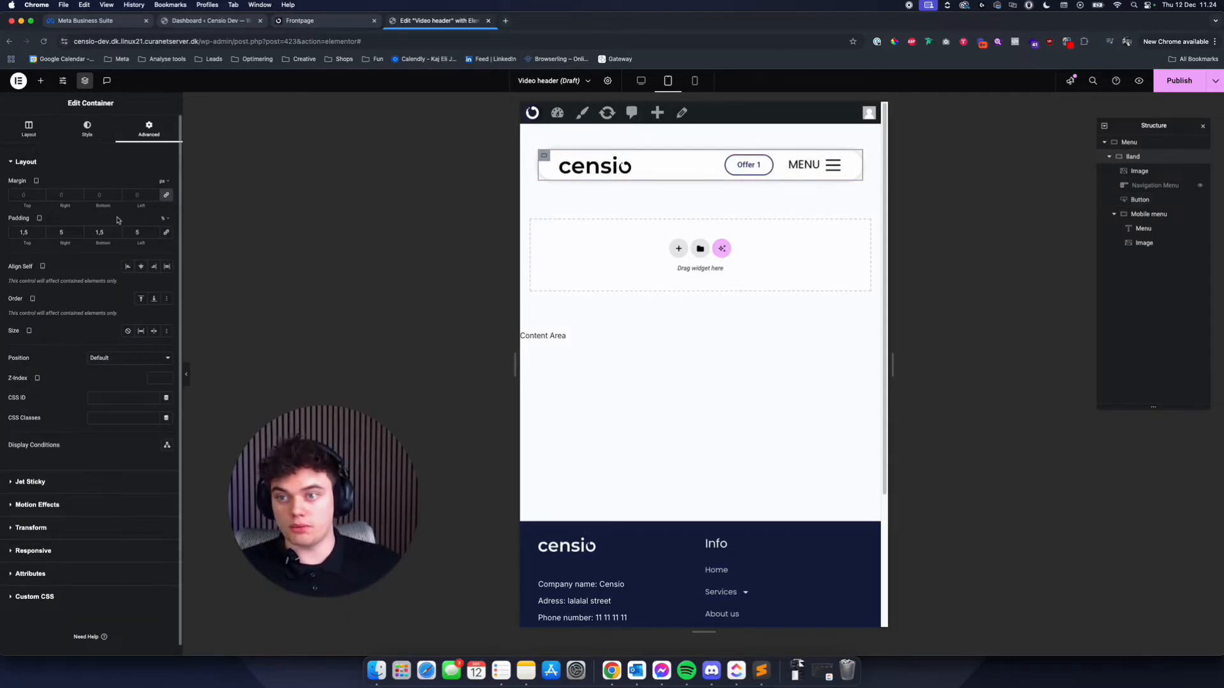
drag(147, 232, 30, 228)
text(33)
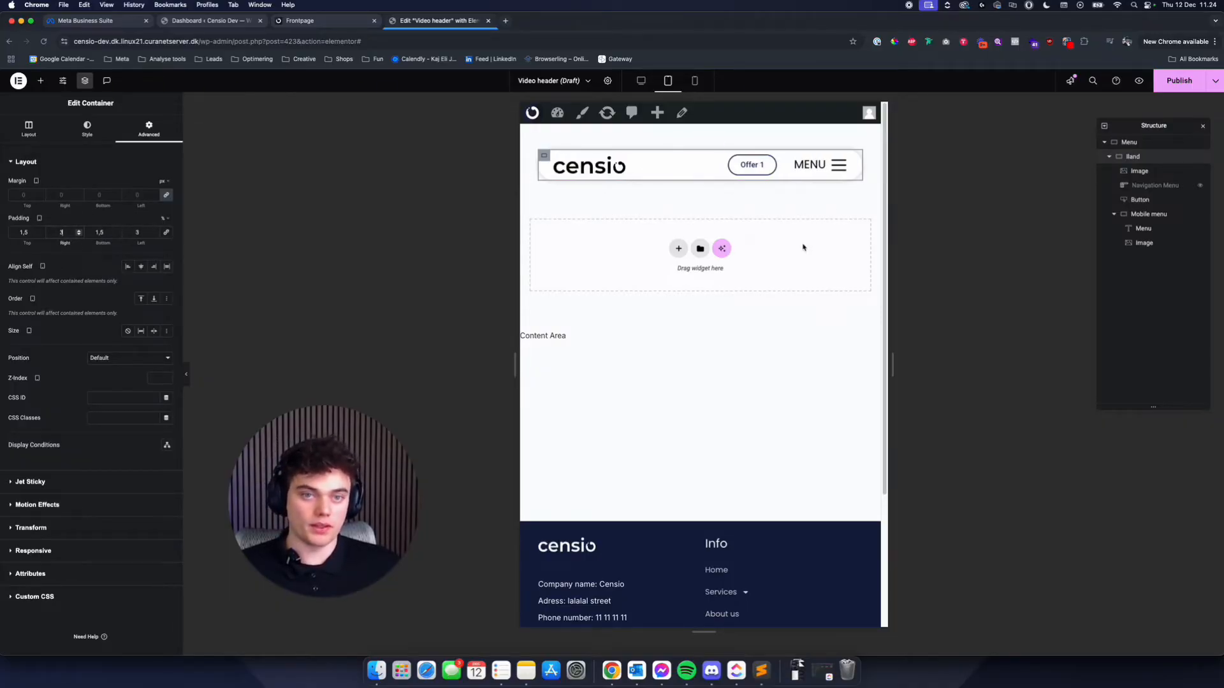
- Reduce the Mobile menu container's tablet width to 17%
click(792, 163)
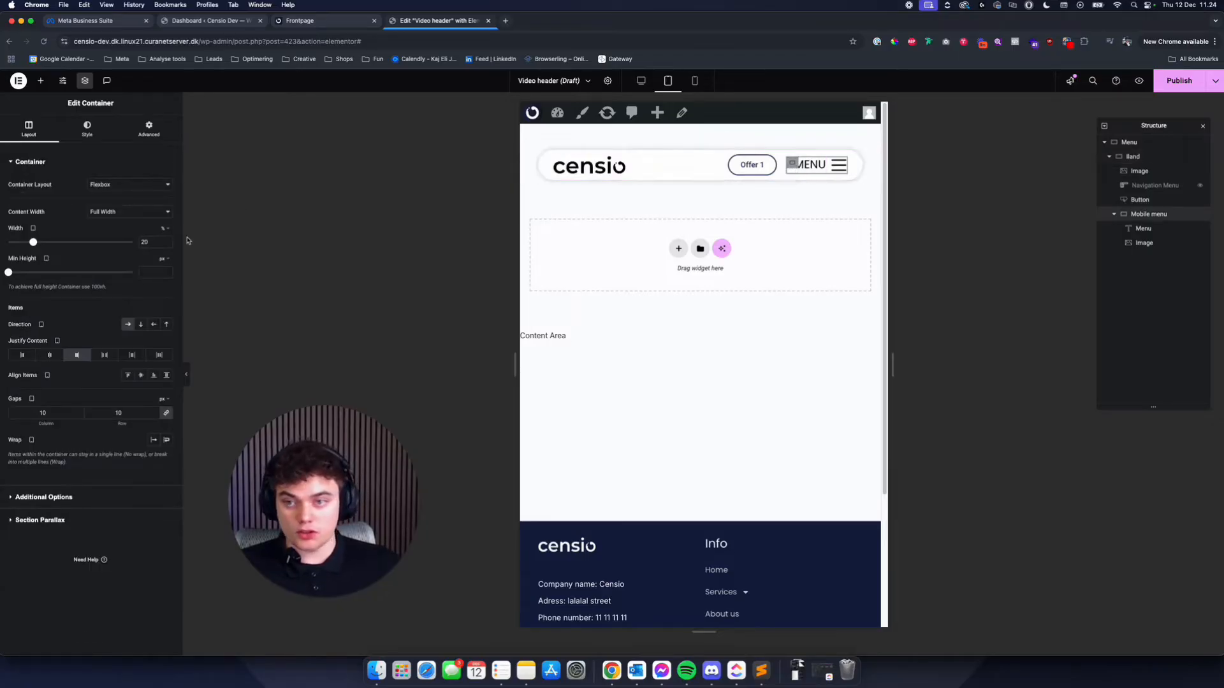
click(165, 245)
click(166, 245)
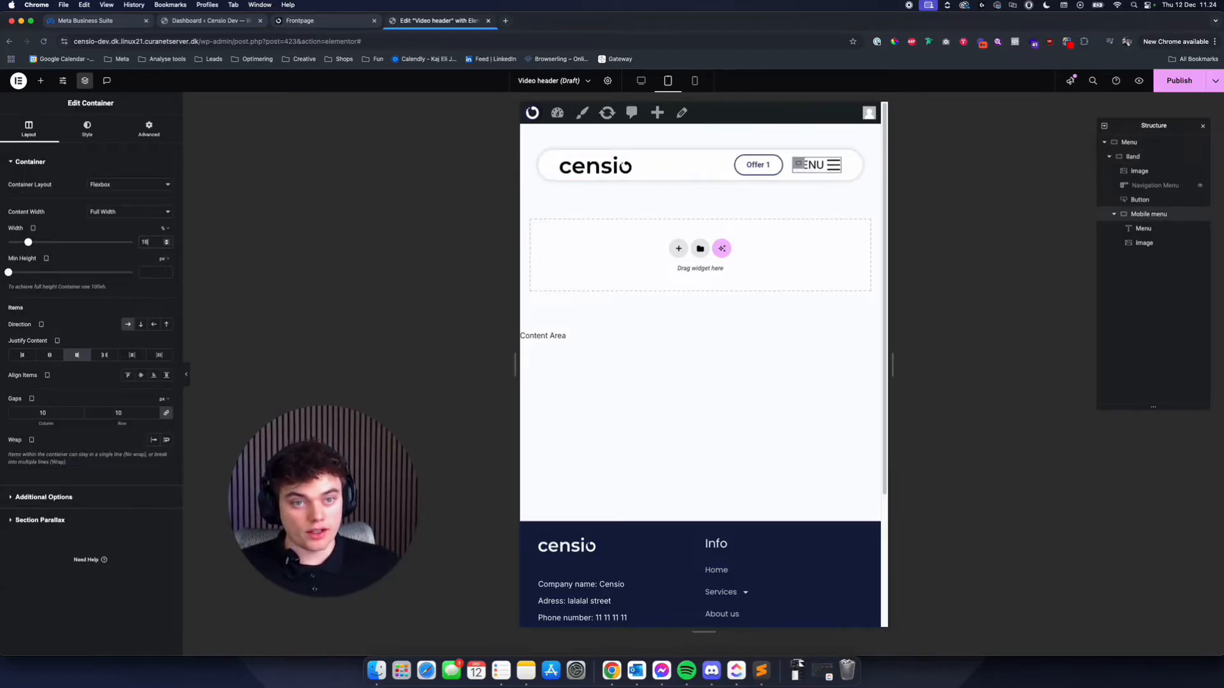
click(165, 245)
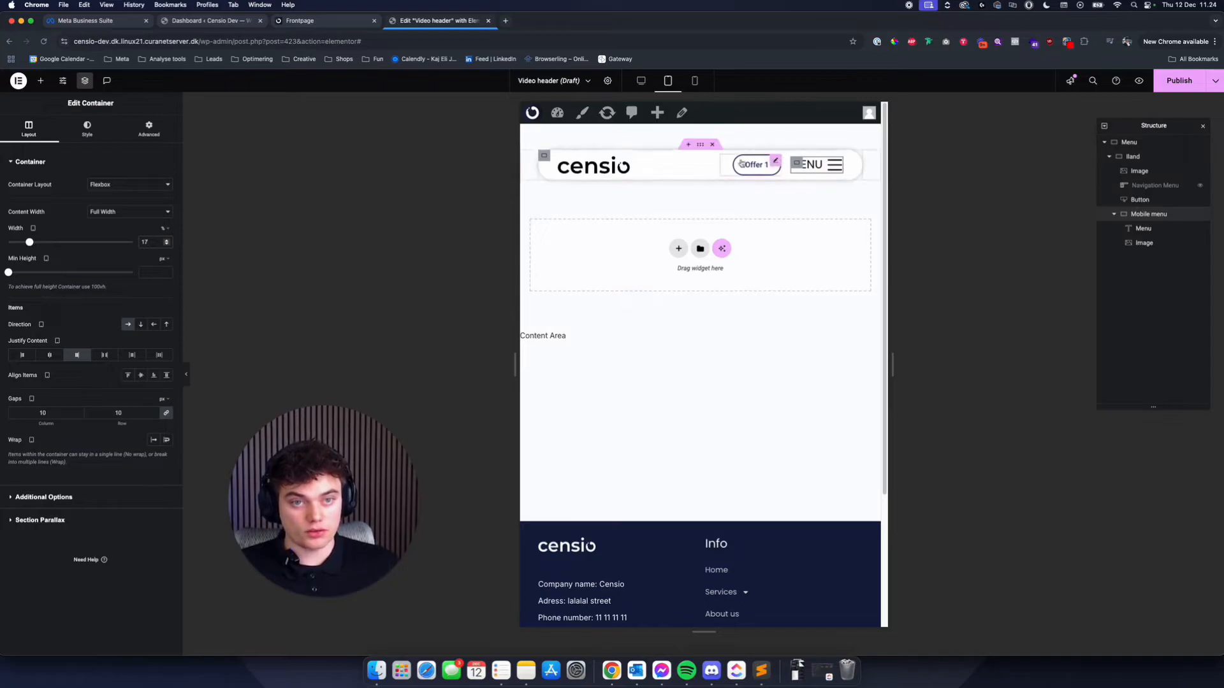
click(699, 146)
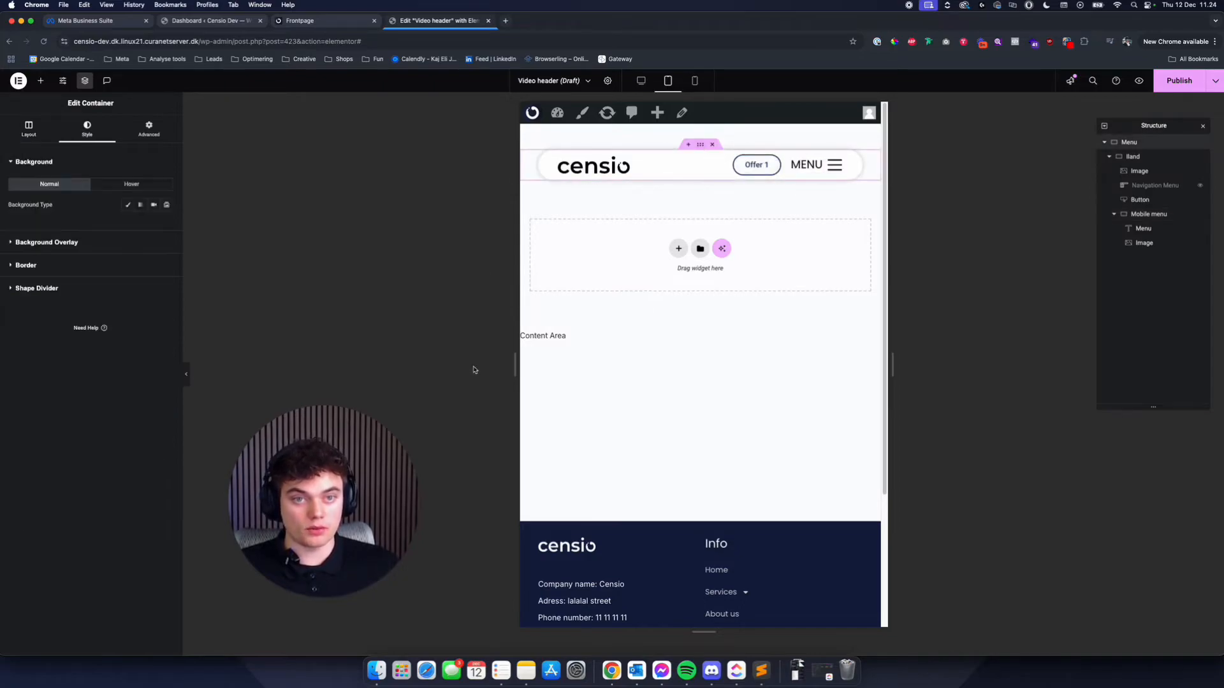
click(764, 166)
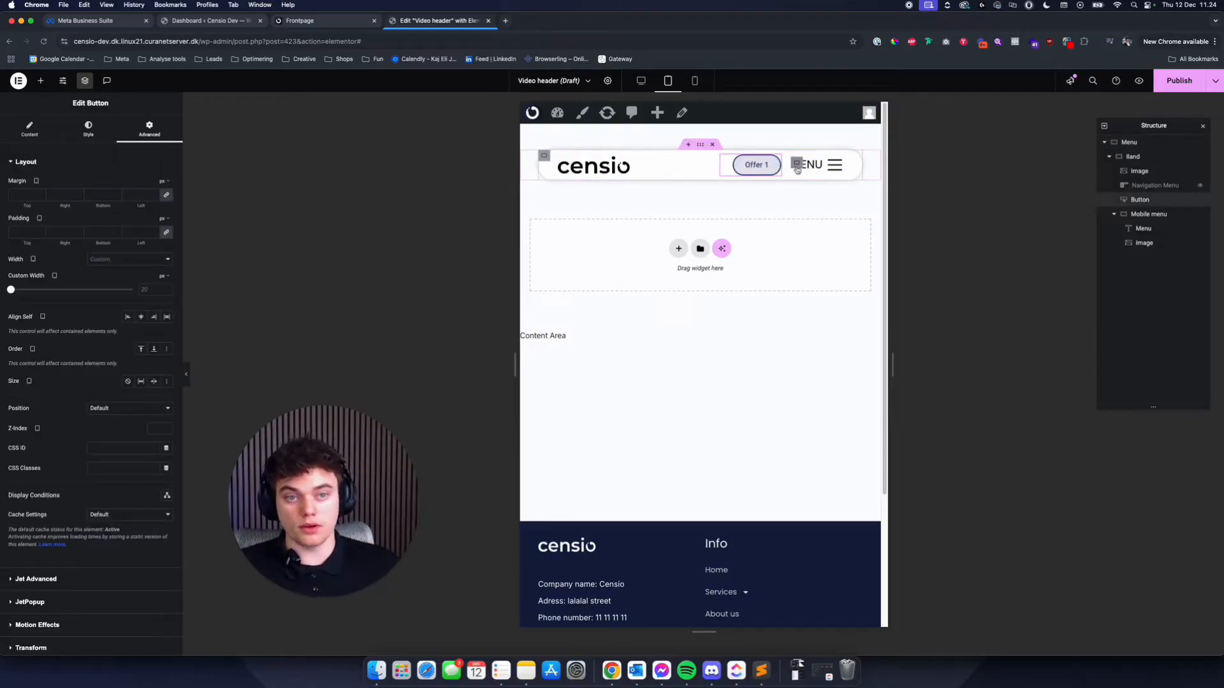
click(815, 166)
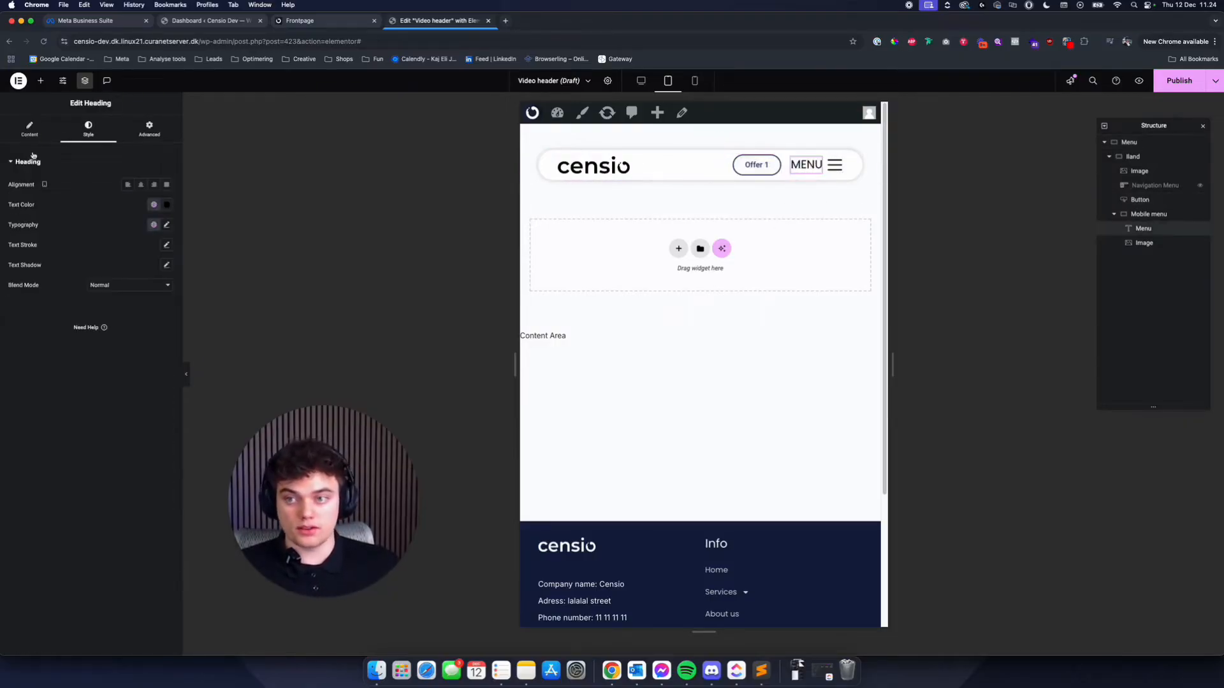
click(29, 129)
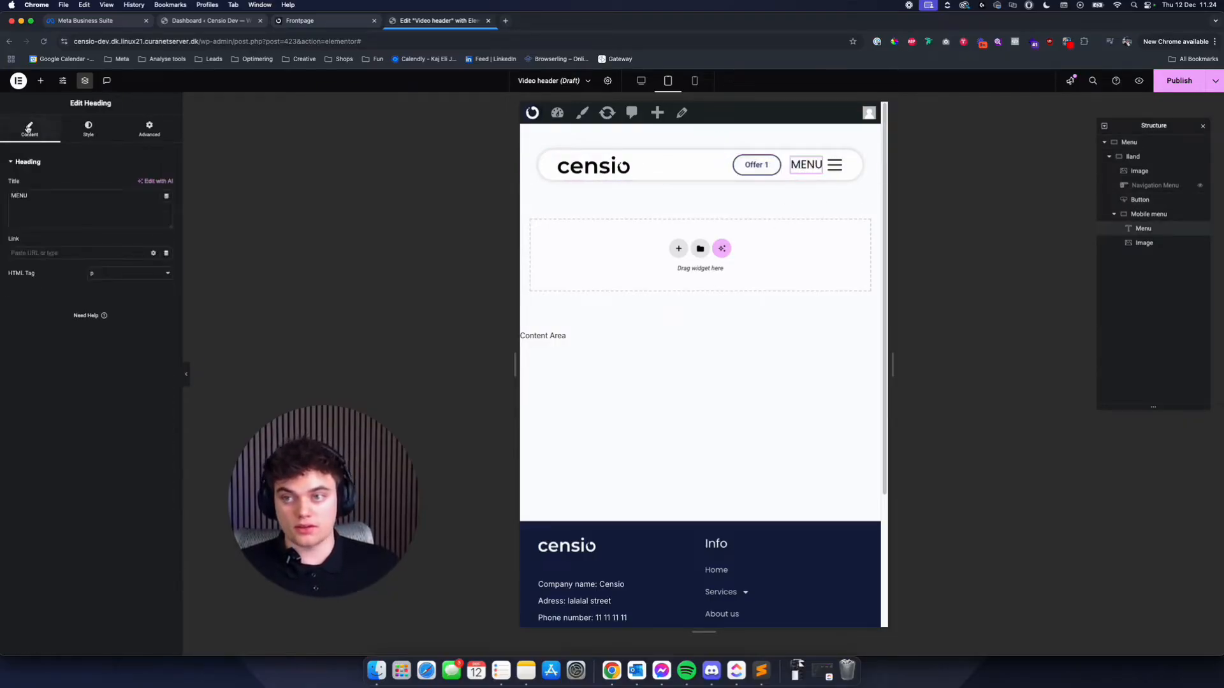
- Attach the Mobil Menu popup to the hamburger image with JetPopup
click(828, 167)
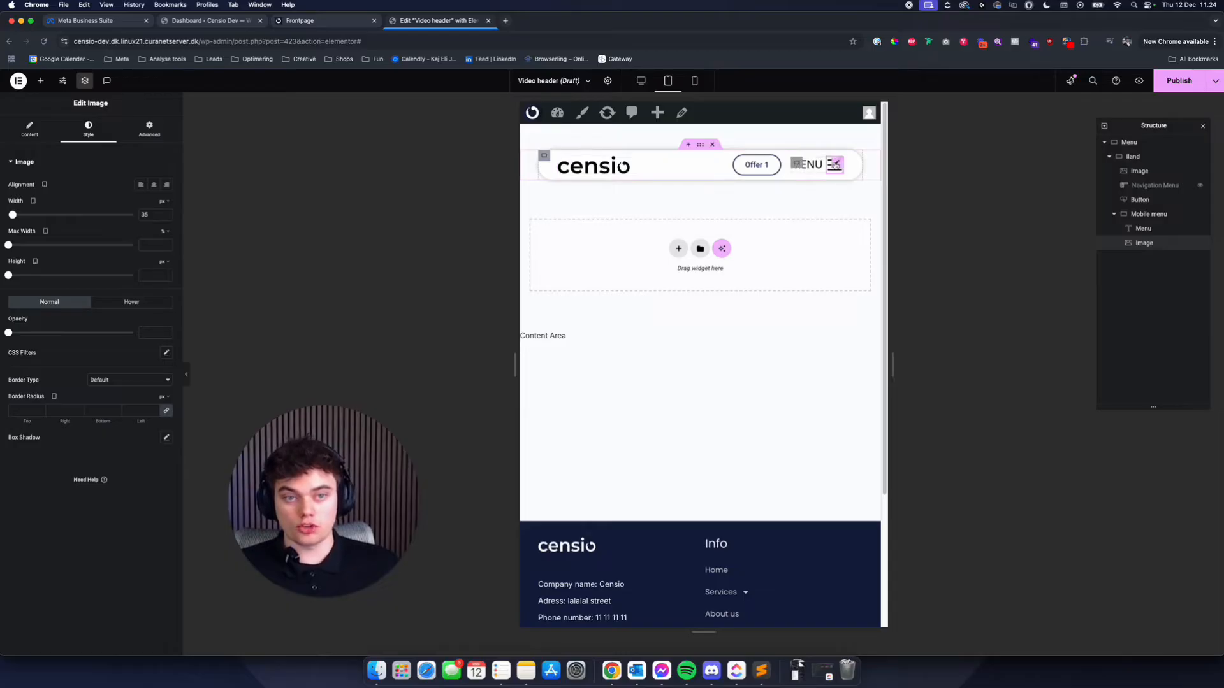
click(30, 129)
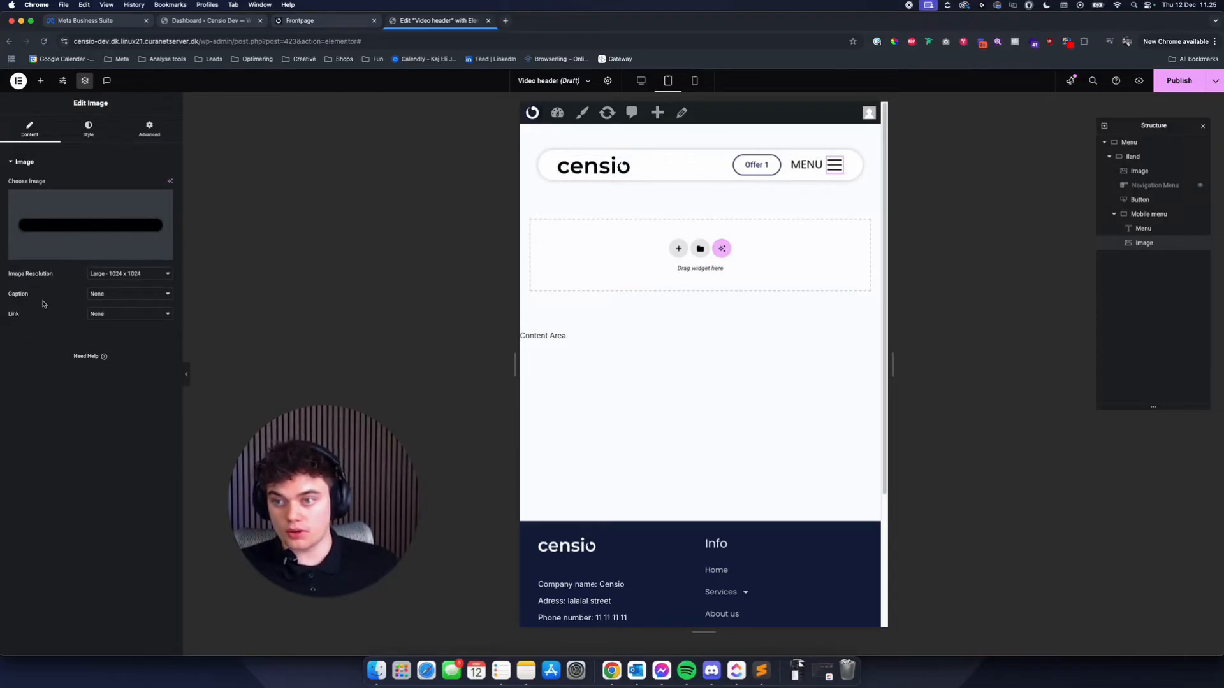
click(99, 315)
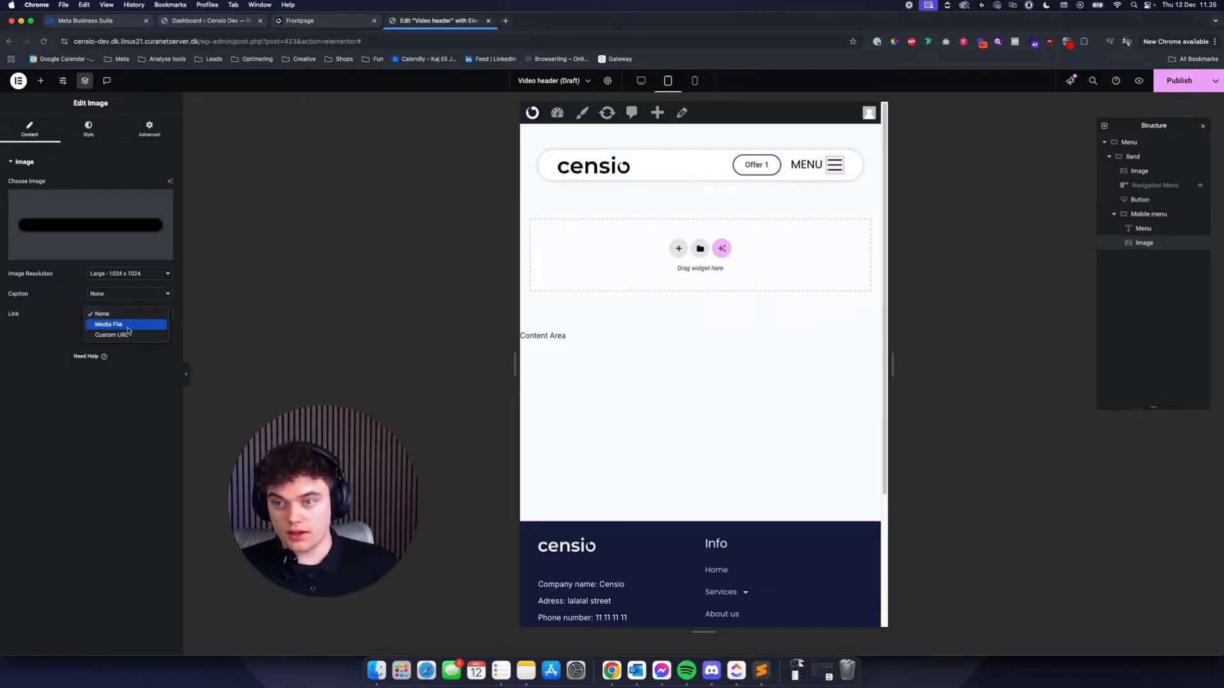
click(149, 131)
click(149, 130)
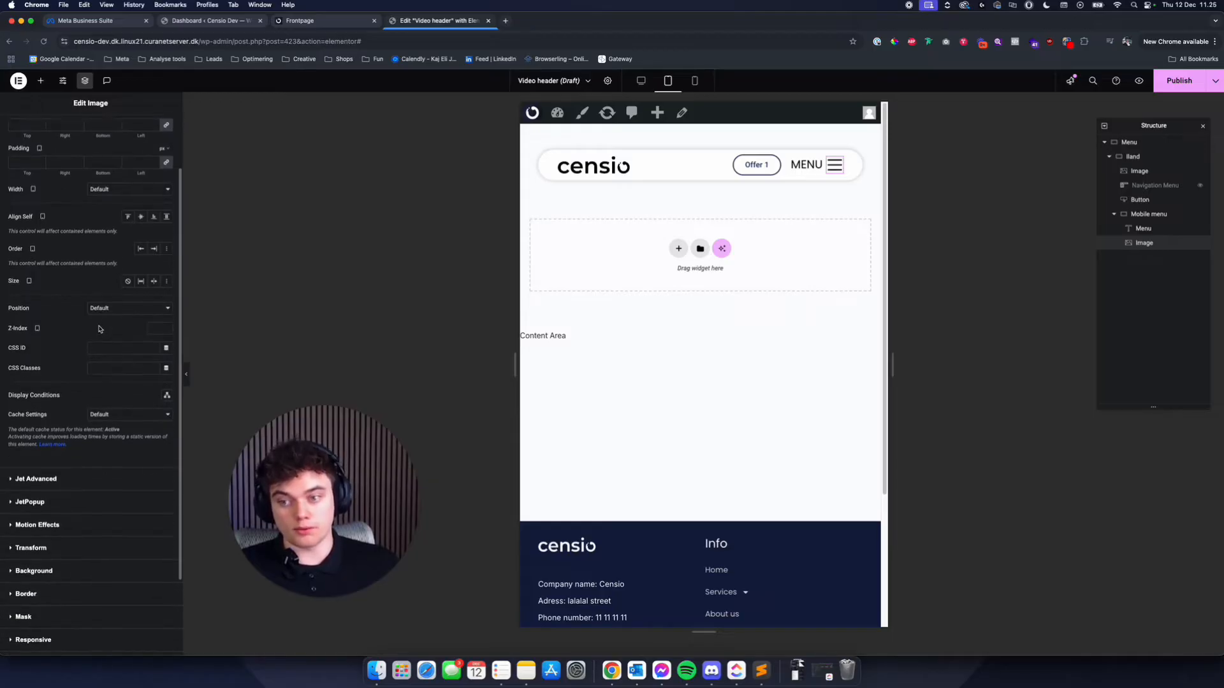
scroll(29, 486, down, 3)
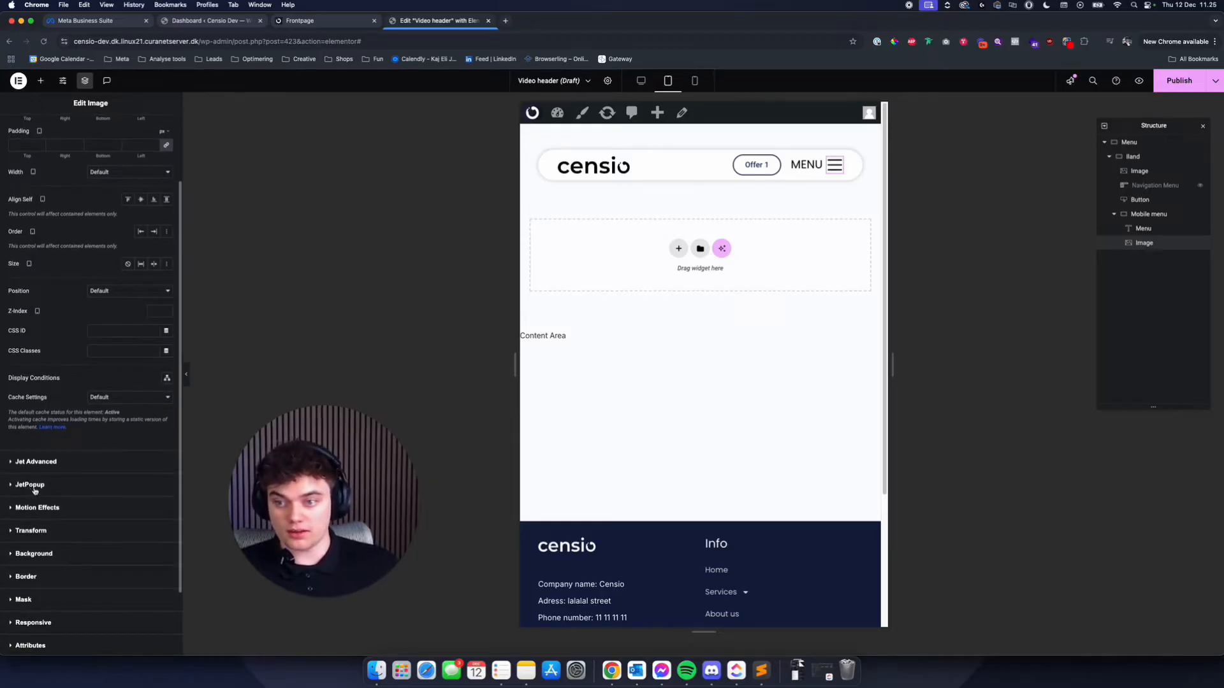
click(35, 488)
click(119, 228)
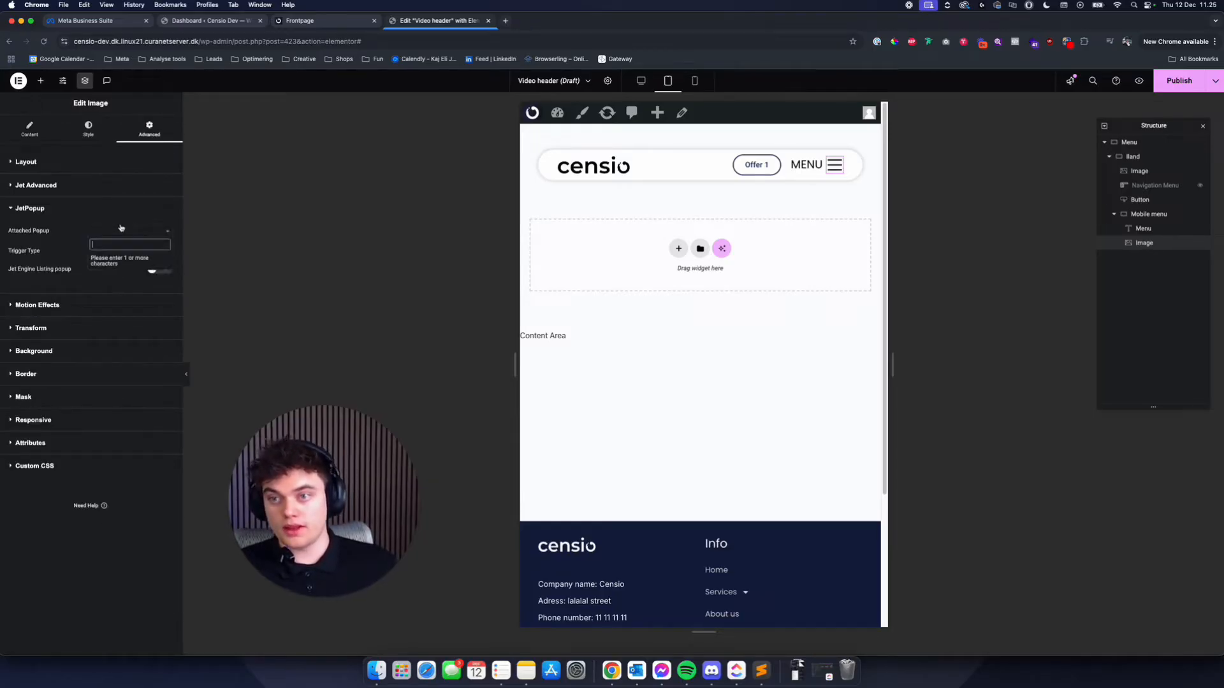
text(me)
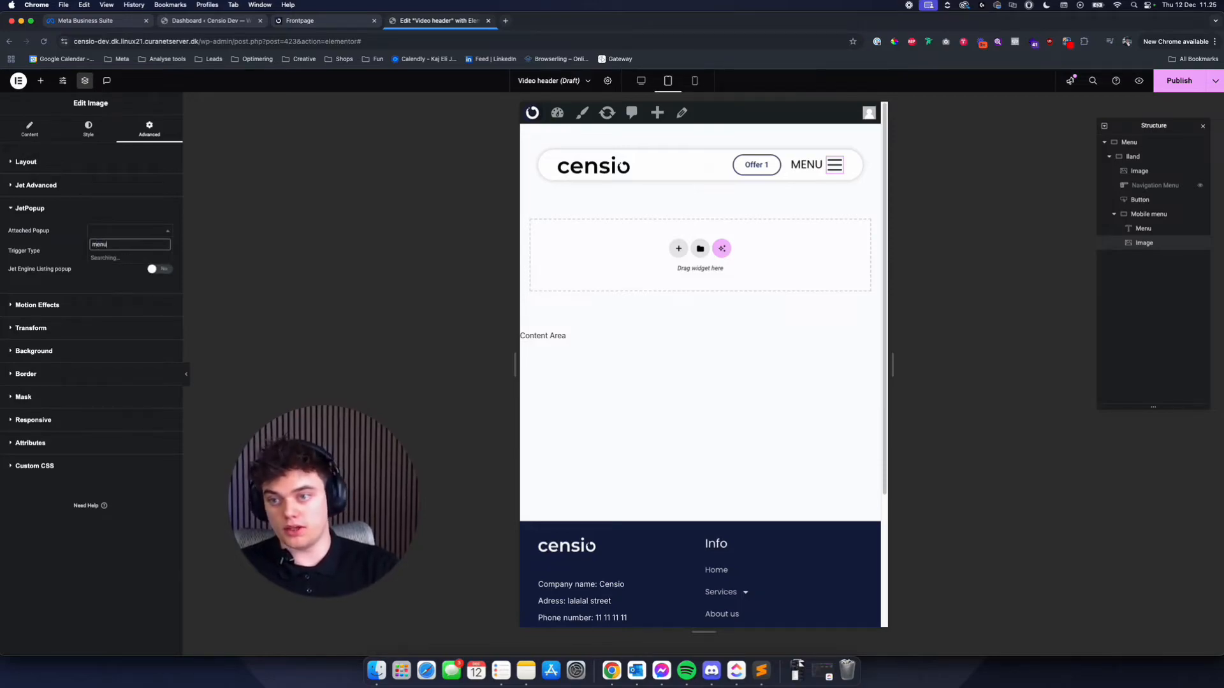
text(nu)
key(Return)
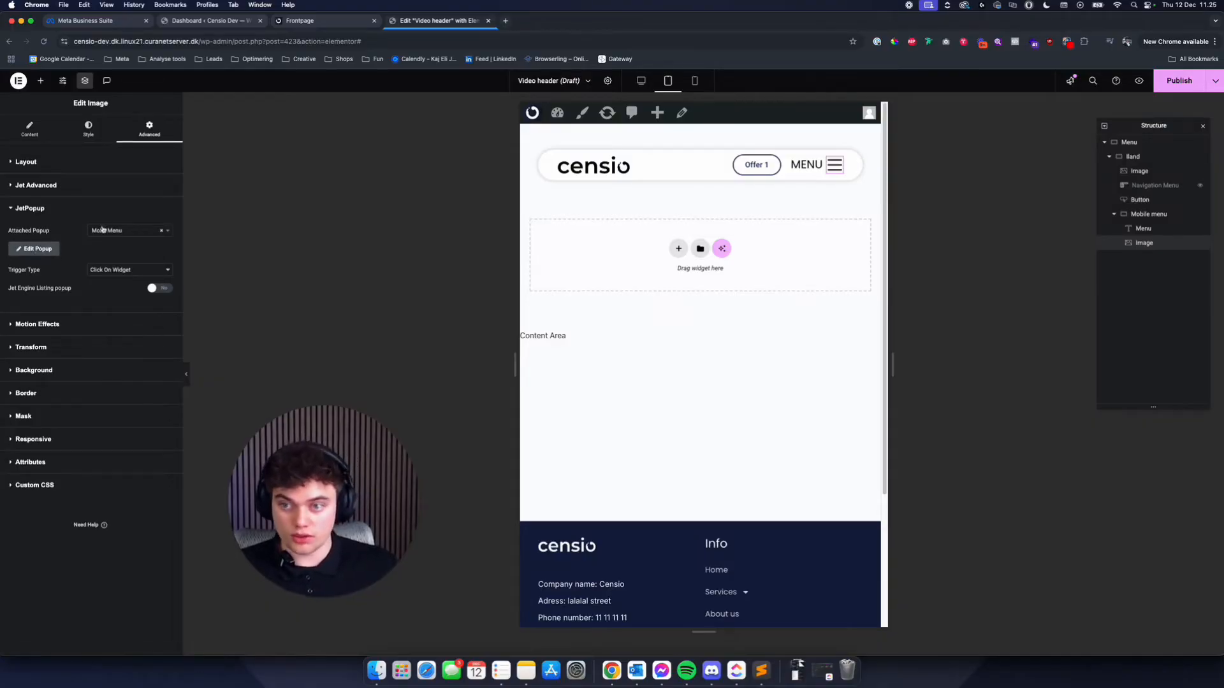
- Attach the Mobil Menu popup to the MENU heading with JetPopup
click(807, 164)
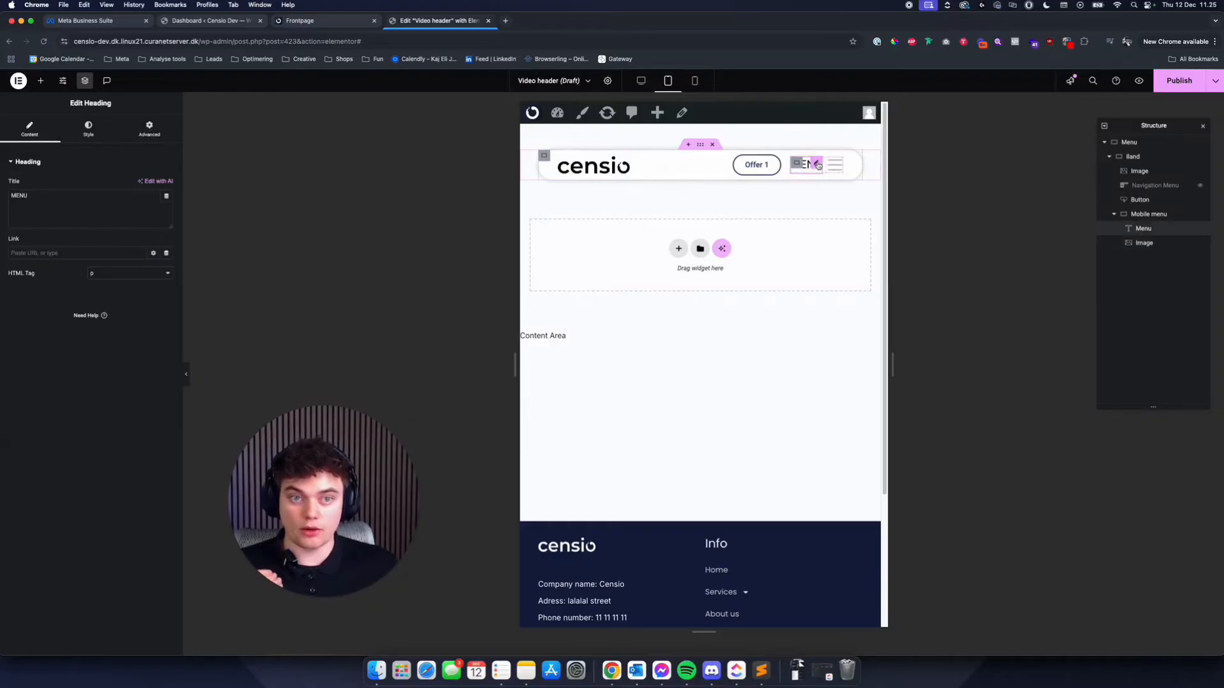
click(150, 128)
scroll(65, 402, down, 5)
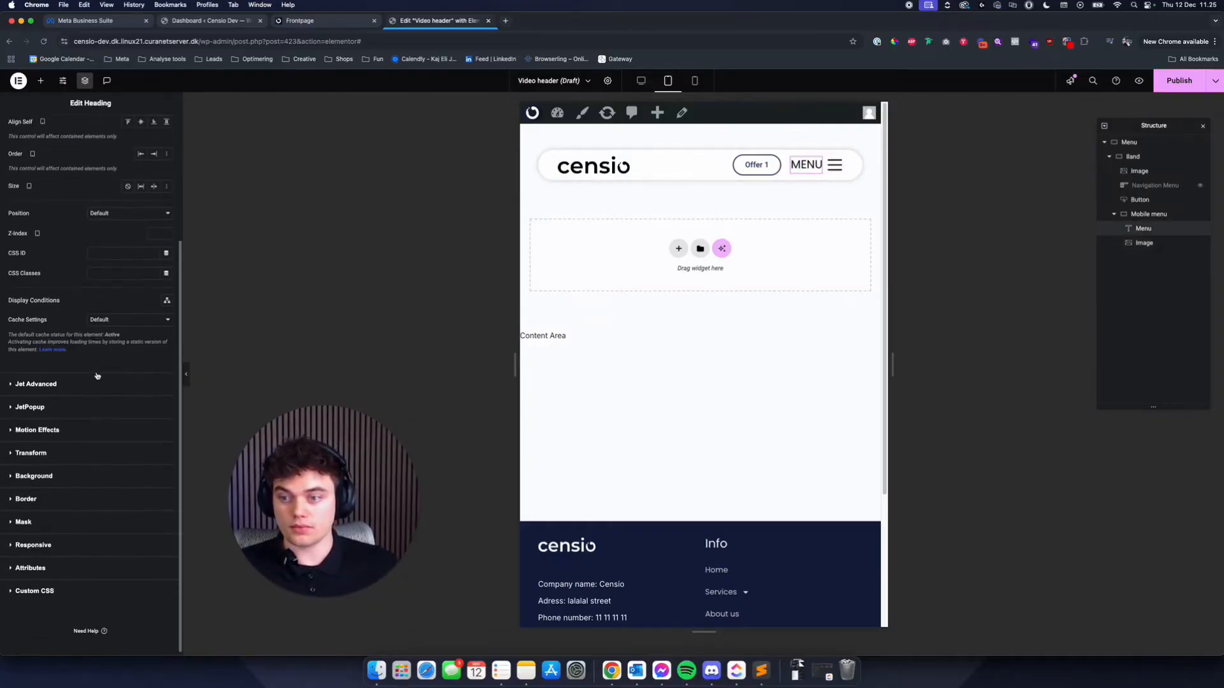
click(59, 401)
click(135, 233)
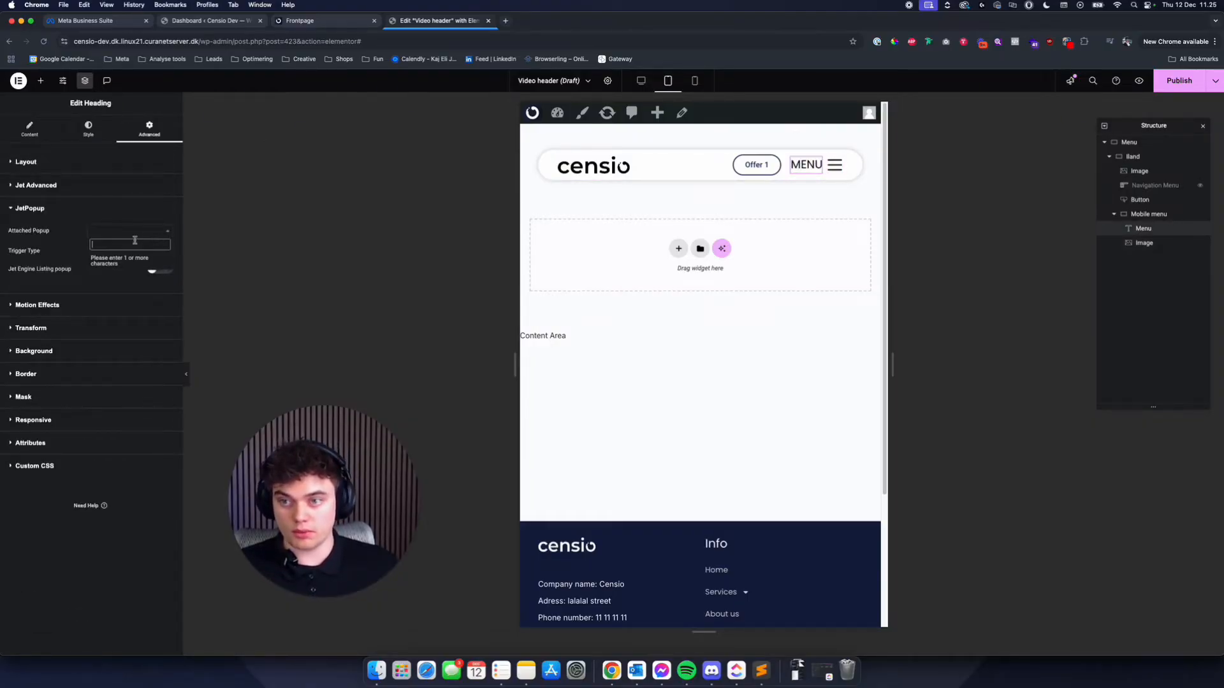
text(menu)
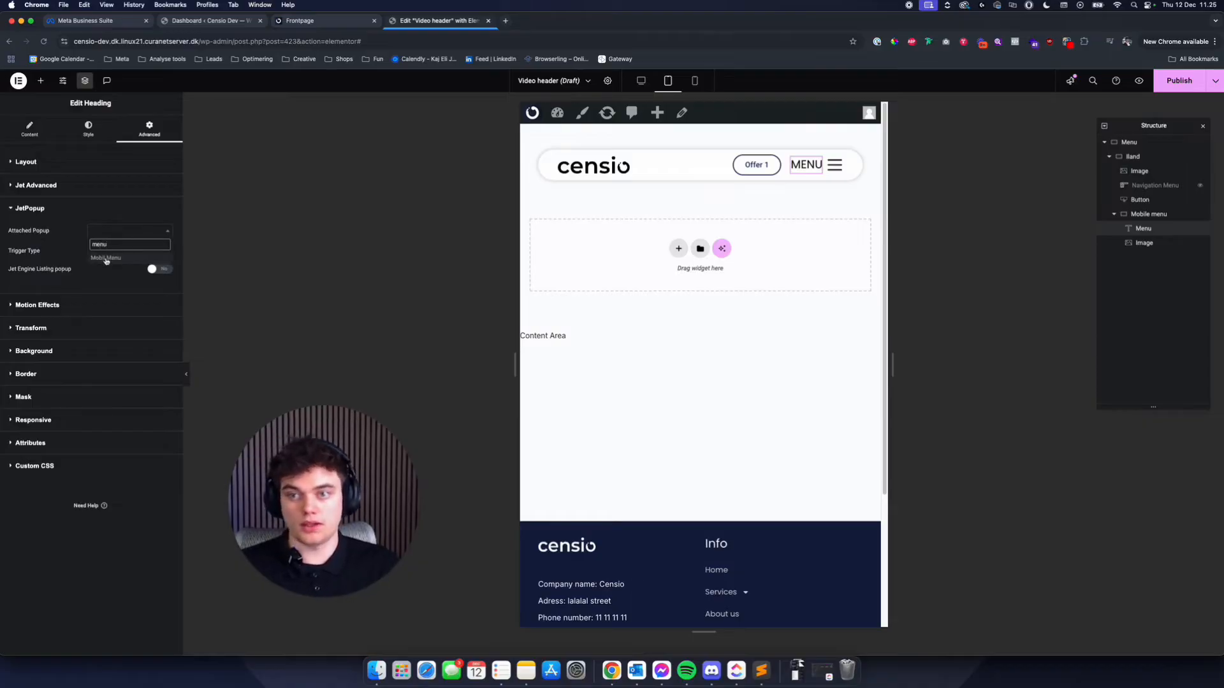
click(106, 258)
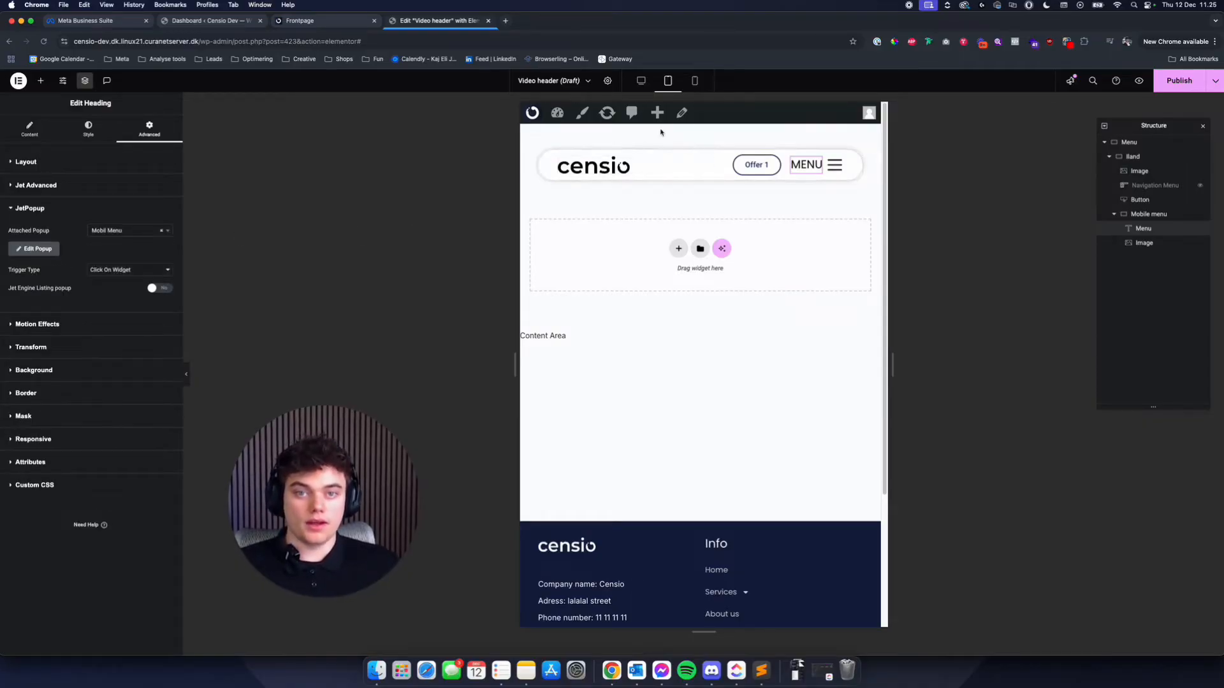
- In the mobile preview, set the Mobile menu container to be hidden on desktop
click(695, 80)
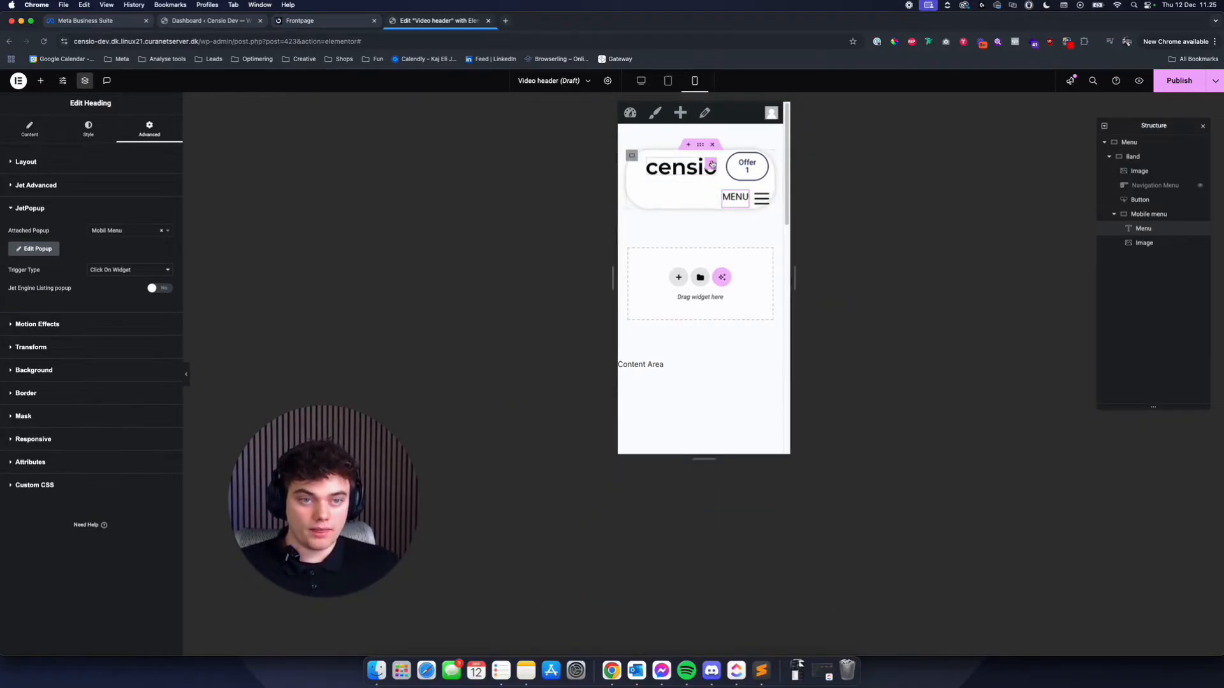
click(1143, 214)
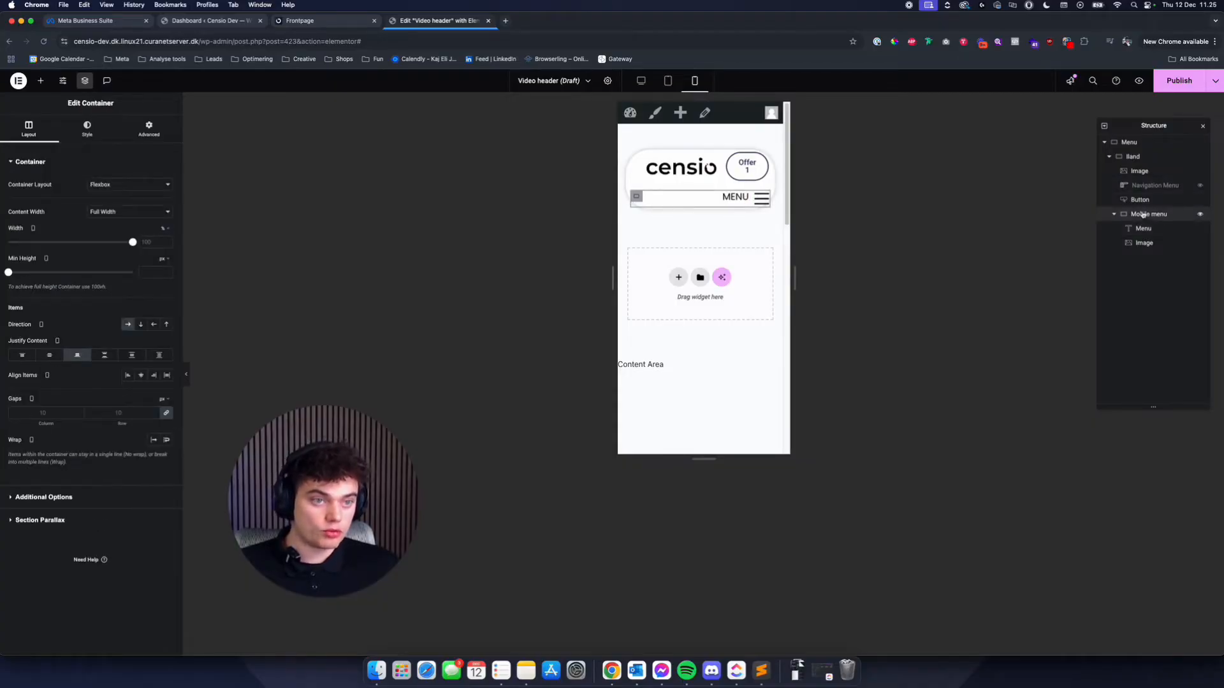
click(149, 127)
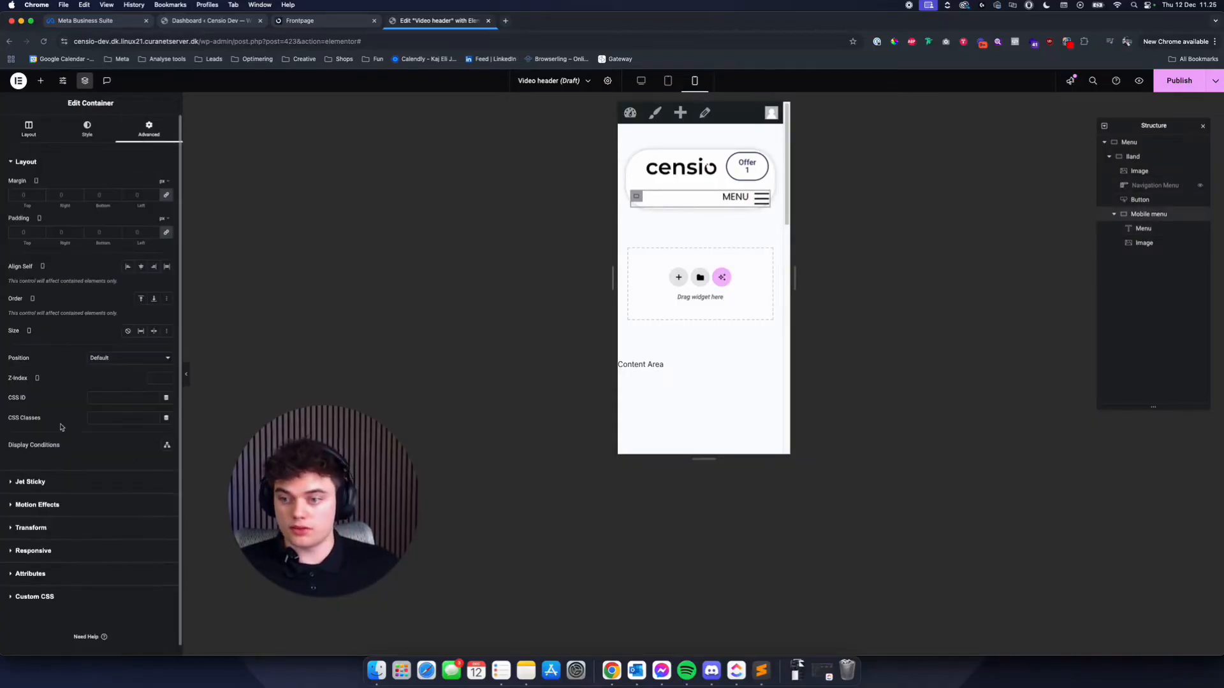
click(33, 551)
click(158, 311)
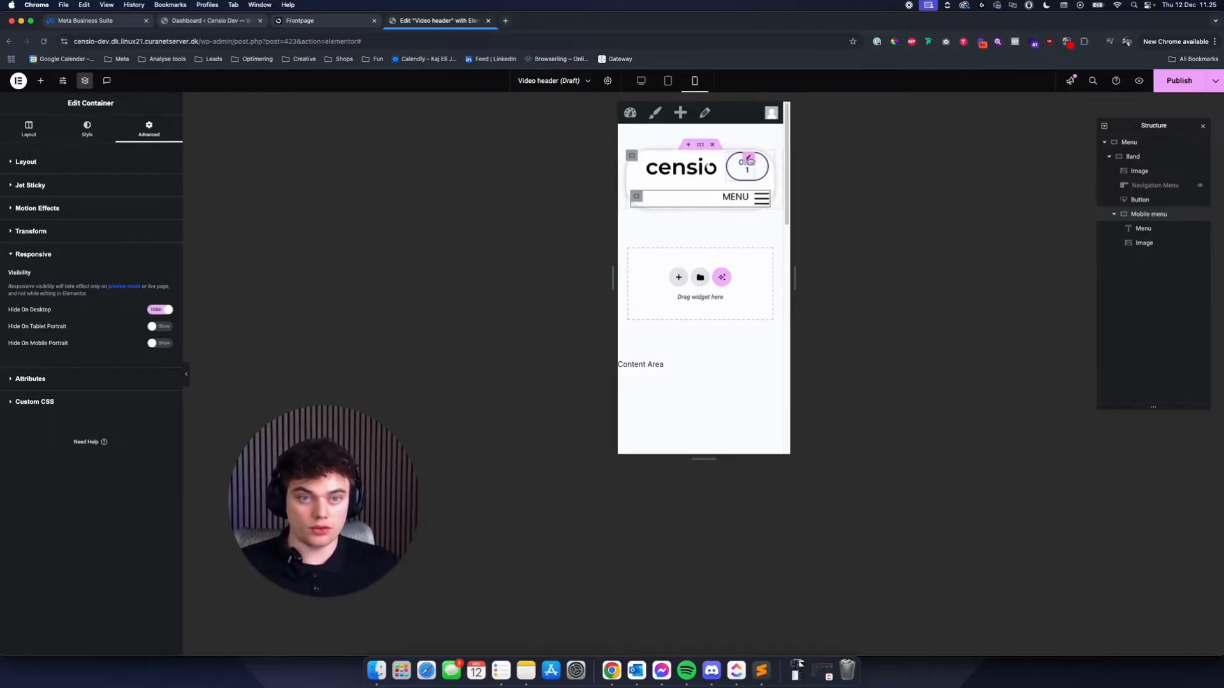
- Hide the Offer 1 button on mobile portrait and hide it from the editor canvas
click(748, 159)
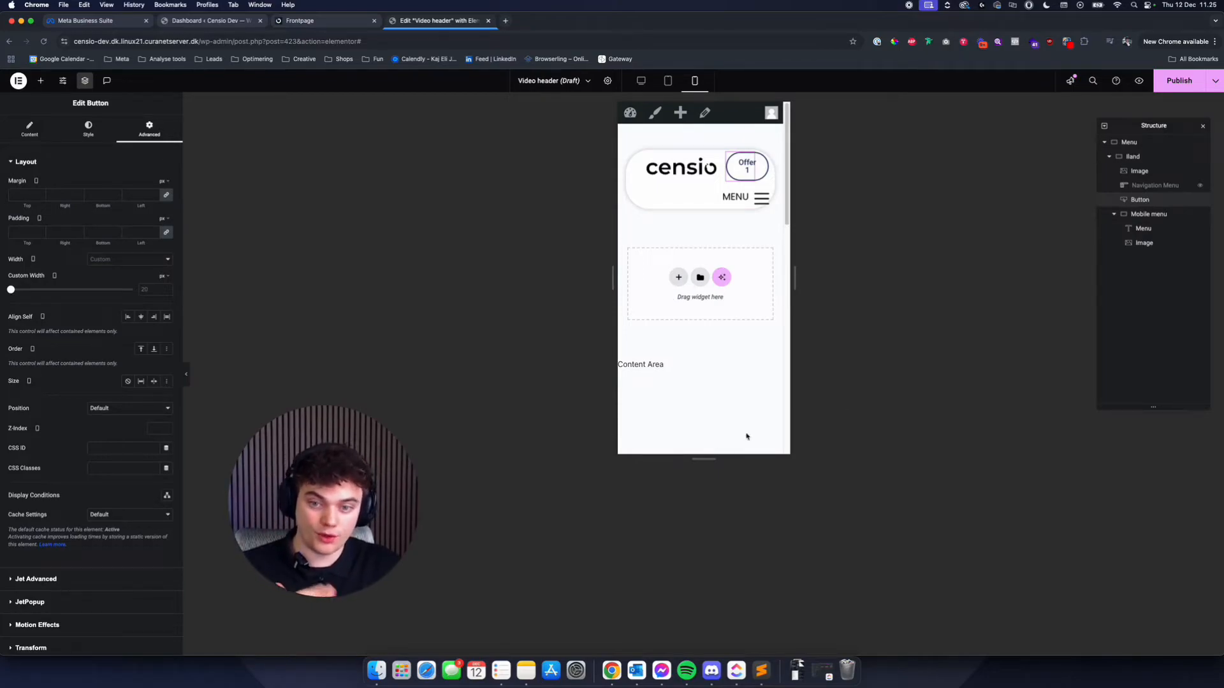
scroll(118, 462, down, 5)
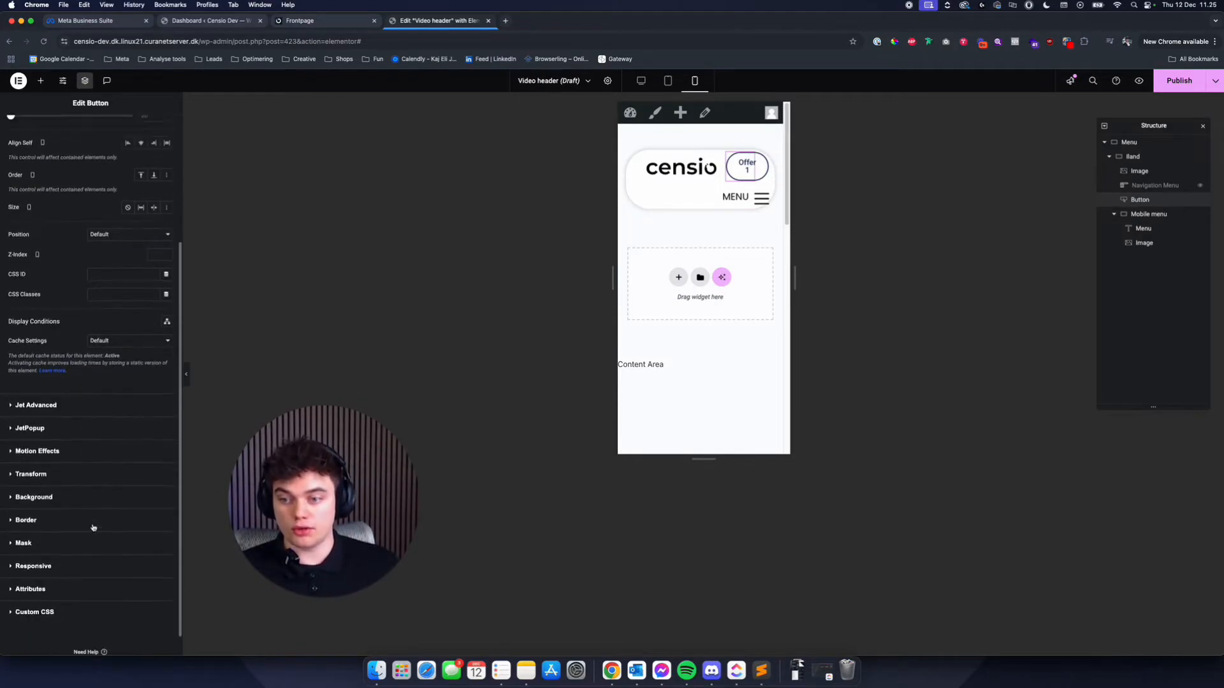
click(57, 542)
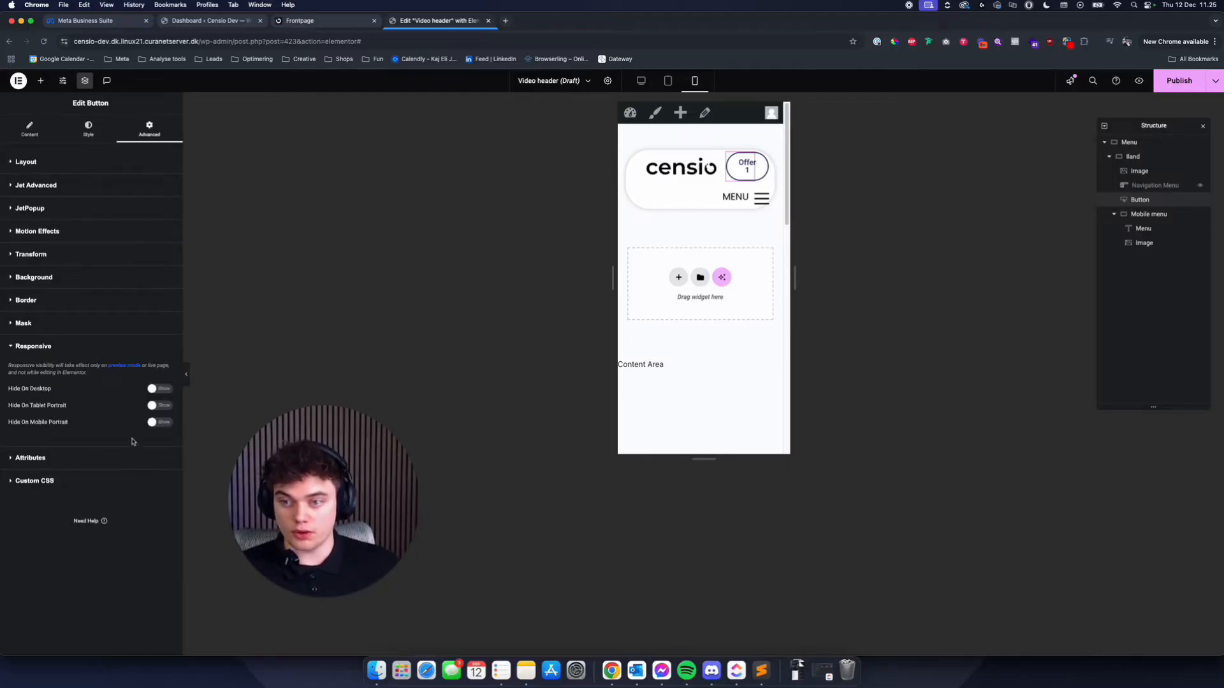
click(153, 422)
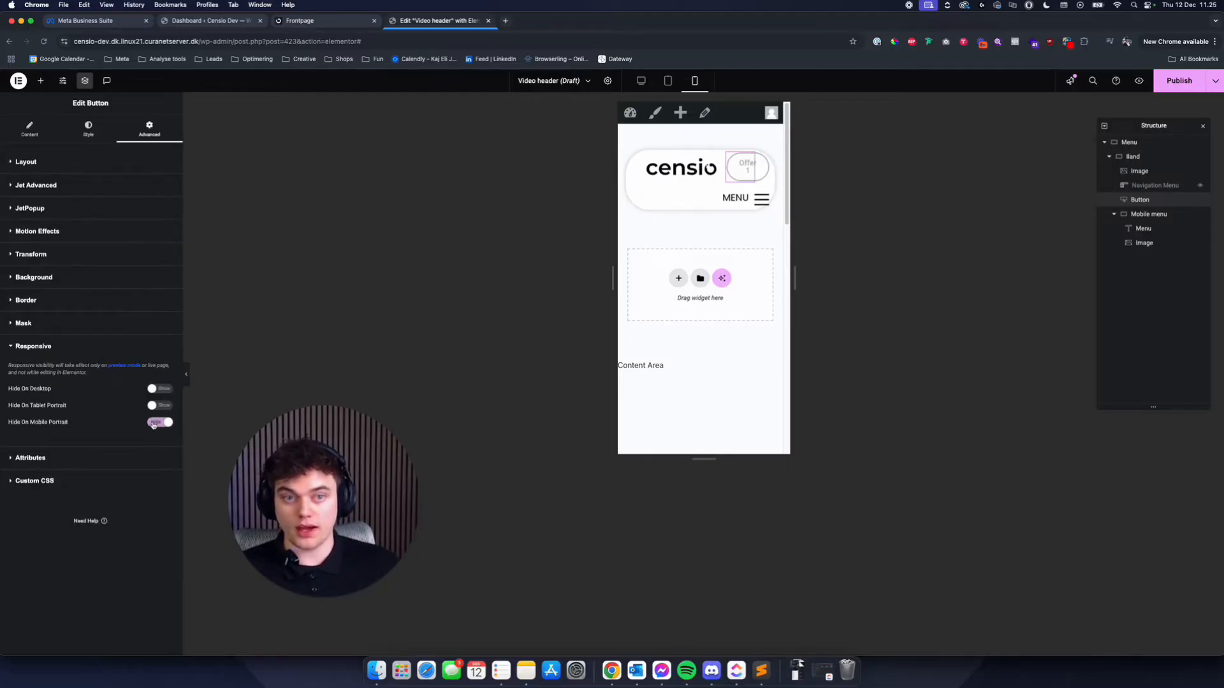
click(1200, 201)
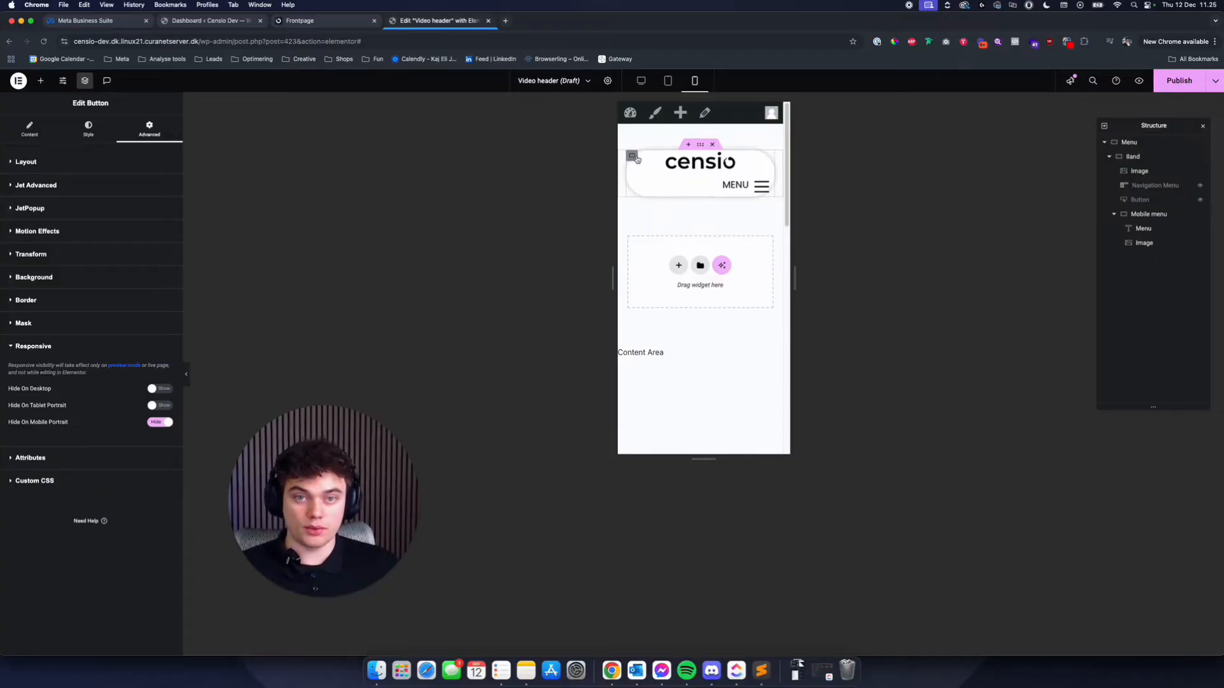
- Set the logo image's mobile custom width to 50% and center the Mobile menu container's items both horizontally and vertically on mobile
click(632, 155)
click(678, 167)
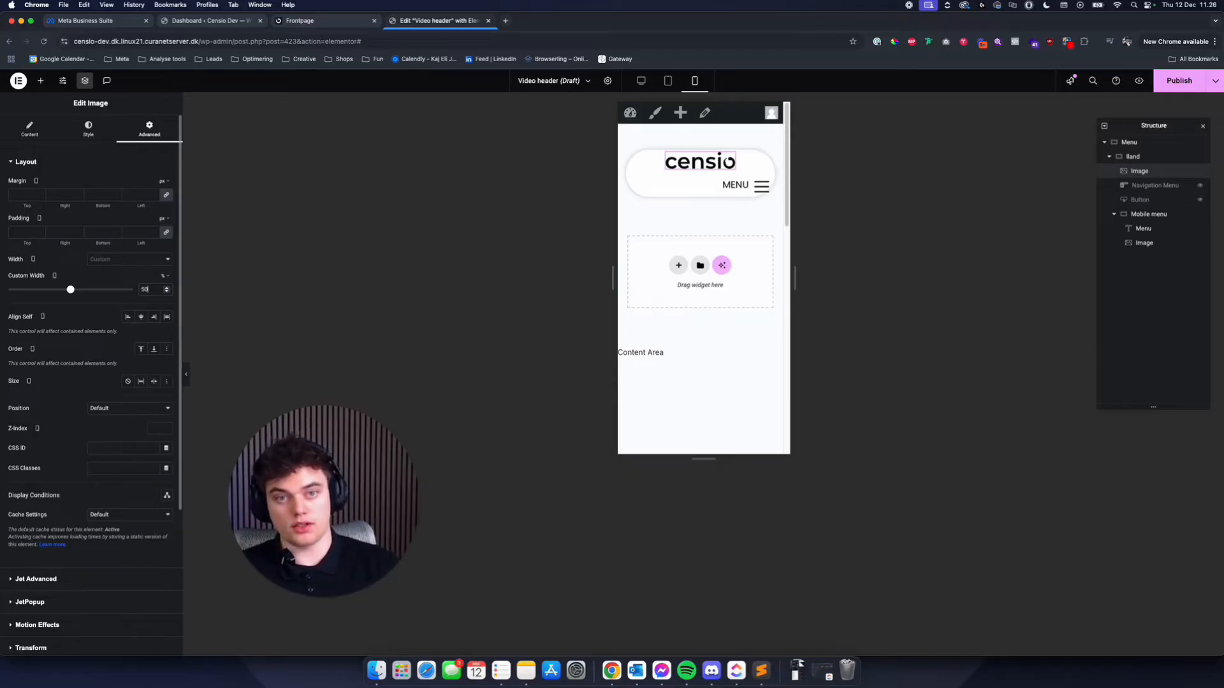
click(638, 217)
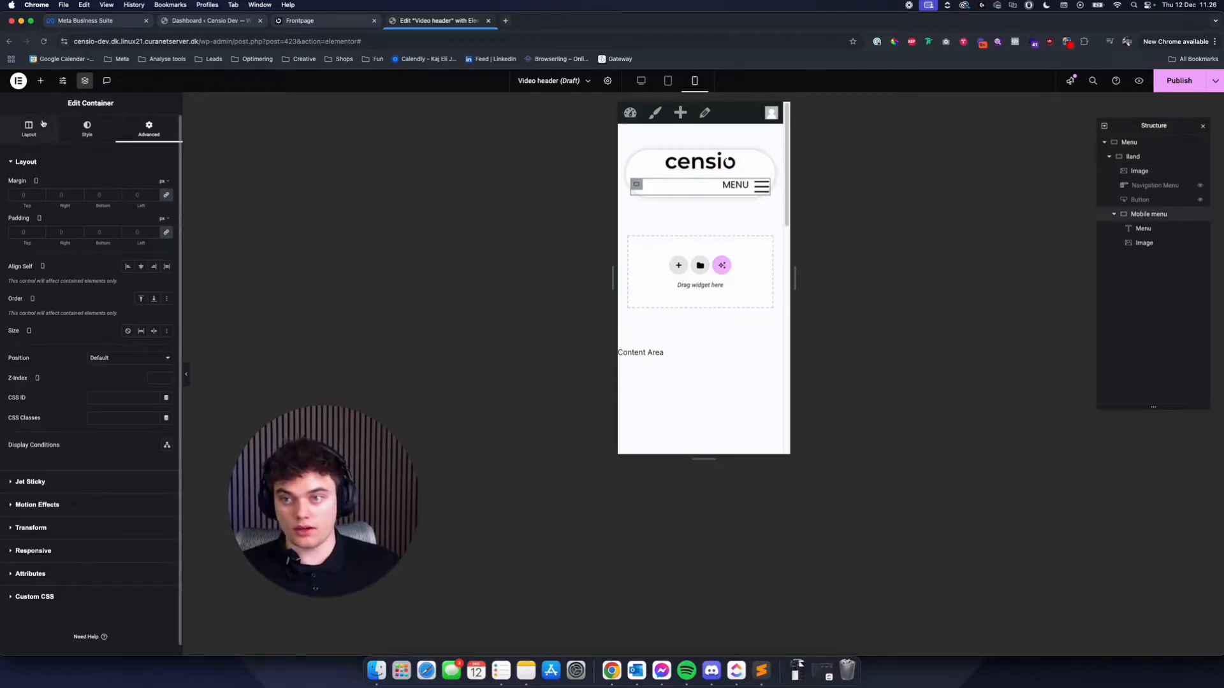
click(37, 136)
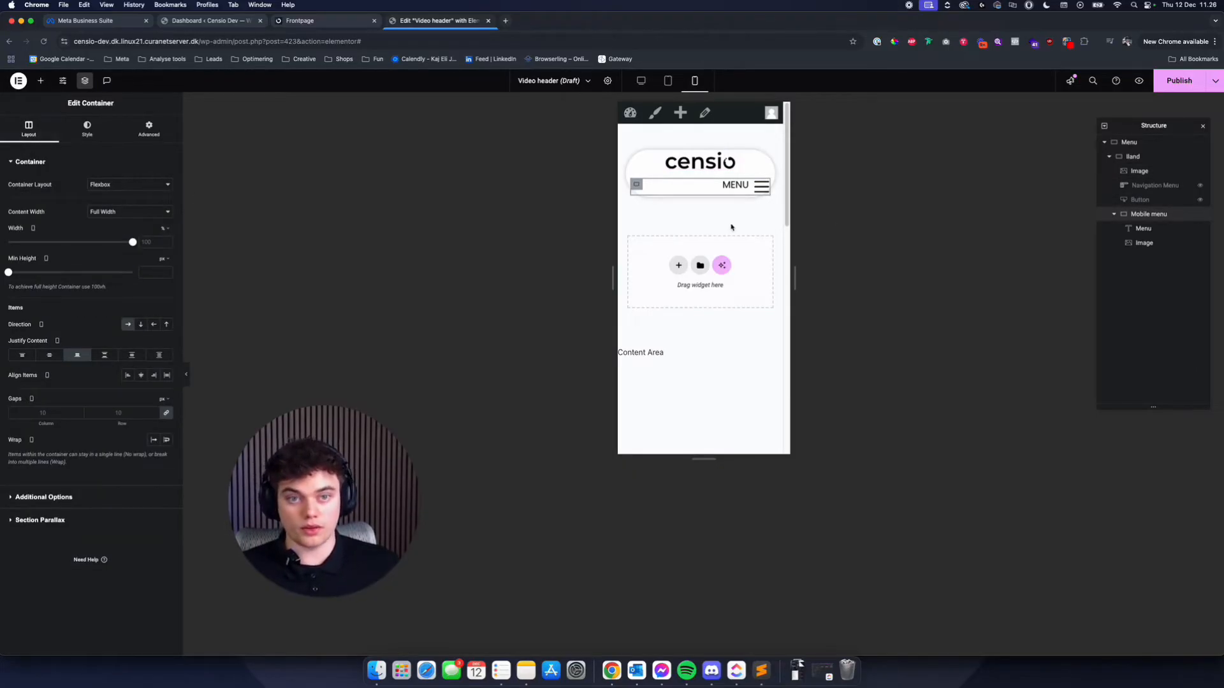
click(56, 358)
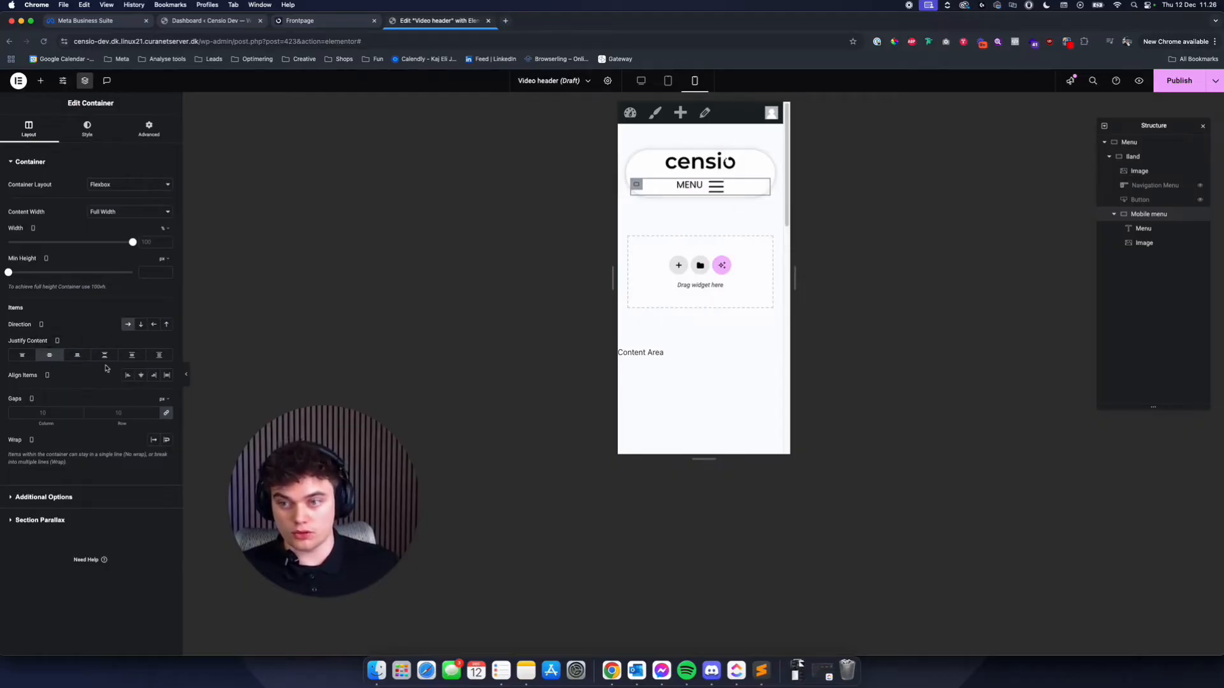
click(142, 377)
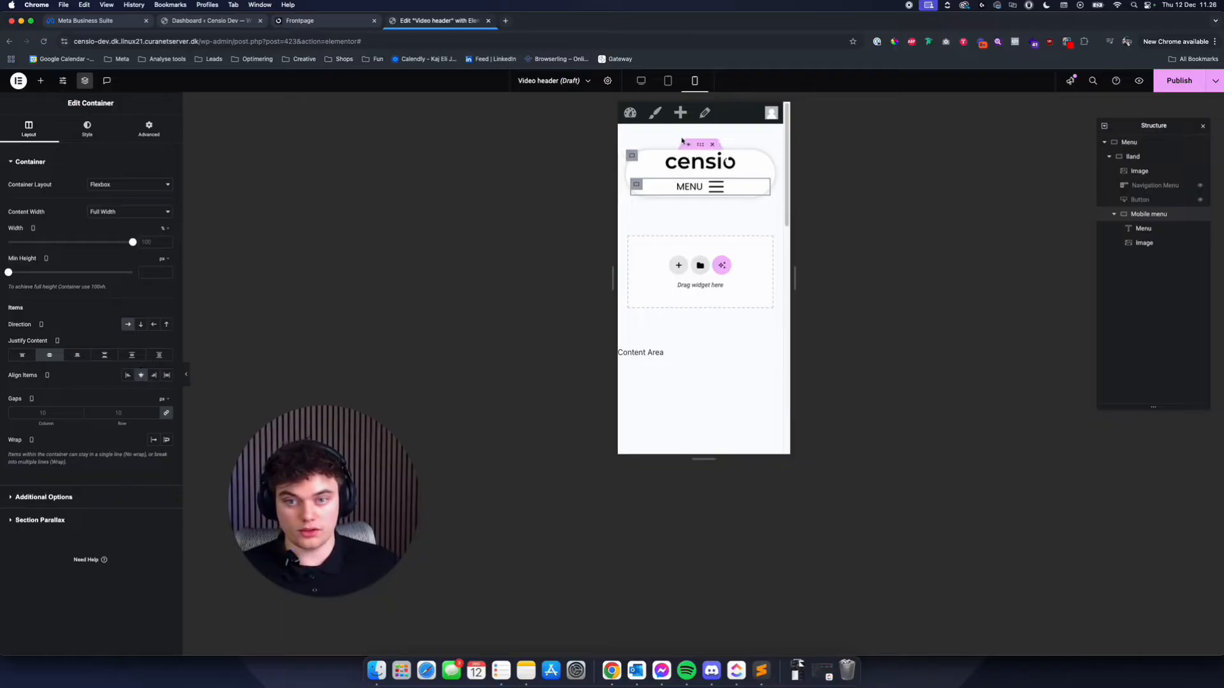
- For tablet, center the Mobile menu container's items vertically and justify them to the end, then check the desktop layout
click(668, 81)
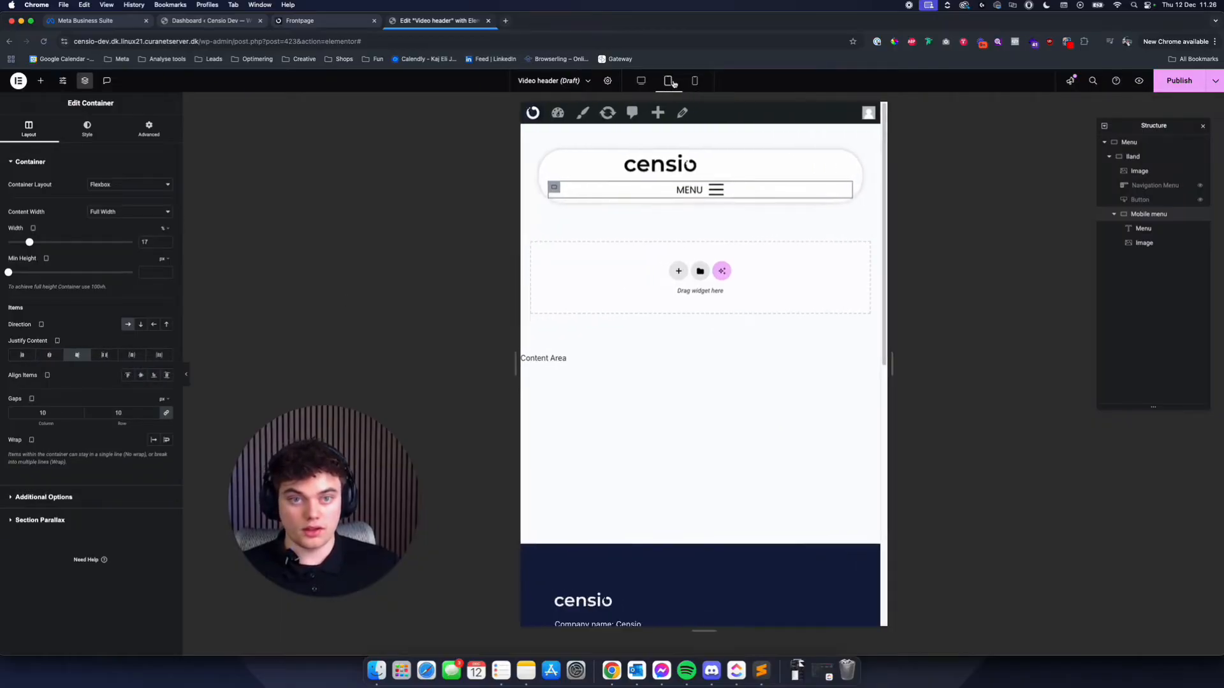
click(50, 355)
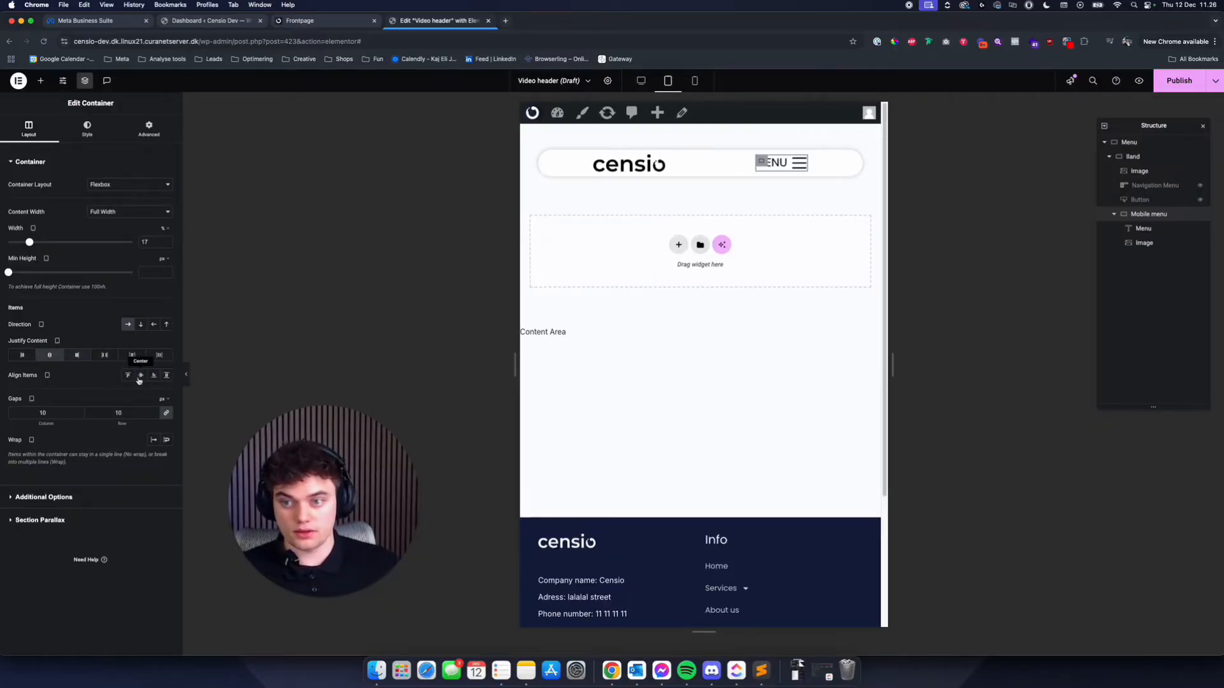
click(77, 355)
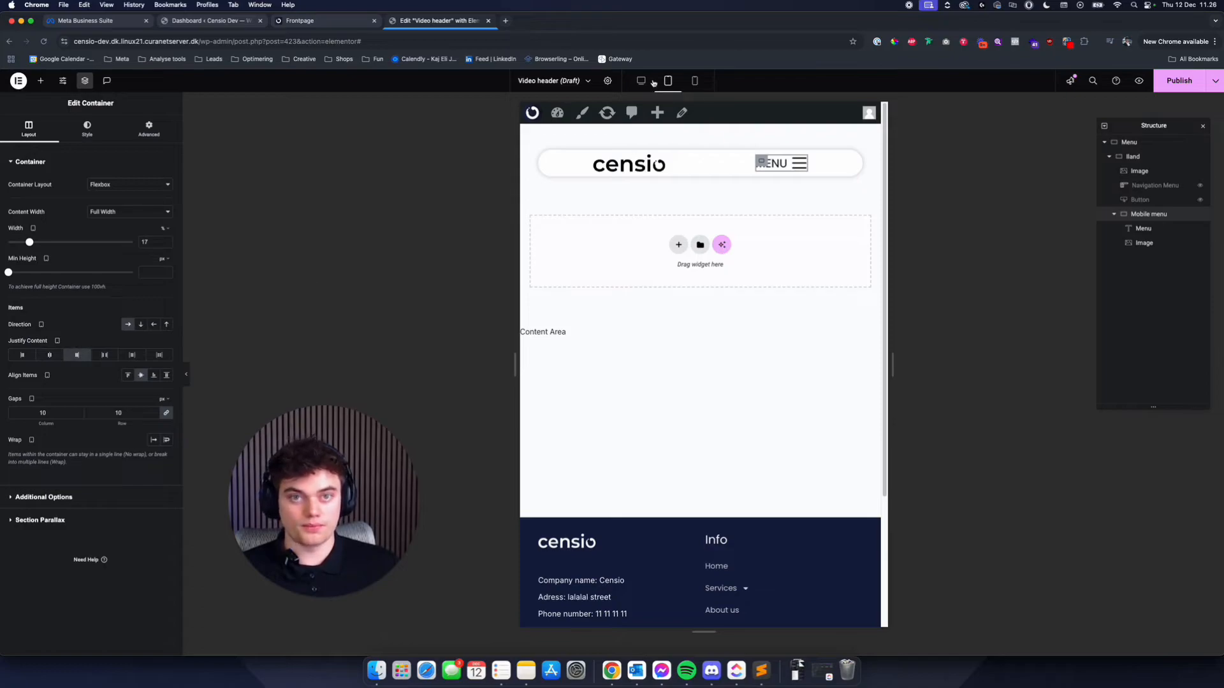
click(641, 81)
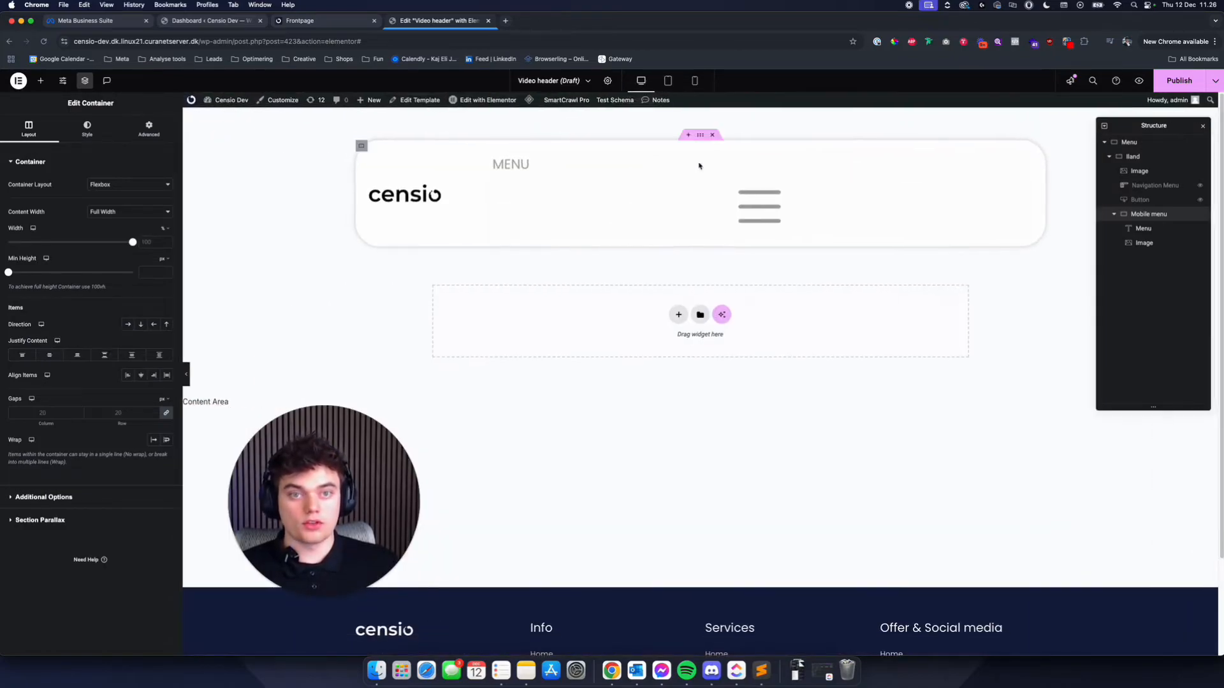
- Set the Mobile menu container's mobile width to 50% and justify its content to the end
click(695, 81)
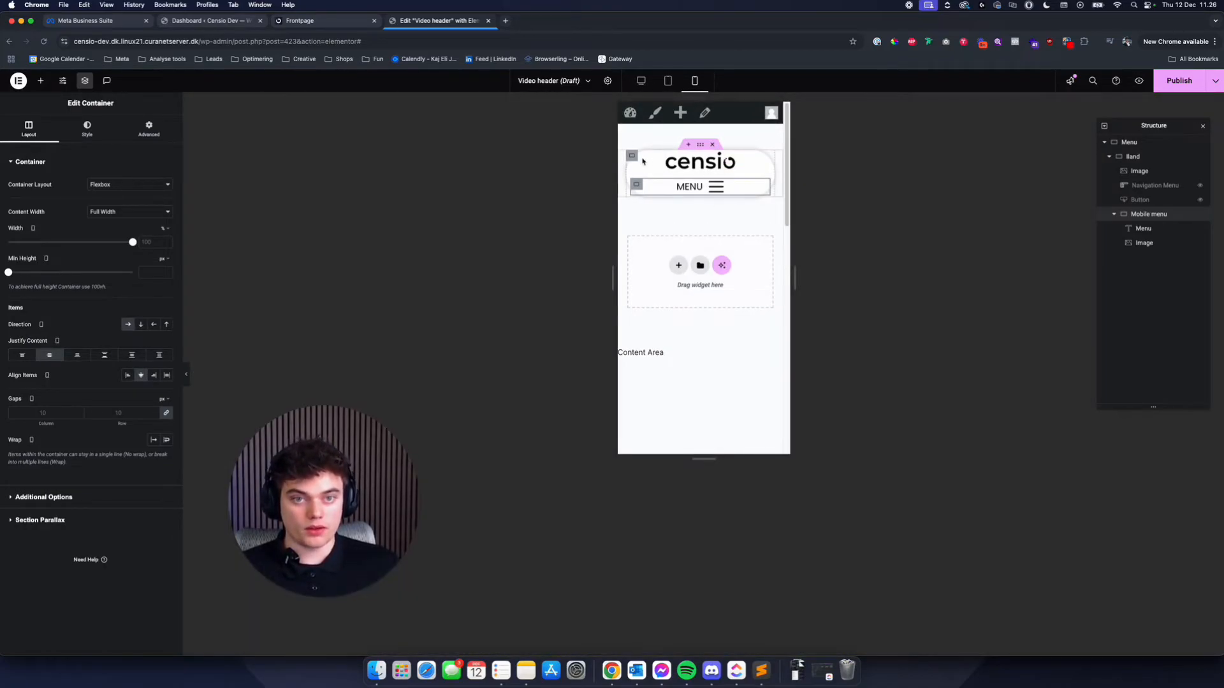
click(693, 179)
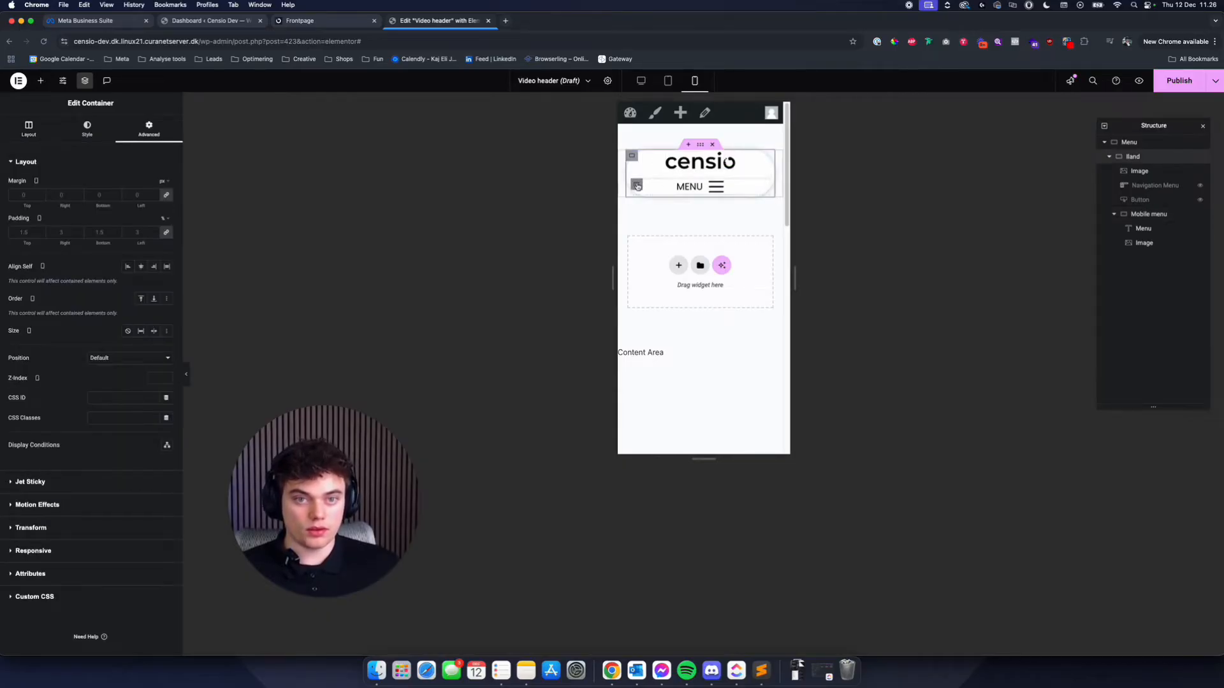
click(636, 185)
click(154, 243)
text(50)
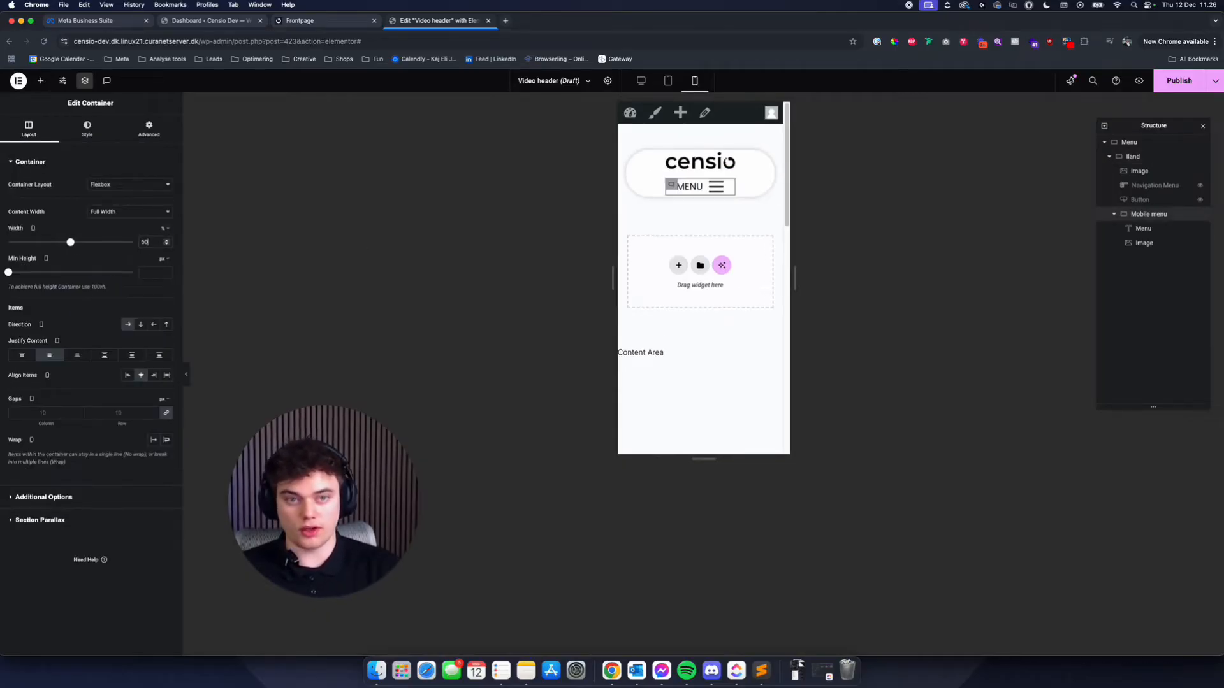
click(672, 186)
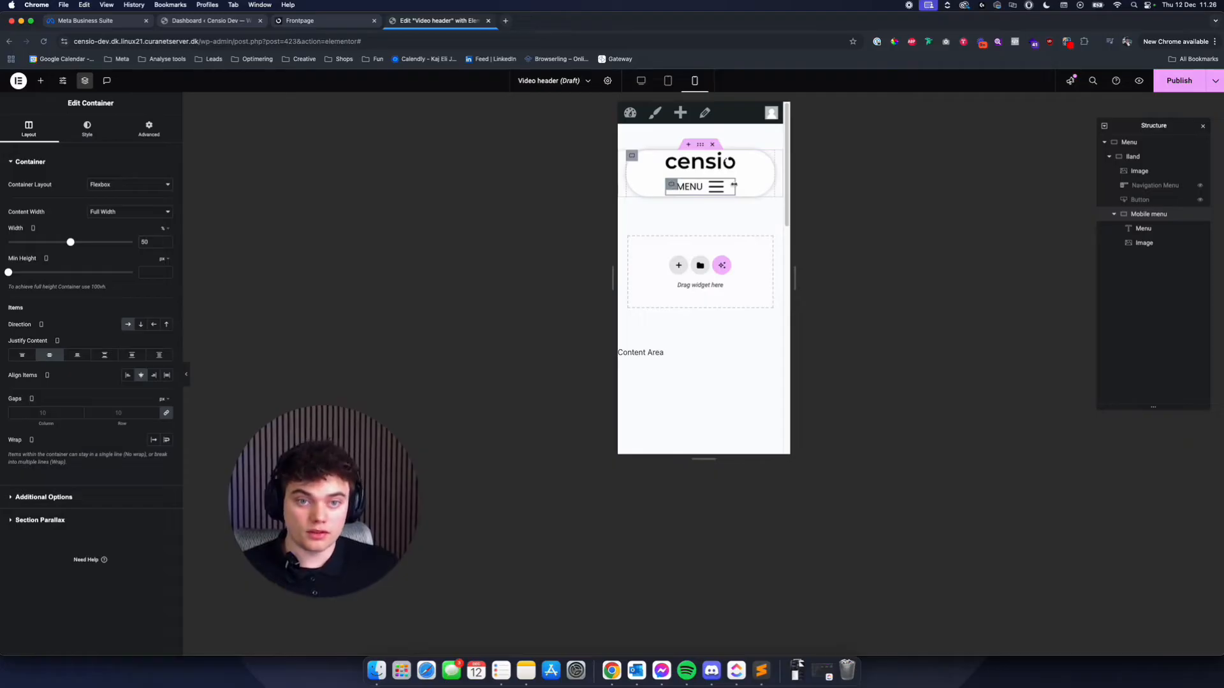
click(77, 355)
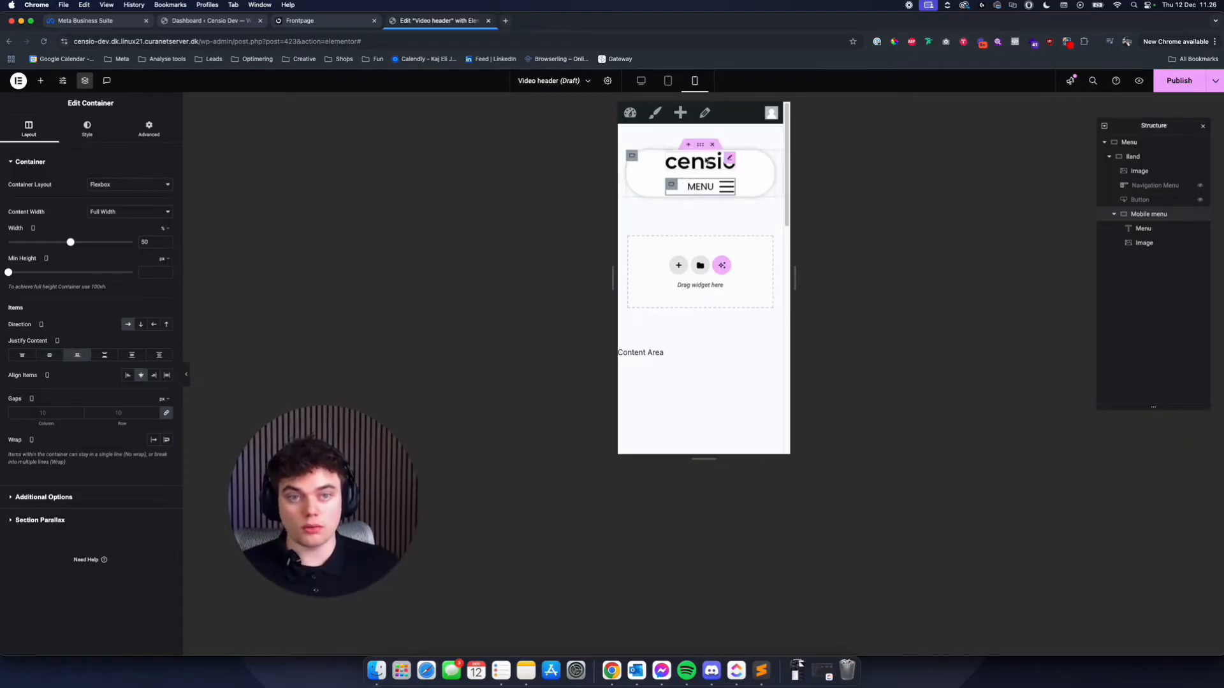
- Try a 0 px gap on the Band container for mobile, then set its column and row gaps to 10 px
click(632, 155)
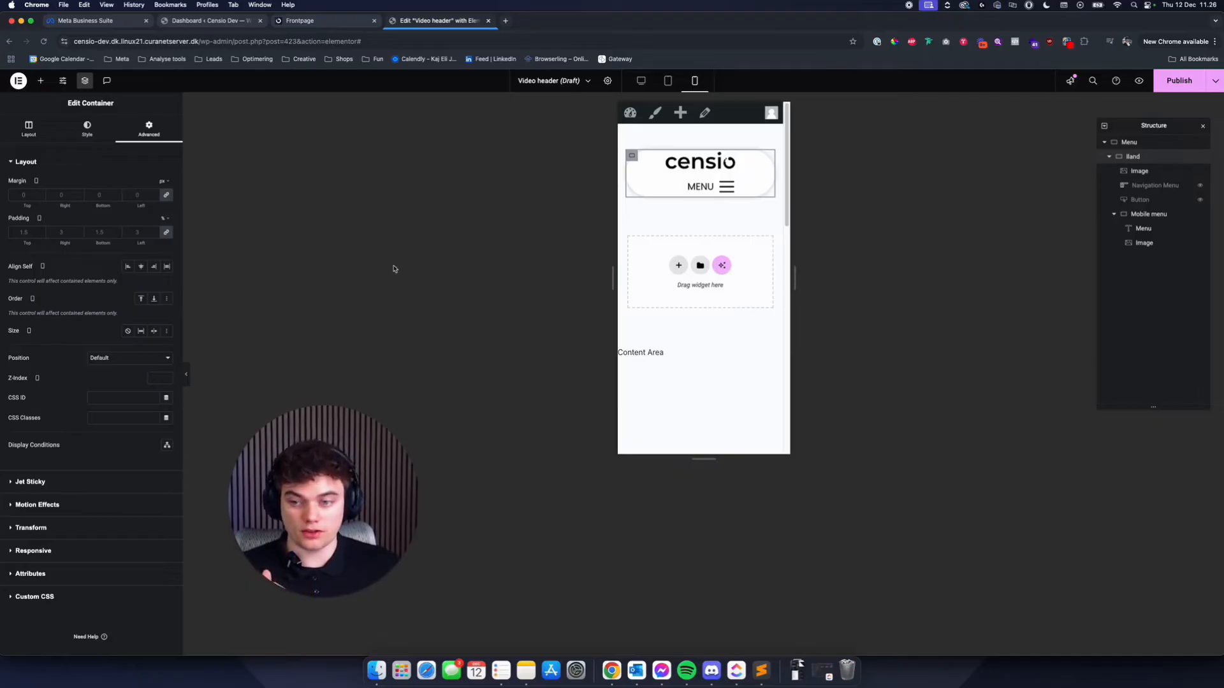
click(29, 128)
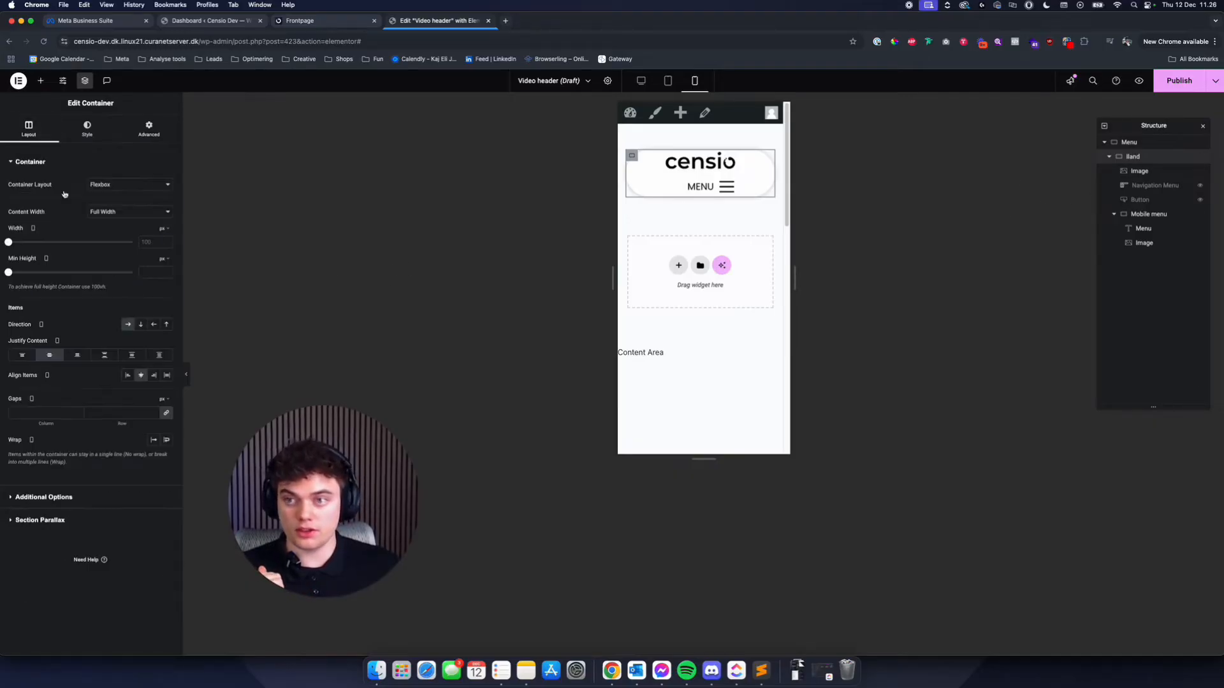
click(111, 415)
text(0)
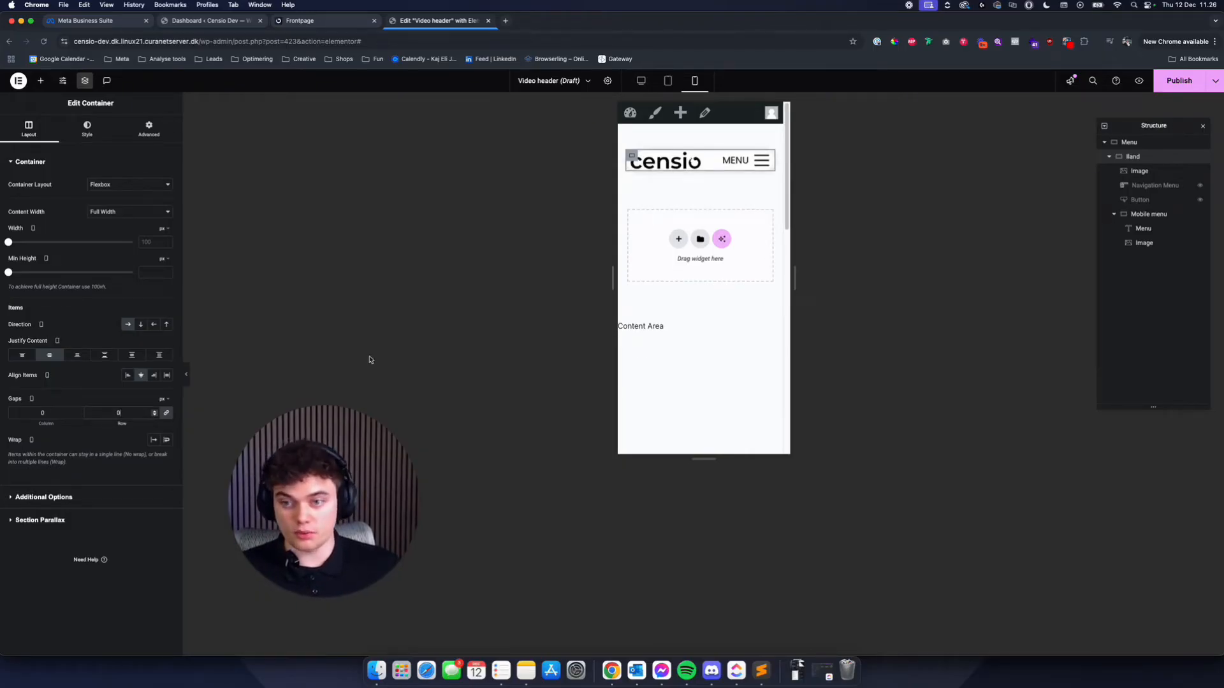
key(BackSpace)
text(10)
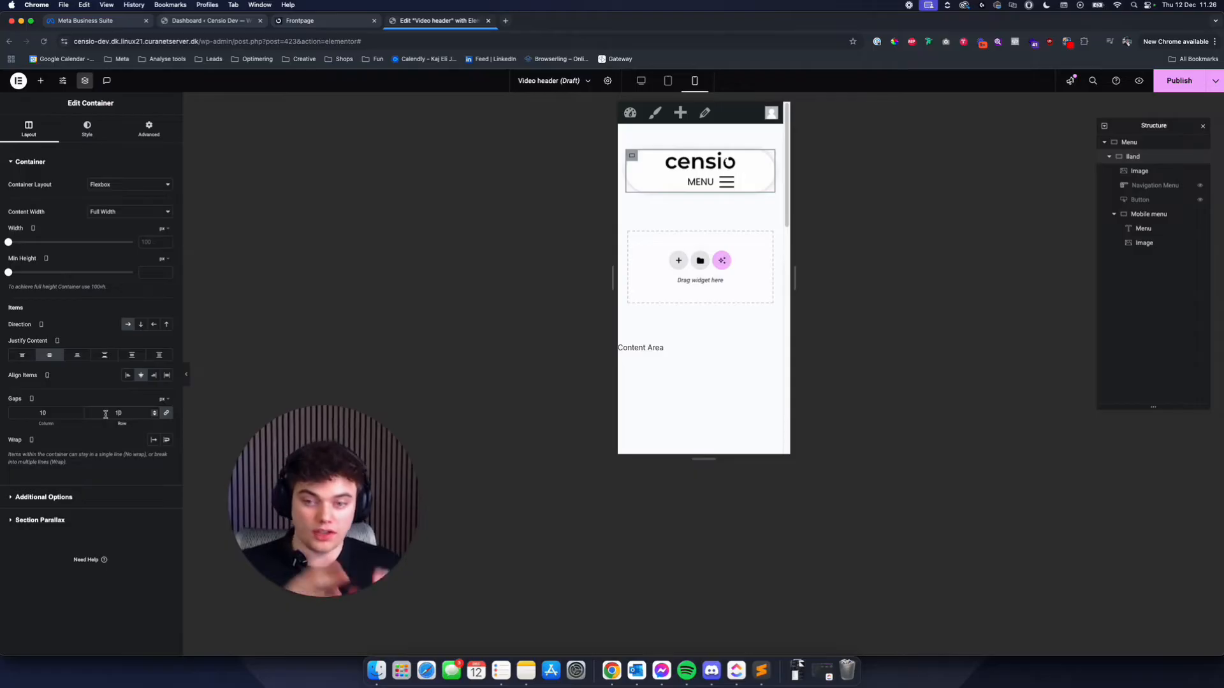
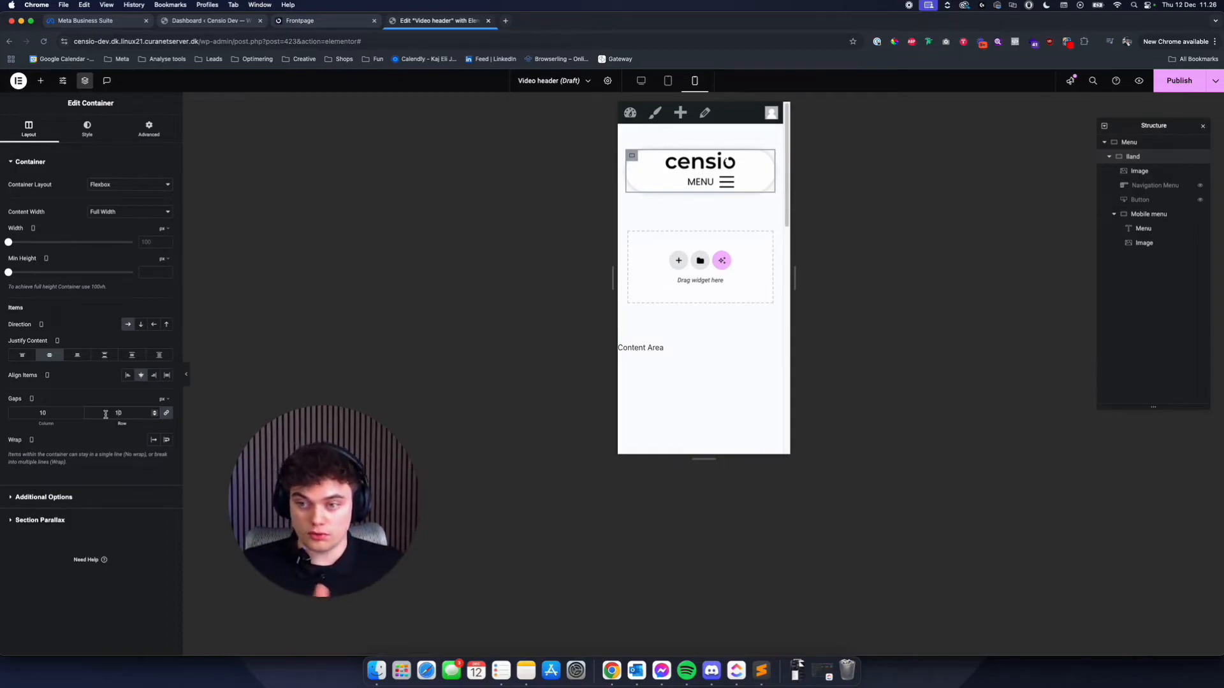
- Set the Band container's mobile column and row gaps to 0 px and the logo image's mobile width to 100 px
double_click(102, 414)
key(BackSpace)
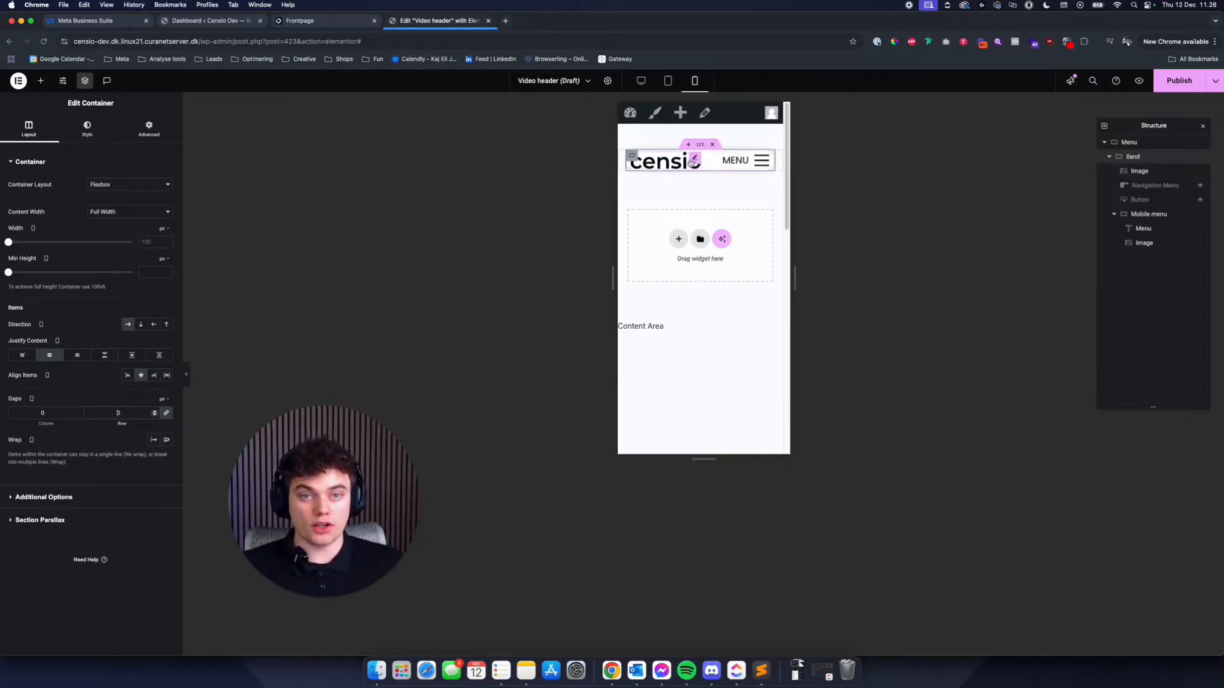
click(666, 161)
click(88, 129)
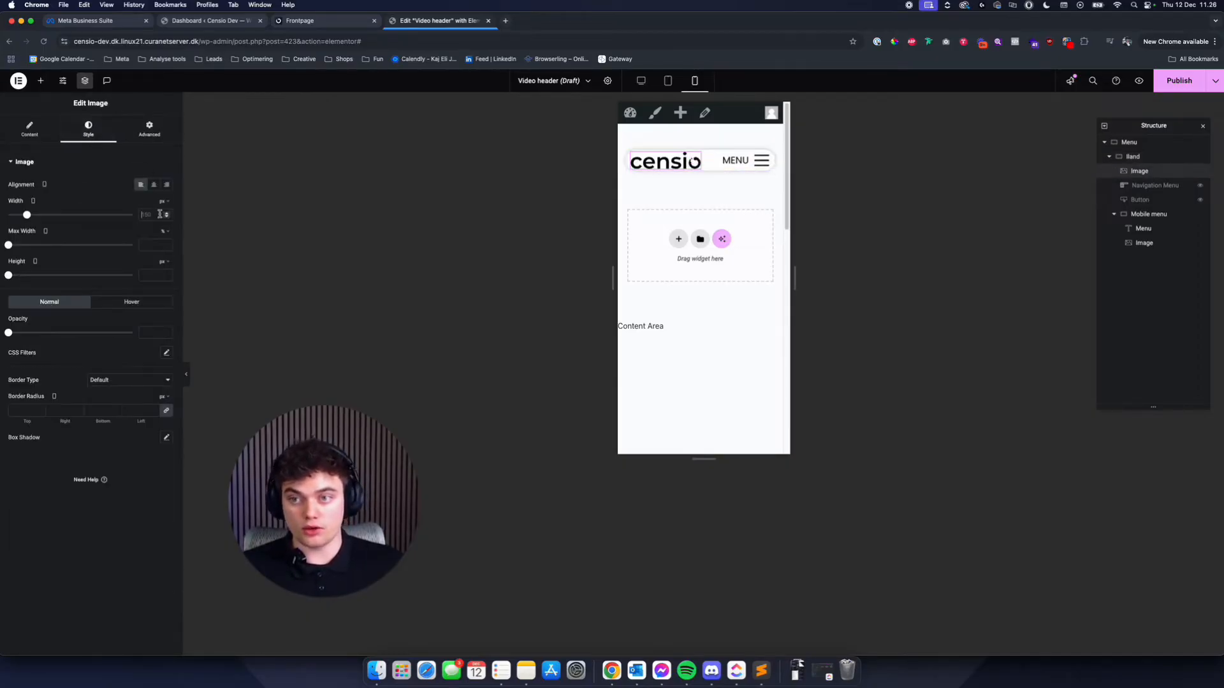
click(159, 215)
text(100)
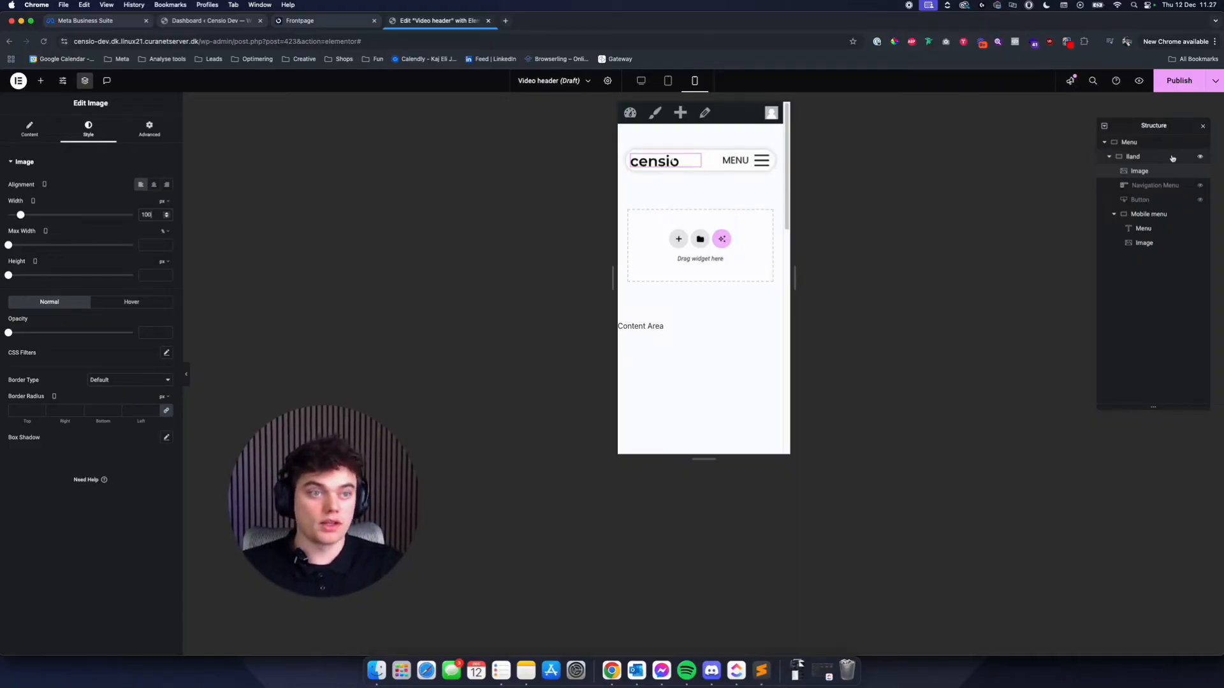
- Set the Band container's mobile padding to 2% top and bottom and 5% right and left
click(1133, 156)
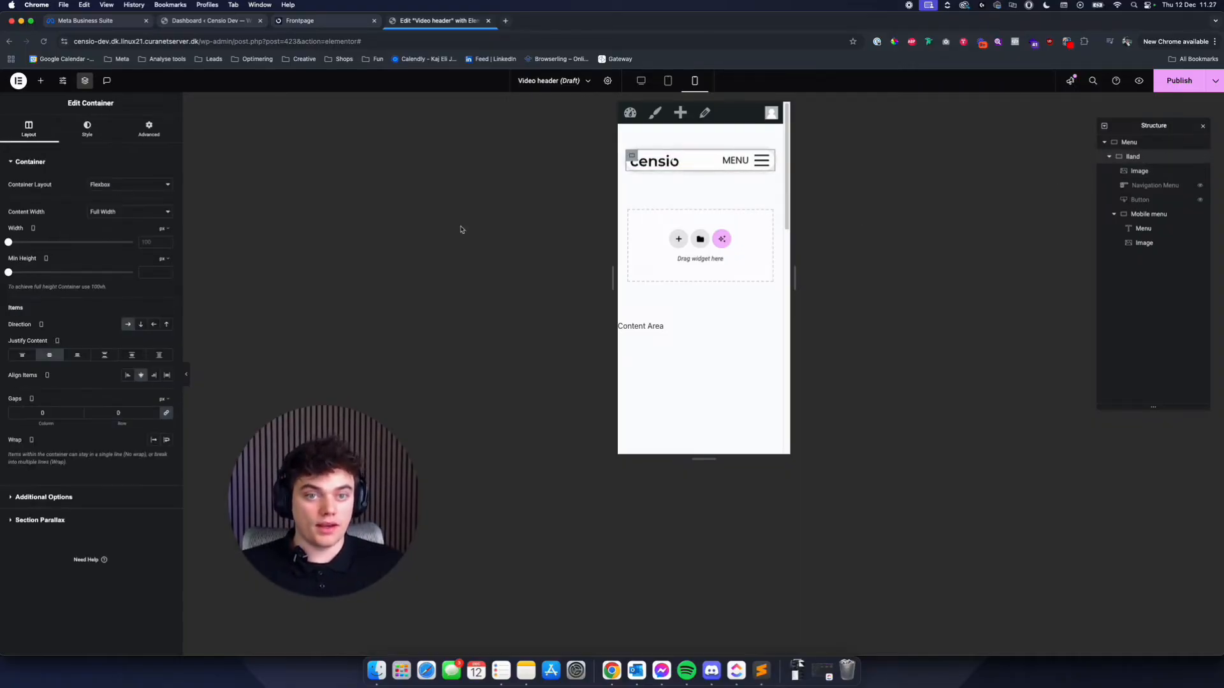
click(149, 129)
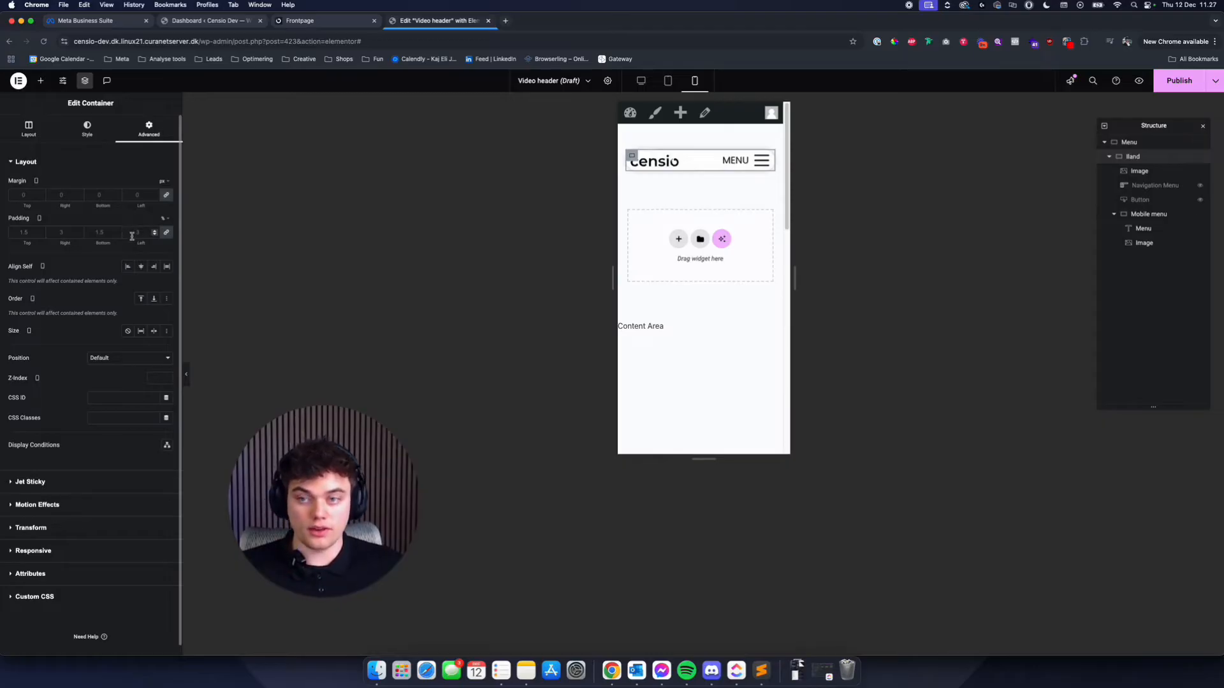
click(138, 233)
text(3)
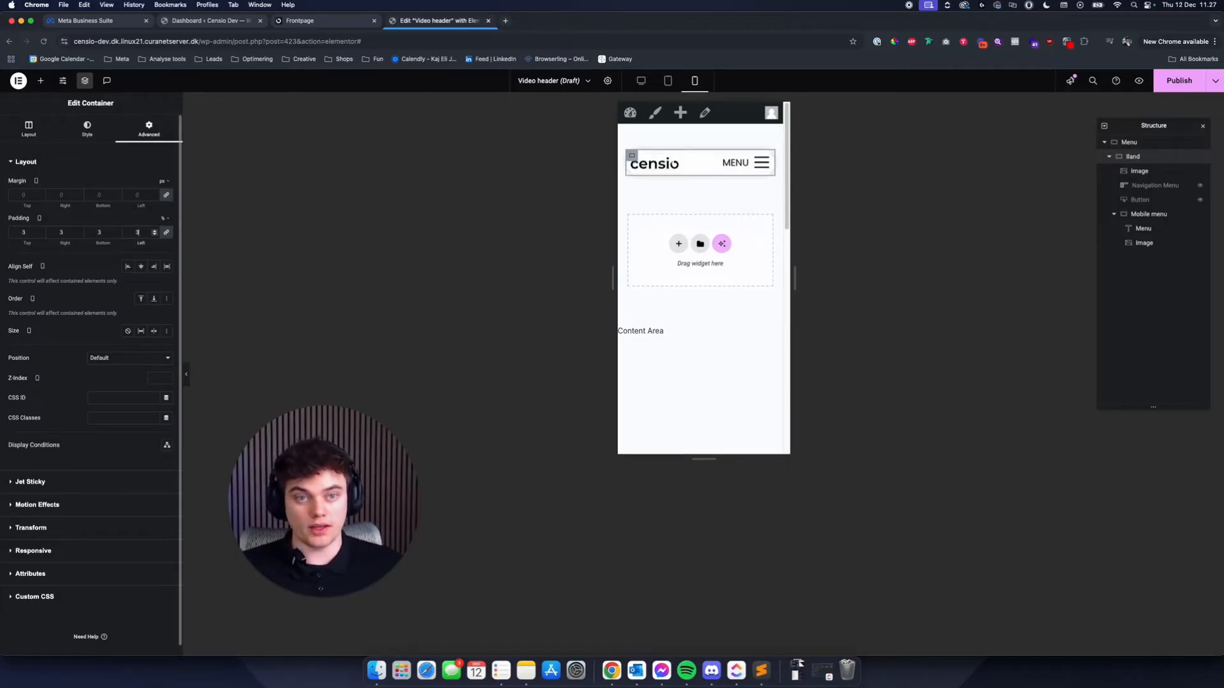
key(BackSpace)
text(5)
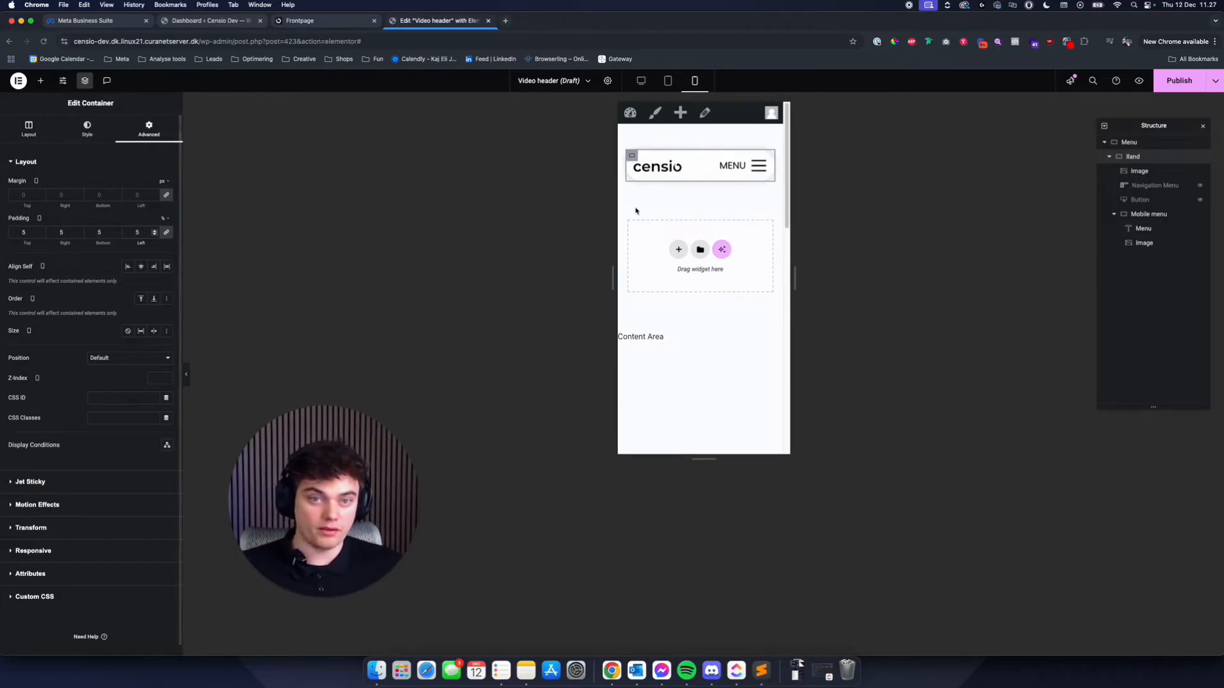
click(165, 232)
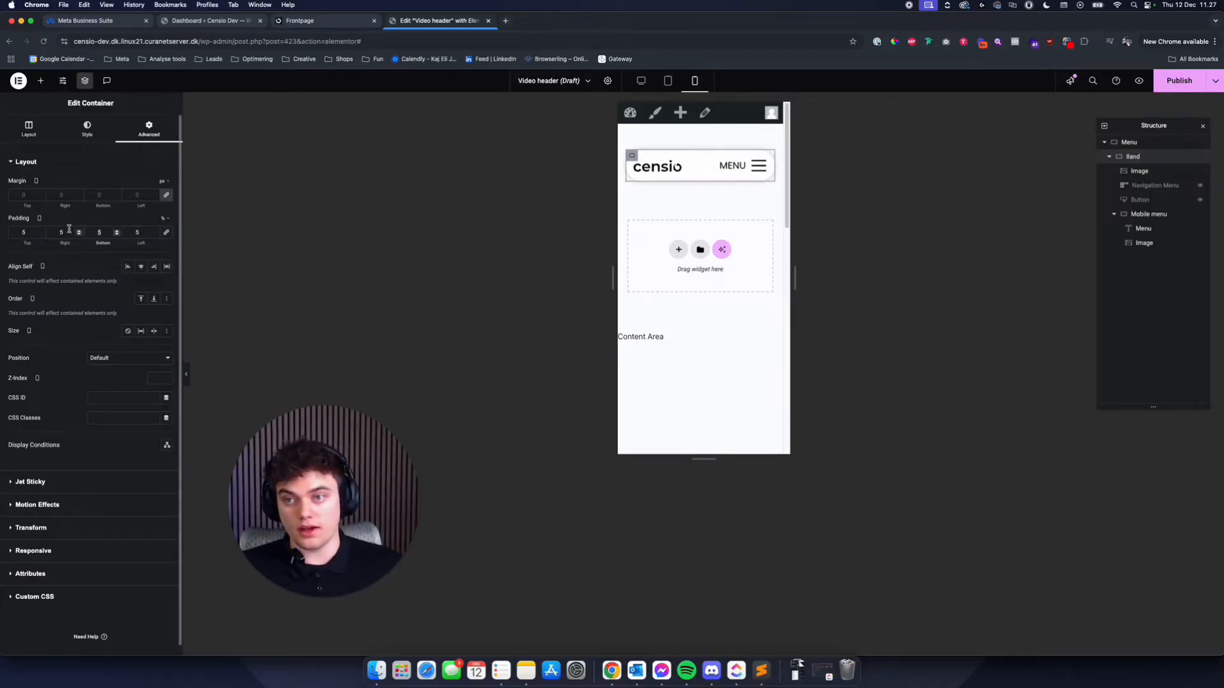
text(2)
double_click(29, 234)
text(2)
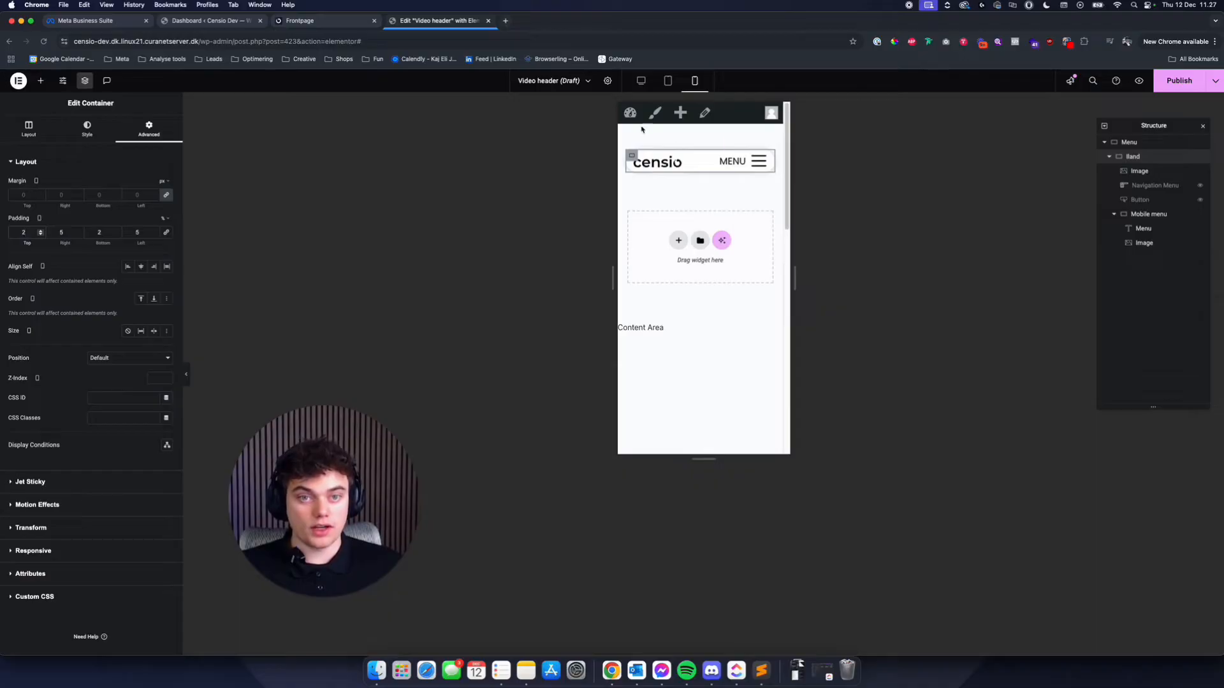
- Try 0 px margins on the Menu container for mobile, then check the tablet layout
click(705, 144)
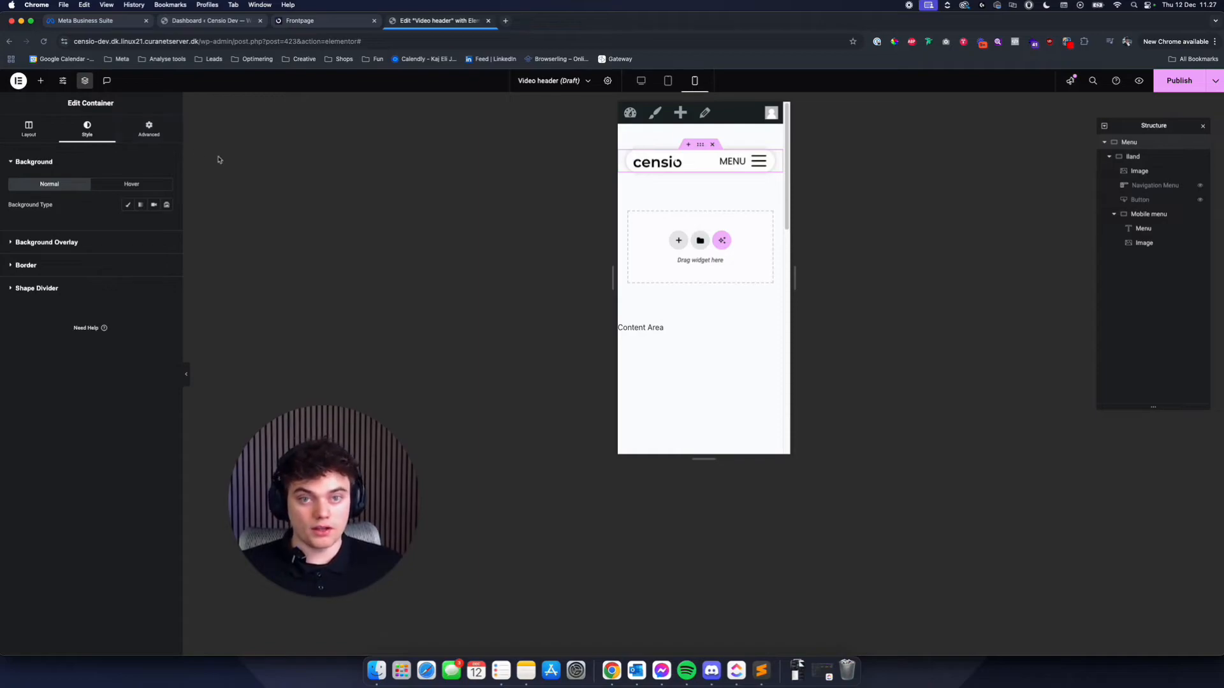
click(149, 128)
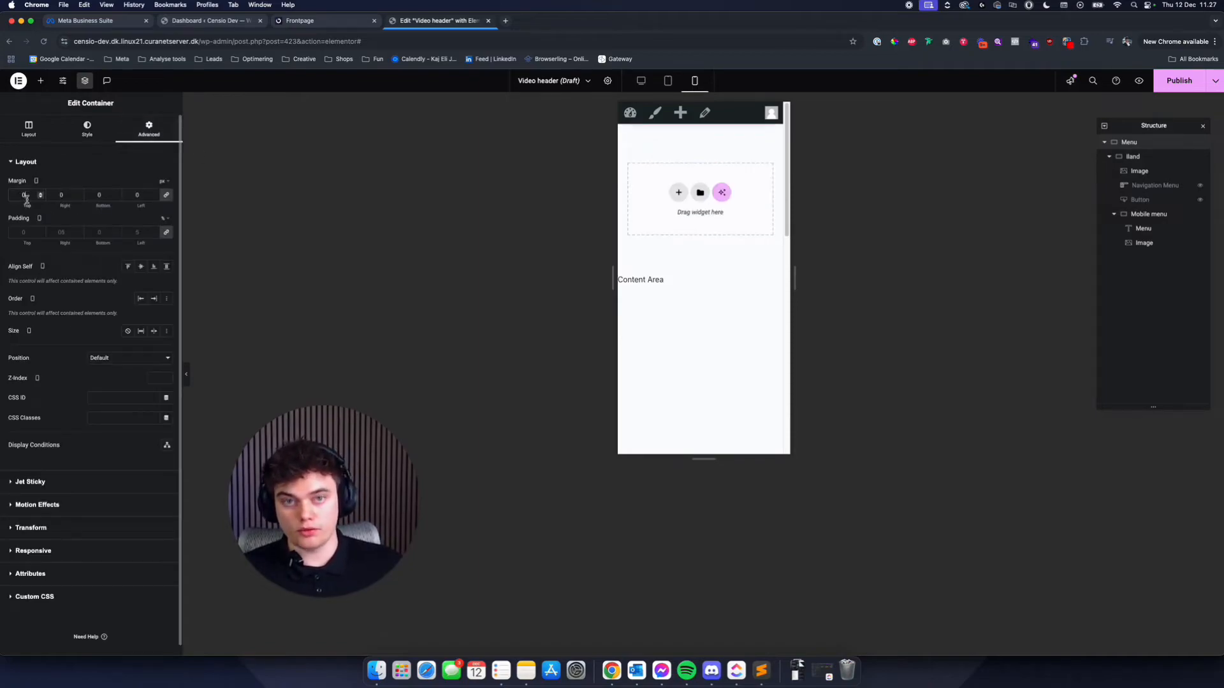
click(25, 195)
key(BackSpace)
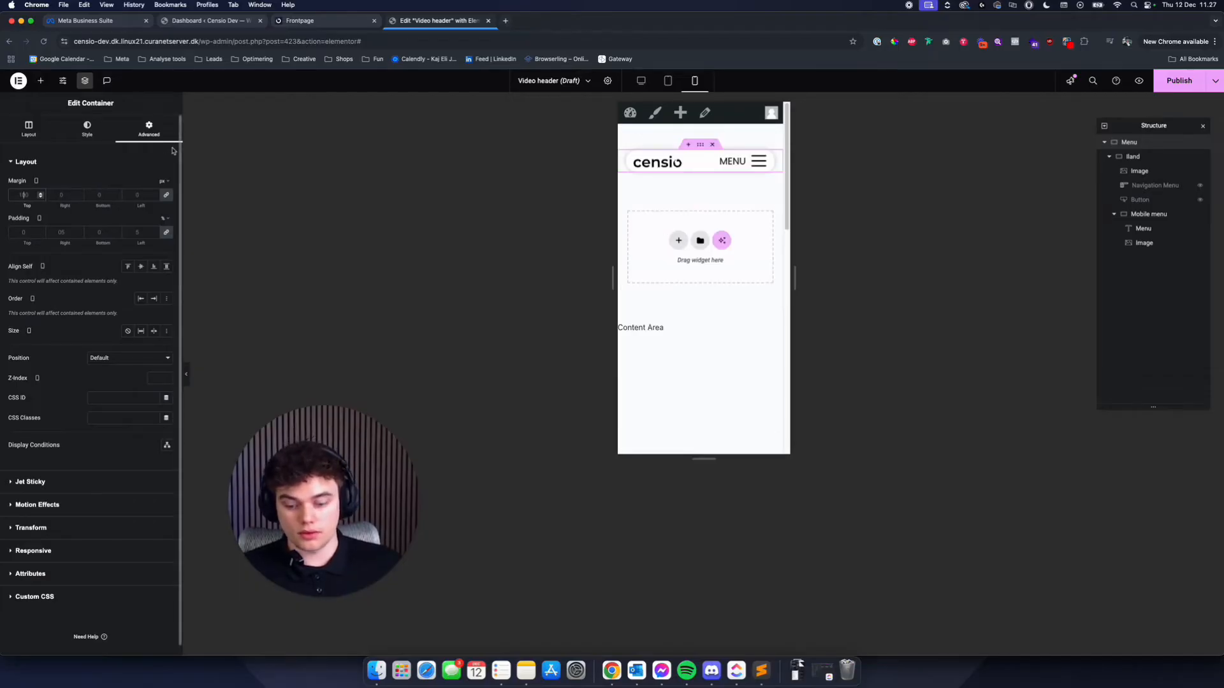
text(0)
click(668, 81)
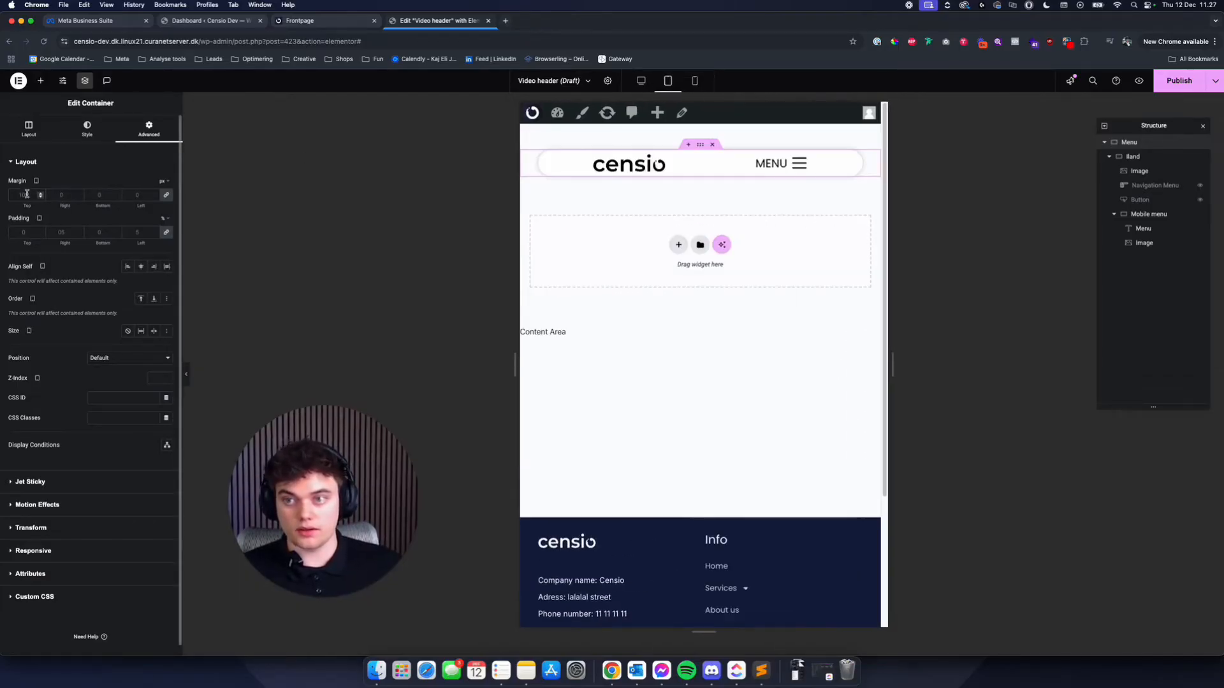
- In the desktop layout, show the hidden Navigation Menu and Button widgets again
click(643, 83)
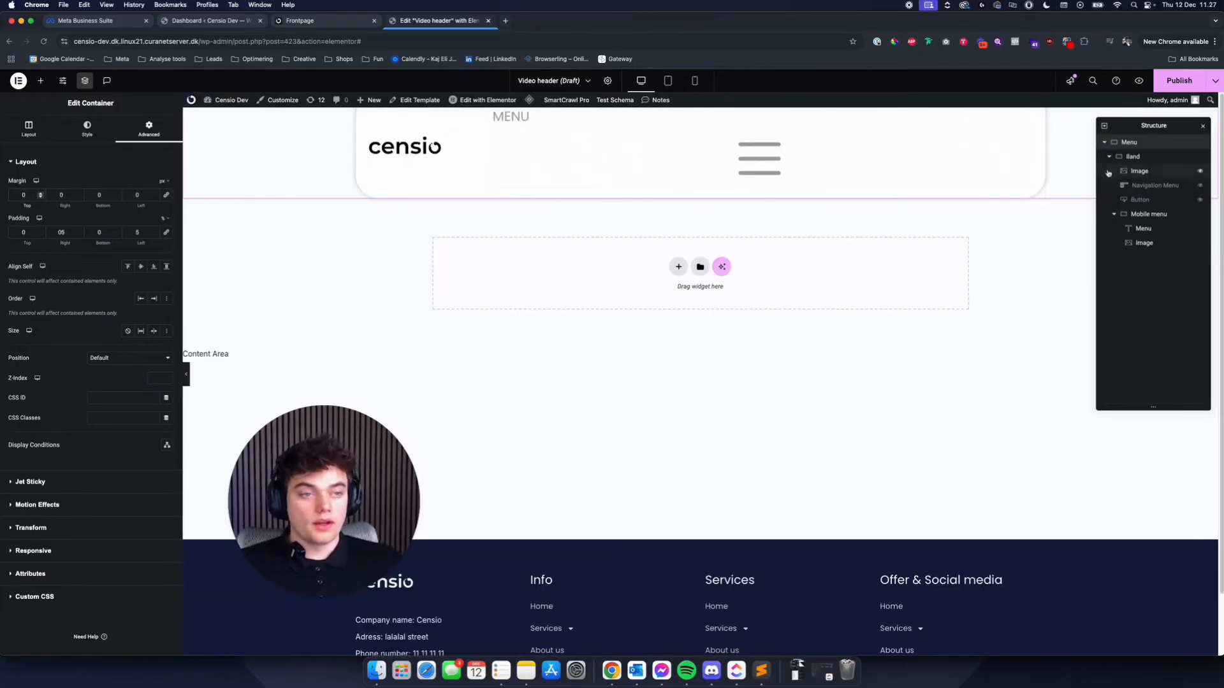
click(1200, 184)
click(1199, 199)
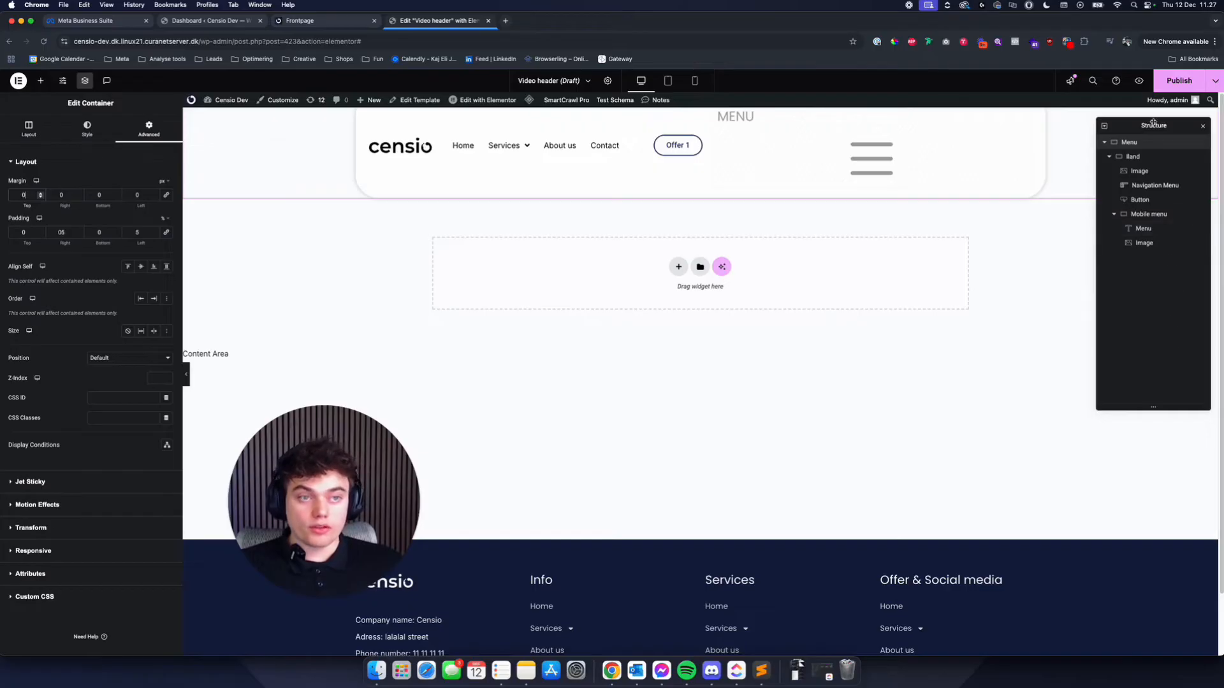
- Add an Entire Site display condition for publishing the Video header, and open the existing Menu header for editing from the frontpage
click(1182, 82)
click(628, 390)
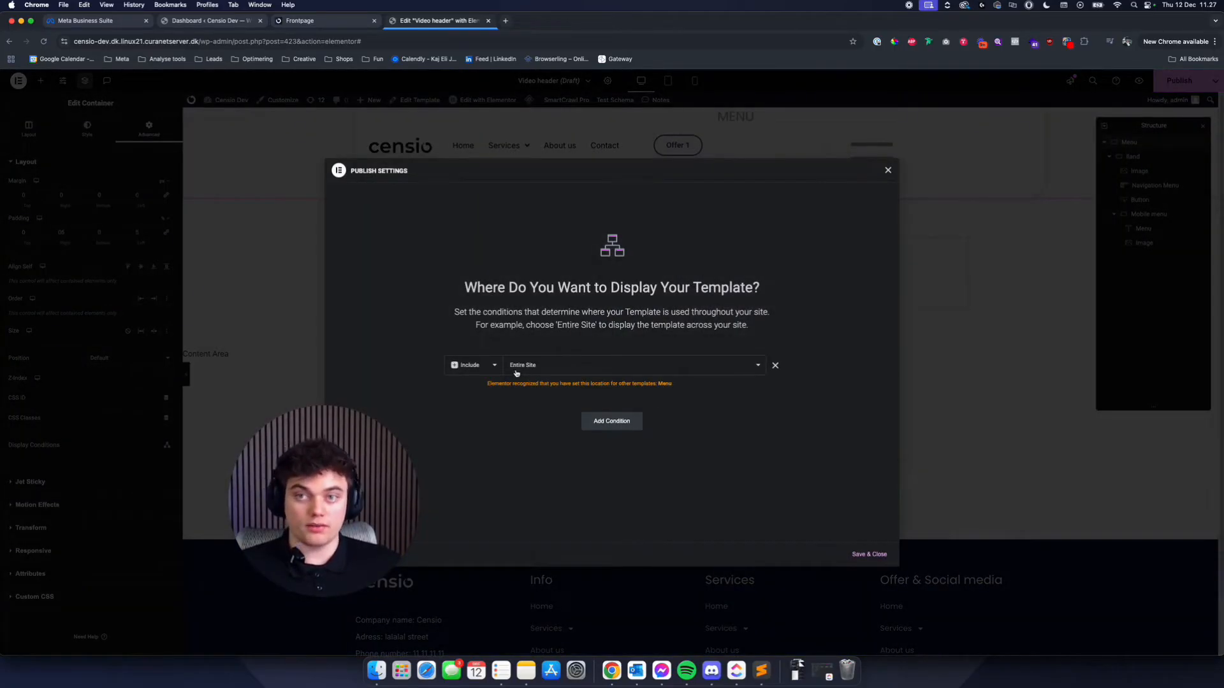
click(300, 21)
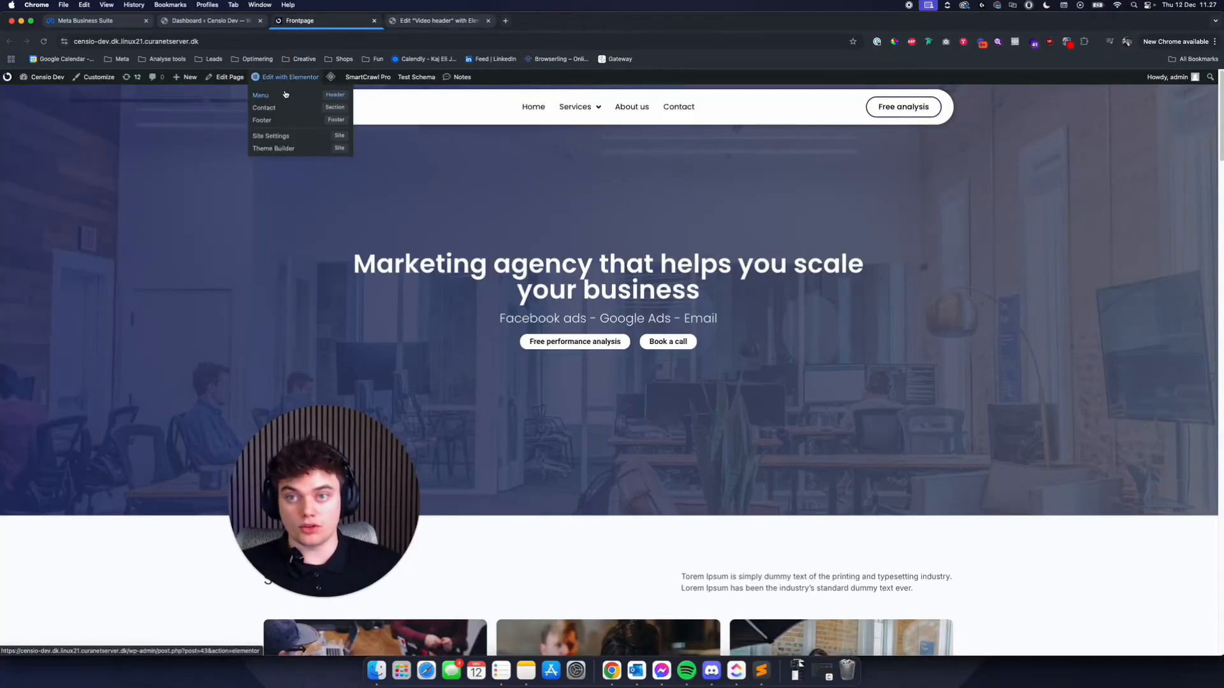
click(285, 94)
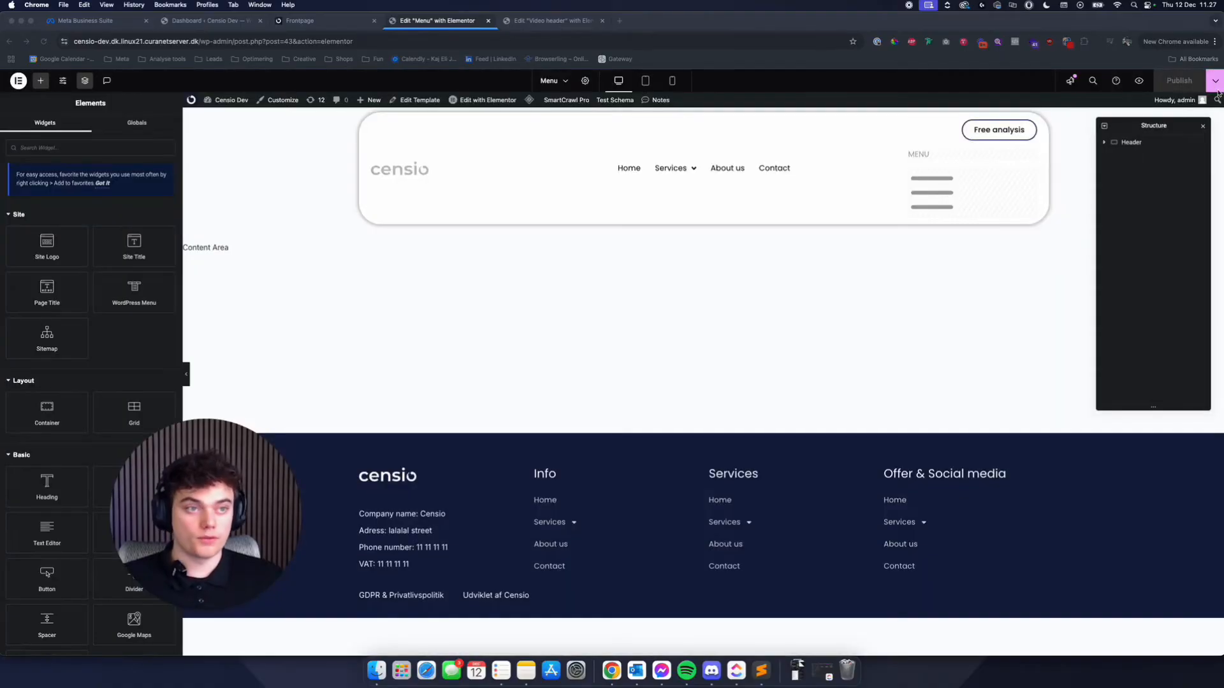
- Remove the display condition from the old Menu header template and save its publish settings
click(1215, 80)
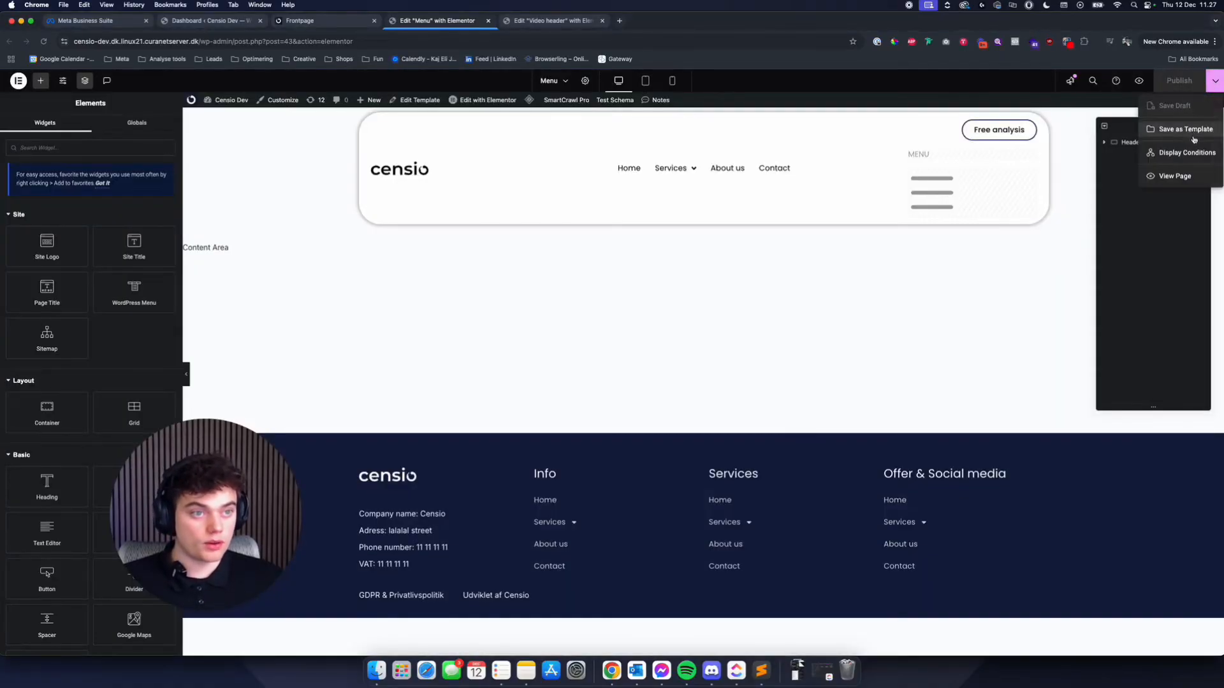
click(1185, 153)
click(775, 365)
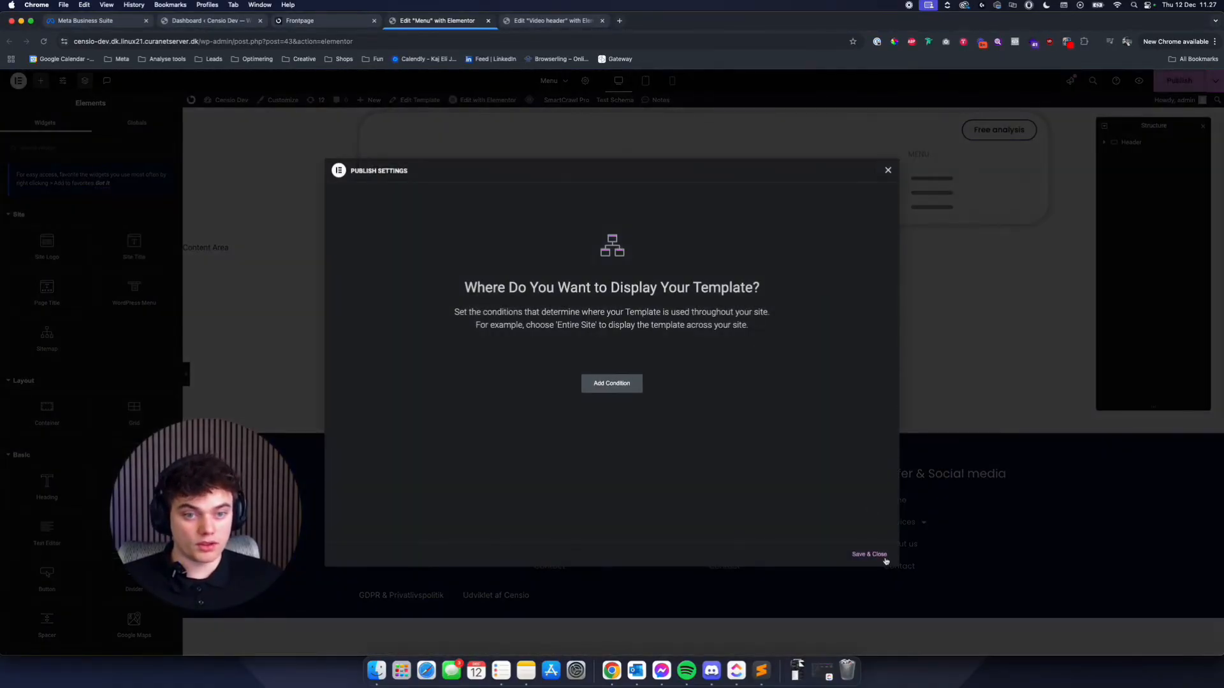
click(873, 554)
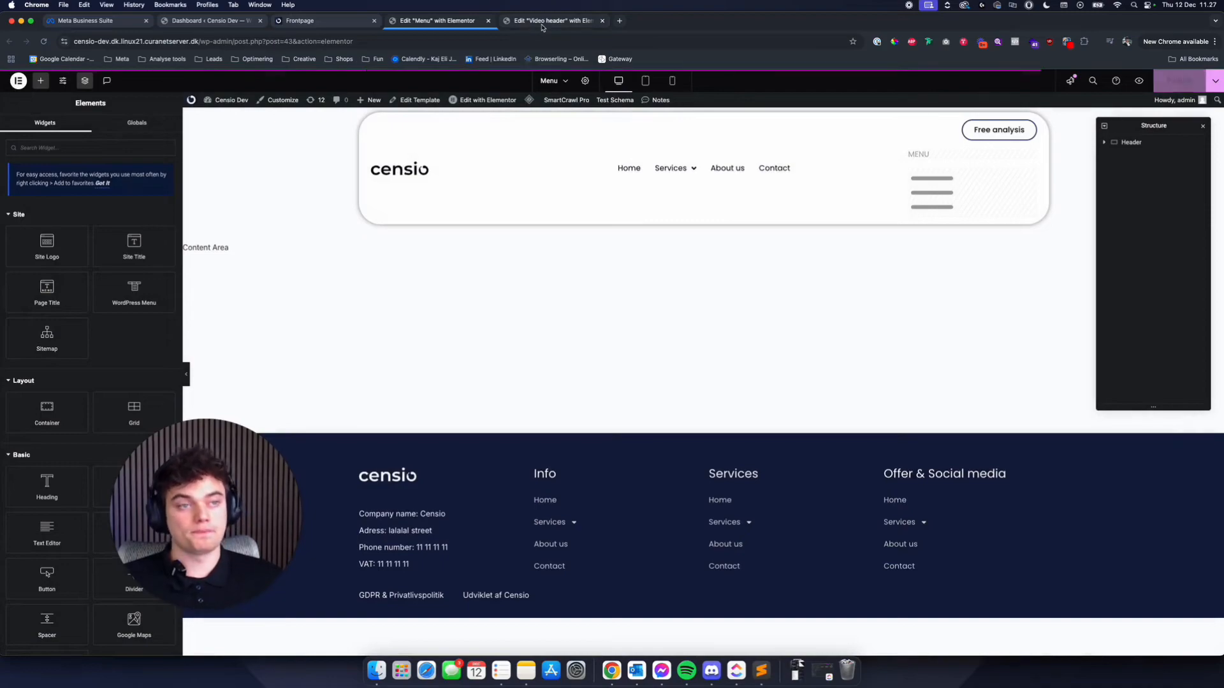
- Save the Video header's display condition to publish it, and review the new header on the live frontpage
click(541, 24)
click(870, 555)
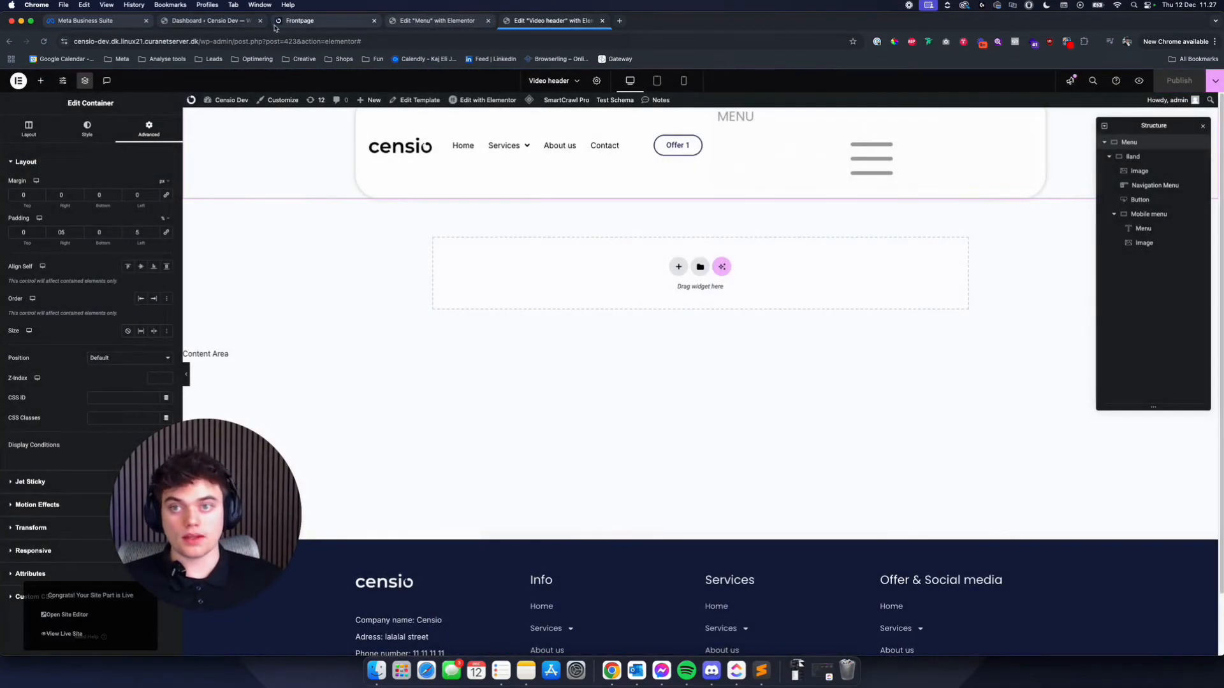
click(300, 20)
click(413, 24)
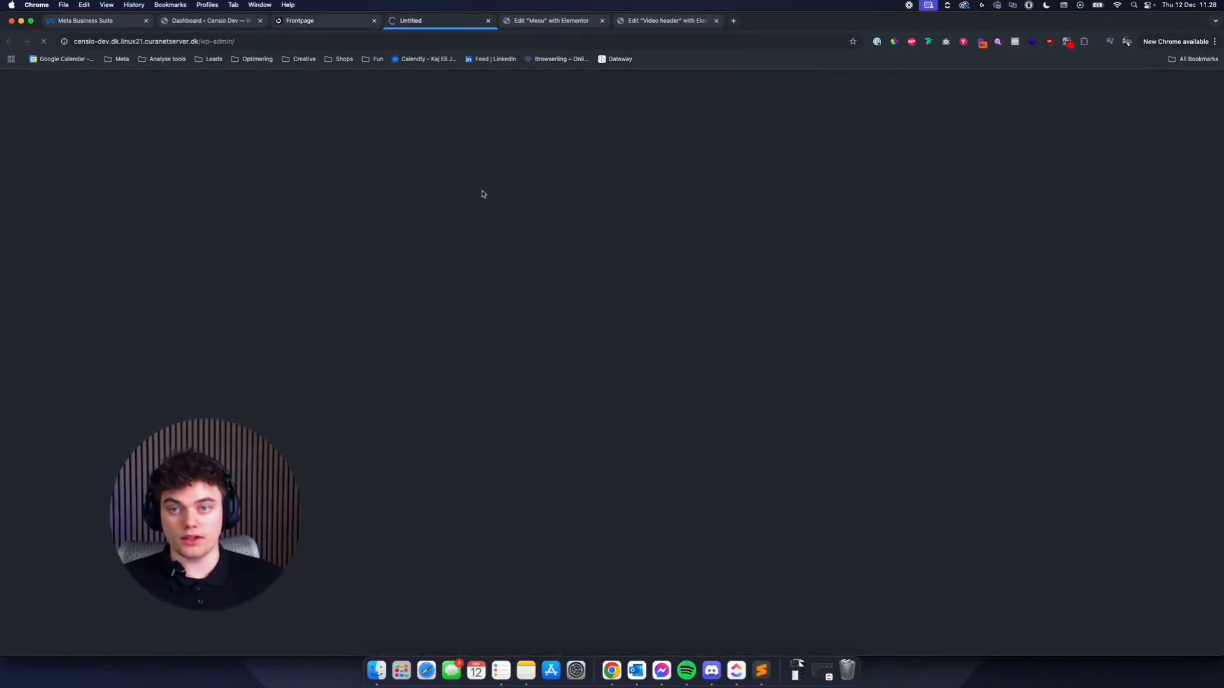
click(44, 93)
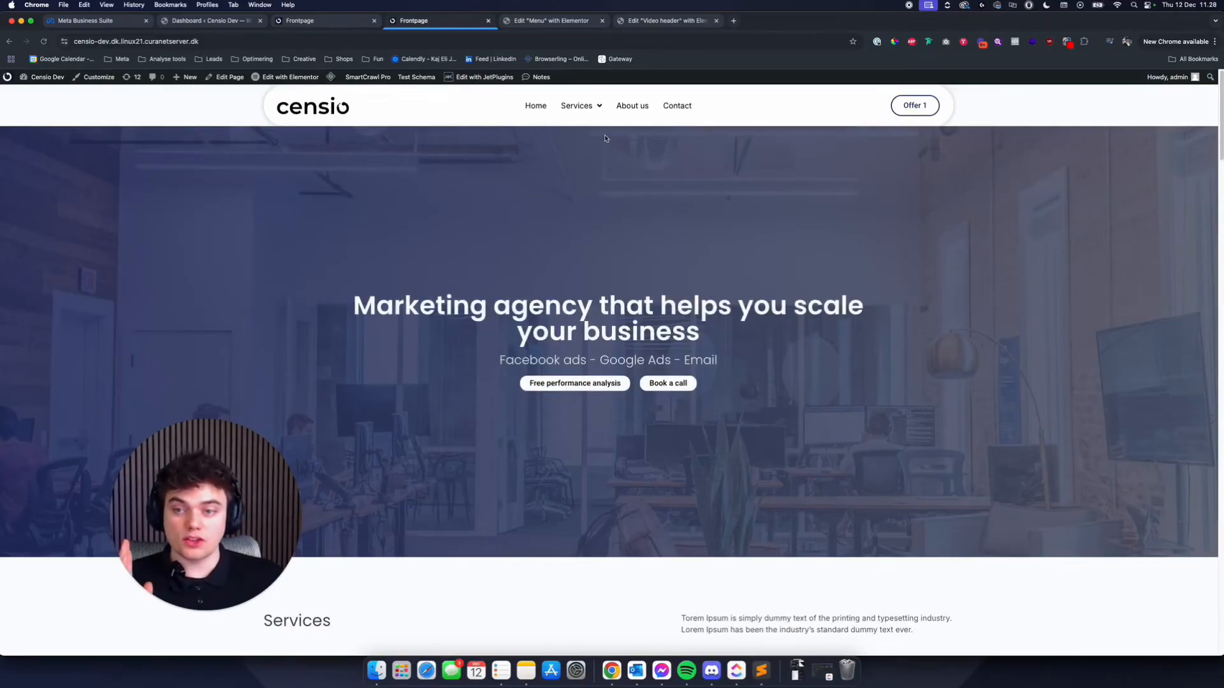
scroll(519, 198, down, 3)
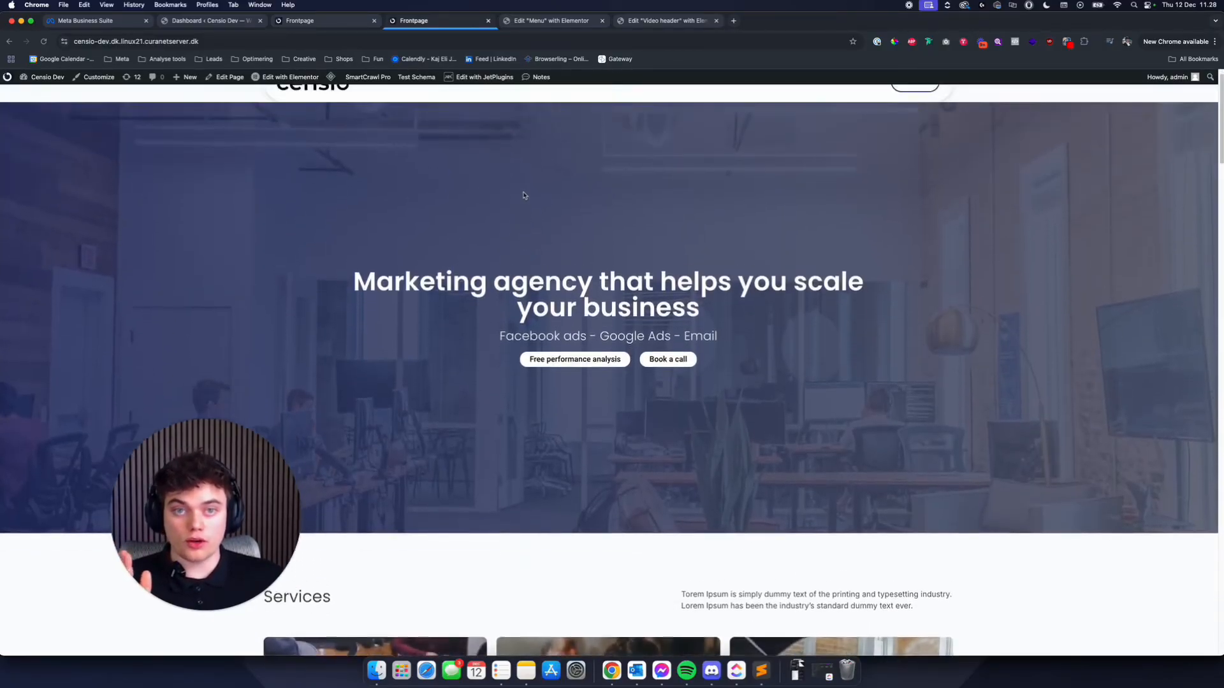
scroll(524, 196, up, 1)
- Make the Video header's Menu container sticky to the top through its motion effects
click(663, 20)
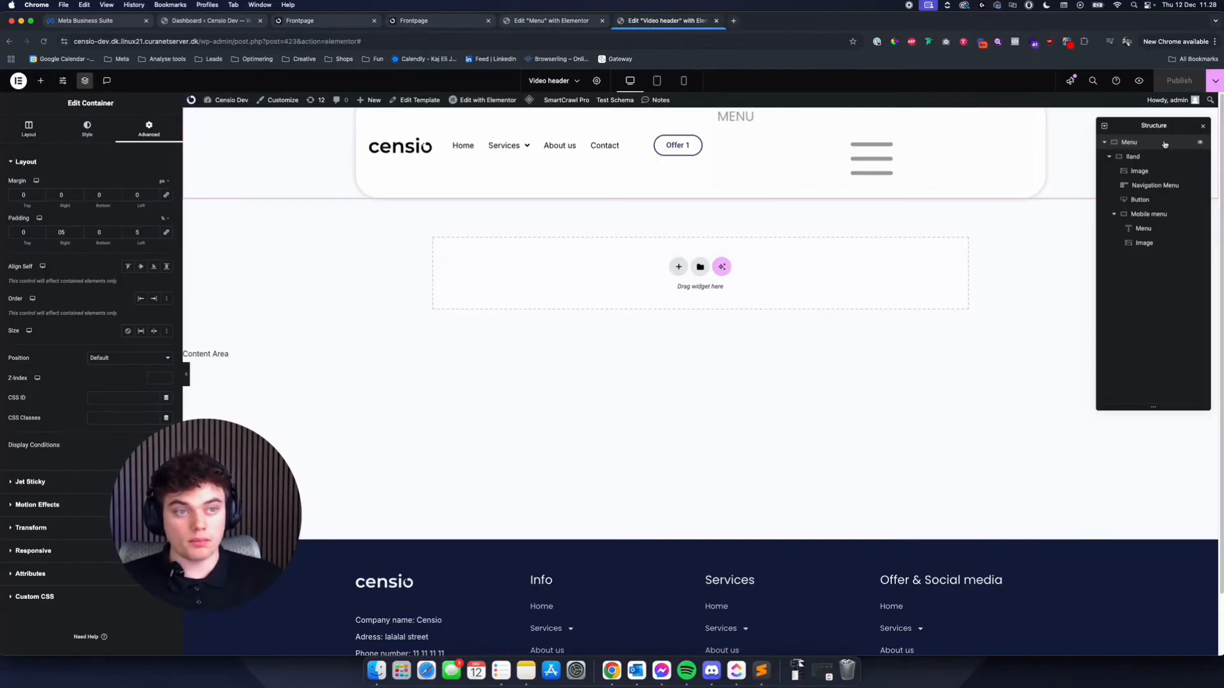
drag(198, 497, 348, 483)
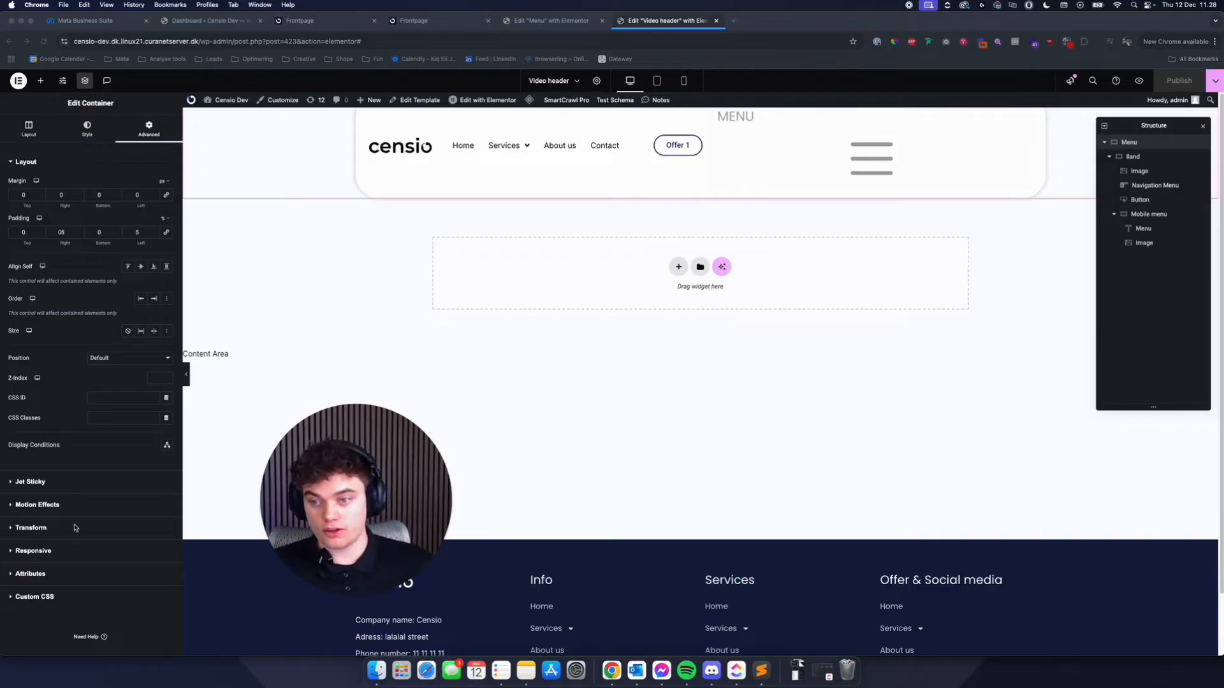
click(40, 505)
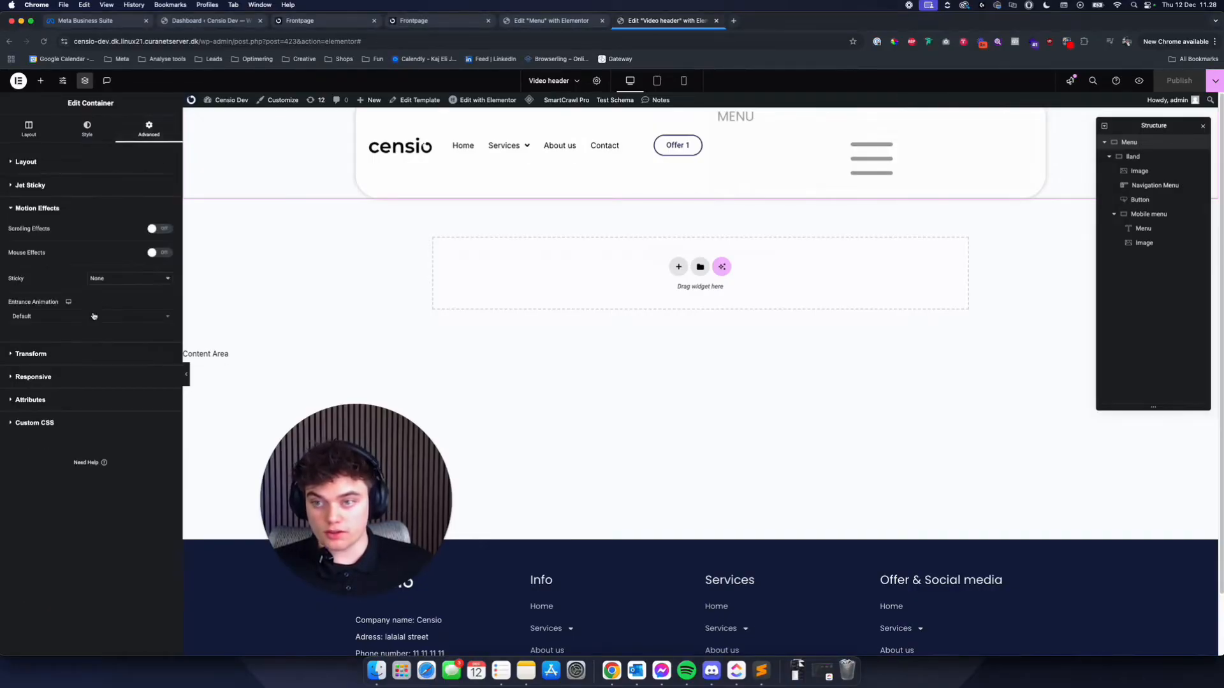
click(116, 281)
click(114, 290)
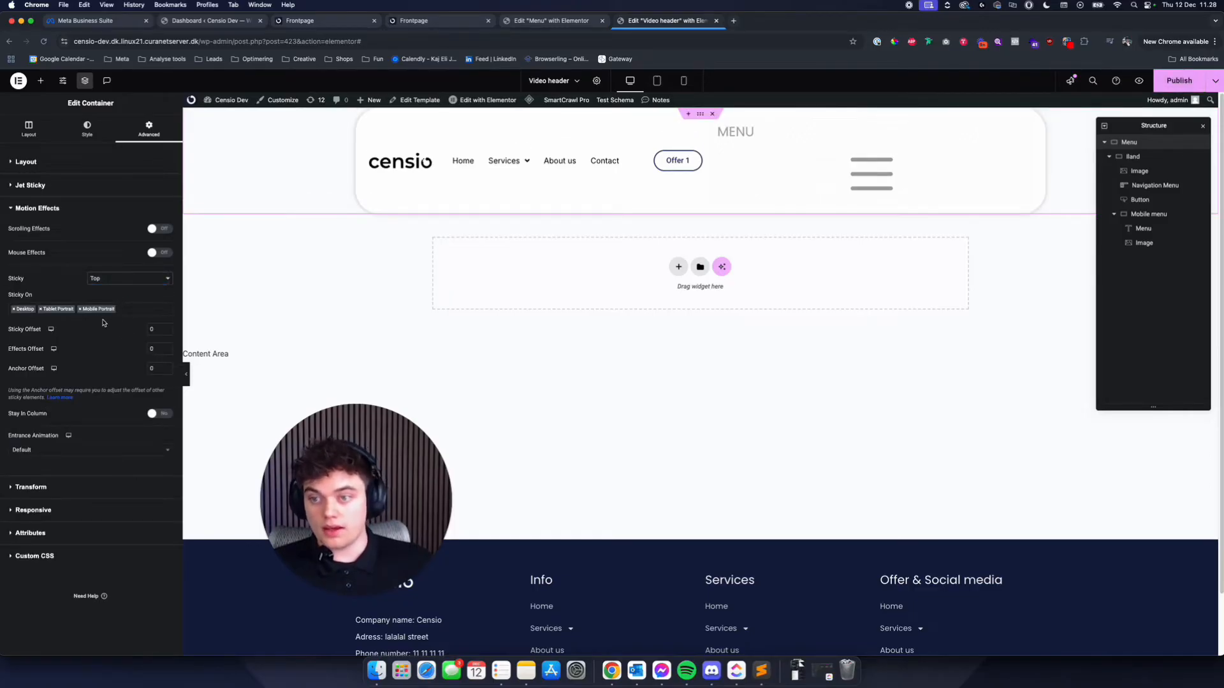
- Check the header on the live frontpage, then set the Menu container's desktop padding to 2% top and 5% right
click(59, 160)
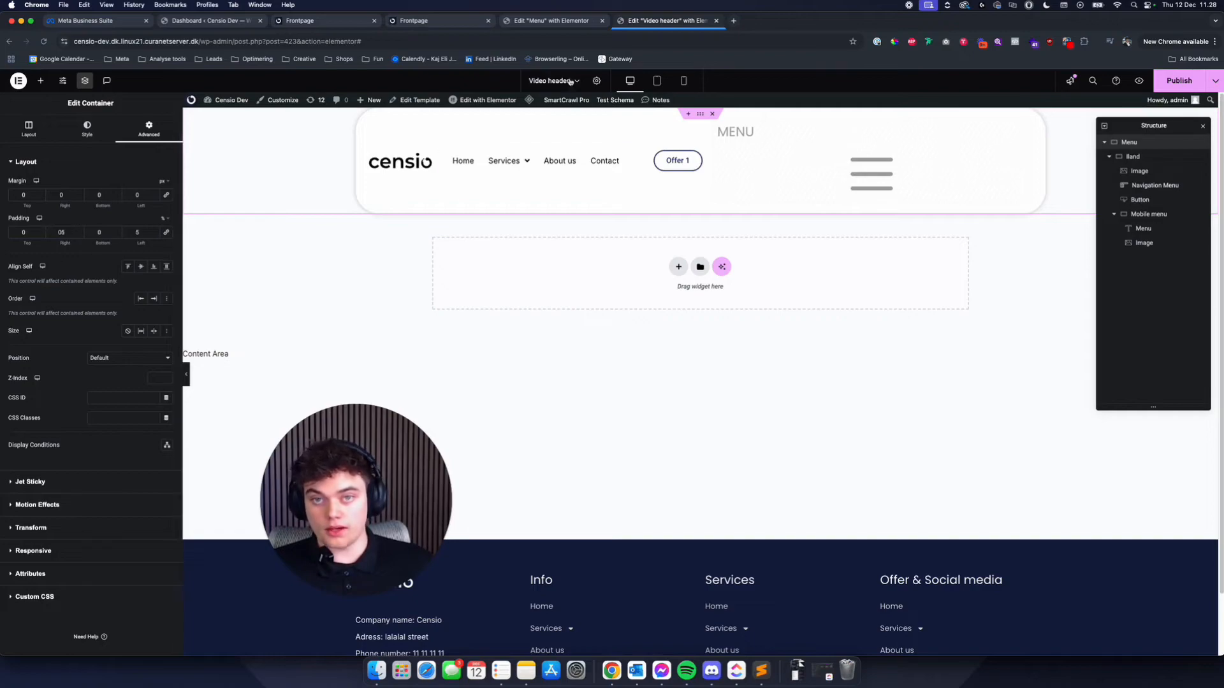
key(ctrl+shift+Tab)
key(ctrl+shift+Tab)
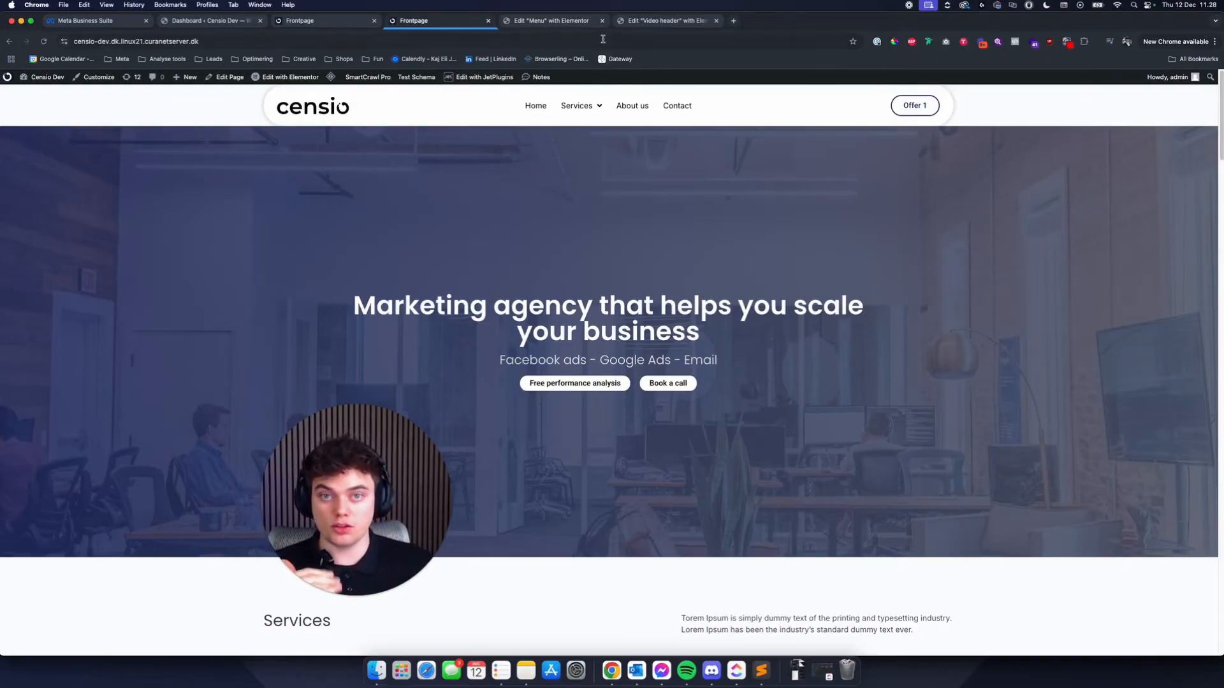
click(666, 22)
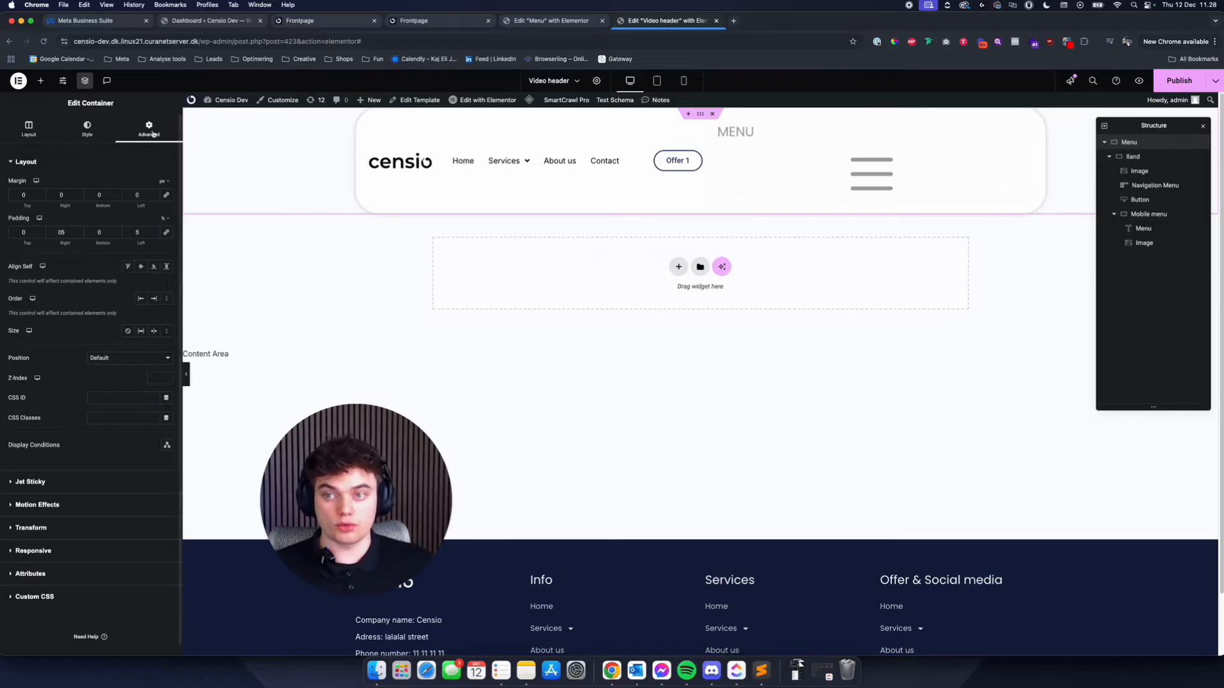
key(BackSpace)
text(5)
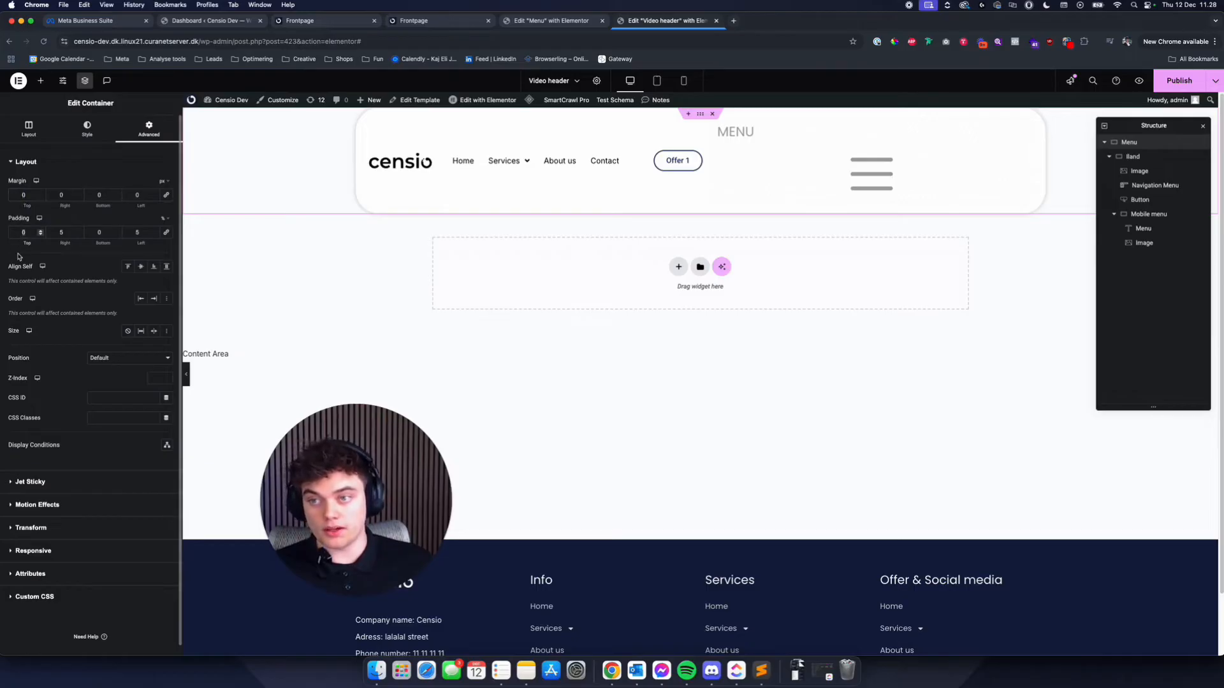
key(BackSpace)
text(2)
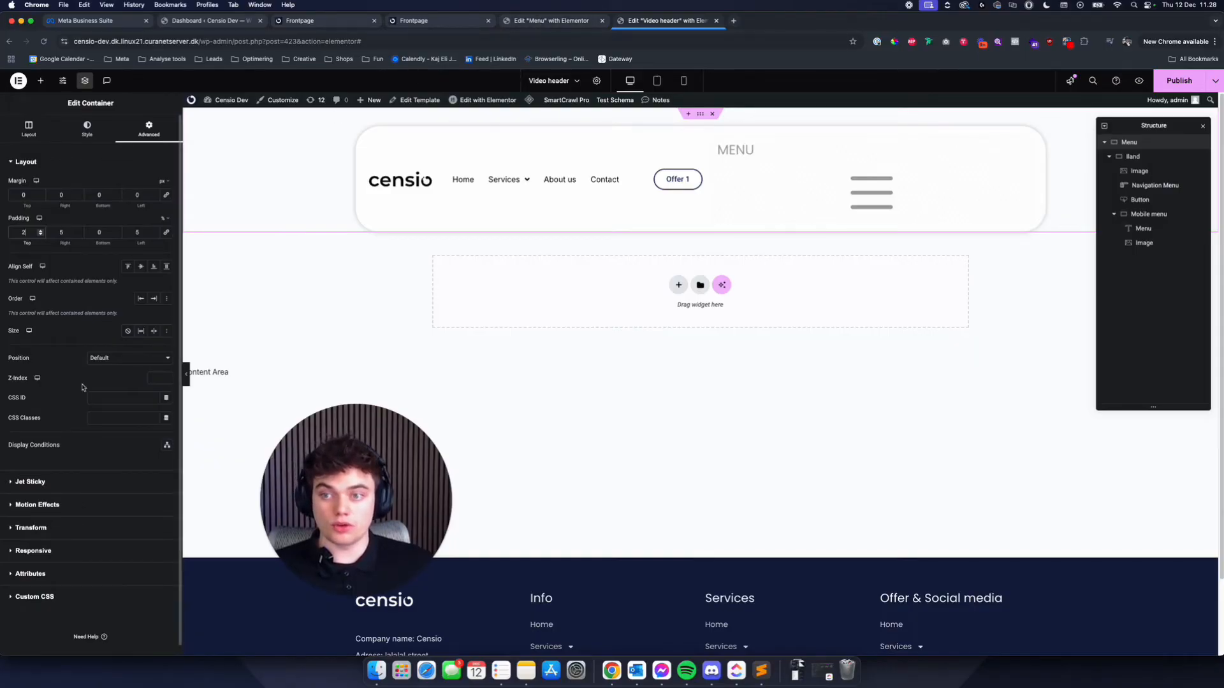
- Set the Menu container's position to Absolute and publish the Video header
click(127, 358)
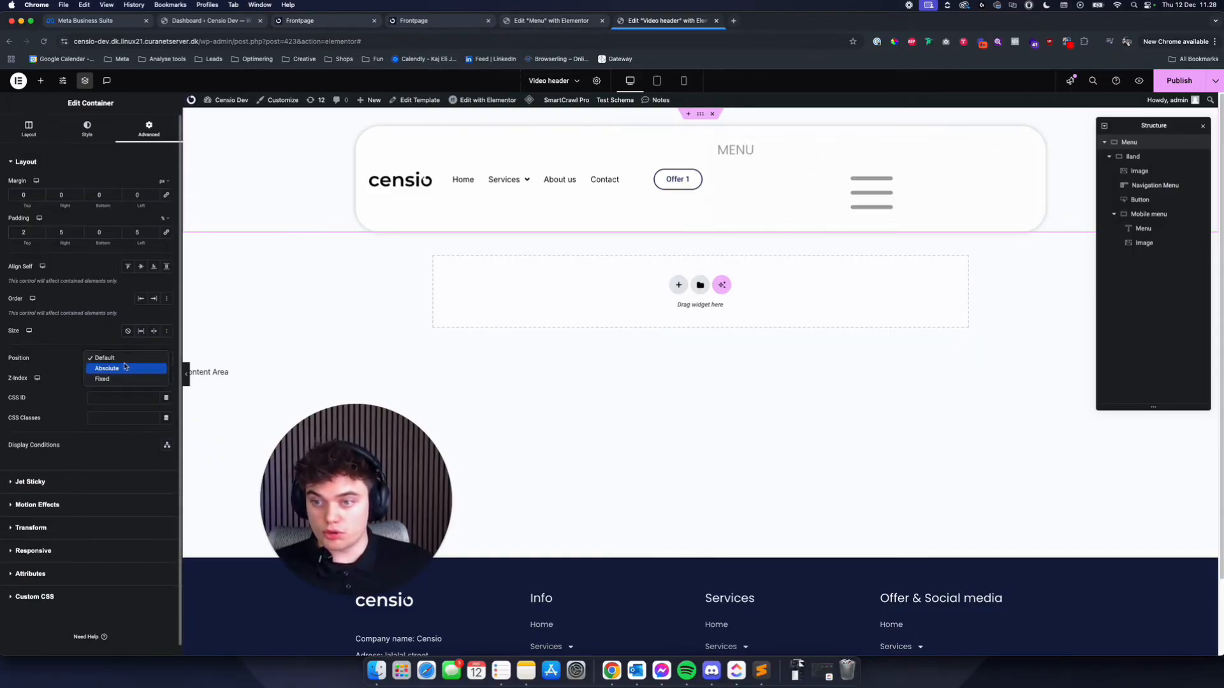
click(135, 369)
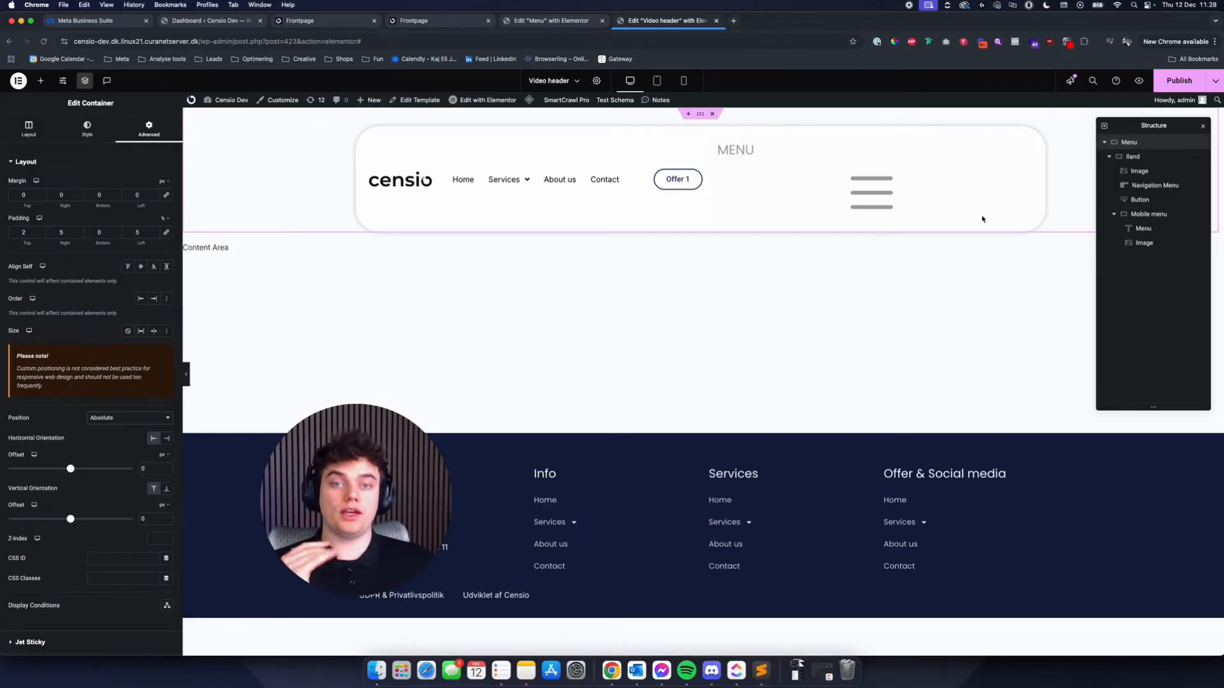
click(1179, 81)
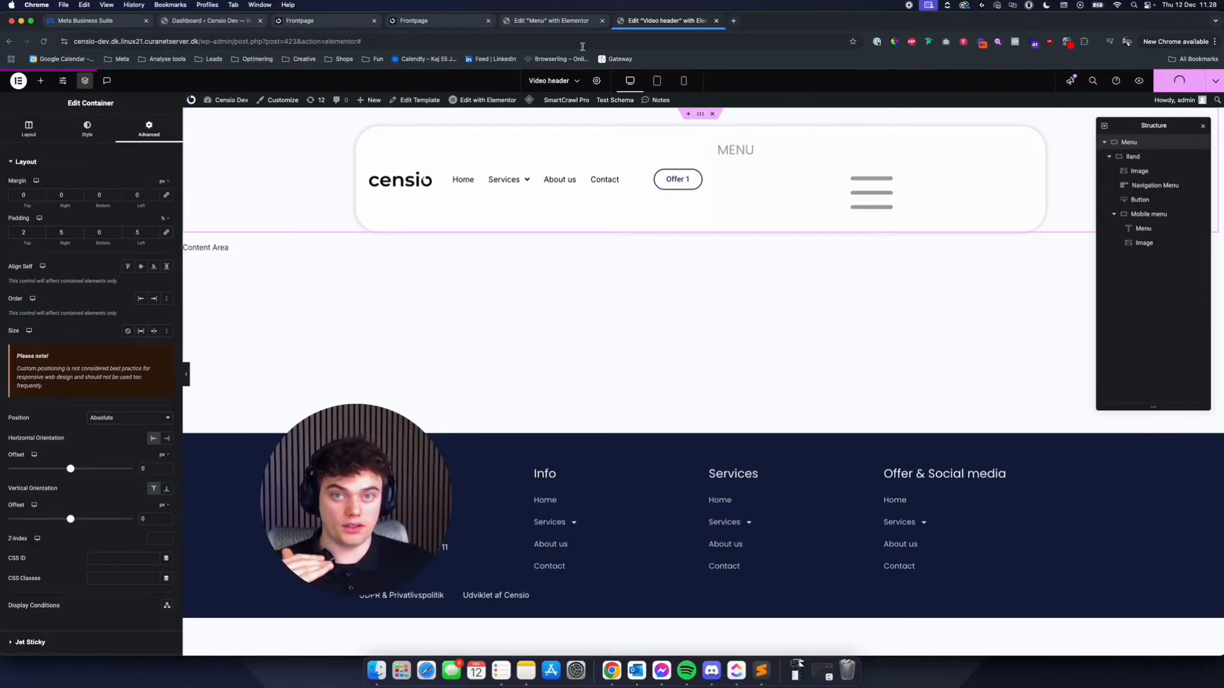
- Close the old Menu template's editor, then reload the live frontpage and check how the header overlays the hero
click(565, 22)
click(462, 20)
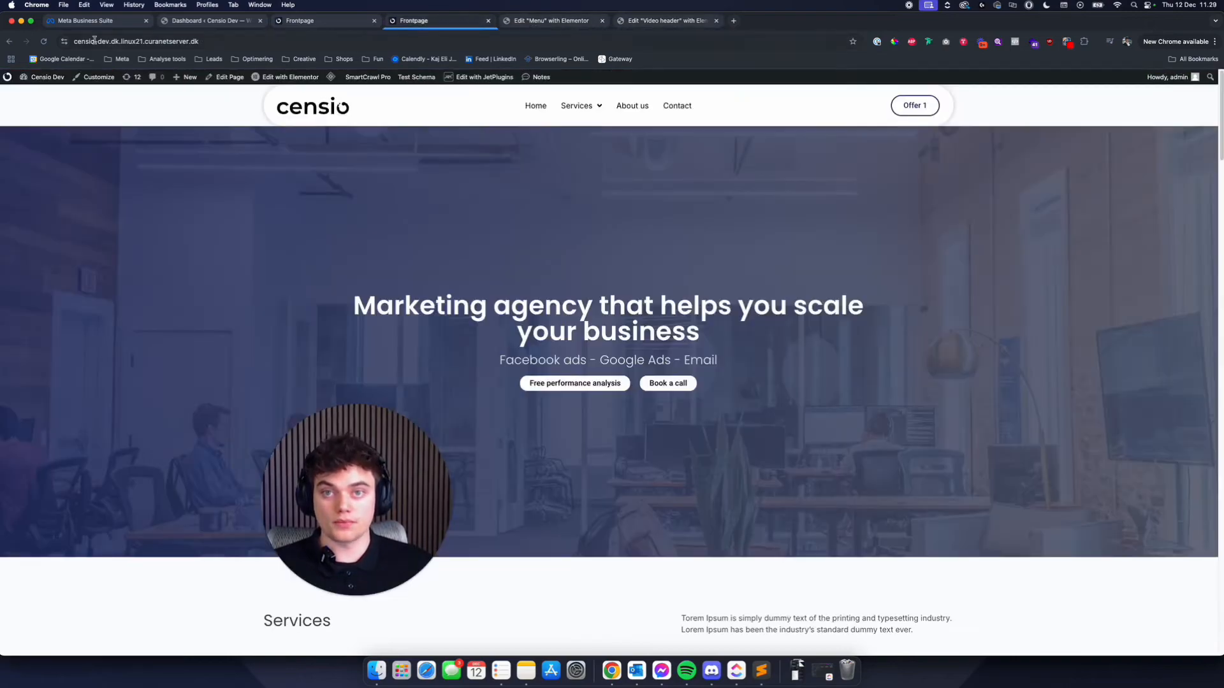
click(602, 20)
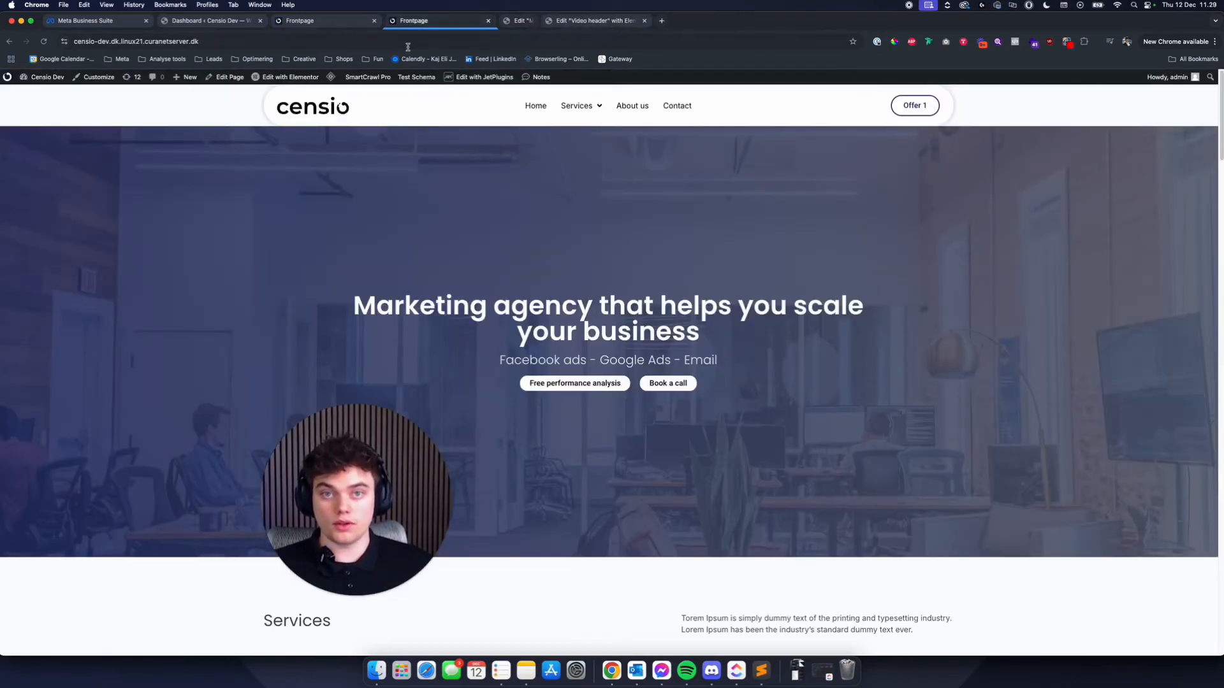
click(43, 41)
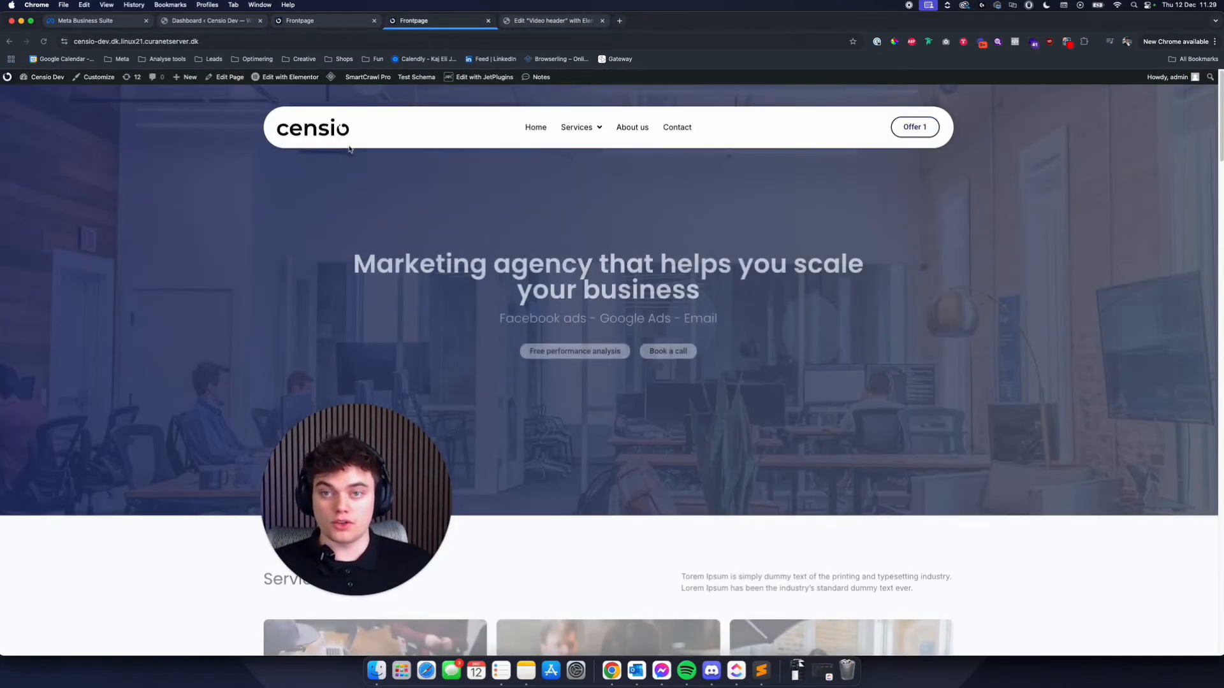
scroll(486, 153, down, 5)
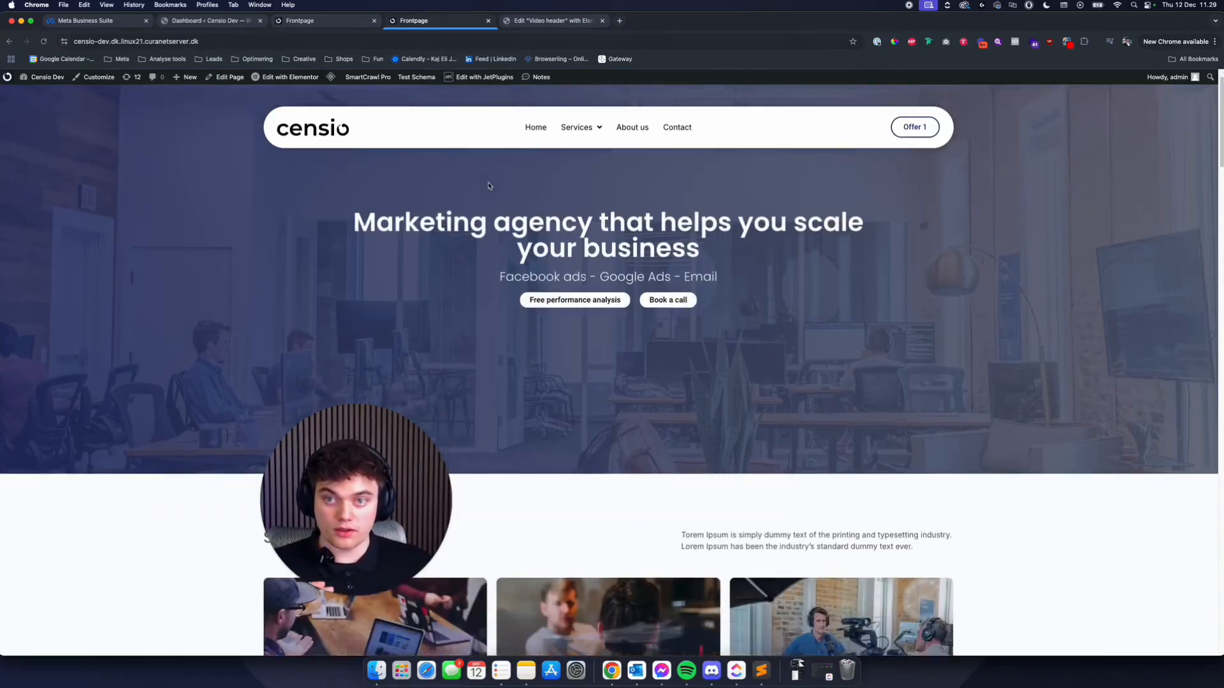
scroll(510, 200, up, 5)
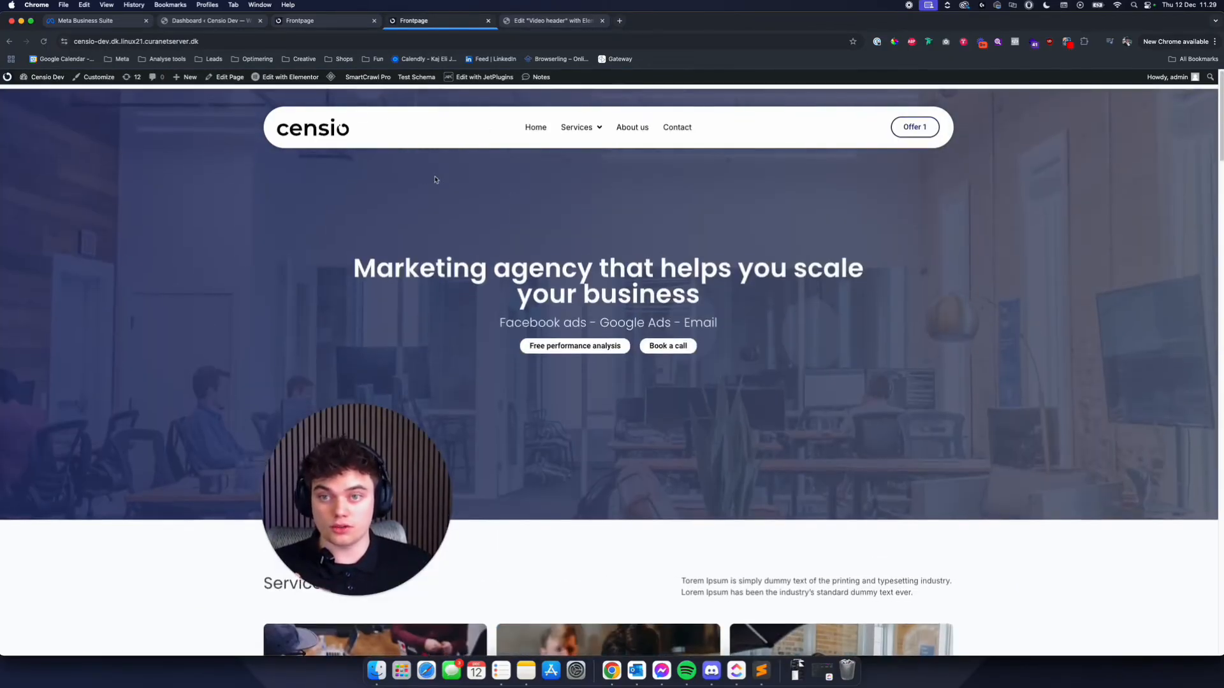
- Reduce the Menu container's top padding to 1%, save it, and check the sticky header on the reloaded frontpage
click(548, 20)
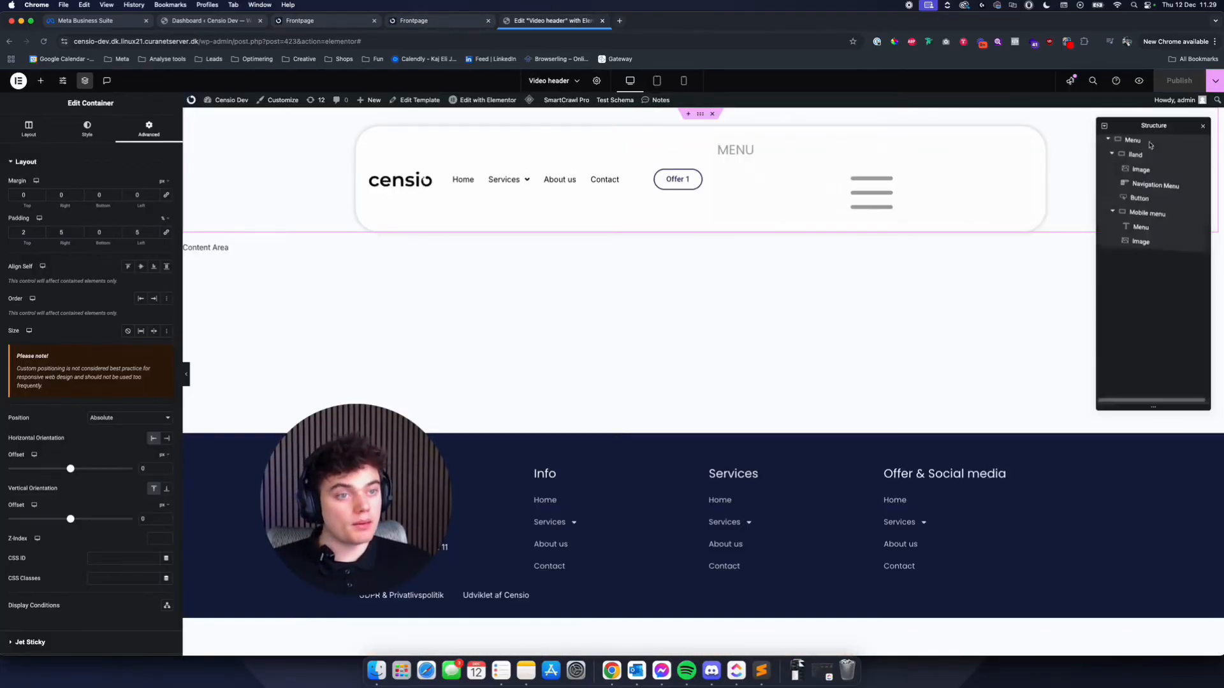
click(40, 233)
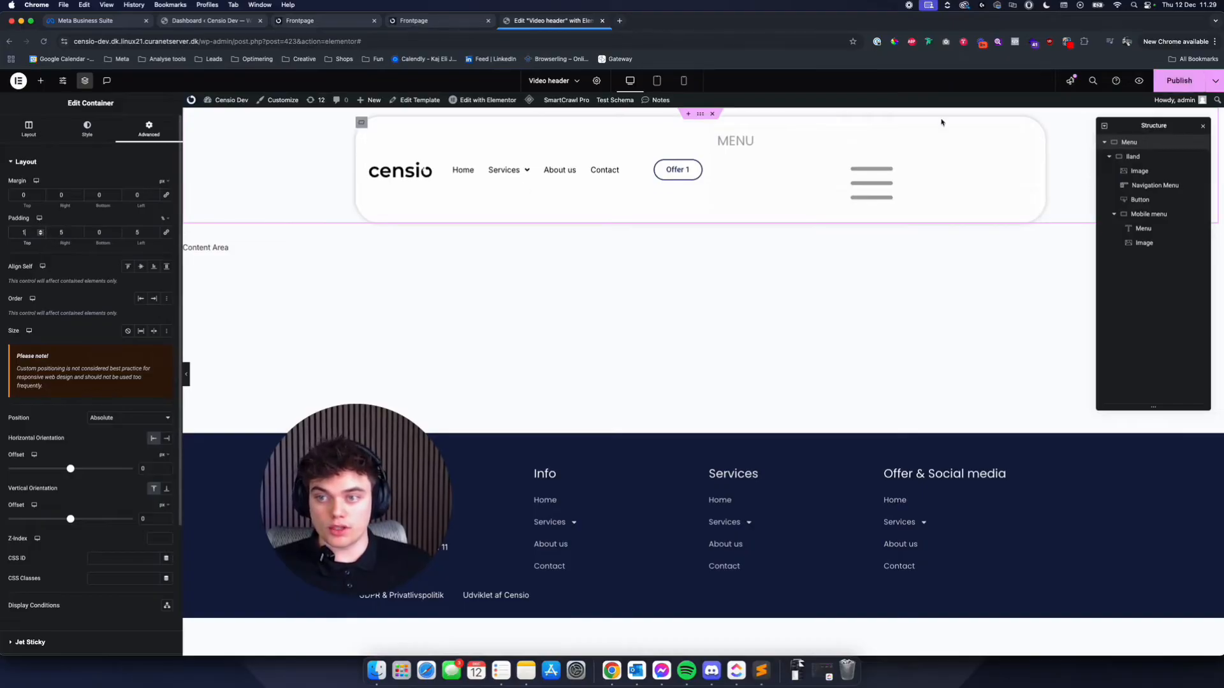
click(414, 22)
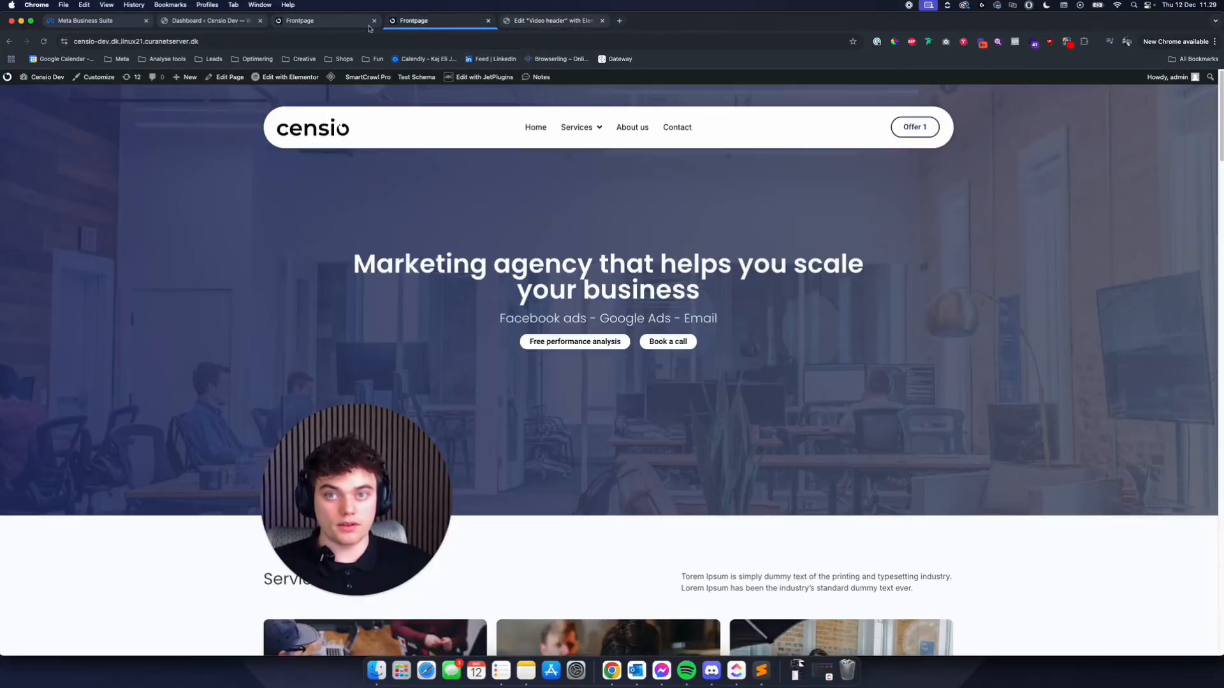
click(43, 42)
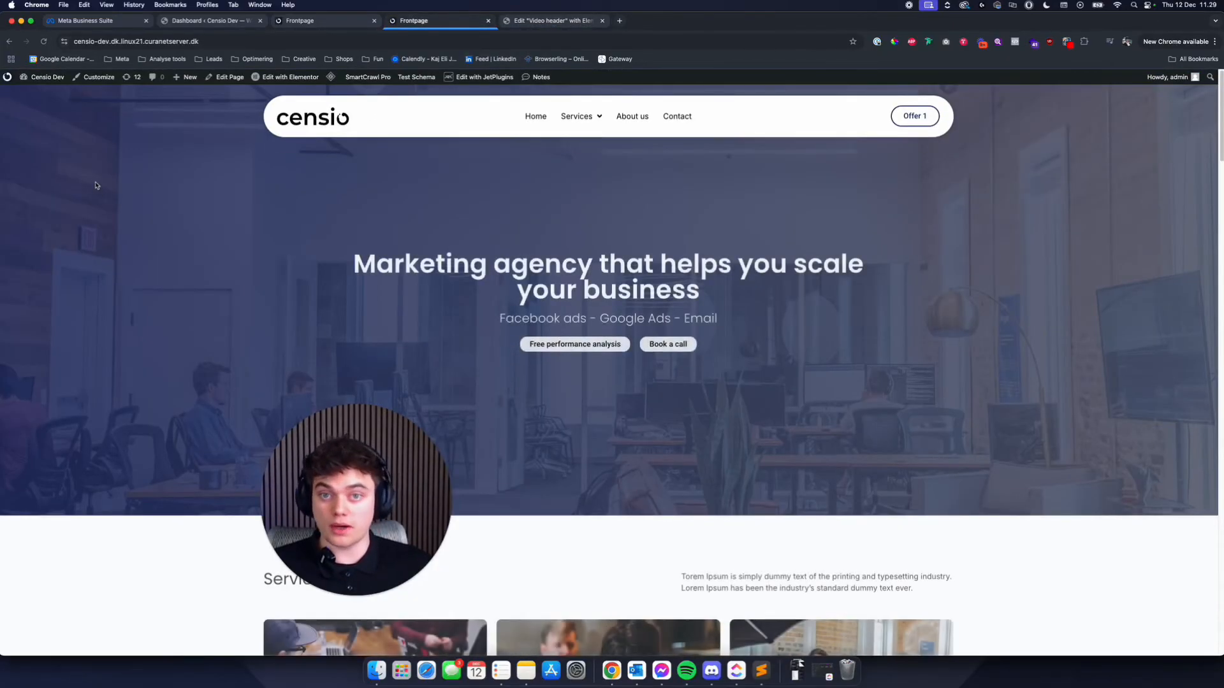
scroll(95, 185, down, 10)
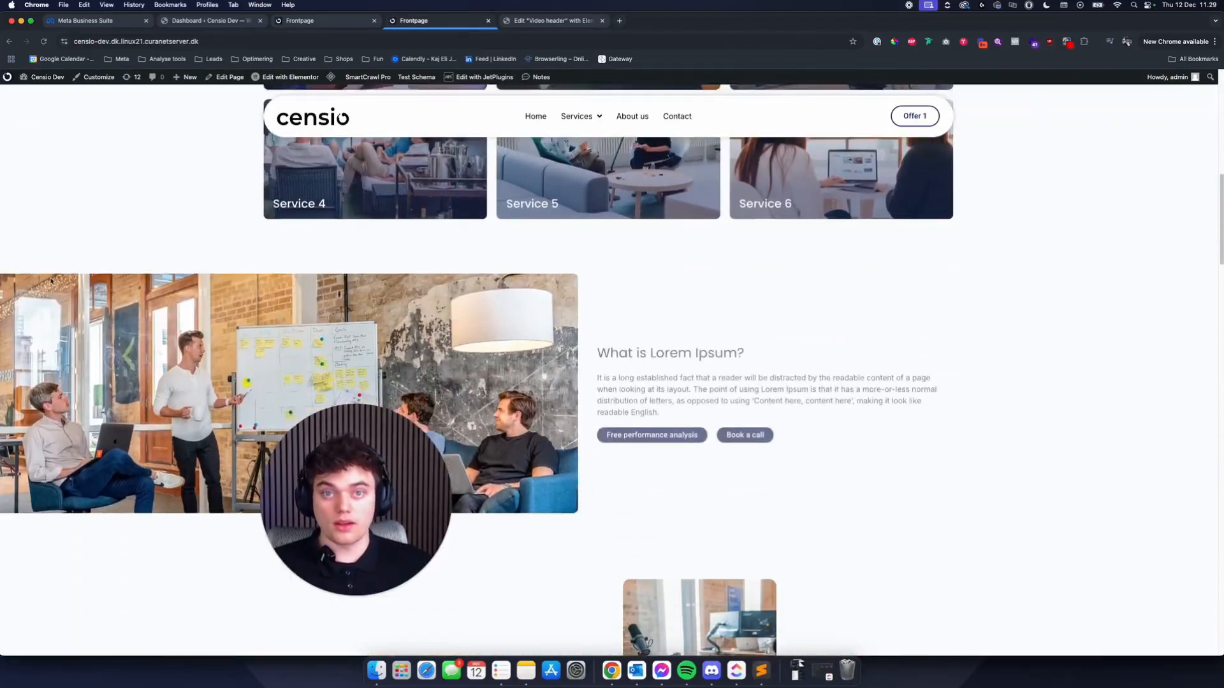
scroll(48, 280, up, 10)
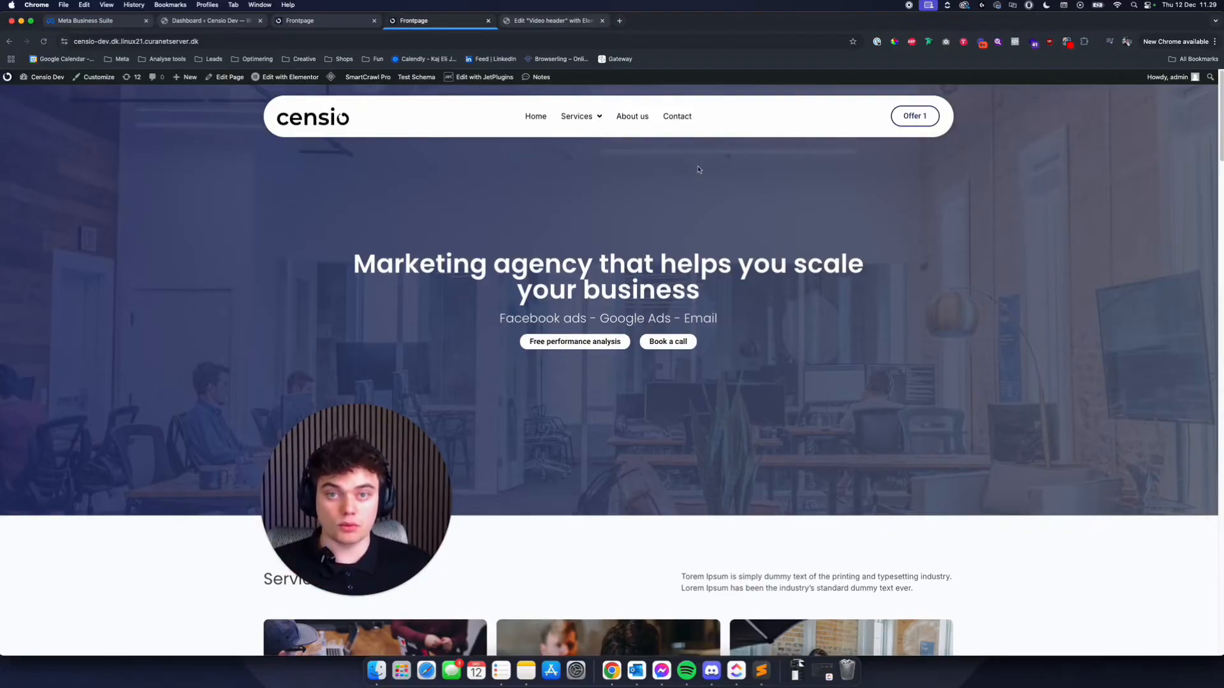
- Test the header at a narrow width in a separate frontpage window, including its mobile menu popup, and return the page to the main window
drag(444, 23, 468, 49)
drag(13, 251, 437, 253)
drag(647, 49, 406, 63)
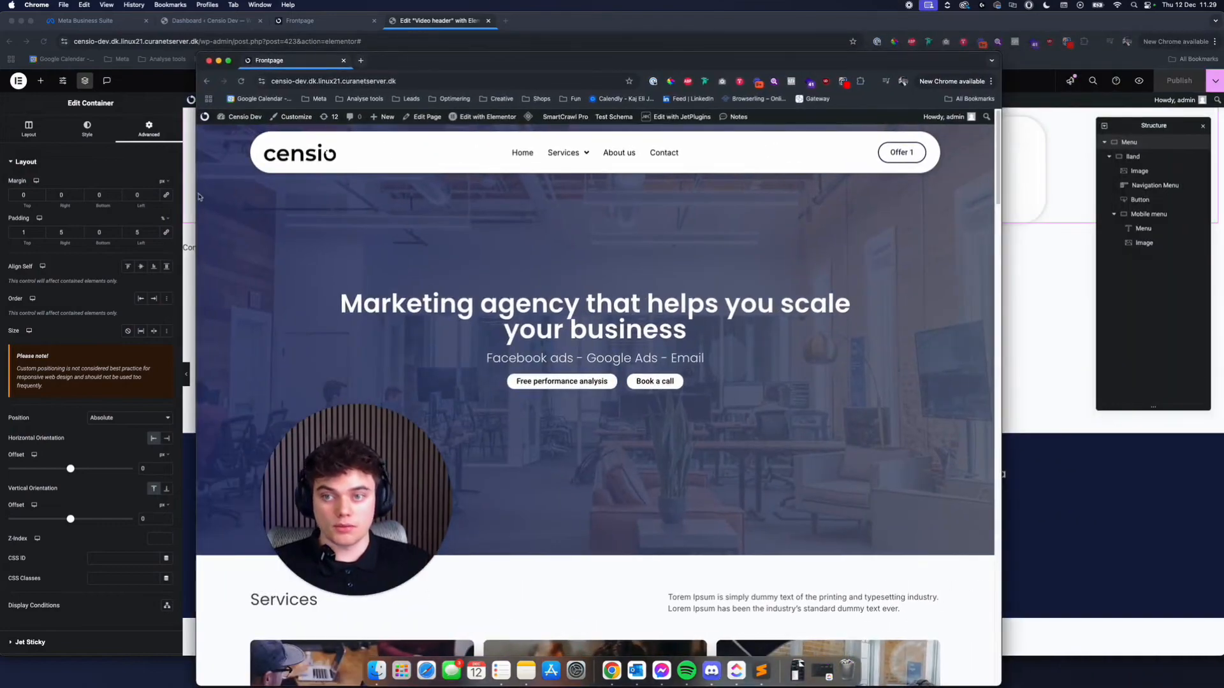
drag(197, 193, 544, 228)
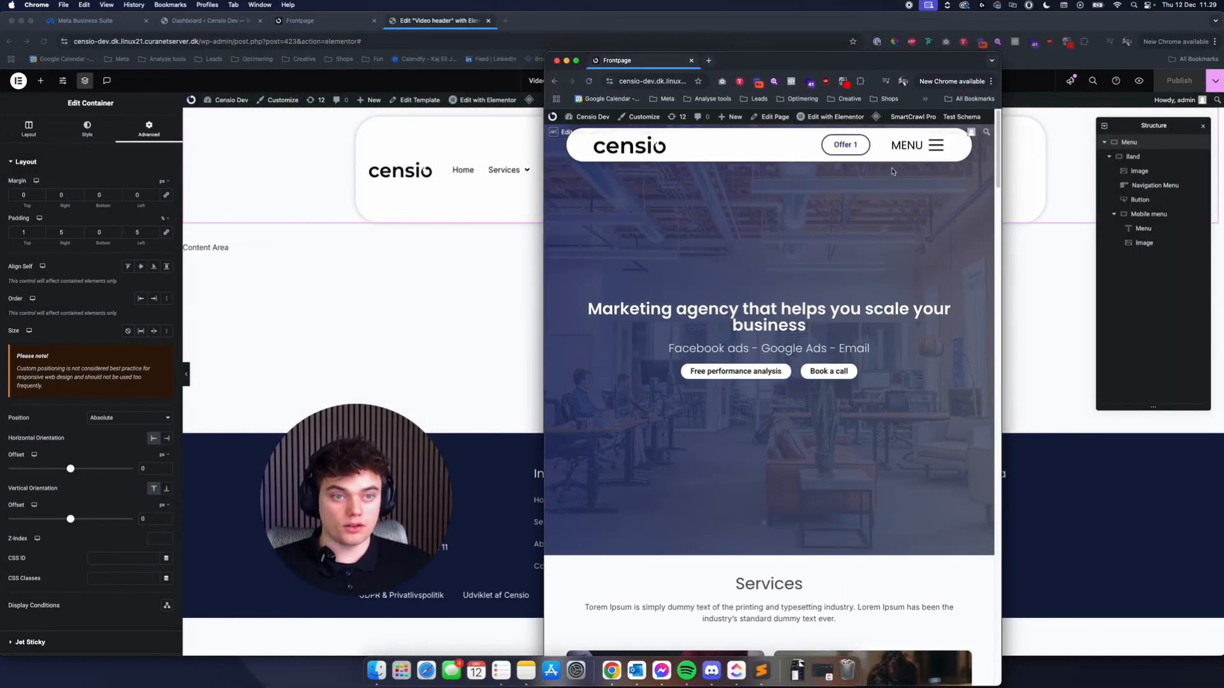
click(934, 147)
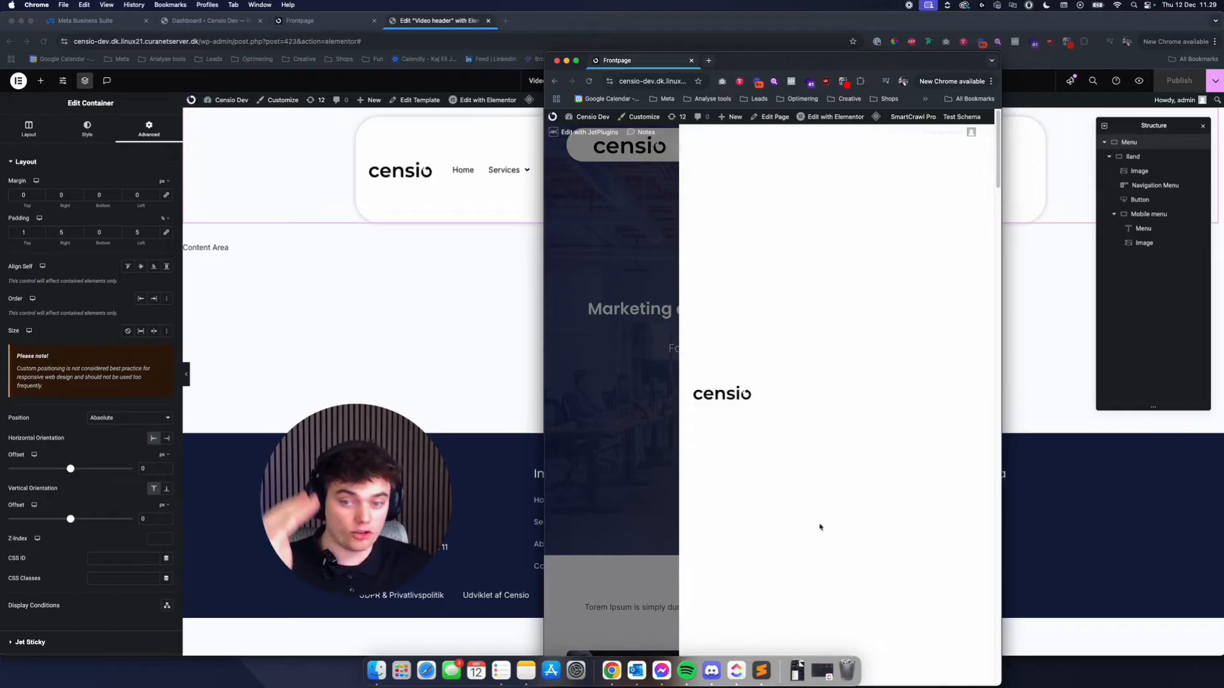
click(652, 365)
drag(634, 58, 545, 21)
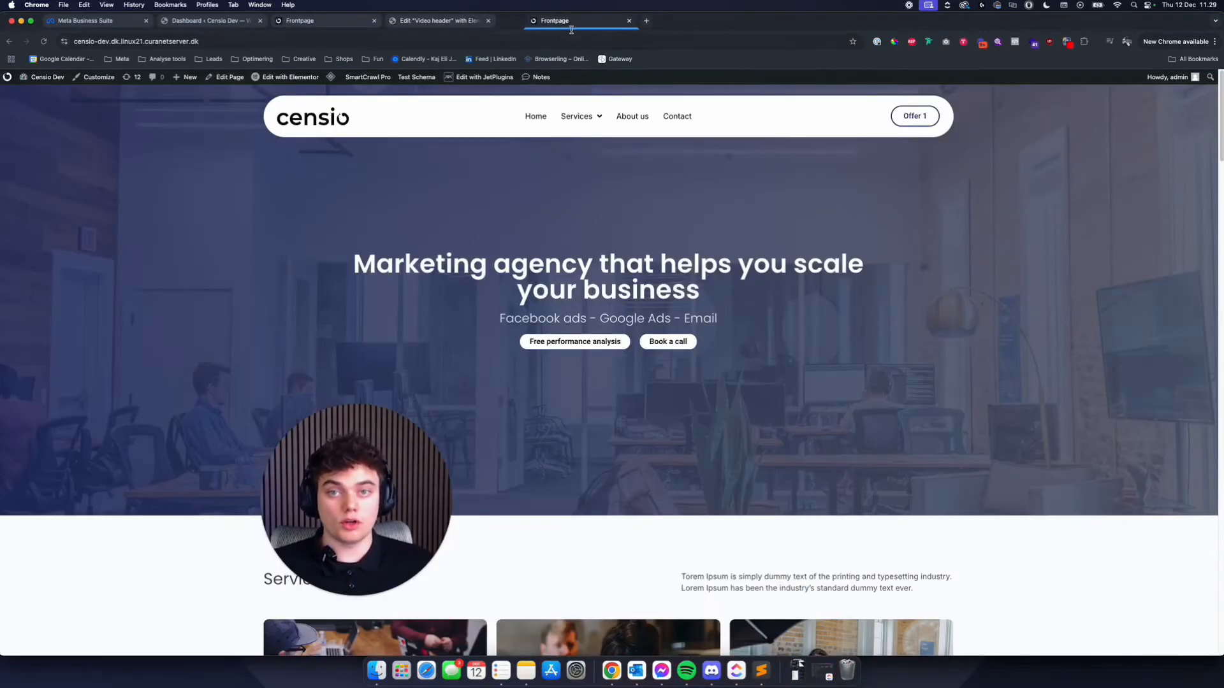
- Open the JetPopup list of popups in the WordPress dashboard
click(325, 21)
click(207, 20)
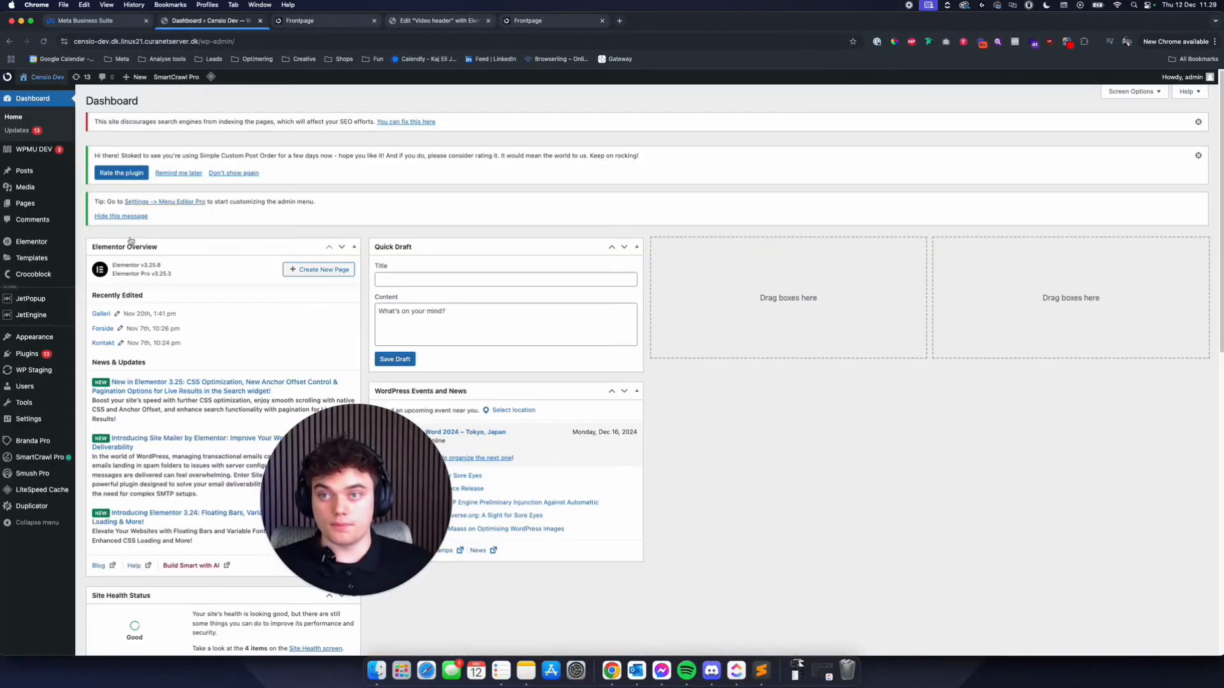
scroll(138, 312, down, 3)
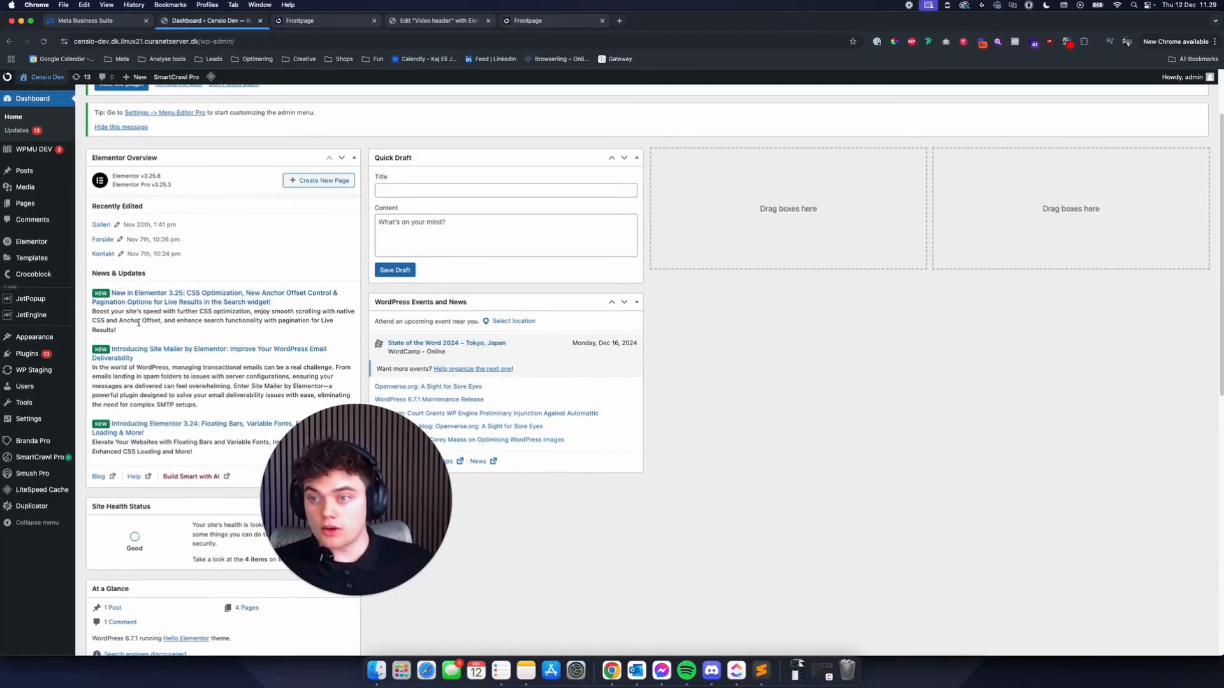
click(39, 303)
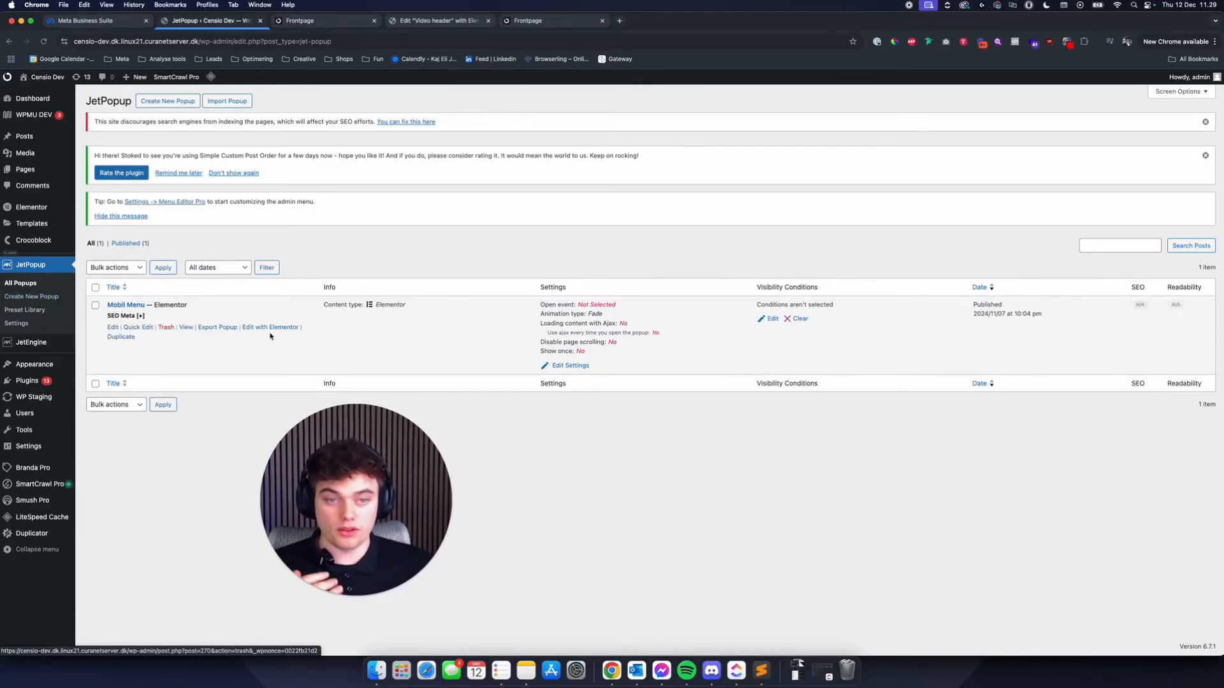
- Create a new popup named "Video menu" with Elementor as its content type and no preset
drag(360, 443, 217, 479)
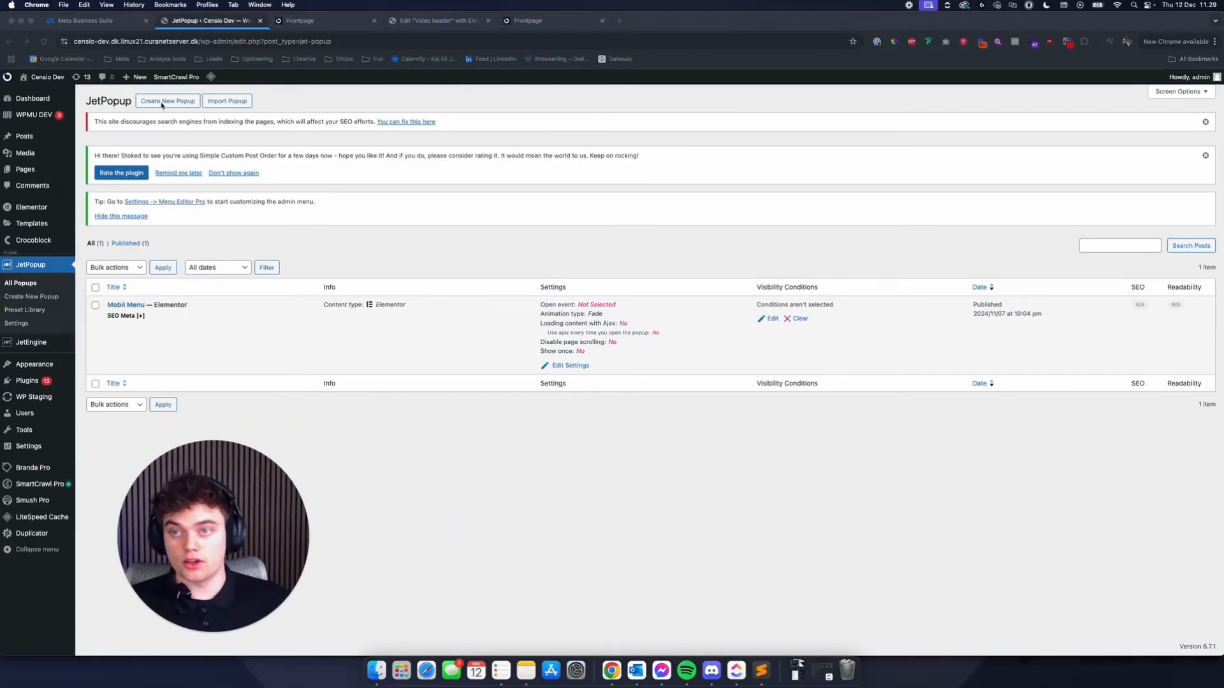
click(162, 105)
click(164, 103)
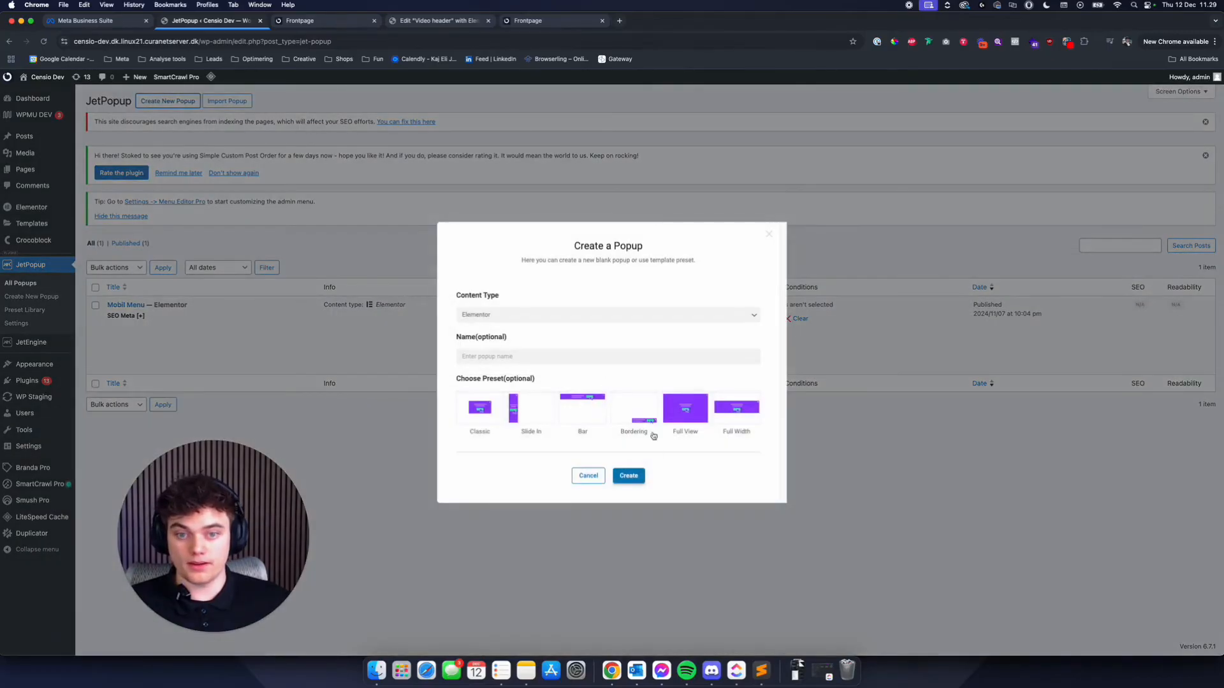
click(533, 356)
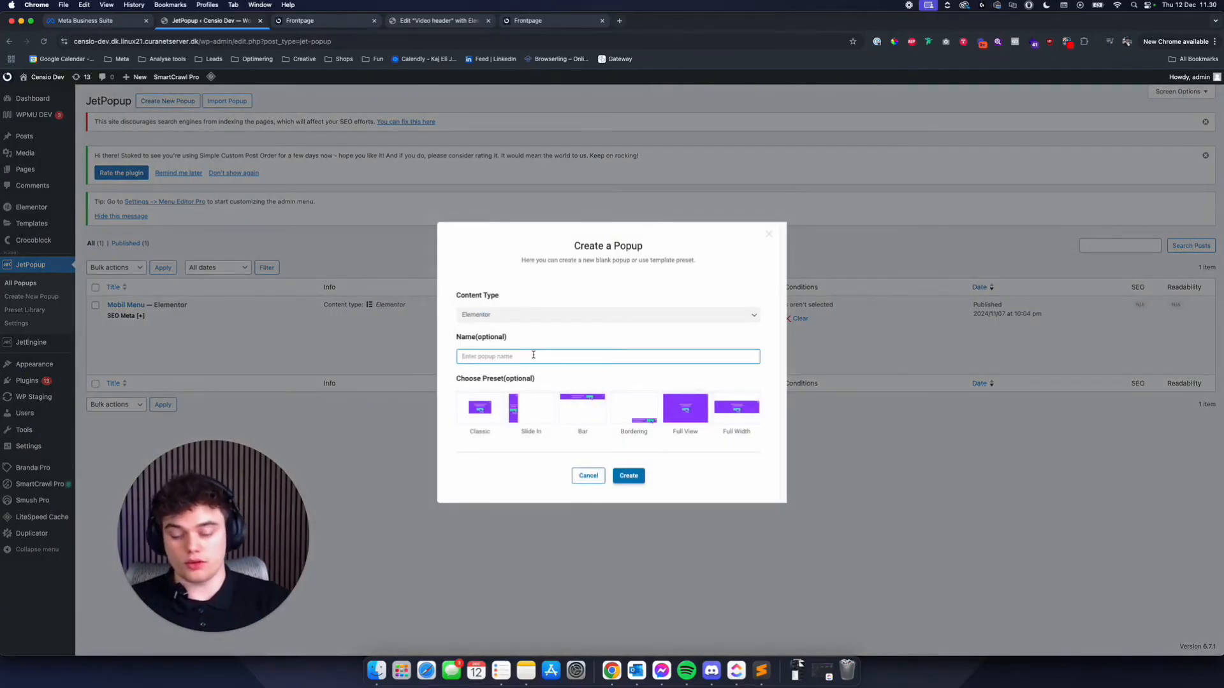
text(vi)
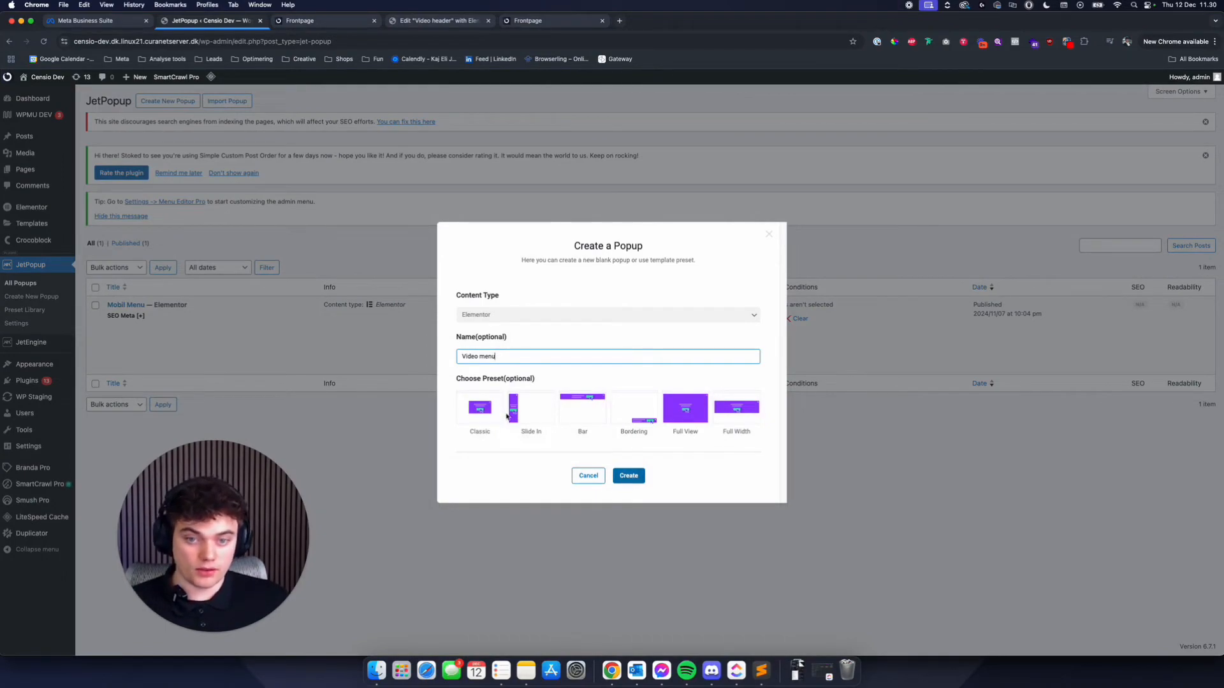
click(630, 477)
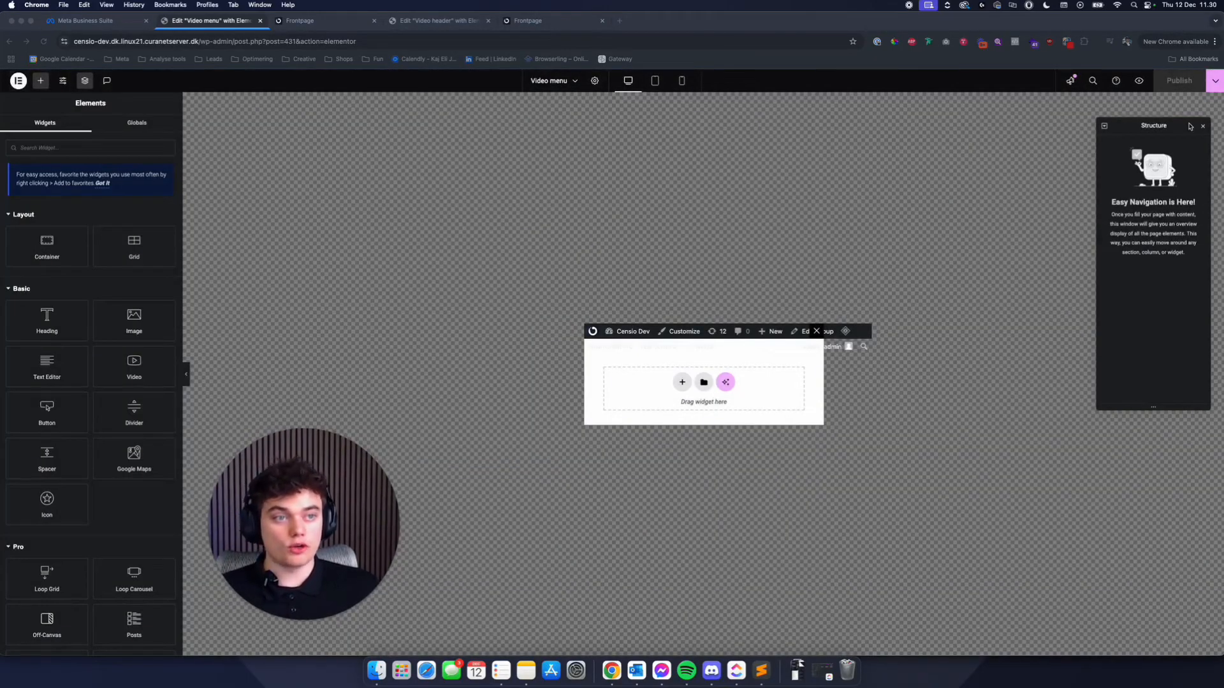
- Open the Video menu popup's settings, review its animation options, and set the general z-index to 999
drag(1189, 127, 1194, 134)
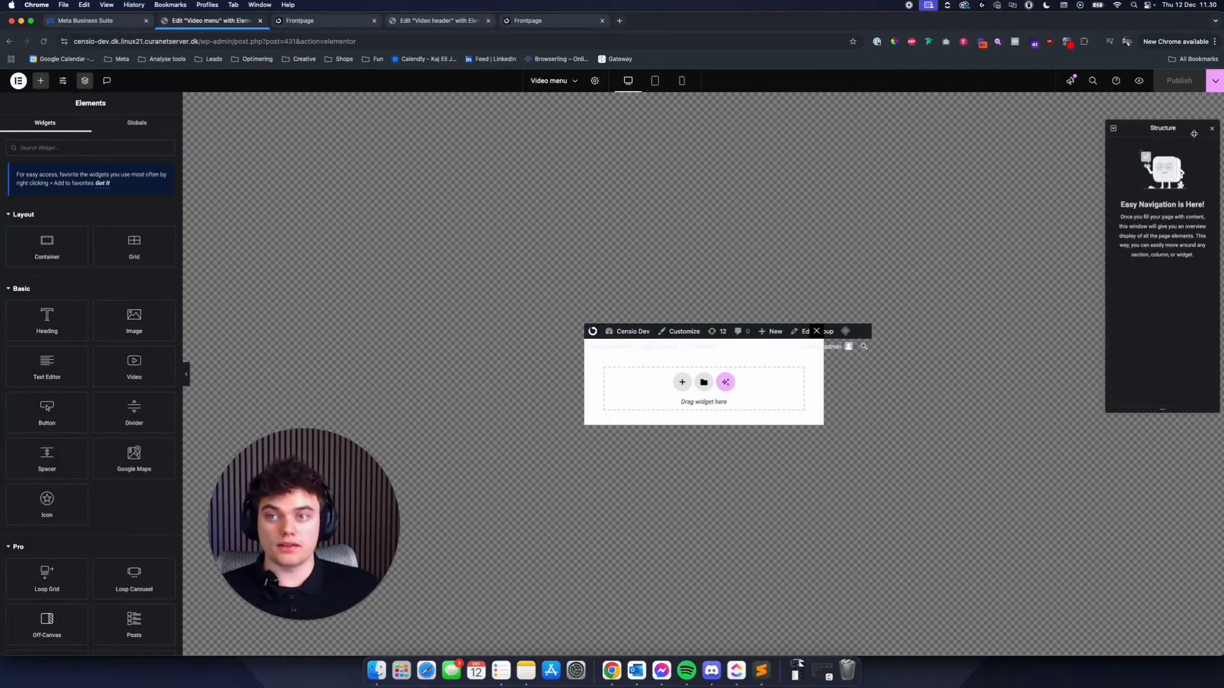
click(599, 83)
click(75, 248)
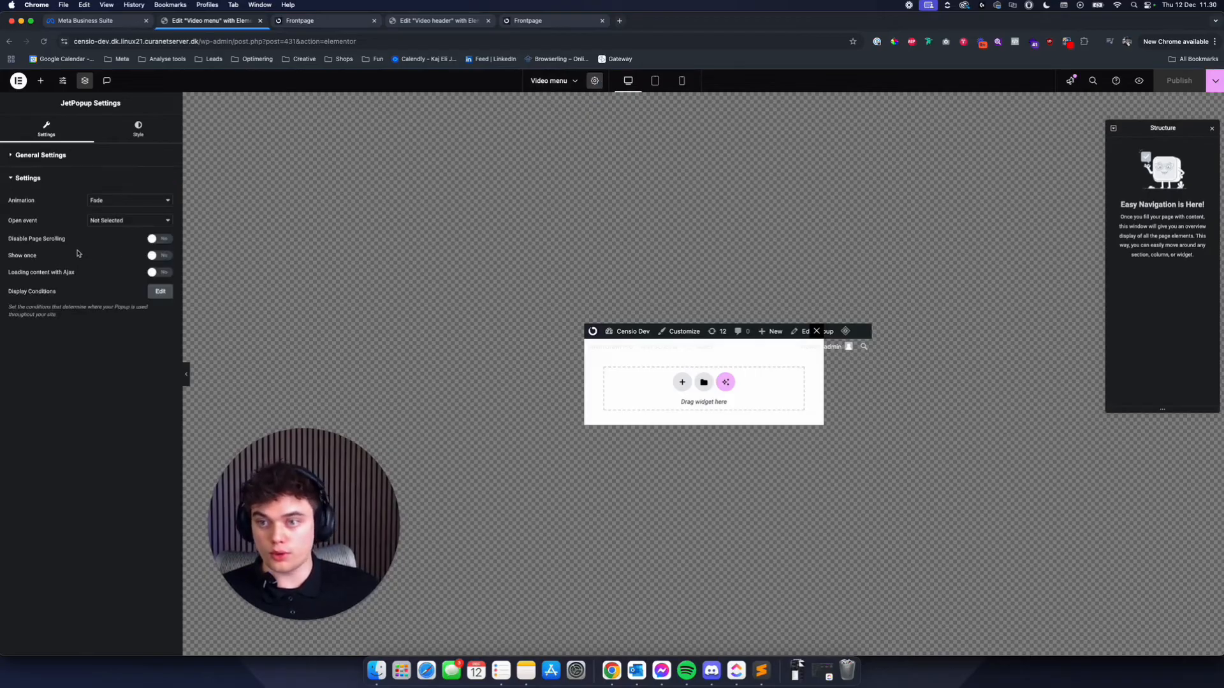
click(115, 205)
click(152, 238)
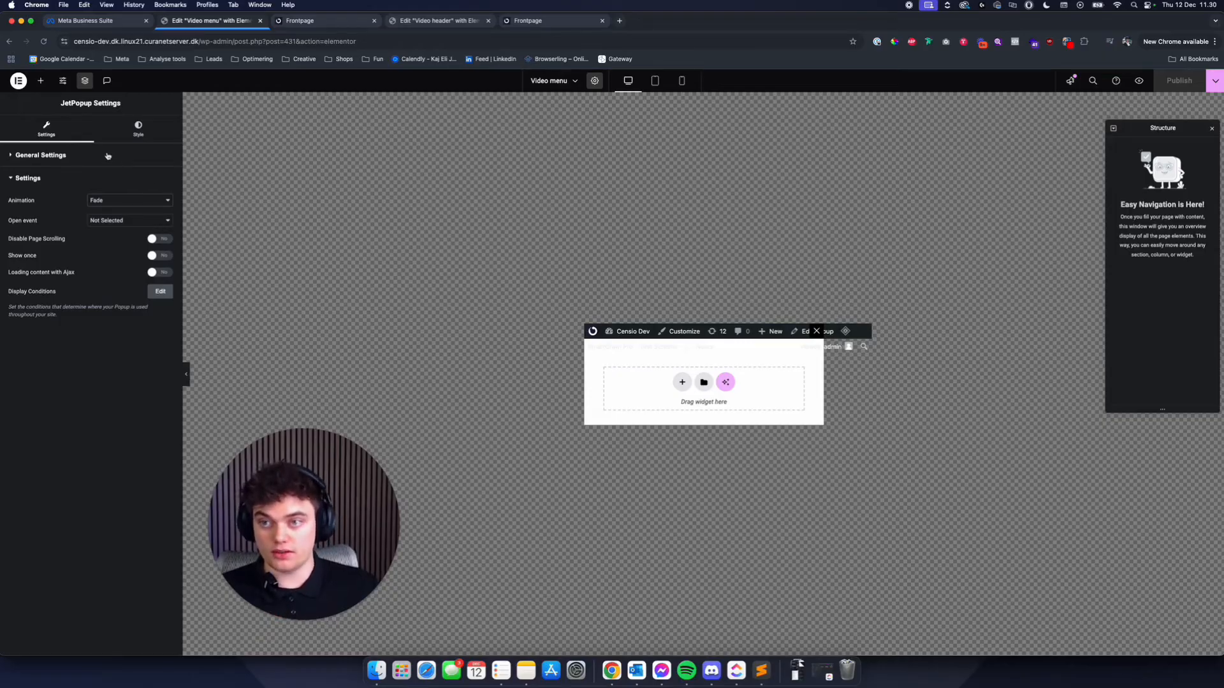
click(150, 129)
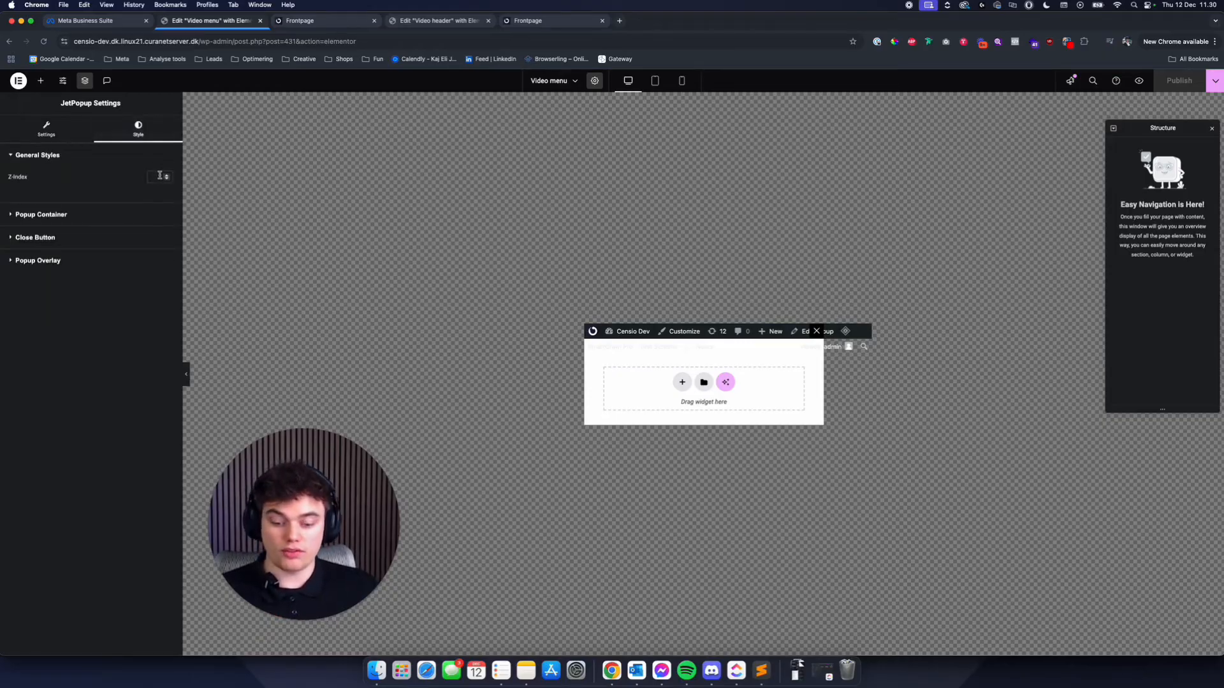
click(157, 177)
text(999)
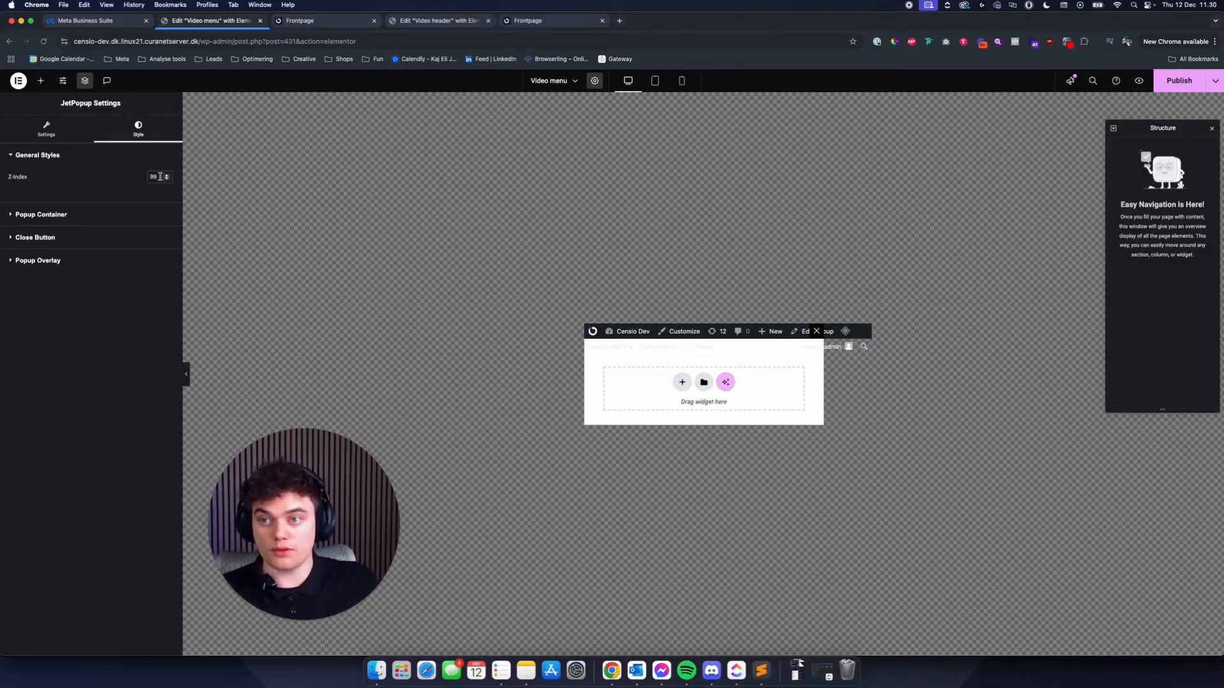
- Set the popup container's width to 100% and centre its content position
click(137, 214)
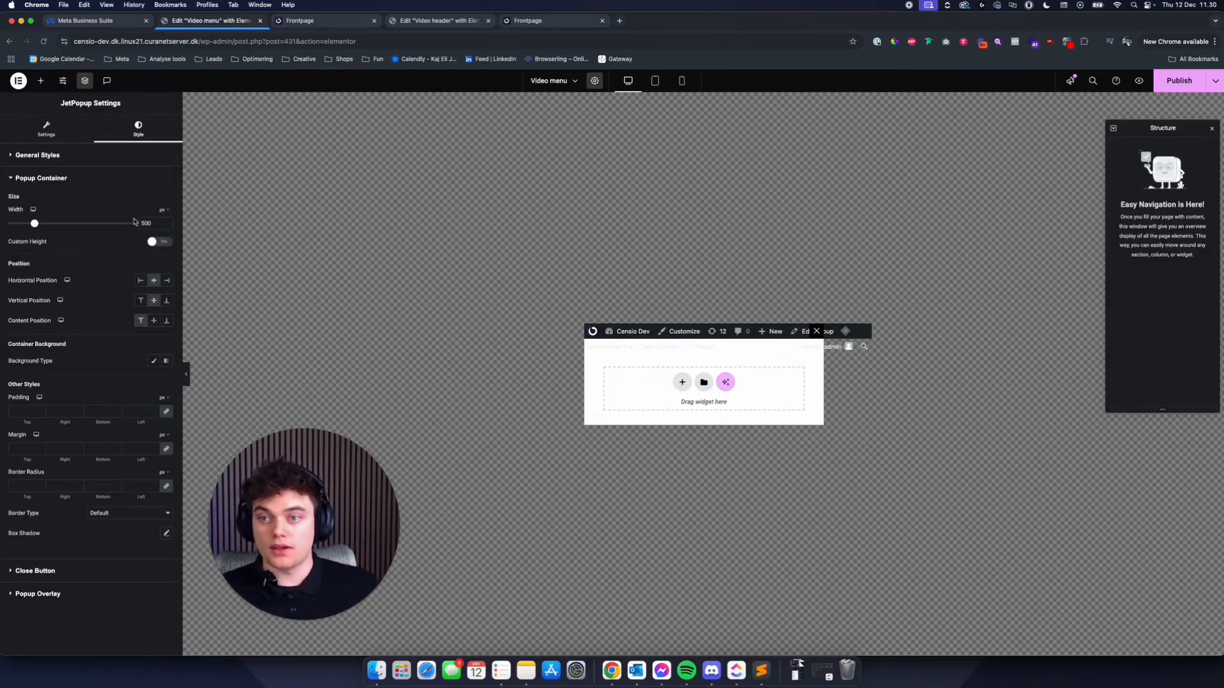
click(164, 210)
click(167, 222)
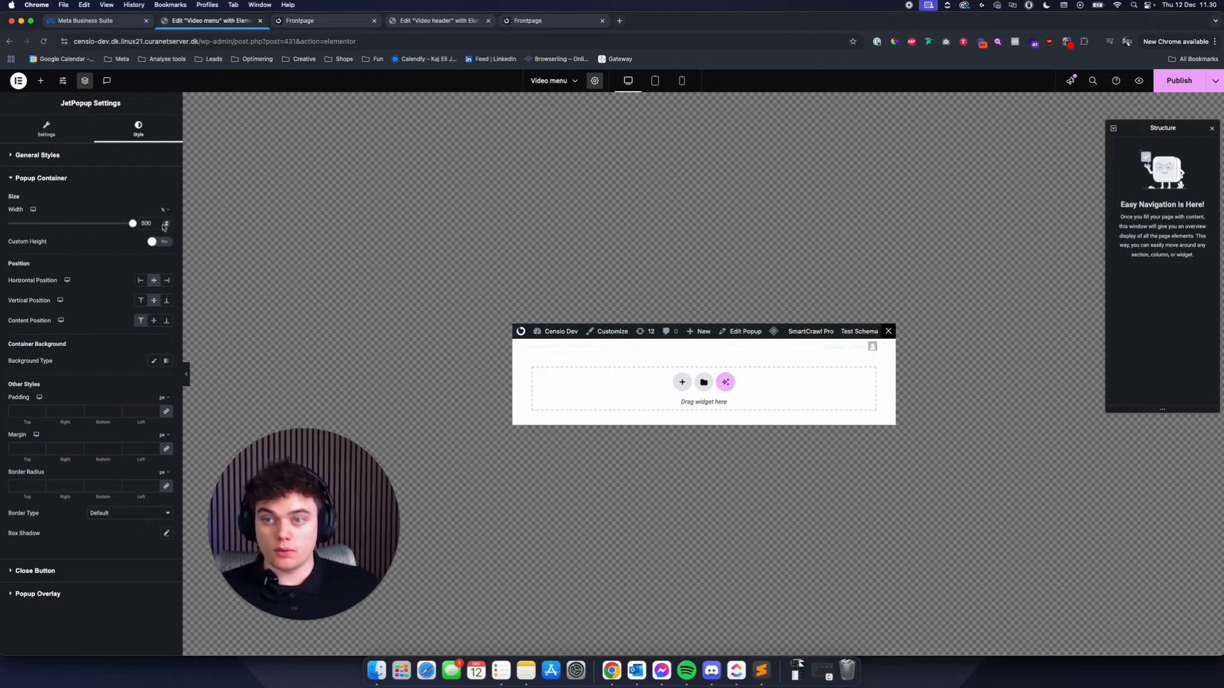
drag(155, 223, 87, 216)
text(100)
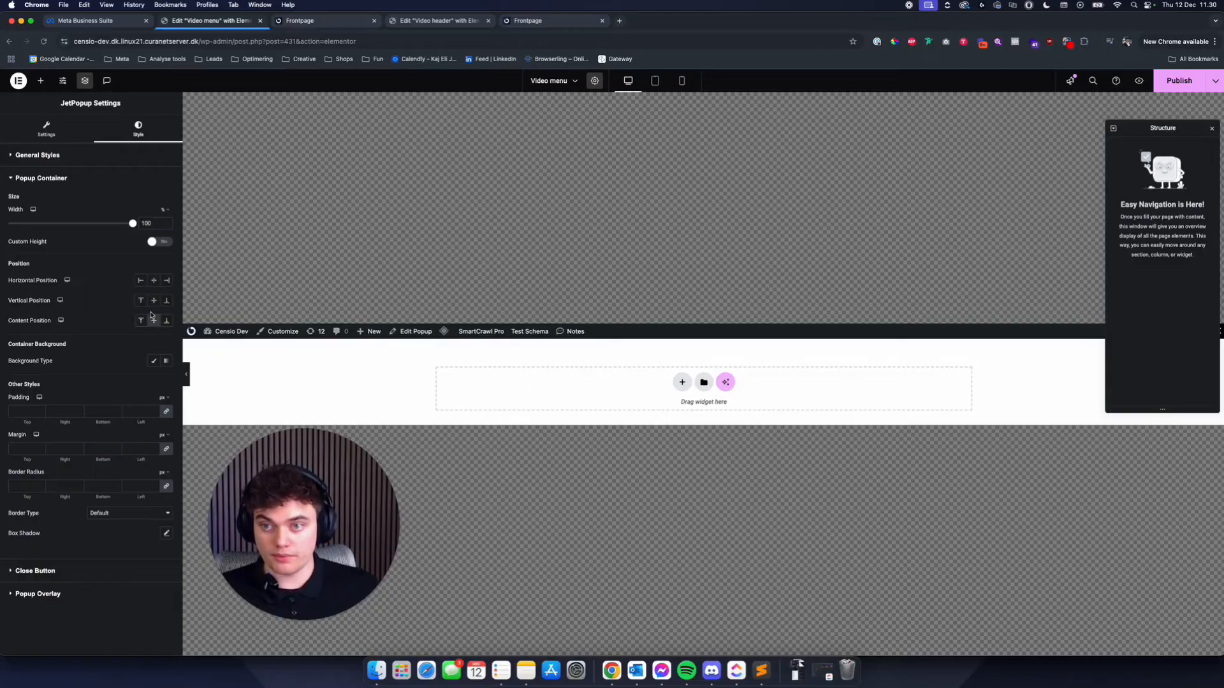
- Enable a custom height for the popup container and set it to 100%
click(155, 242)
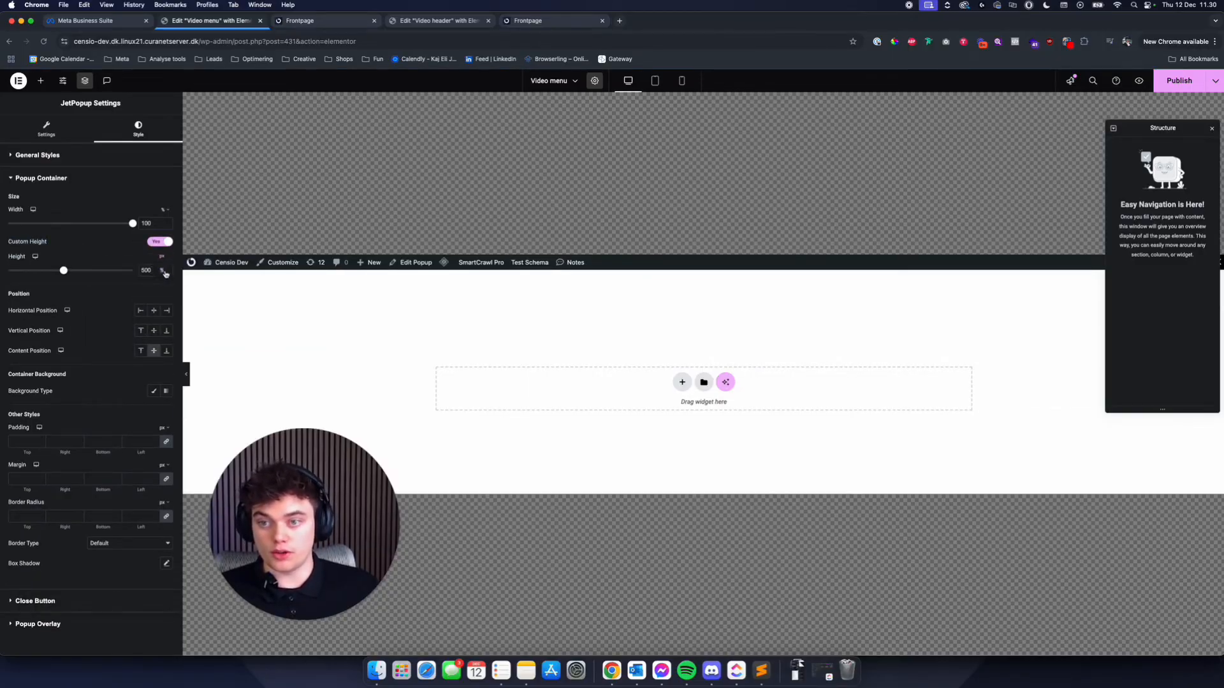
click(163, 271)
drag(155, 271, 134, 271)
text(100)
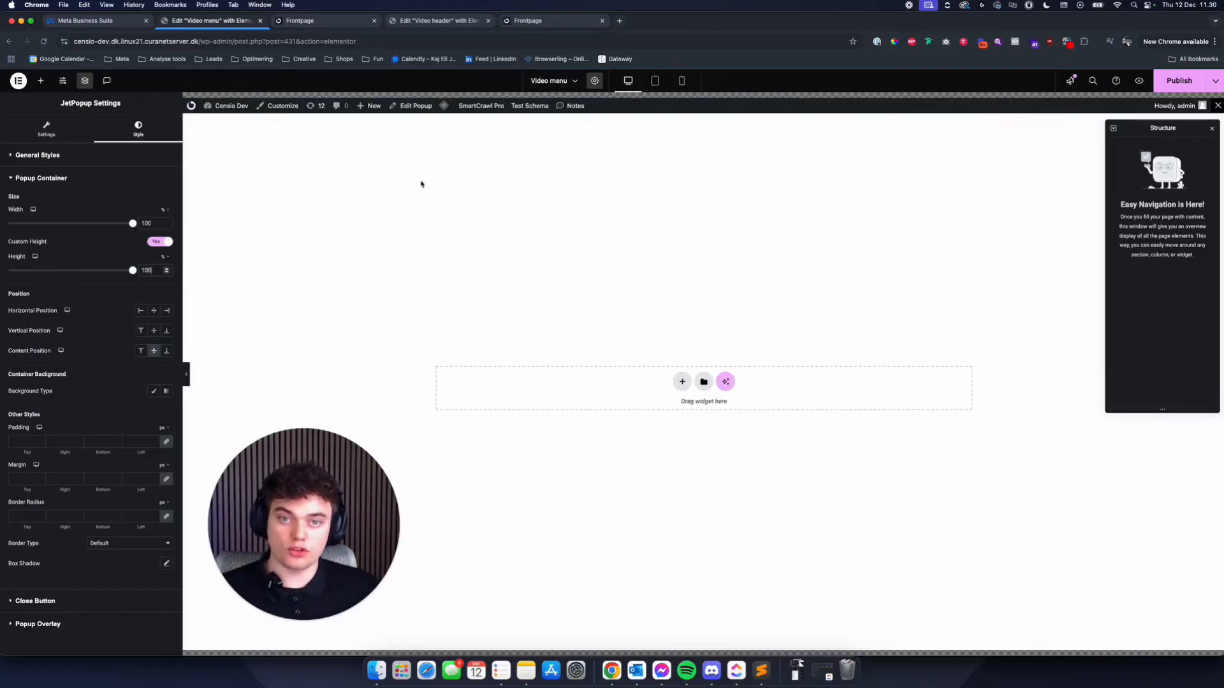
- In the tablet preview, add a container to the popup and give it the global Blue background colour
click(654, 80)
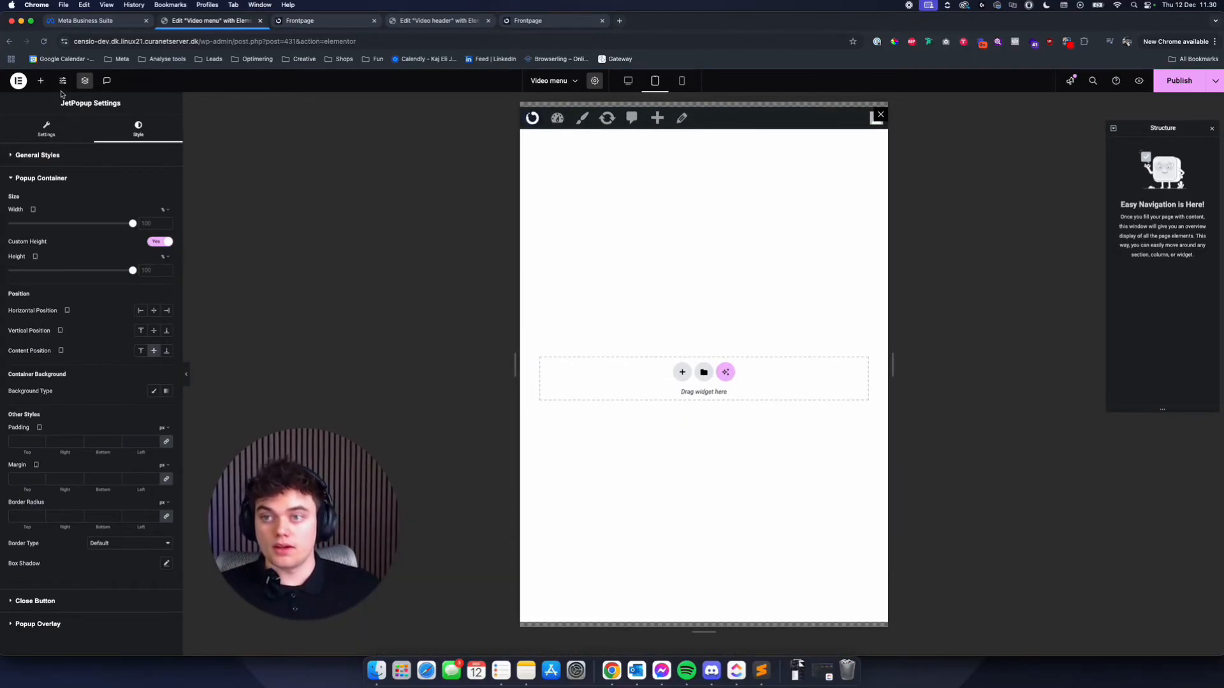
click(41, 81)
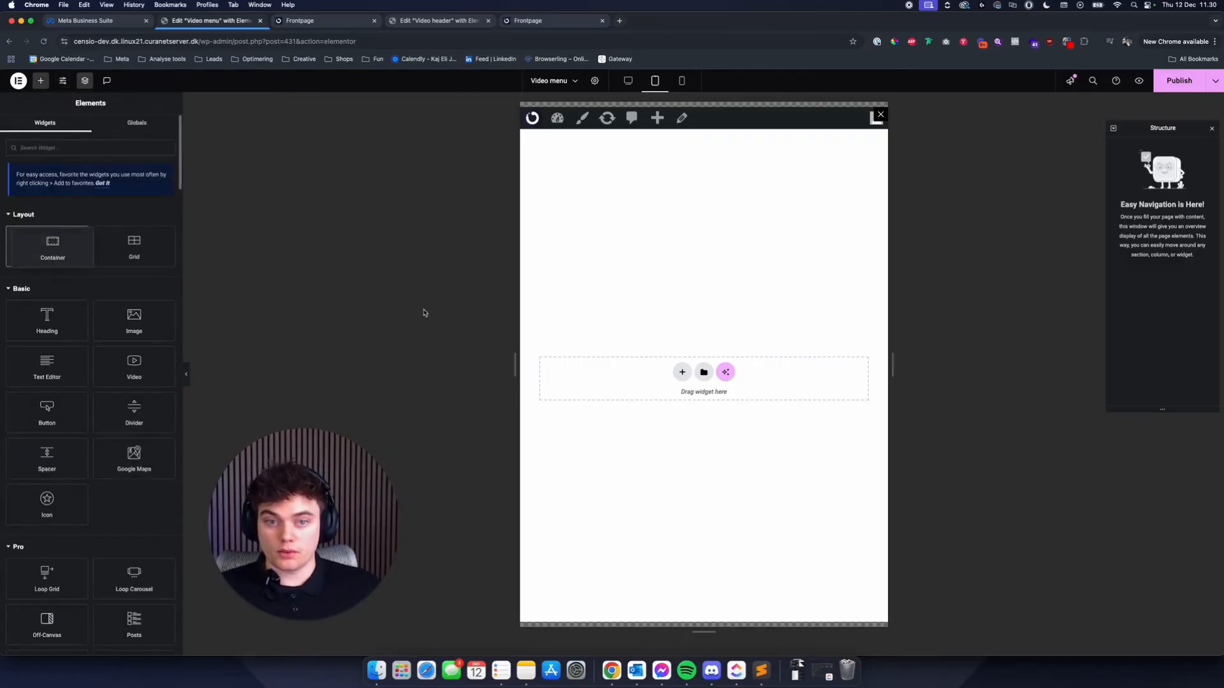
drag(47, 242, 712, 395)
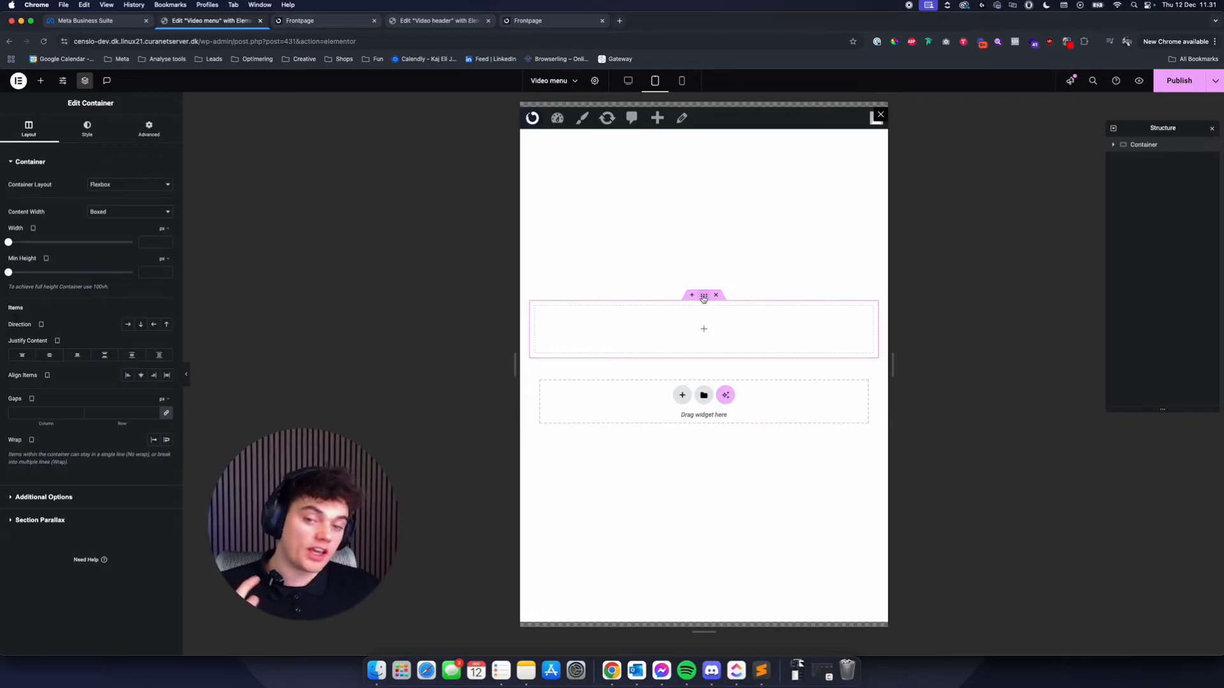
click(86, 127)
click(127, 205)
click(154, 224)
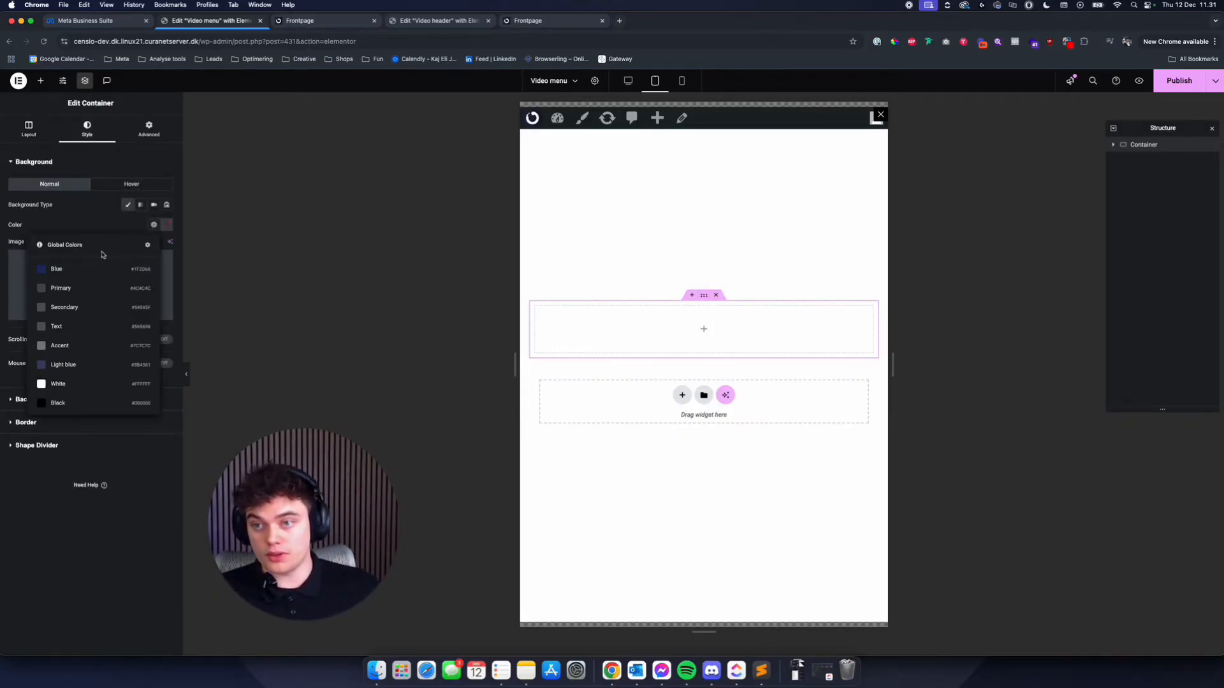
click(63, 269)
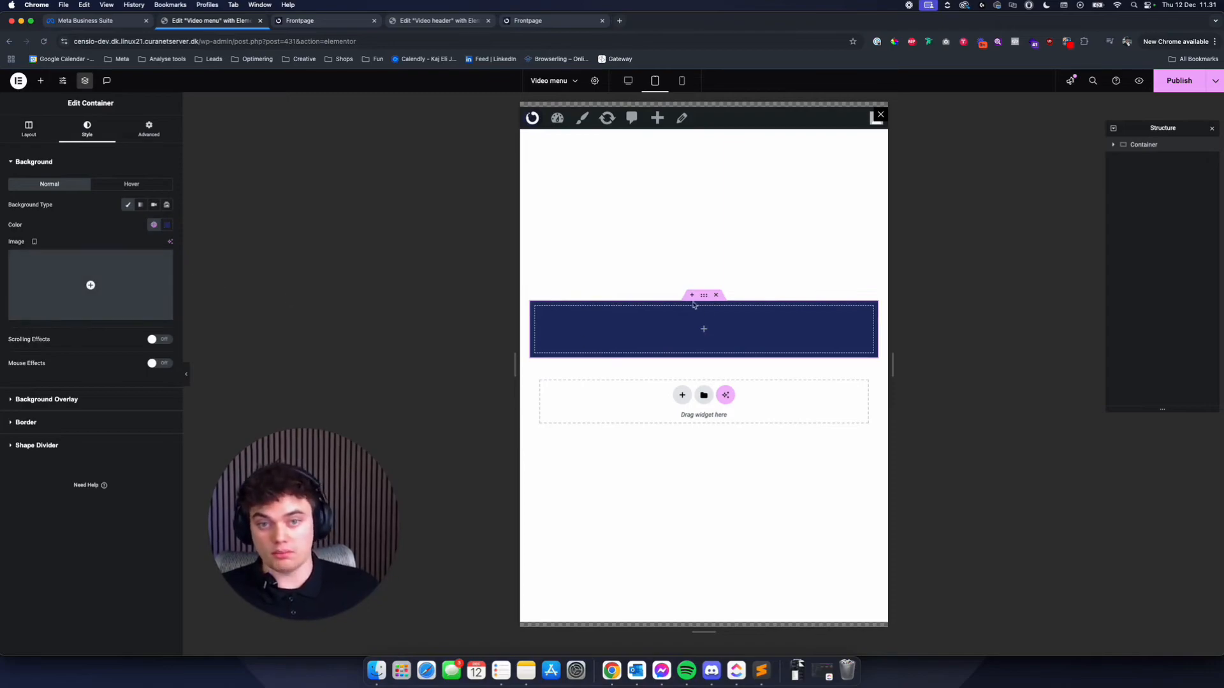
- Set the popup container's own background in the JetPopup settings to the global Blue colour
click(595, 80)
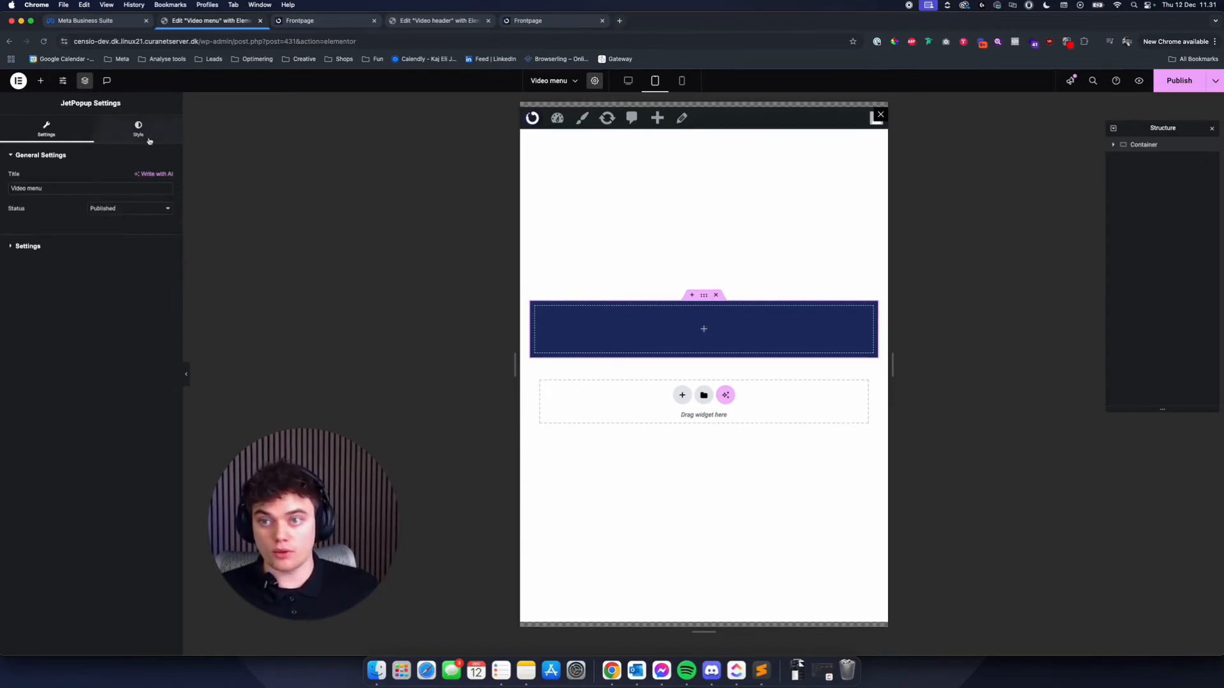
click(28, 245)
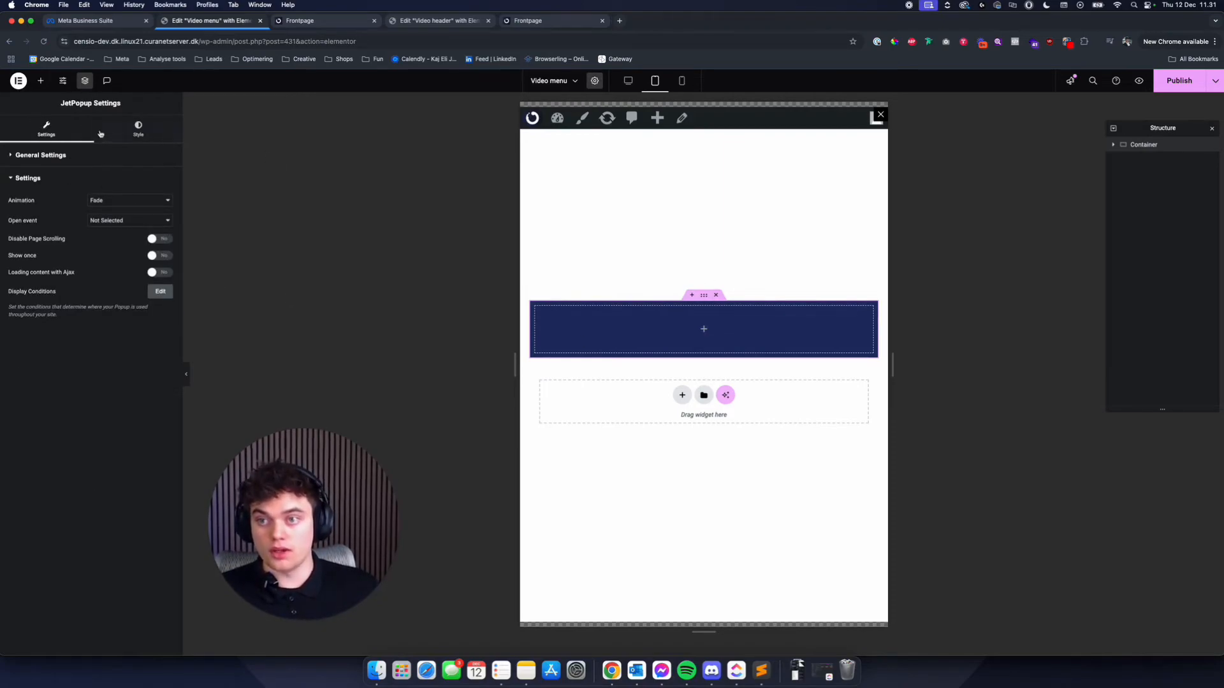
click(130, 135)
click(95, 214)
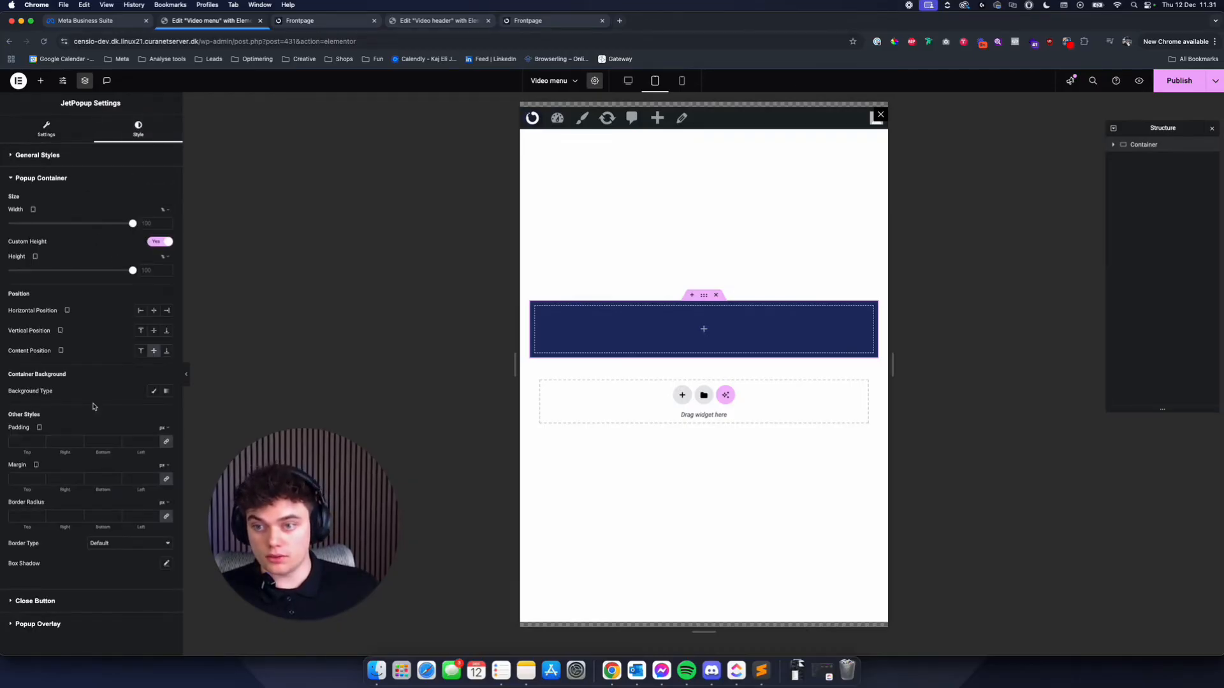
click(153, 391)
click(154, 411)
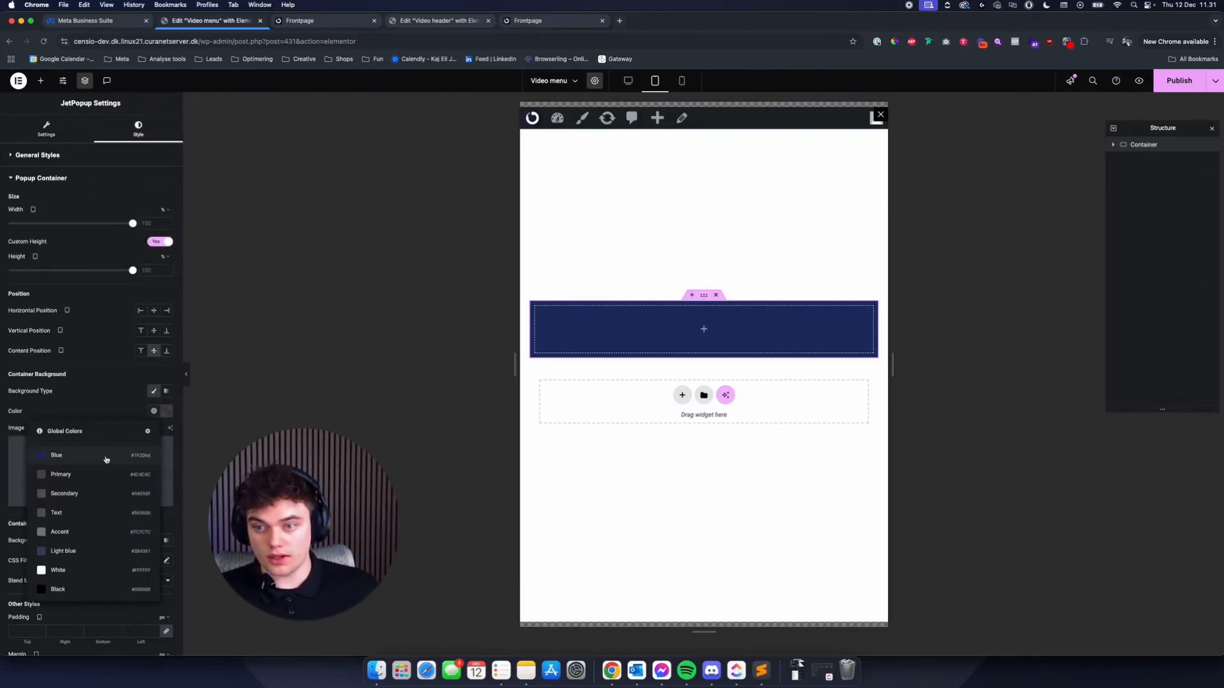
click(105, 456)
- Add an Image widget to the container and choose Censio-Logo-white.png from the Logo folder of the media library
click(1179, 148)
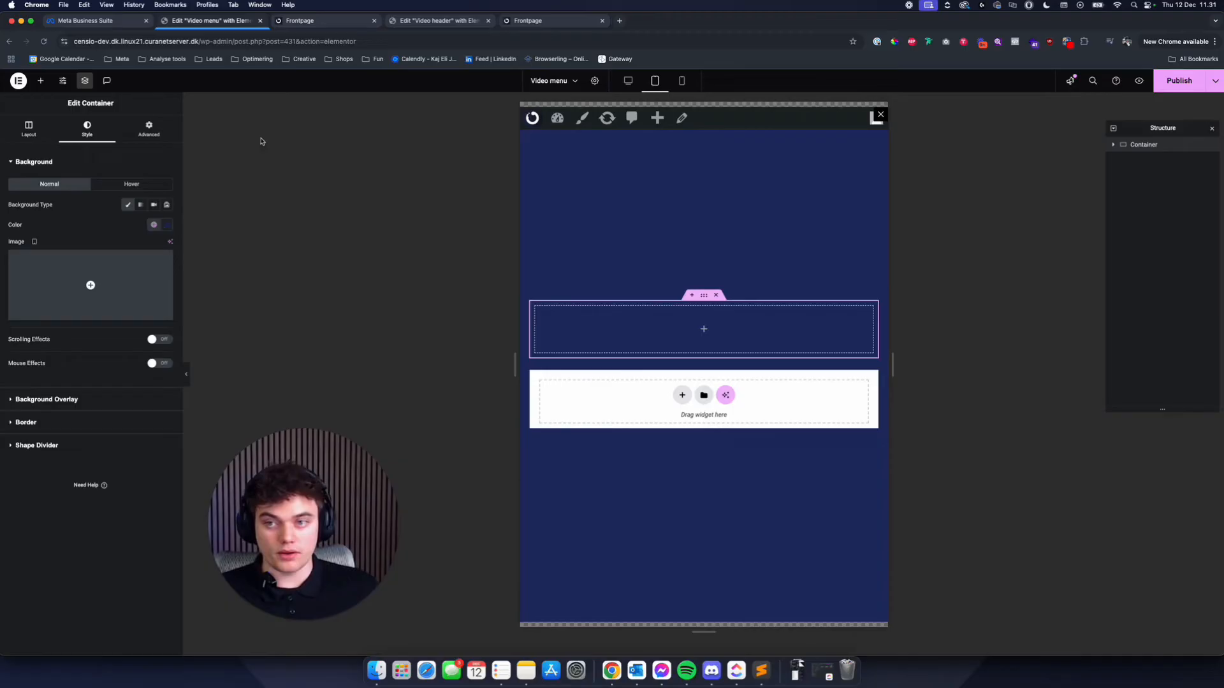
click(132, 185)
click(40, 81)
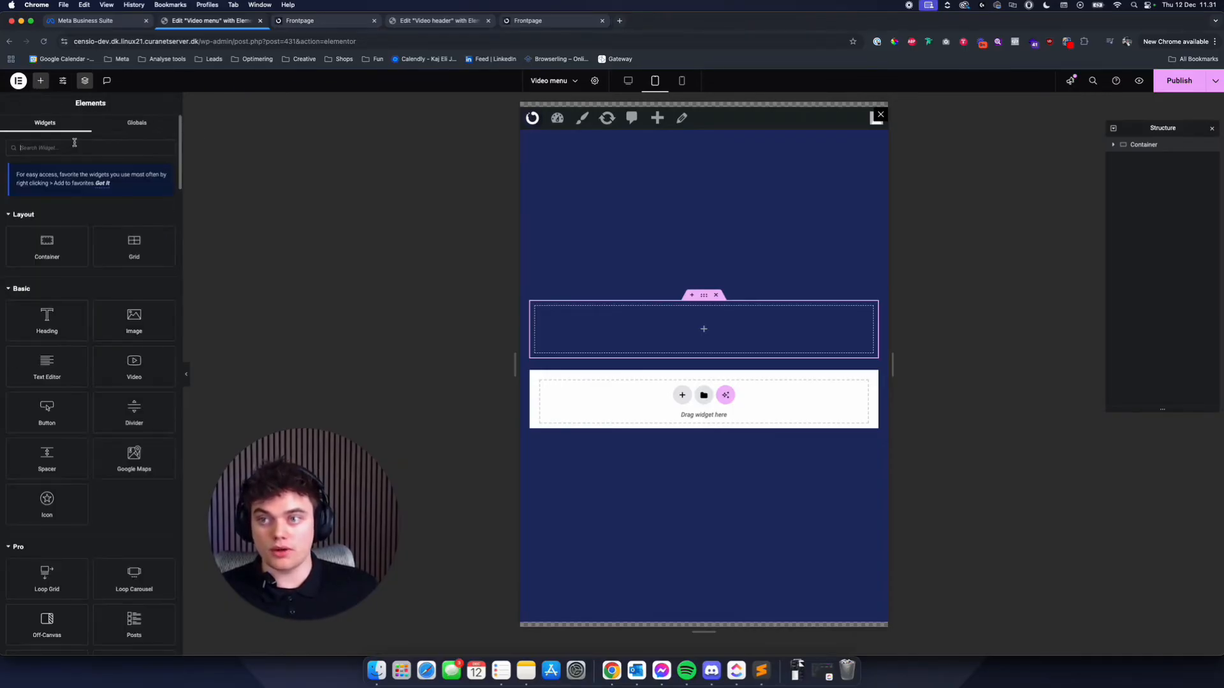
text(im)
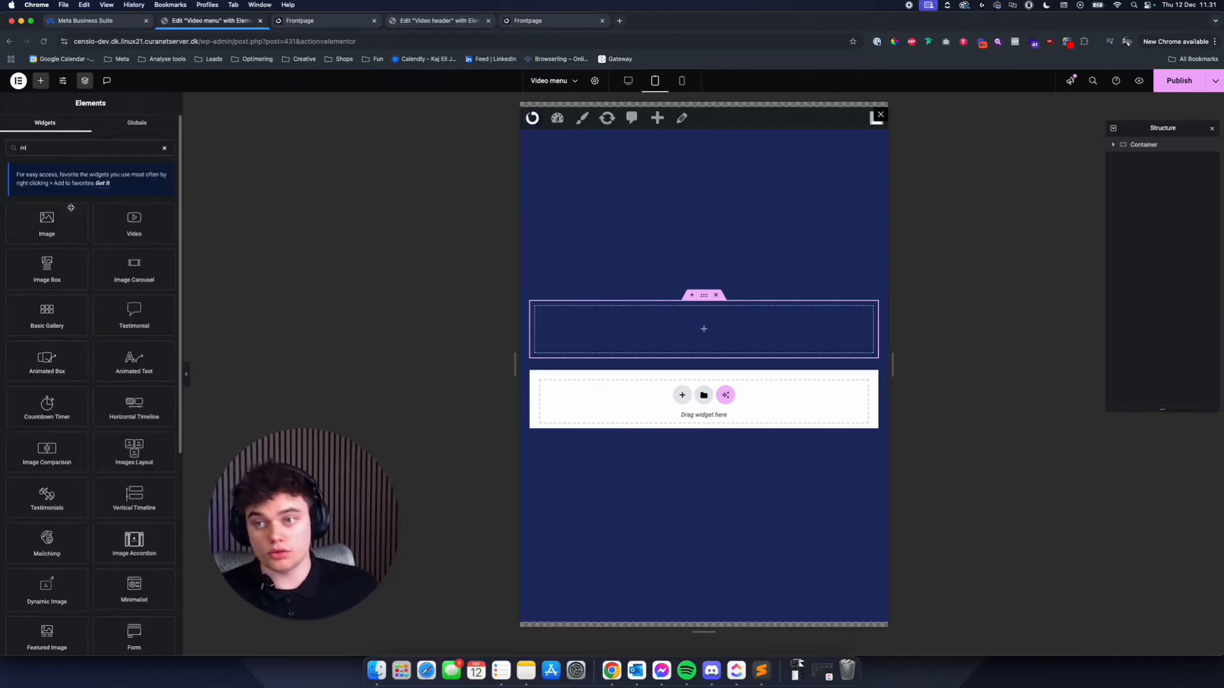
drag(64, 217, 621, 343)
click(89, 223)
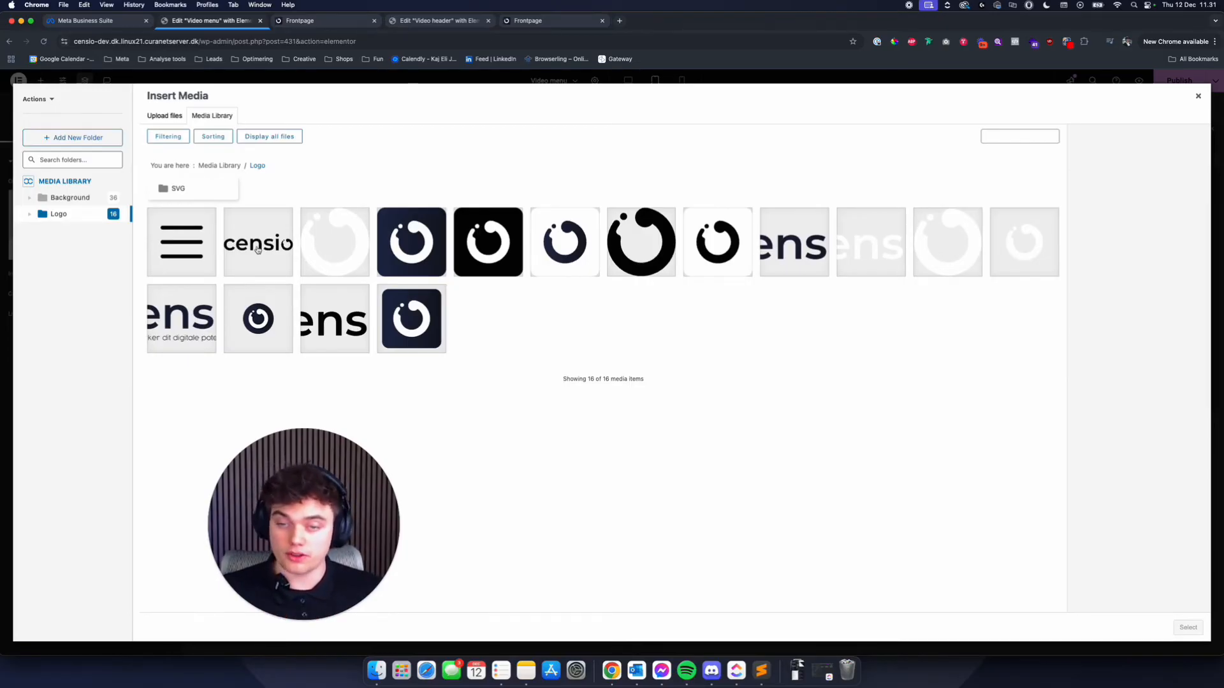
click(851, 246)
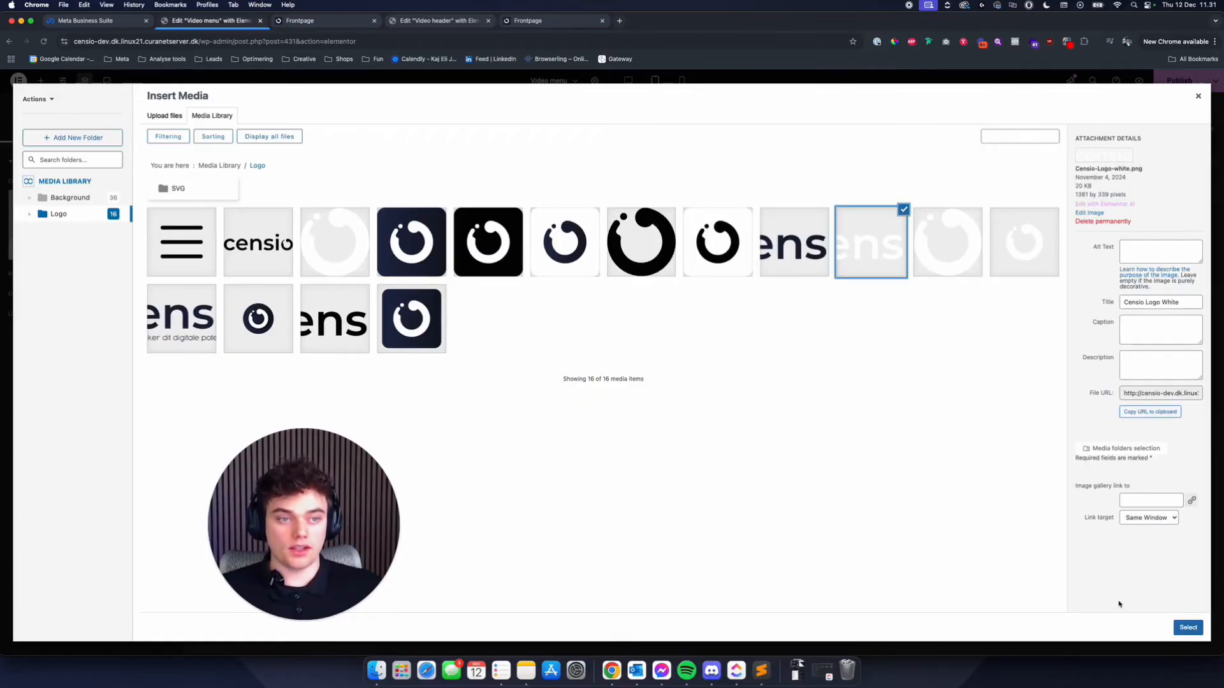
click(1188, 627)
- Set the logo image's width to 150 px
click(88, 129)
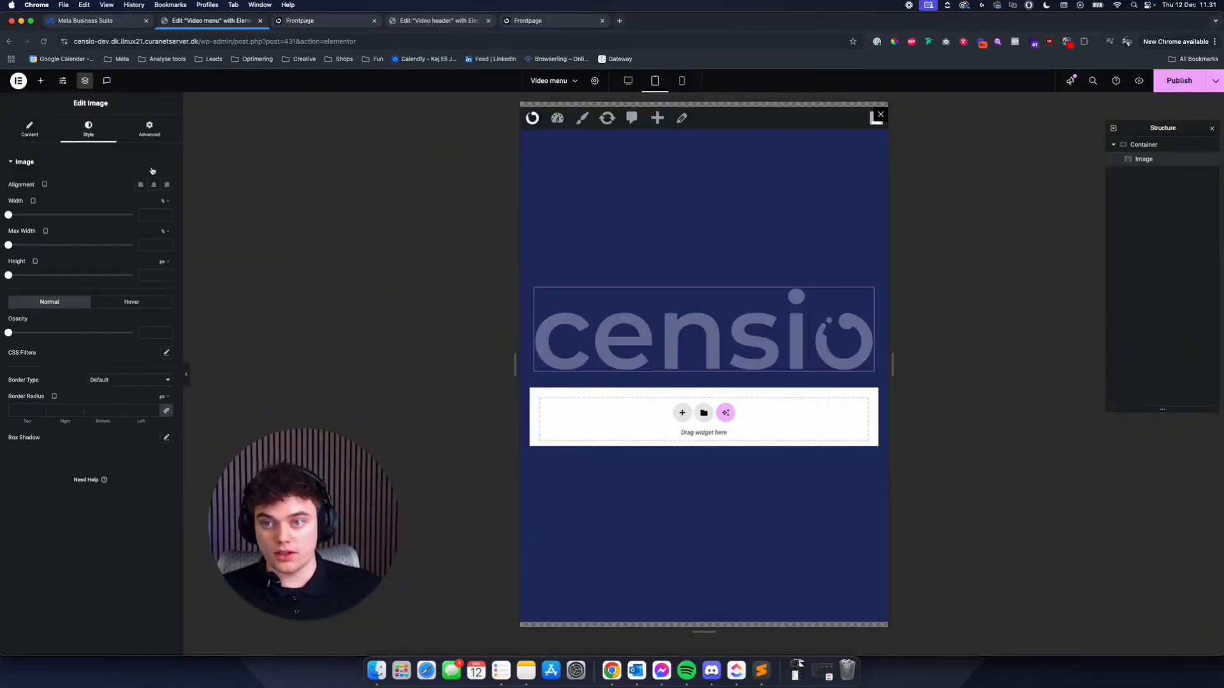
click(157, 216)
text(120)
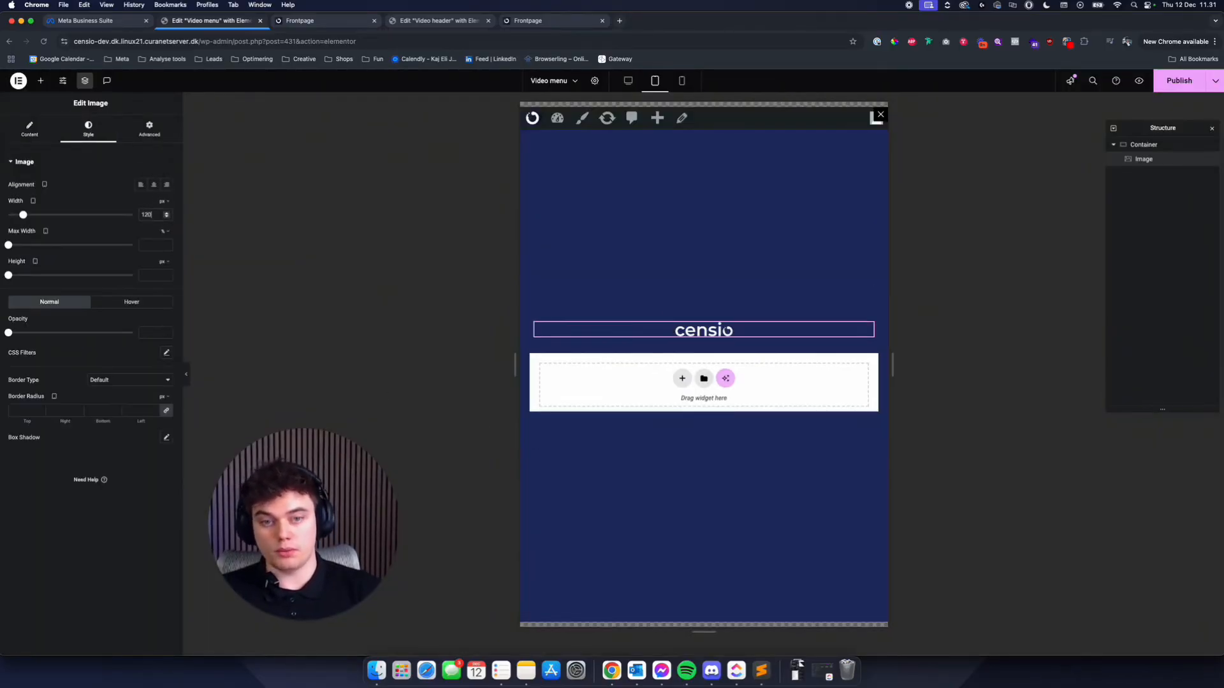
key(BackSpace)
key(BackSpace)
text(50)
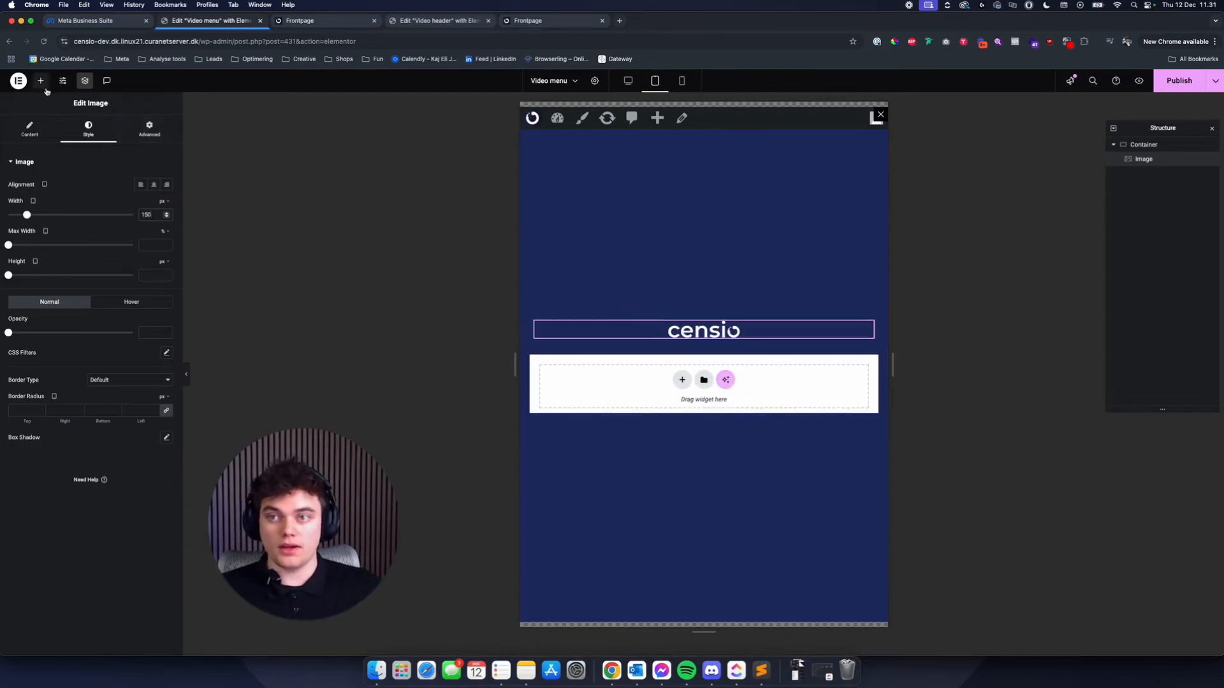
- Add a Vertical Mega Menu widget below the logo, assign it the menu named "Menu" and open its style settings
click(41, 81)
text(menu)
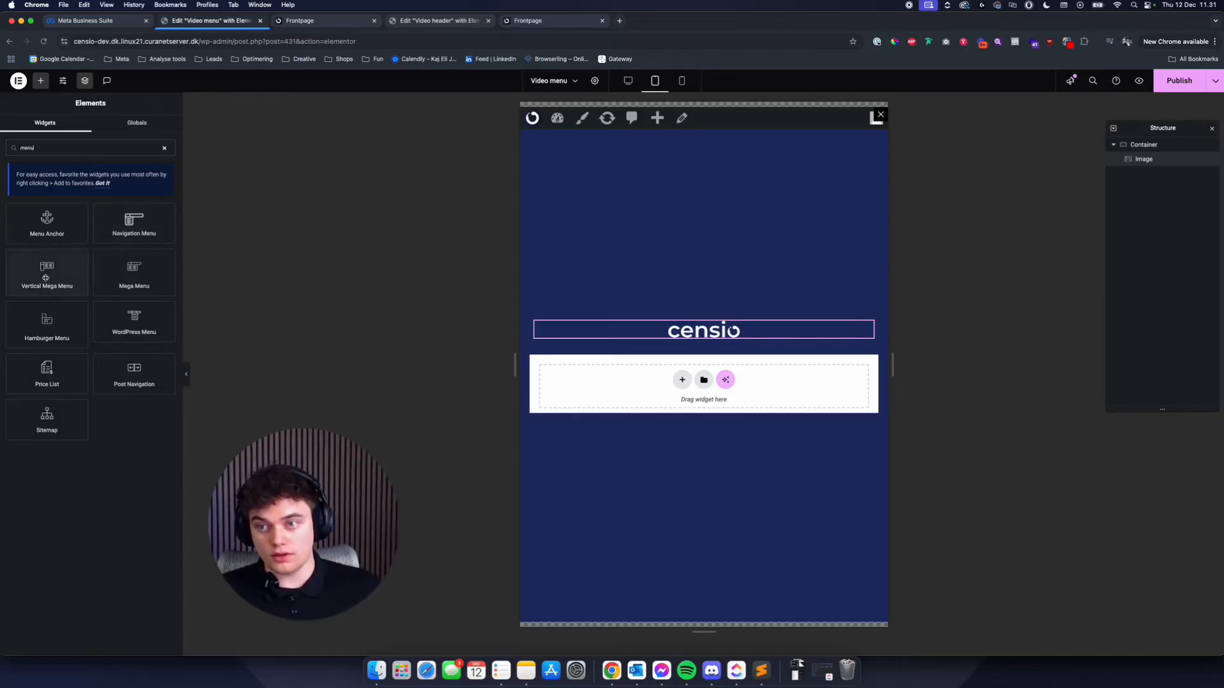
drag(34, 274, 676, 338)
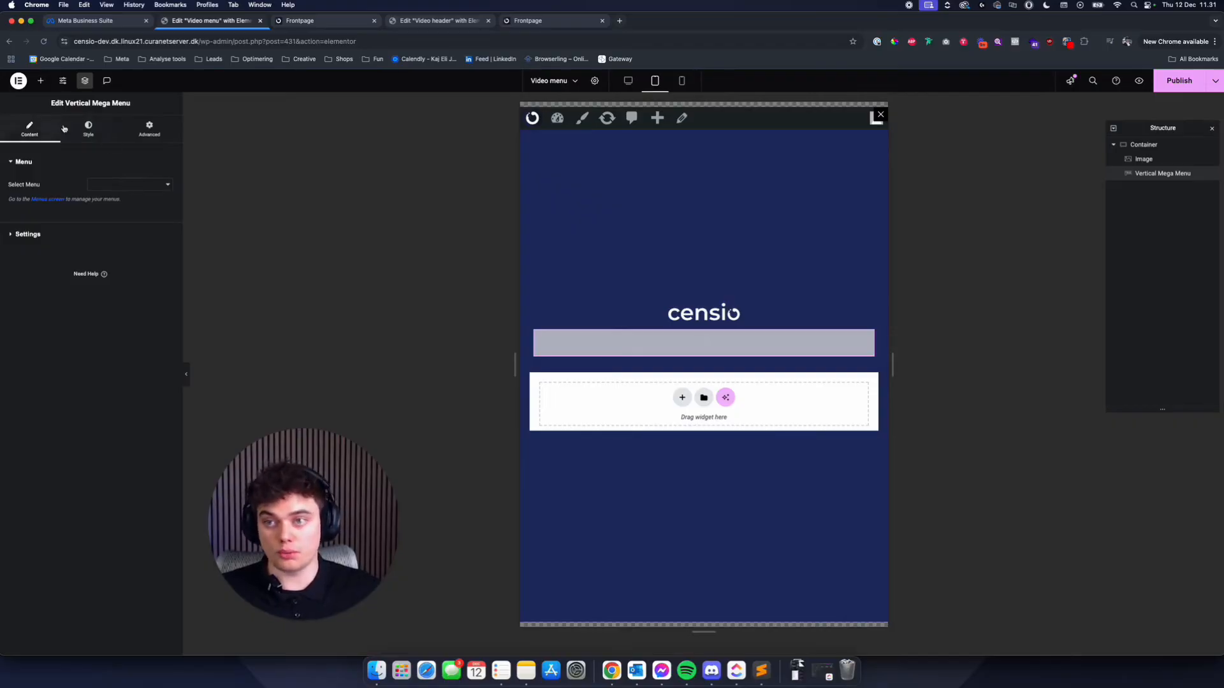
click(125, 185)
click(102, 186)
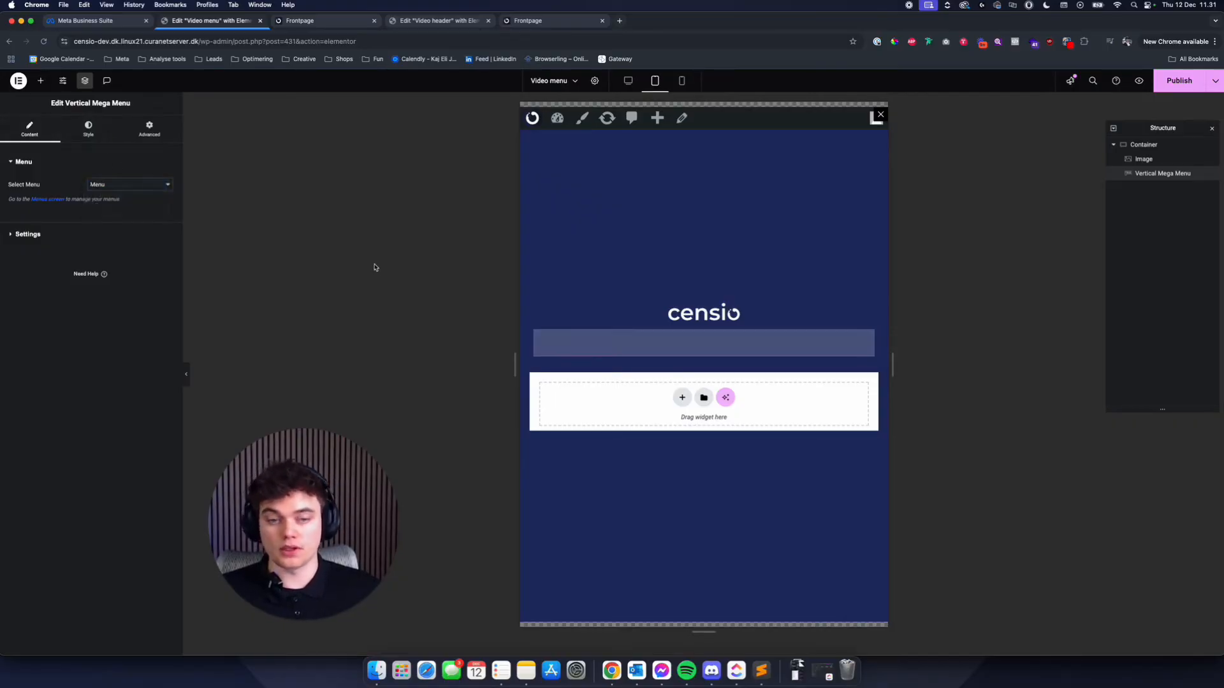
click(85, 131)
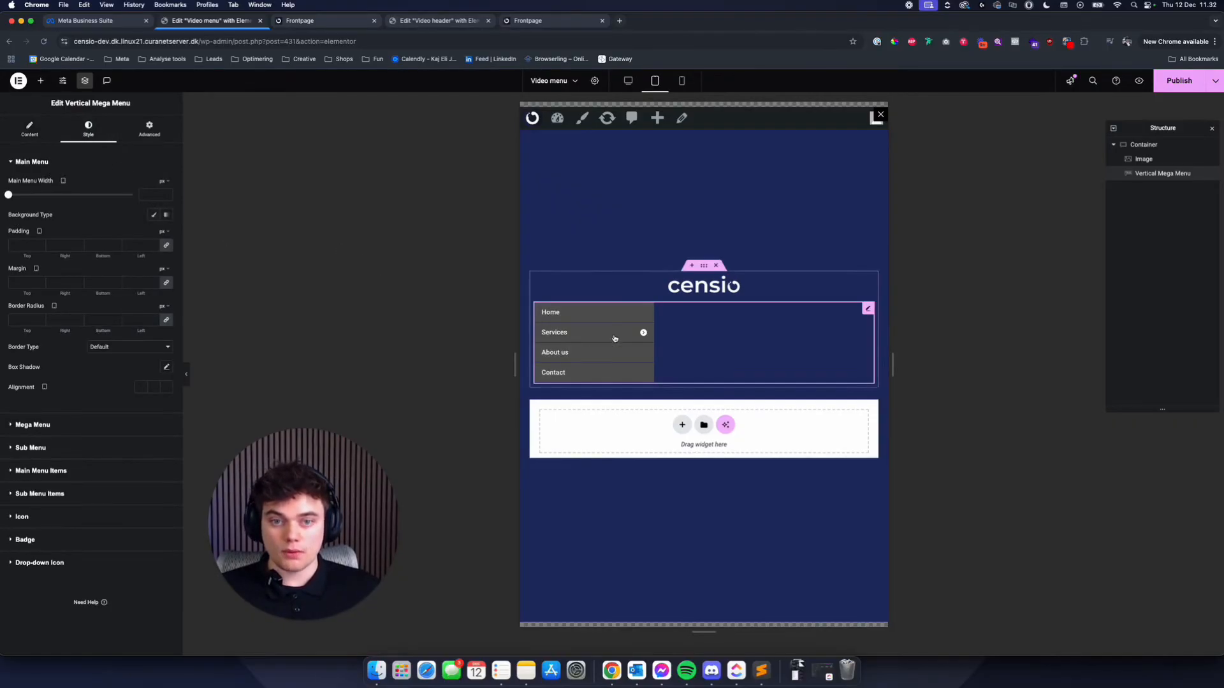
- Add a Navigation Menu widget directly below the logo and delete the Vertical Mega Menu widget
click(40, 80)
text(m)
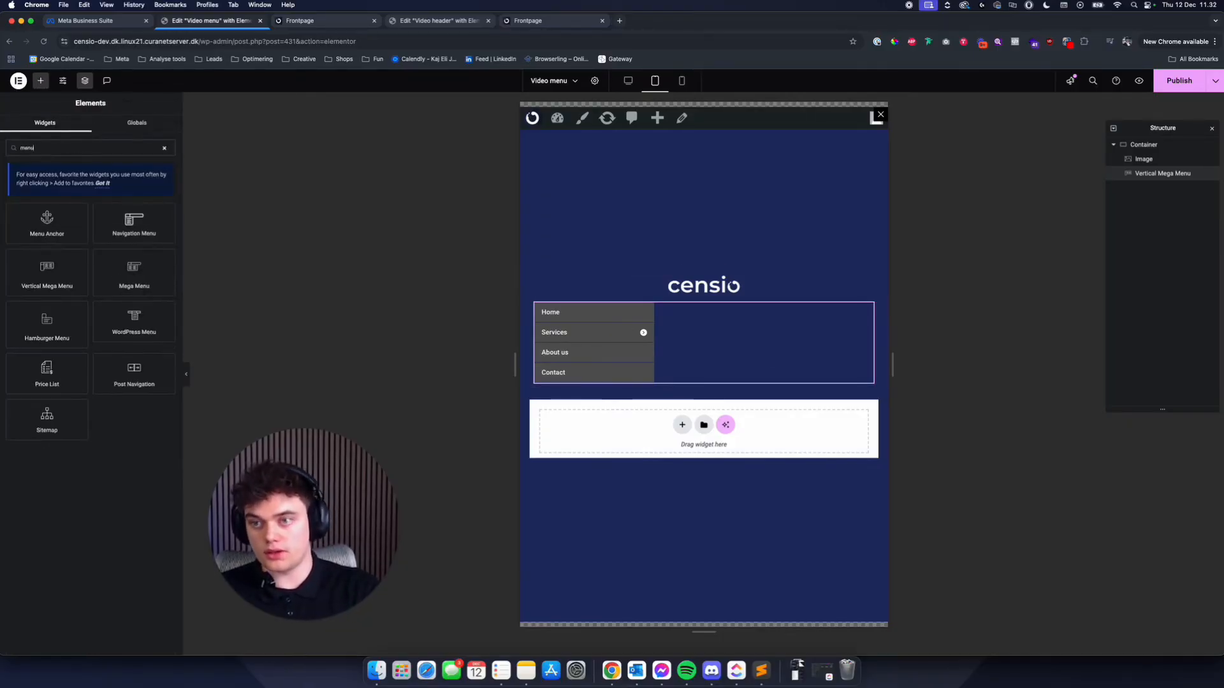
text(enu)
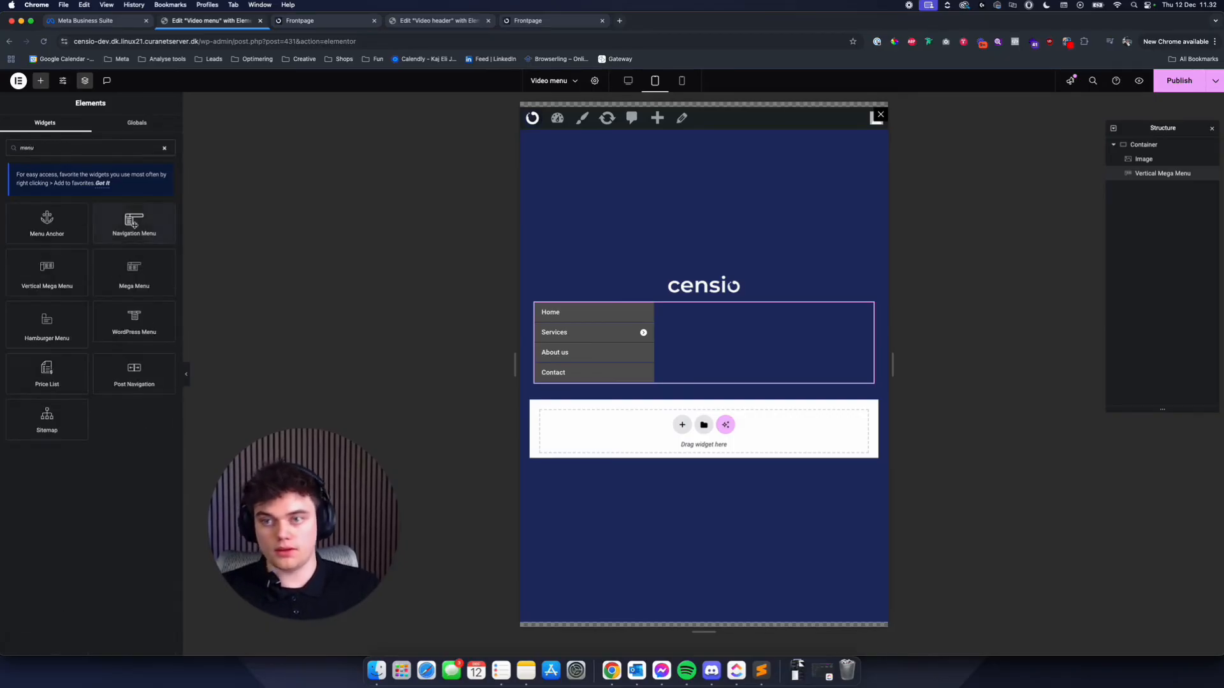
drag(134, 223, 784, 305)
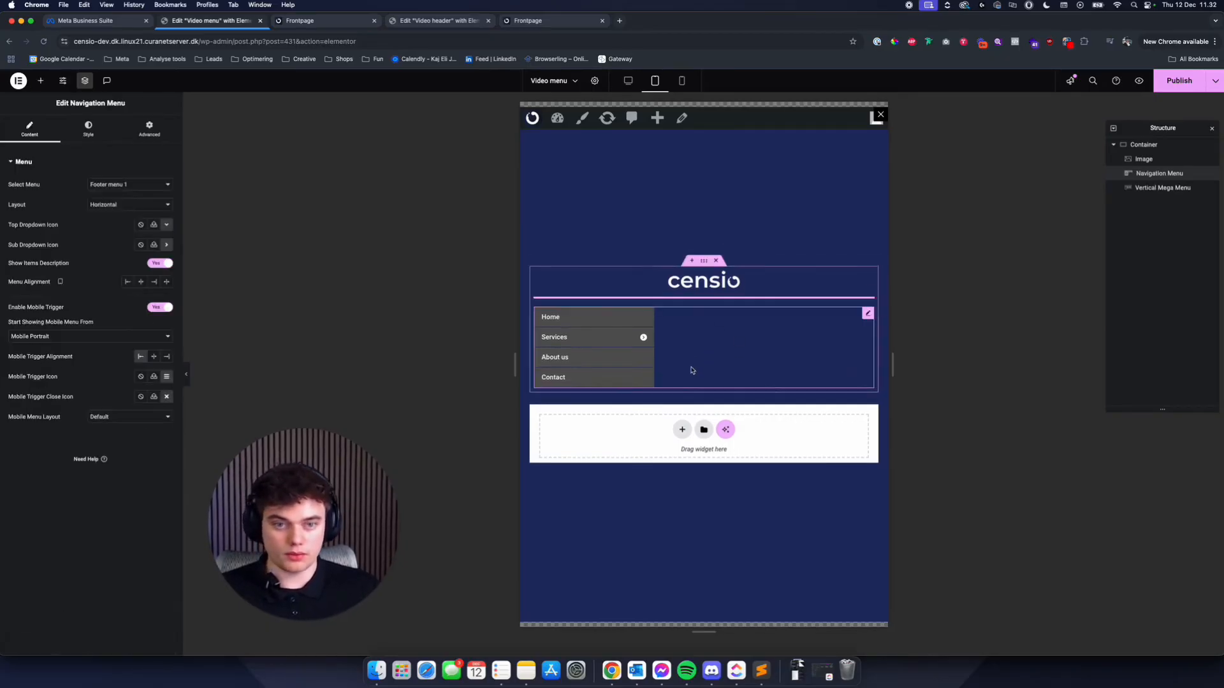
right_click(693, 369)
click(722, 579)
click(663, 342)
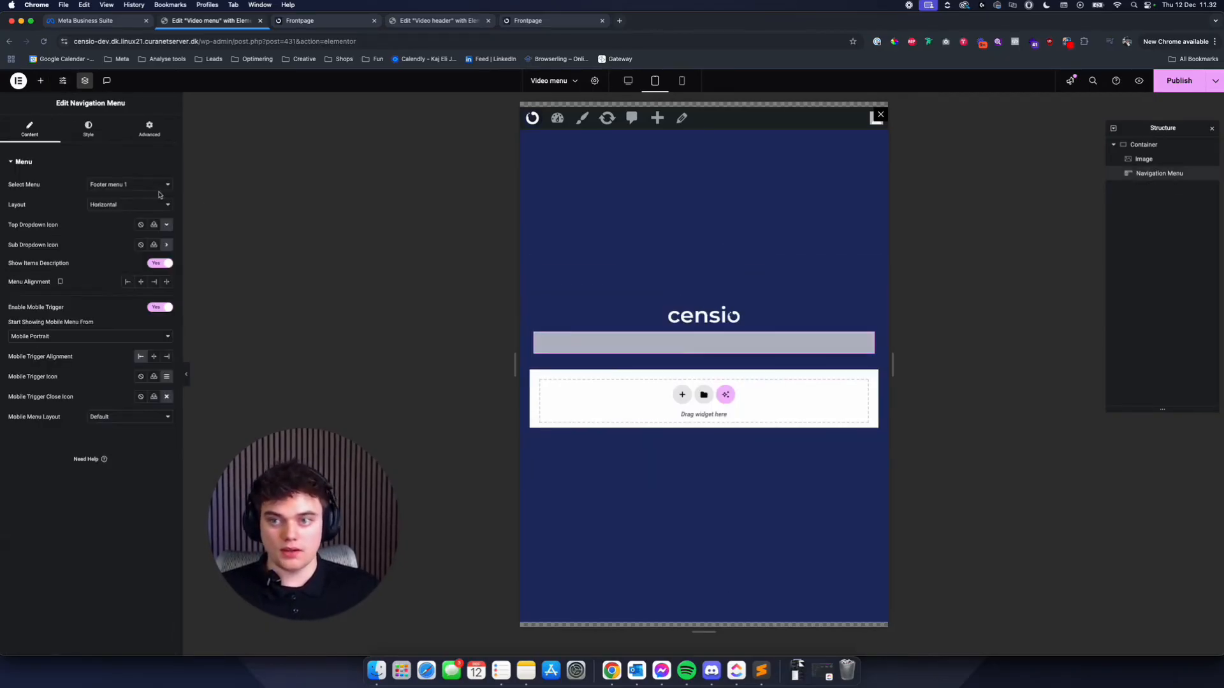
- Assign the menu named "Menu" to the Navigation Menu widget, with vertical layout and centred menu and mobile trigger alignment
click(142, 185)
click(131, 173)
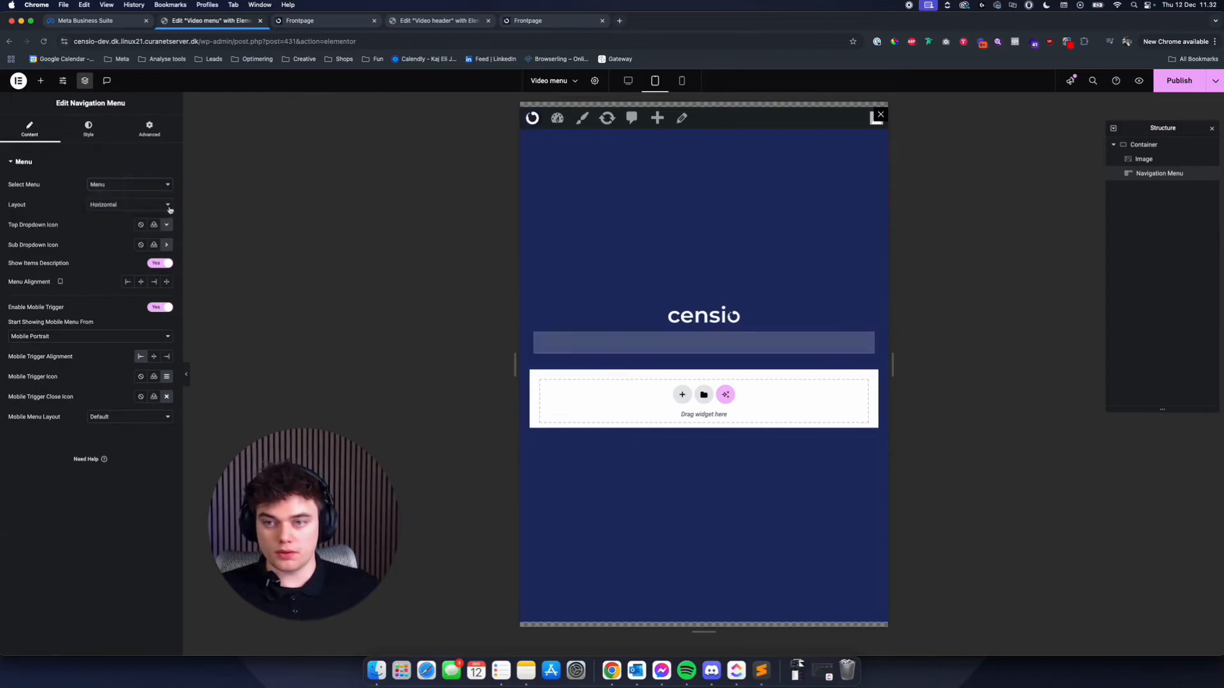
click(139, 282)
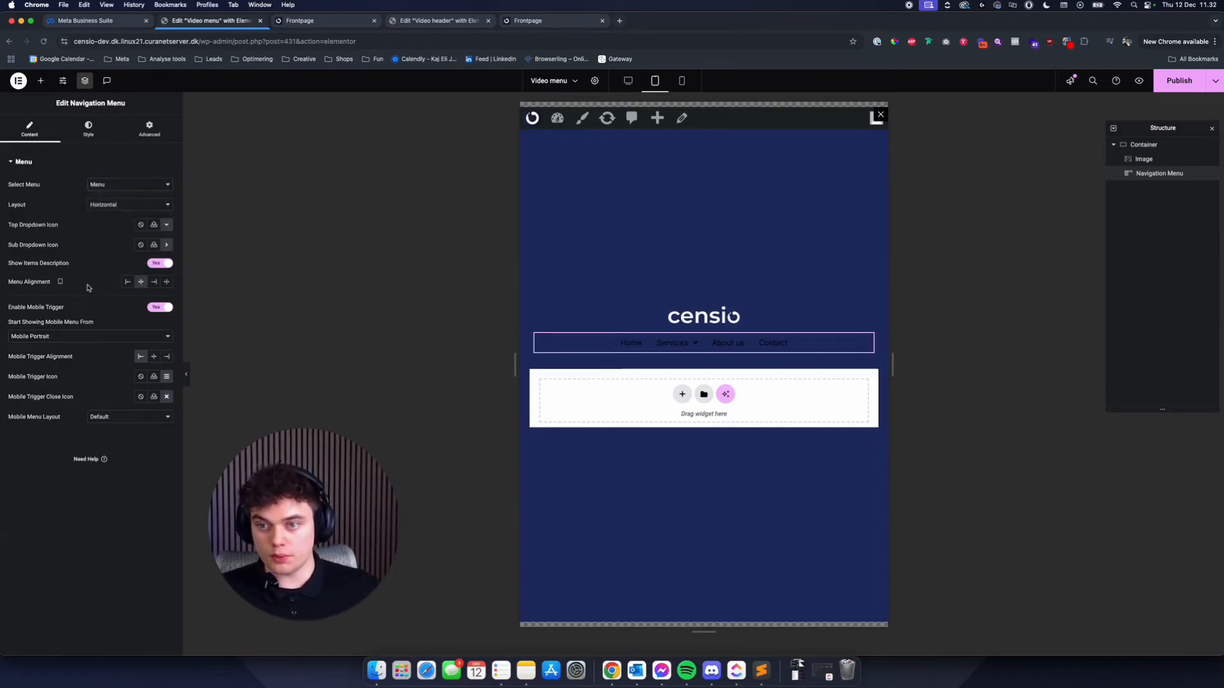
click(113, 206)
click(122, 218)
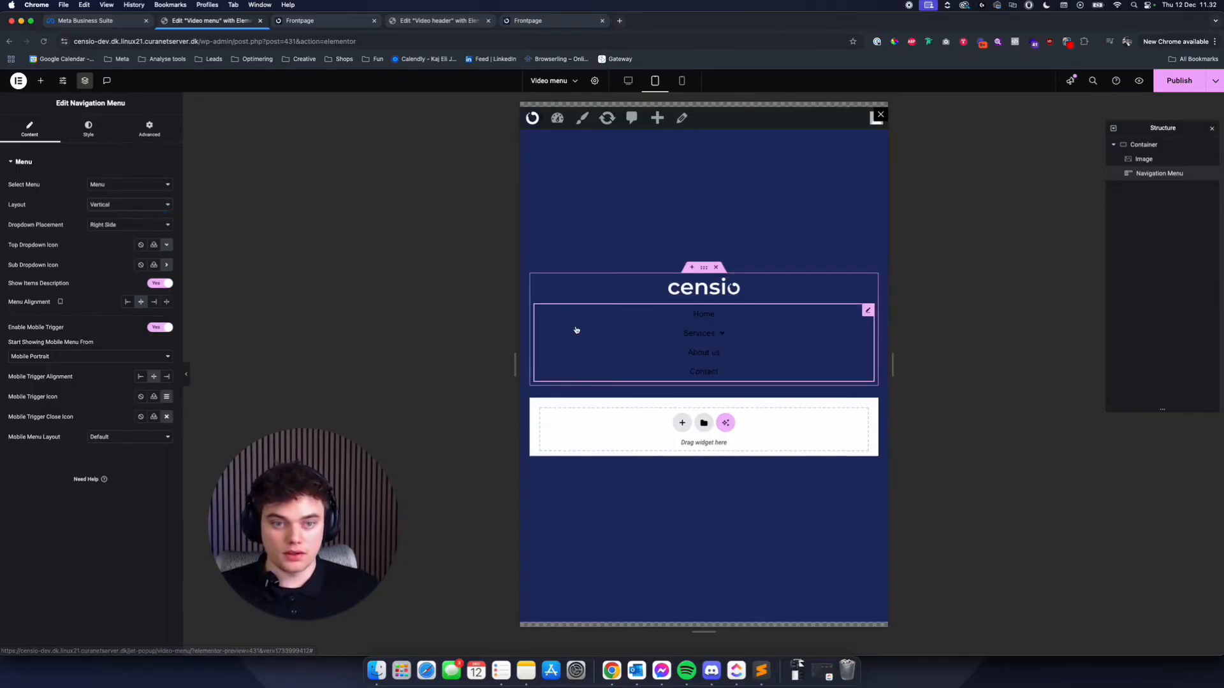
- Set the Navigation Menu's top-level item text colour in the normal state to the global colour White
mouse_move(725, 336)
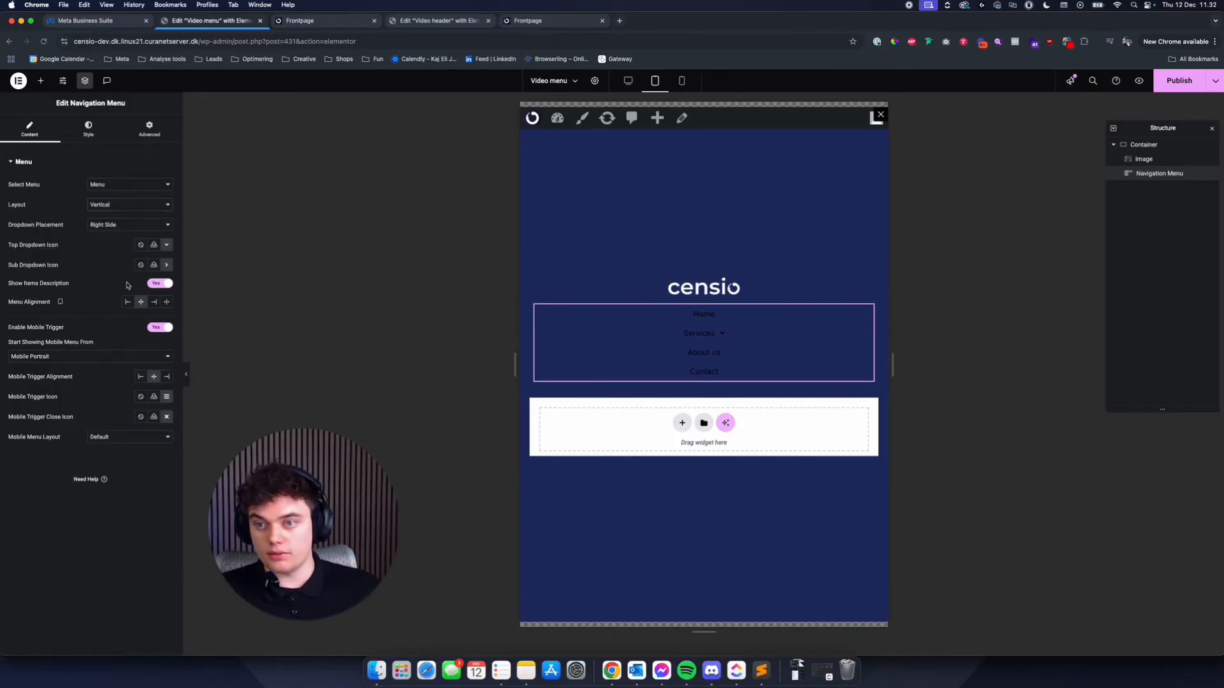
click(110, 227)
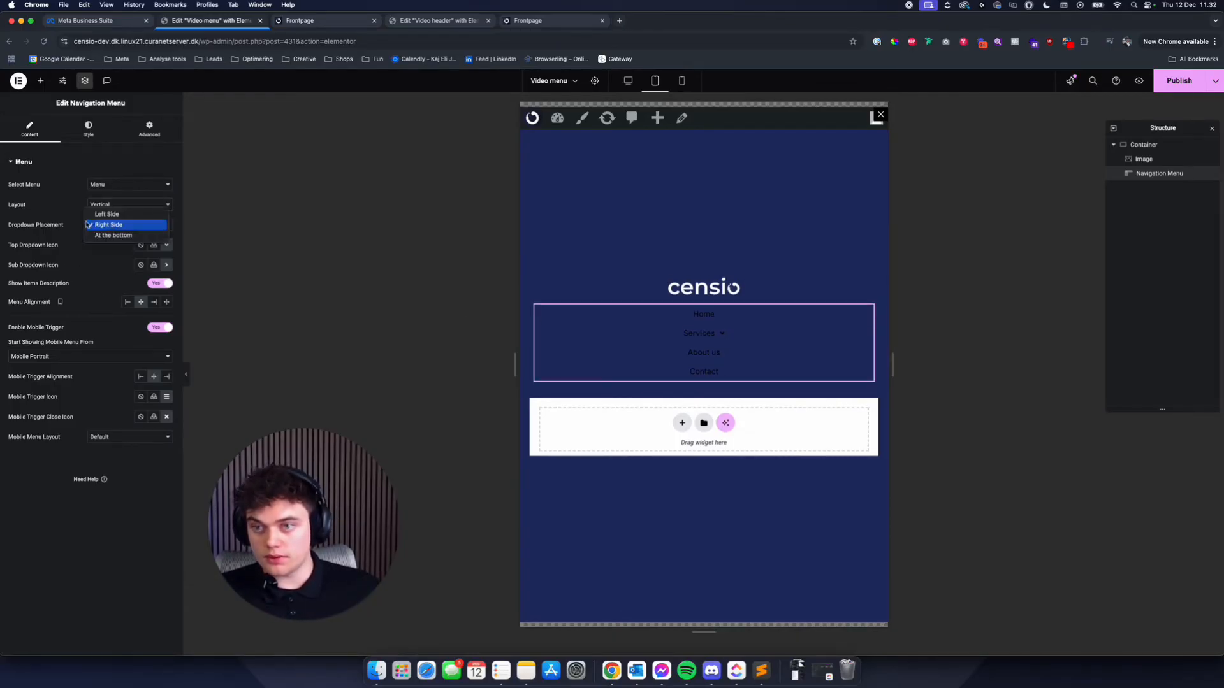
click(70, 217)
click(68, 133)
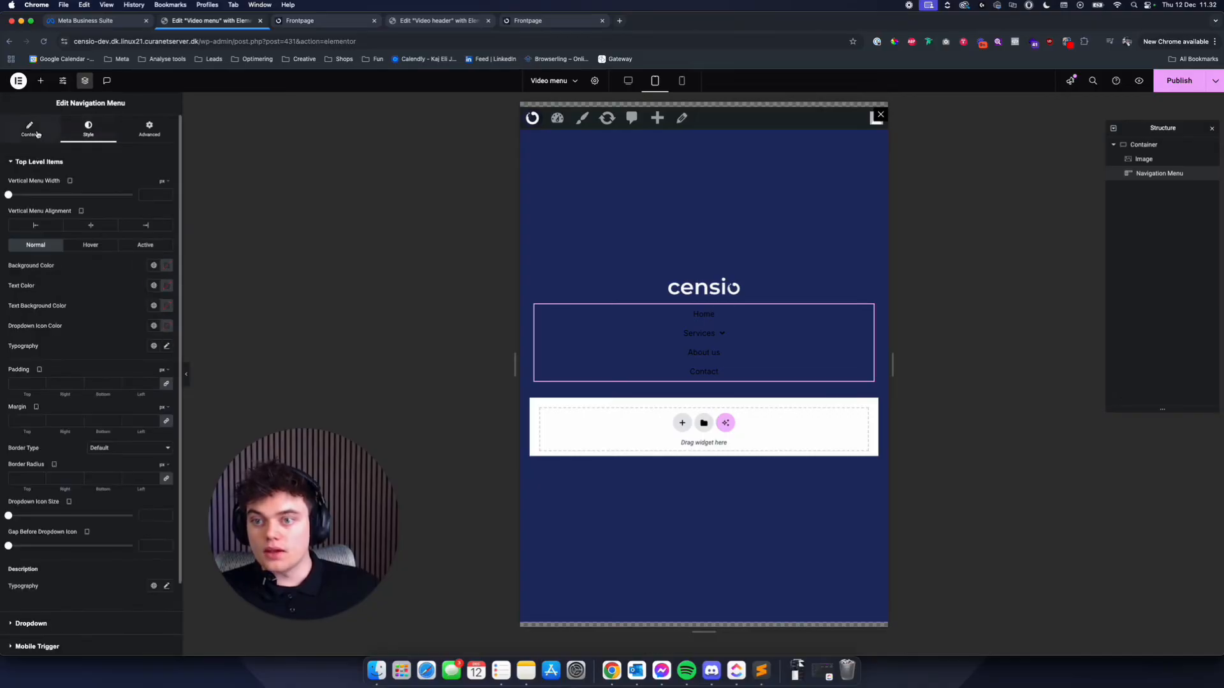
click(30, 129)
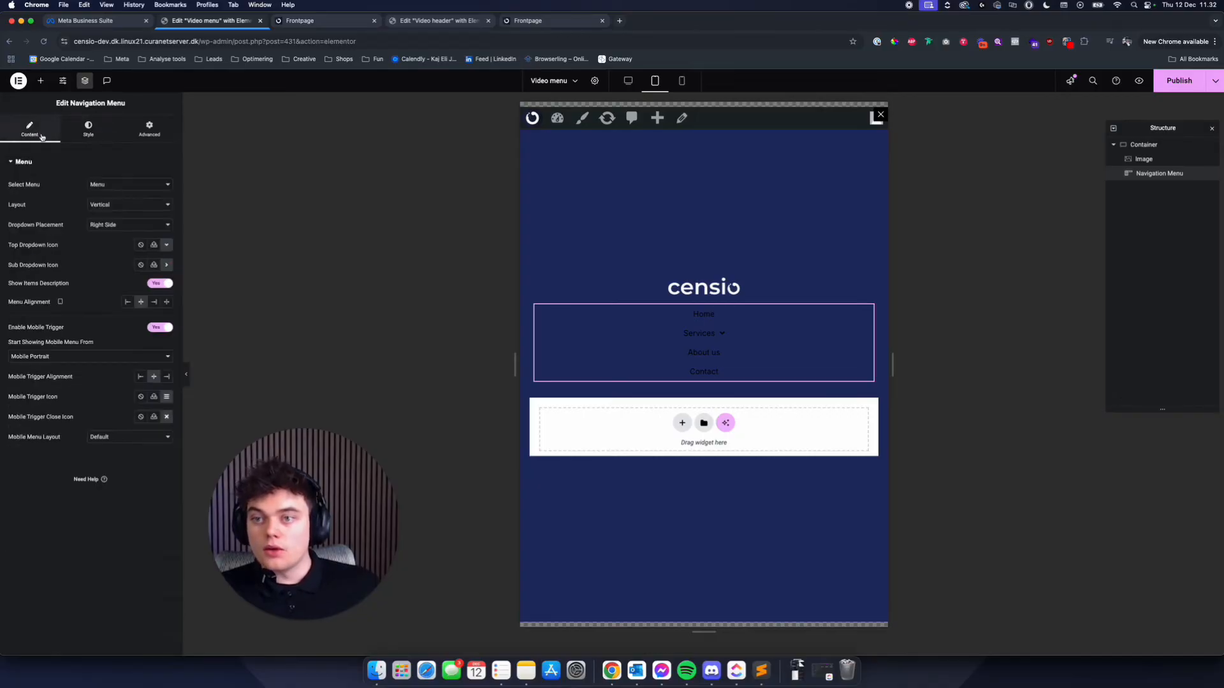
click(90, 132)
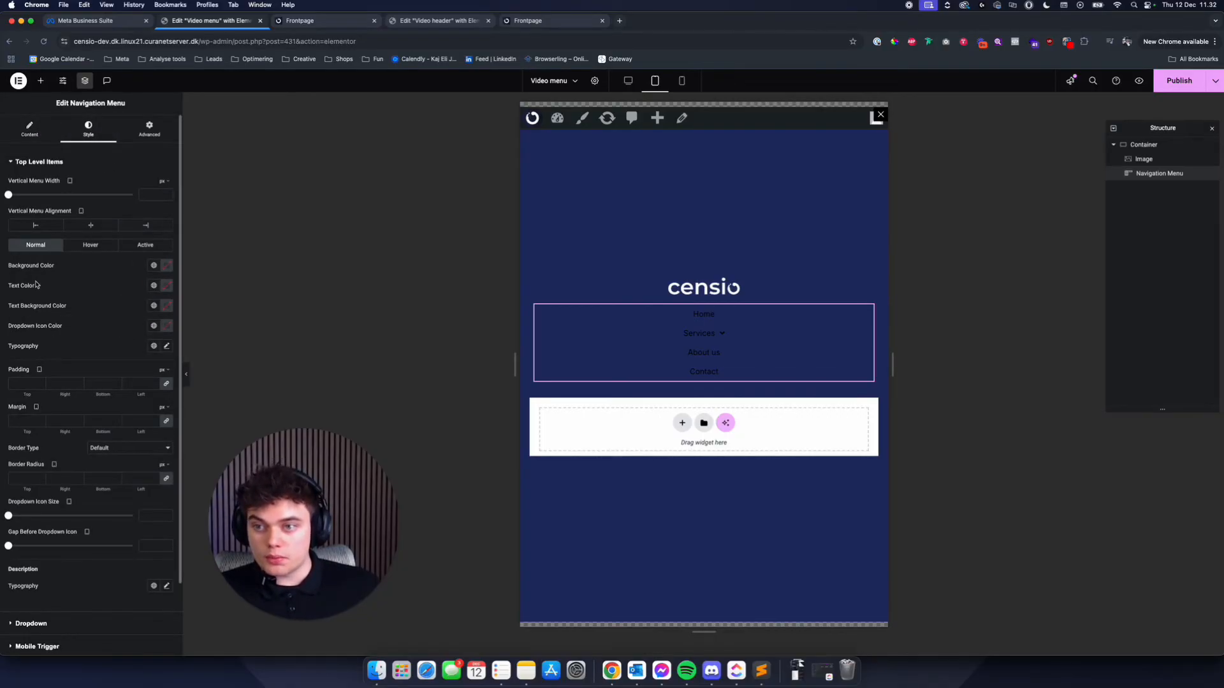
click(153, 286)
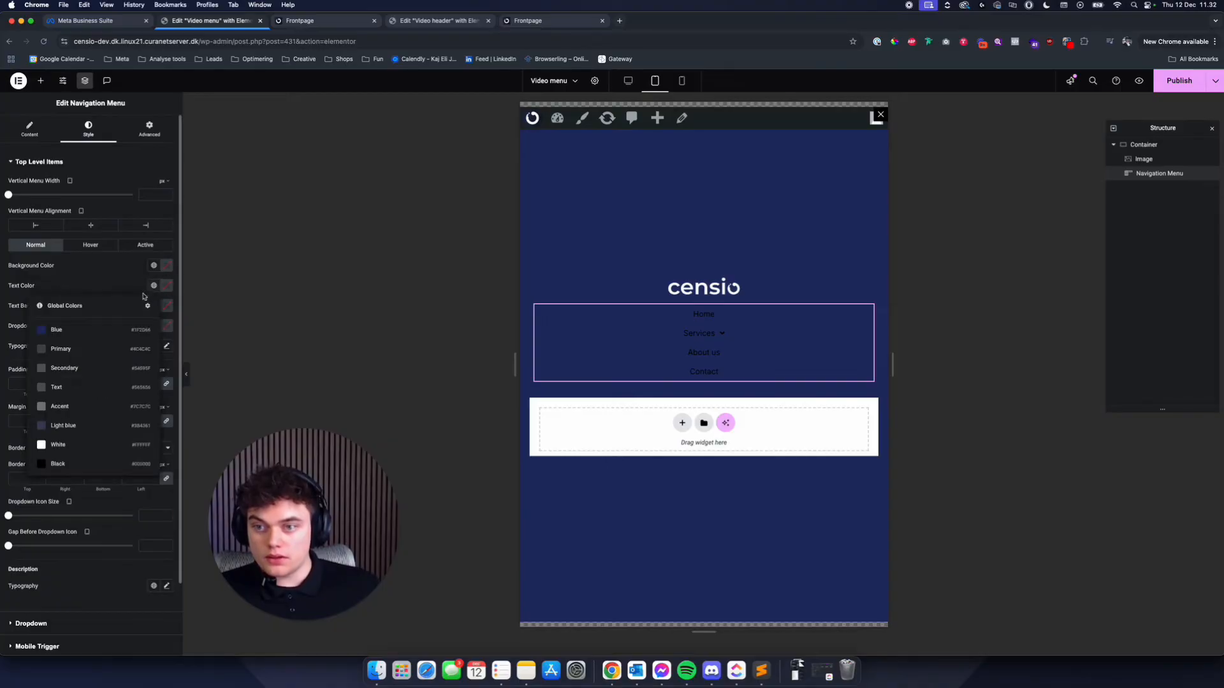
click(104, 449)
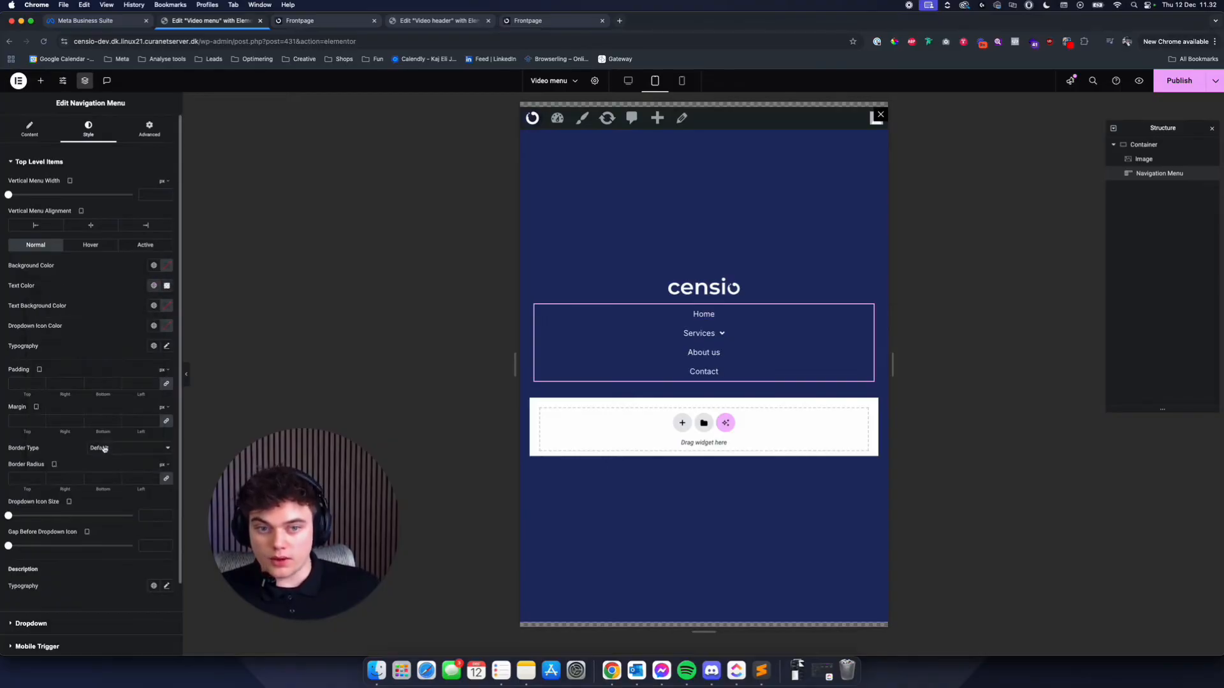
- Set the Navigation Menu's dropdown placement to "At the bottom"
click(36, 130)
click(115, 225)
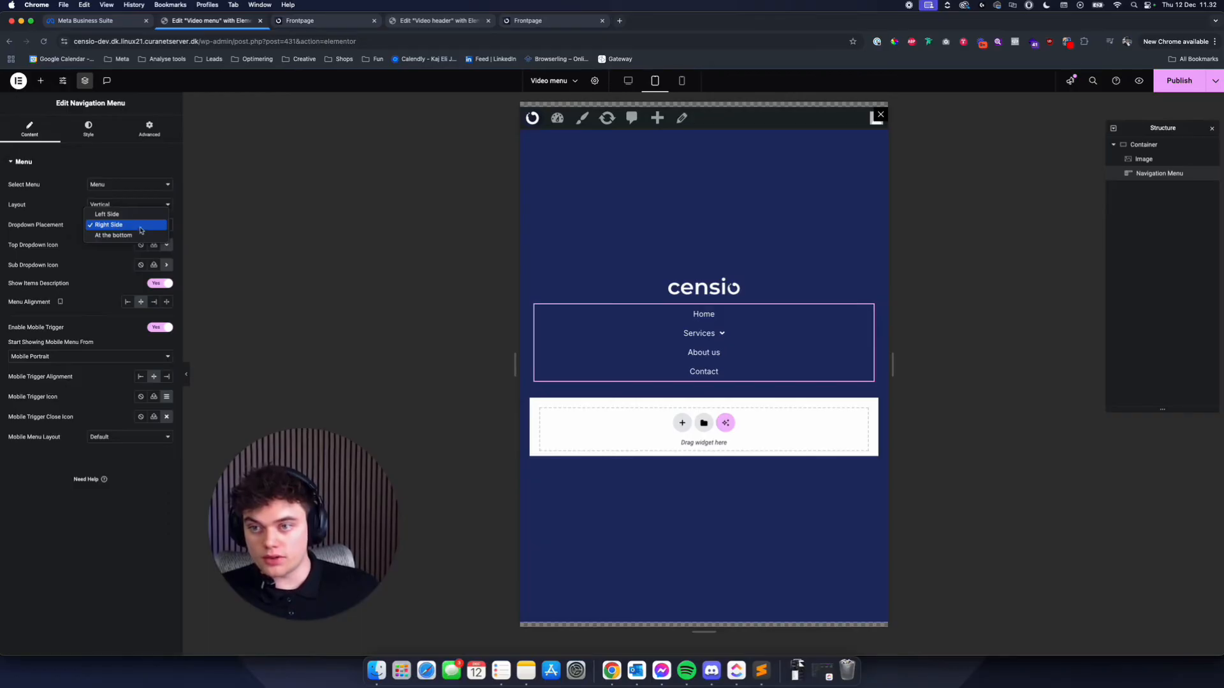
click(131, 235)
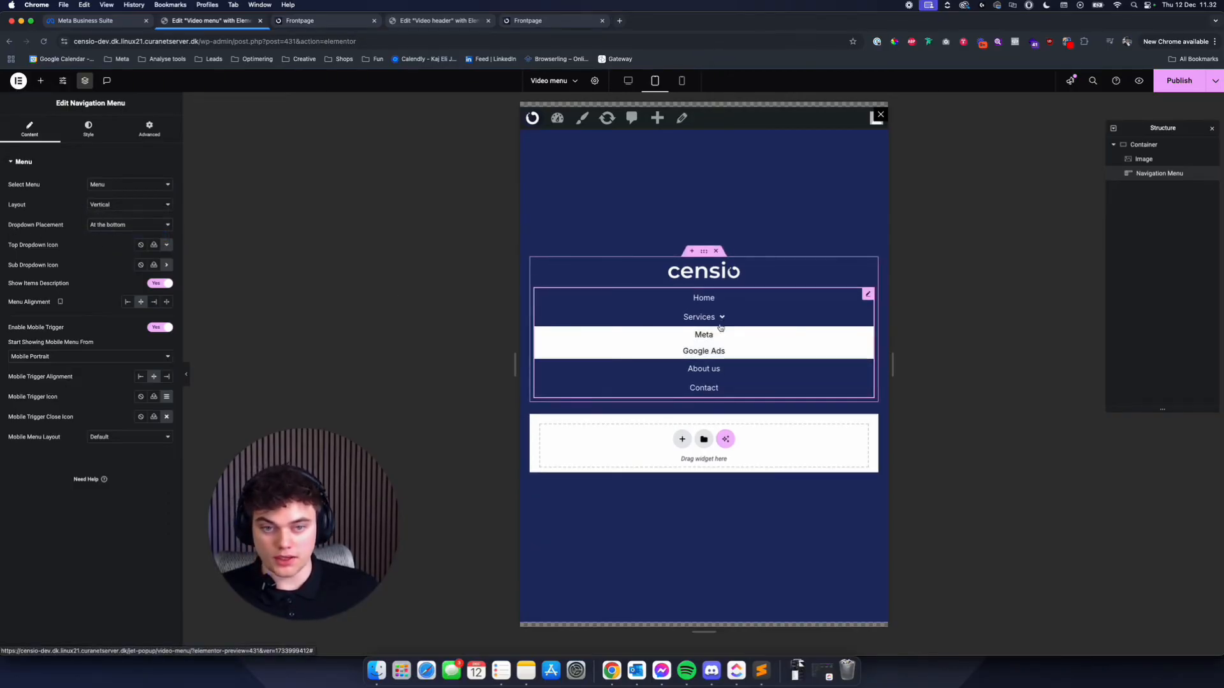
- Set the dropdown items' background colour to the global colour Blue for the normal, hover and active states
click(96, 134)
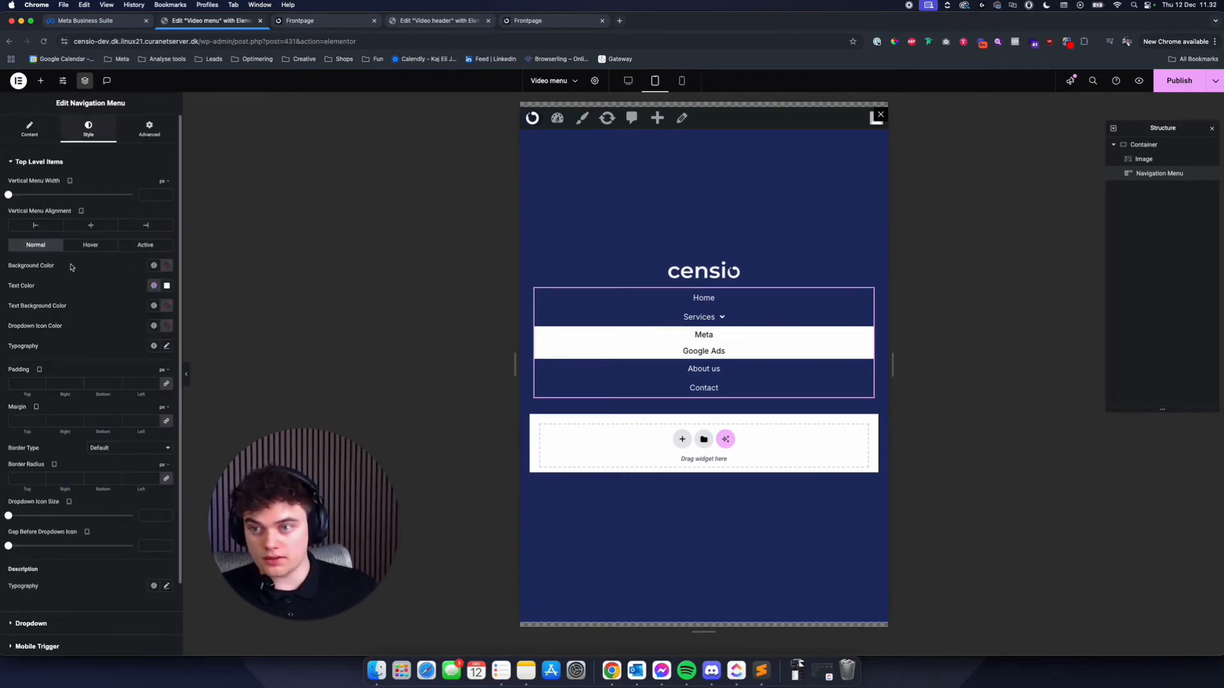
scroll(72, 267, down, 3)
click(59, 541)
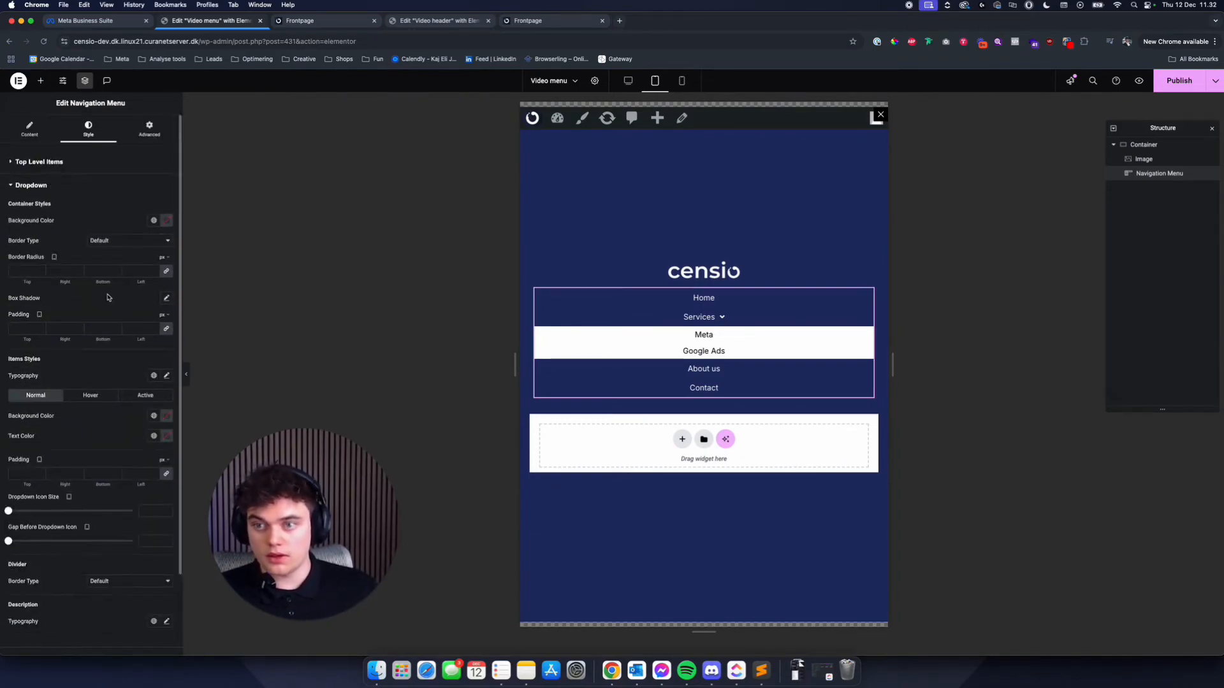
click(154, 415)
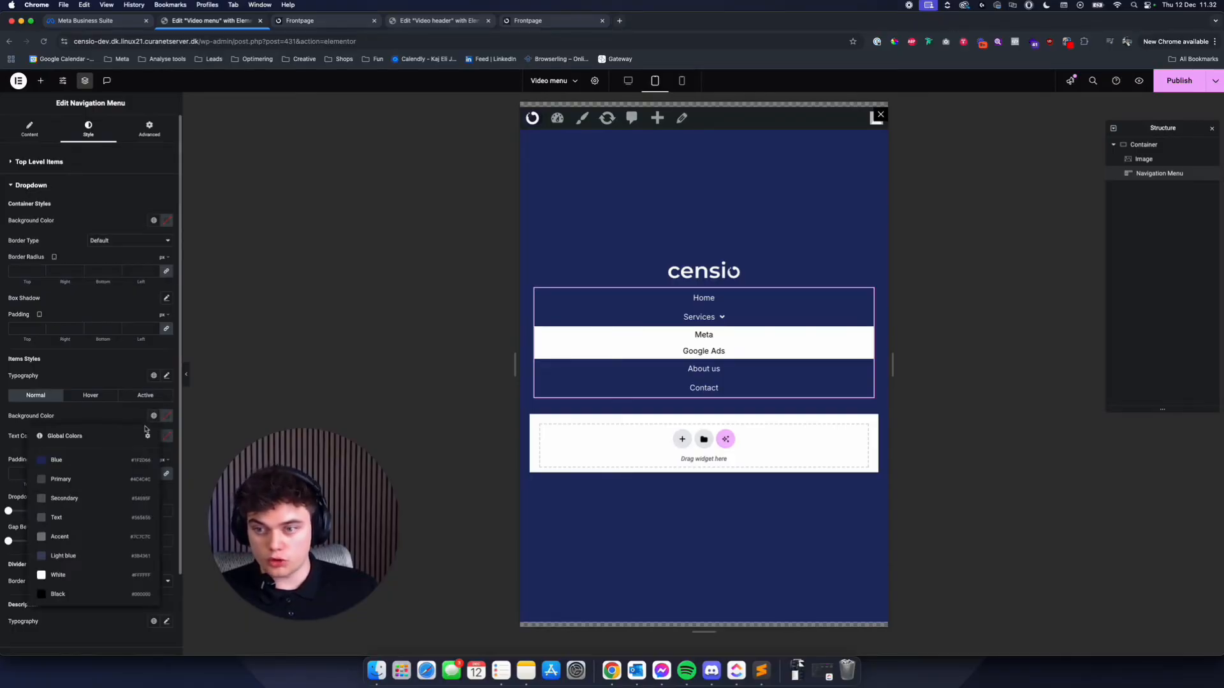
click(105, 461)
click(97, 399)
click(153, 416)
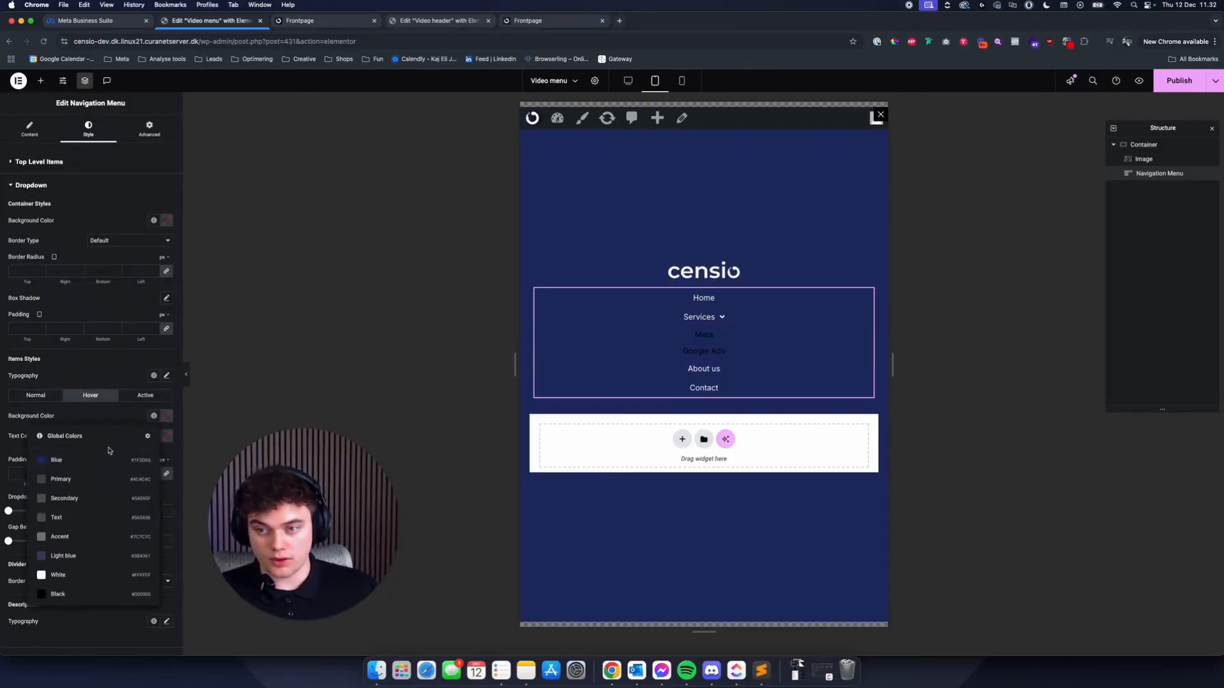
click(107, 459)
click(146, 399)
click(154, 416)
click(105, 460)
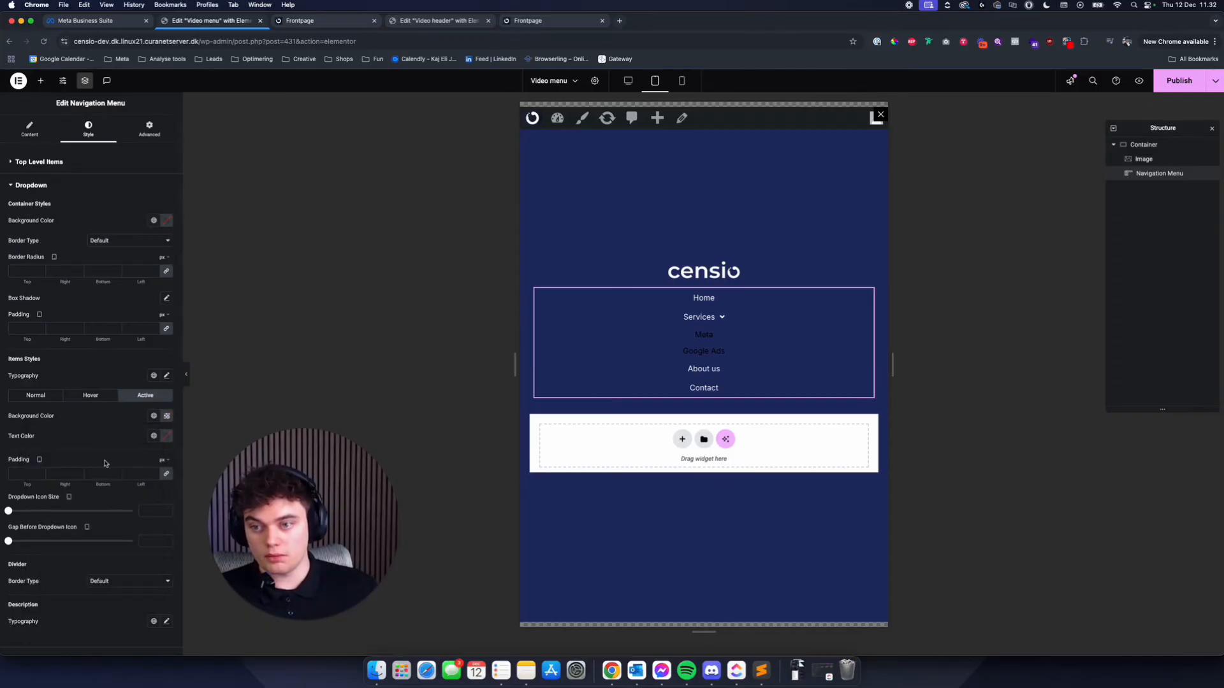
- Give the dropdown items the same light grey text colour in the hover and active states
scroll(115, 441, down, 1)
scroll(115, 440, down, 1)
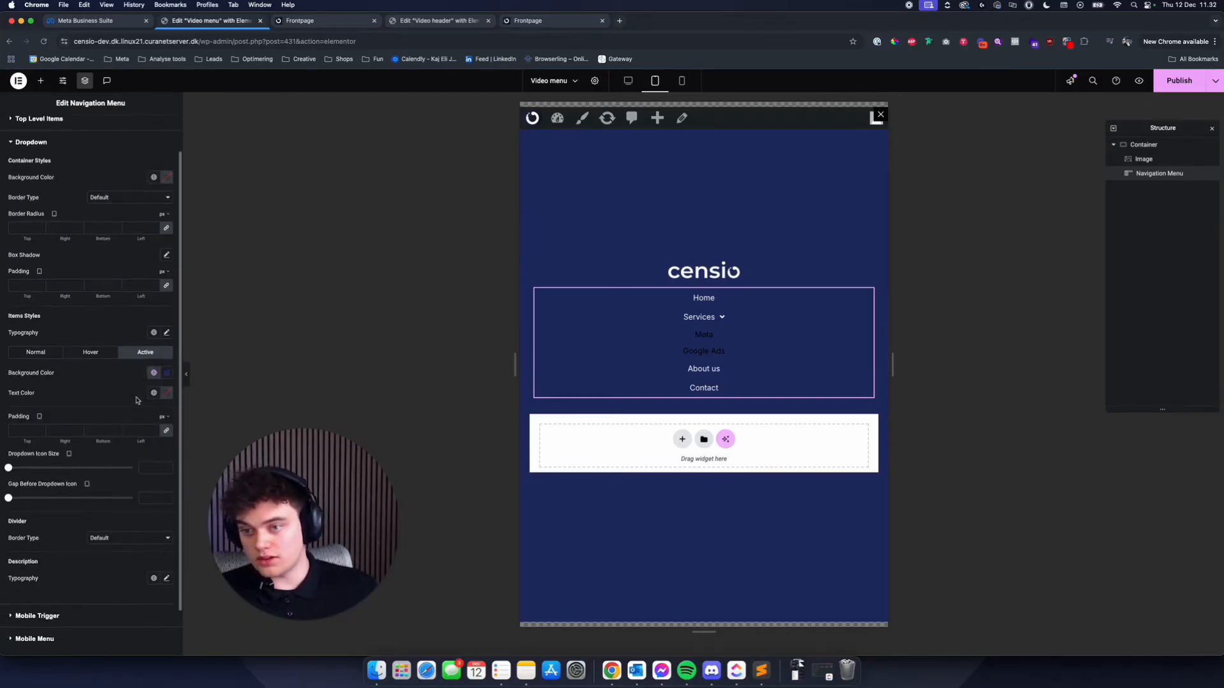
click(89, 353)
click(154, 392)
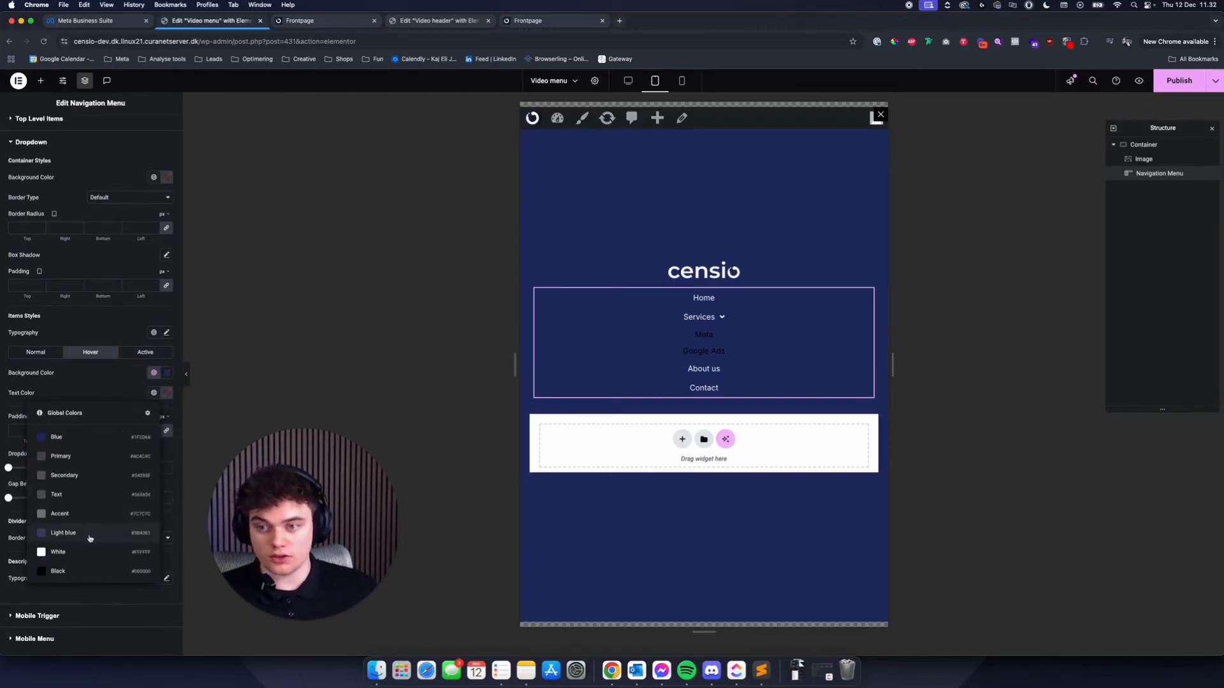
click(76, 552)
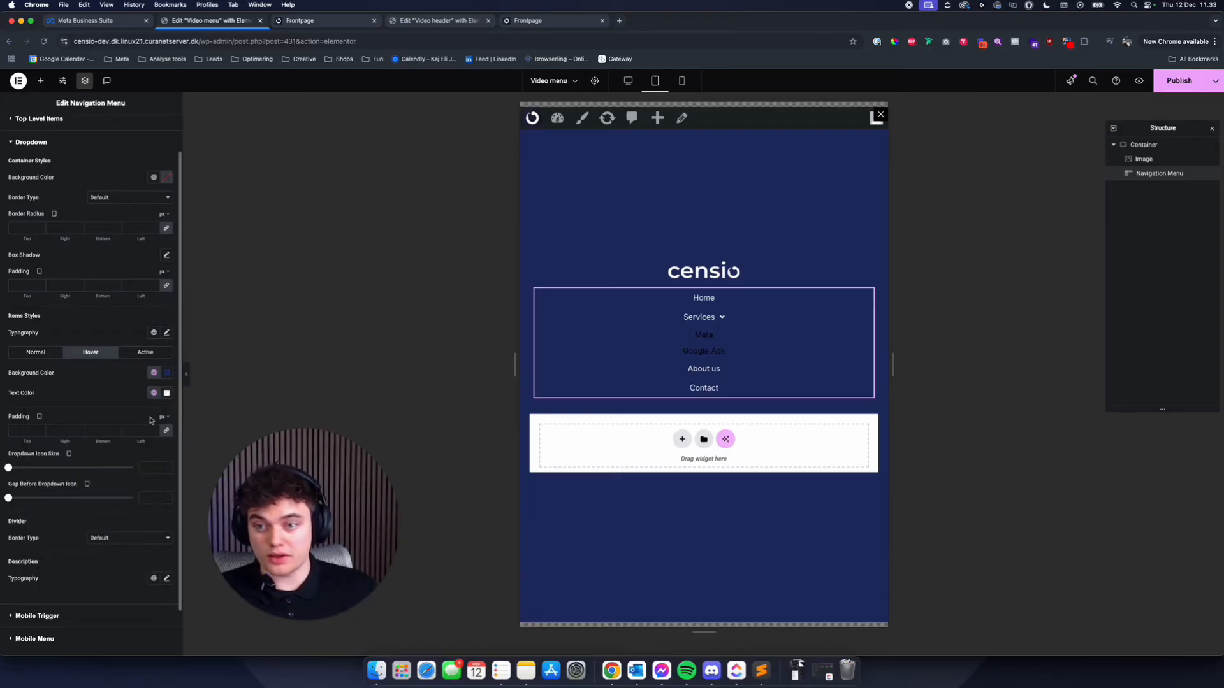
click(166, 392)
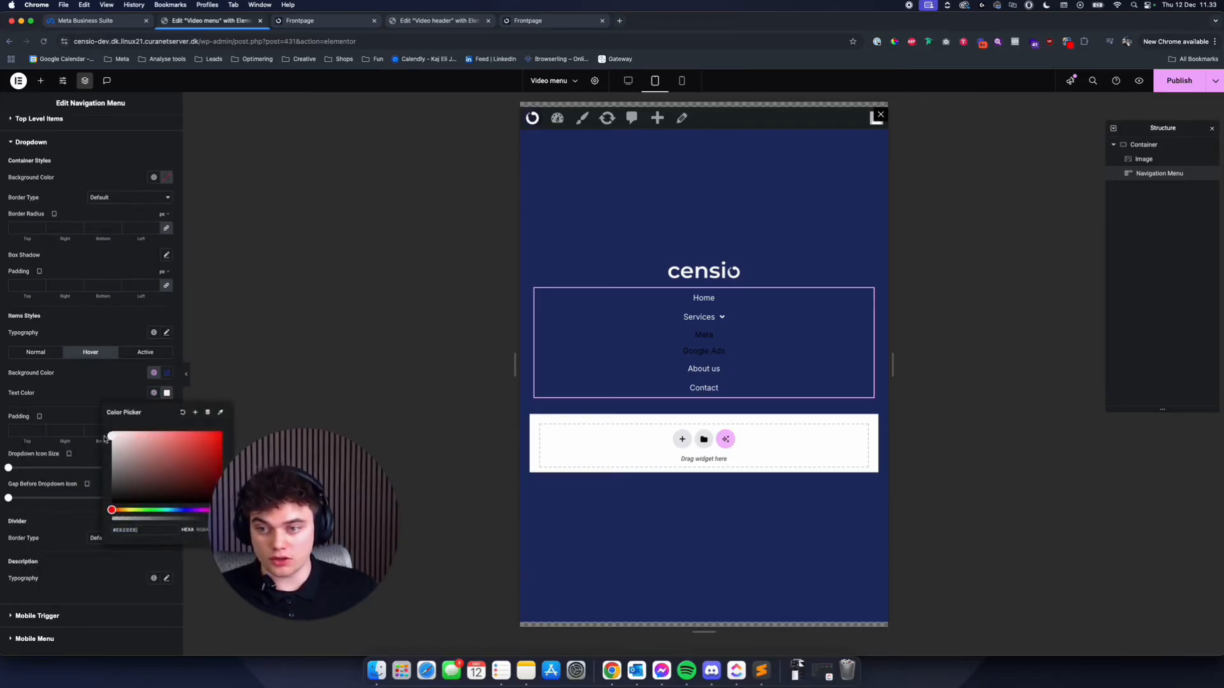
click(145, 353)
click(166, 392)
click(152, 527)
key(super+a)
text(#FFFFFF)
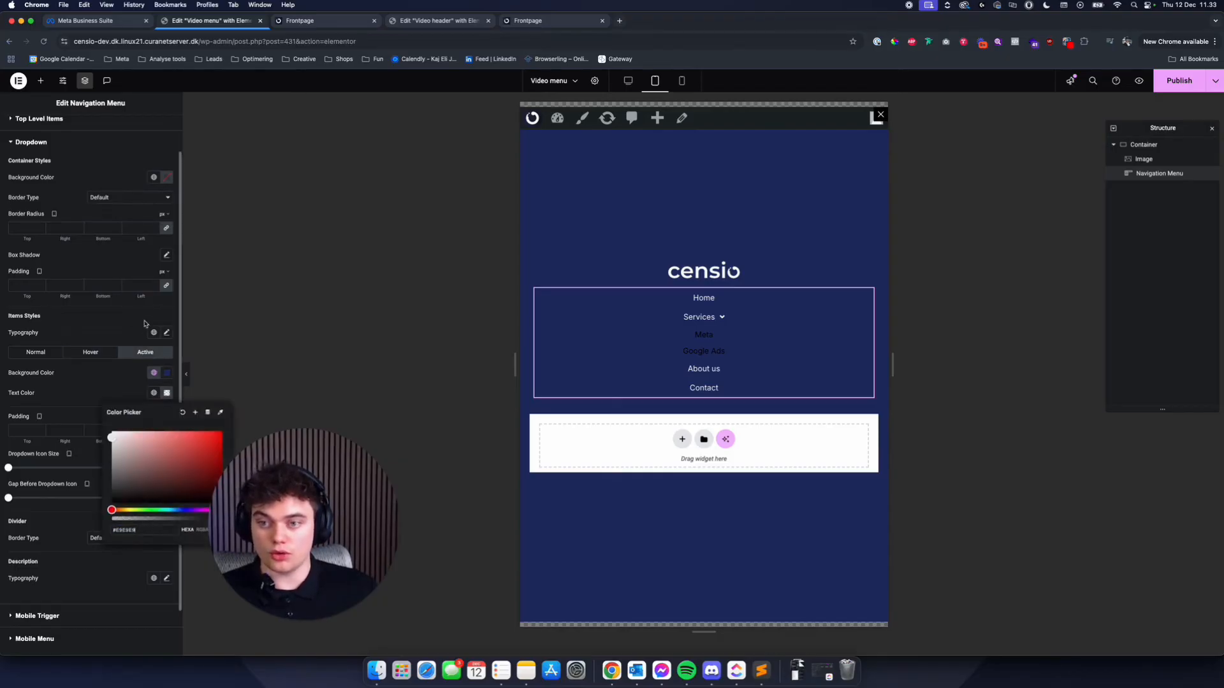
click(138, 355)
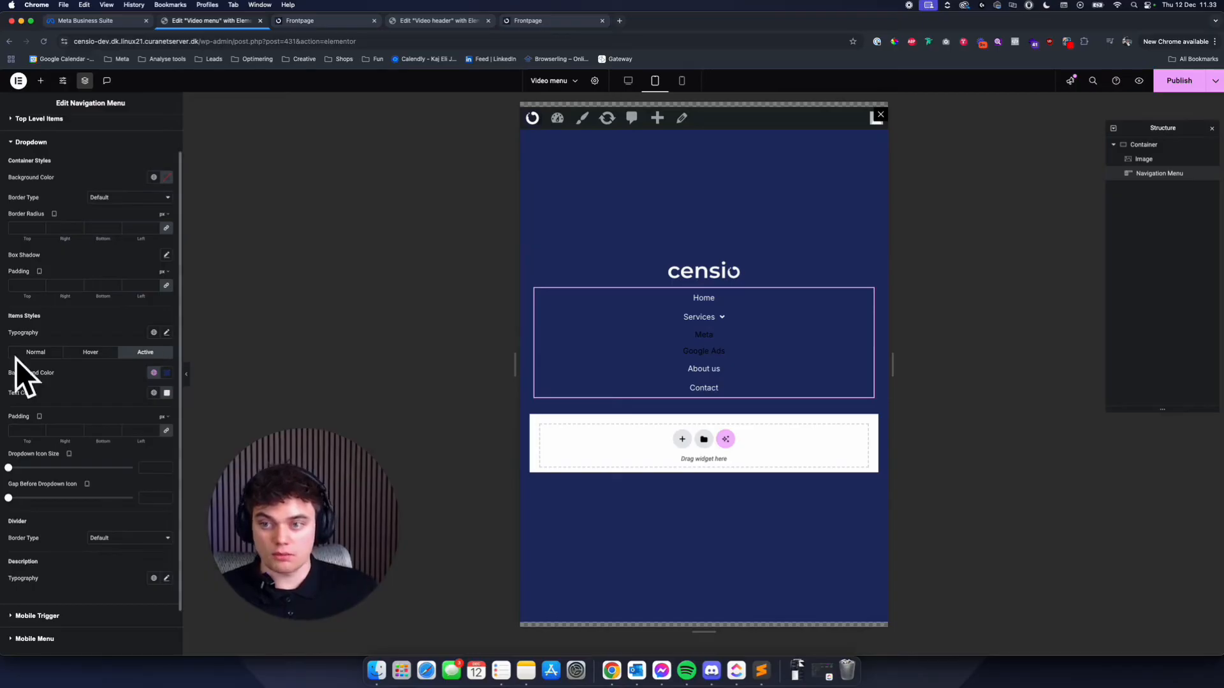
- Set the dropdown items' normal text colour to the global colour White and collapse the Services submenu in the preview
click(35, 352)
click(153, 392)
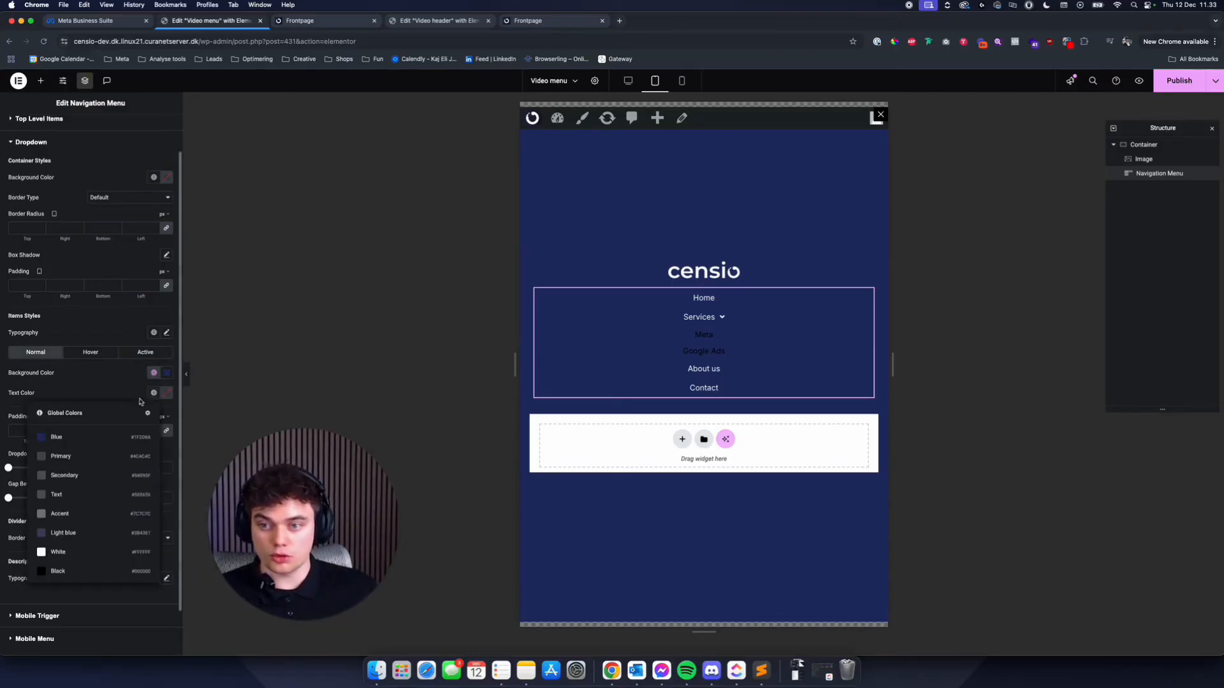
click(115, 552)
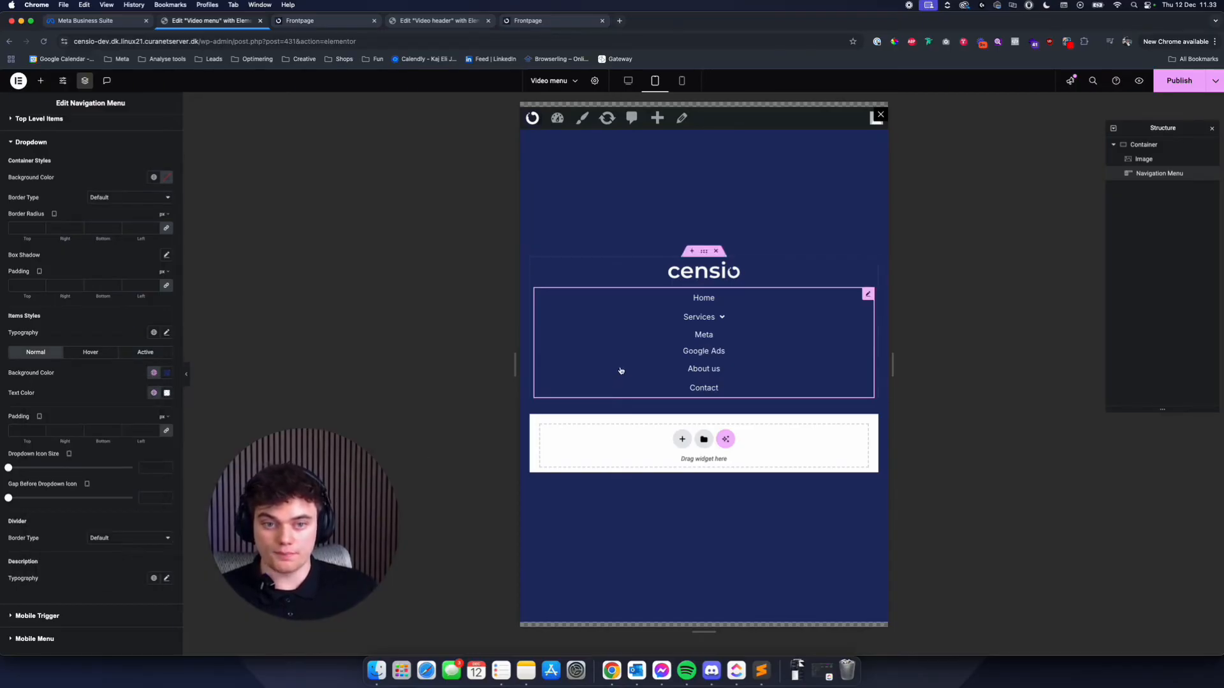
click(723, 318)
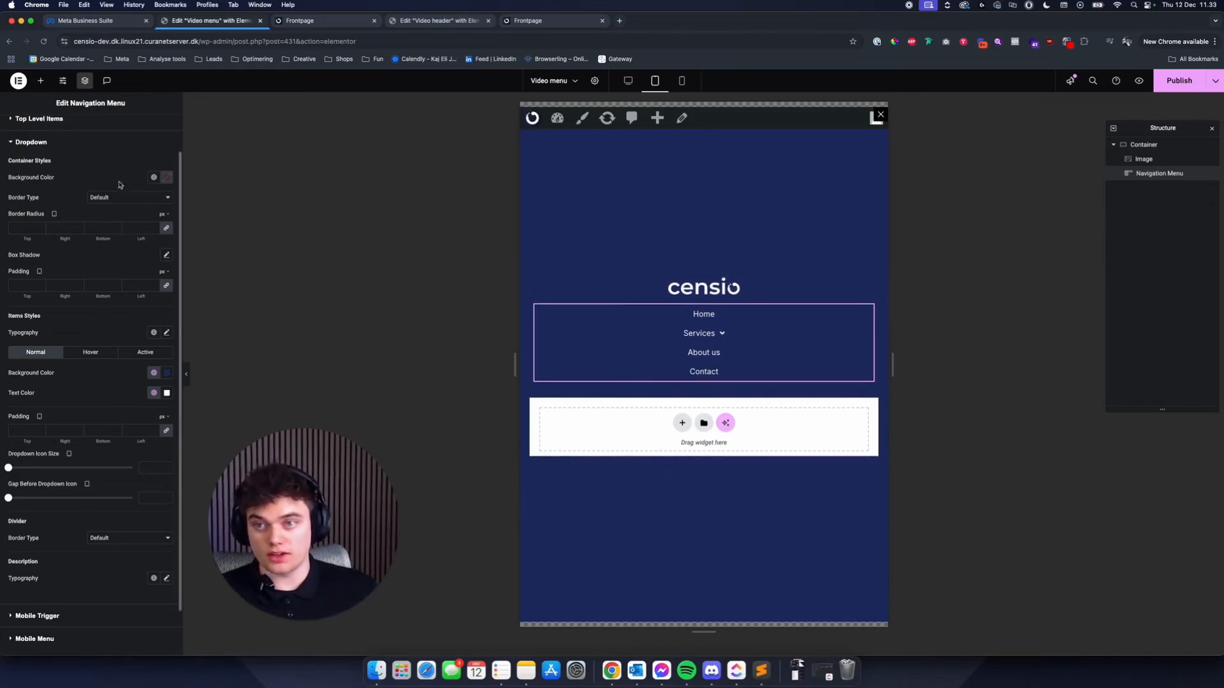
- Apply the global H3 font to the top-level menu items and set its size to 20 px
scroll(67, 128, up, 2)
click(64, 163)
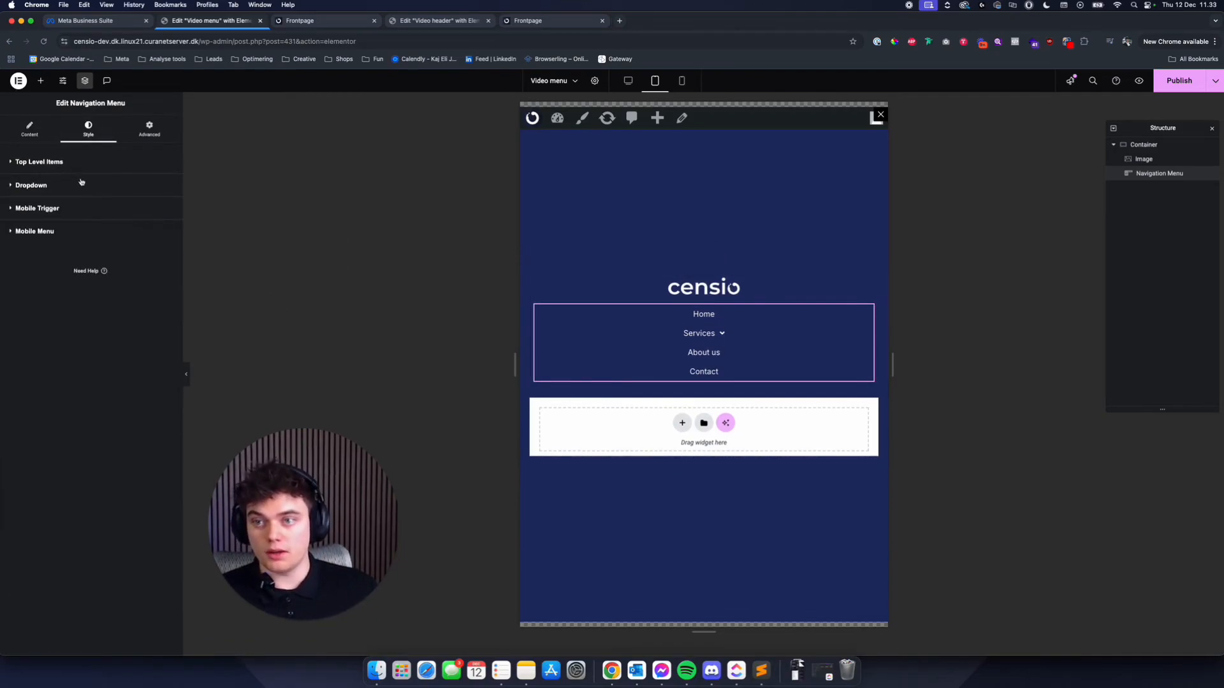
click(63, 162)
click(153, 346)
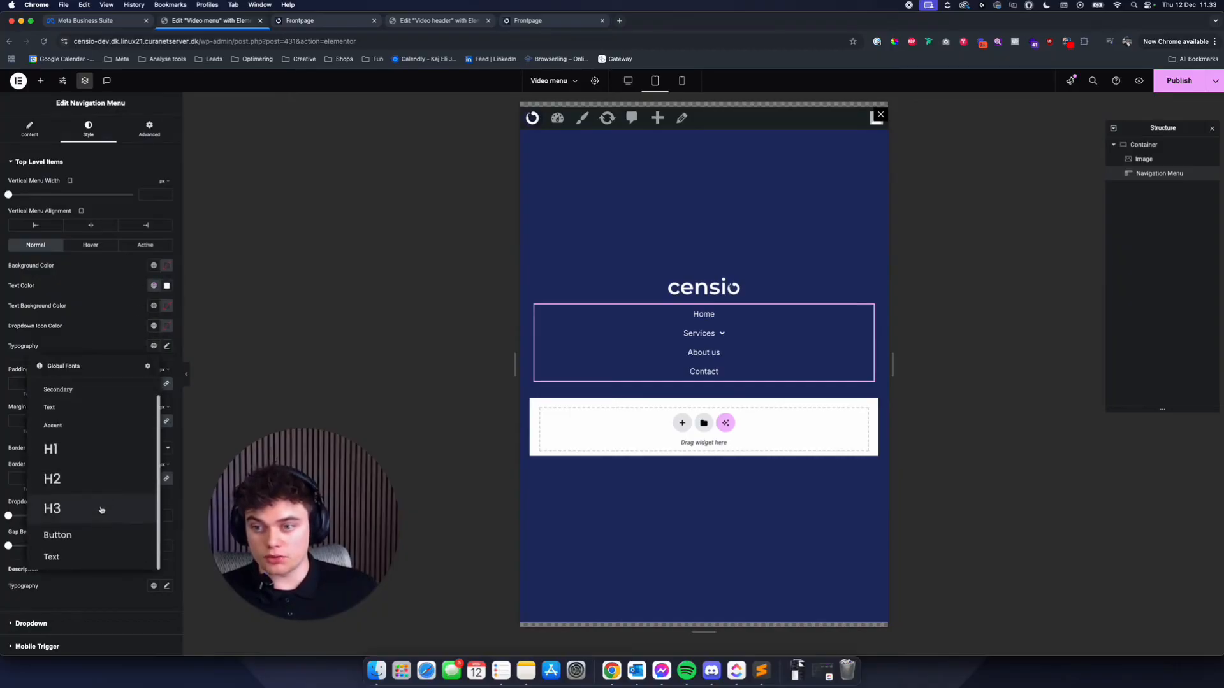
click(101, 510)
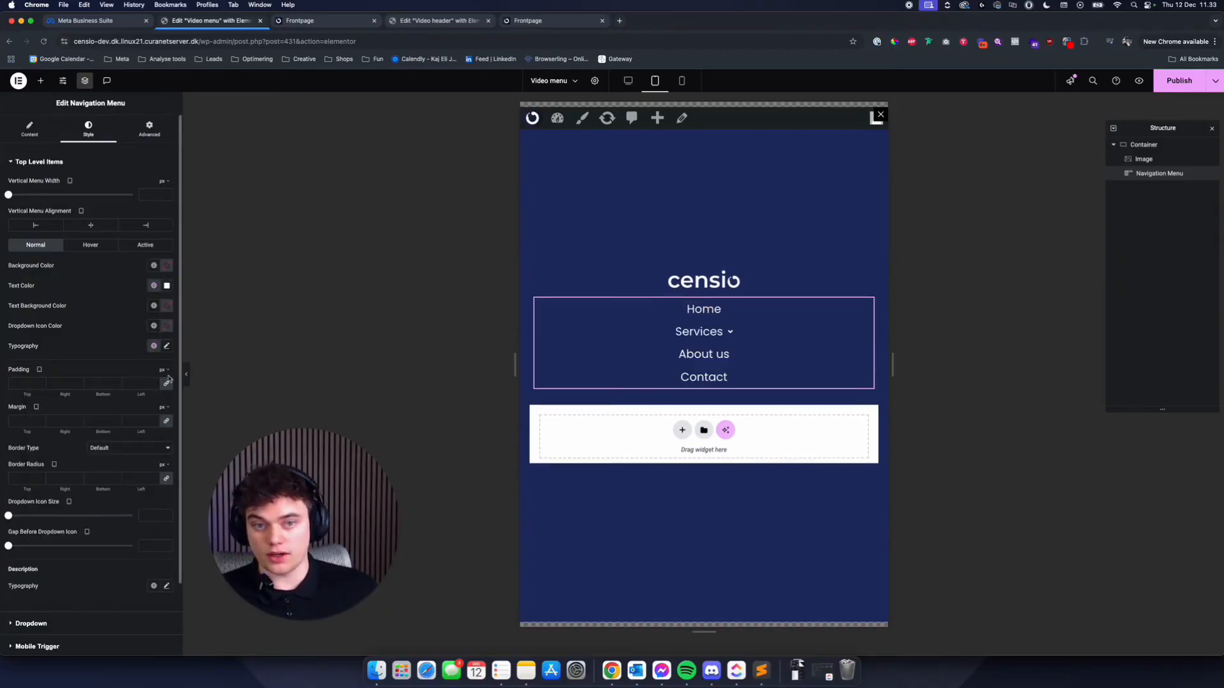
click(167, 346)
click(142, 421)
text(20)
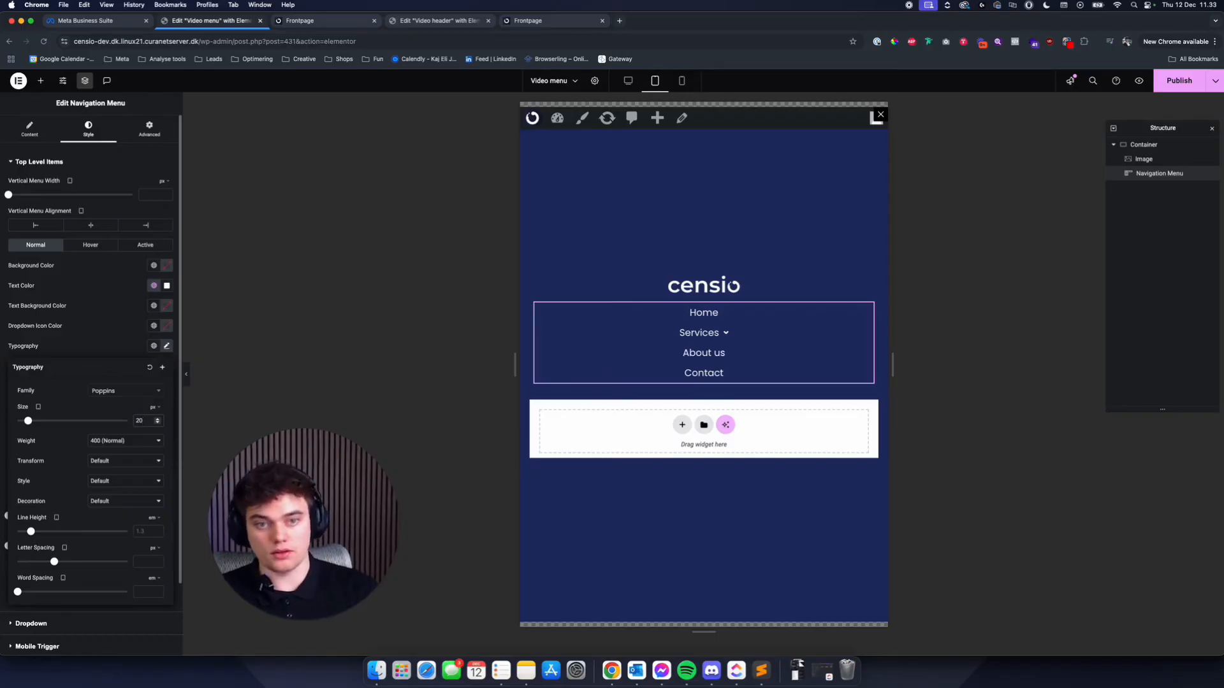
click(127, 346)
- Set the vertical menu width to 100%
drag(9, 194, 128, 195)
click(165, 182)
click(165, 194)
text(100)
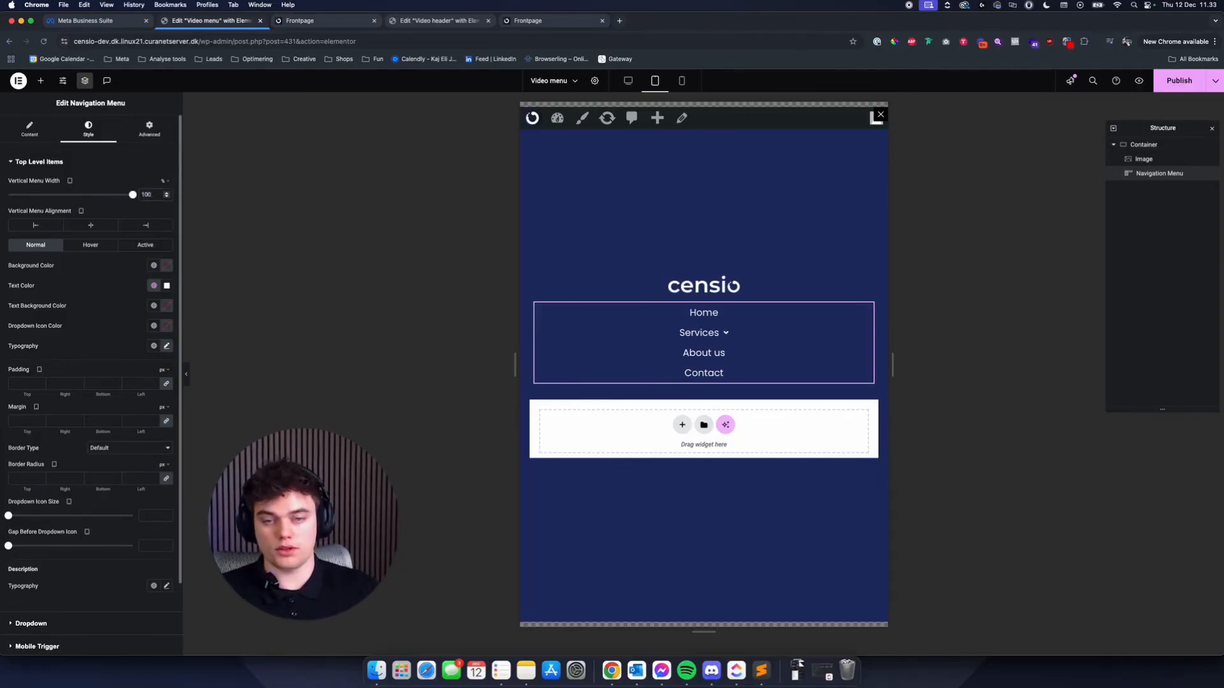
scroll(177, 285, down, 3)
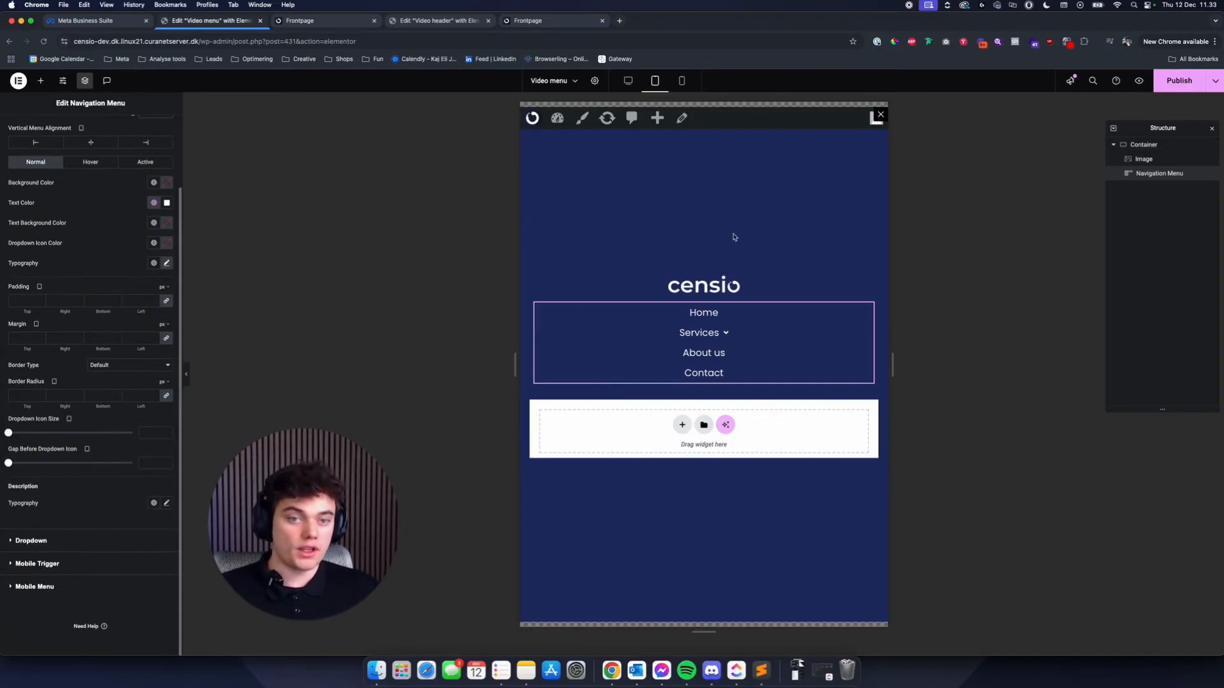
- Preview the popup at mobile size and disable the Navigation Menu's mobile trigger
click(681, 80)
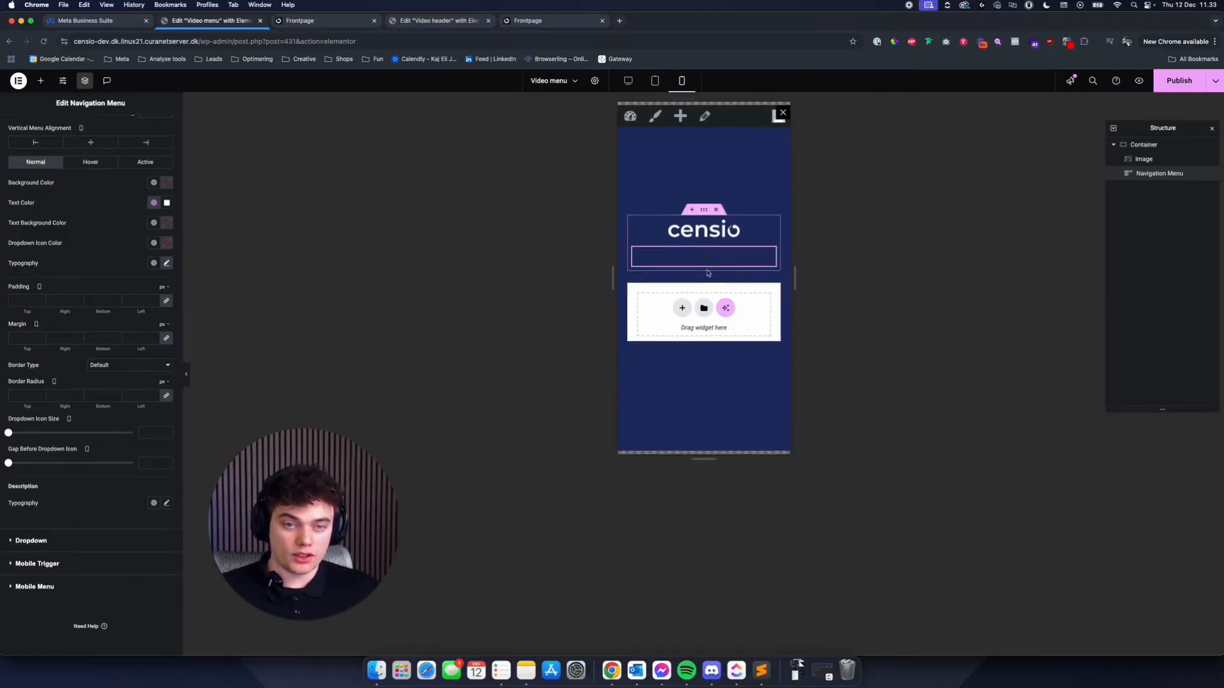
scroll(49, 139, up, 3)
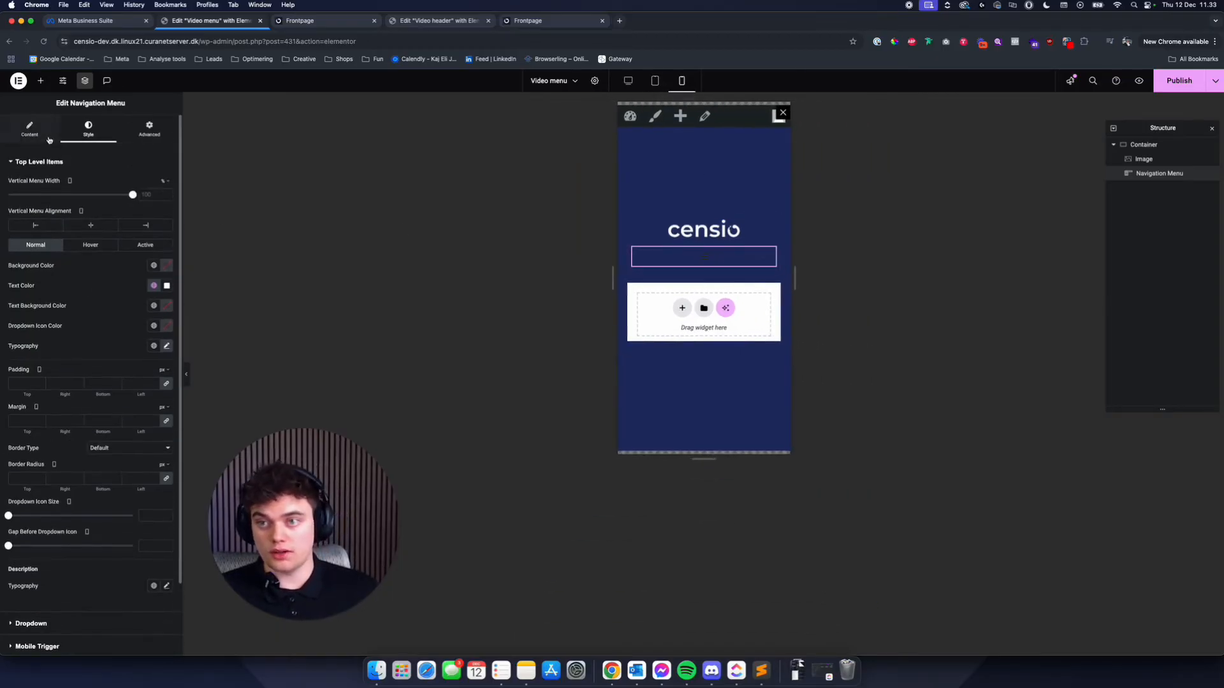
click(40, 136)
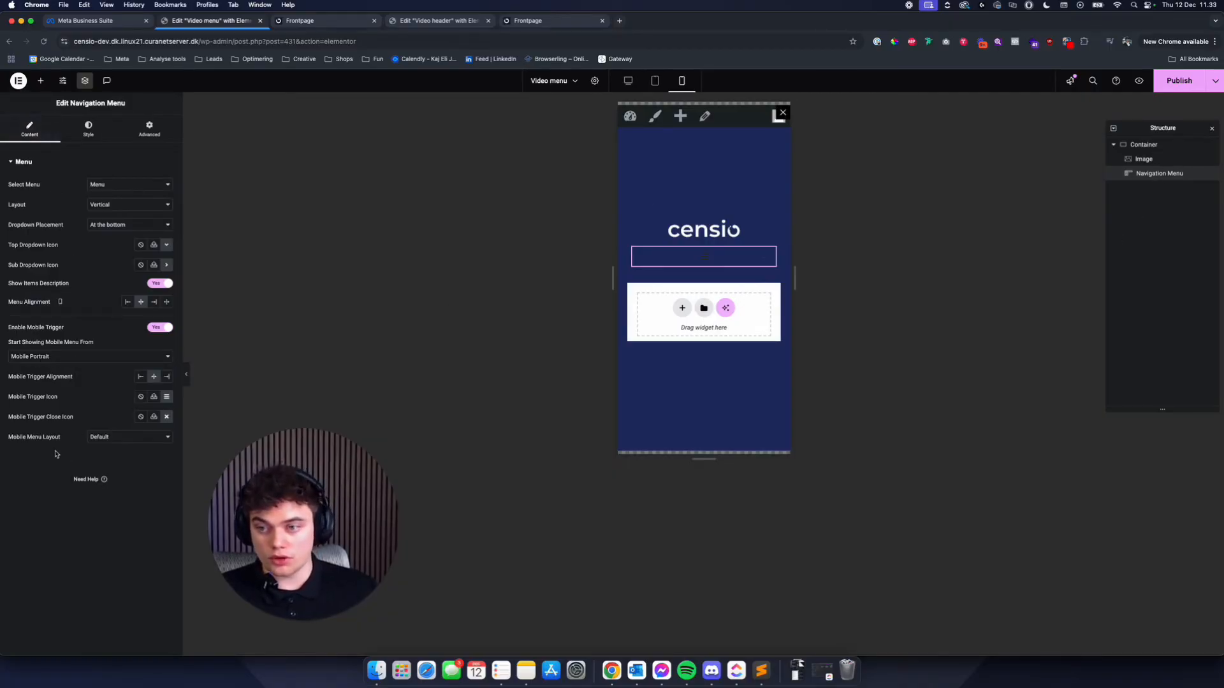
click(76, 359)
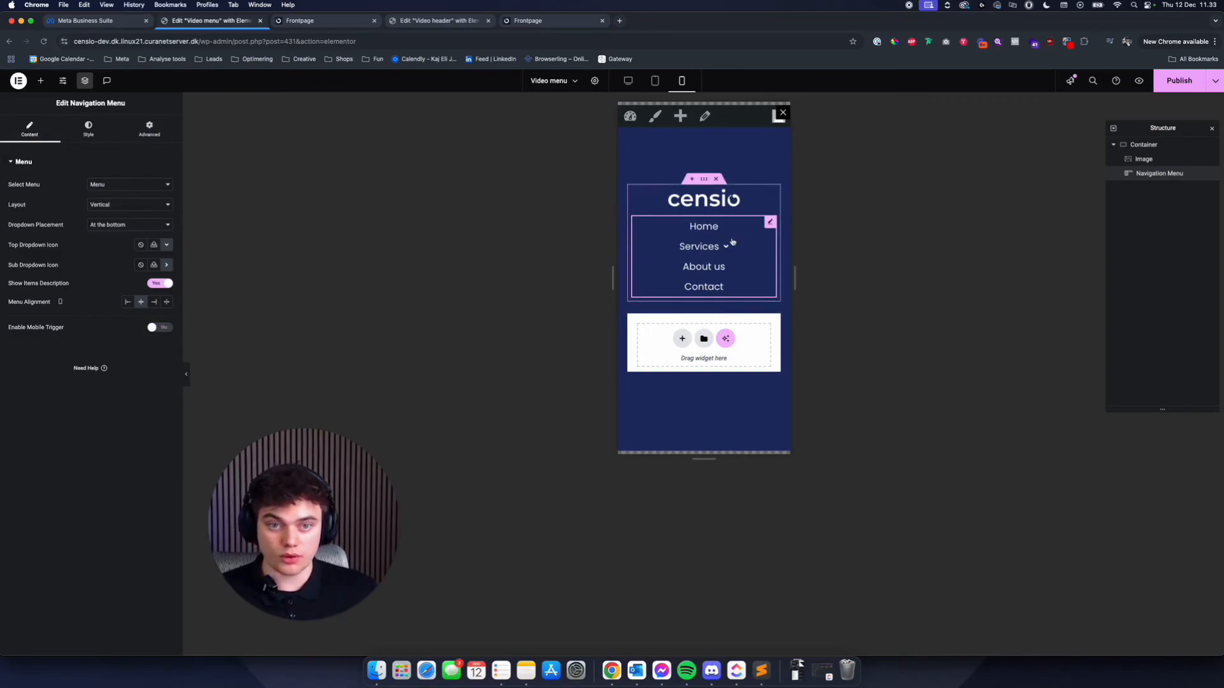
- Copy the Offer 1 button from the Video header and paste it below the navigation menu in the Video menu popup
click(41, 81)
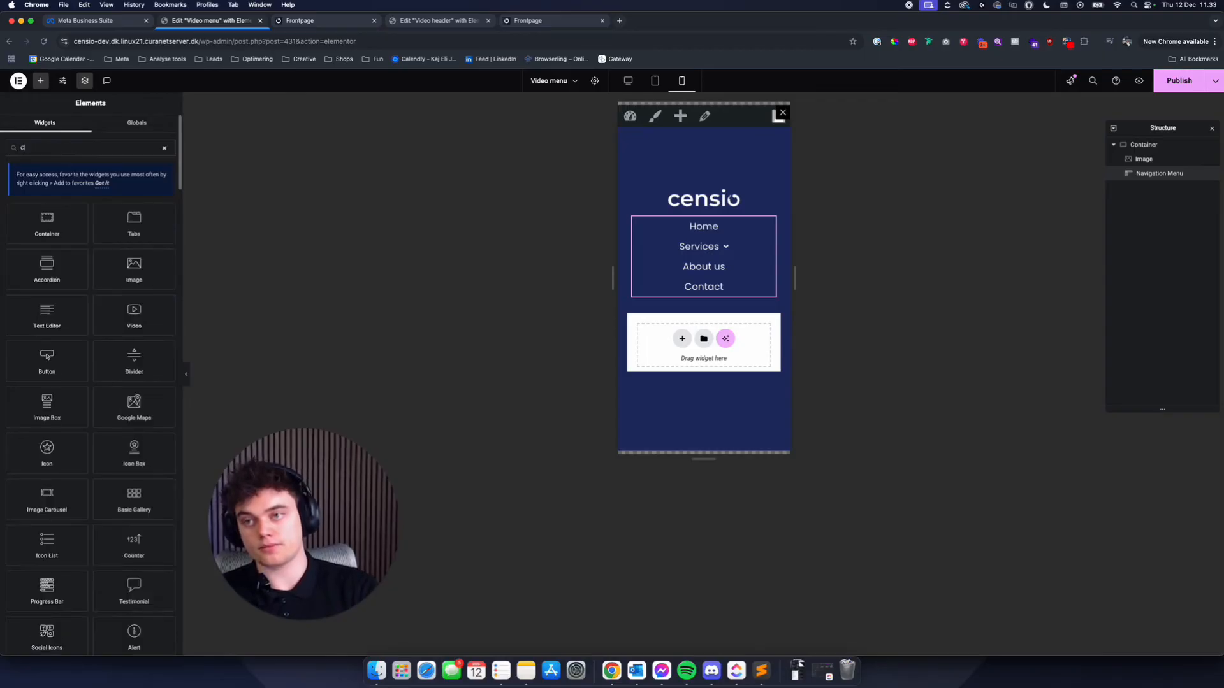
text(Bu)
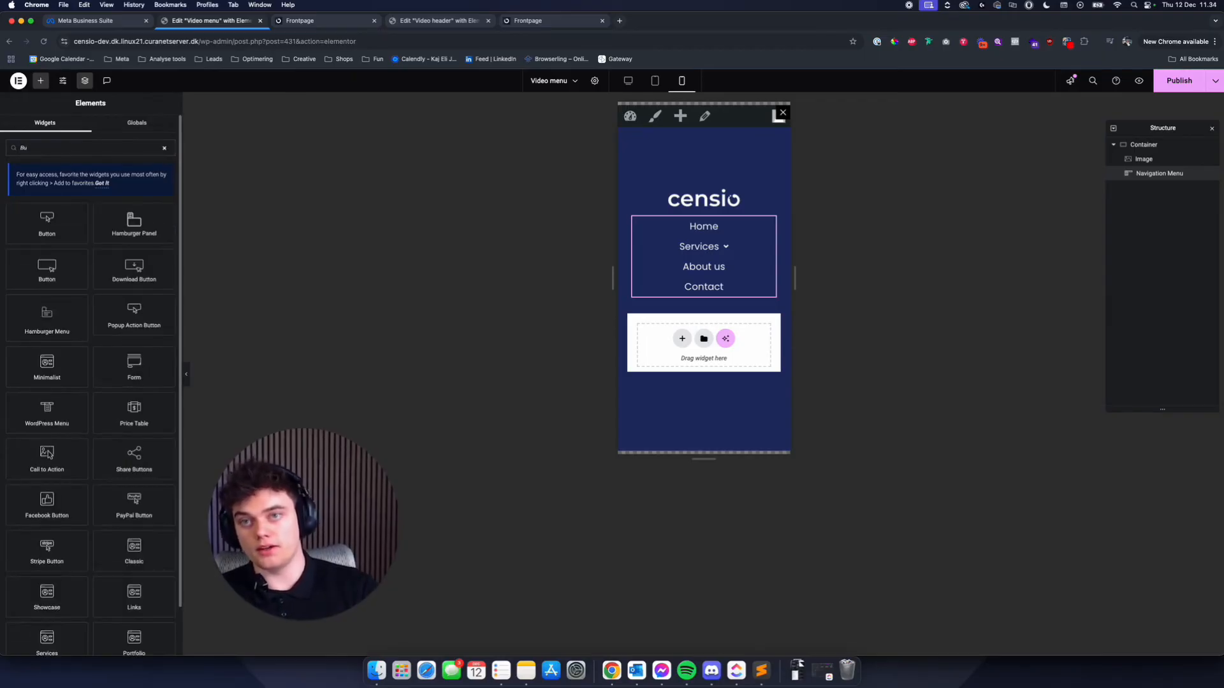
click(528, 21)
click(438, 22)
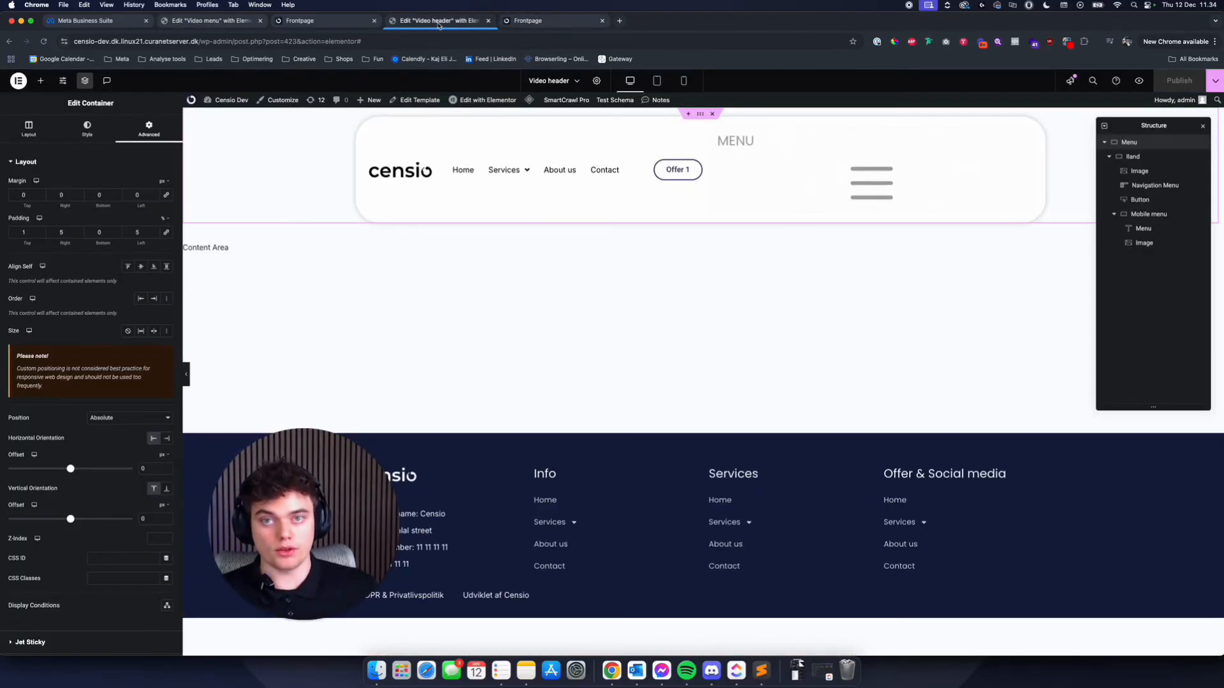
right_click(694, 170)
click(212, 21)
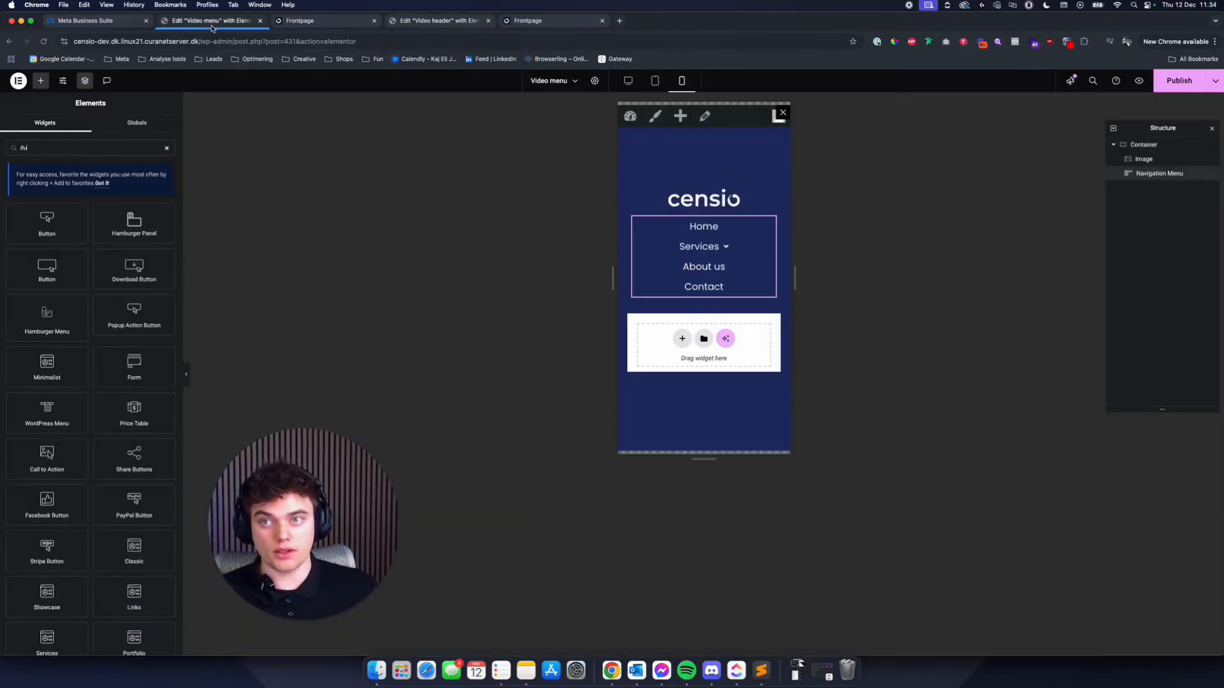
right_click(701, 289)
click(718, 351)
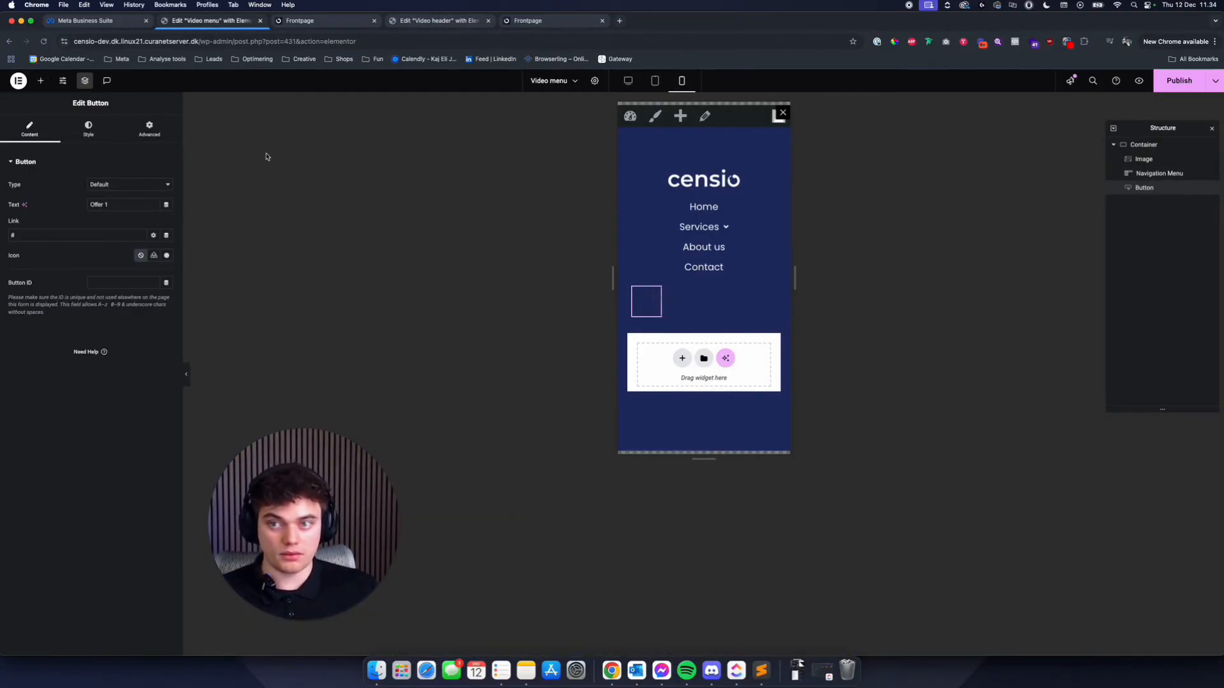
- Show the pasted button on mobile portrait by switching off its hide setting for that device
click(149, 130)
click(32, 513)
click(156, 422)
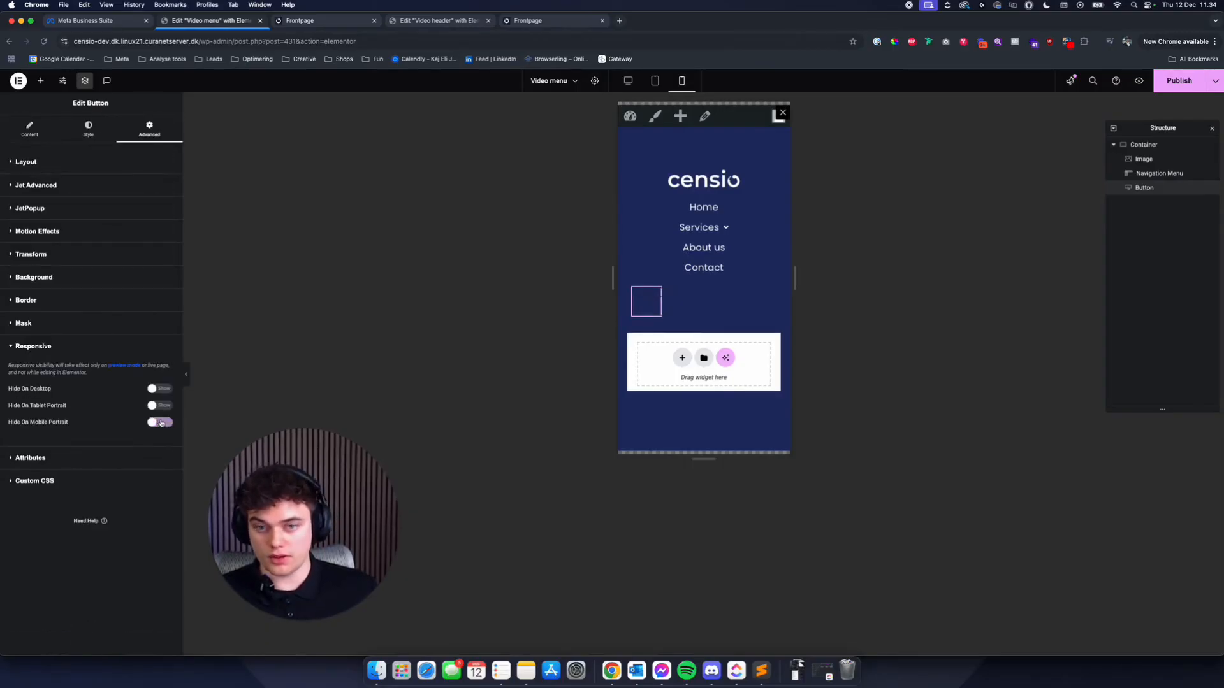
- Set the button's normal text colour and border colour to the global colour White
click(88, 129)
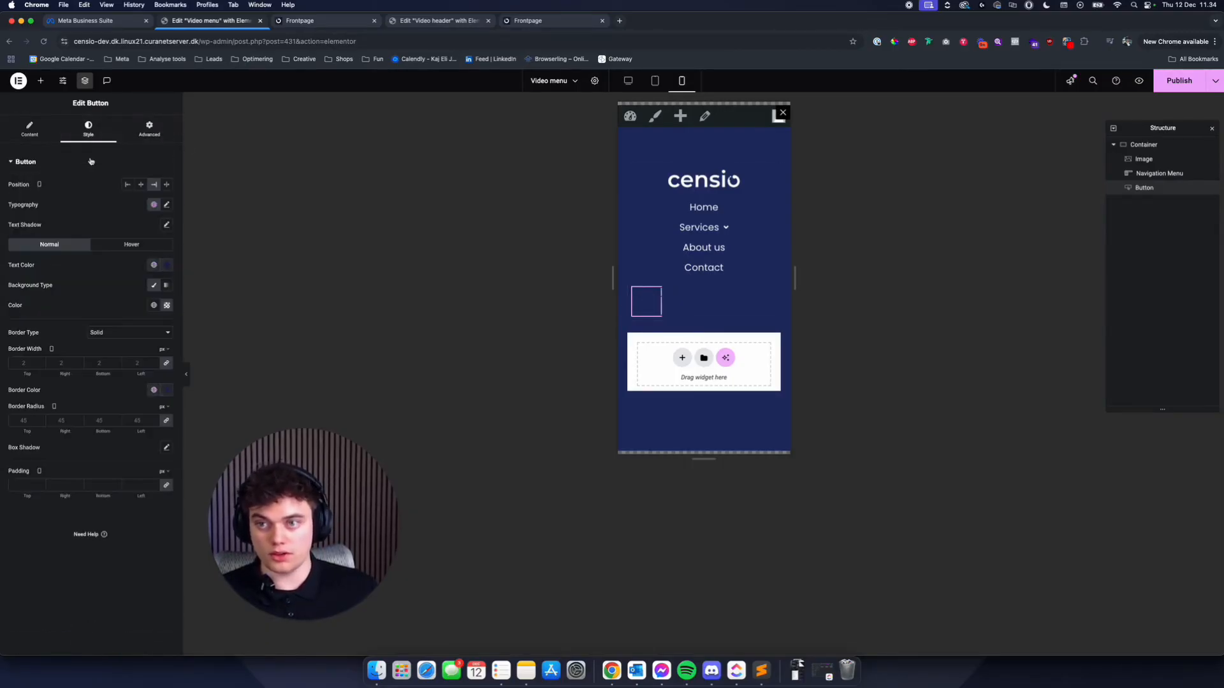
click(154, 265)
click(96, 425)
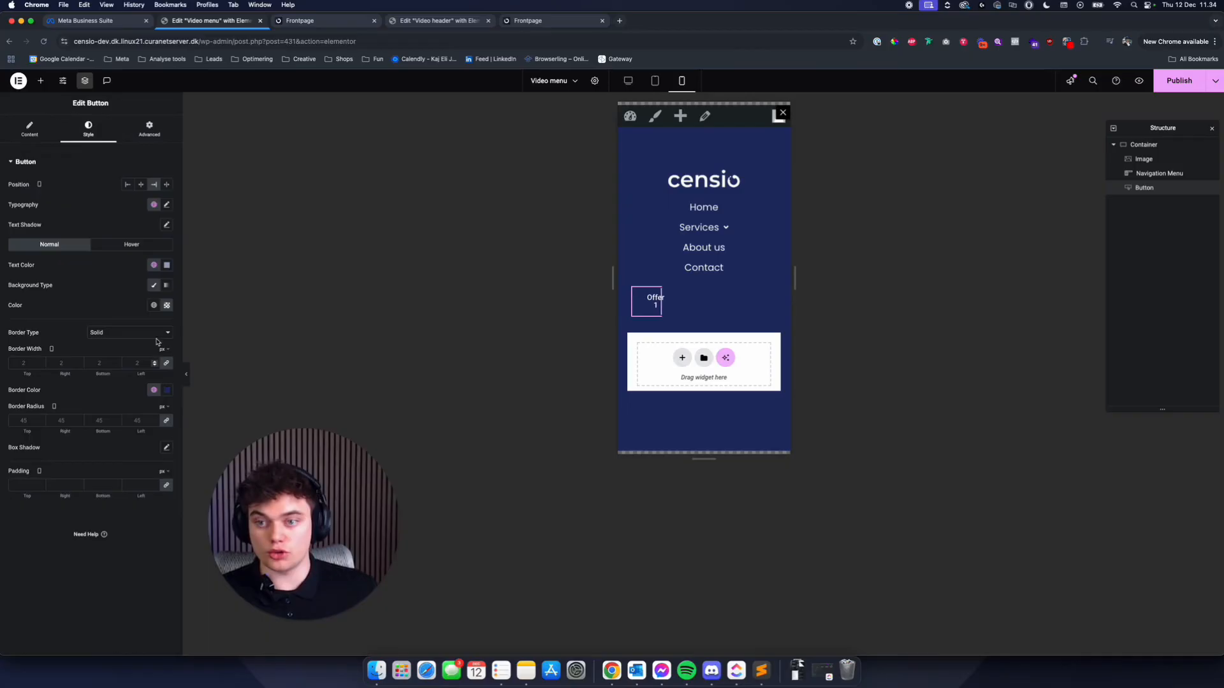
click(154, 390)
click(89, 550)
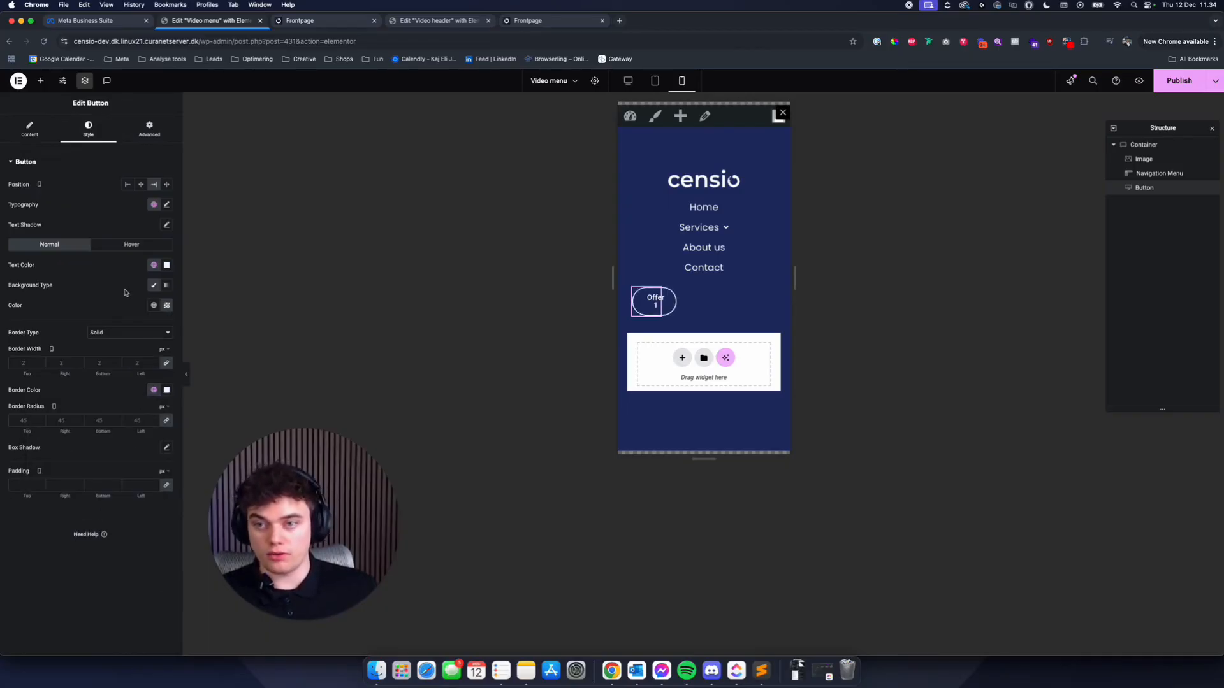
- Give the button a custom width of 100% at mobile size and centre it in the popup
click(149, 128)
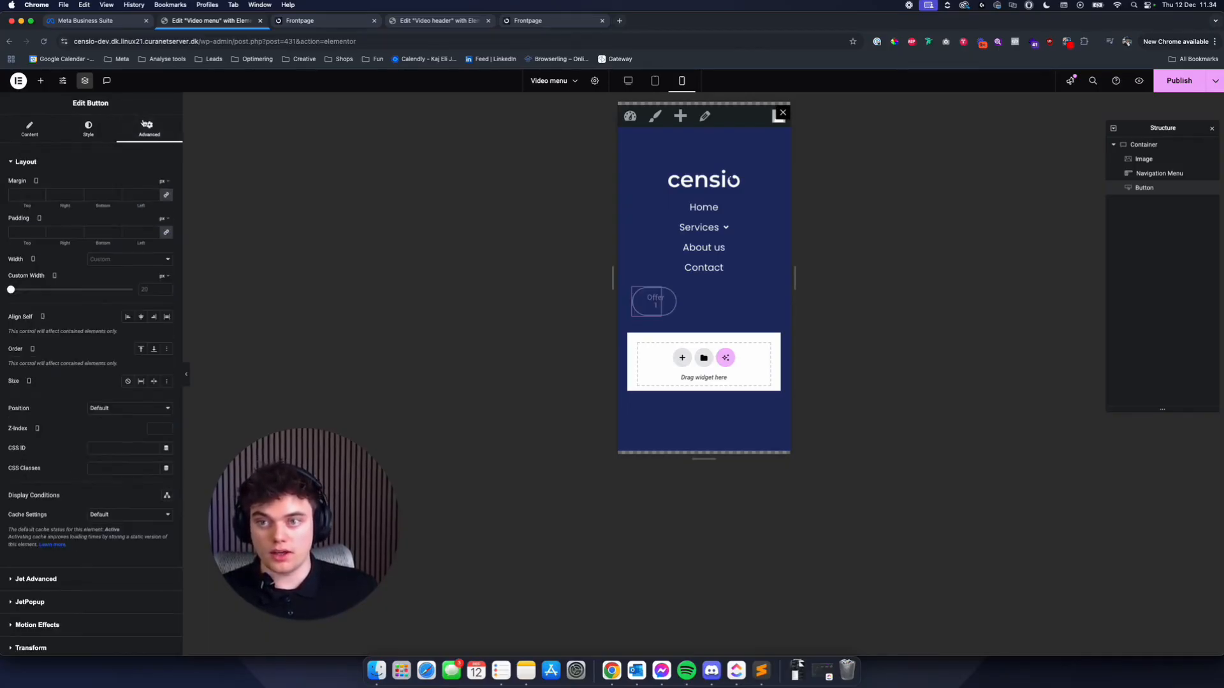
click(162, 260)
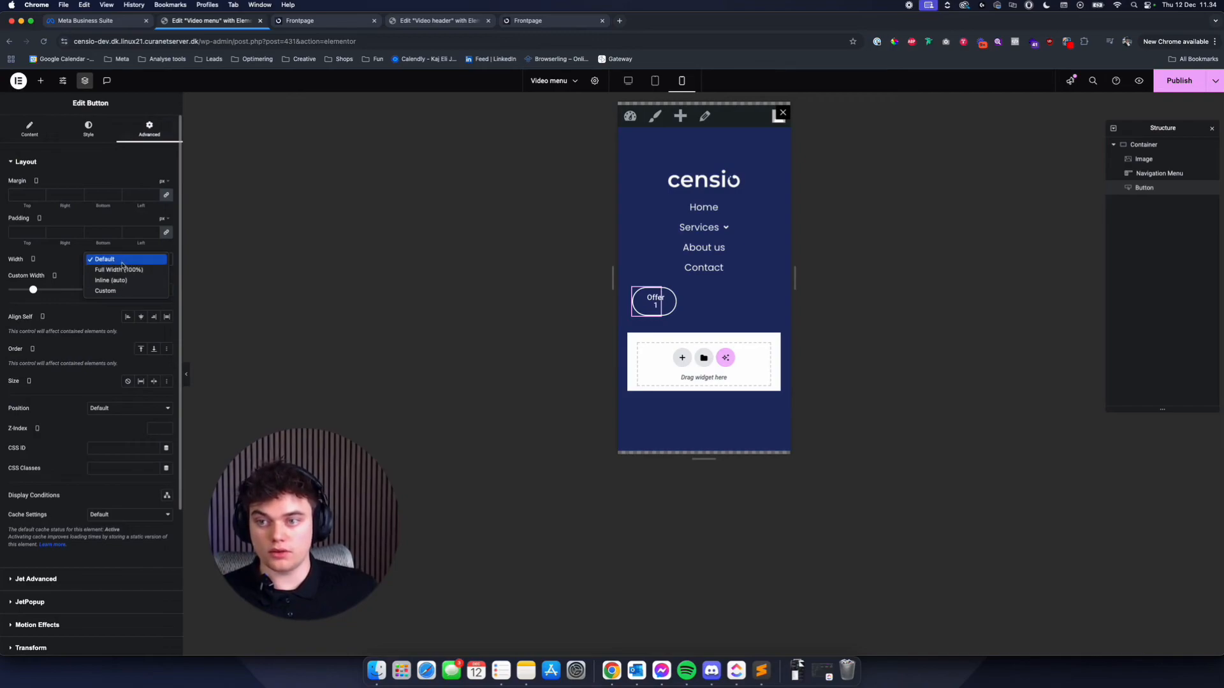
click(146, 291)
click(153, 261)
click(136, 291)
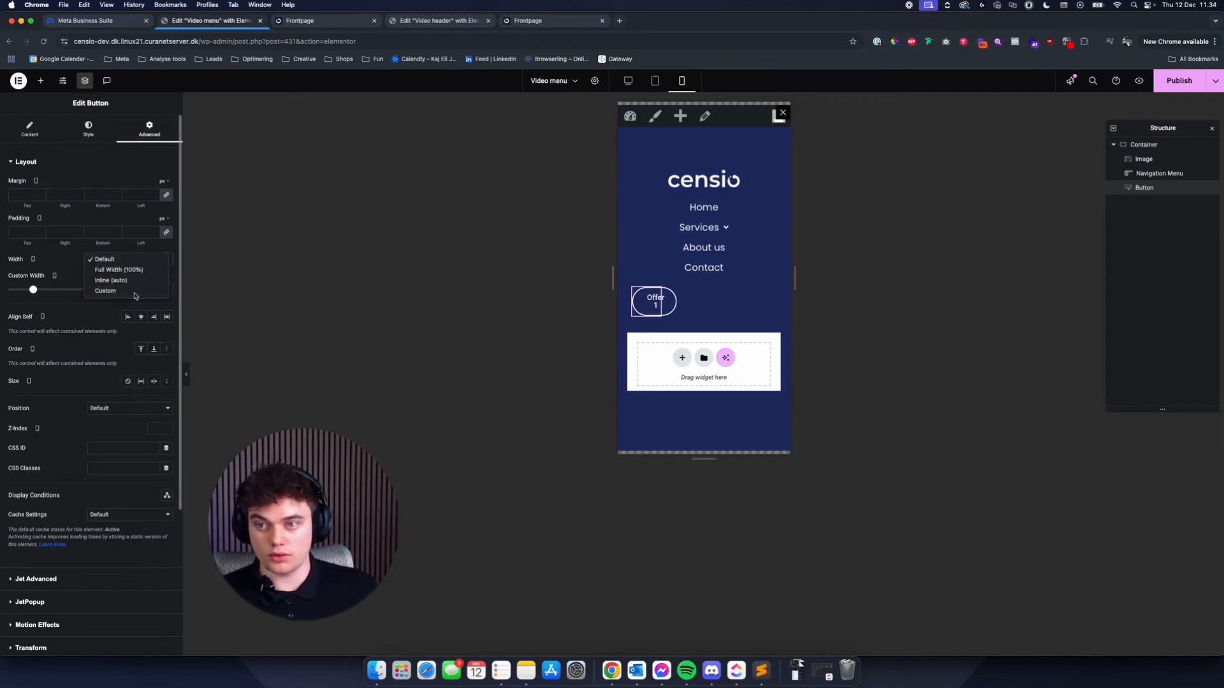
click(152, 290)
text(1)
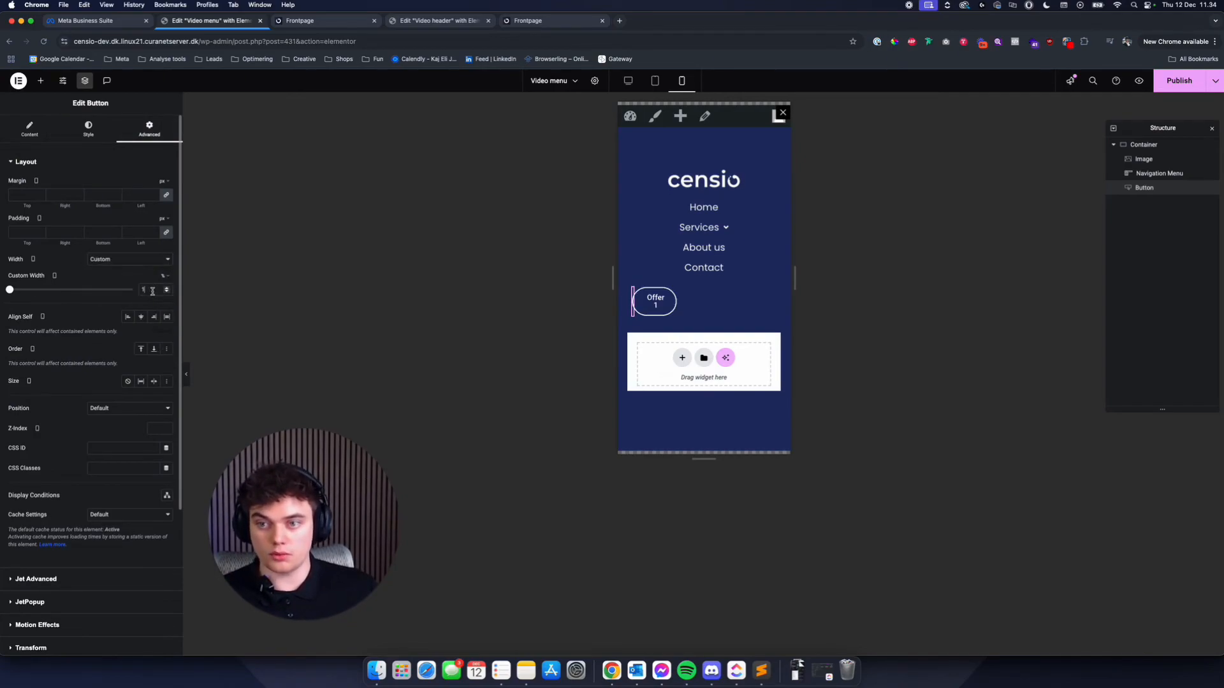
text(00)
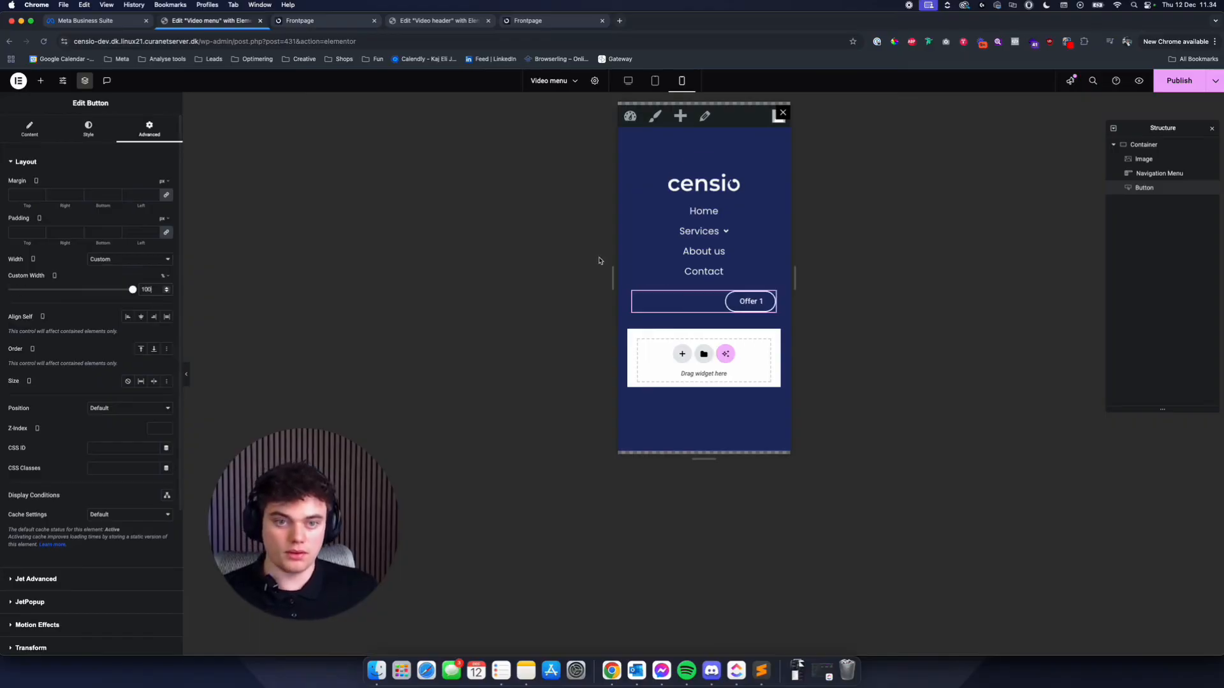
click(89, 129)
click(140, 184)
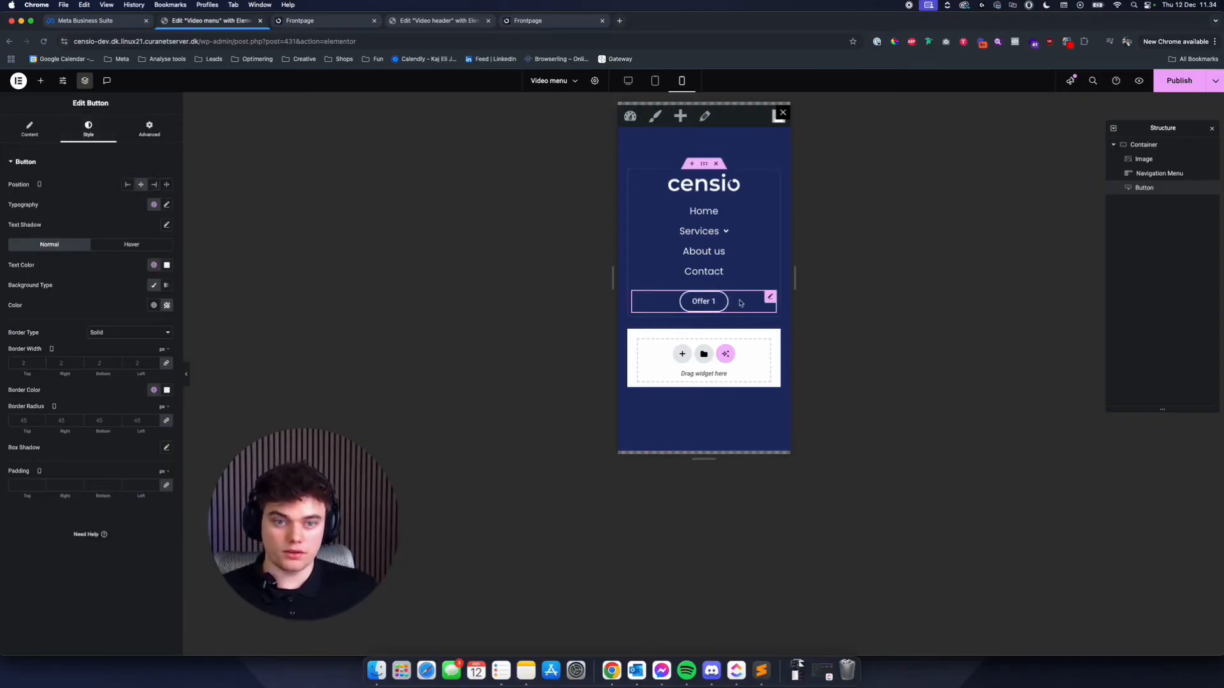
click(28, 135)
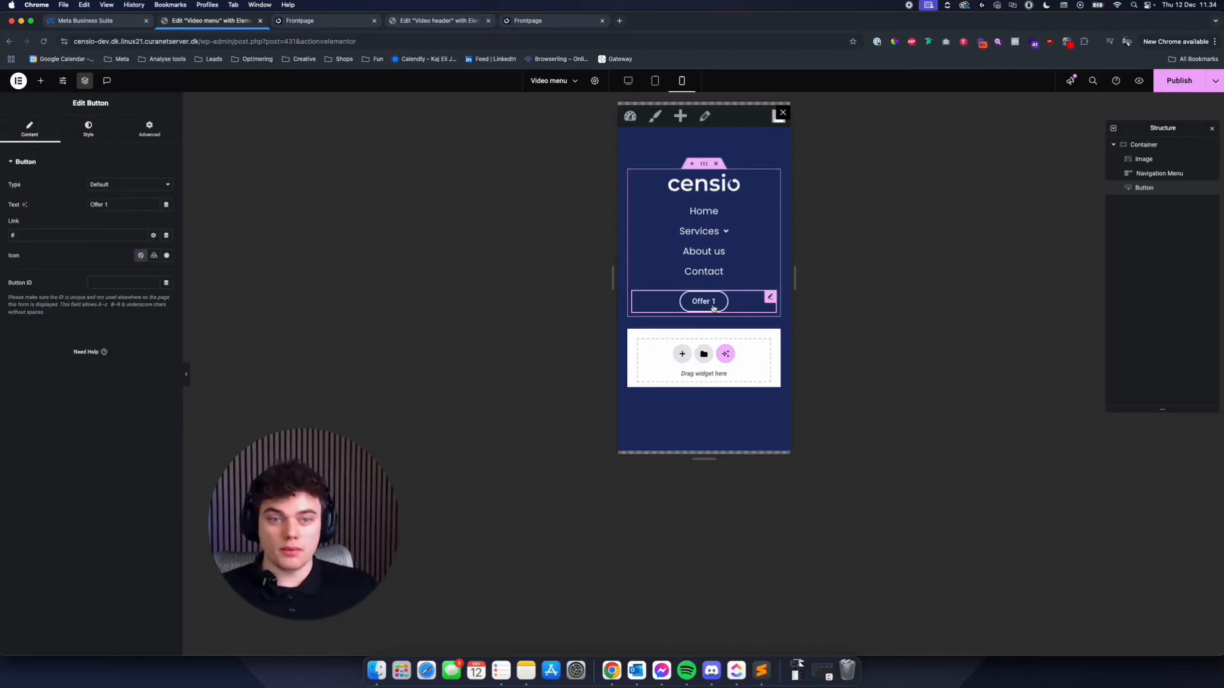
- Set the button's hover background to the global colour White and its hover text and border colours to Blue
click(89, 129)
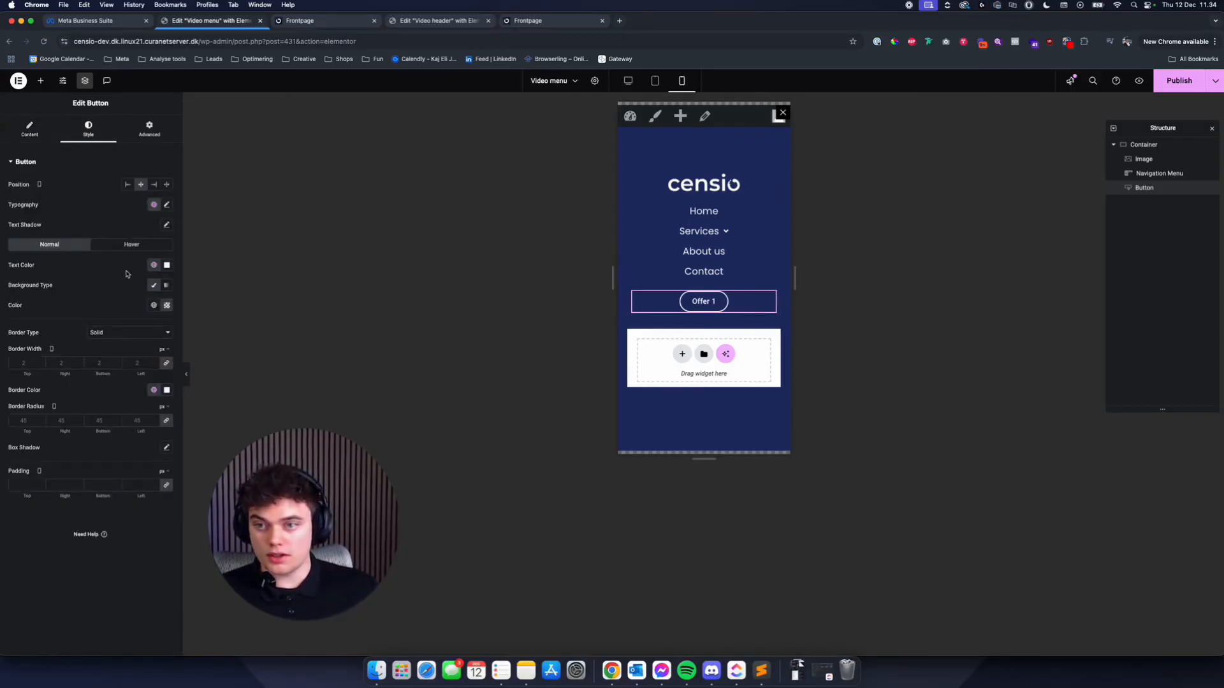
click(126, 246)
click(154, 307)
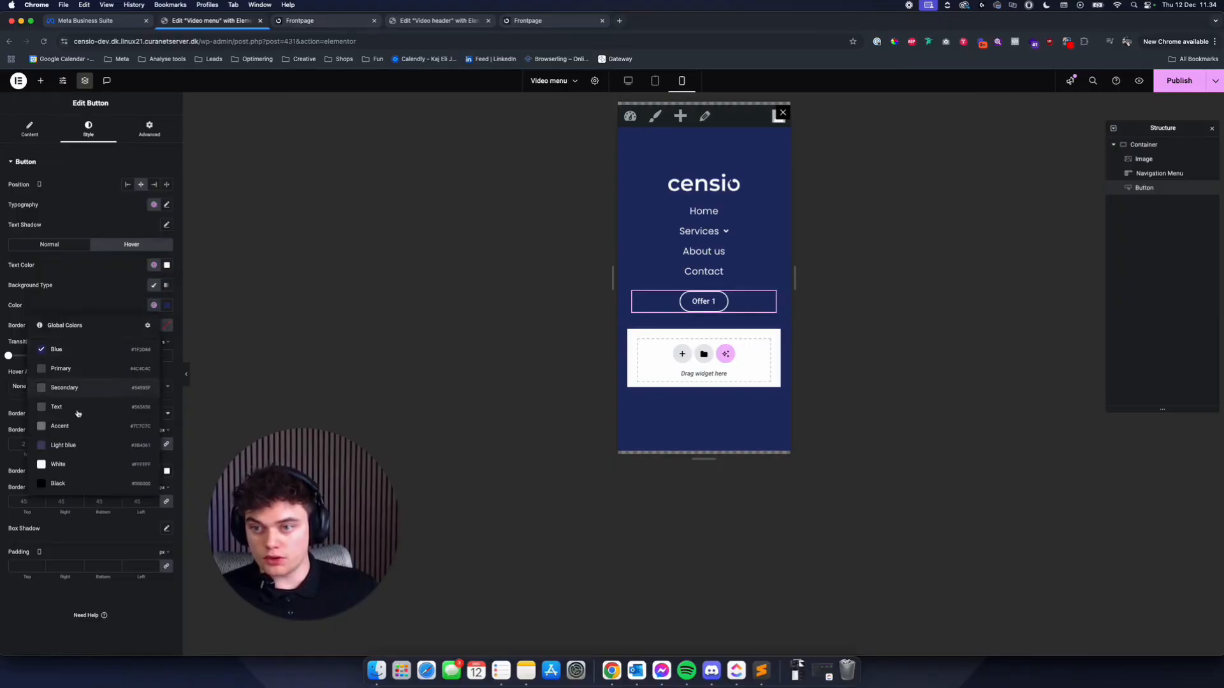
click(70, 465)
click(154, 265)
click(89, 347)
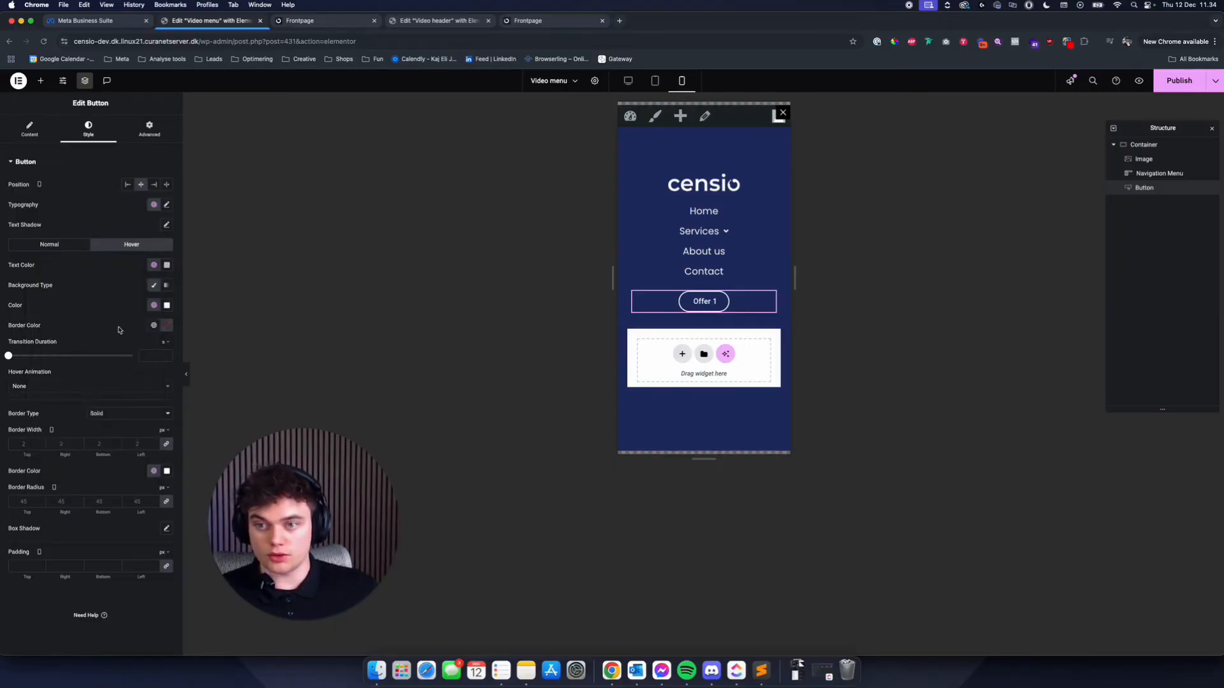
click(154, 471)
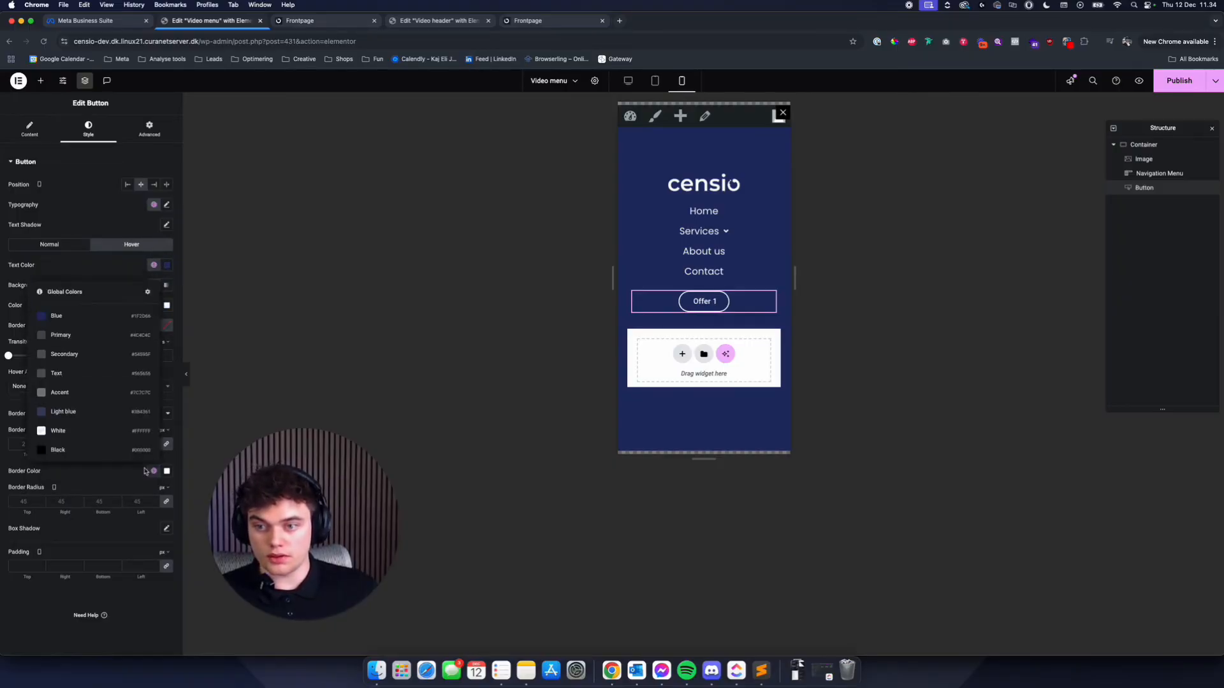
click(82, 329)
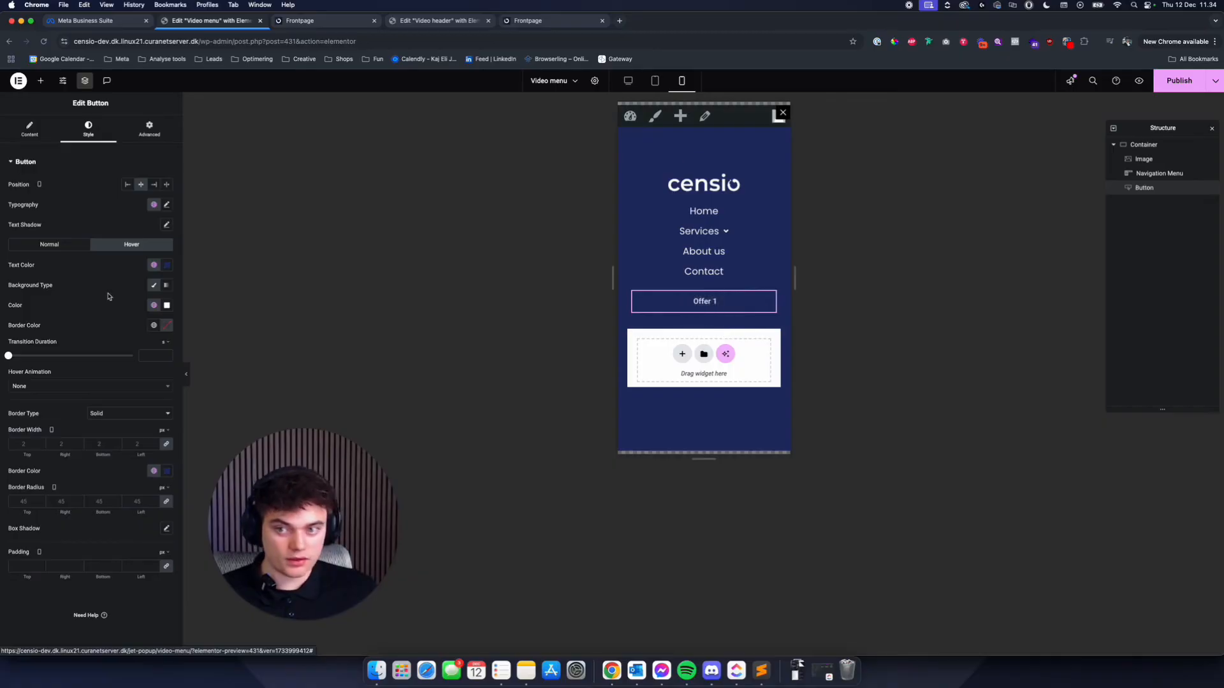
- Set the button's hover text and border colours to White and its hover background to Blue, and publish the popup
click(154, 265)
click(59, 423)
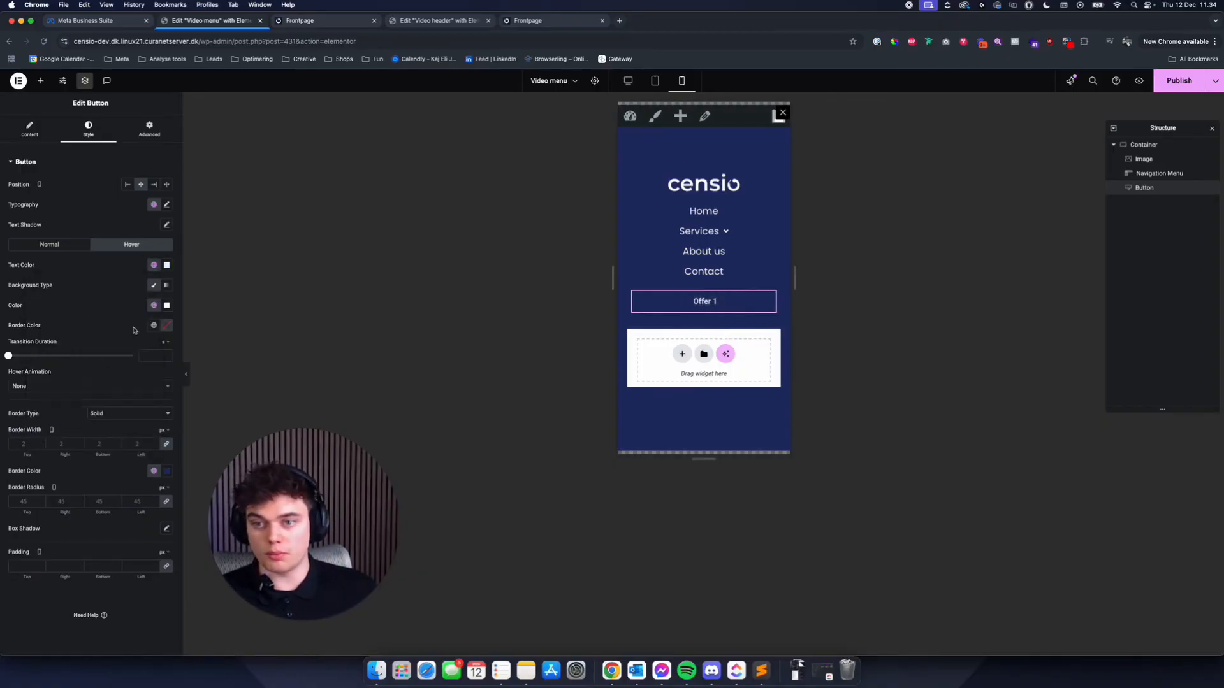
click(154, 305)
click(70, 430)
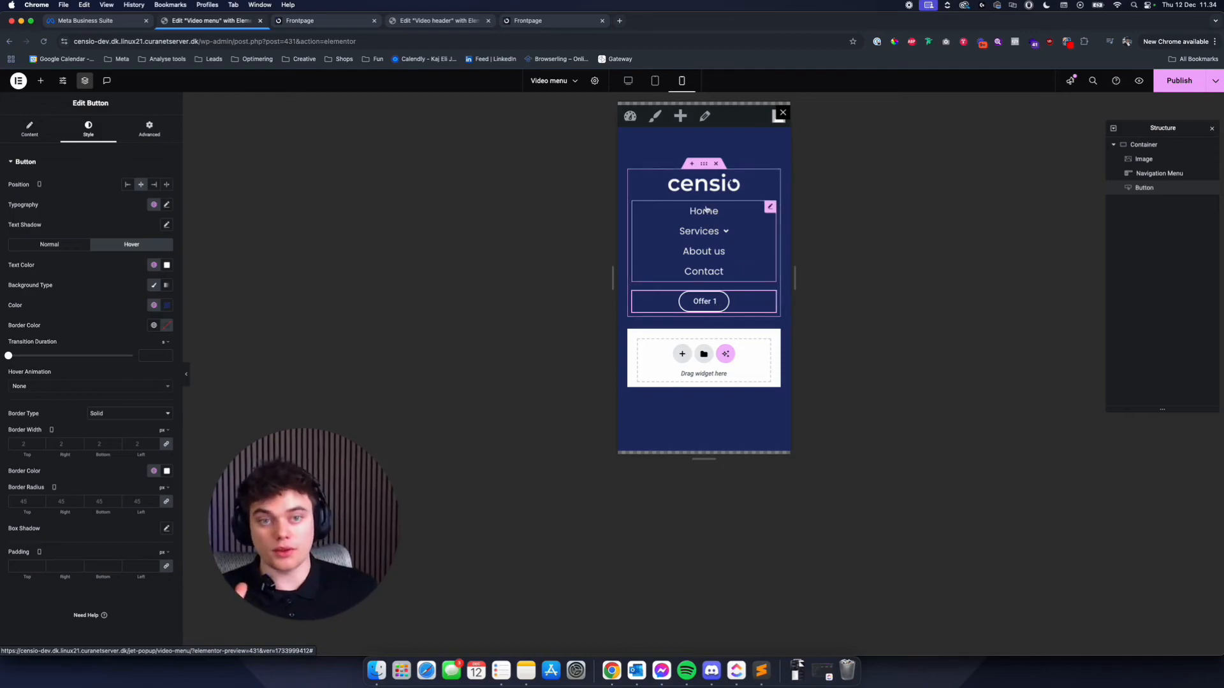
click(1179, 81)
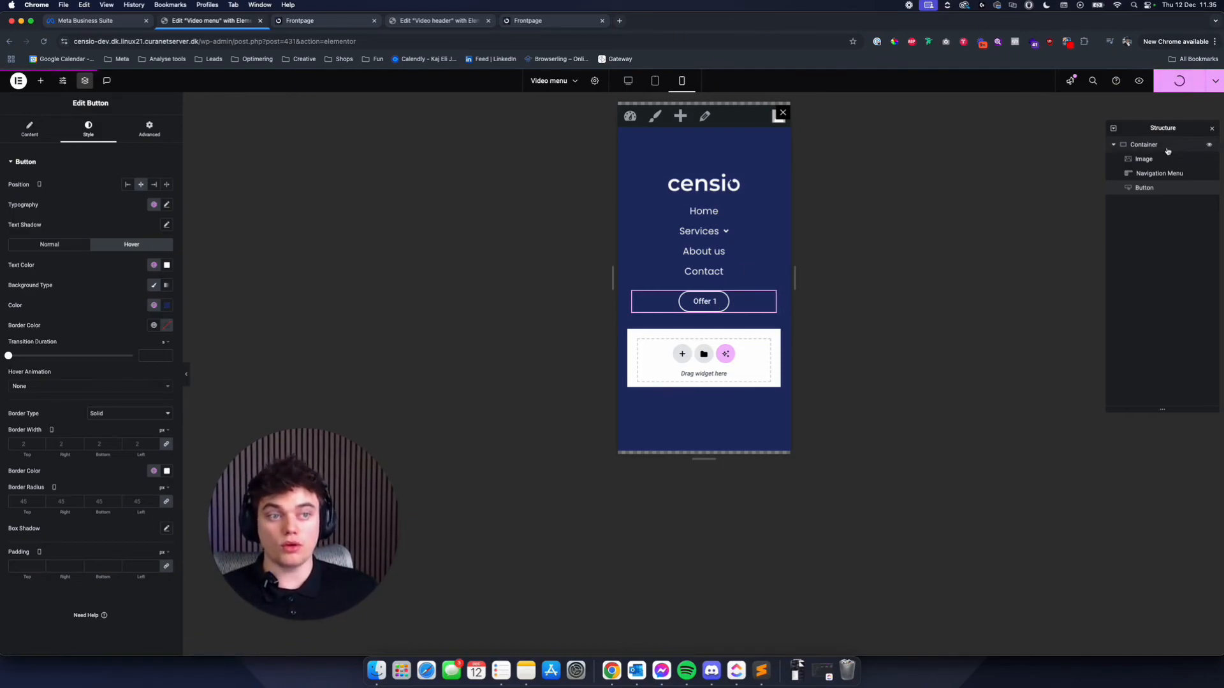
- Preview the popup at tablet size and give its container the dark blue logo-shape background image from the Background media folder
click(595, 81)
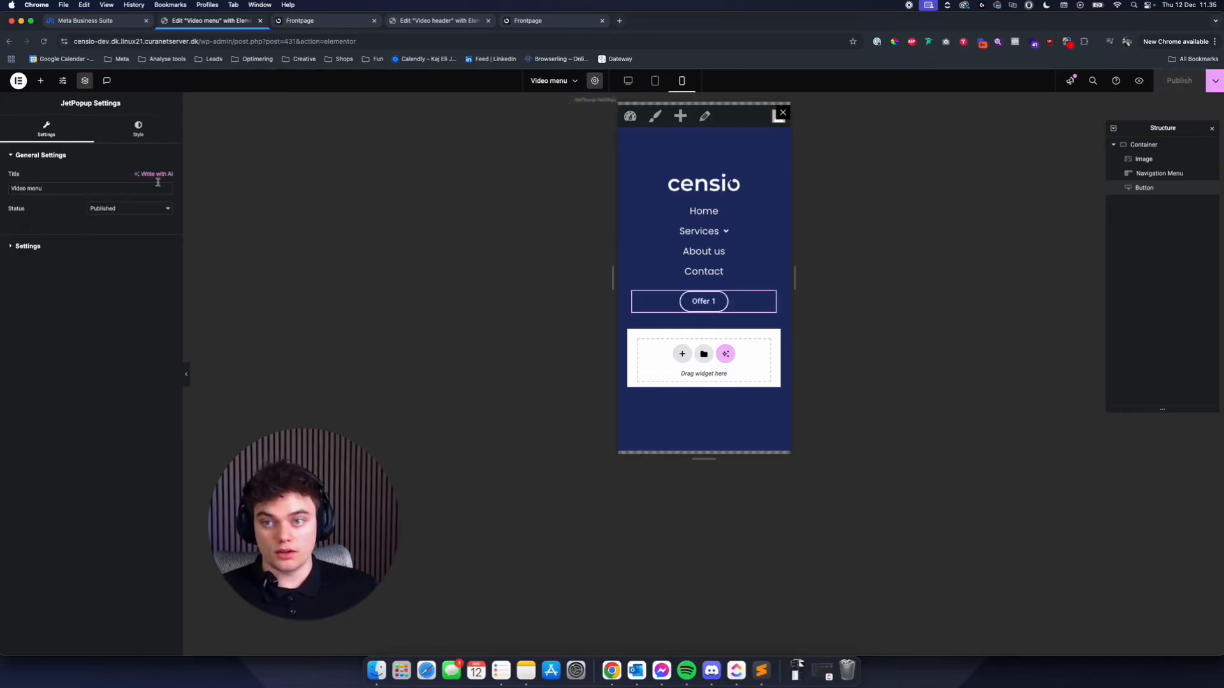
click(656, 82)
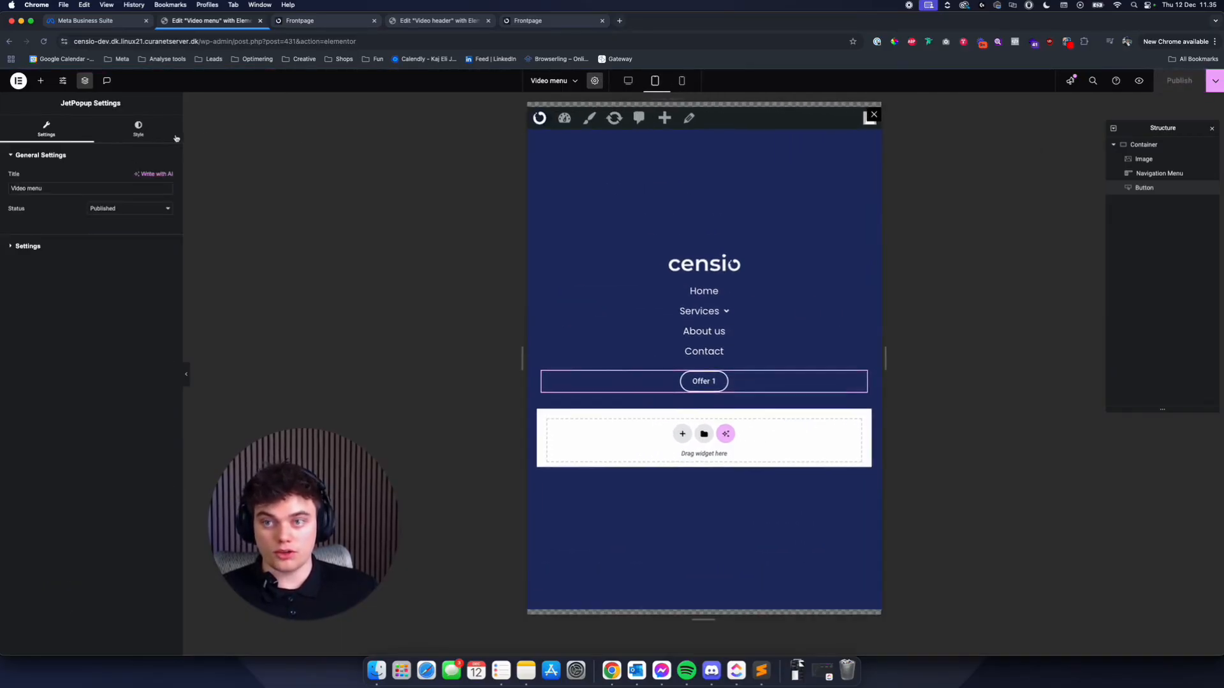
click(160, 133)
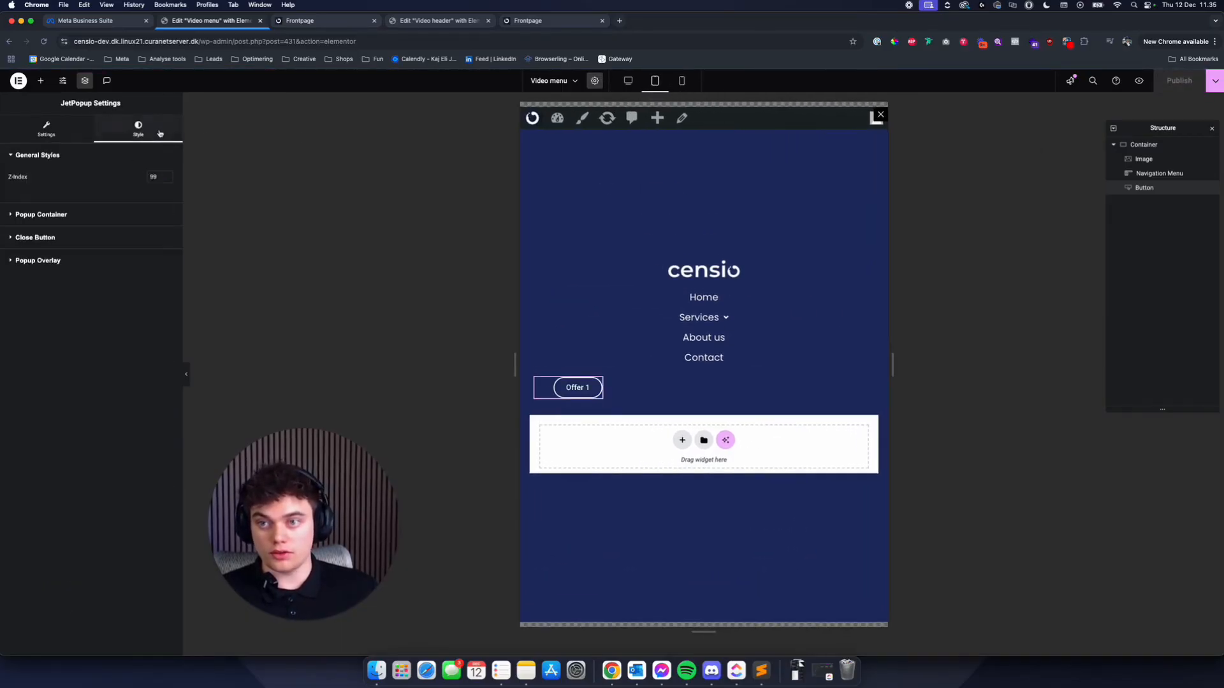
click(58, 217)
scroll(97, 288, down, 2)
click(93, 421)
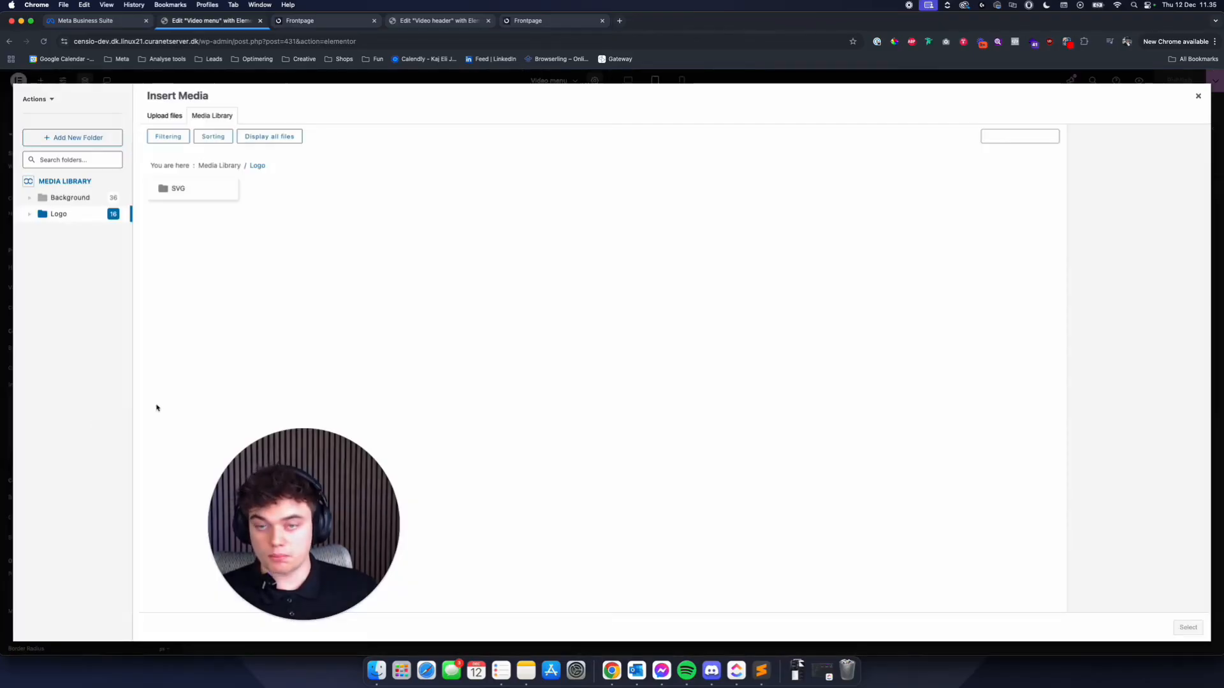
click(84, 202)
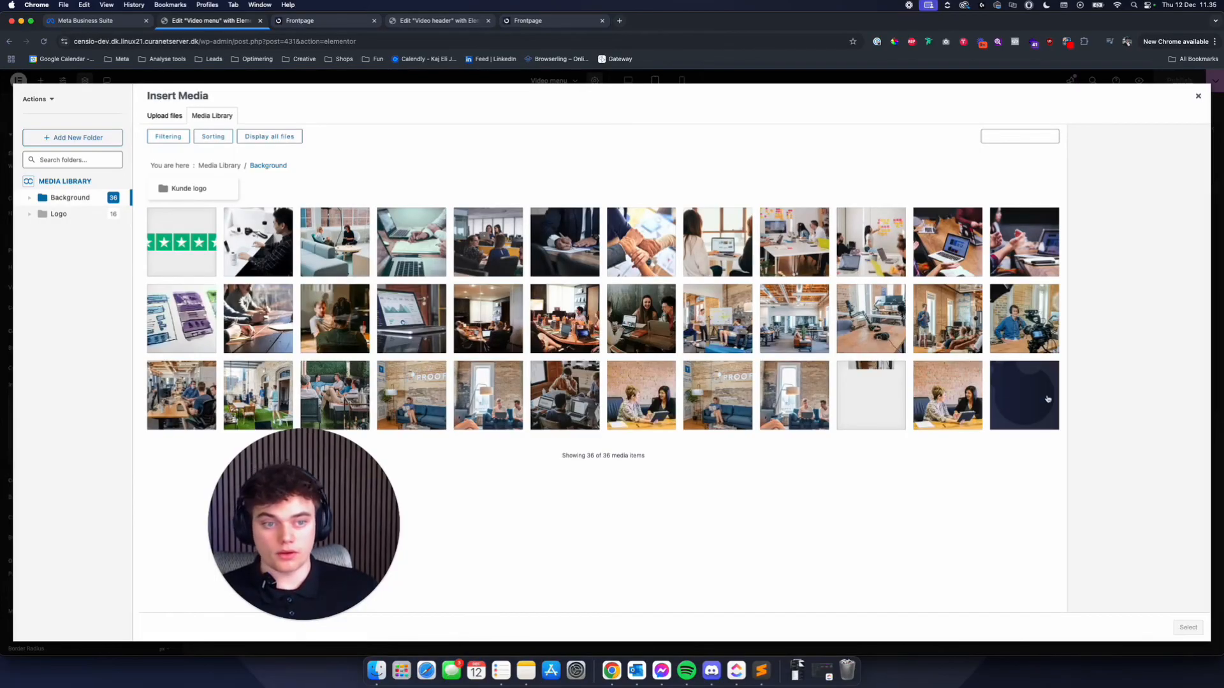
click(1047, 399)
click(1188, 627)
- Set the popup background image's position to Center Center and its display size to Cover
click(128, 507)
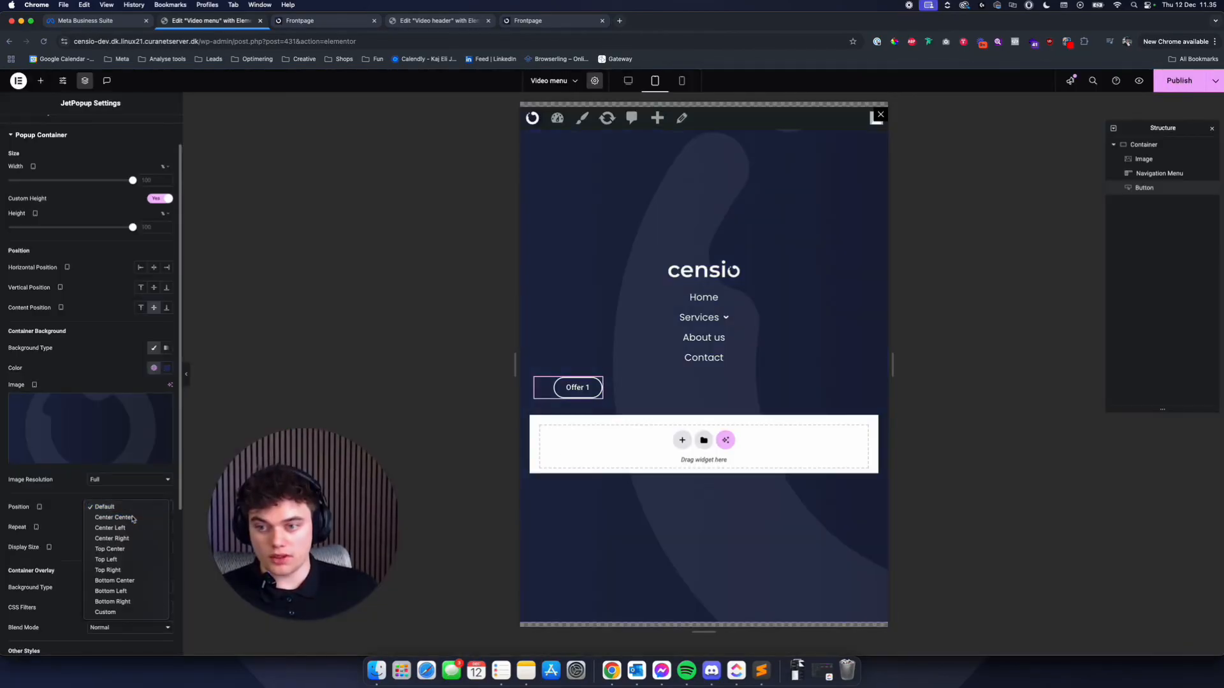
click(133, 517)
click(128, 547)
click(128, 564)
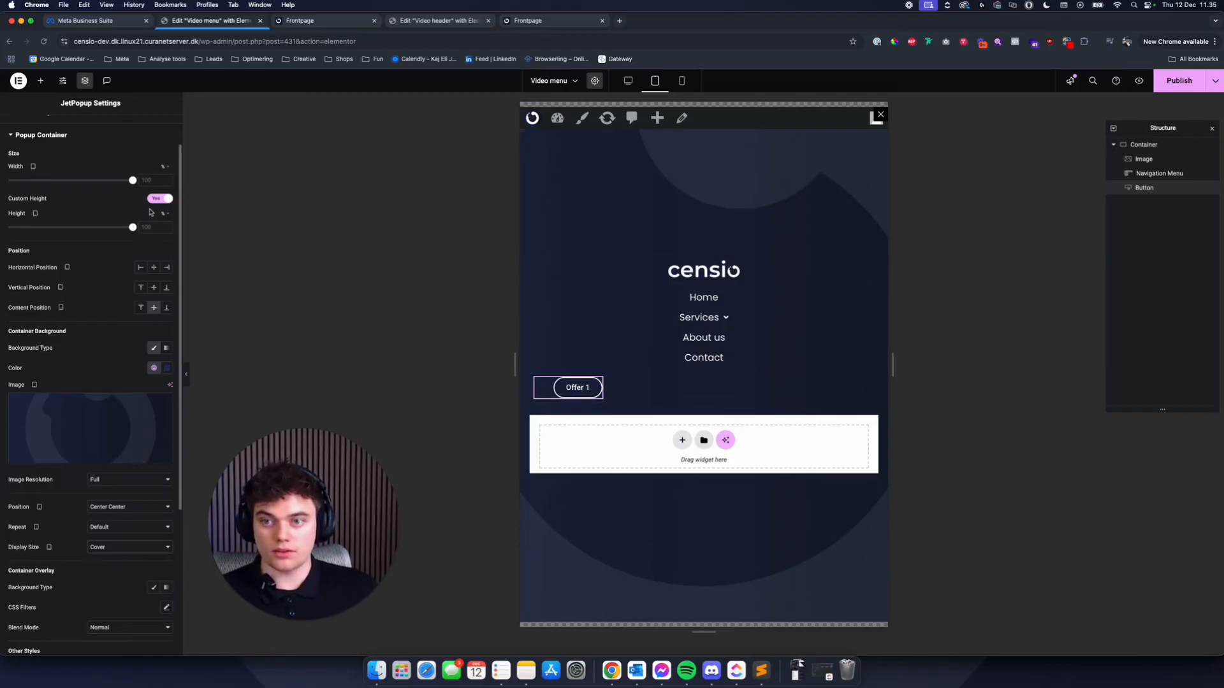
- Set the Offer 1 button's tablet width to Custom at 100%
click(590, 387)
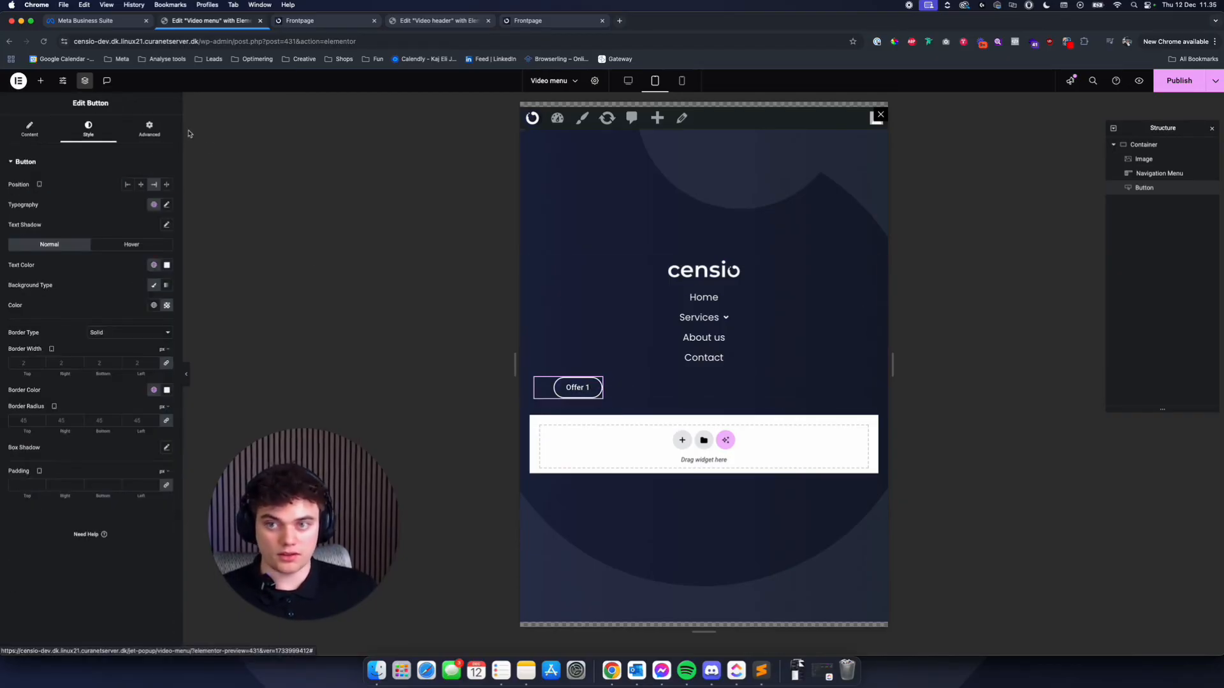
click(155, 136)
click(153, 260)
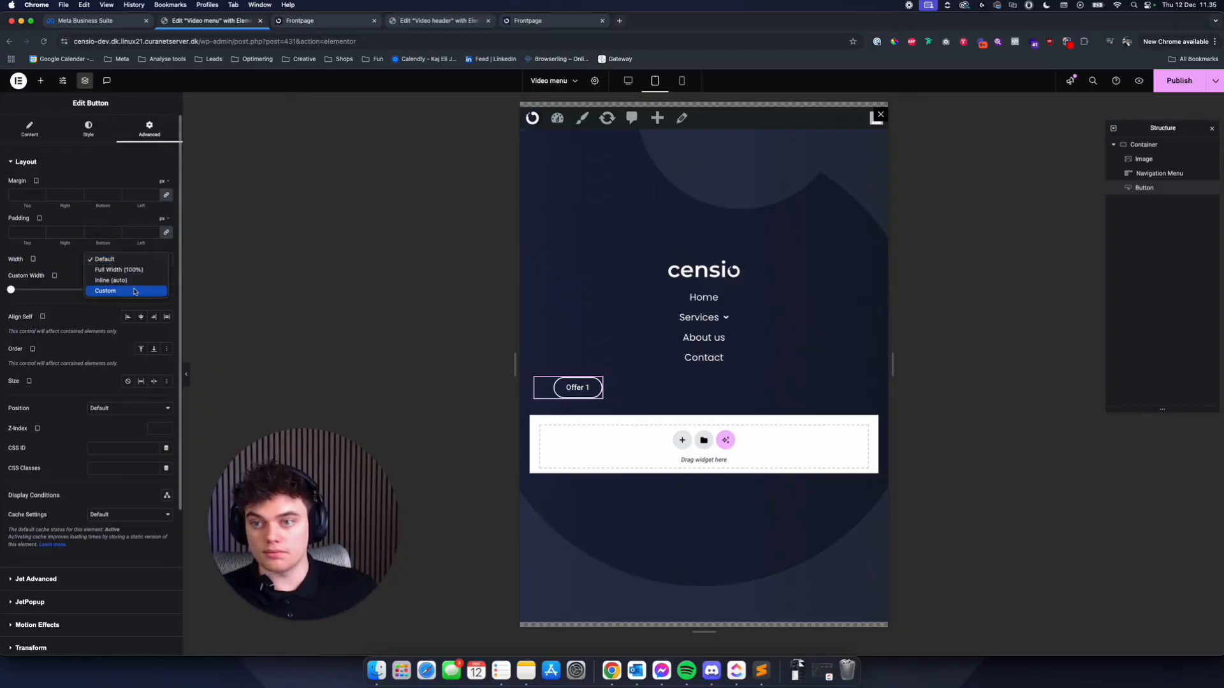
click(153, 290)
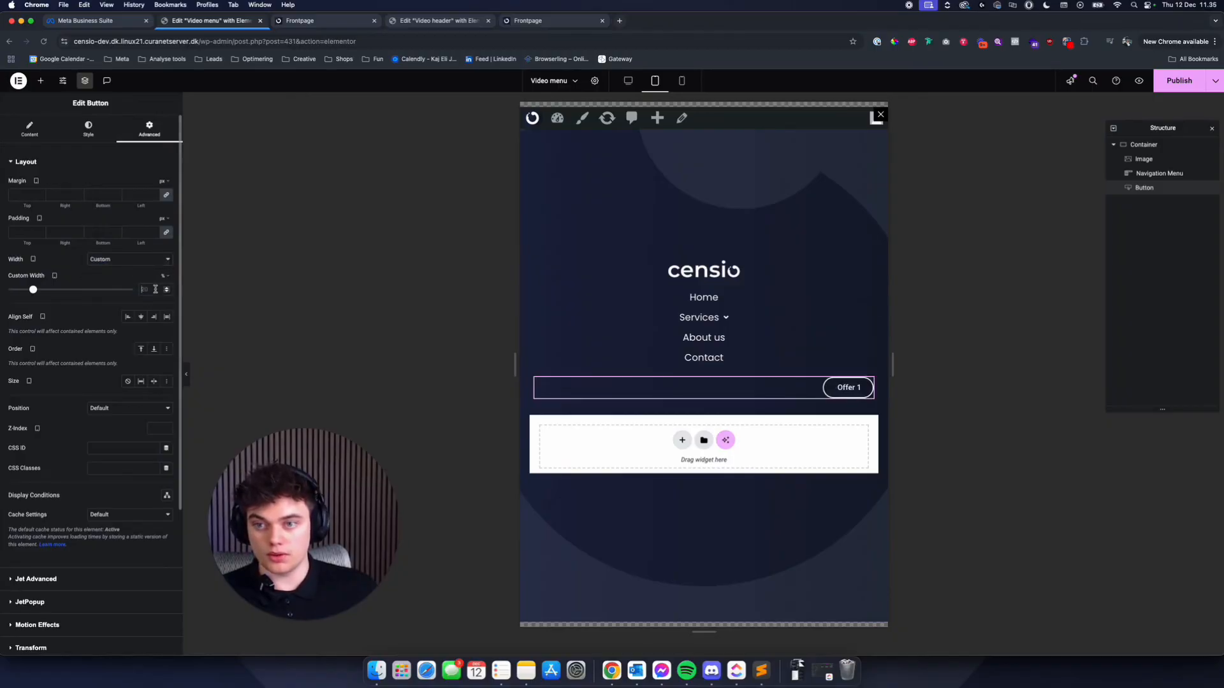
text(100)
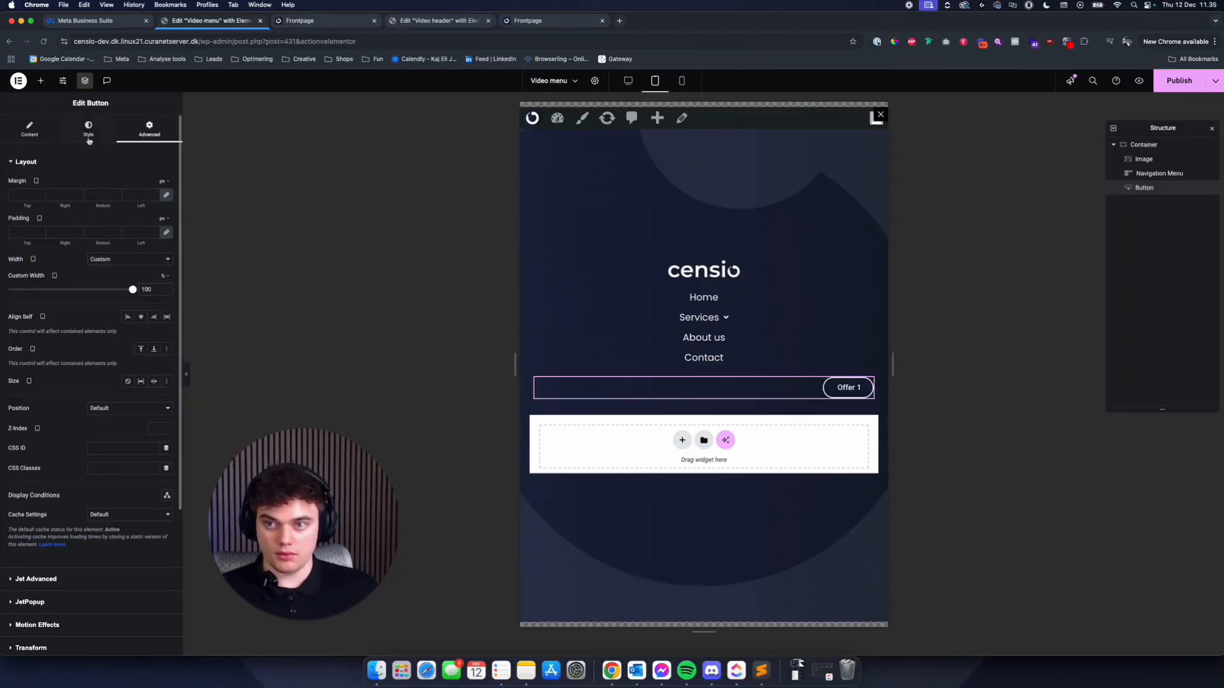
- Centre the Offer 1 button's position in the popup's tablet layout
click(89, 139)
click(141, 185)
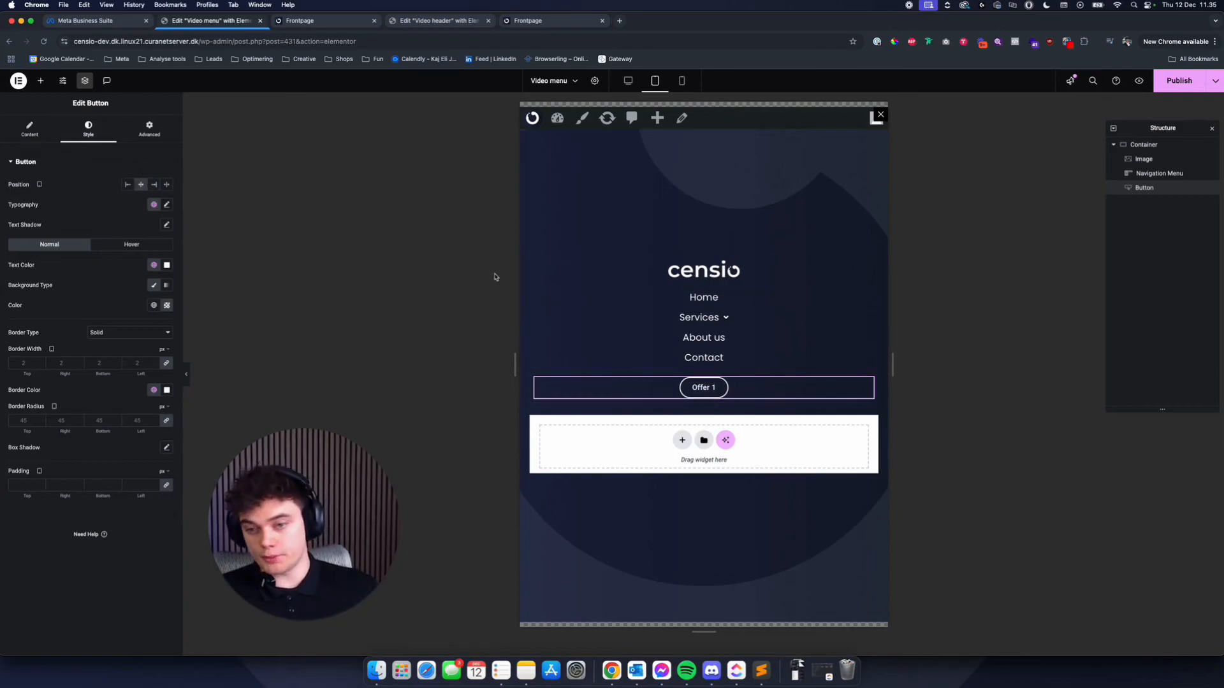
- Left-align the logo, the navigation menu and the Offer 1 button in the popup's mobile layout
click(681, 81)
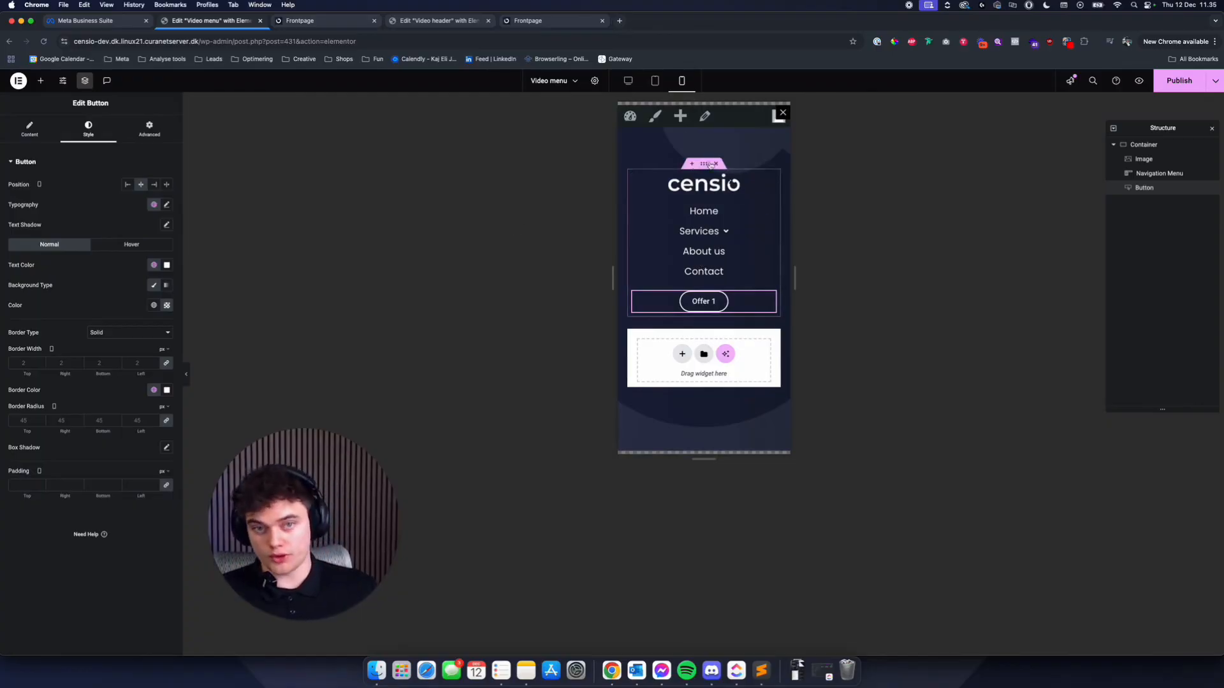
click(705, 183)
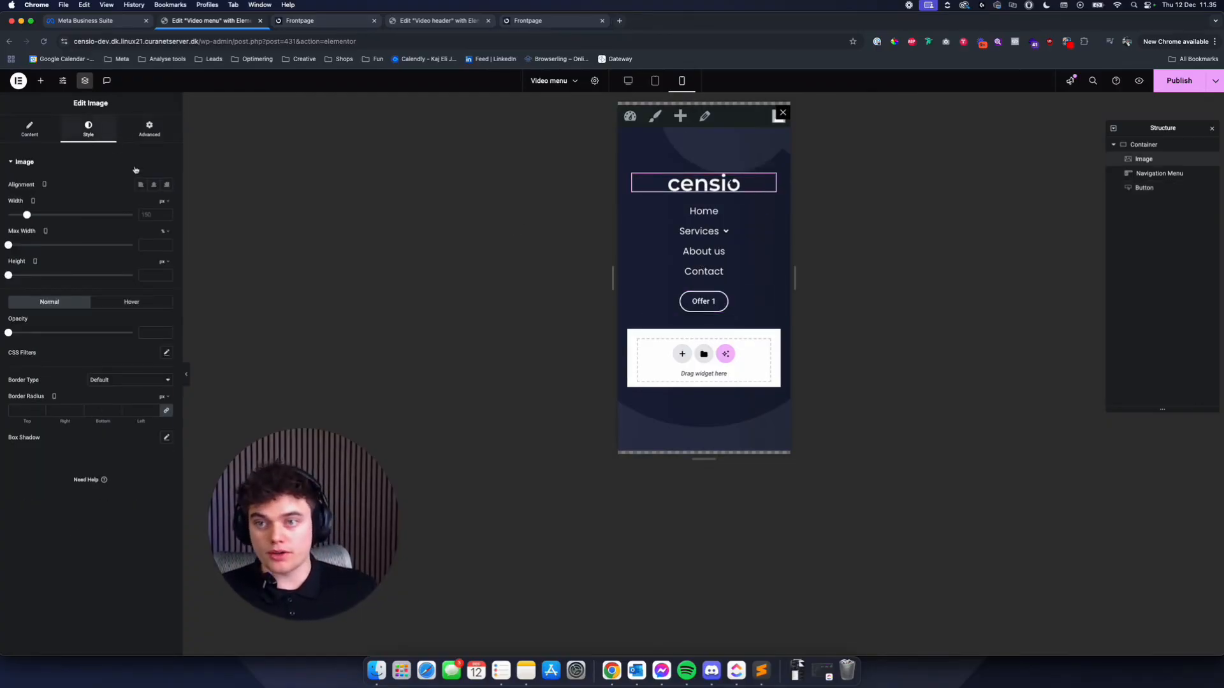
click(669, 211)
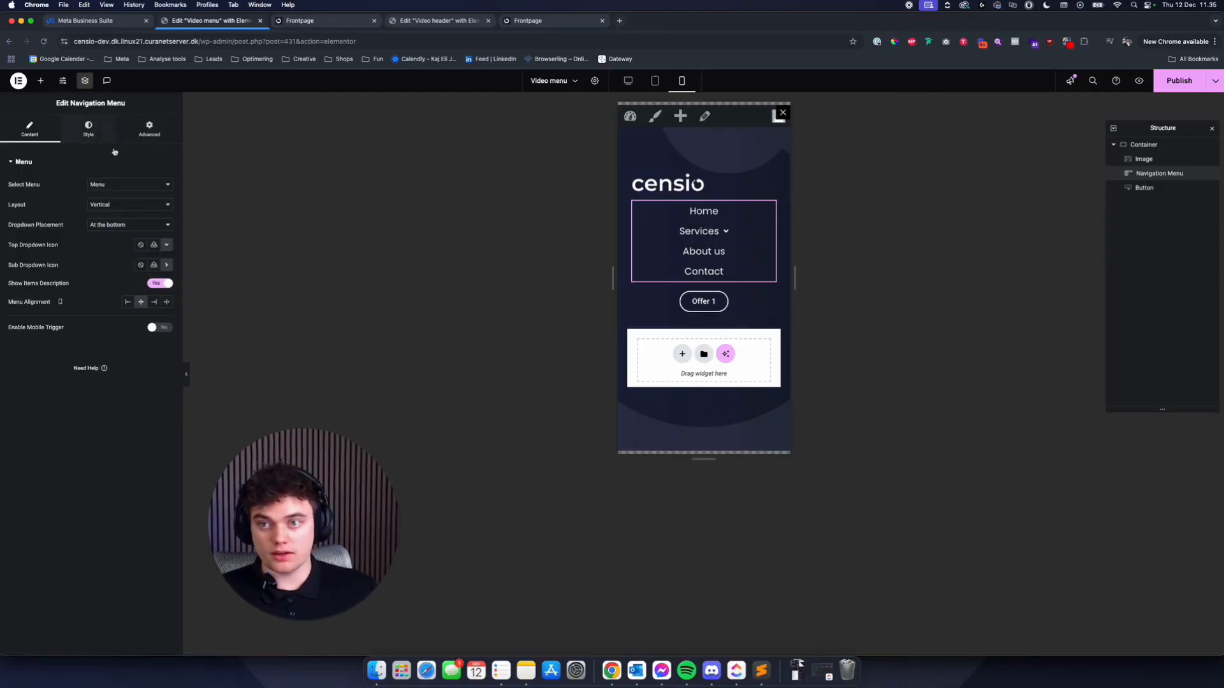
click(89, 128)
click(19, 136)
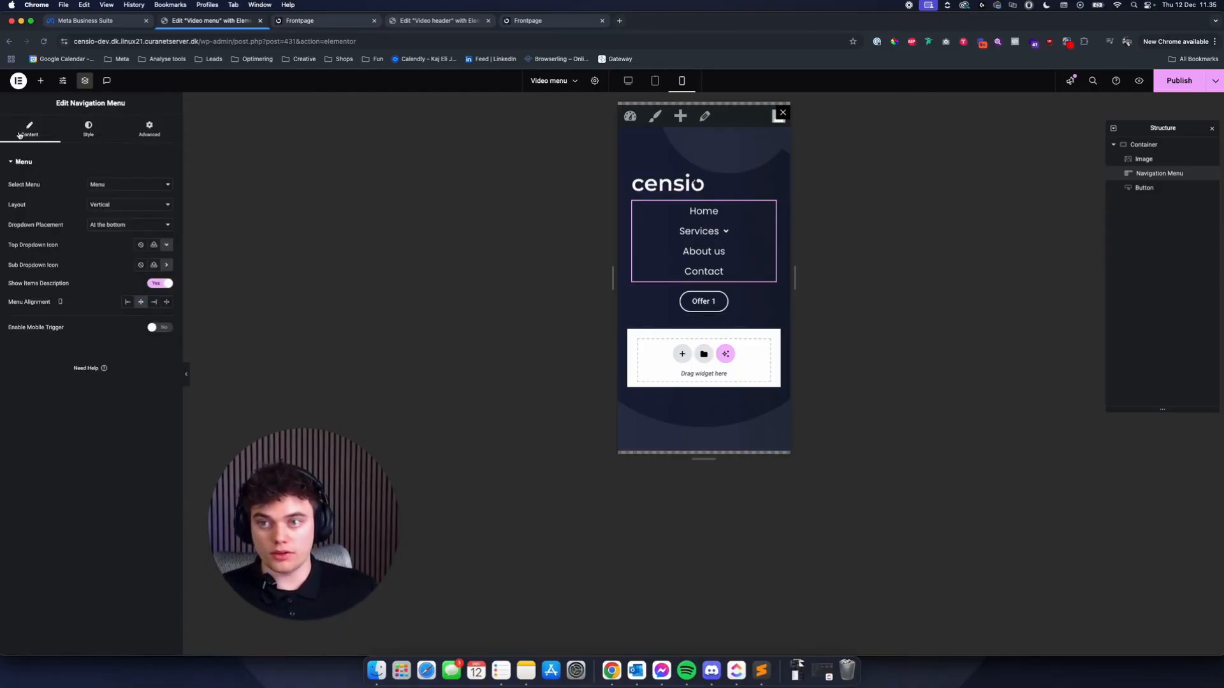
click(89, 130)
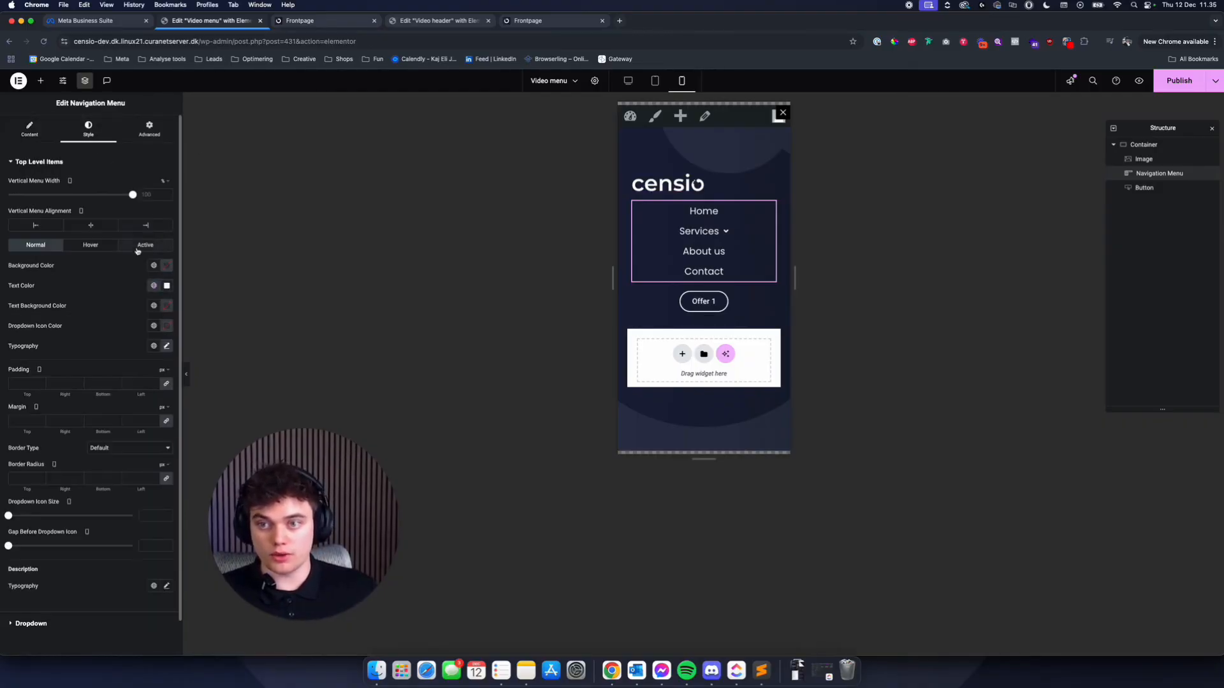
click(37, 226)
click(29, 130)
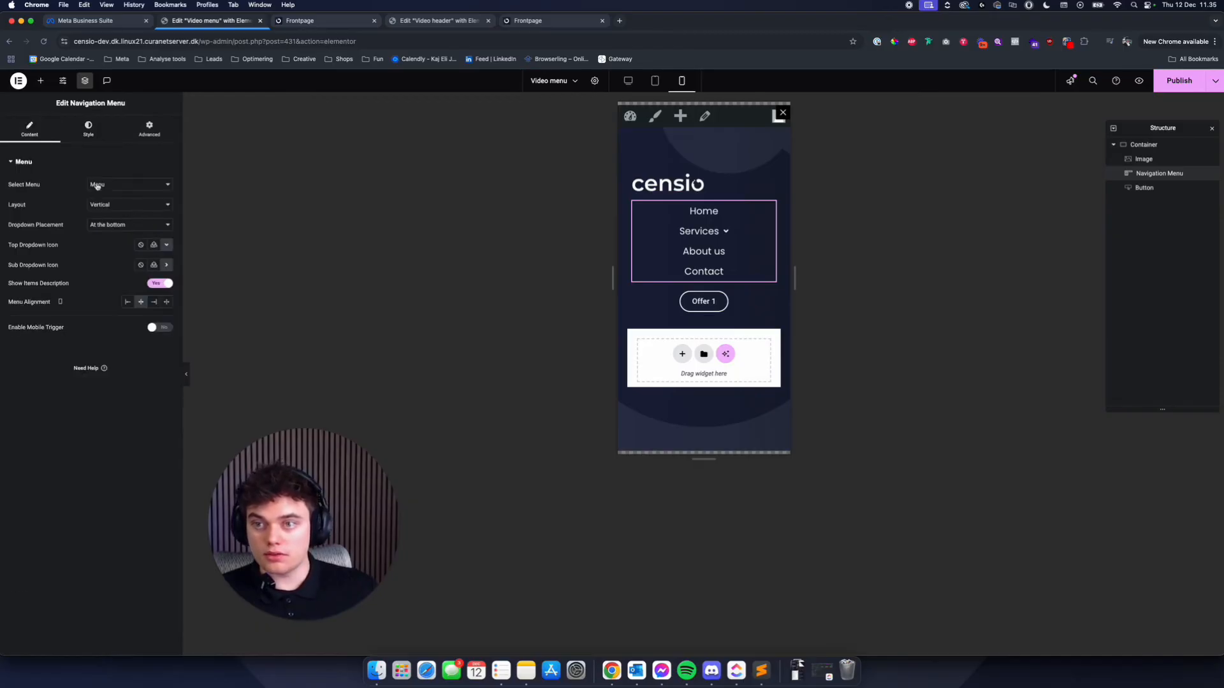
click(127, 302)
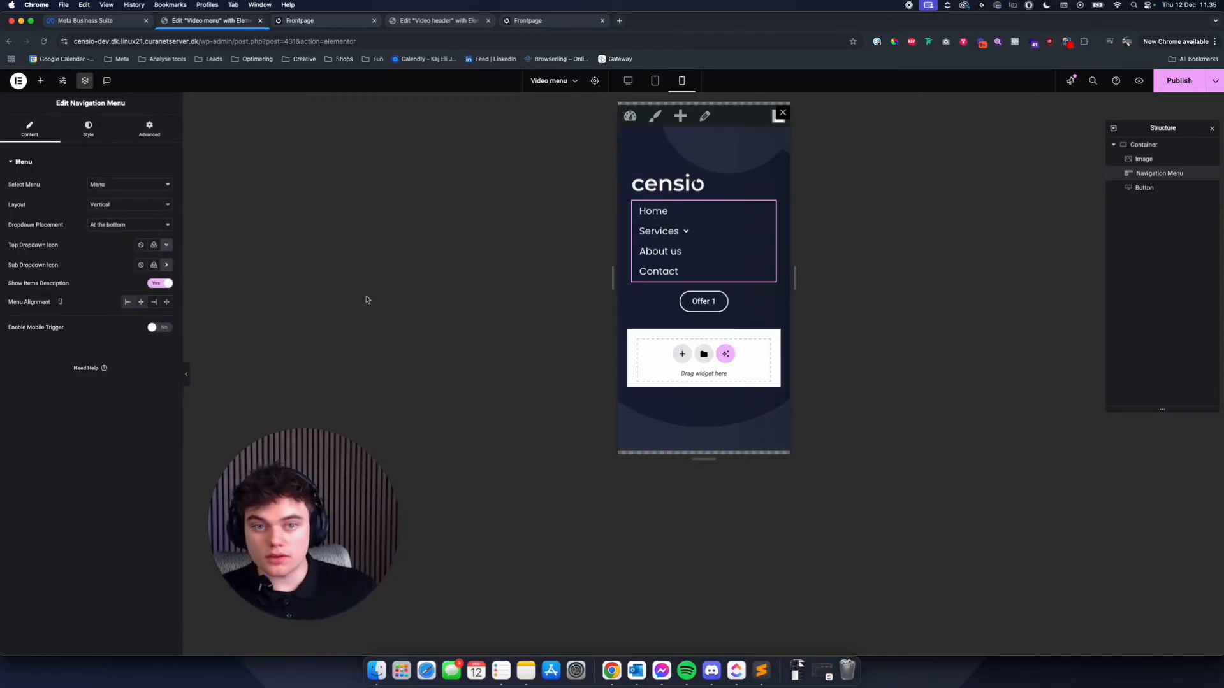
click(759, 301)
click(129, 185)
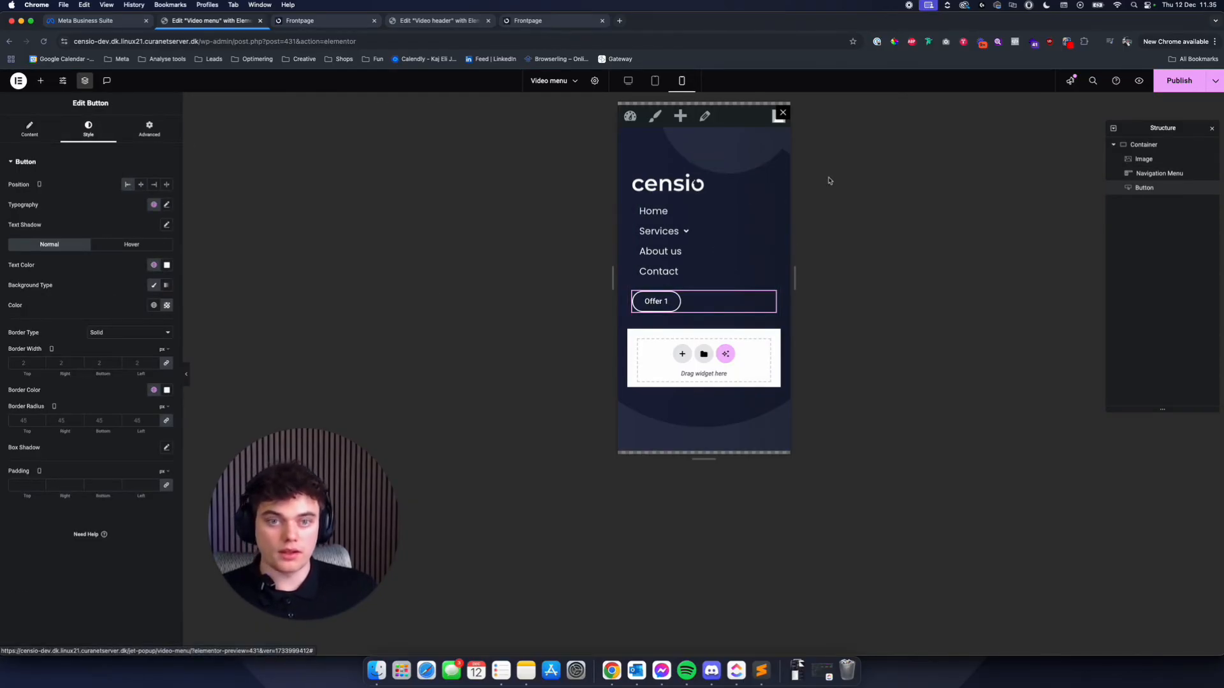
- Try a fully transparent normal background colour for the navigation menu's dropdown items
mouse_move(642, 219)
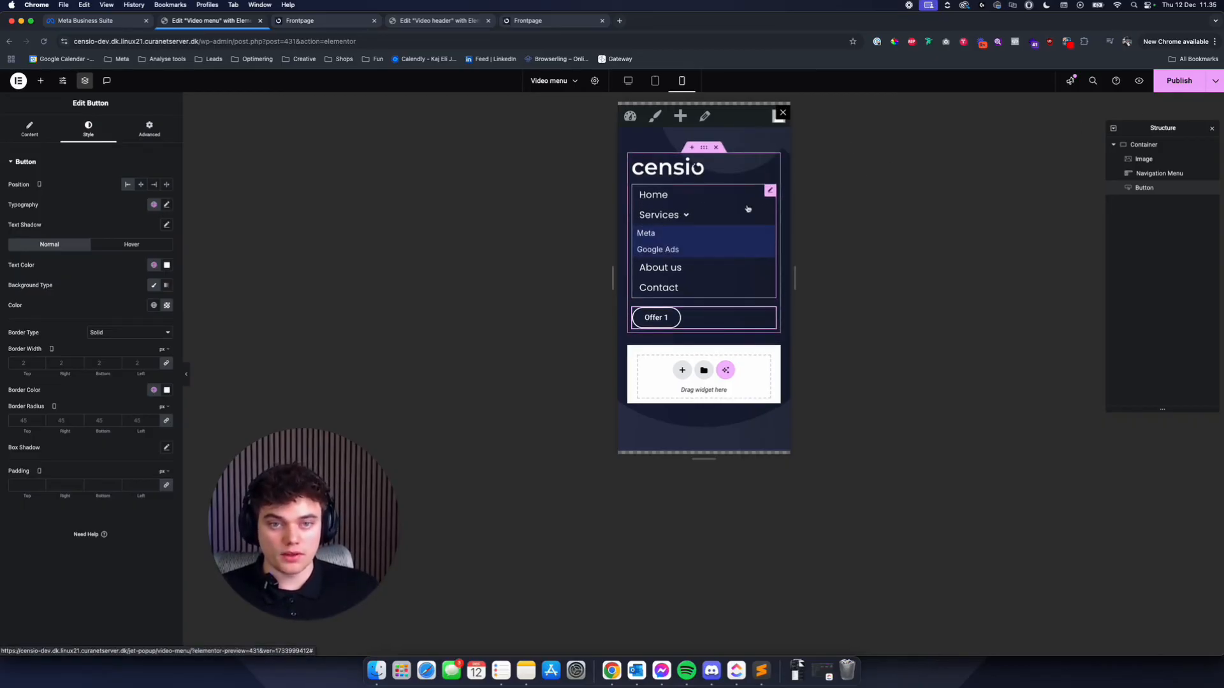
click(771, 190)
mouse_move(682, 237)
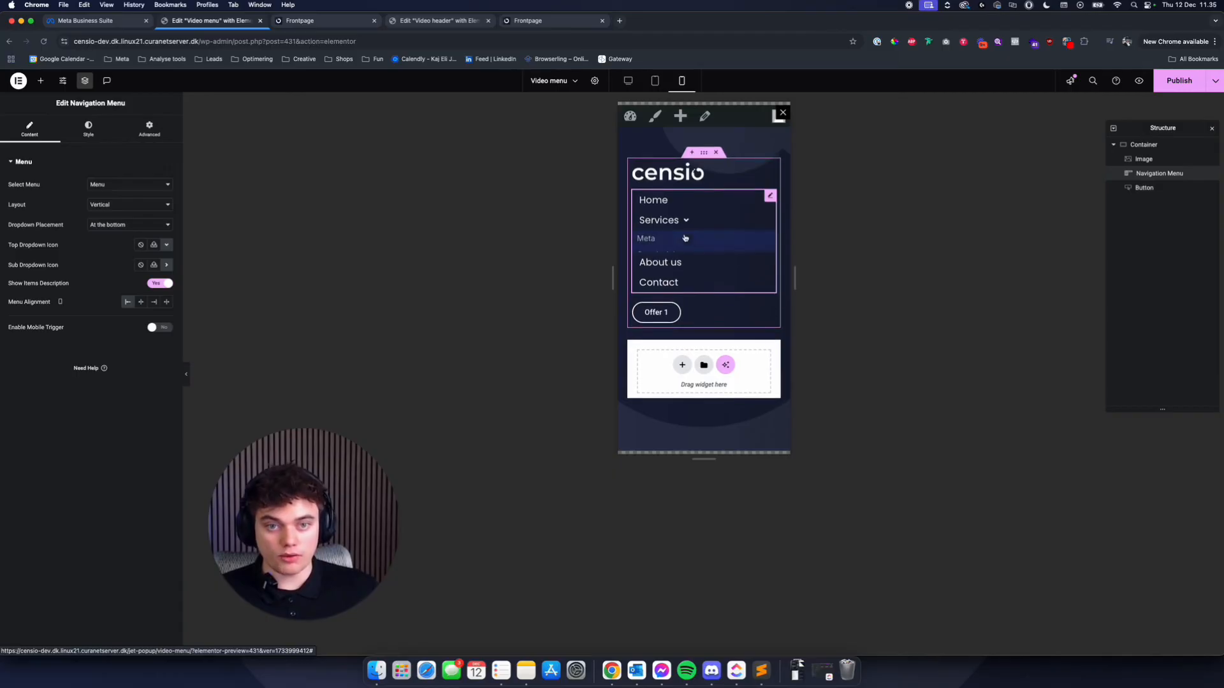
click(88, 127)
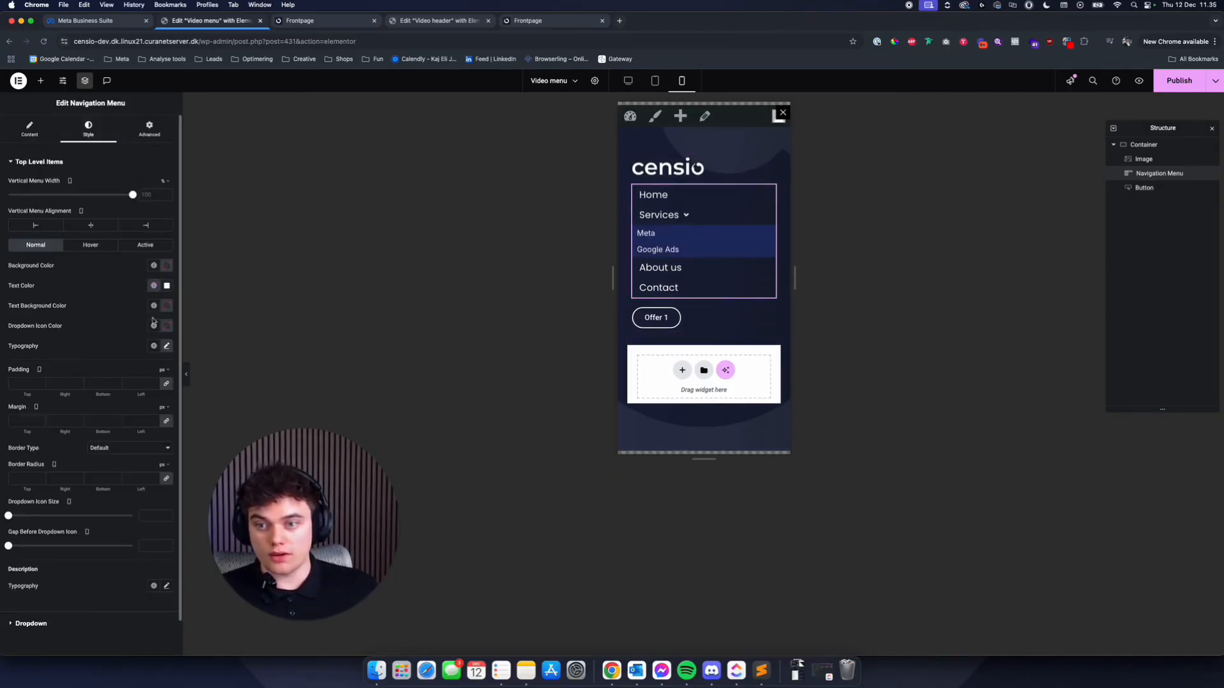
click(654, 81)
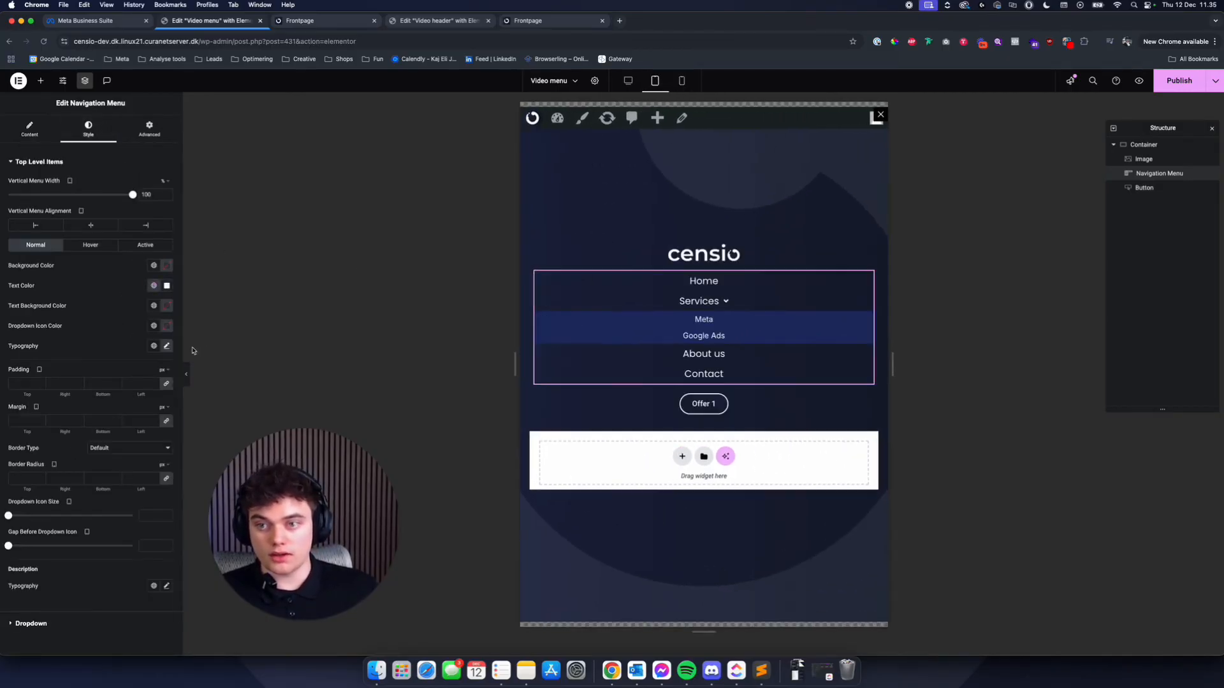
click(82, 247)
scroll(59, 606, down, 2)
click(49, 585)
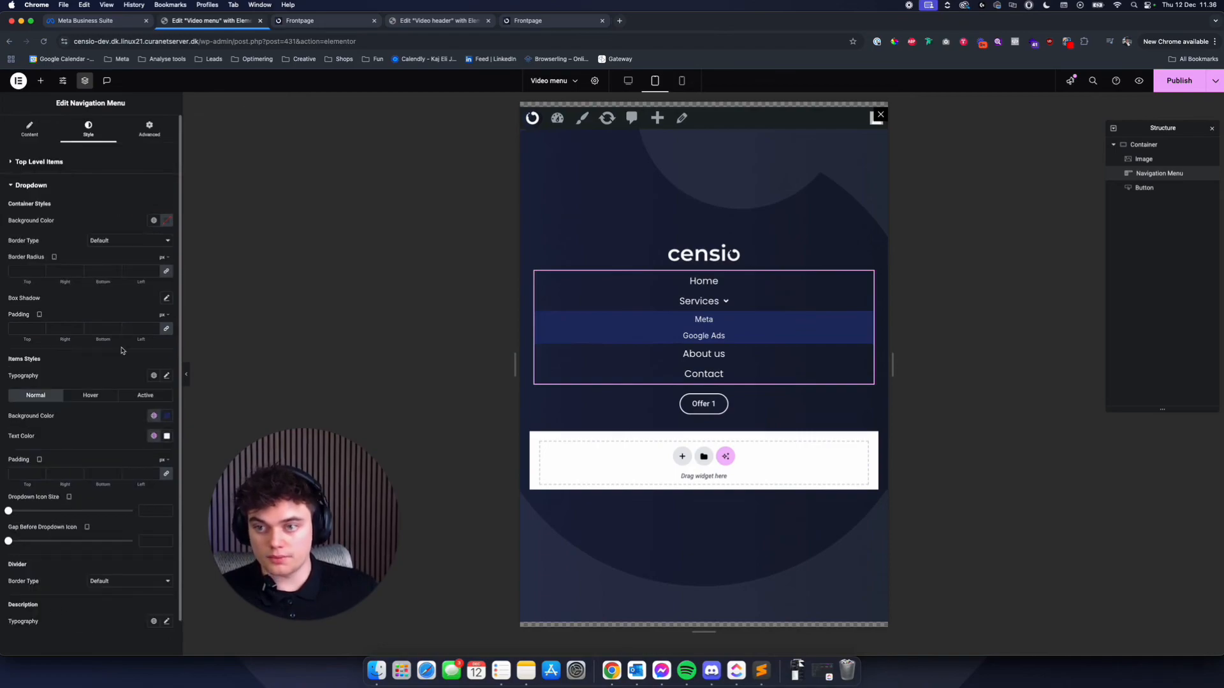
click(168, 417)
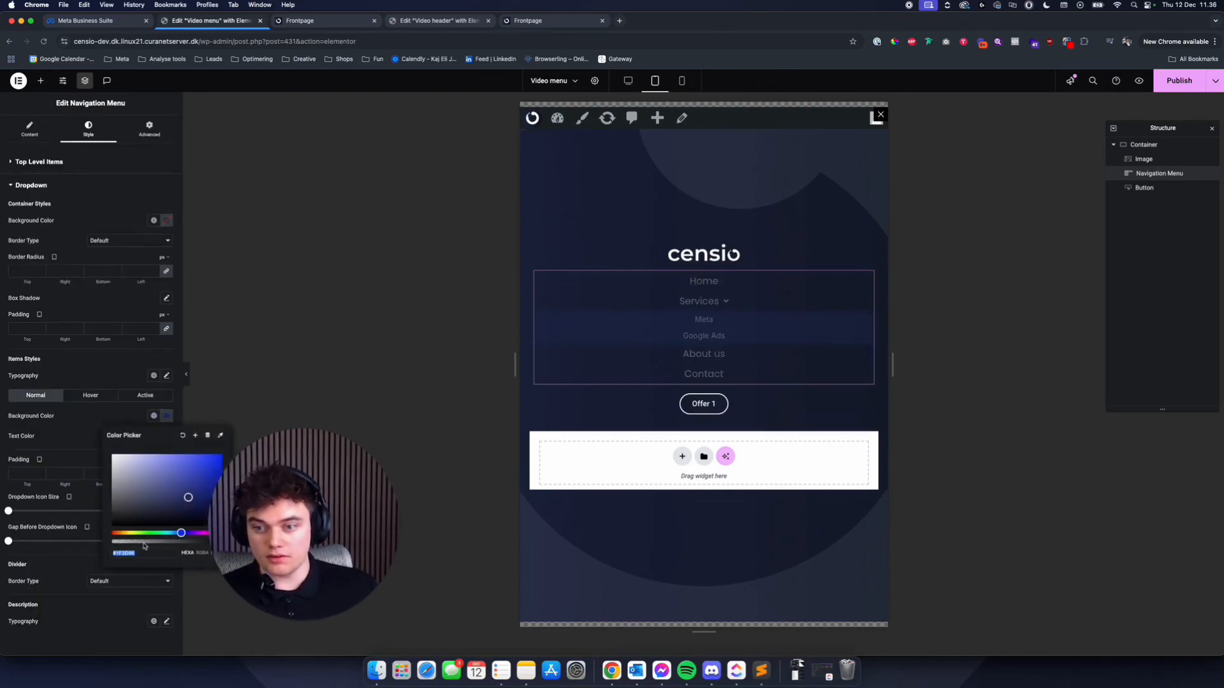
drag(144, 545, 111, 542)
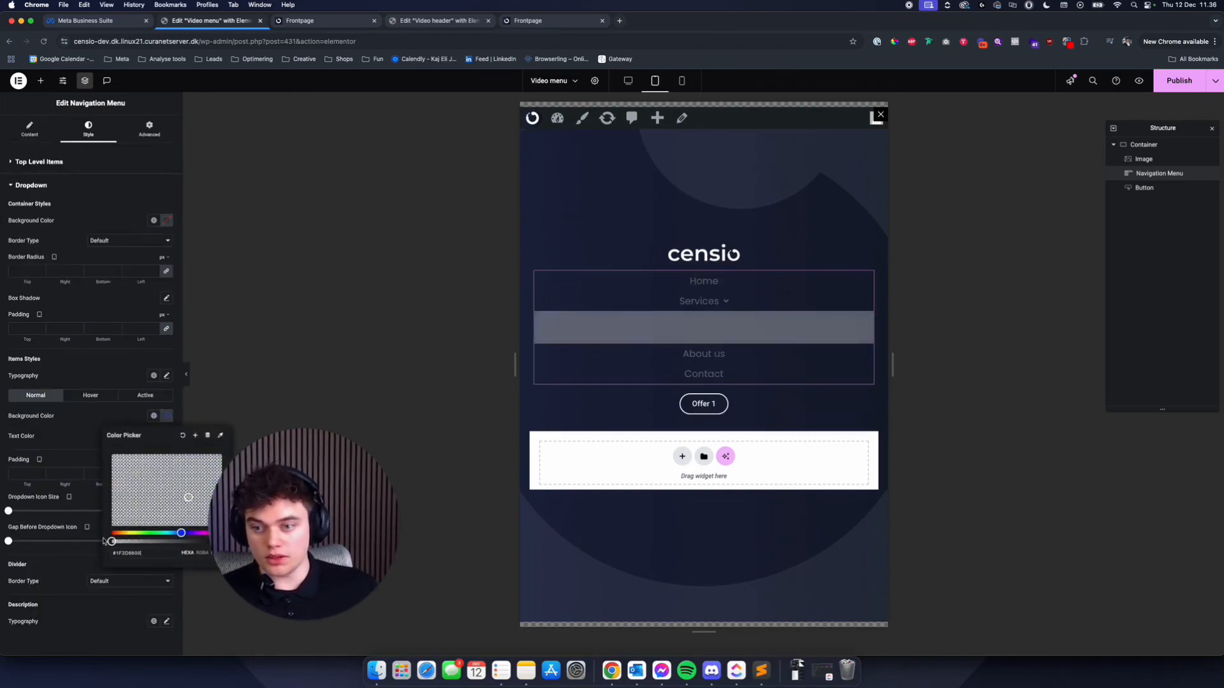
- Try fully transparent hover and active backgrounds for the dropdown items and check them in the Services submenu
click(90, 396)
click(167, 415)
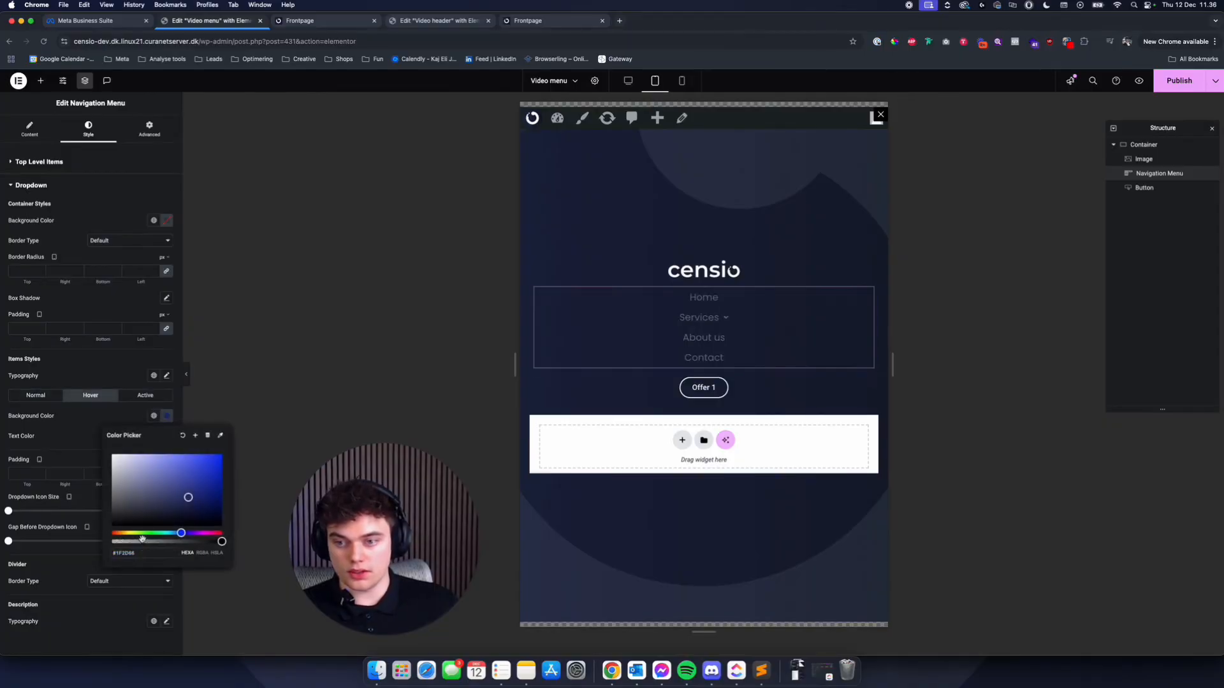
drag(141, 539, 93, 505)
click(151, 399)
click(167, 415)
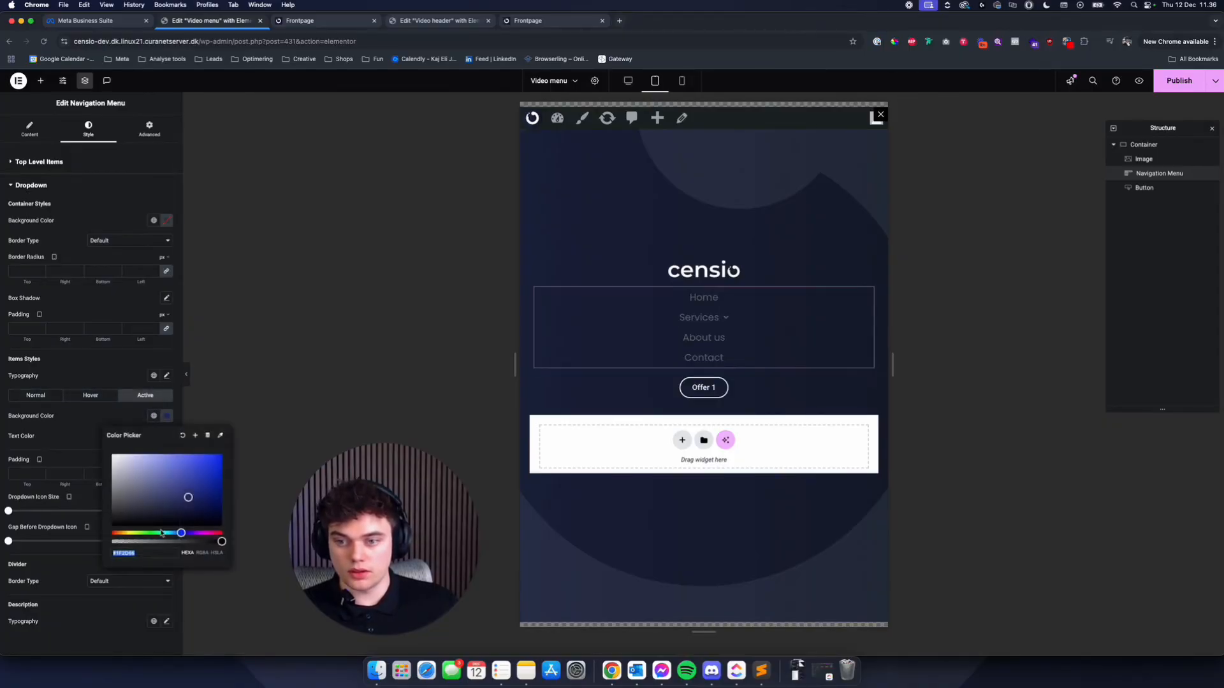
drag(153, 541, 71, 539)
click(716, 319)
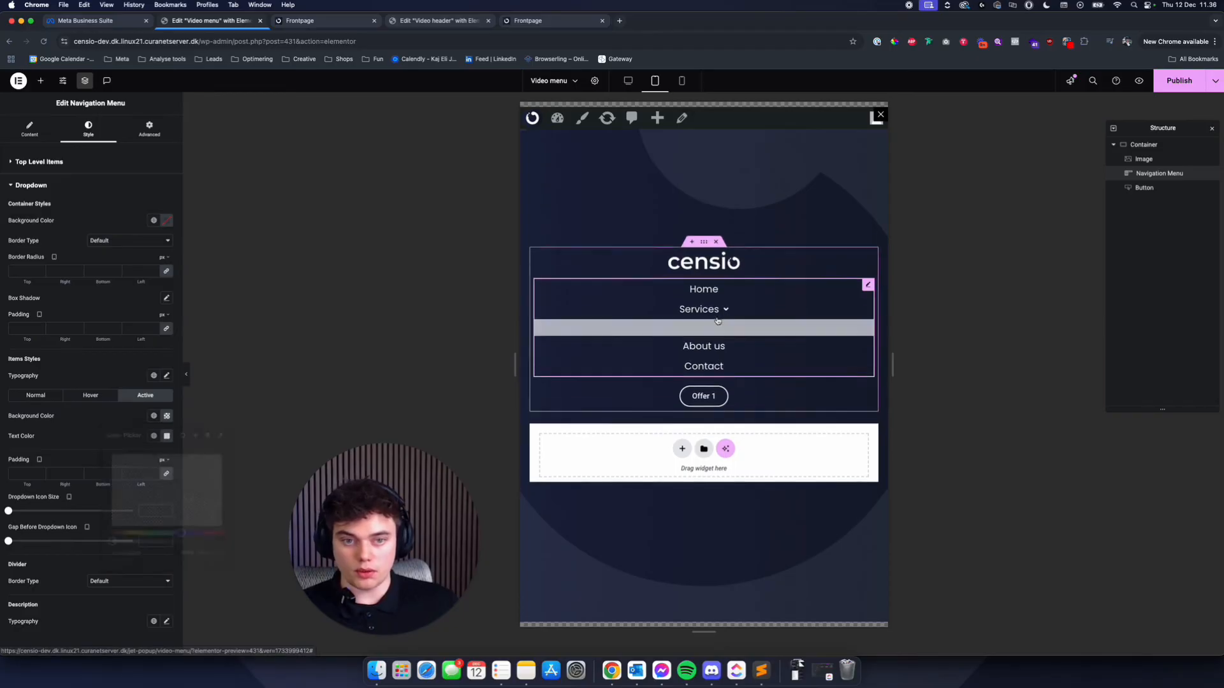
- Set the dropdown items' active, hover and normal background colours to the global colour Blue
click(154, 417)
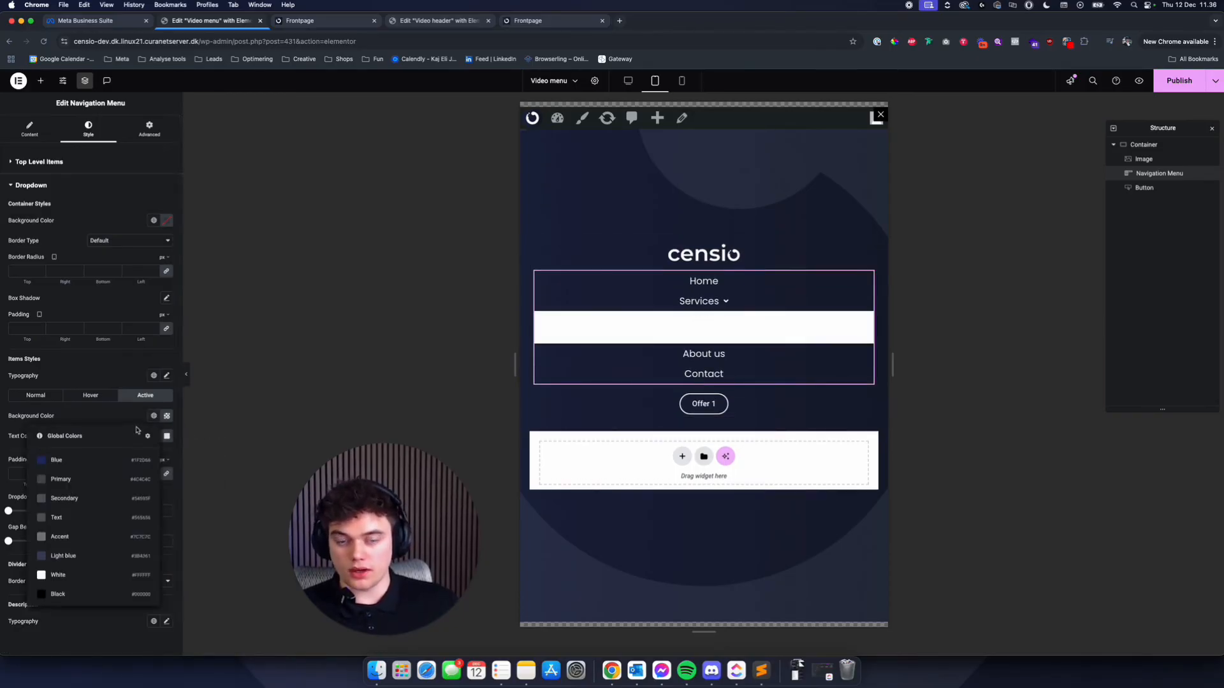
click(86, 461)
click(91, 395)
click(153, 416)
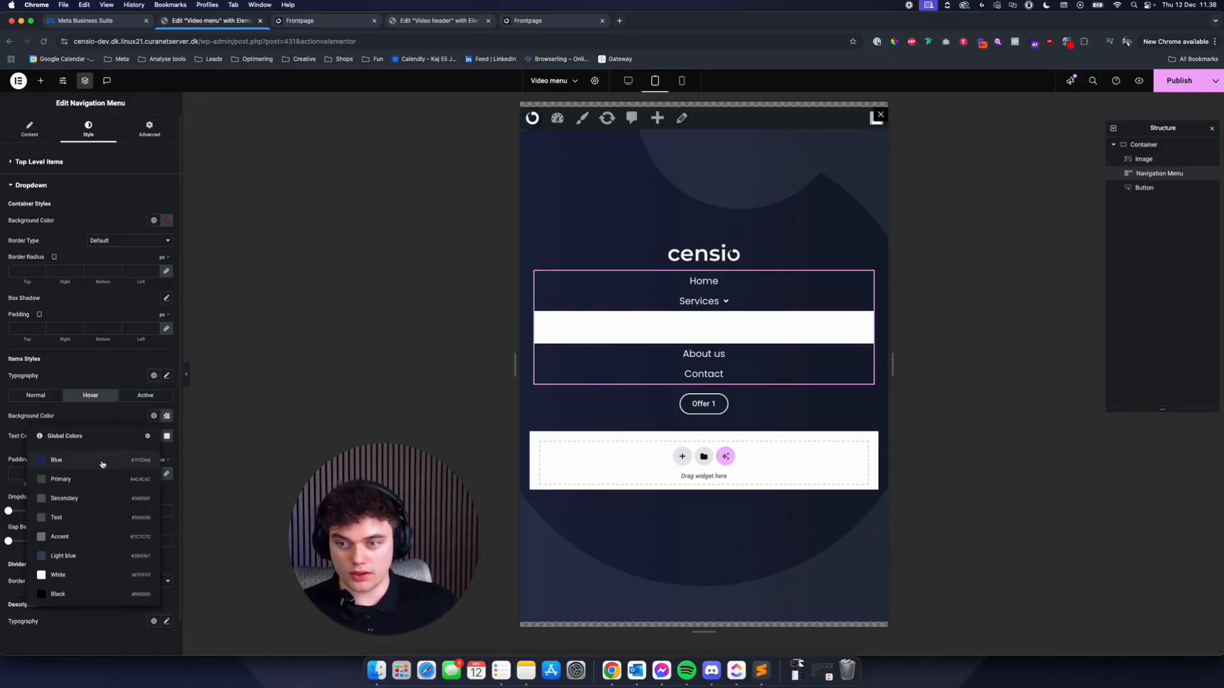
click(102, 464)
click(35, 396)
click(154, 415)
click(56, 459)
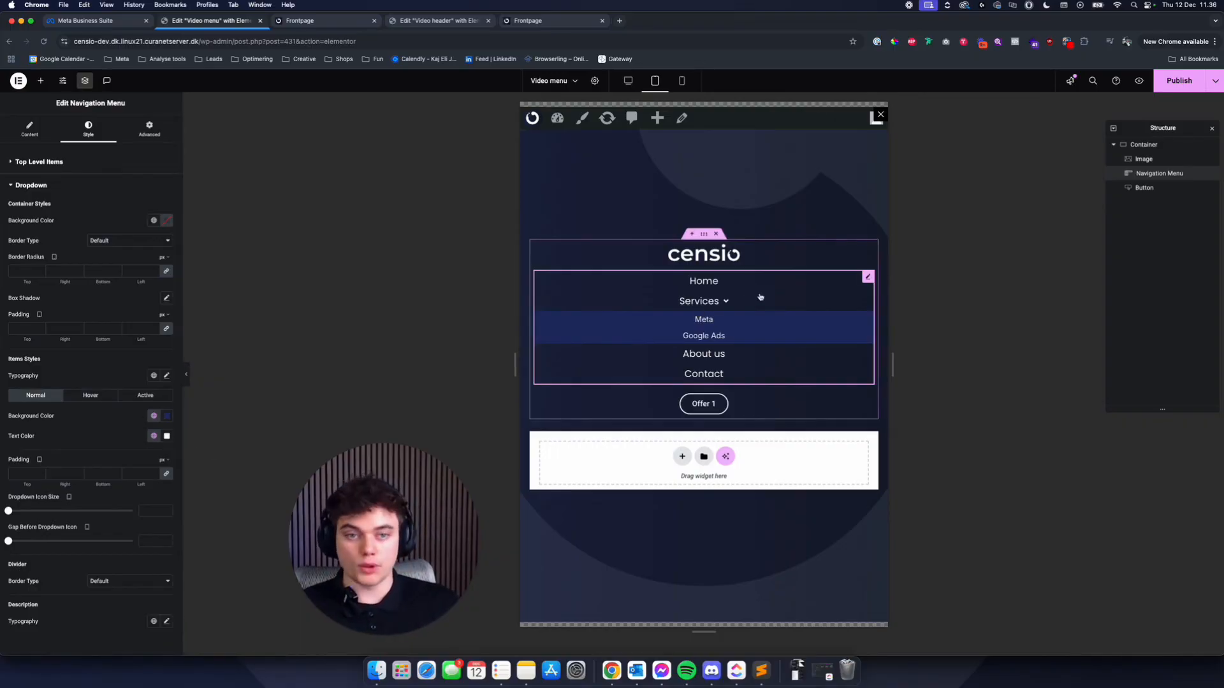
- Set the top-level menu items' mobile padding to 10 px top and bottom and 0 px right and left, and publish the popup
click(681, 80)
click(685, 215)
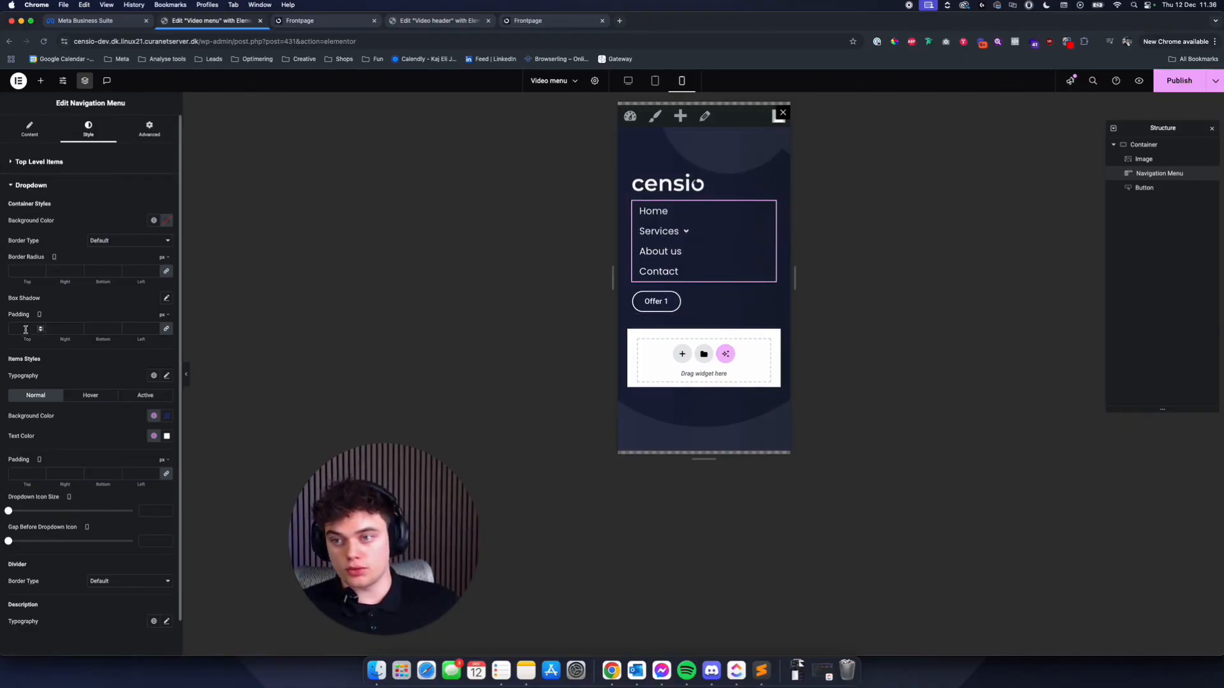
click(38, 163)
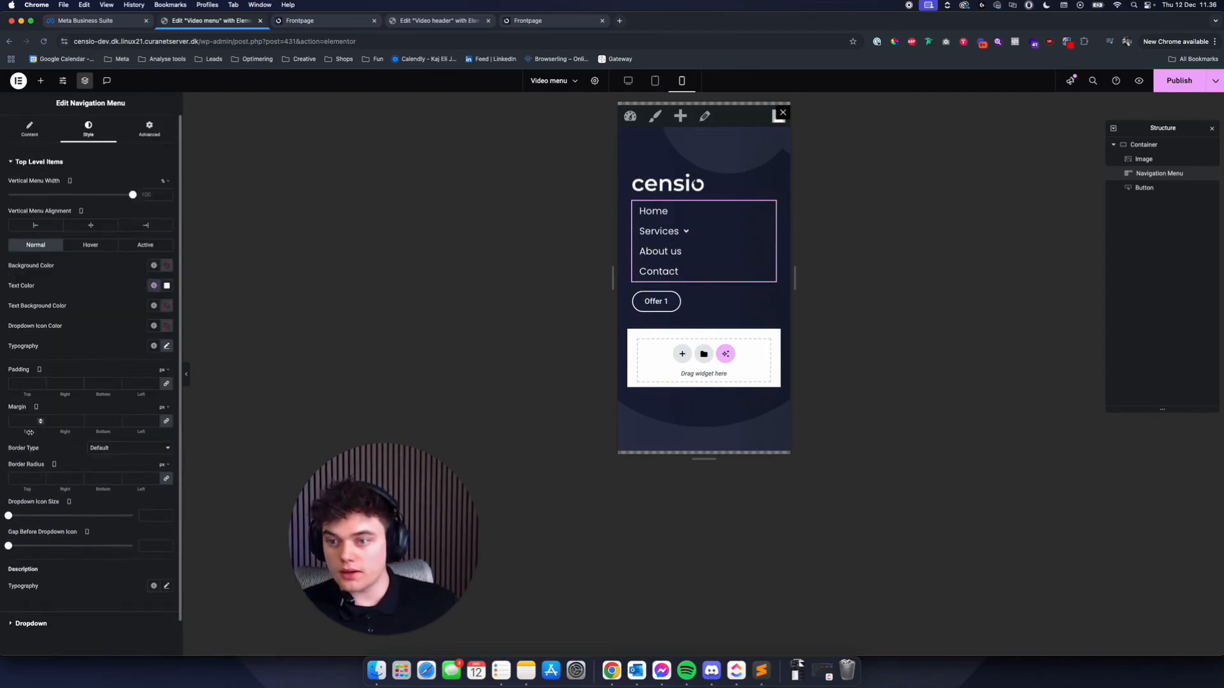
click(25, 382)
text(0)
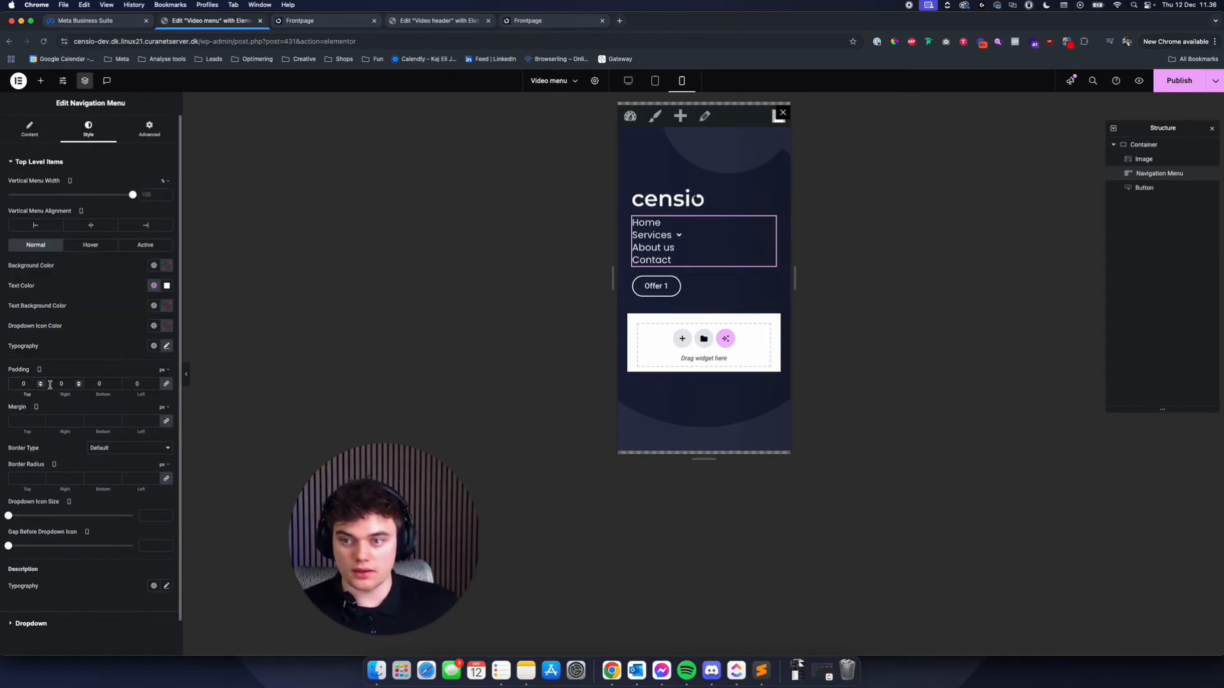
click(166, 385)
click(20, 383)
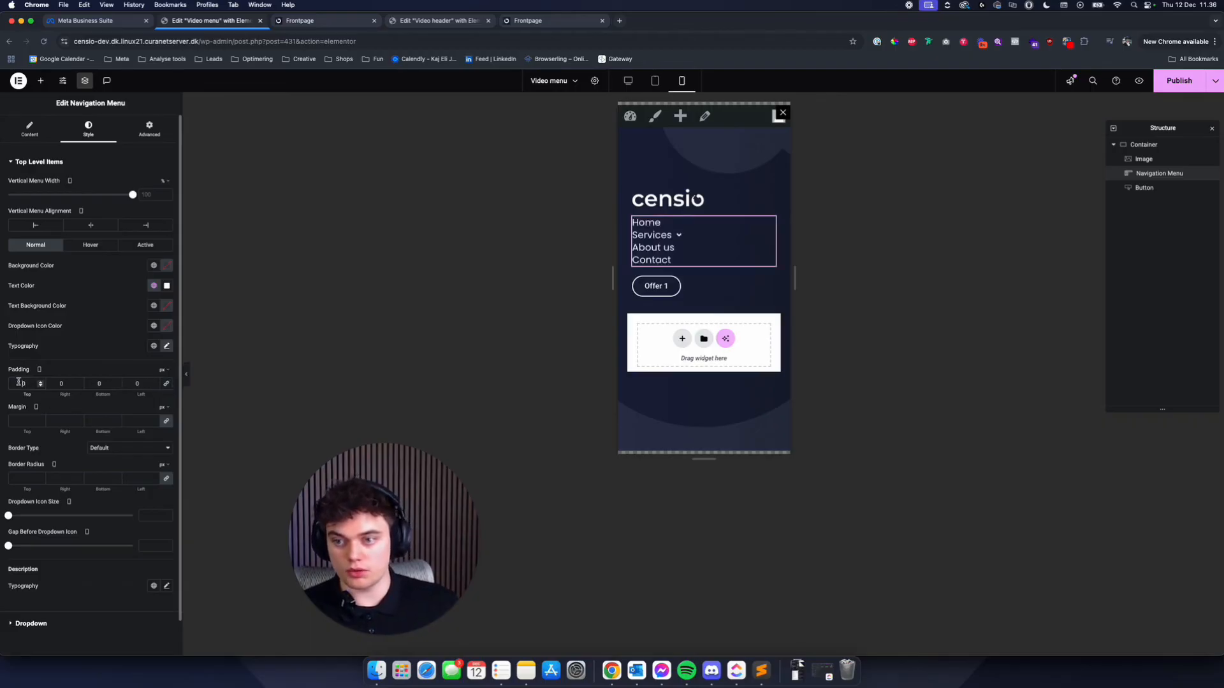
text(1)
click(99, 383)
text(10)
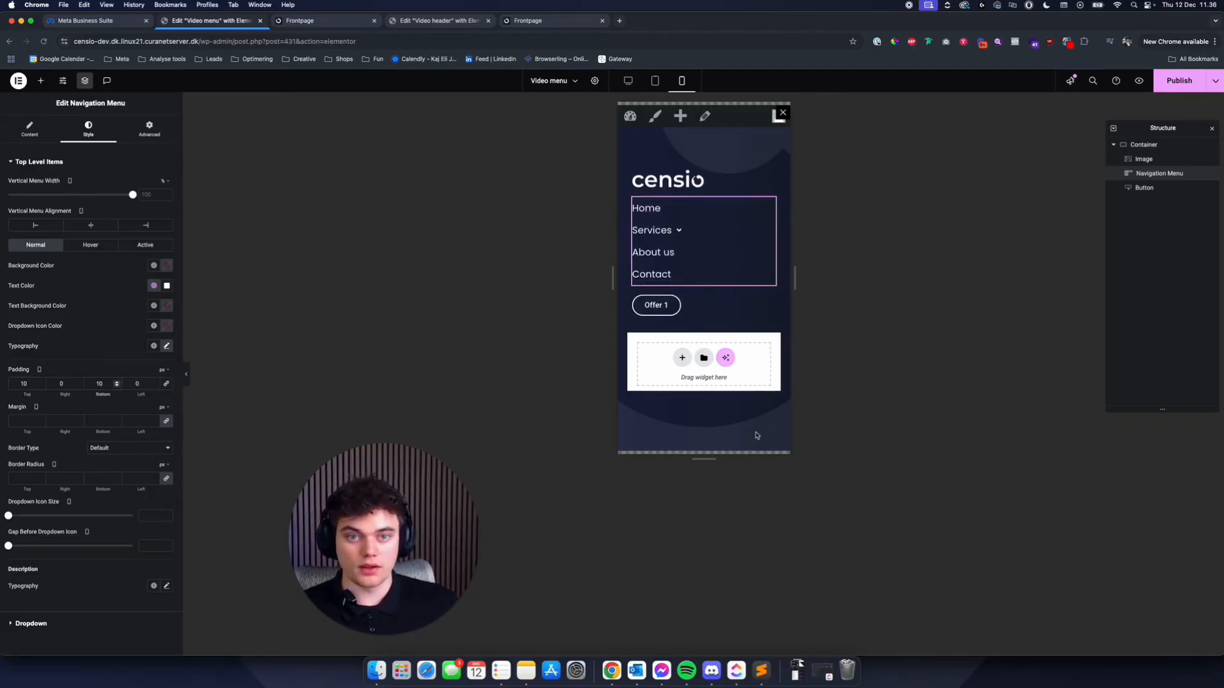
click(1183, 82)
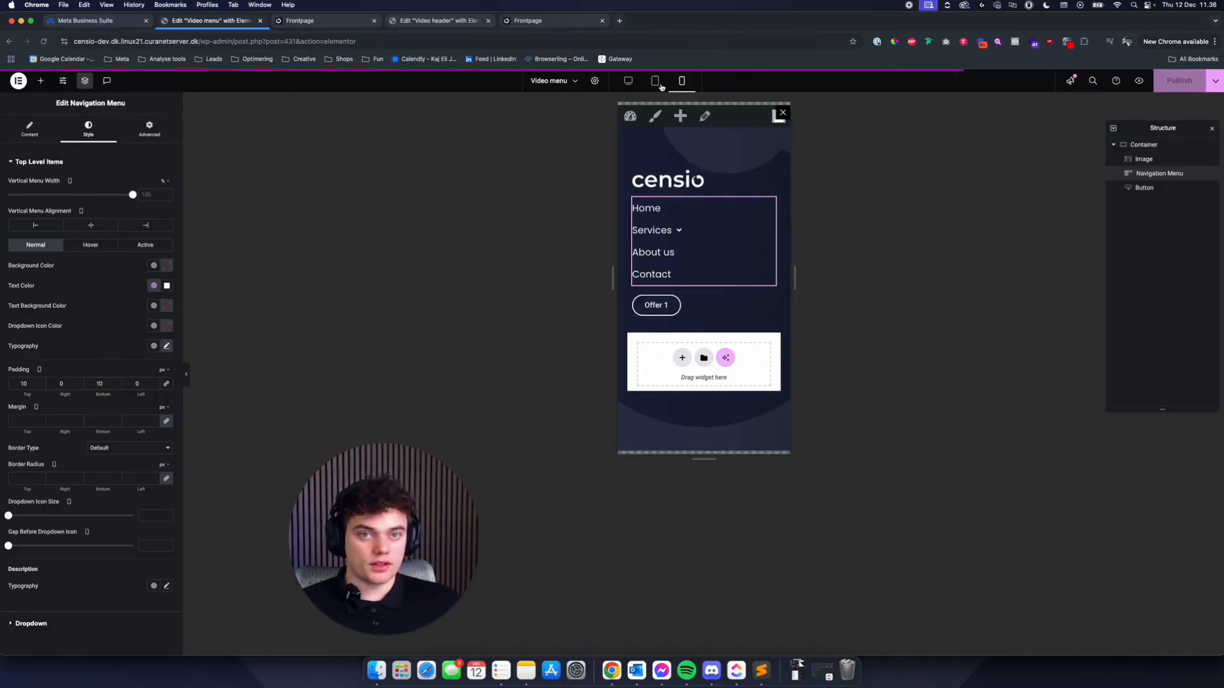
click(655, 80)
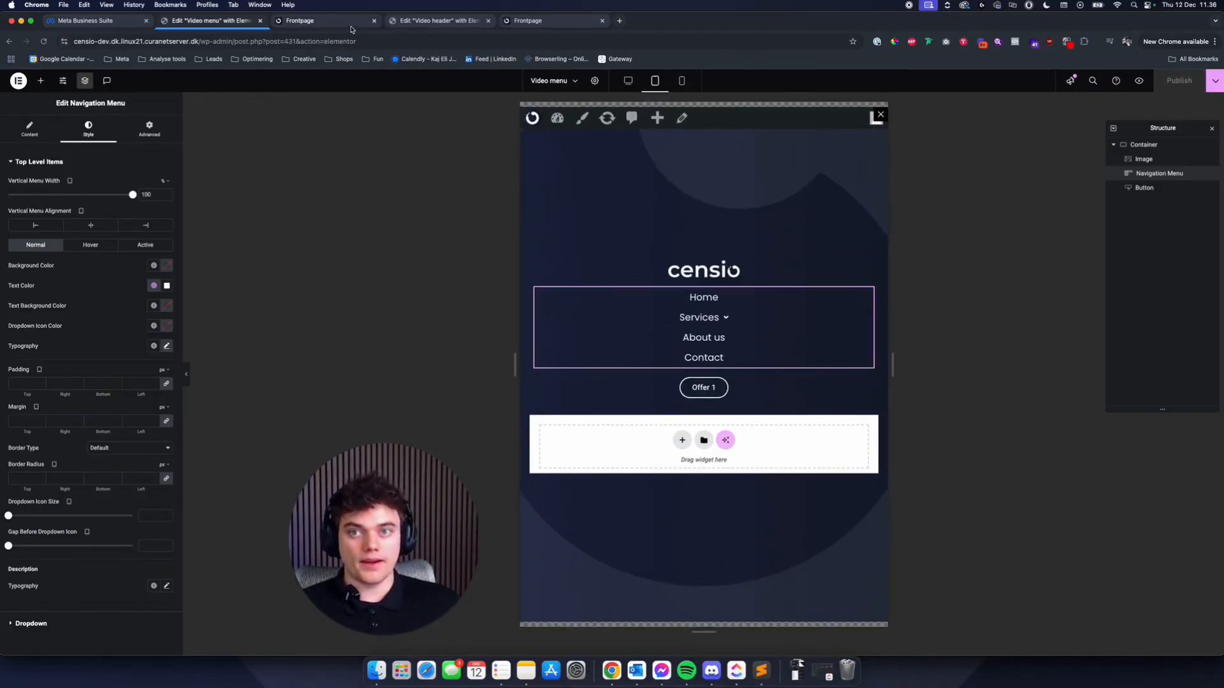
- In the Video header's mobile view, replace the MENU heading's attached JetPopup with "Video menu"
click(329, 22)
click(433, 20)
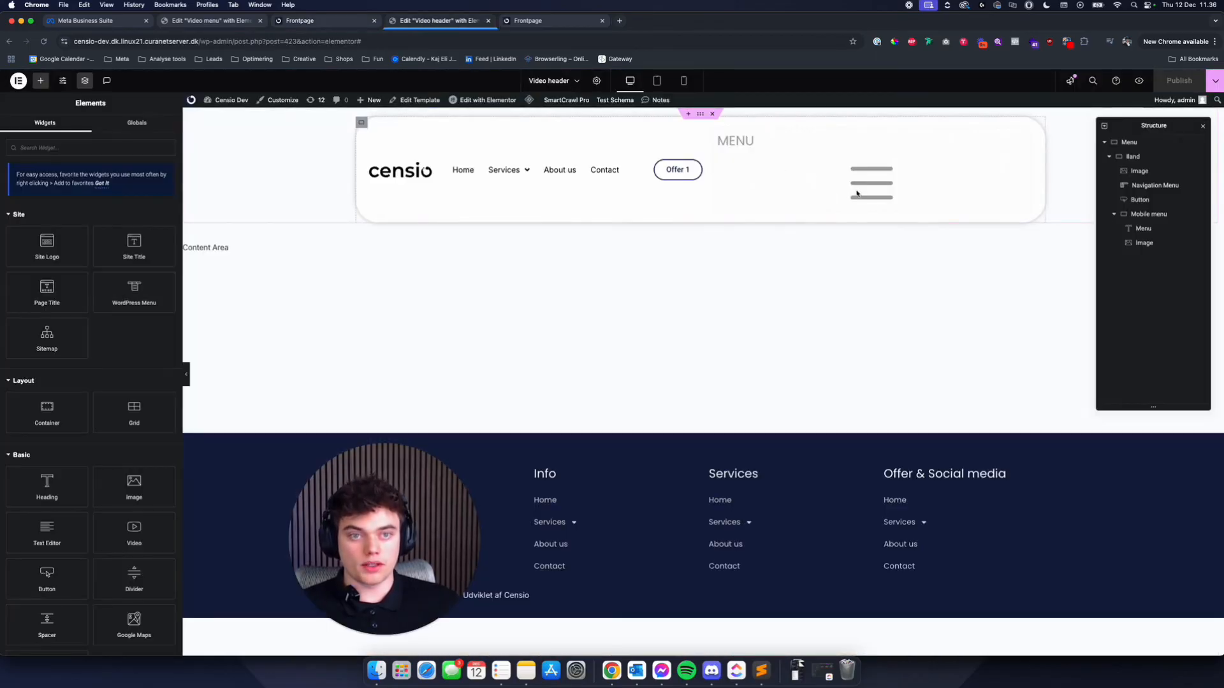
click(656, 81)
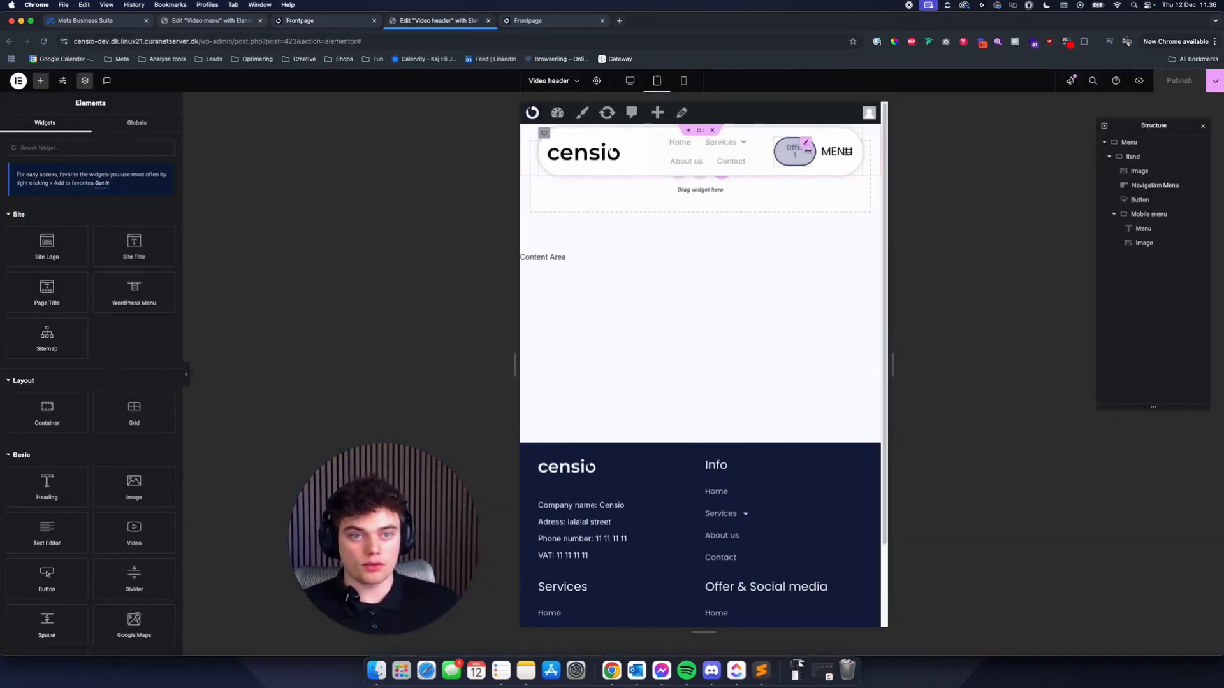
click(684, 81)
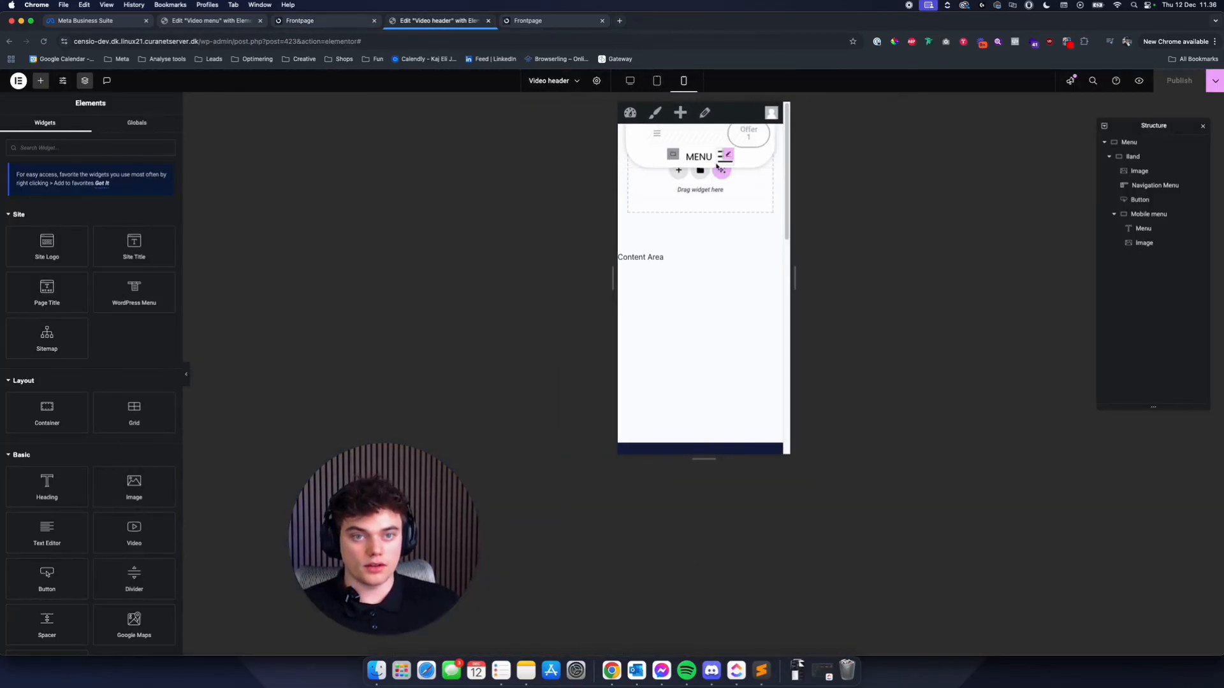
click(707, 158)
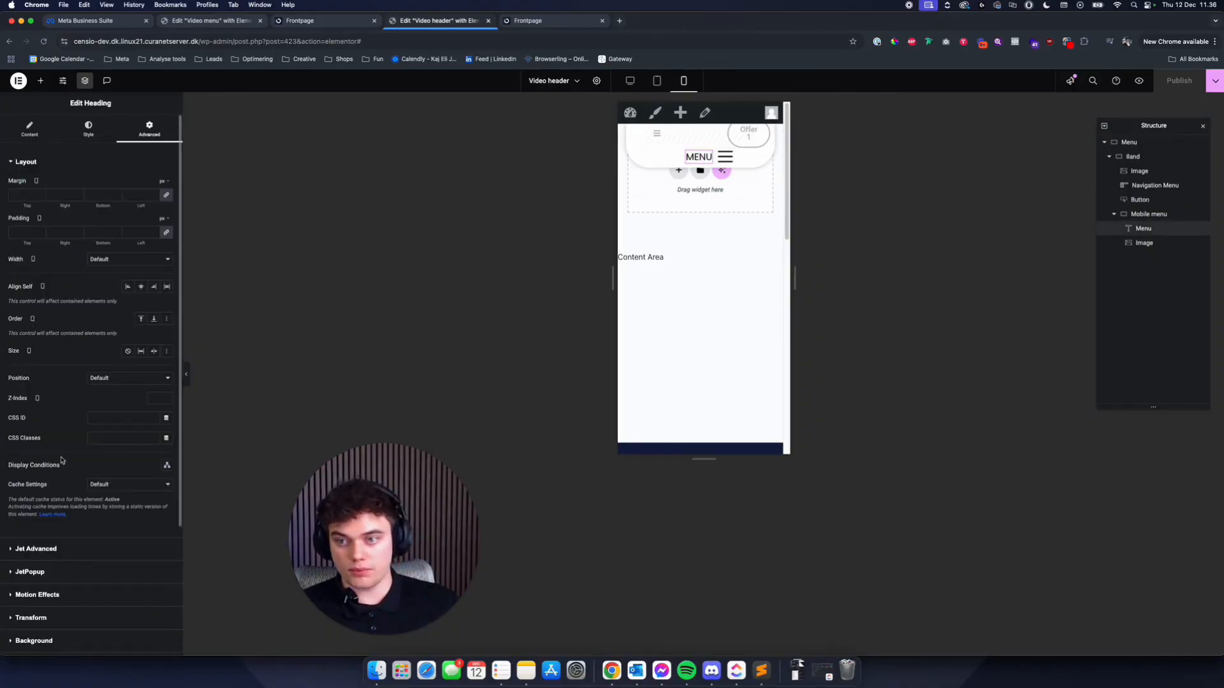
scroll(43, 438, down, 4)
click(46, 409)
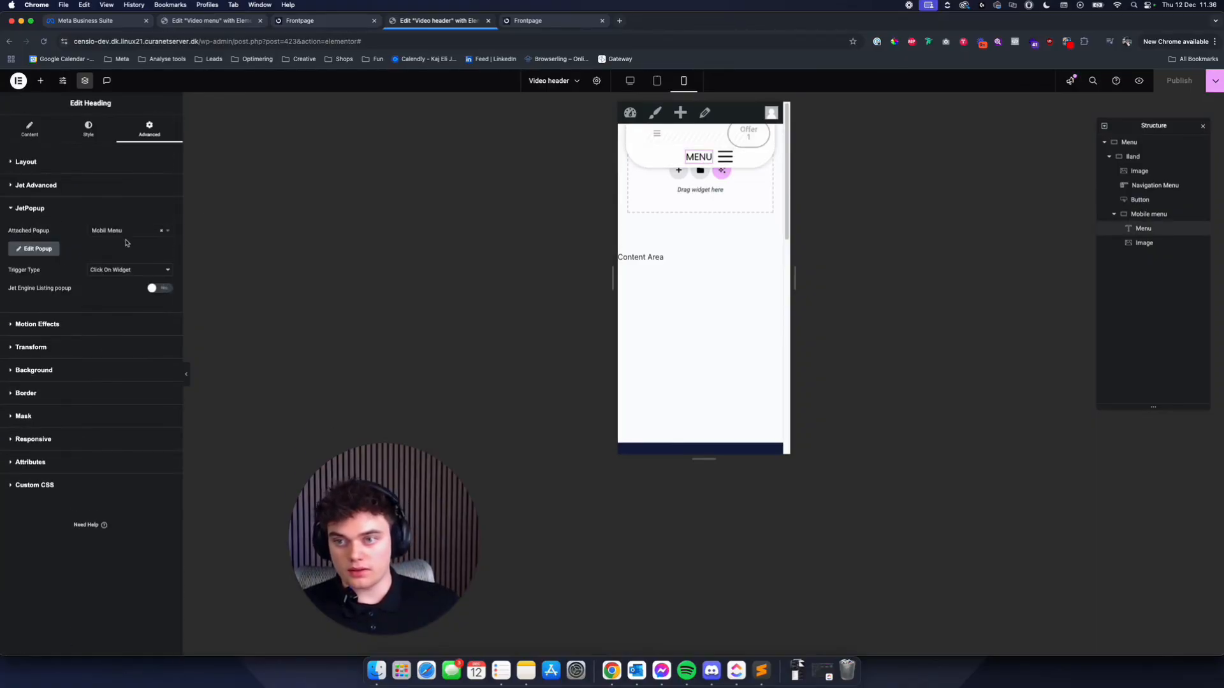
click(149, 231)
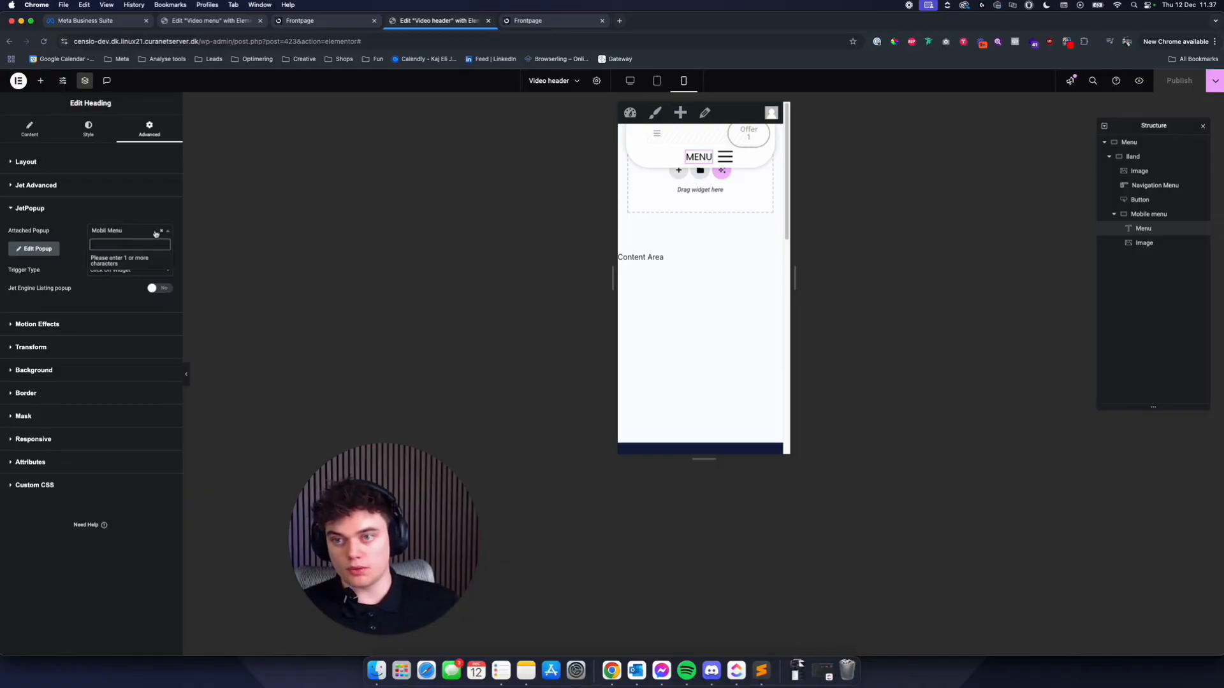
click(162, 230)
click(127, 231)
text(video)
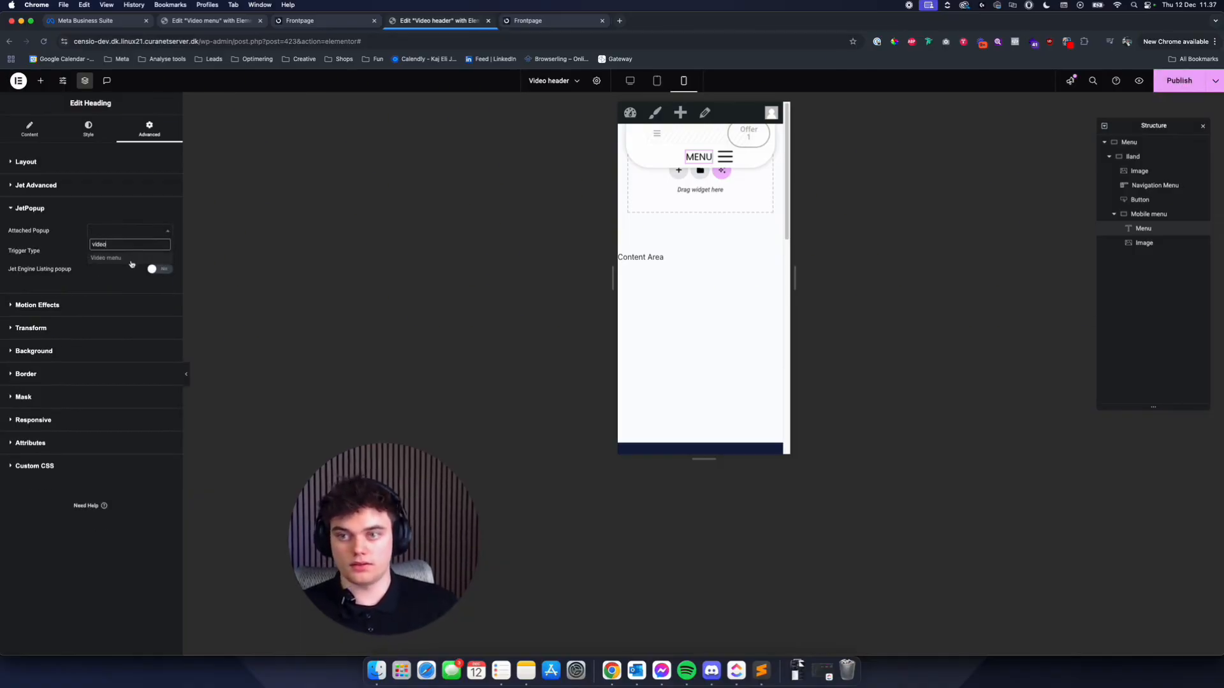
click(130, 259)
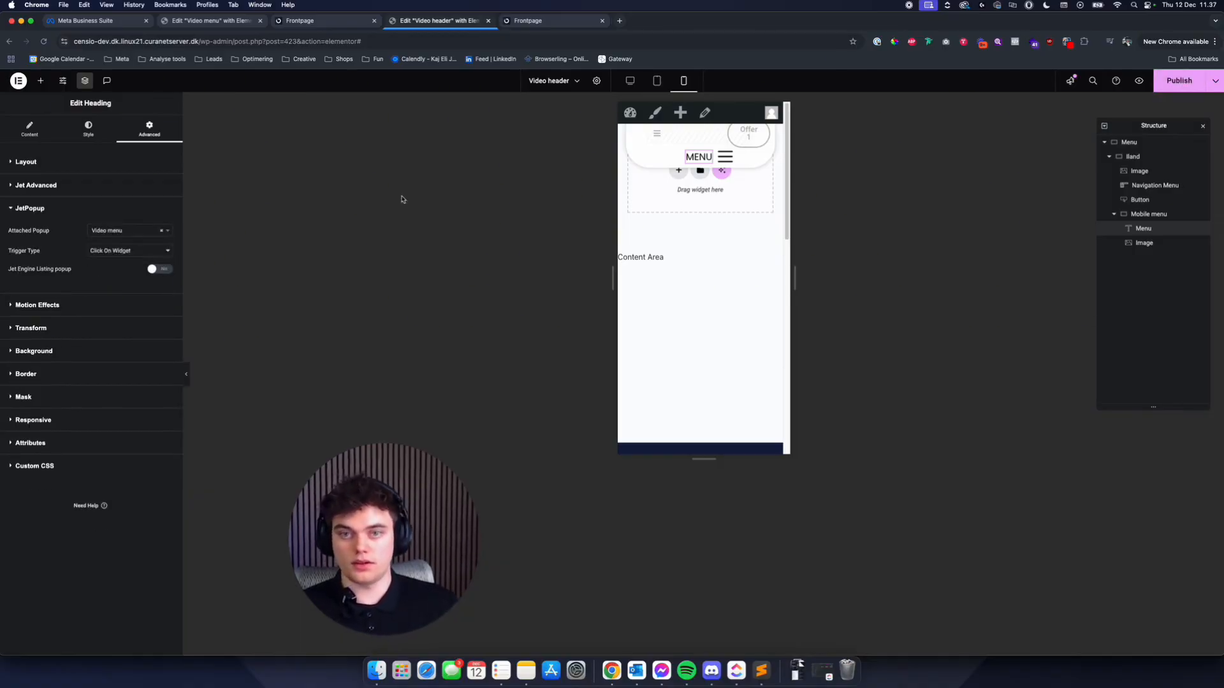
- Replace the hamburger icon image's attached JetPopup with "Video menu" and publish the header
click(726, 157)
scroll(135, 406, down, 2)
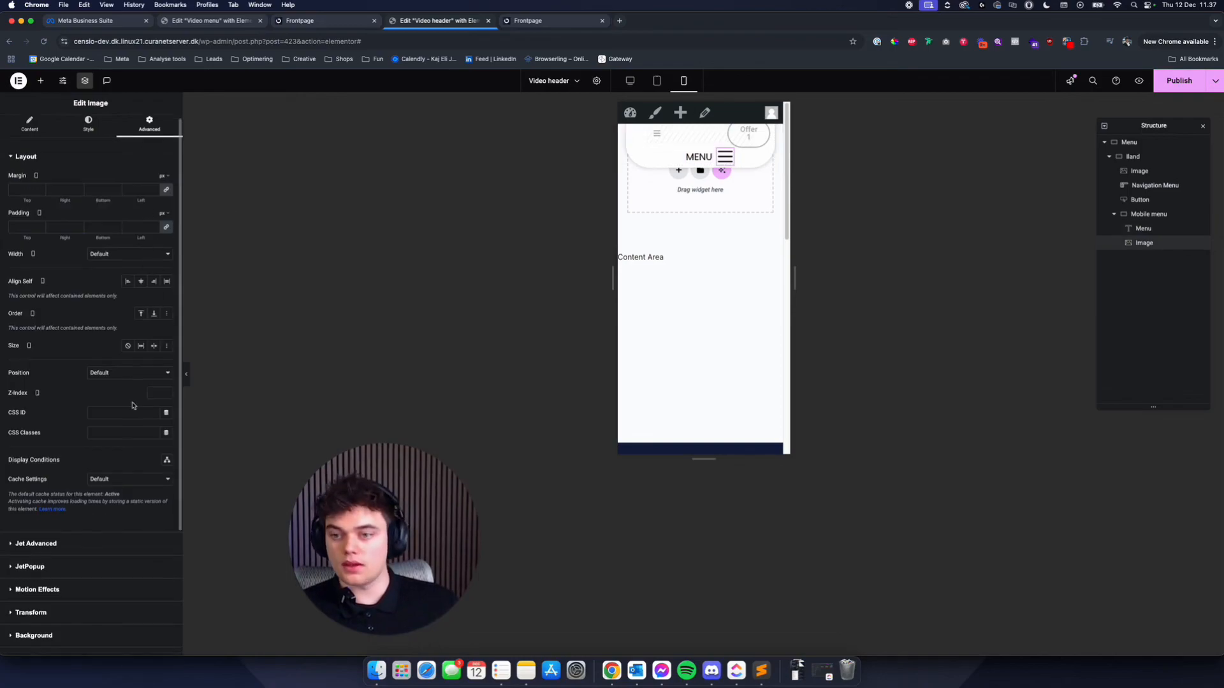
scroll(93, 185, up, 2)
scroll(55, 517, down, 2)
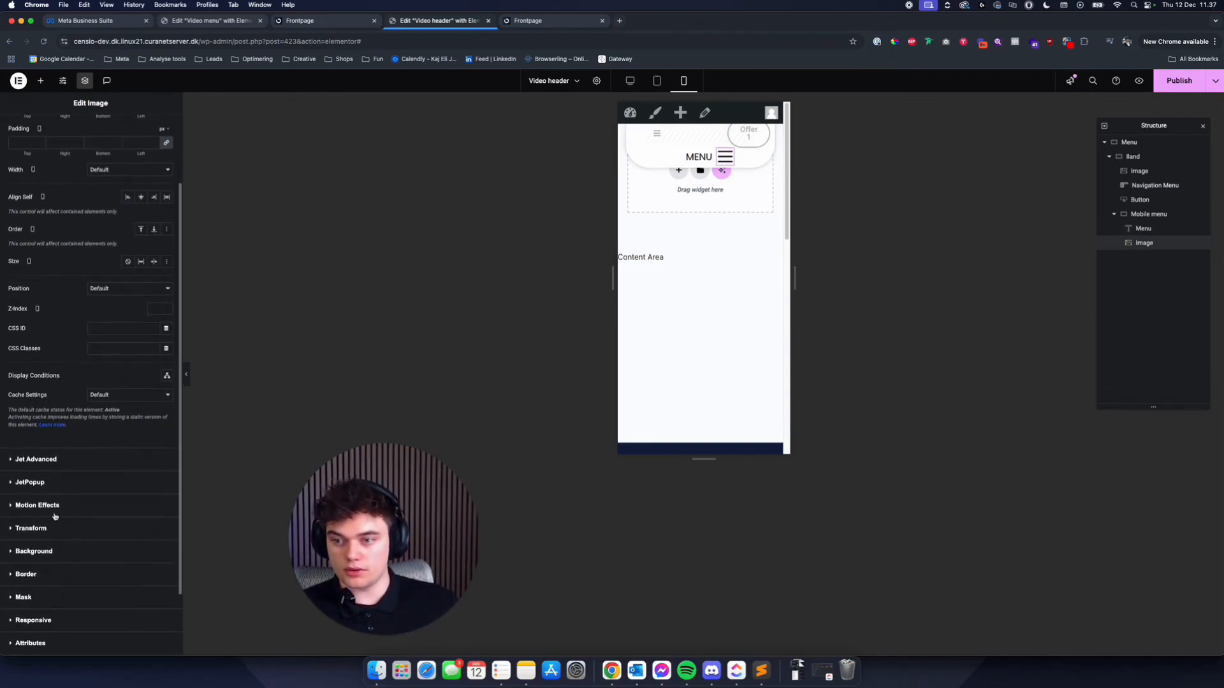
click(48, 487)
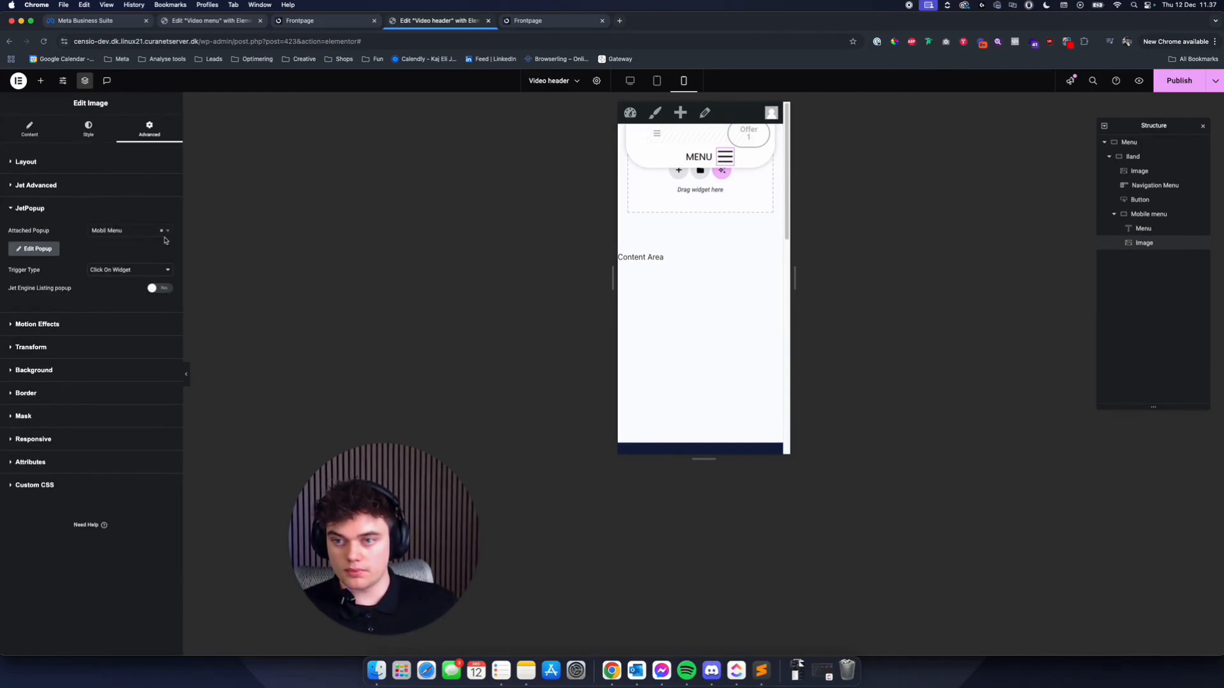
click(161, 232)
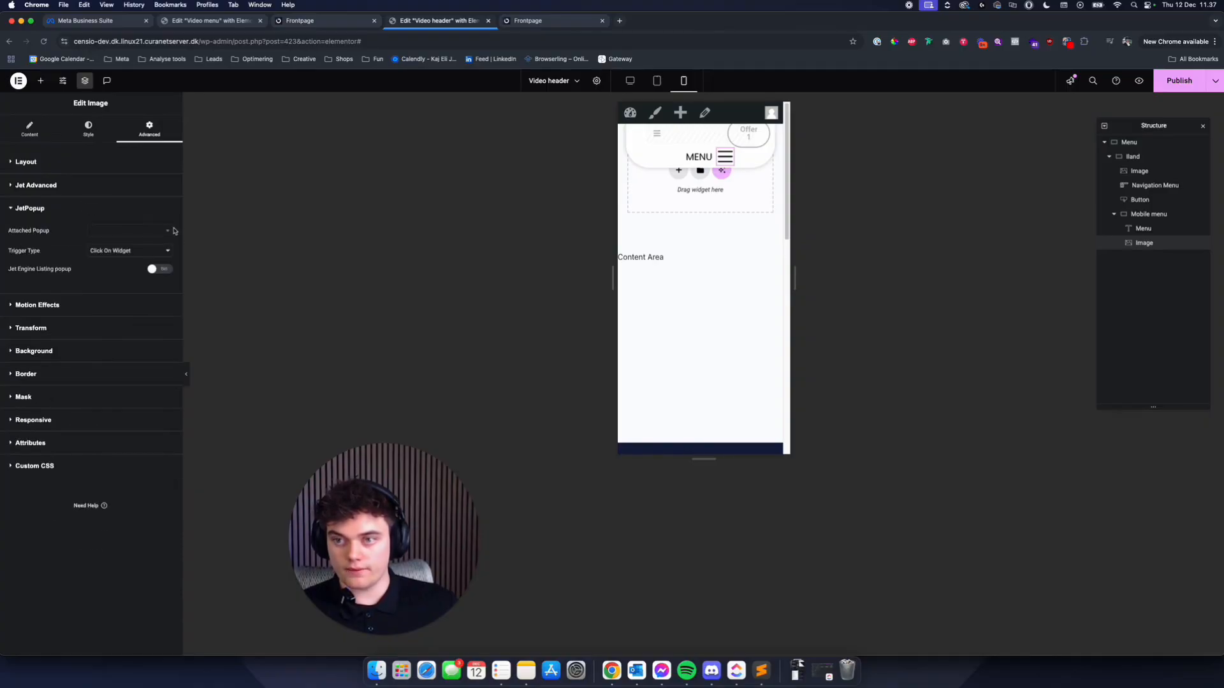
click(143, 234)
text(video)
click(135, 260)
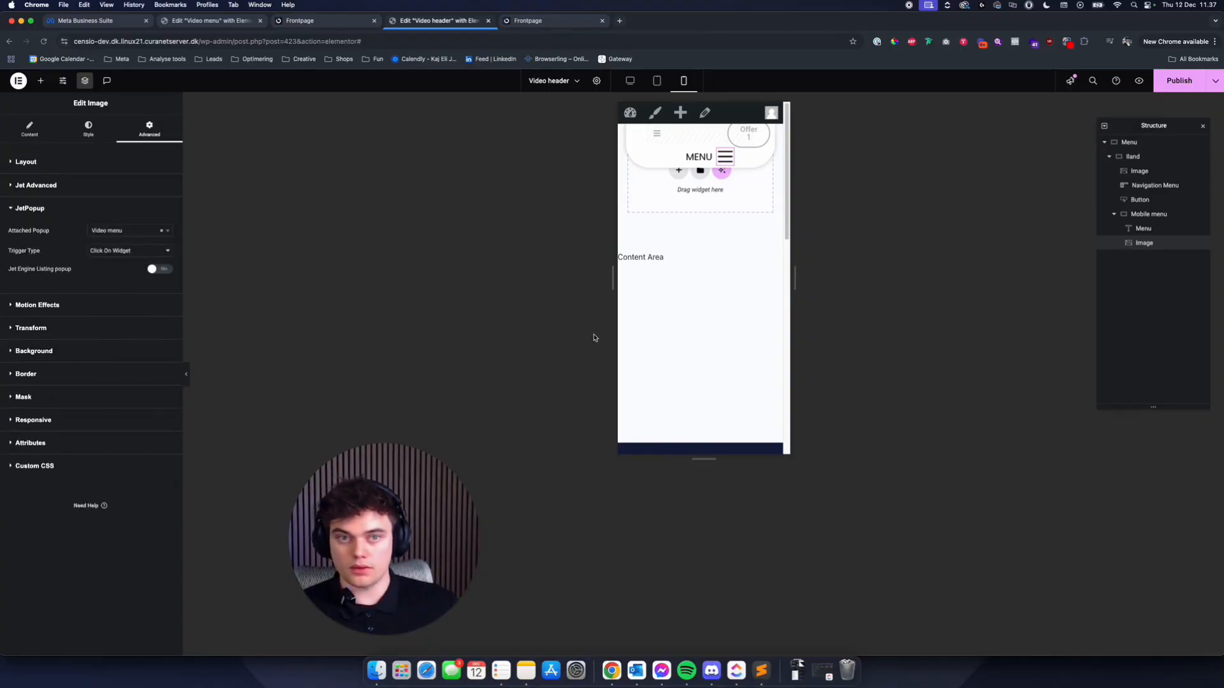
key(super+s)
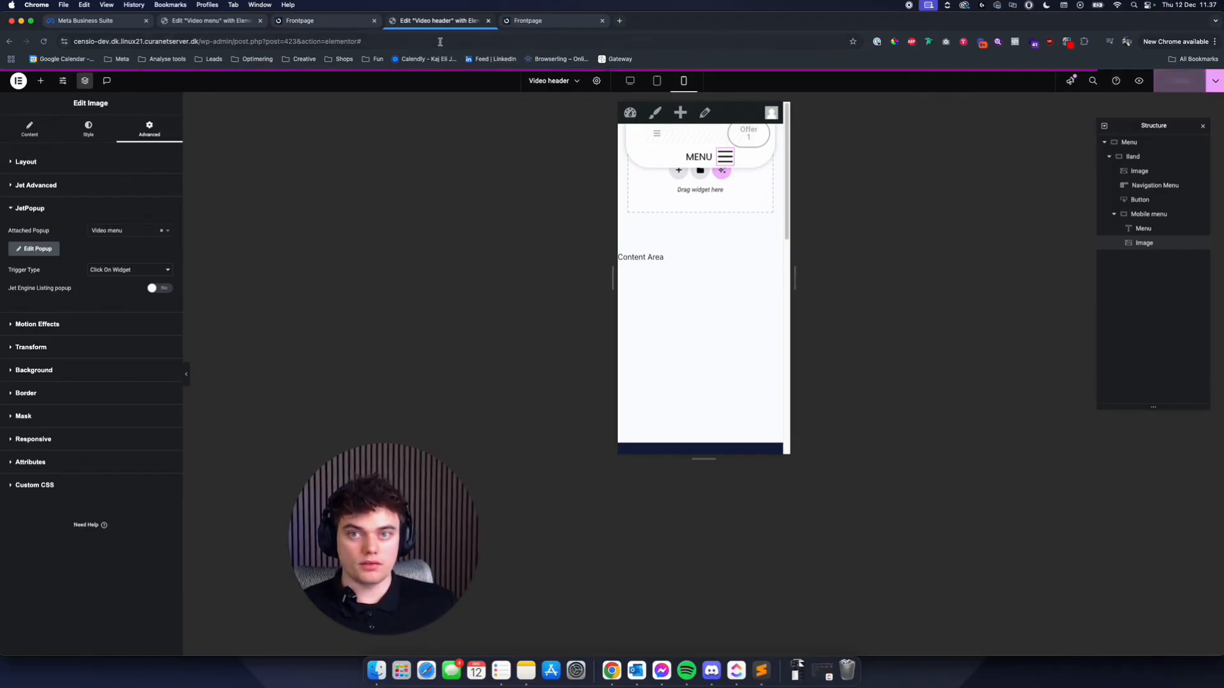
- Test the MENU popup on the front page in a separate narrow browser window, and close the extra Frontpage tab
click(296, 20)
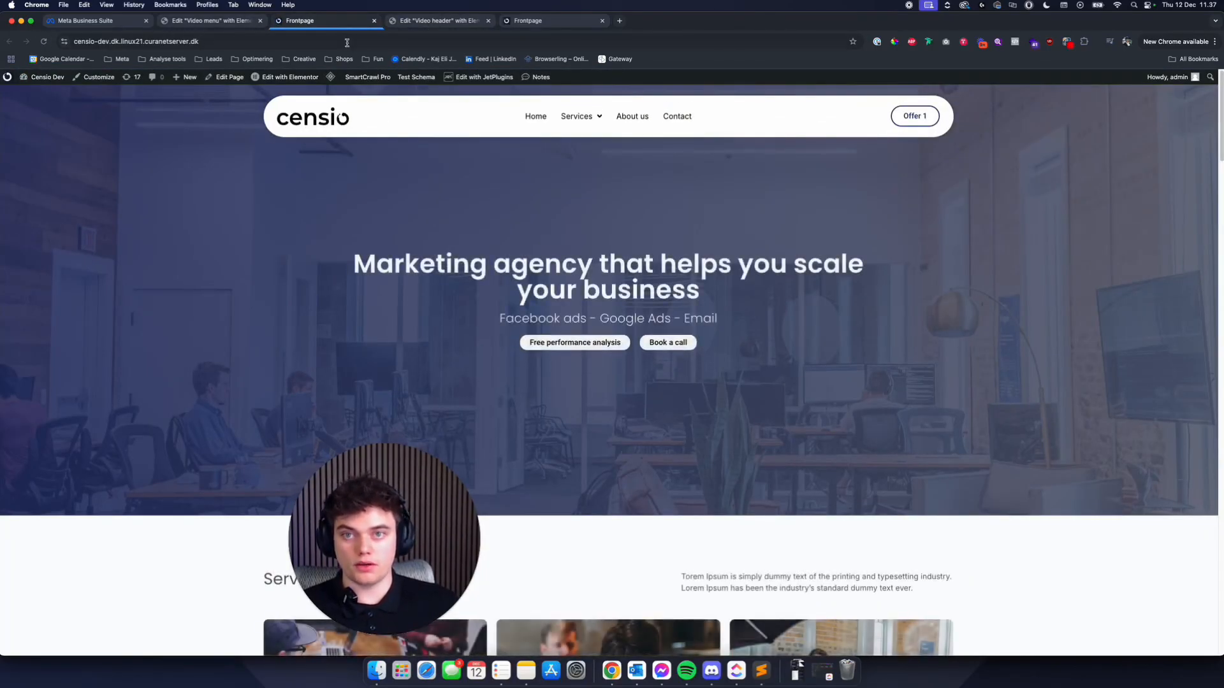
drag(342, 20, 361, 62)
drag(13, 207, 776, 202)
drag(1022, 57, 592, 50)
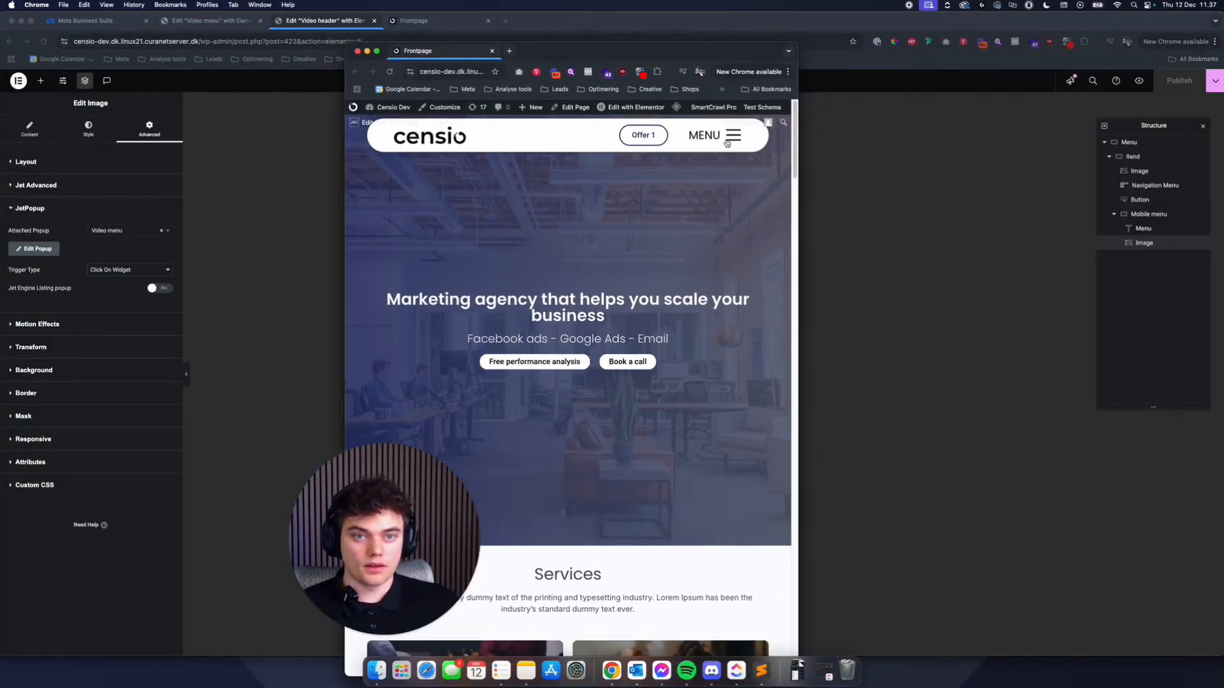
click(728, 144)
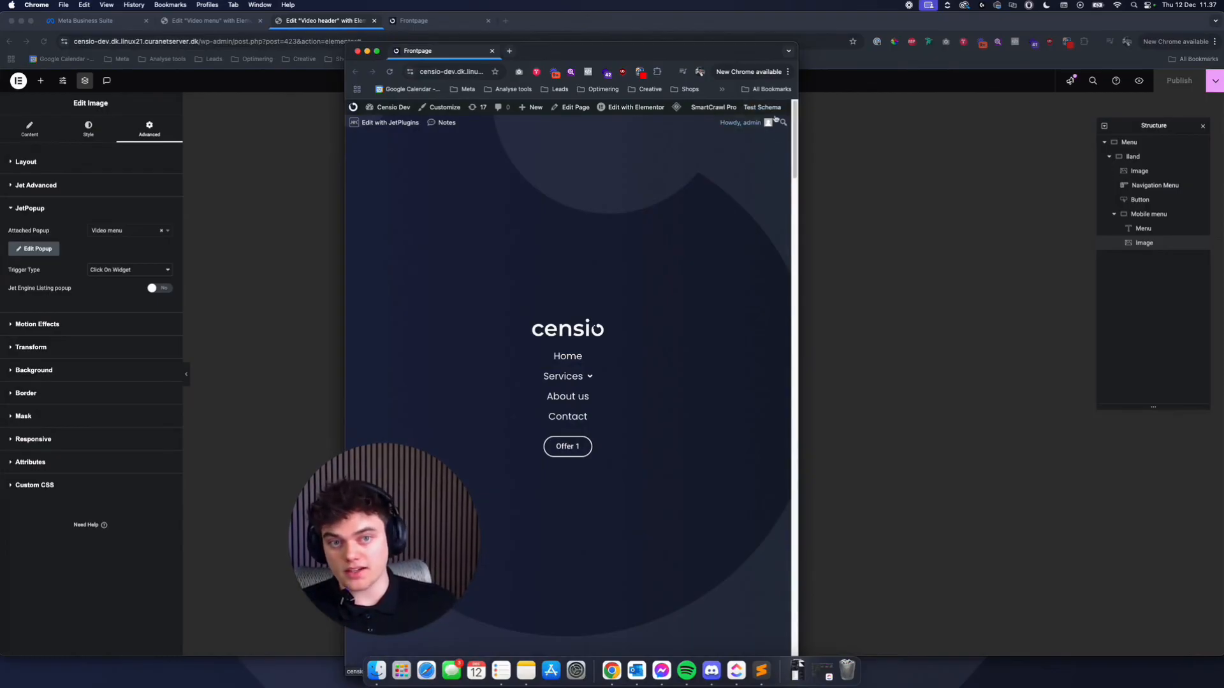
drag(448, 53, 294, 24)
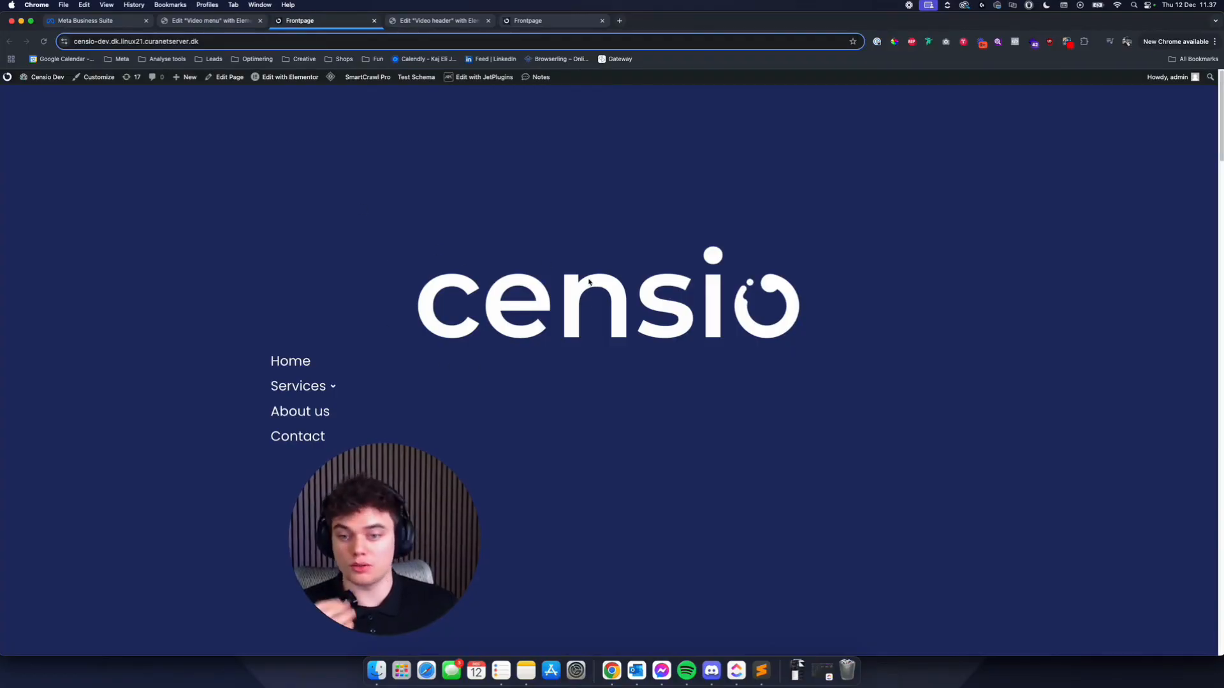
click(374, 20)
click(630, 81)
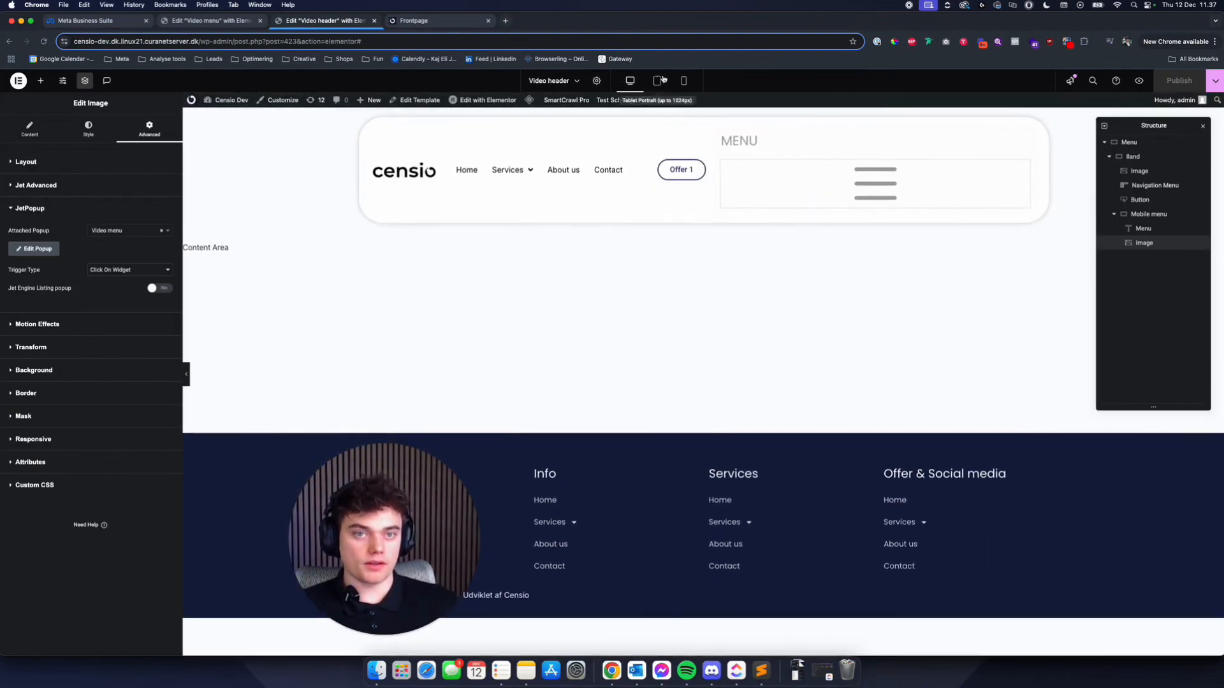
click(428, 22)
- In the Video menu popup's settings, set the close button's normal icon colour to the global colour White
click(216, 21)
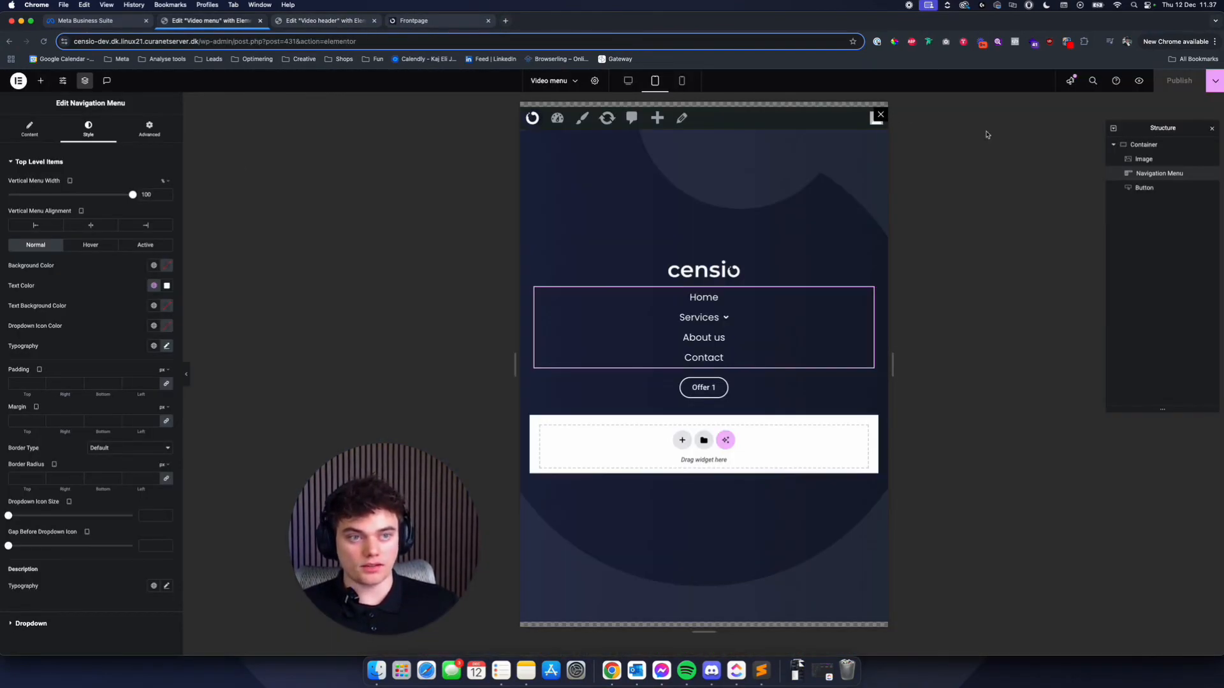
click(1143, 145)
click(594, 81)
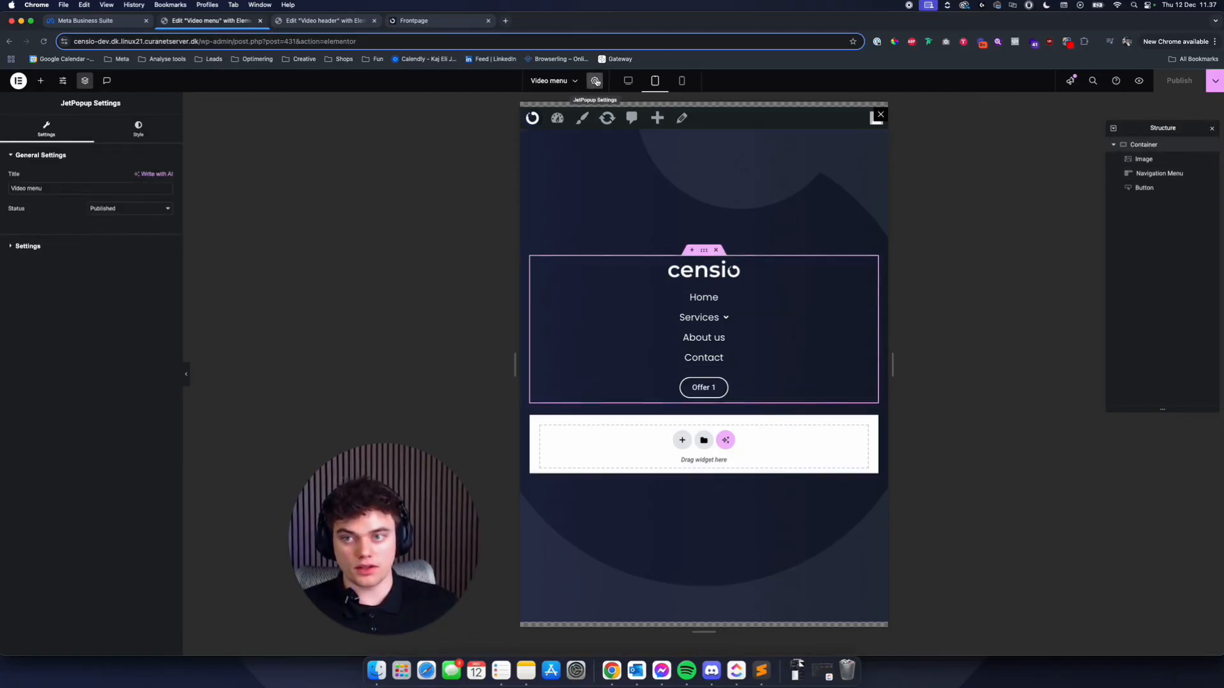
click(138, 128)
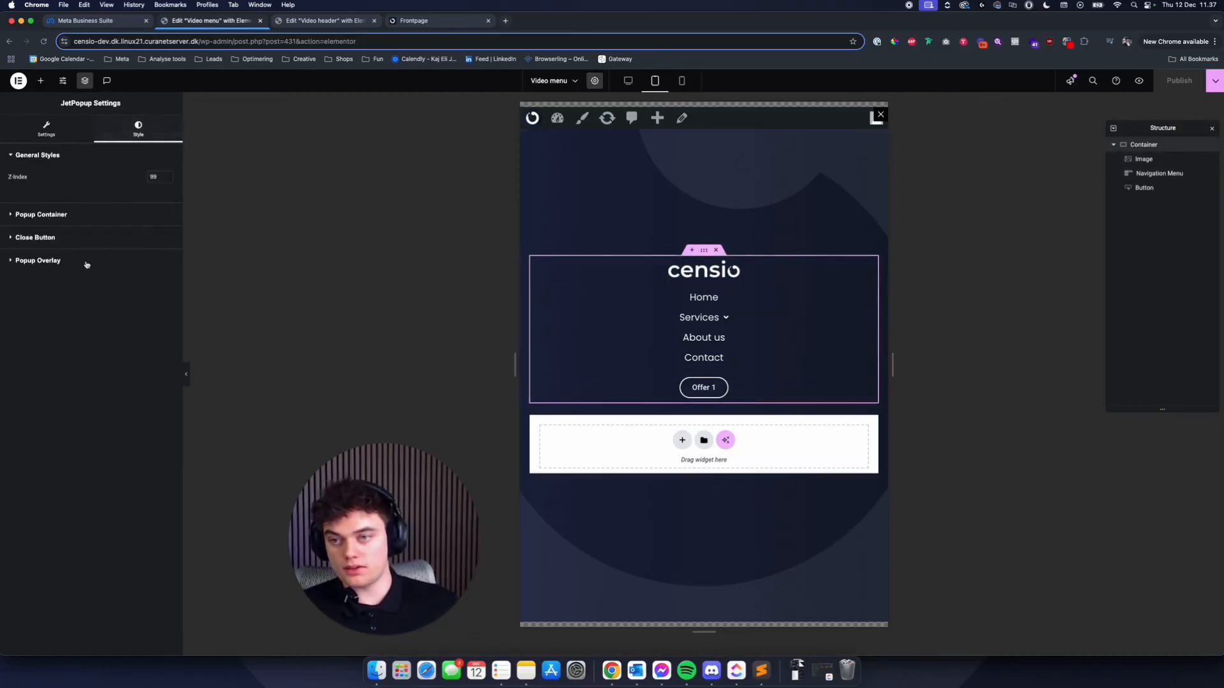
click(56, 239)
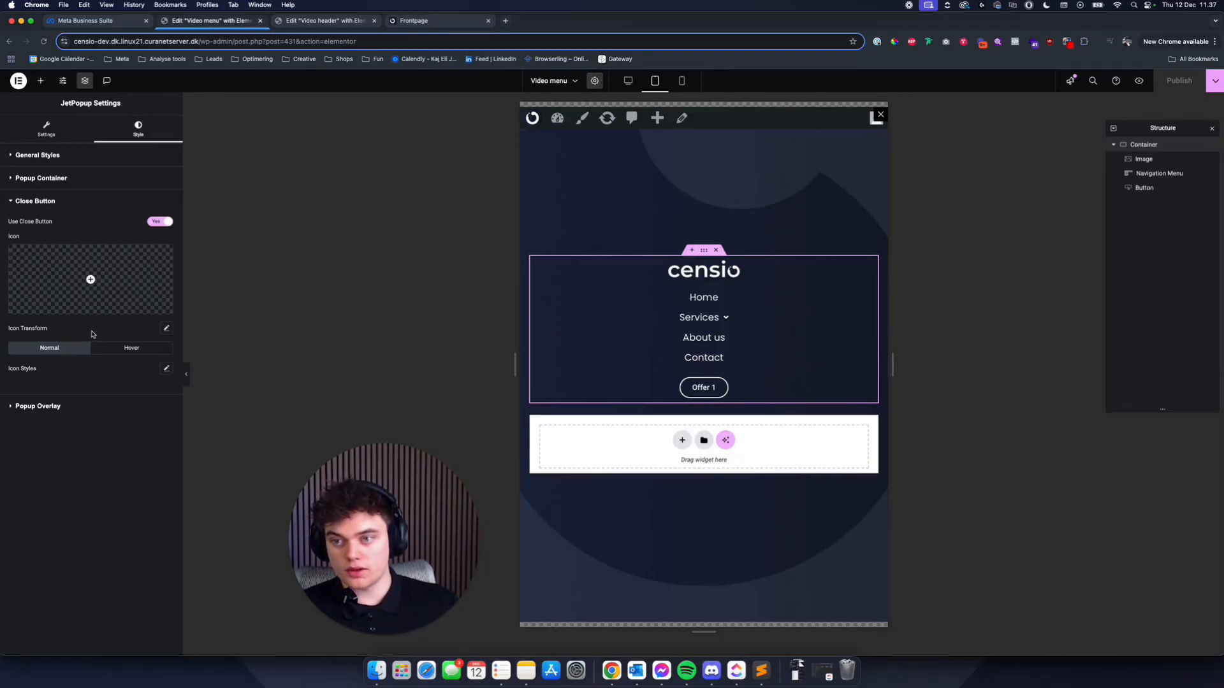
click(165, 369)
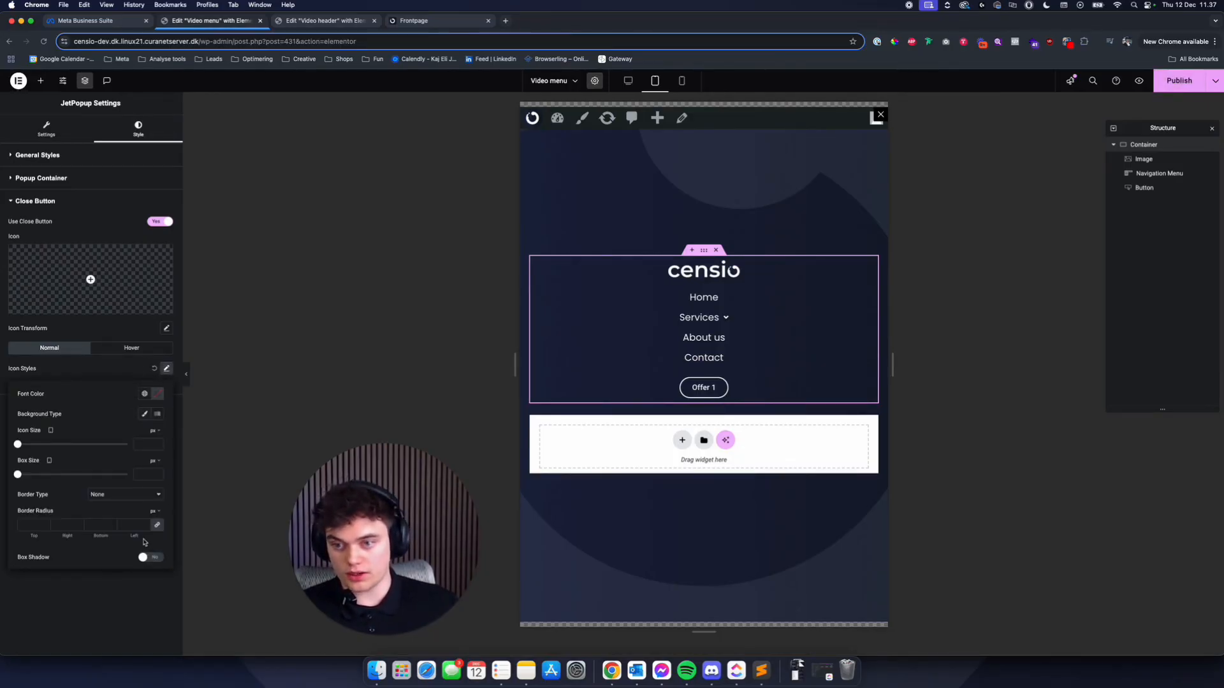
click(145, 394)
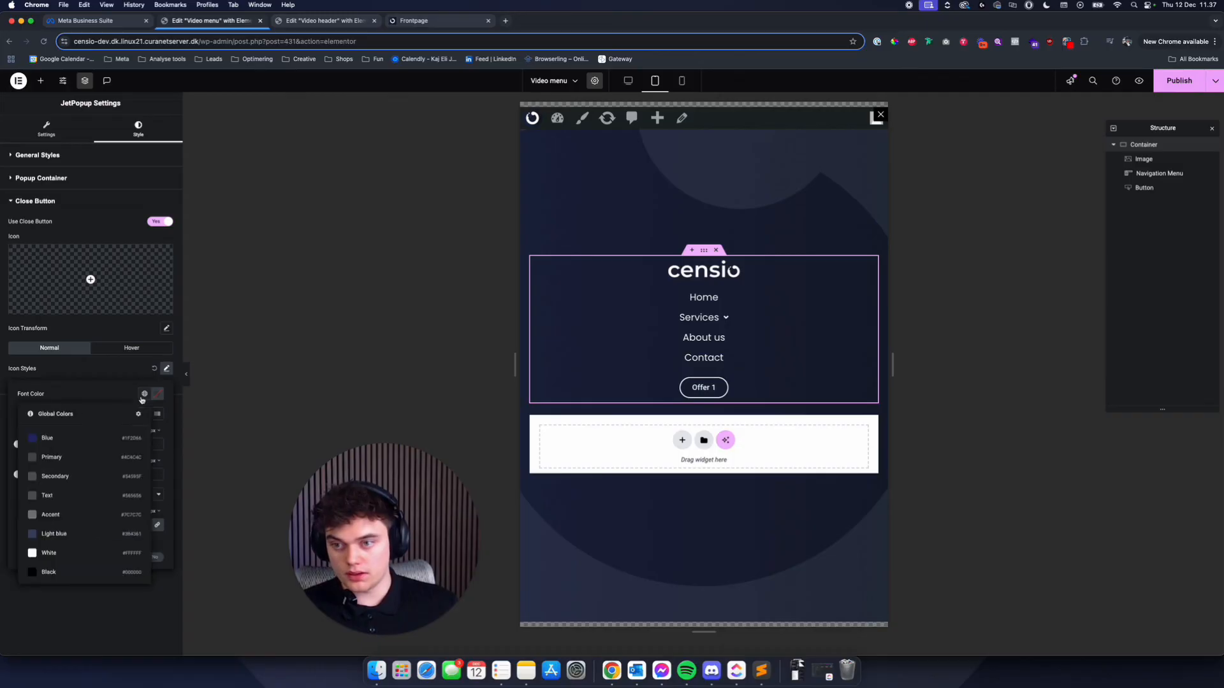
click(75, 552)
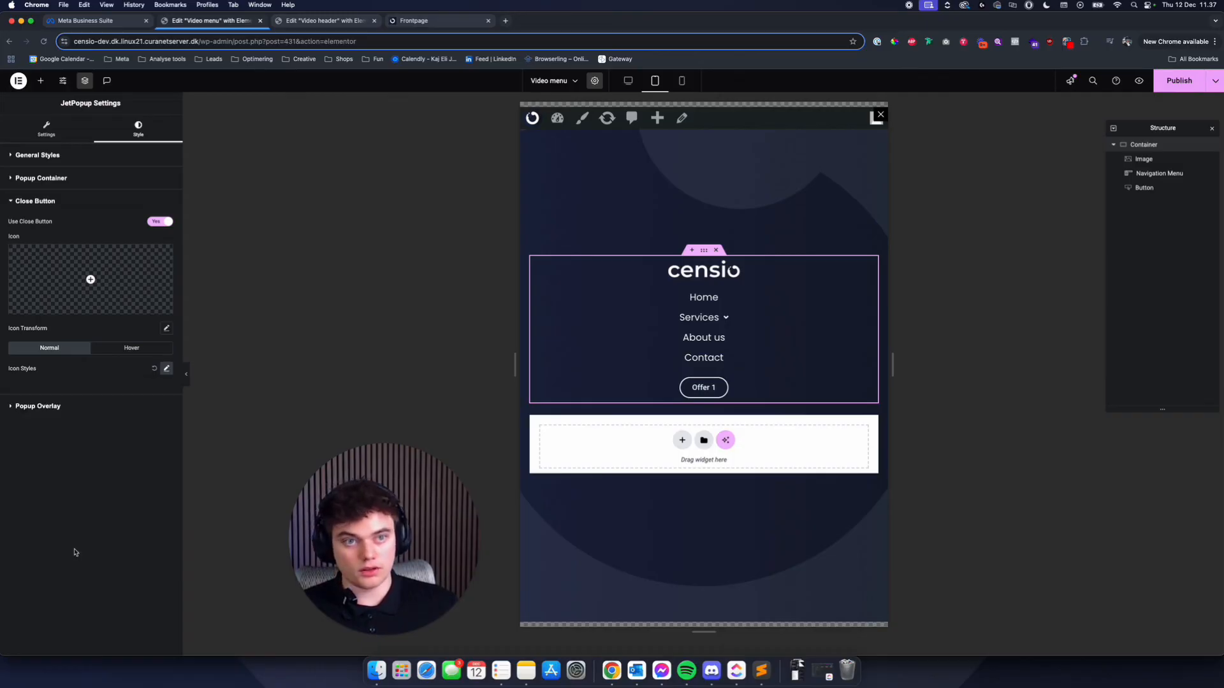
- Give the close button's normal state a classic background colour that is fully transparent
click(165, 369)
click(145, 414)
click(157, 434)
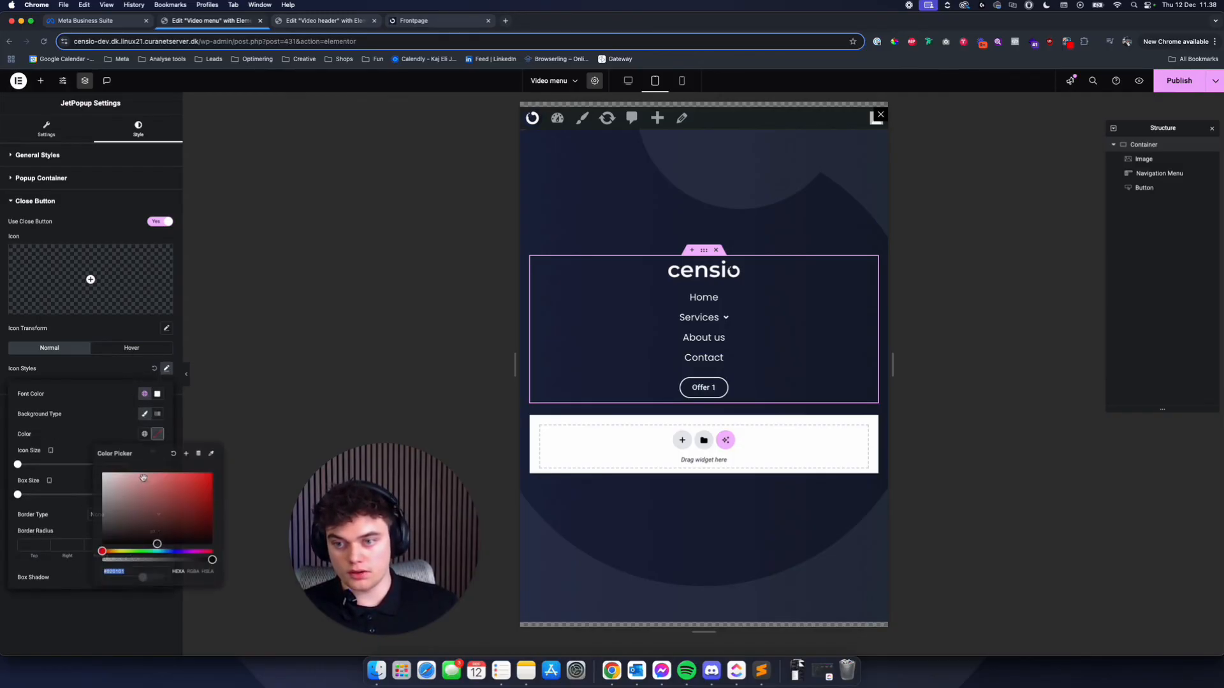
drag(127, 560, 50, 565)
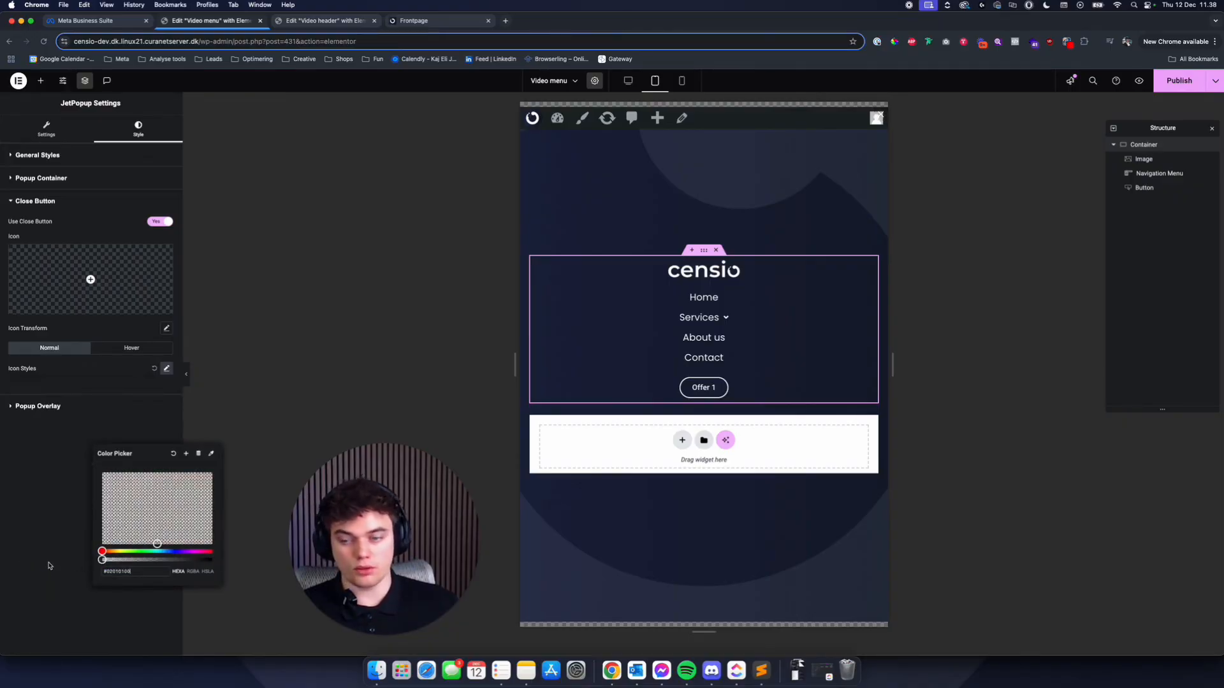
- Set the close button's icon size to 30 px and box size to 70 px, check the mobile view and publish
click(166, 369)
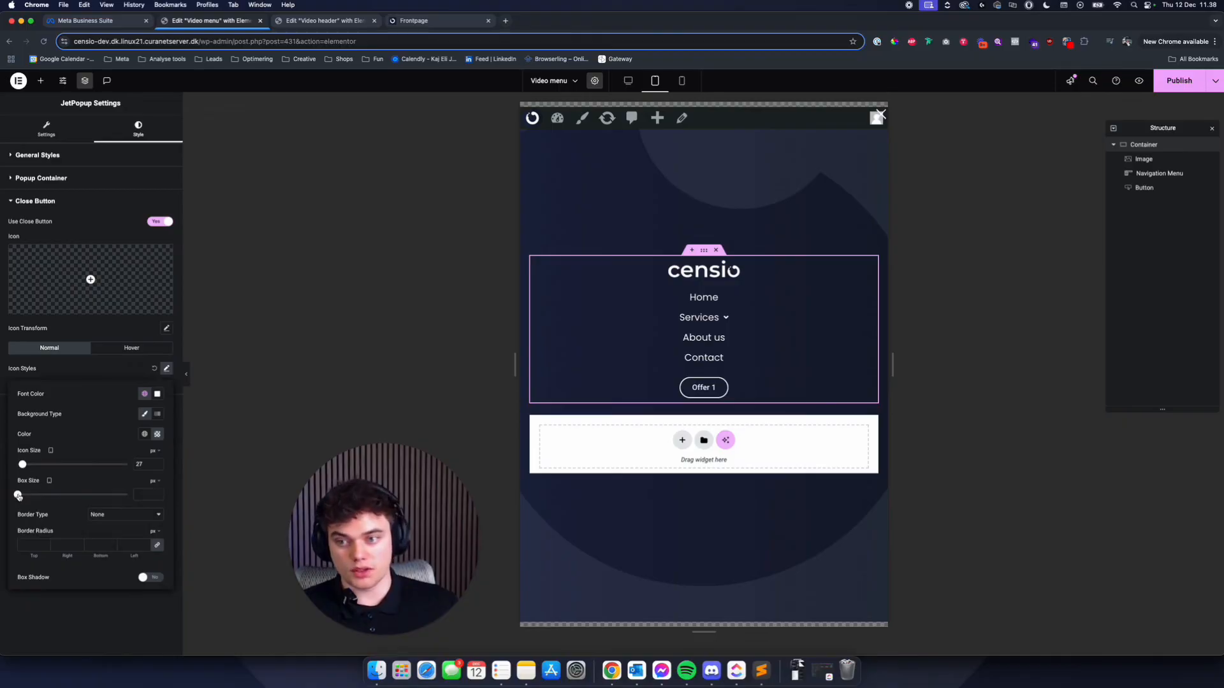
drag(21, 499, 35, 501)
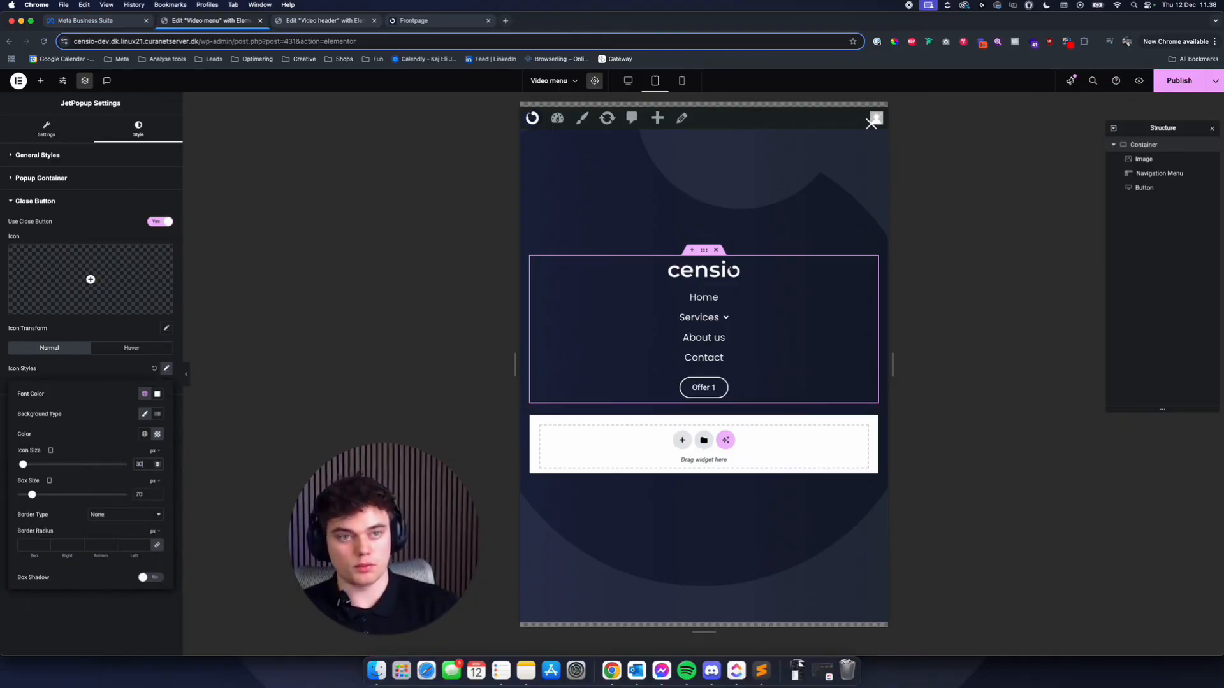
click(681, 81)
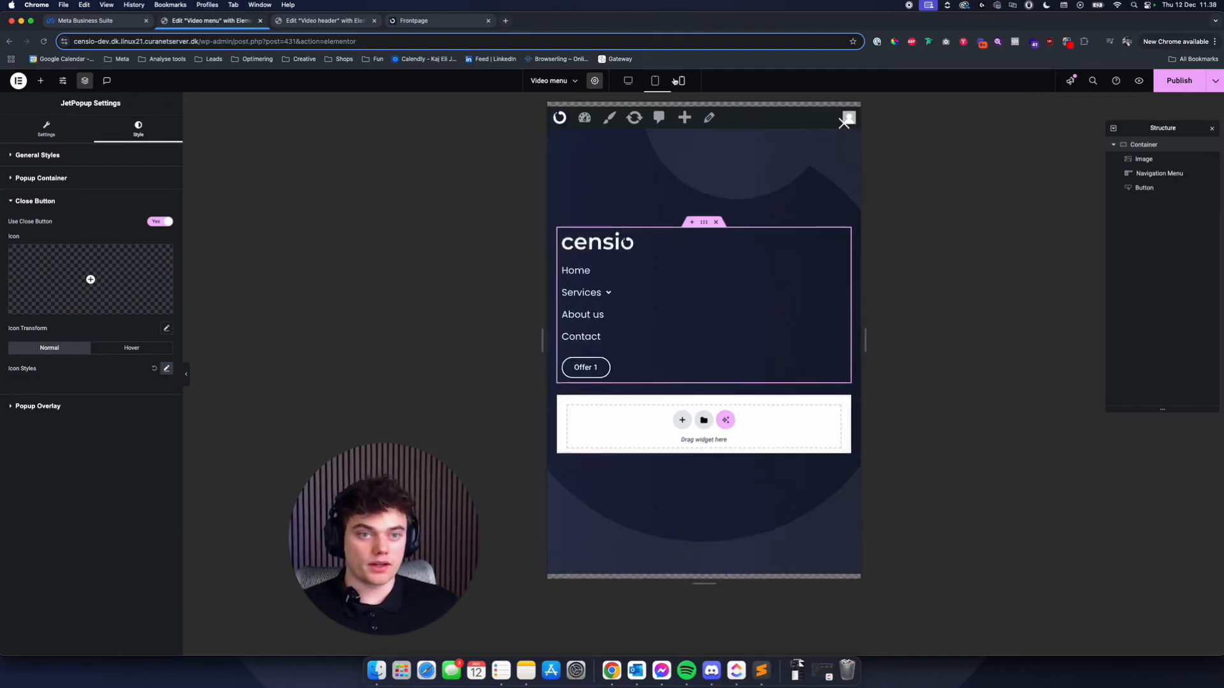
click(1183, 89)
- Review the published desktop header on the front page
click(330, 21)
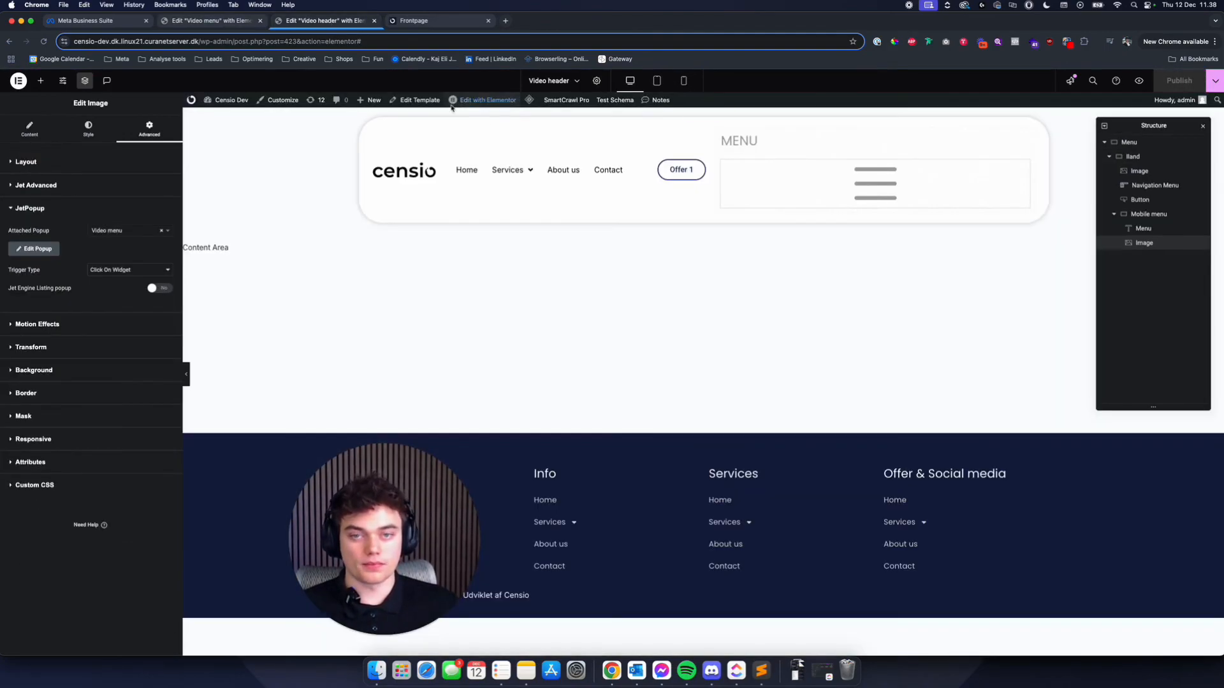
click(415, 20)
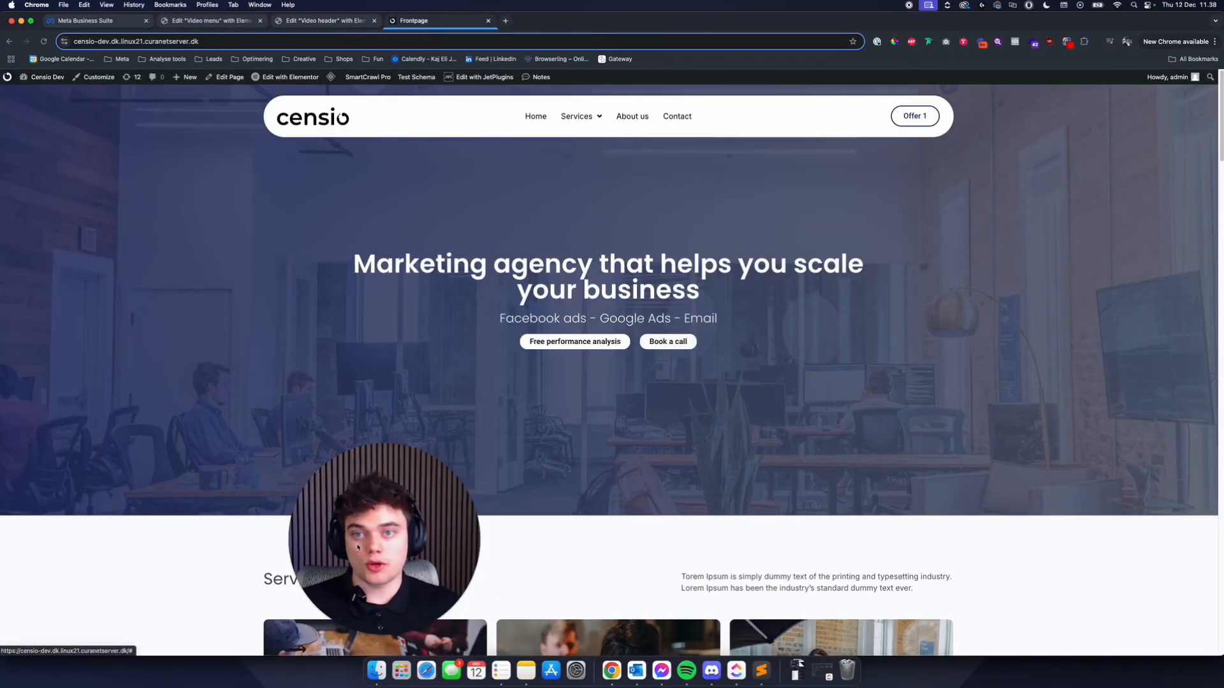
drag(357, 547, 113, 541)
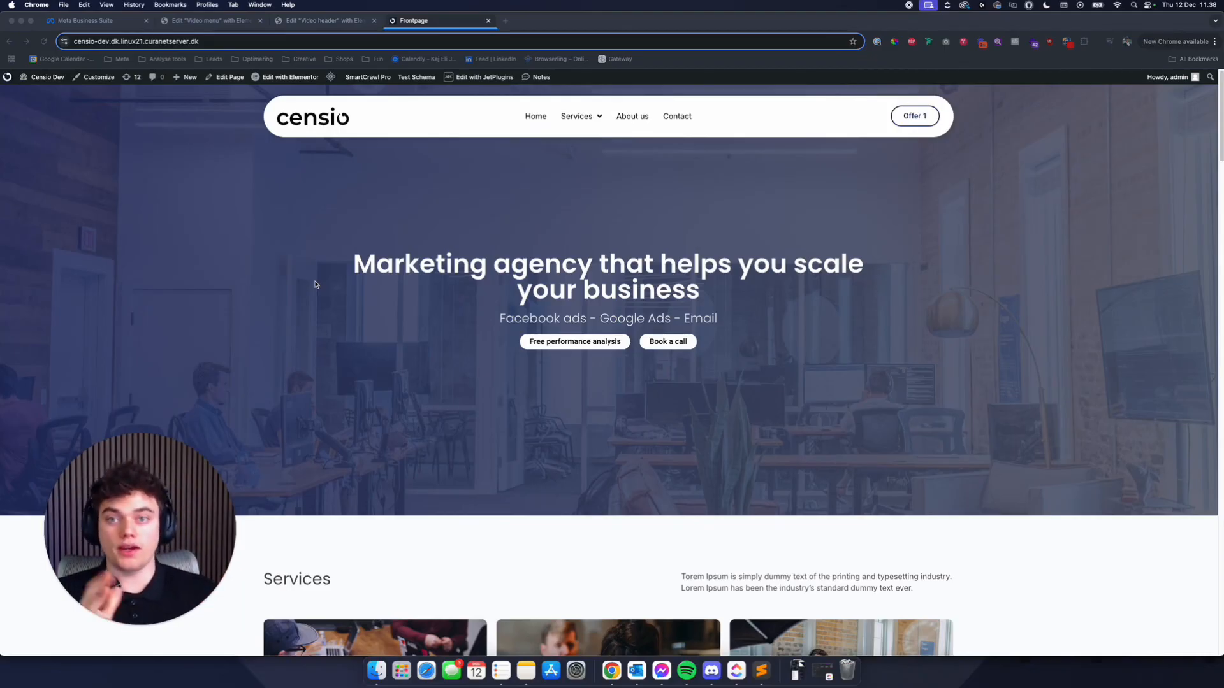
scroll(315, 285, down, 10)
scroll(337, 308, up, 10)
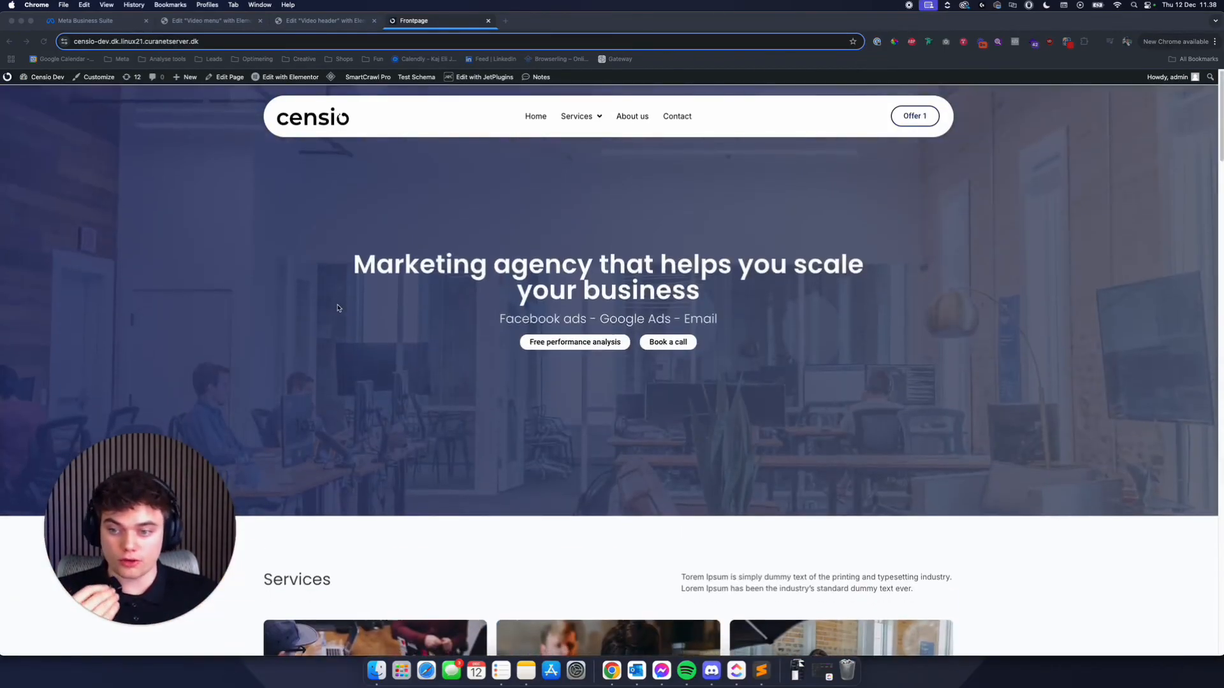